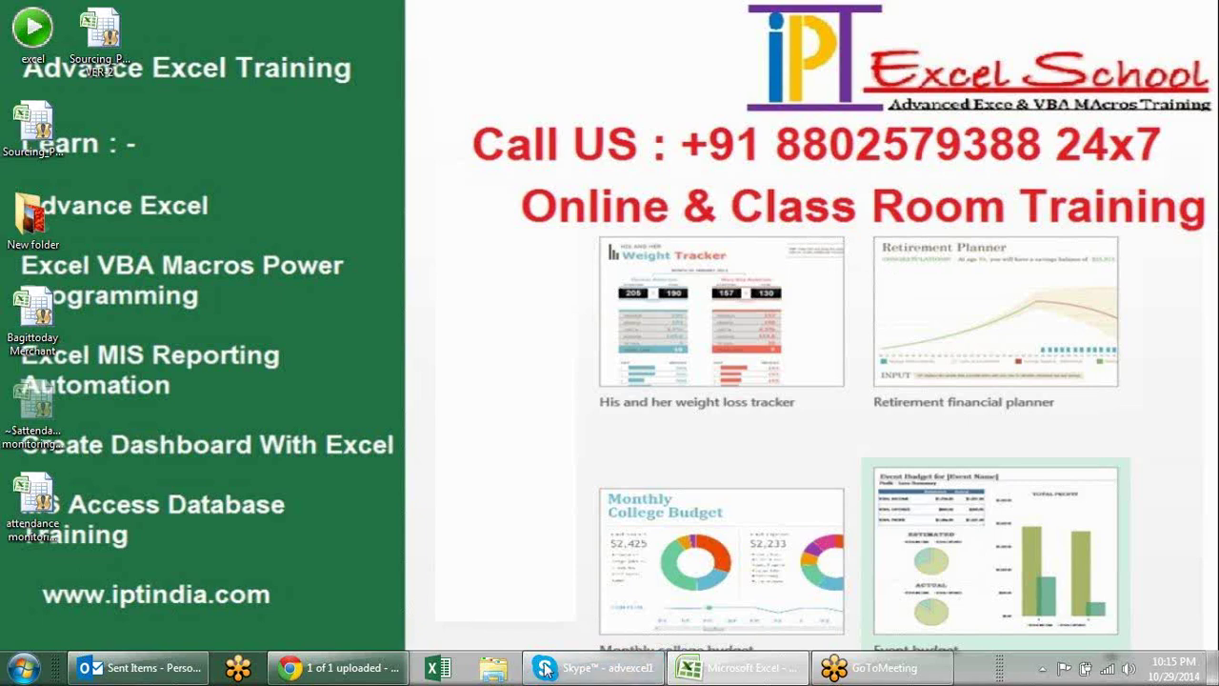
Restore the attendance monitoring system workbook from the taskbar.
{"action": "left_click", "coordinate": [748, 668]}
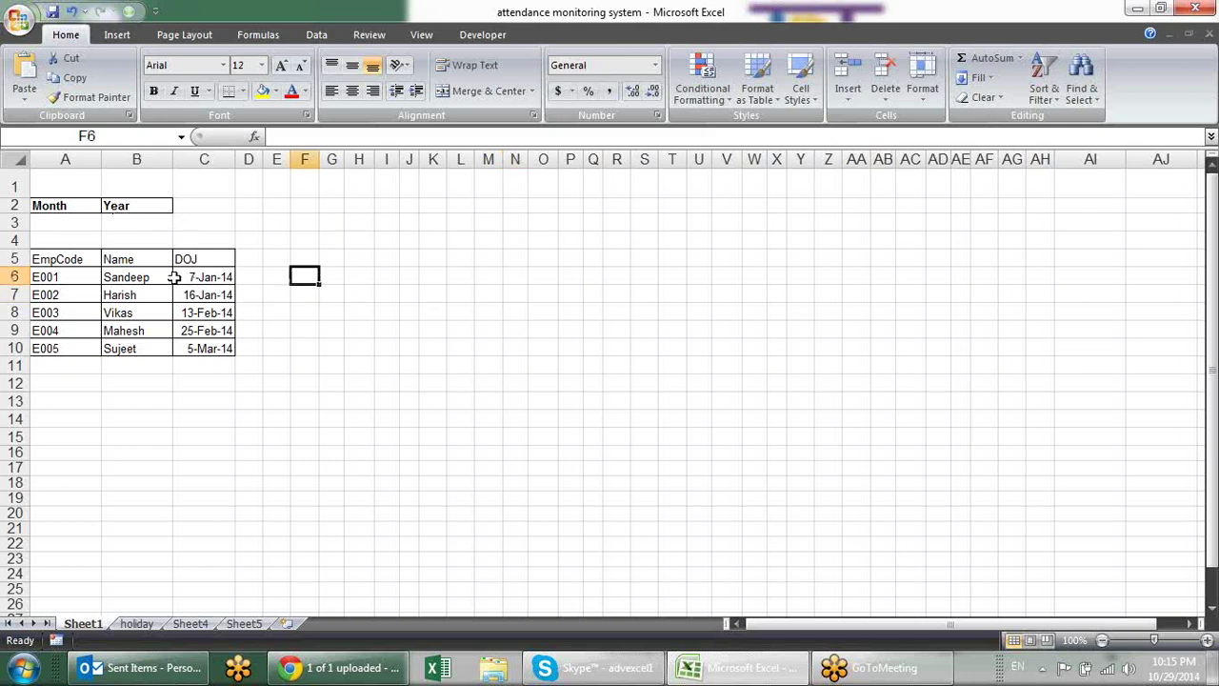
{"action": "left_click", "coordinate": [82, 259]}
{"action": "left_click", "coordinate": [94, 276]}
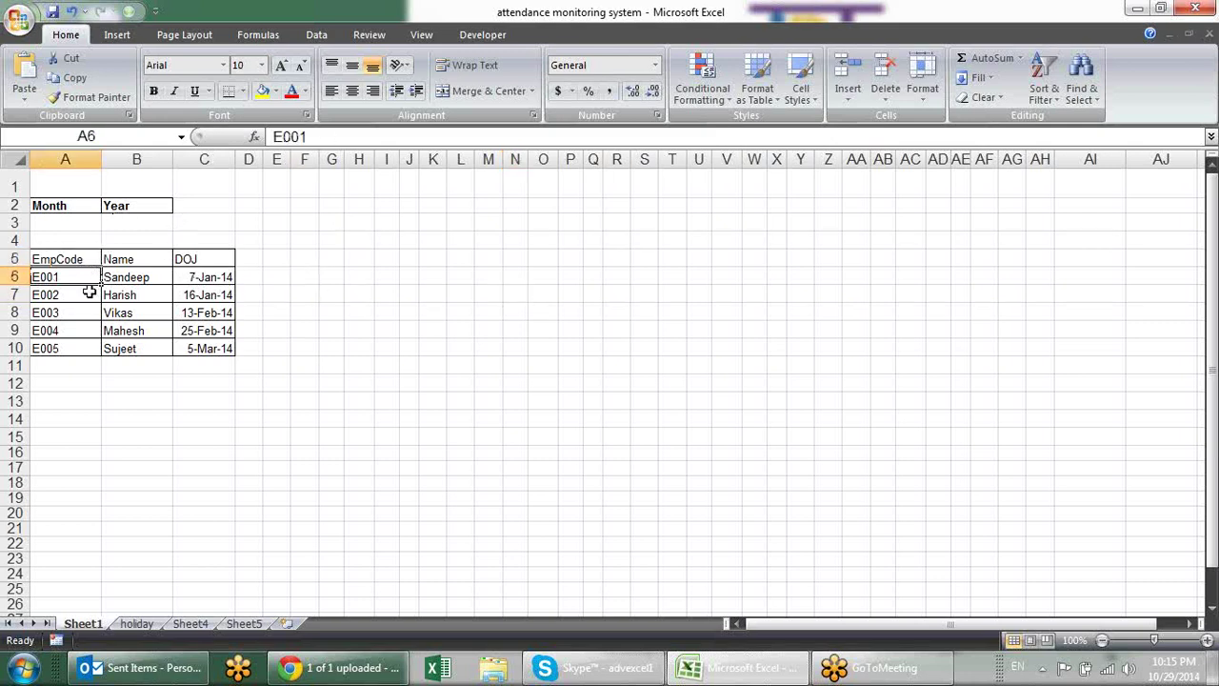
{"action": "left_click", "coordinate": [139, 277]}
{"action": "left_click", "coordinate": [67, 290]}
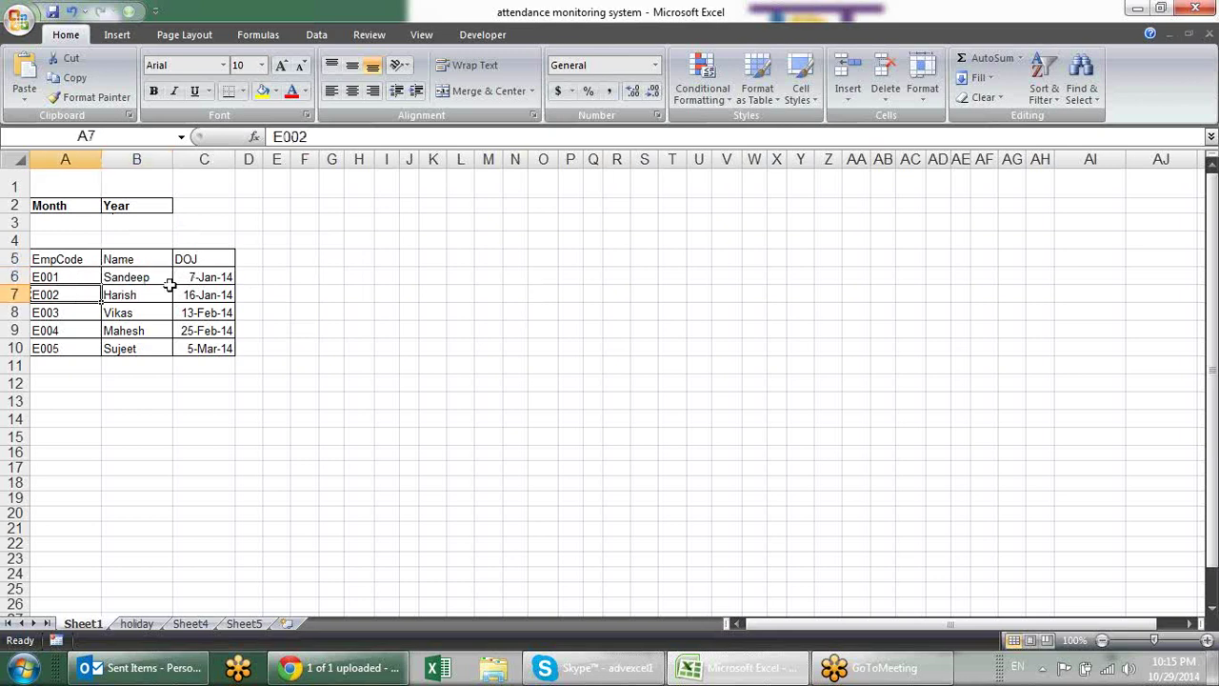
{"action": "left_click", "coordinate": [183, 278]}
{"action": "left_click", "coordinate": [197, 310]}
{"action": "left_click", "coordinate": [196, 349]}
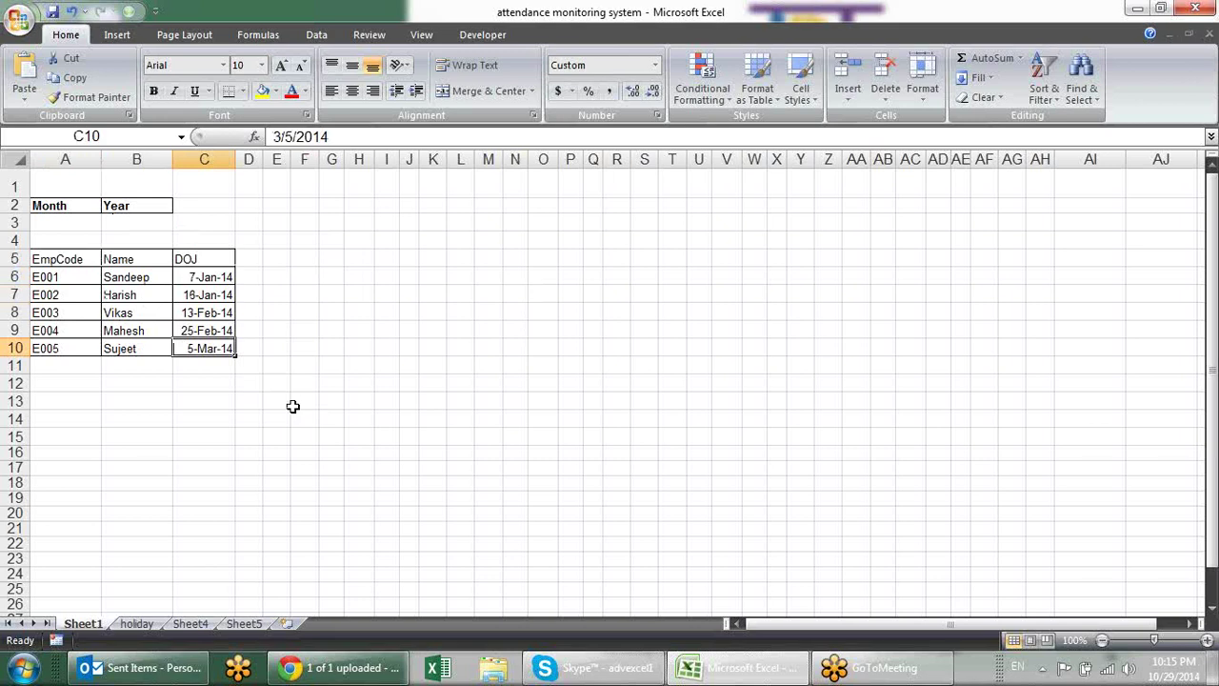
{"action": "left_click", "coordinate": [306, 299]}
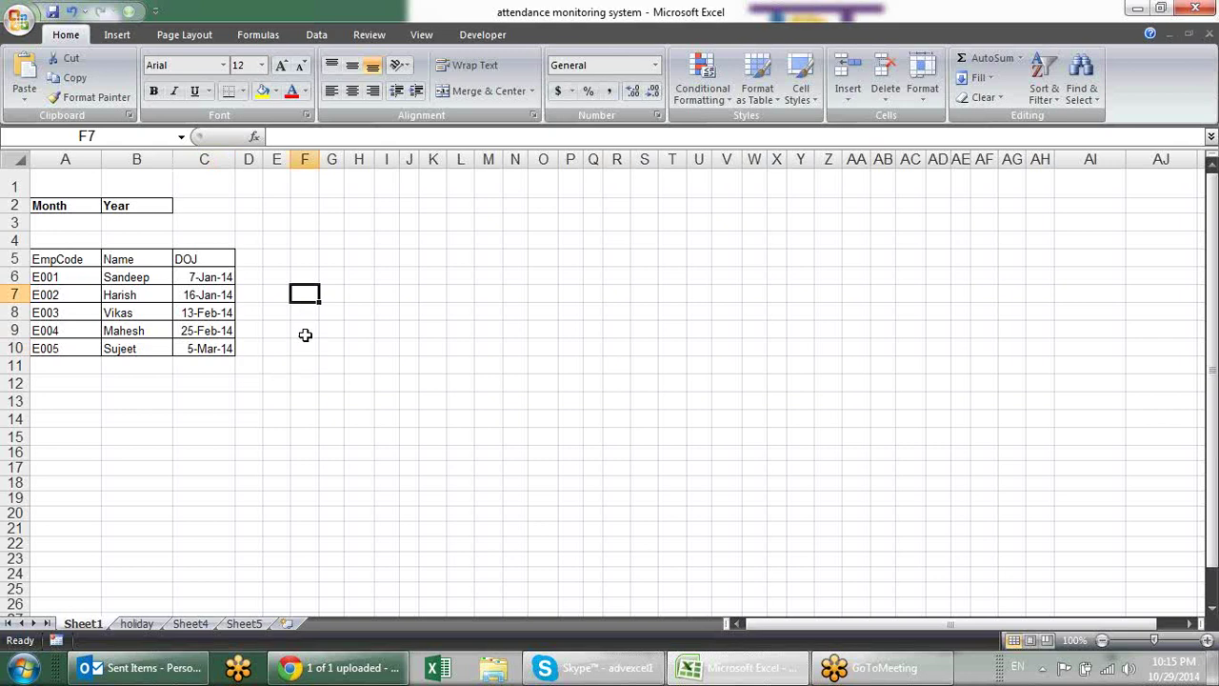
{"action": "left_click", "coordinate": [221, 277]}
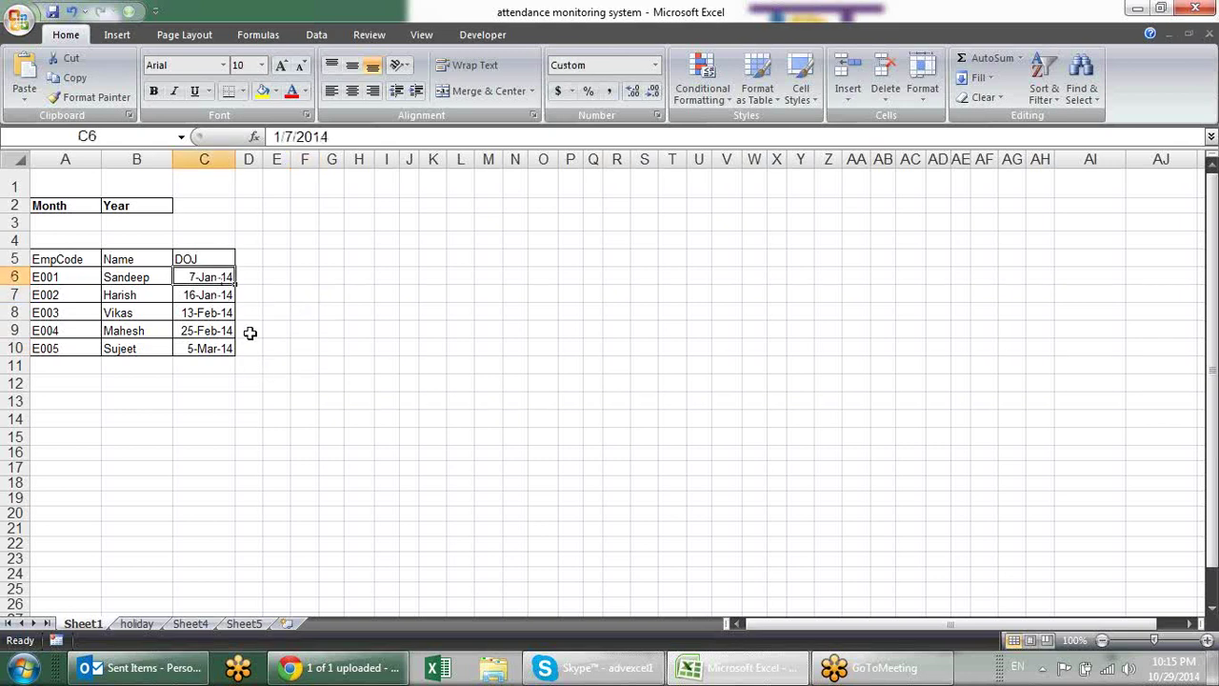
{"action": "left_click", "coordinate": [313, 275]}
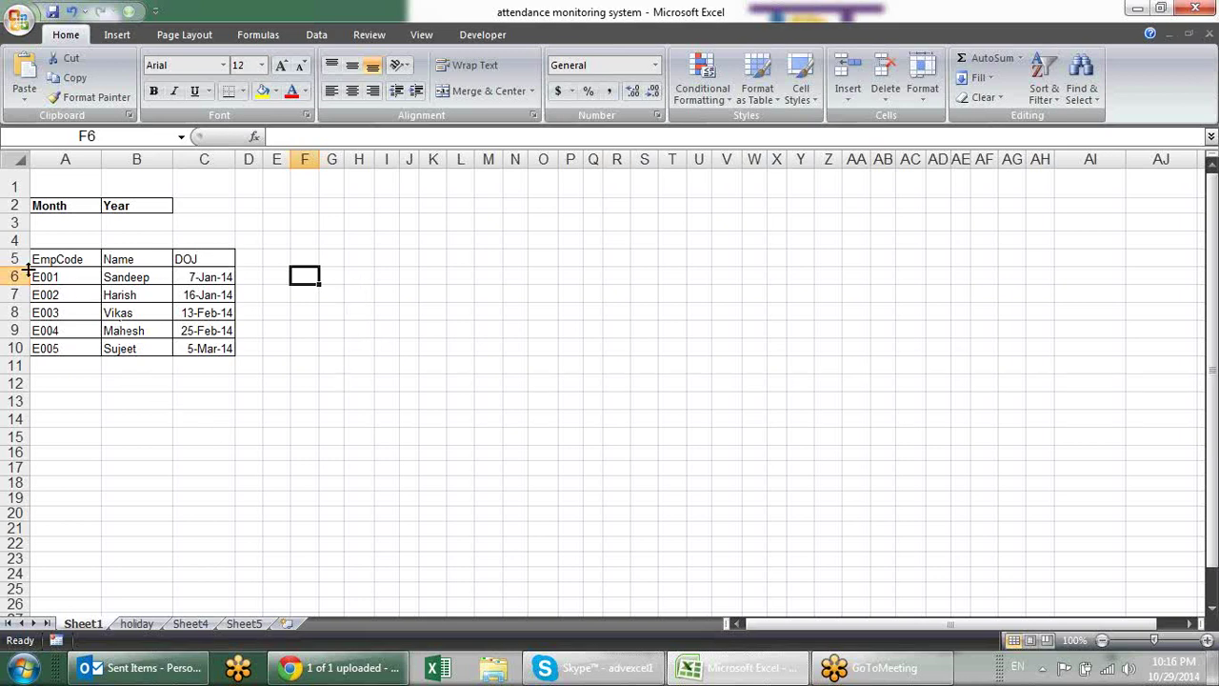
Inspect the Month and Year cells and the existing month dropdown in A3.
{"action": "left_click", "coordinate": [53, 225]}
{"action": "left_click", "coordinate": [158, 220]}
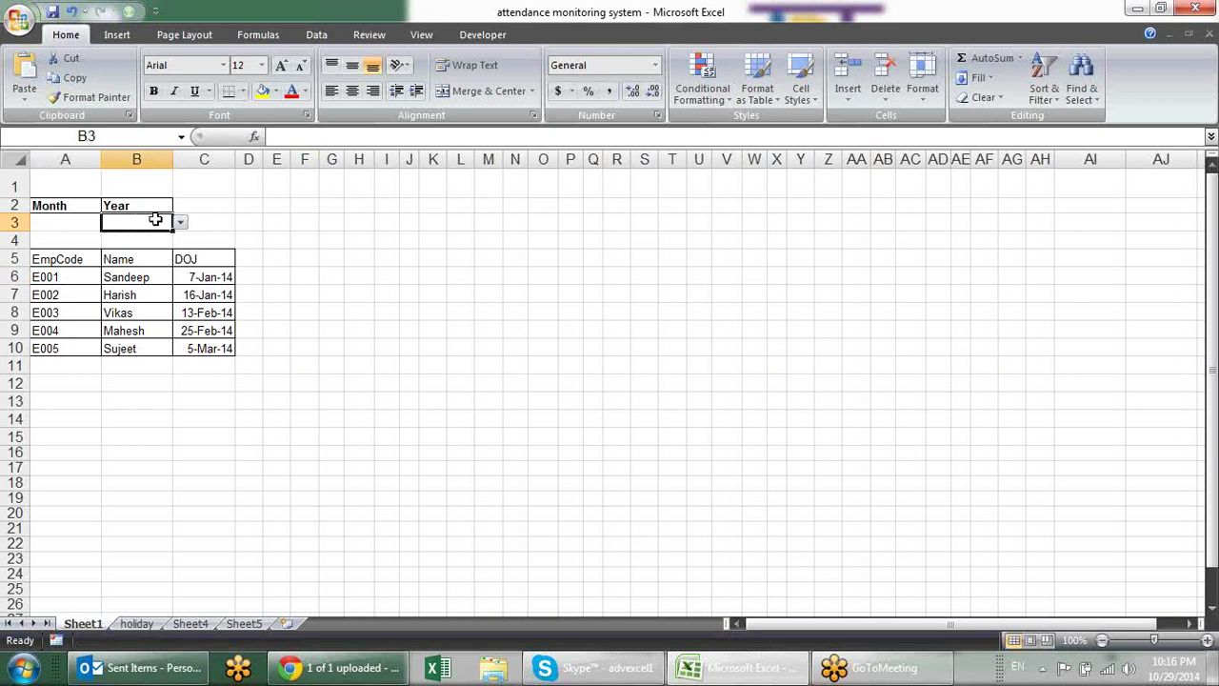
{"action": "left_click", "coordinate": [353, 259]}
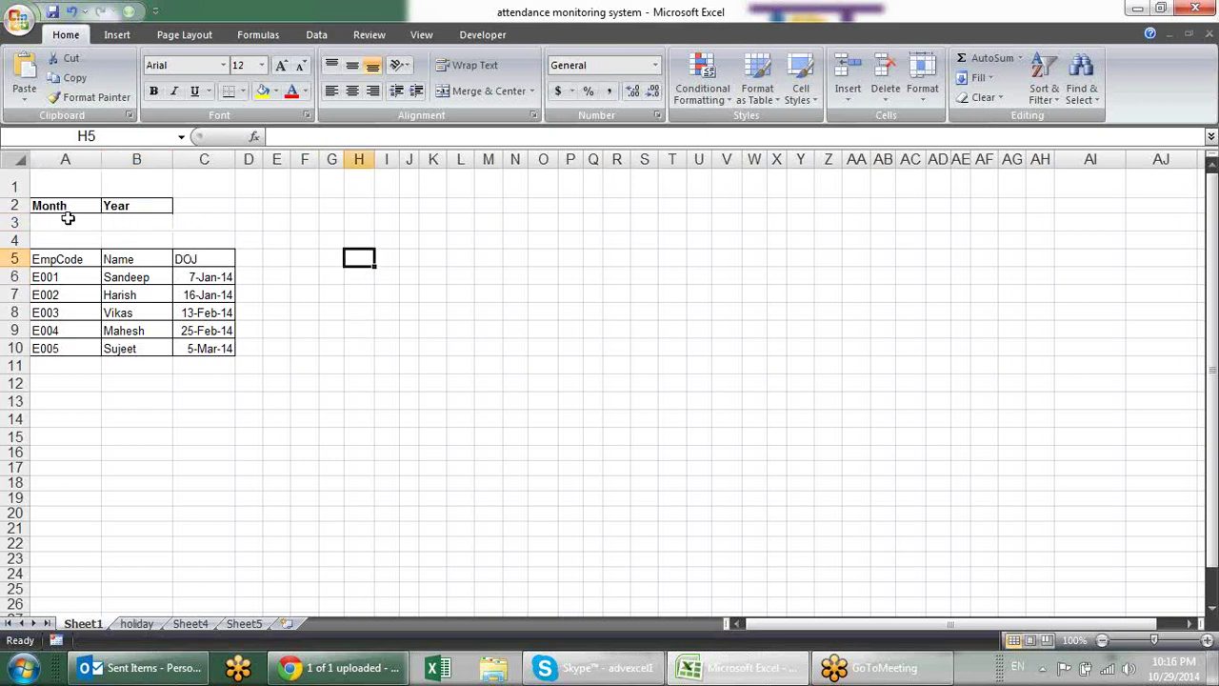
{"action": "left_click", "coordinate": [68, 218]}
{"action": "left_click", "coordinate": [109, 223]}
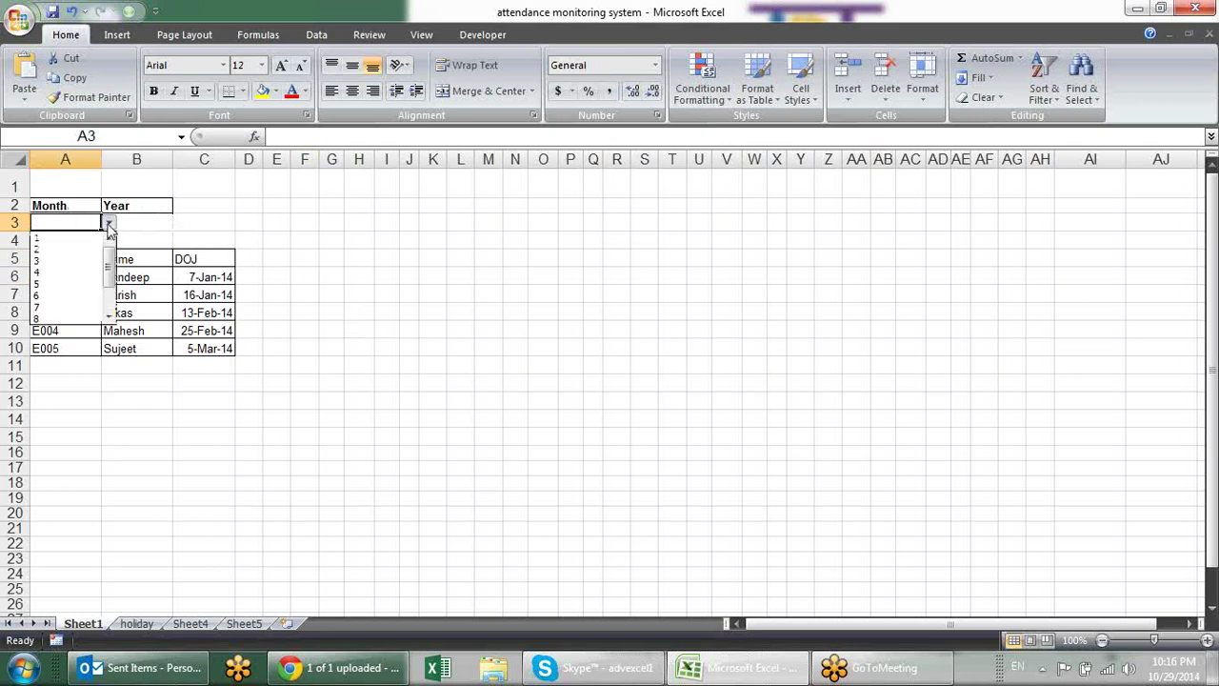
{"action": "left_click", "coordinate": [367, 308]}
{"action": "left_click", "coordinate": [368, 312]}
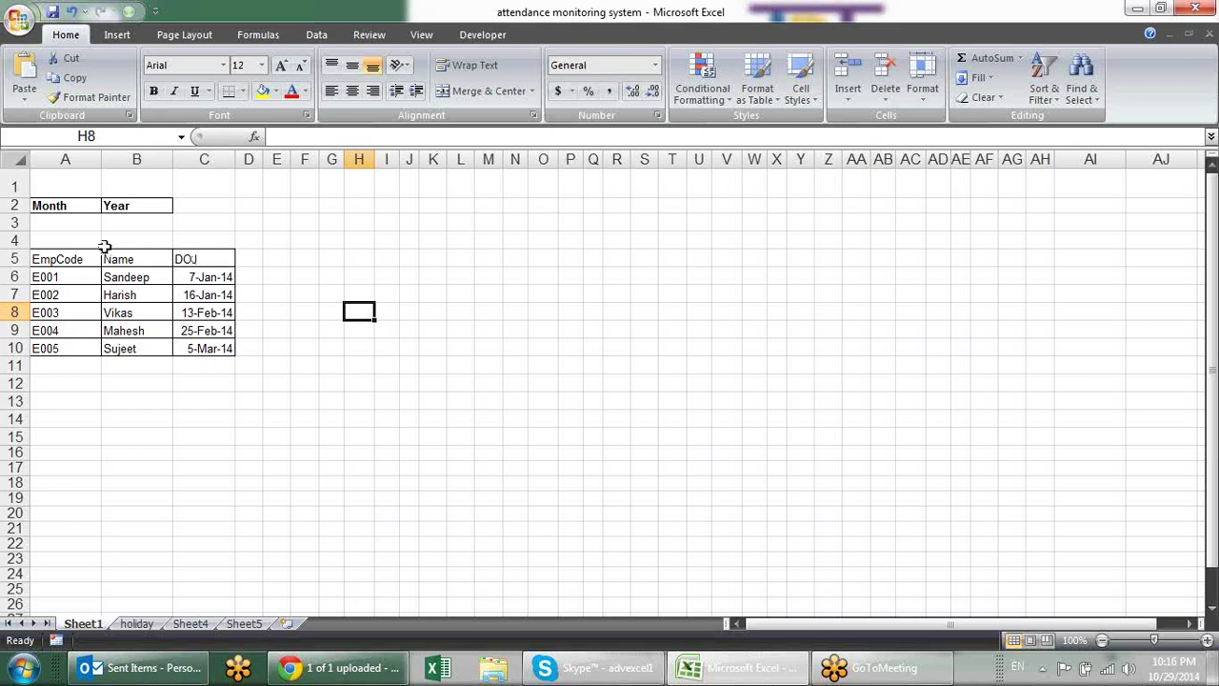
Open the Data Validation settings for Month cell A3.
{"action": "left_click", "coordinate": [65, 220]}
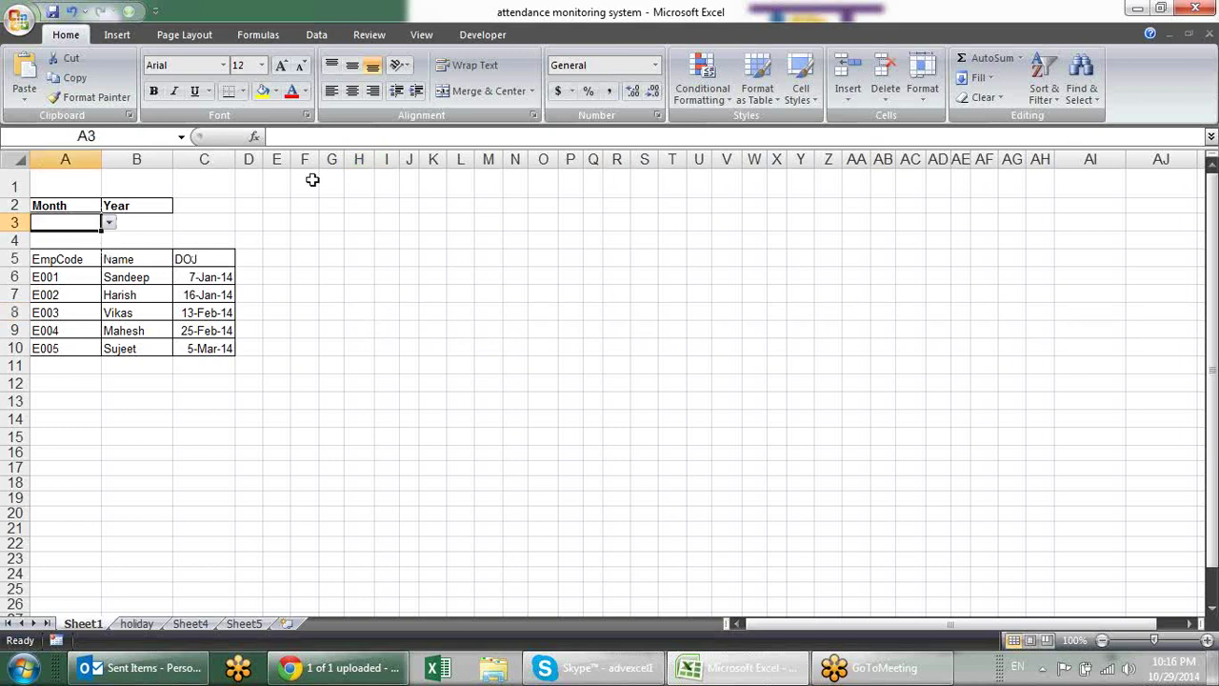
{"action": "left_click", "coordinate": [316, 36]}
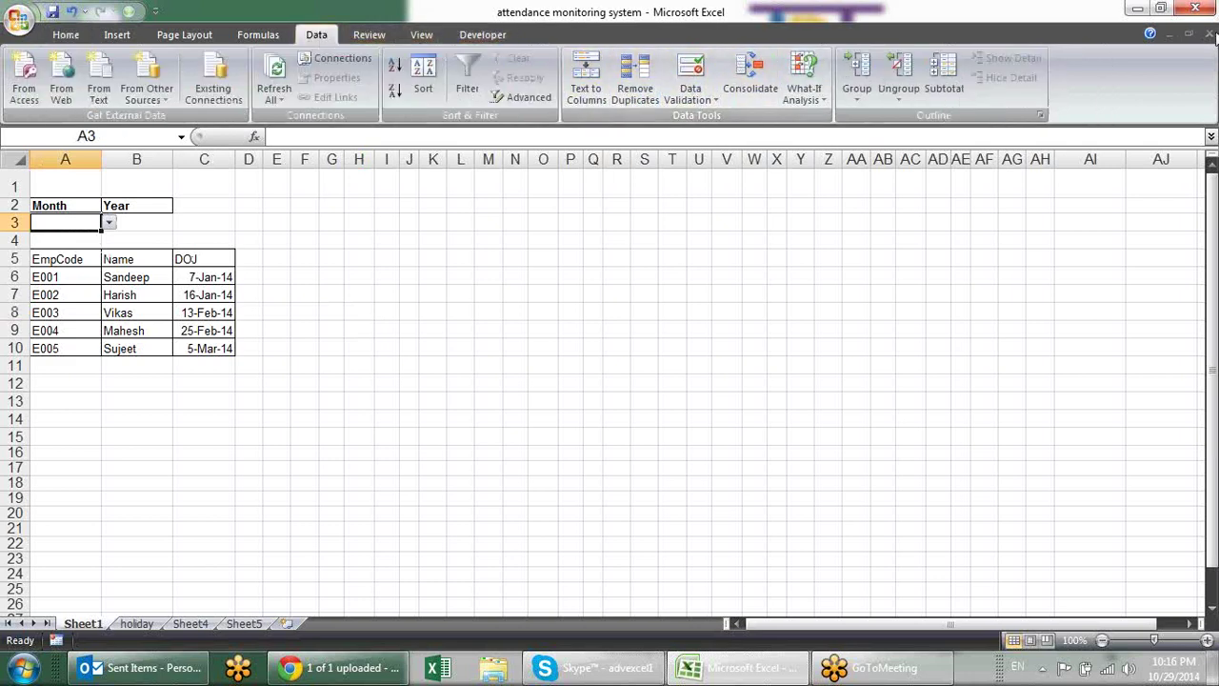
{"action": "left_click", "coordinate": [690, 72]}
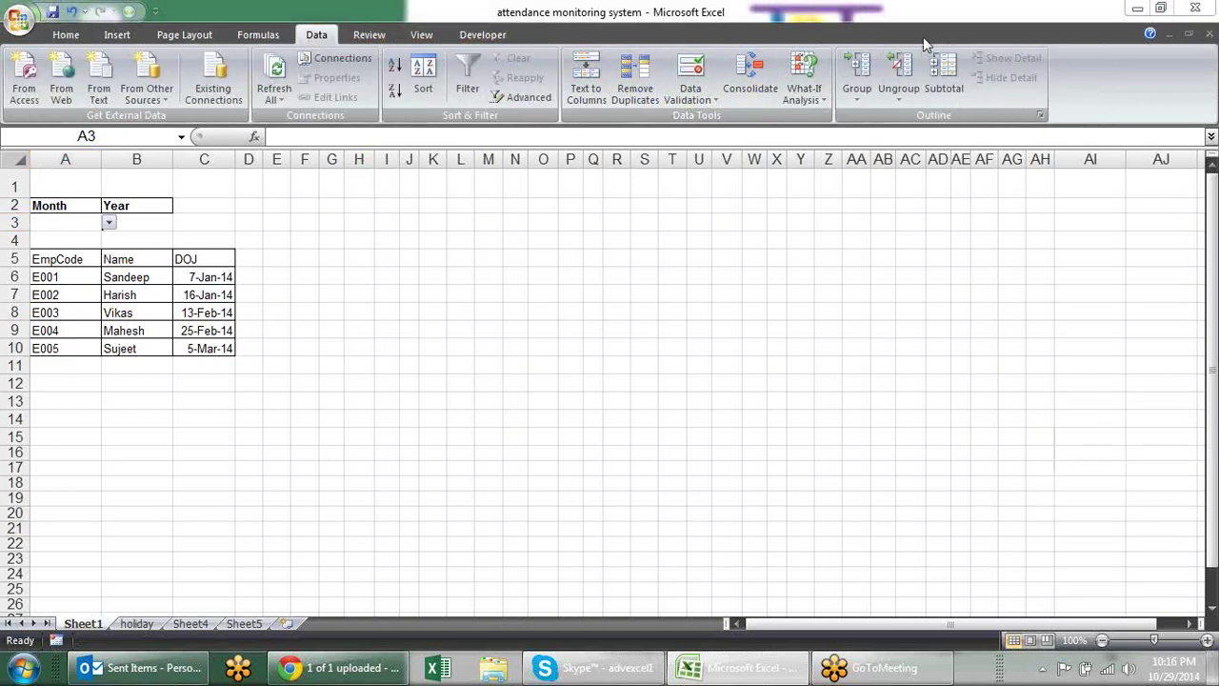
{"action": "left_click", "coordinate": [684, 77]}
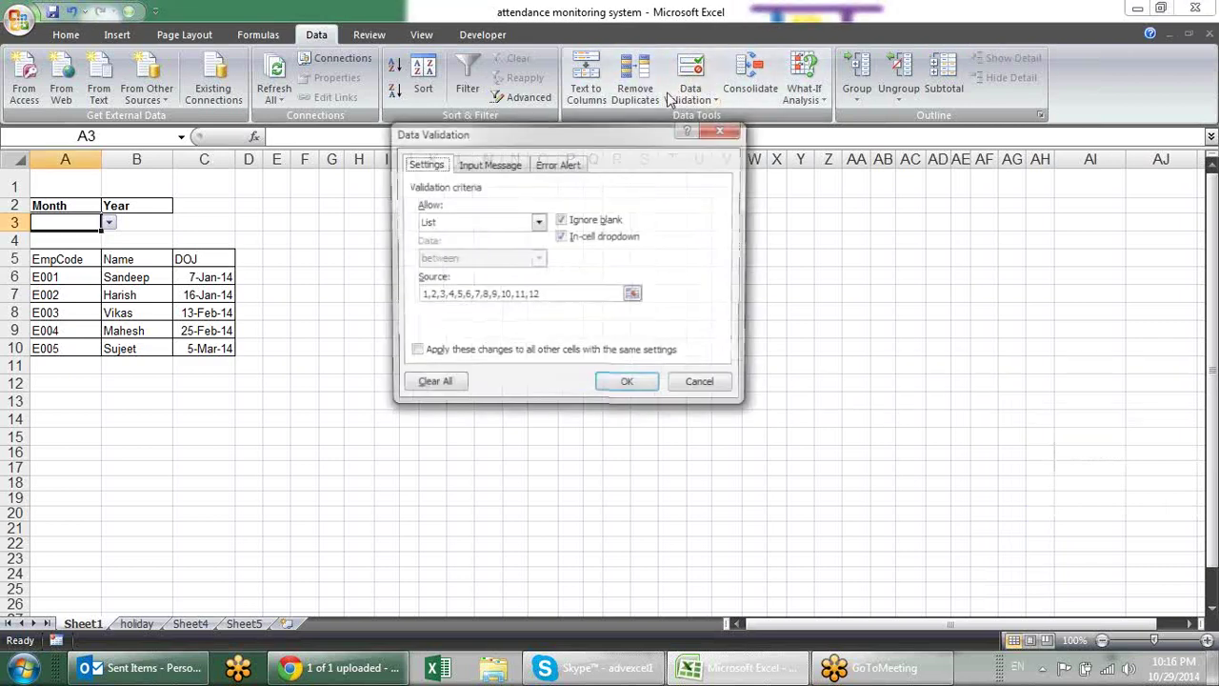
Restrict A3 to a List with source 1,2,3,4,5,6,7,8,9,10,11,12.
{"action": "left_click", "coordinate": [538, 222]}
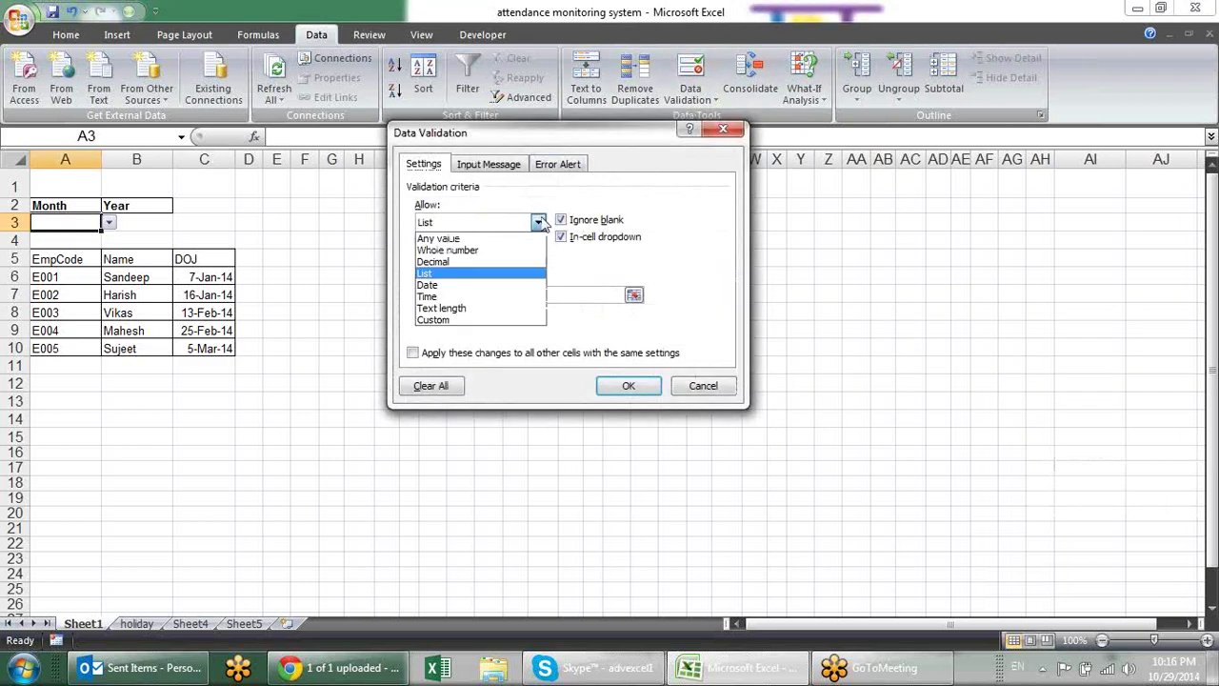
{"action": "left_click", "coordinate": [468, 273]}
{"action": "left_click_drag", "start_coordinate": [560, 295], "coordinate": [314, 293]}
{"action": "type", "text": "1"}
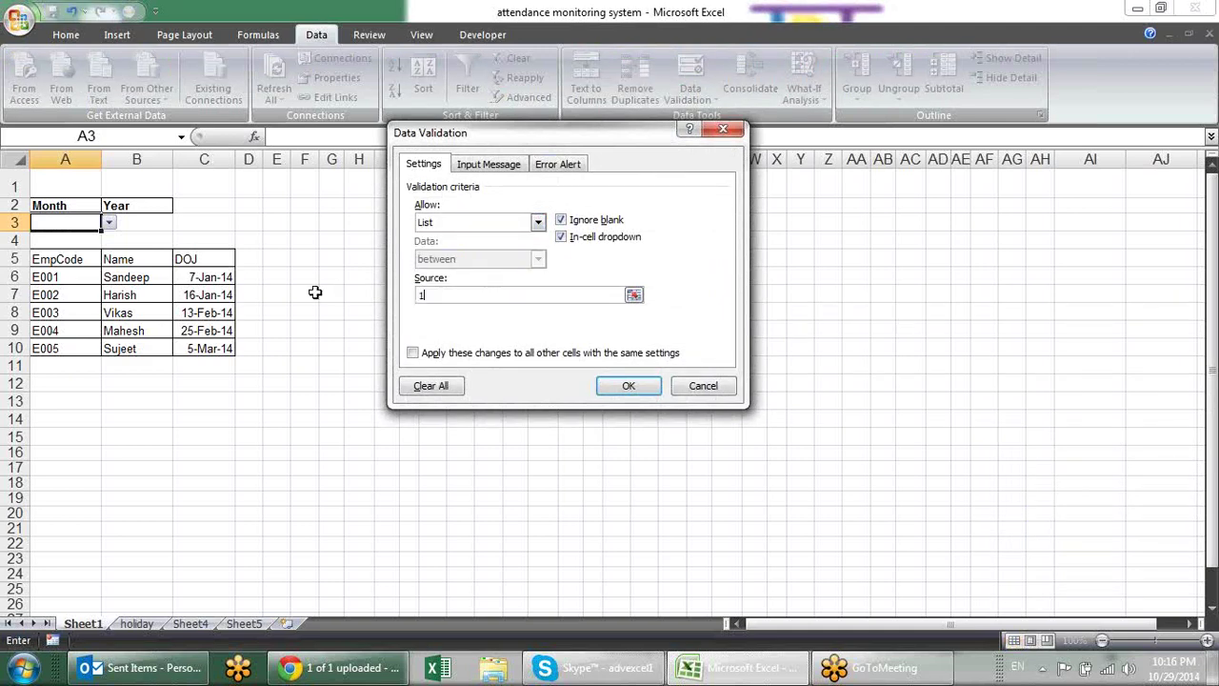
{"action": "type", "text": ",2,"}
{"action": "type", "text": "3,4,5,6,7,8,9,10,11,12"}
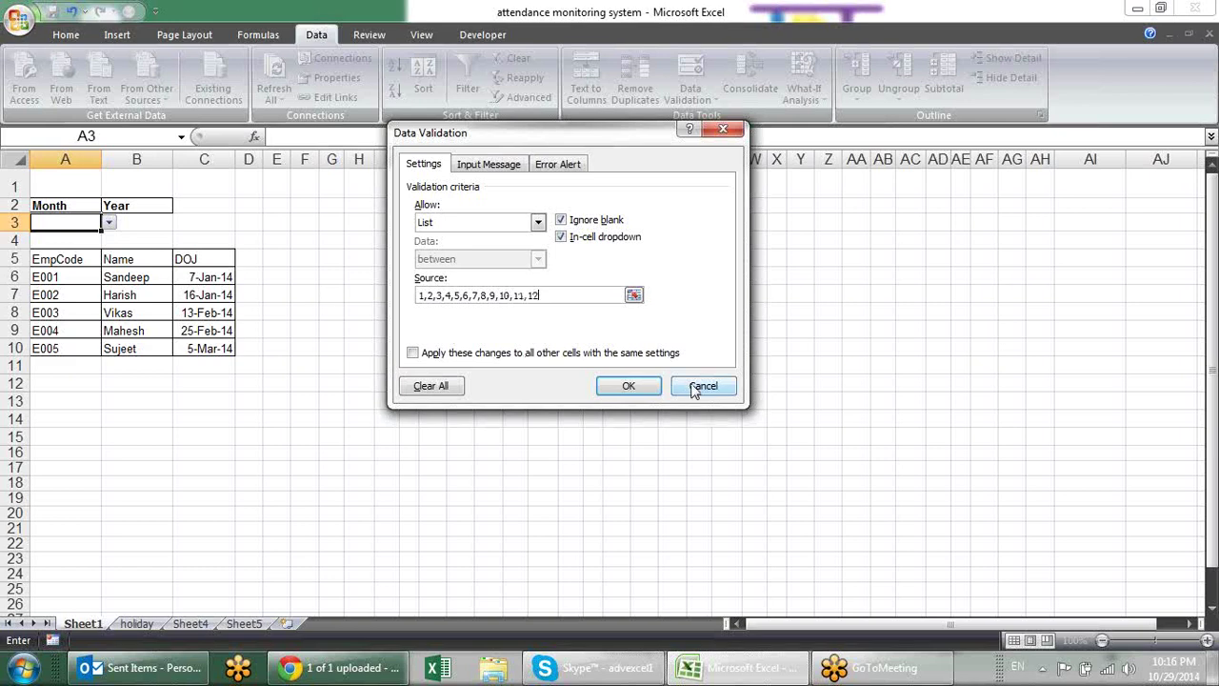
{"action": "left_click", "coordinate": [628, 386]}
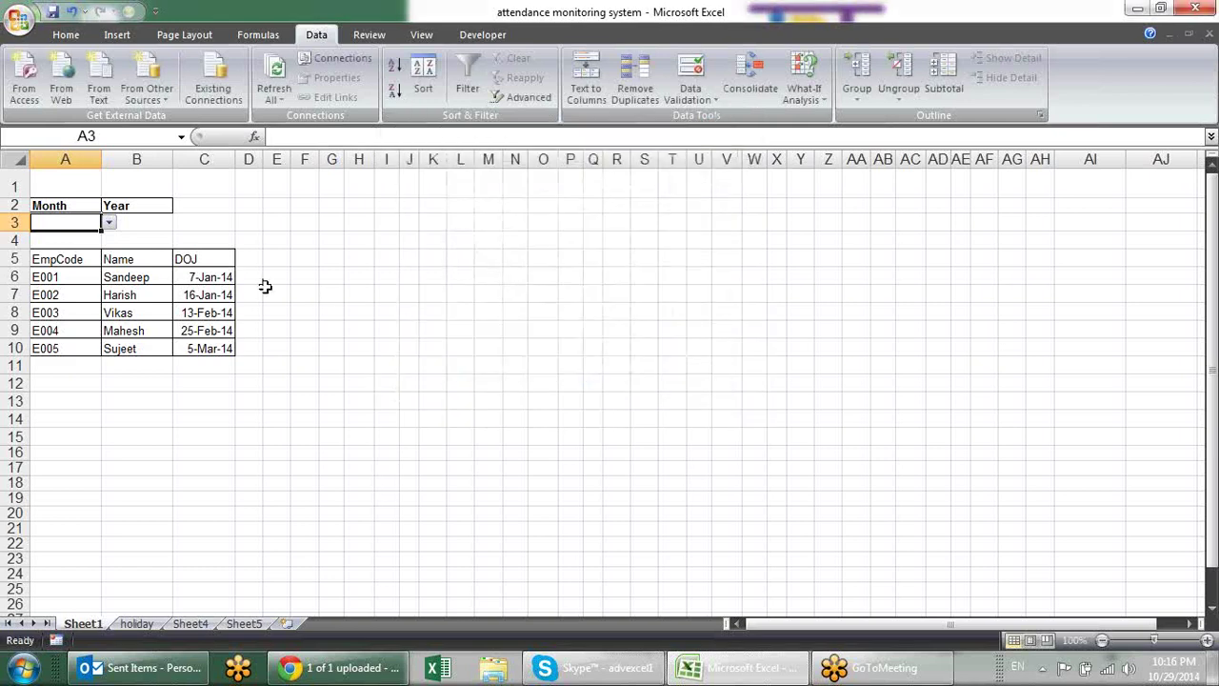
Choose month 5 from the A3 dropdown.
{"action": "left_click", "coordinate": [109, 223]}
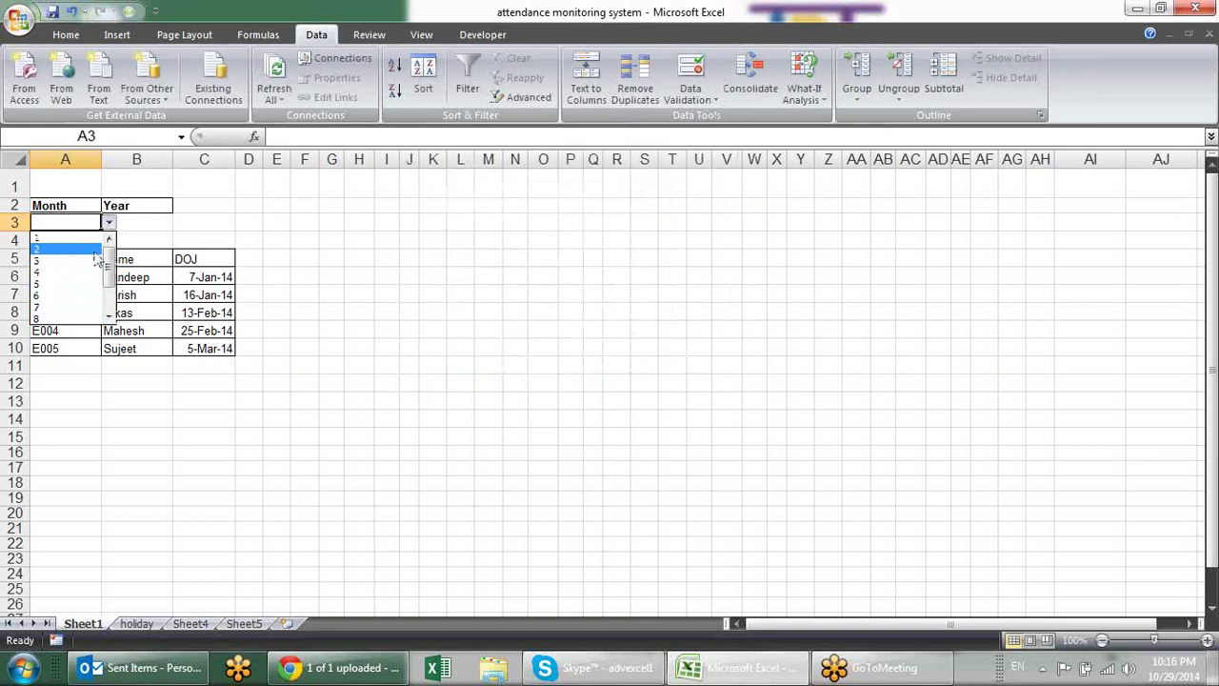
{"action": "scroll", "coordinate": [76, 276], "scroll_direction": "down", "scroll_amount": 2}
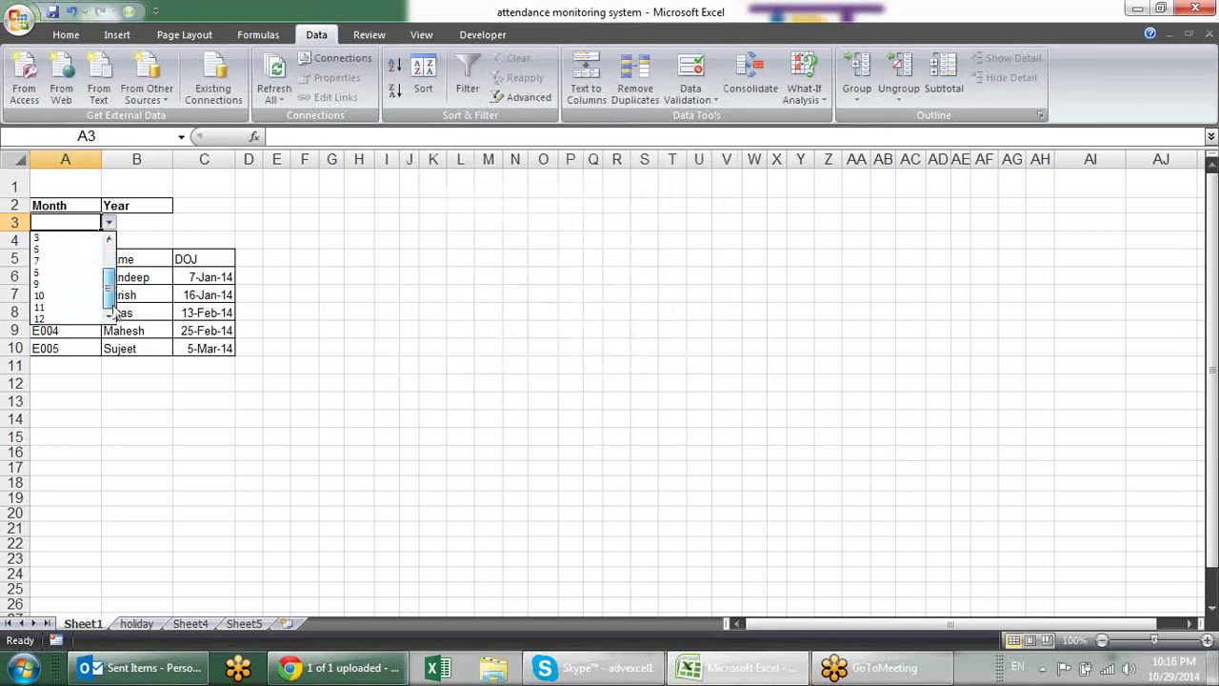
{"action": "left_click", "coordinate": [57, 234]}
{"action": "left_click", "coordinate": [222, 253]}
Test the validation by entering 20 in A3, then cancel the rejected entry.
{"action": "left_click", "coordinate": [95, 225]}
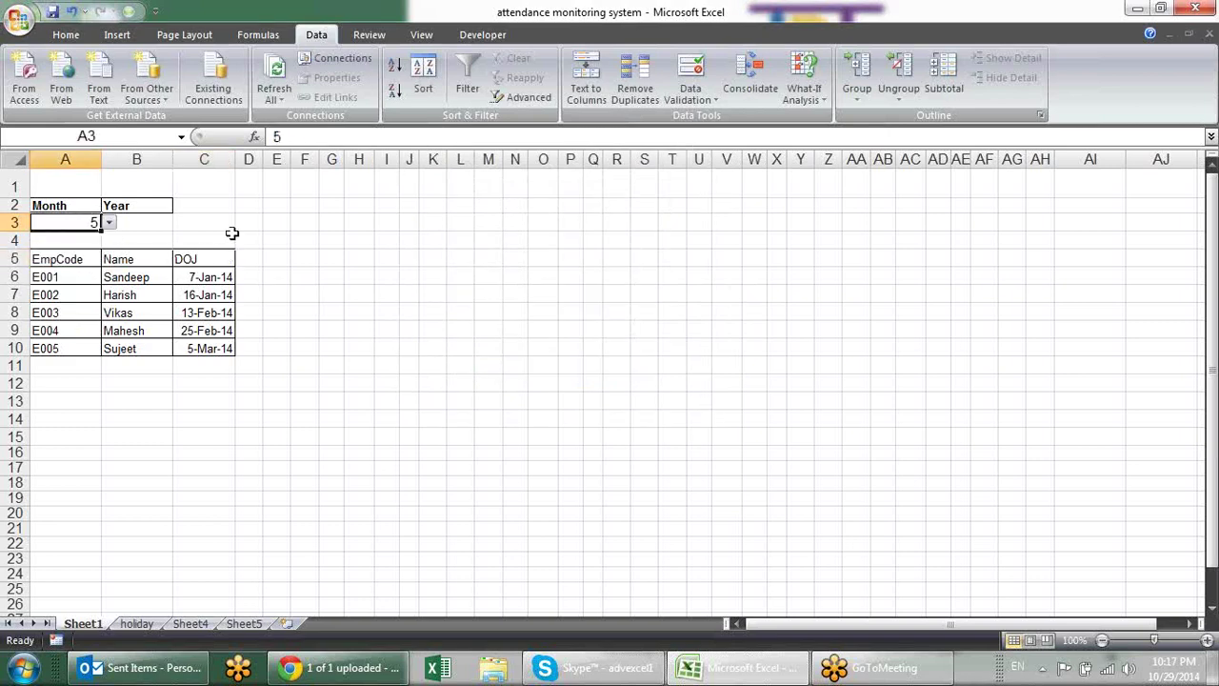
{"action": "type", "text": "20"}
{"action": "key", "text": "Return"}
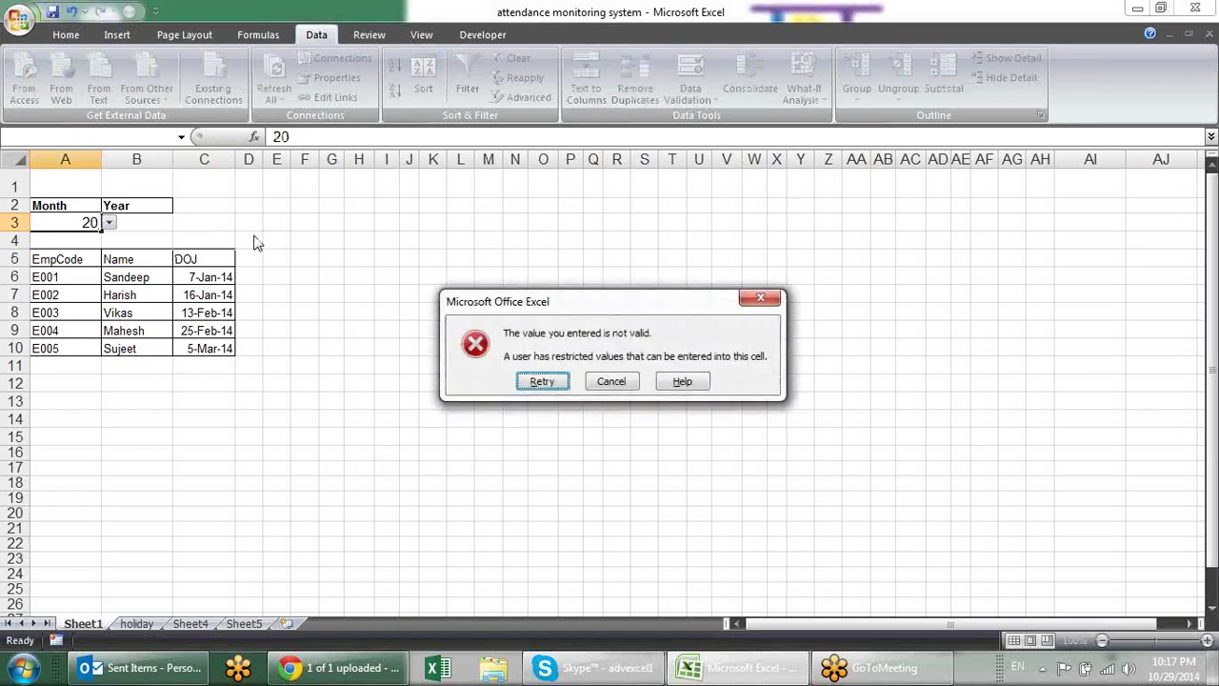
{"action": "key", "text": "Escape"}
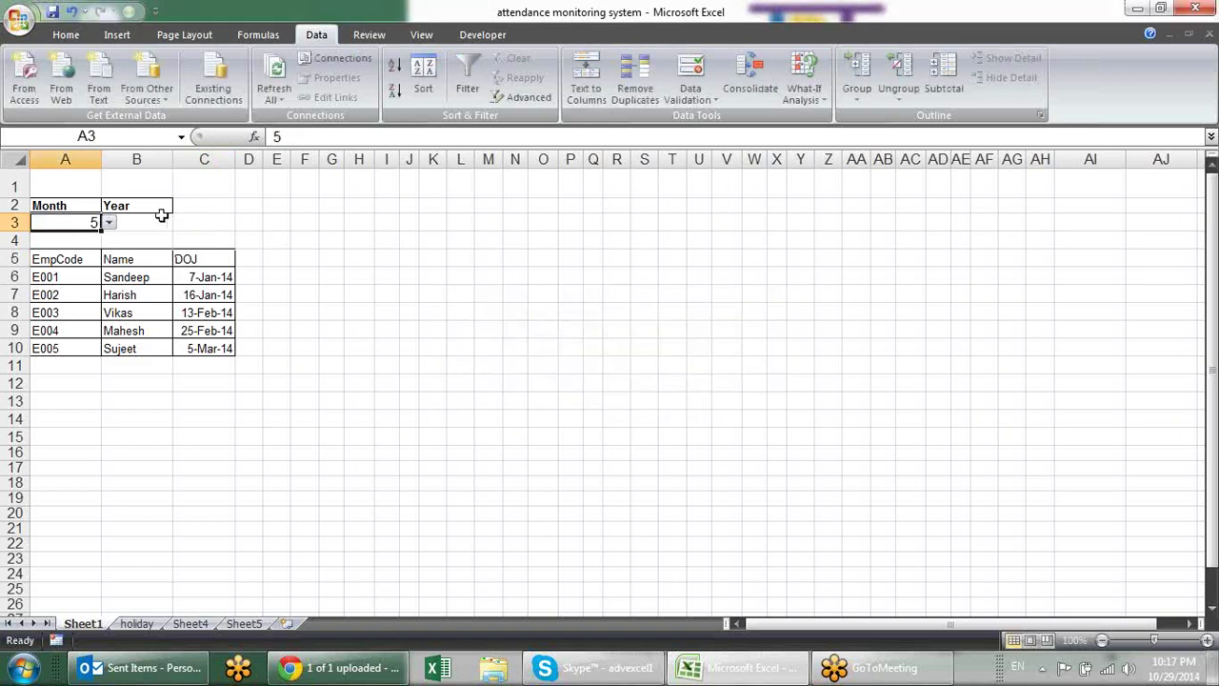
{"action": "left_click", "coordinate": [160, 221]}
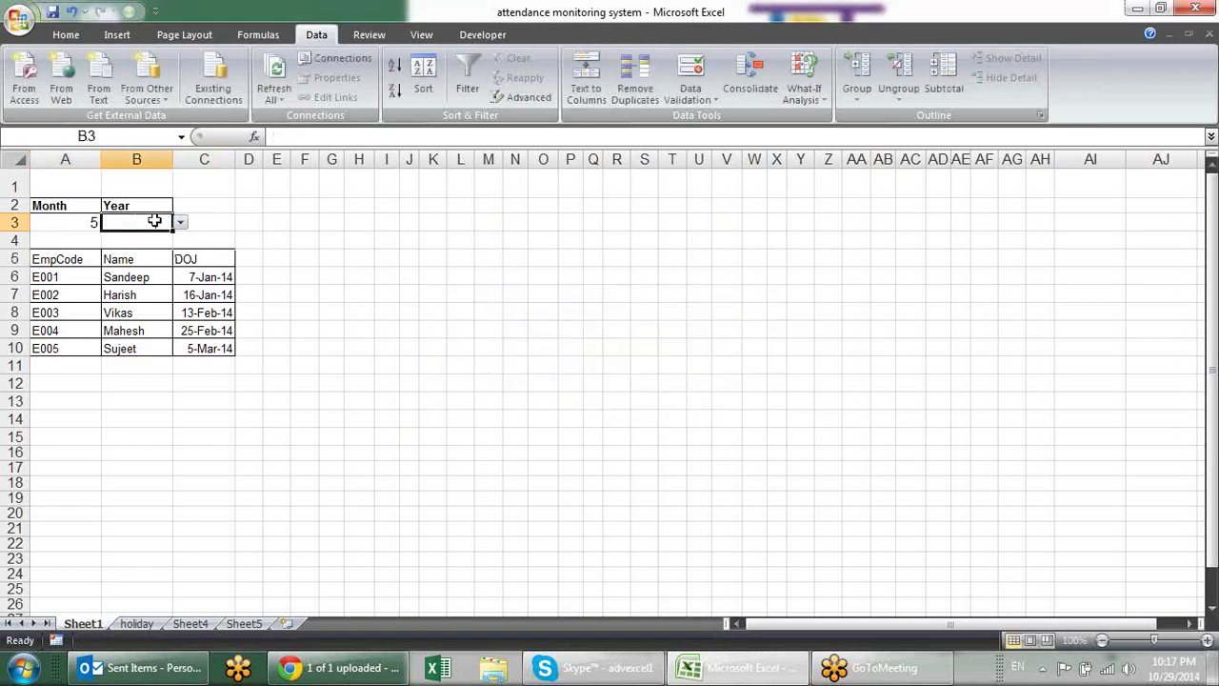
Give Year cell B3 a List validation of 2014, 2015 and 2016.
{"action": "left_click", "coordinate": [693, 95]}
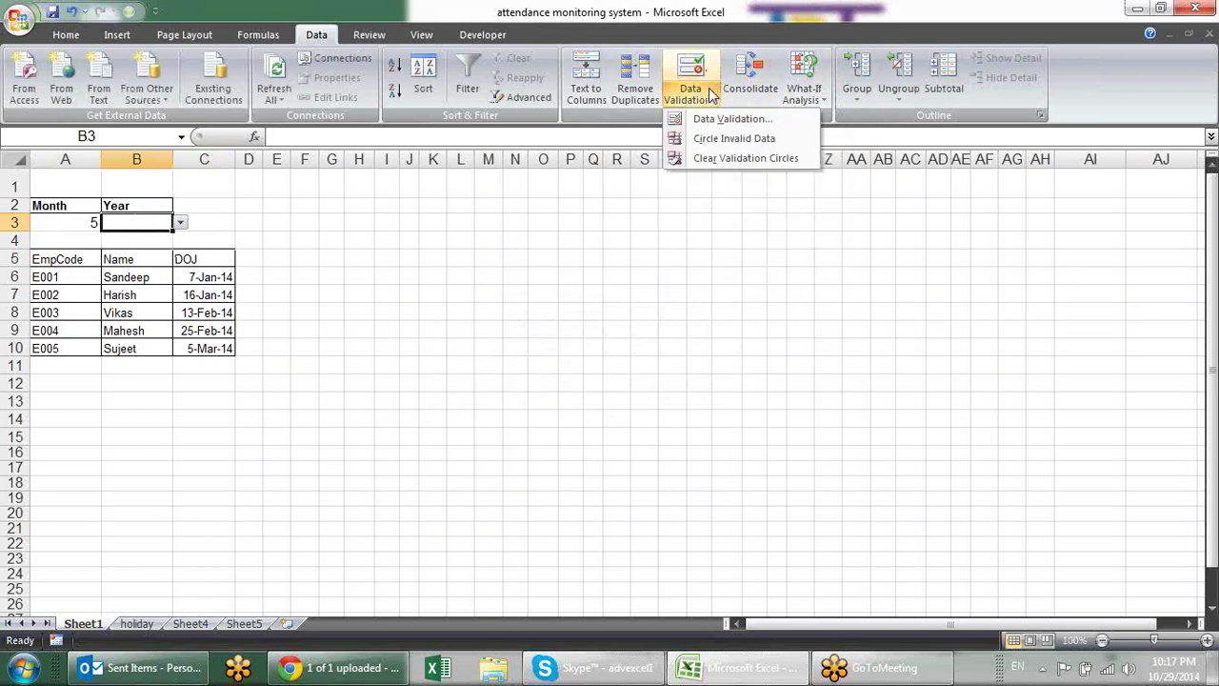
{"action": "left_click", "coordinate": [716, 118]}
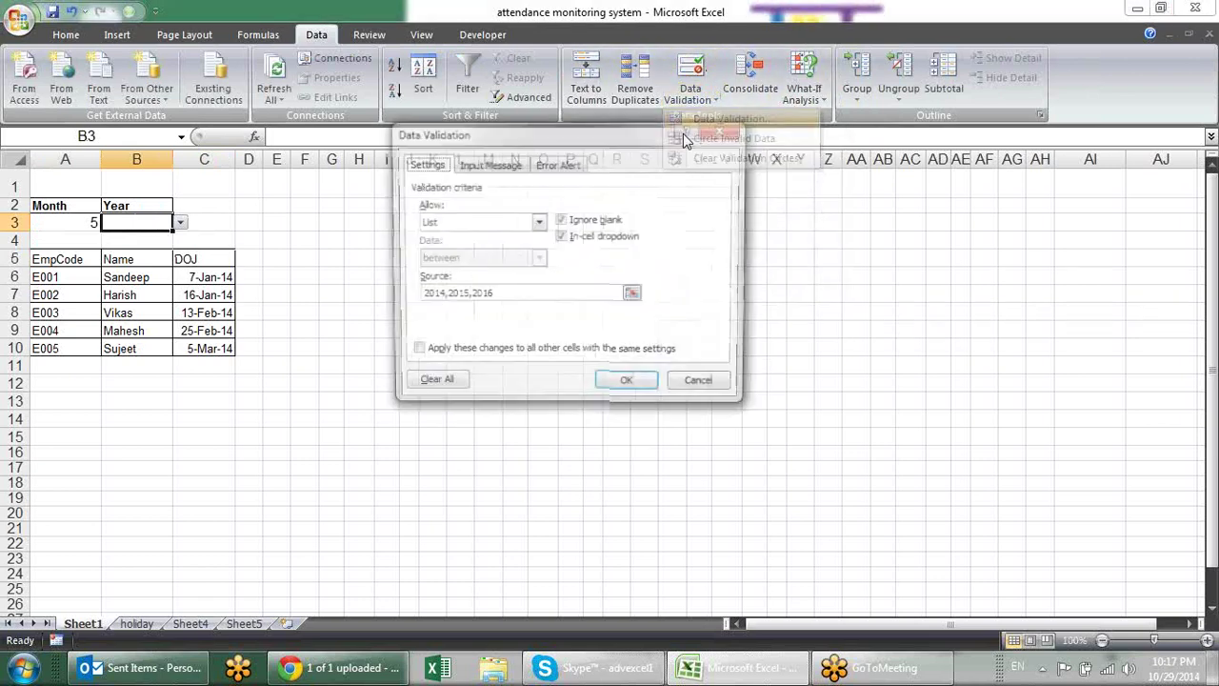
{"action": "left_click", "coordinate": [537, 222]}
{"action": "left_click", "coordinate": [462, 274]}
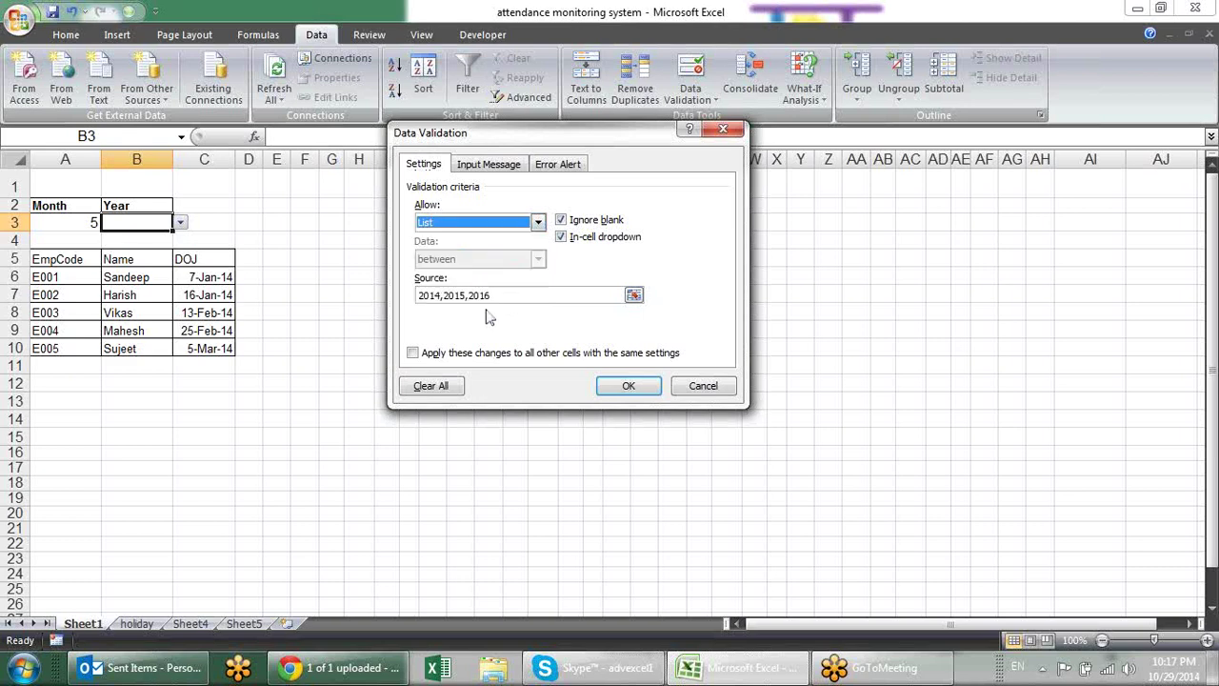
{"action": "left_click", "coordinate": [629, 389]}
Test the B3 dropdown with 2015, then leave it at 2014.
{"action": "left_click", "coordinate": [180, 223]}
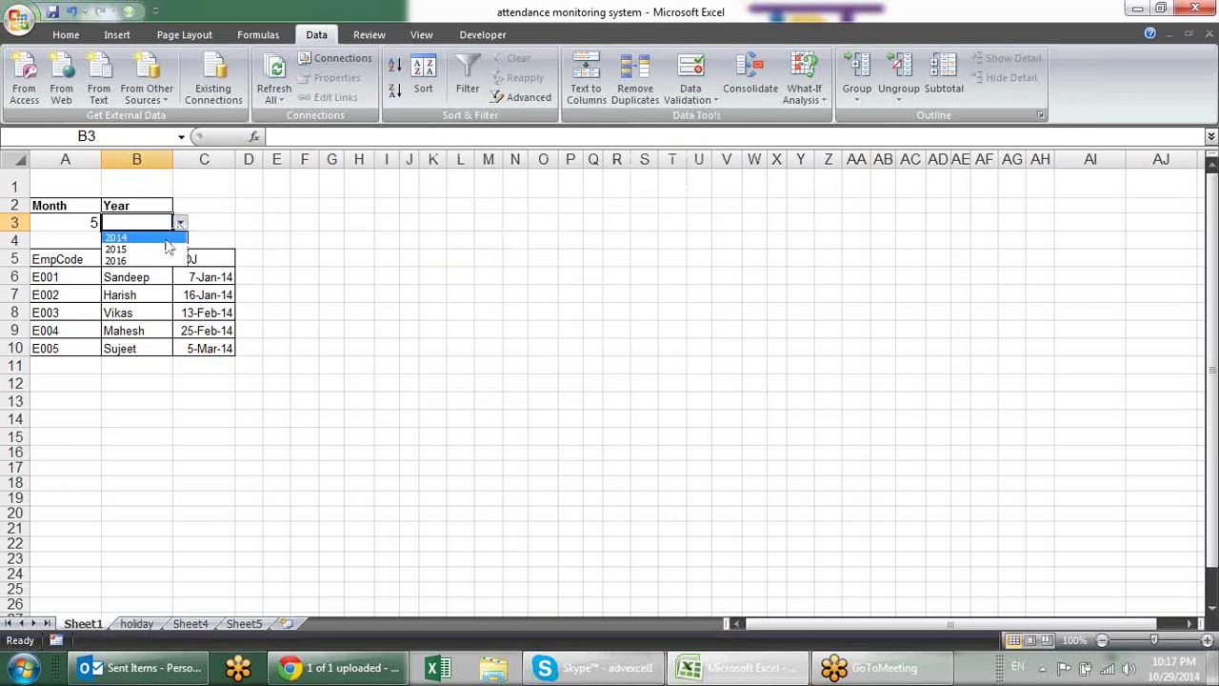
{"action": "left_click", "coordinate": [167, 249]}
{"action": "left_click", "coordinate": [180, 223]}
{"action": "left_click", "coordinate": [170, 238]}
{"action": "left_click", "coordinate": [387, 239]}
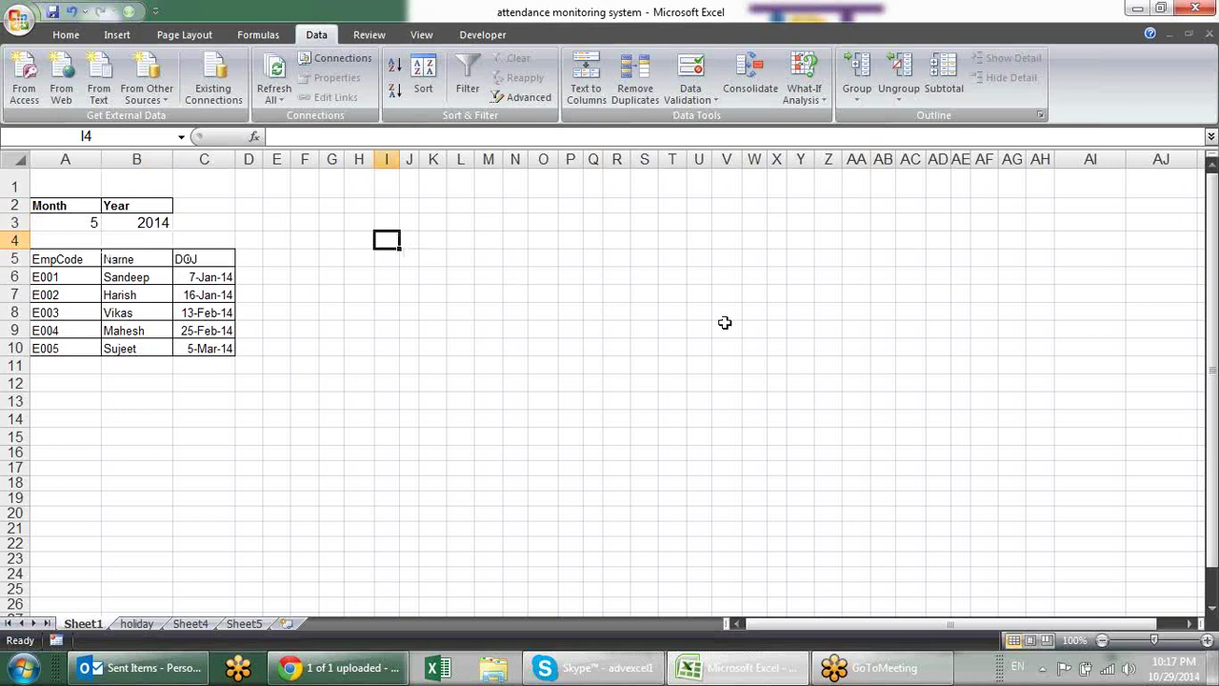
{"action": "left_click", "coordinate": [204, 186]}
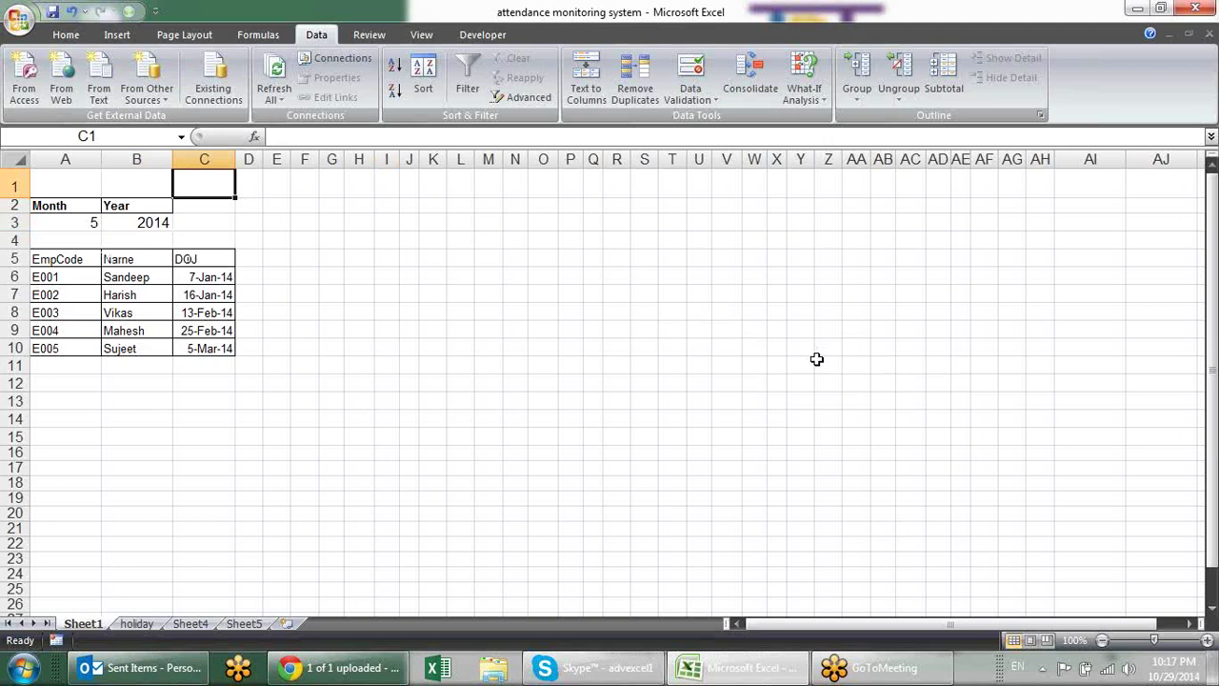
Enter =DATE(B3,A3,1) in C1 to compute the month's first day.
{"action": "type", "text": "=date"}
{"action": "key", "text": "Tab"}
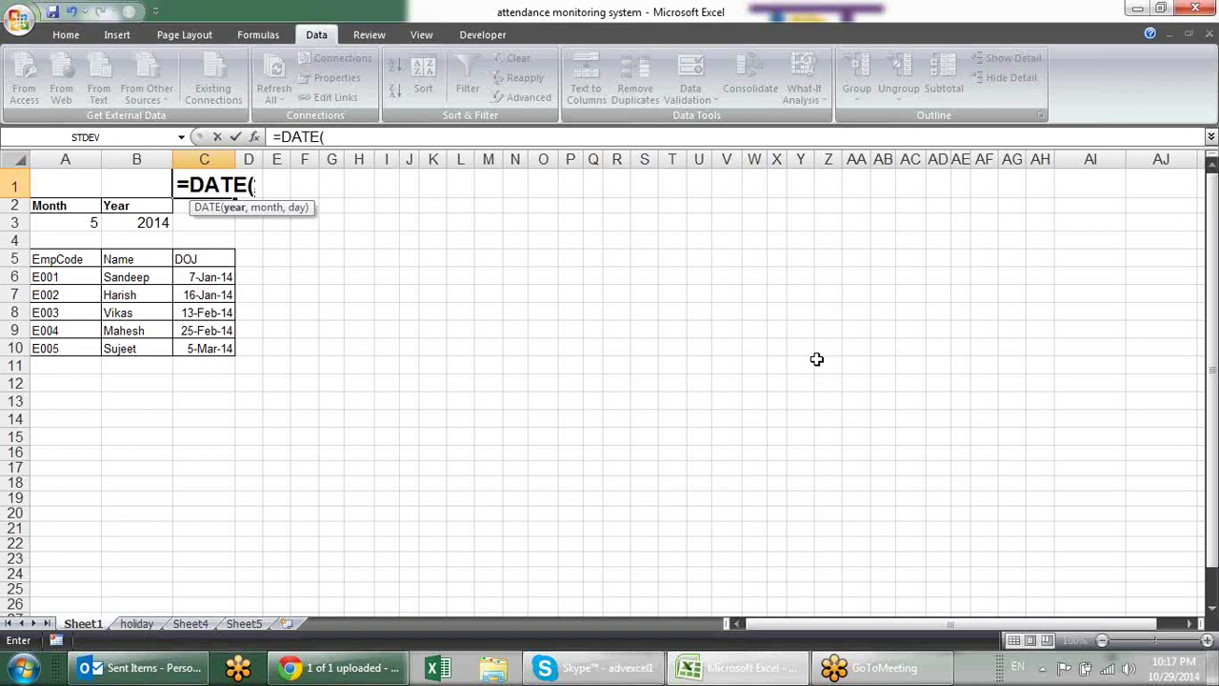
{"action": "left_click", "coordinate": [148, 222]}
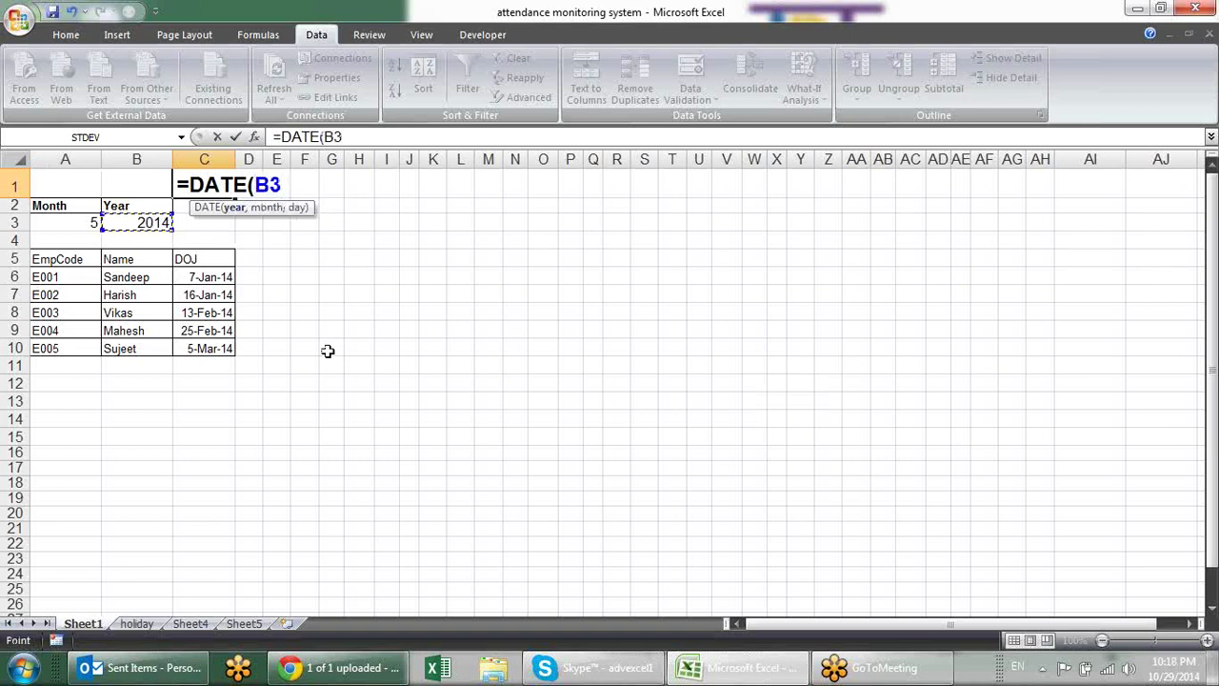
{"action": "type", "text": ","}
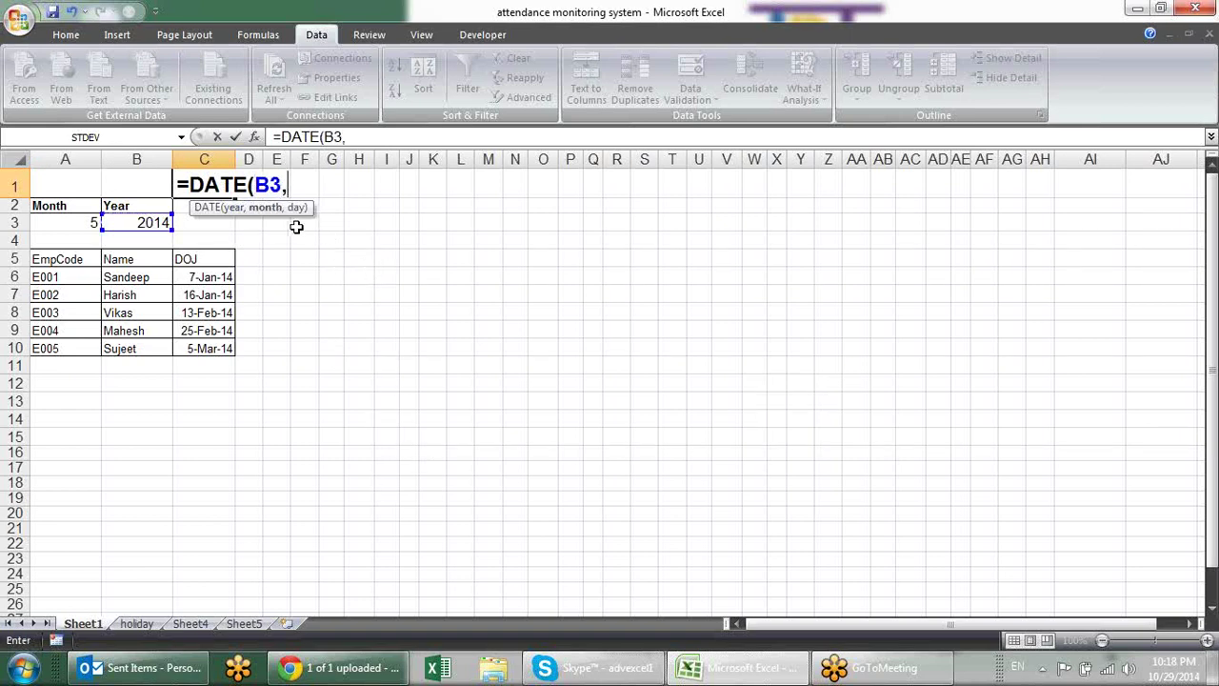
{"action": "left_click", "coordinate": [61, 226]}
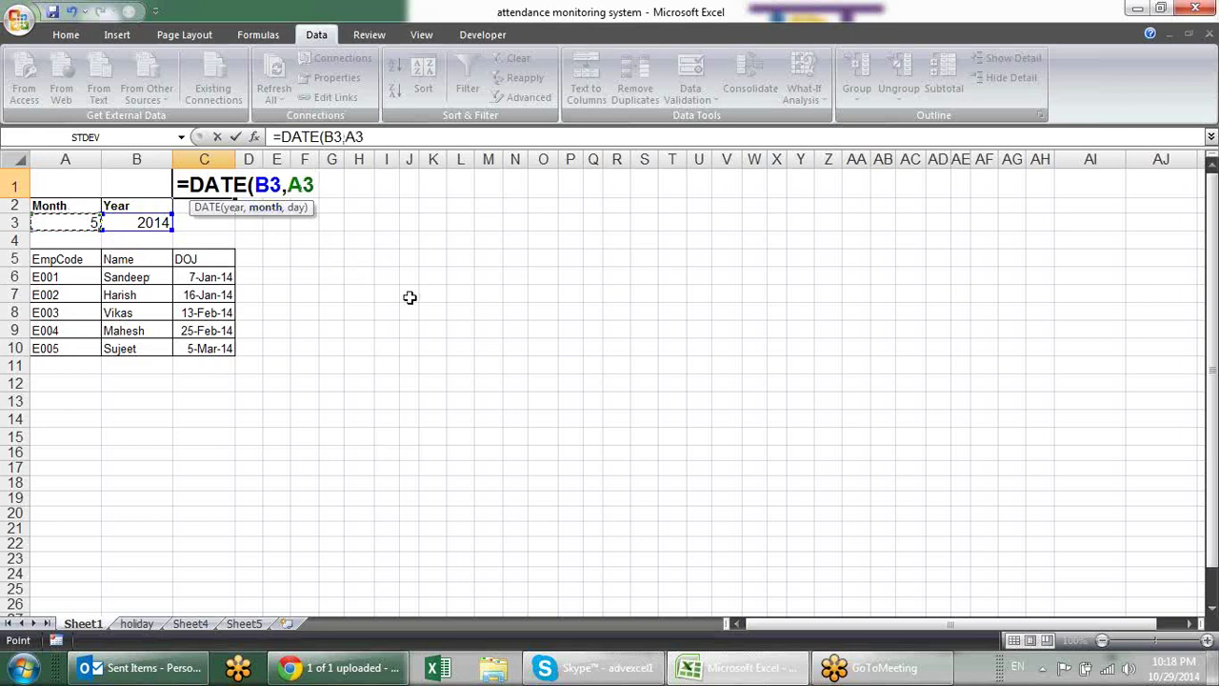
{"action": "type", "text": ","}
{"action": "type", "text": "1)"}
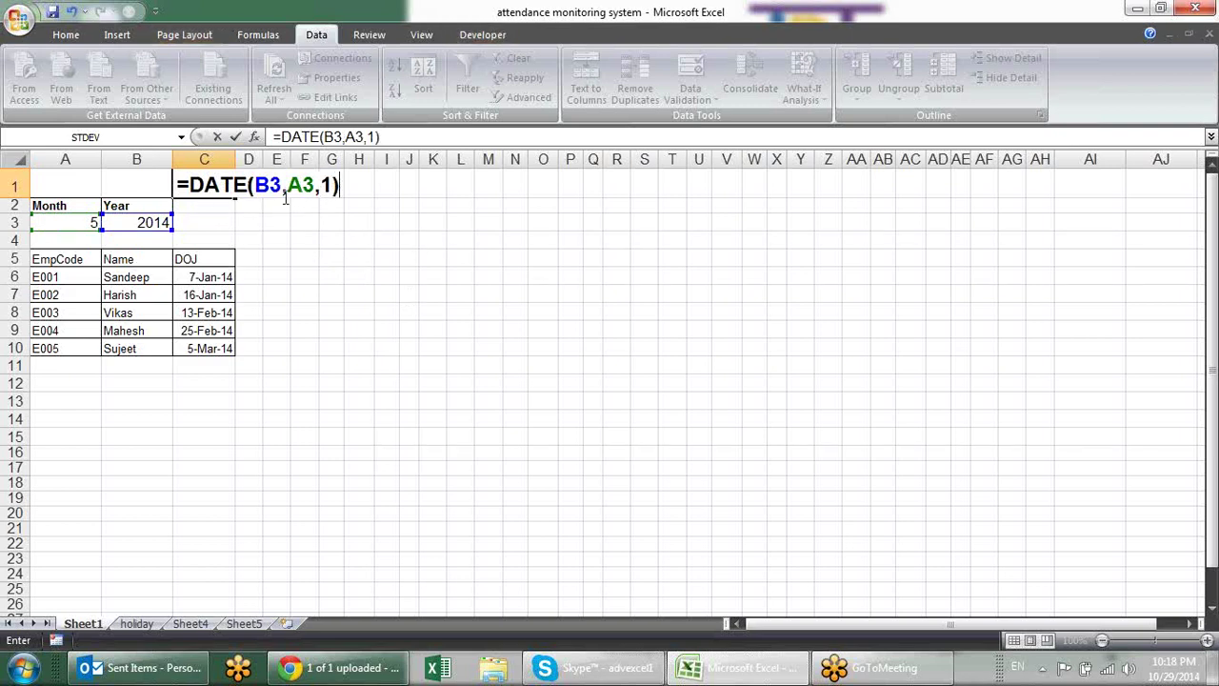
{"action": "key", "text": "Return"}
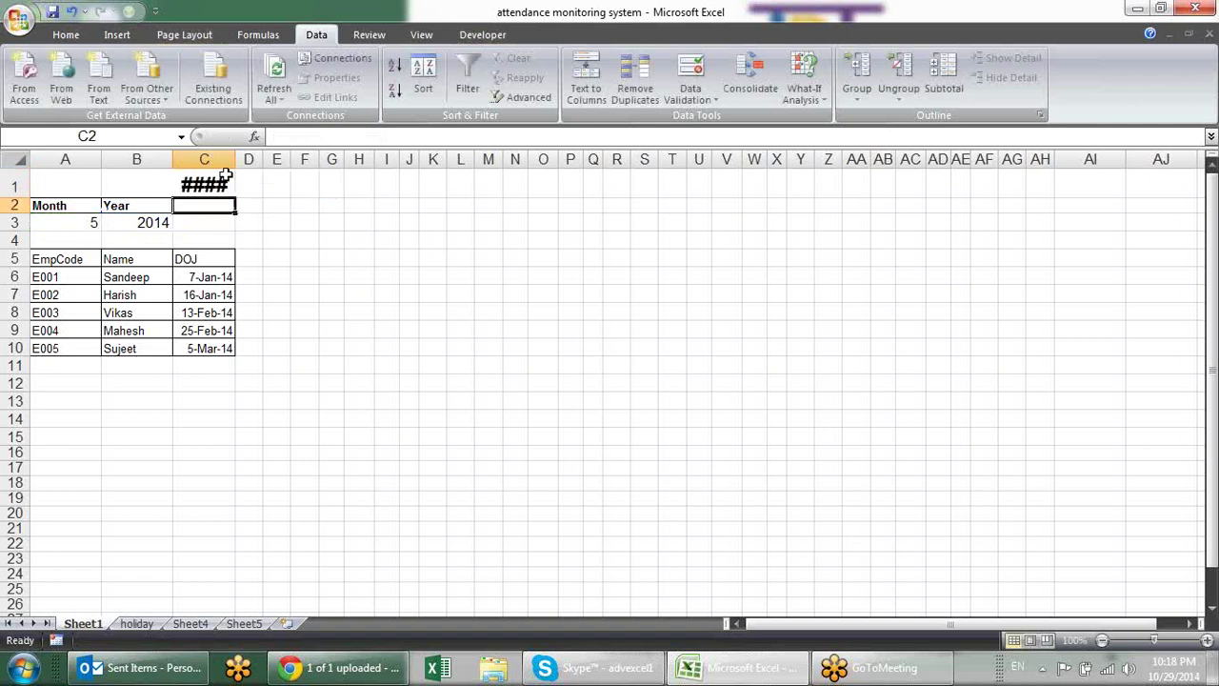
{"action": "left_click", "coordinate": [229, 179]}
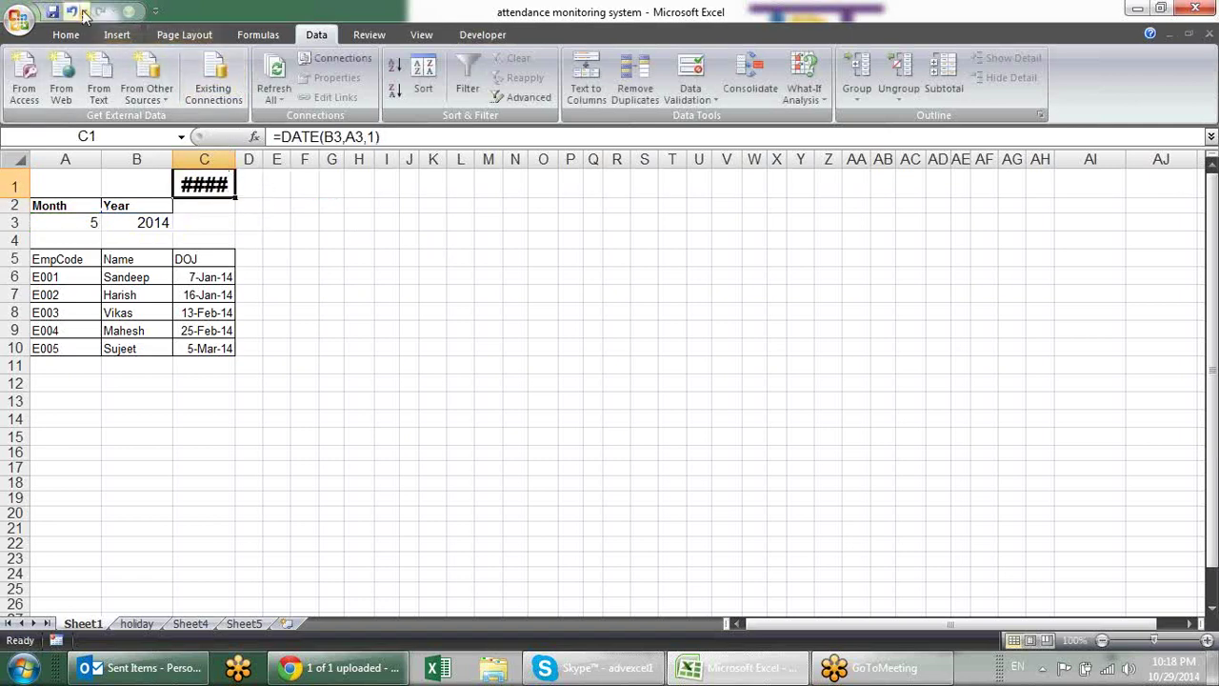
Shrink C1's font twice and format it as a d-mmm-yy date.
{"action": "left_click", "coordinate": [66, 34]}
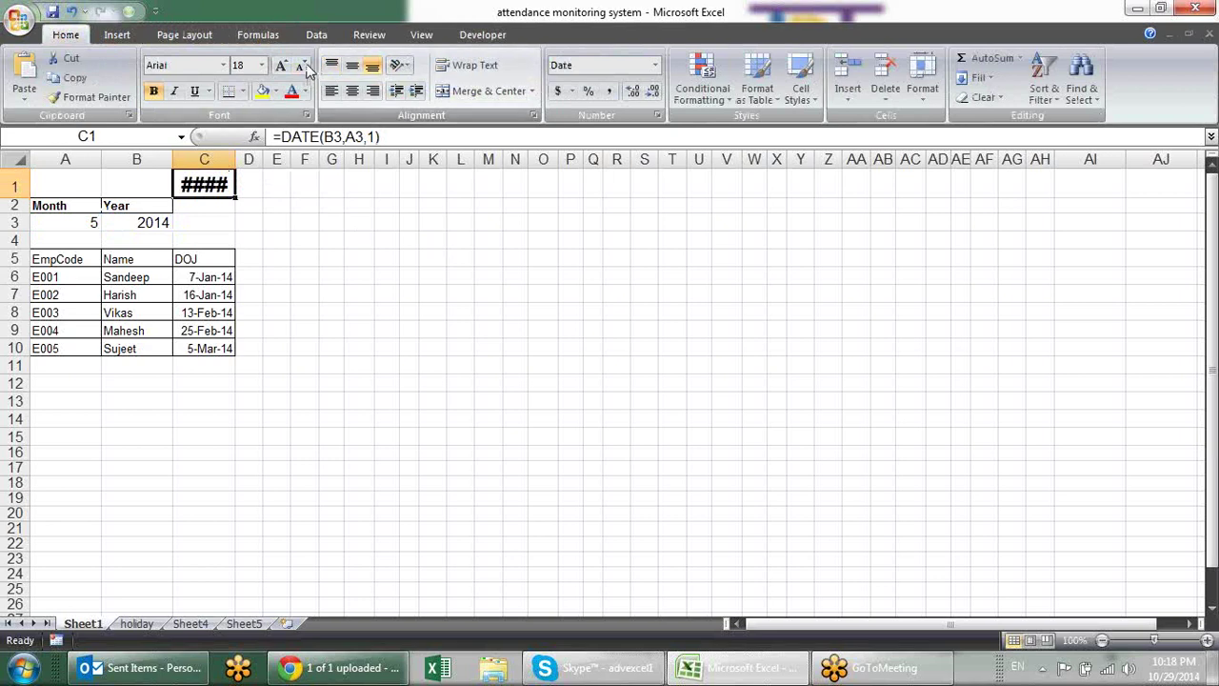
{"action": "left_click", "coordinate": [300, 69]}
{"action": "left_click", "coordinate": [300, 68]}
{"action": "left_click", "coordinate": [300, 69]}
{"action": "left_click", "coordinate": [300, 69]}
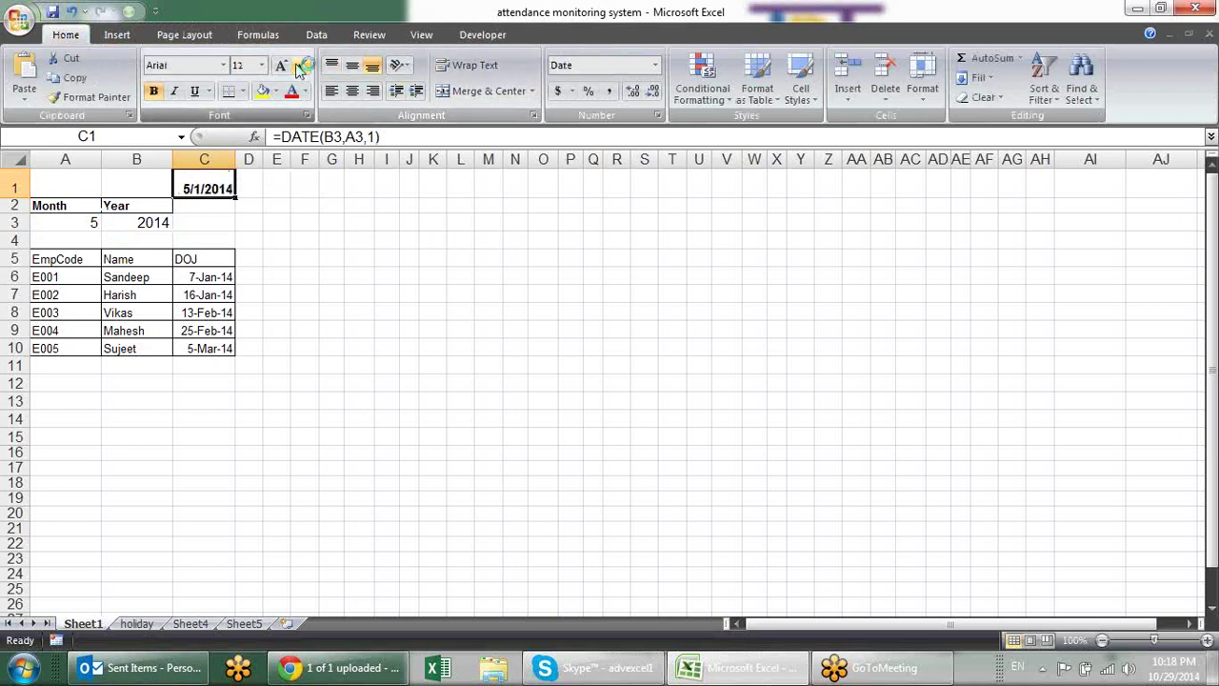
{"action": "left_click", "coordinate": [122, 221]}
{"action": "left_click", "coordinate": [207, 187]}
{"action": "key", "text": "ctrl+shift+3"}
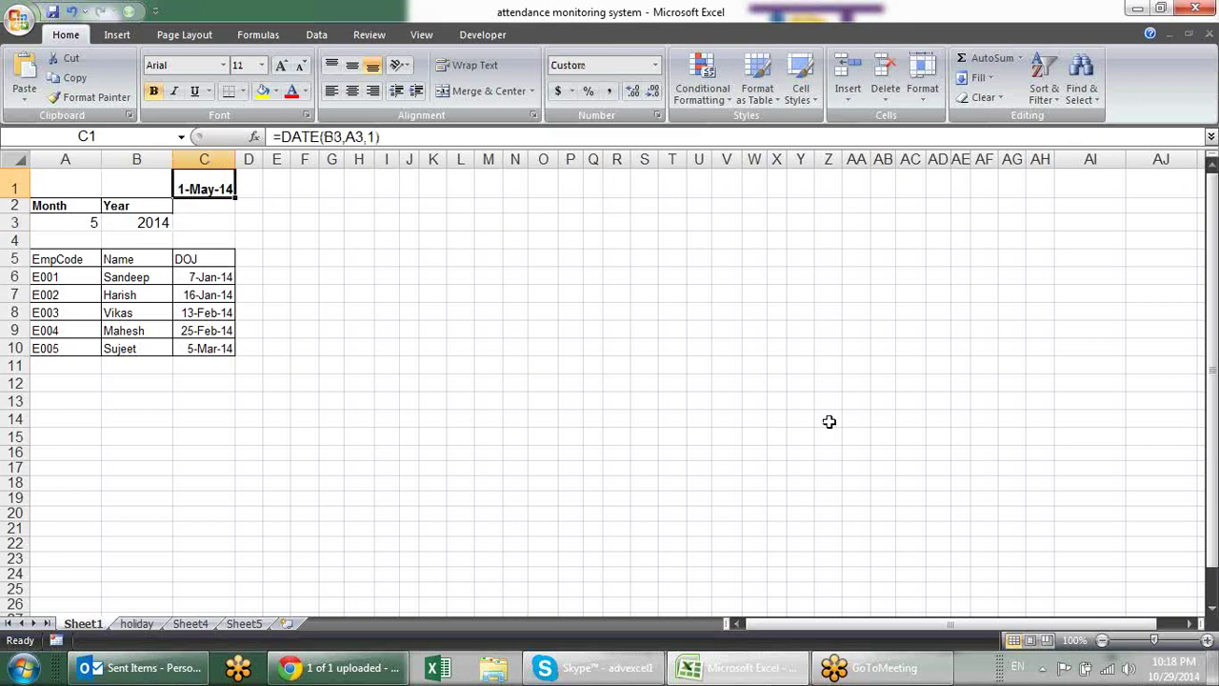
{"action": "left_click", "coordinate": [275, 225]}
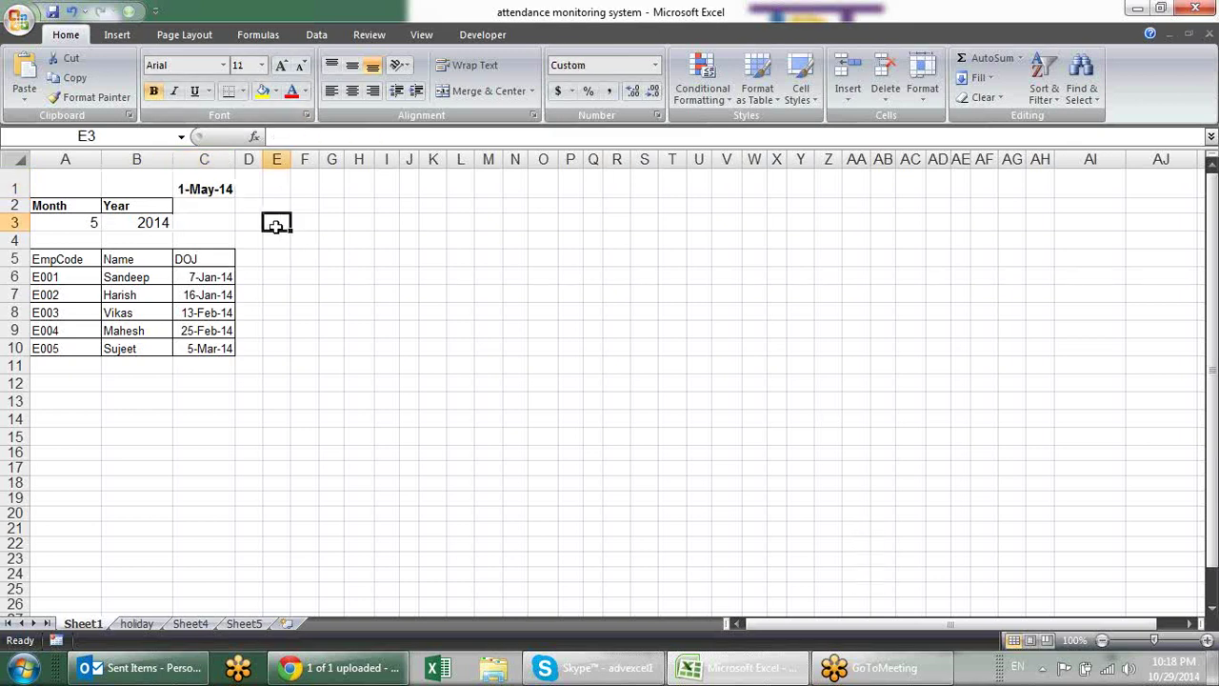
Test the A3 month dropdown with 7, 10, then settle on 11.
{"action": "left_click", "coordinate": [93, 223]}
{"action": "left_click", "coordinate": [110, 222]}
{"action": "left_click", "coordinate": [93, 261]}
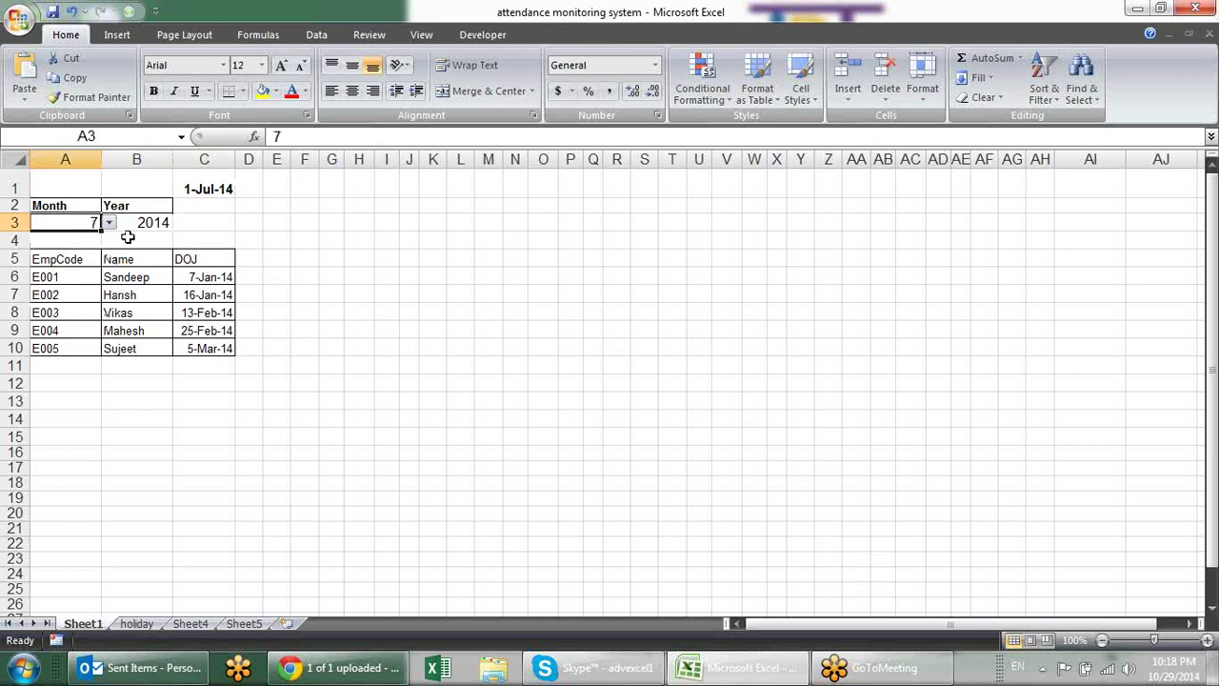
{"action": "left_click", "coordinate": [110, 223]}
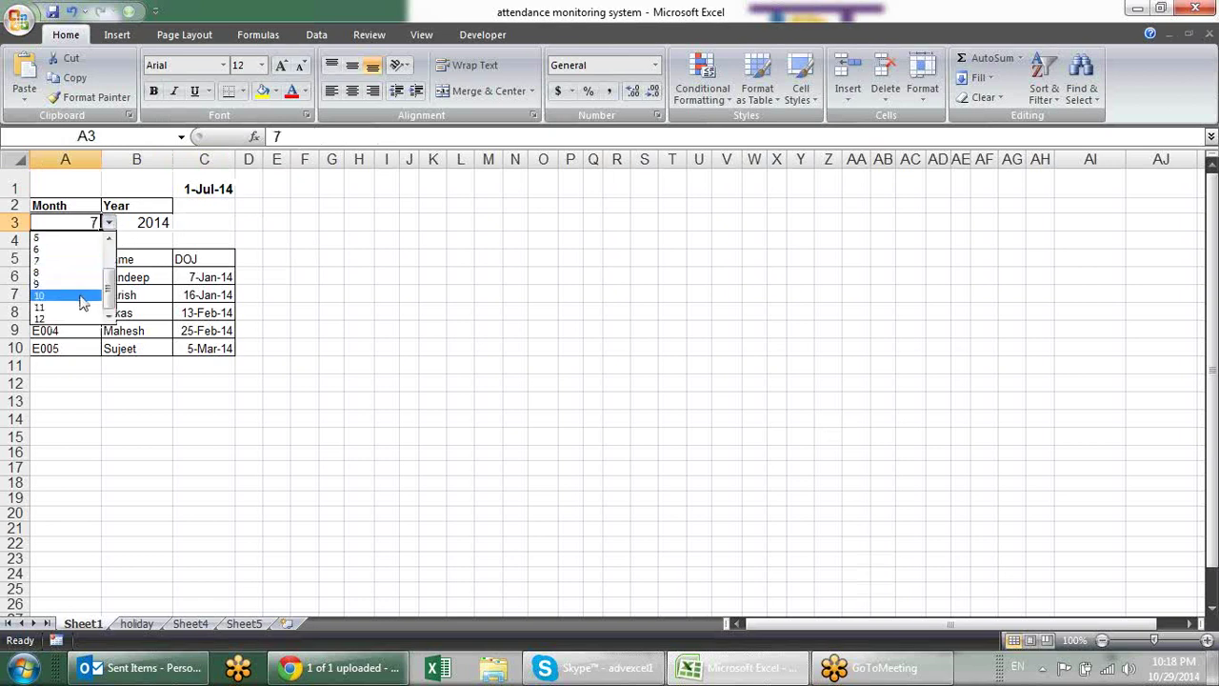
{"action": "left_click", "coordinate": [84, 303]}
{"action": "left_click", "coordinate": [109, 222]}
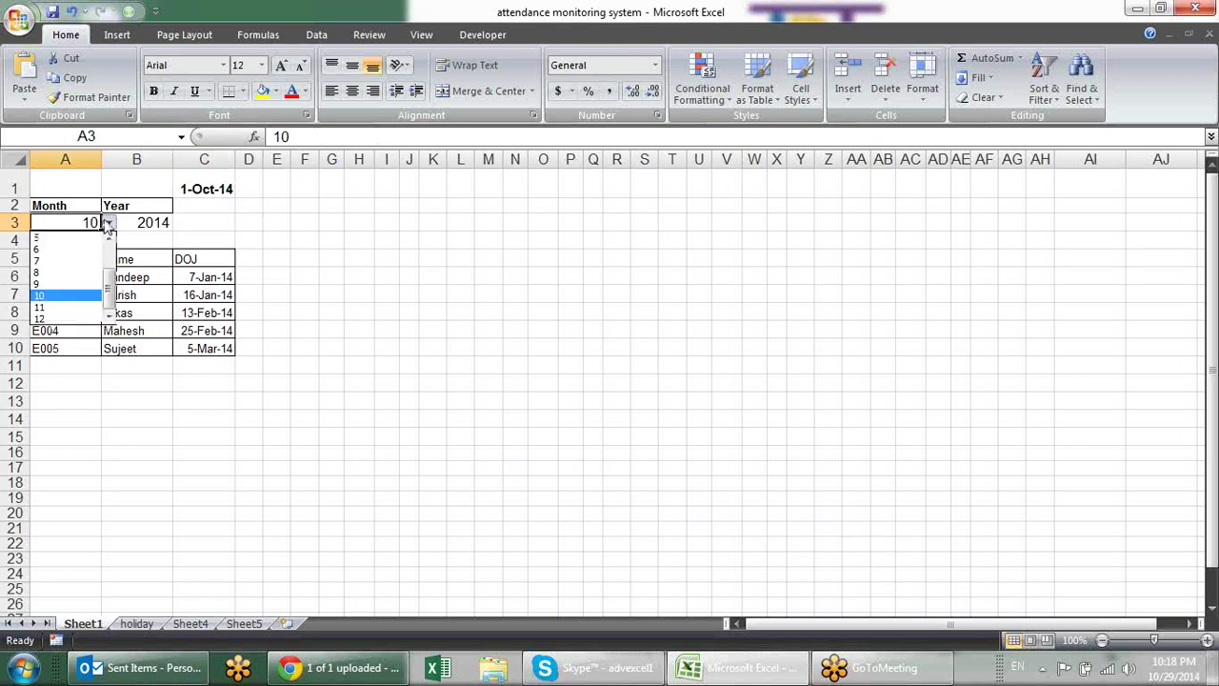
{"action": "left_click", "coordinate": [95, 307]}
{"action": "left_click", "coordinate": [149, 221]}
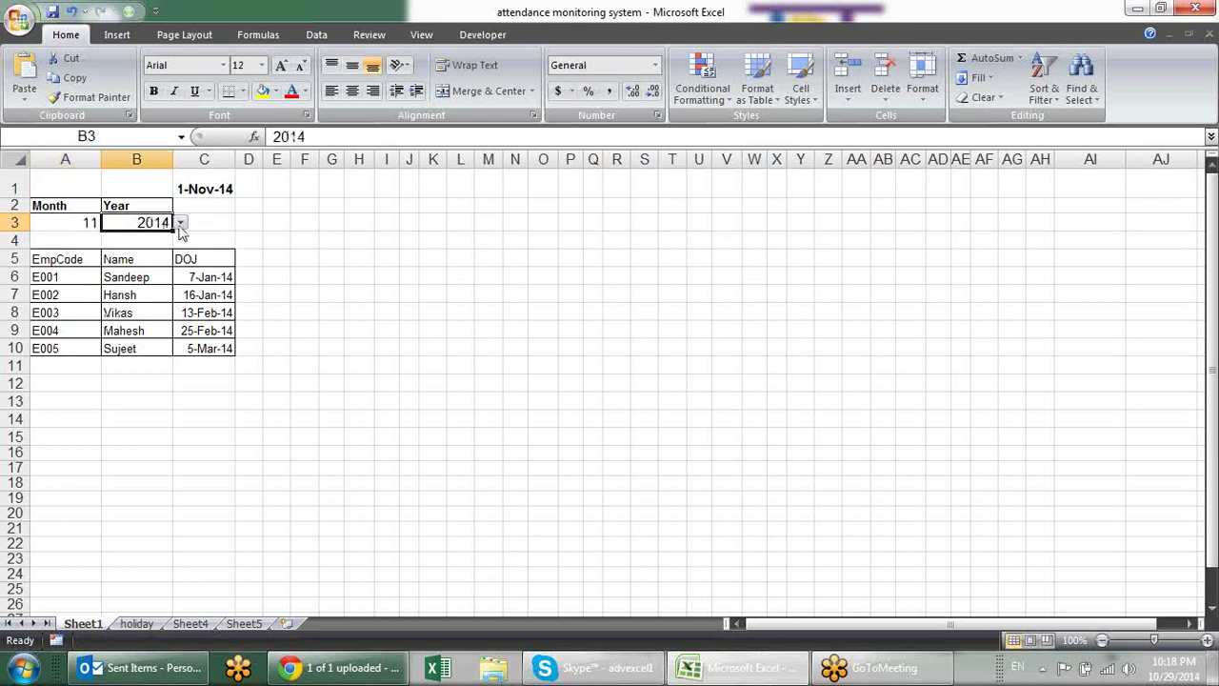
Recheck C1's formula while switching the year to 2015 and back to 2014.
{"action": "double_click", "coordinate": [204, 189]}
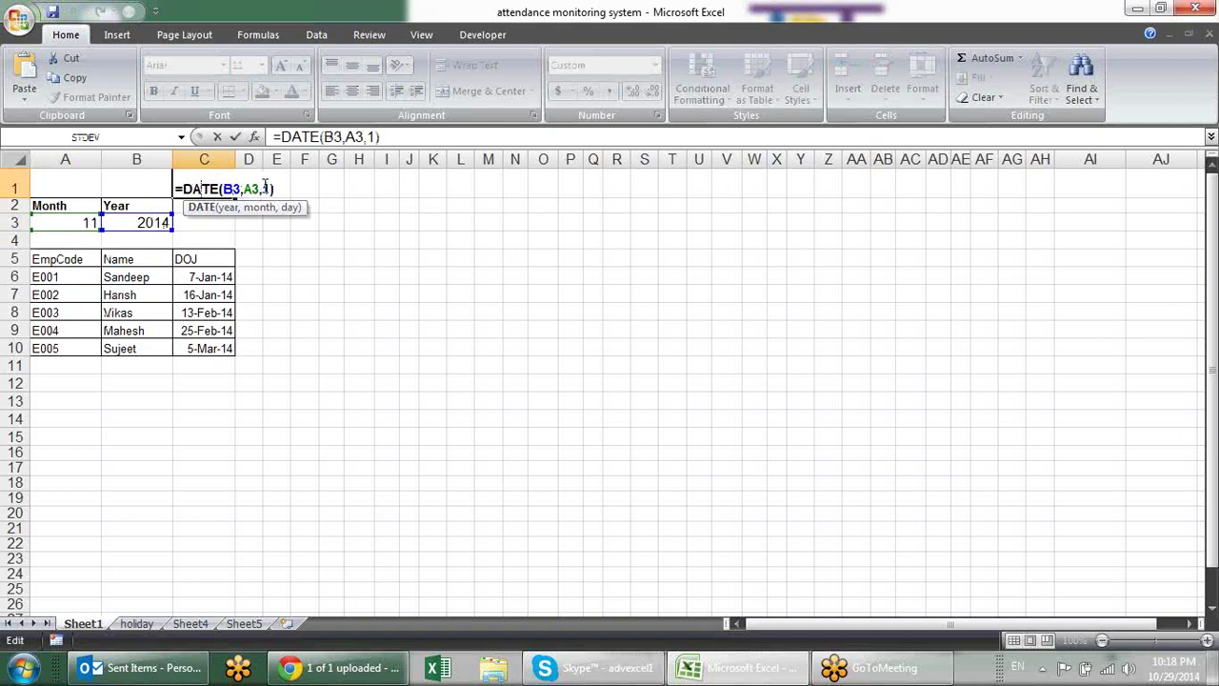
{"action": "key", "text": "Return"}
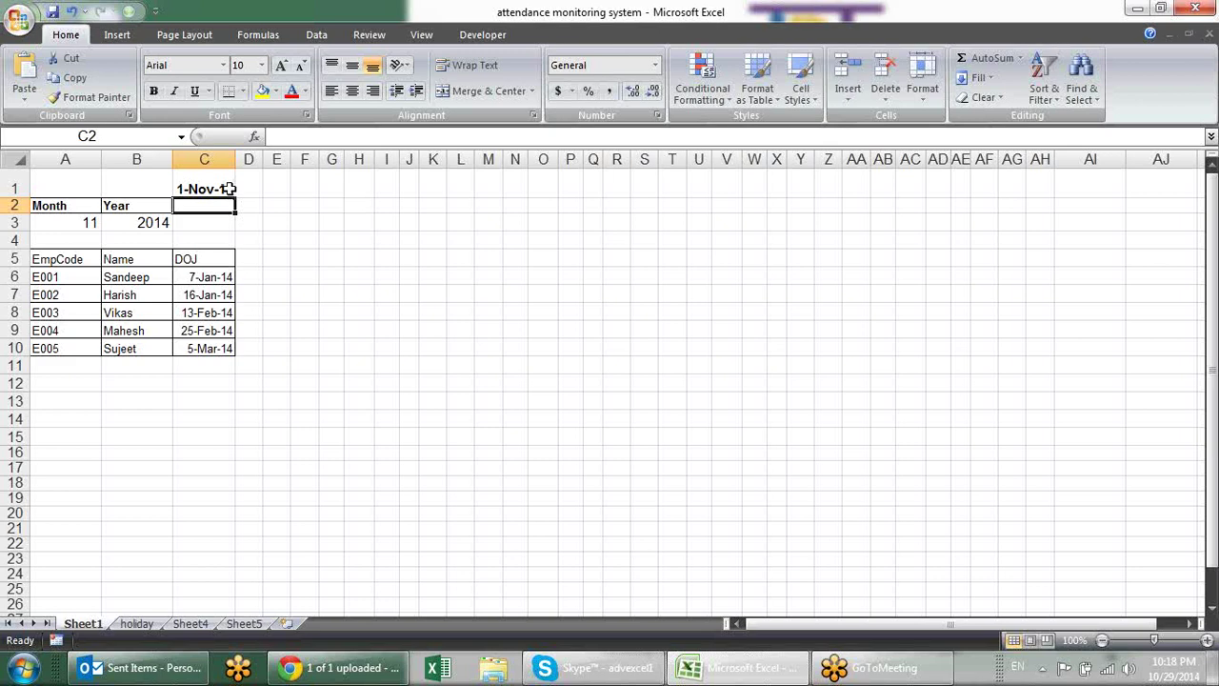
{"action": "left_click", "coordinate": [229, 188]}
{"action": "left_click", "coordinate": [168, 221]}
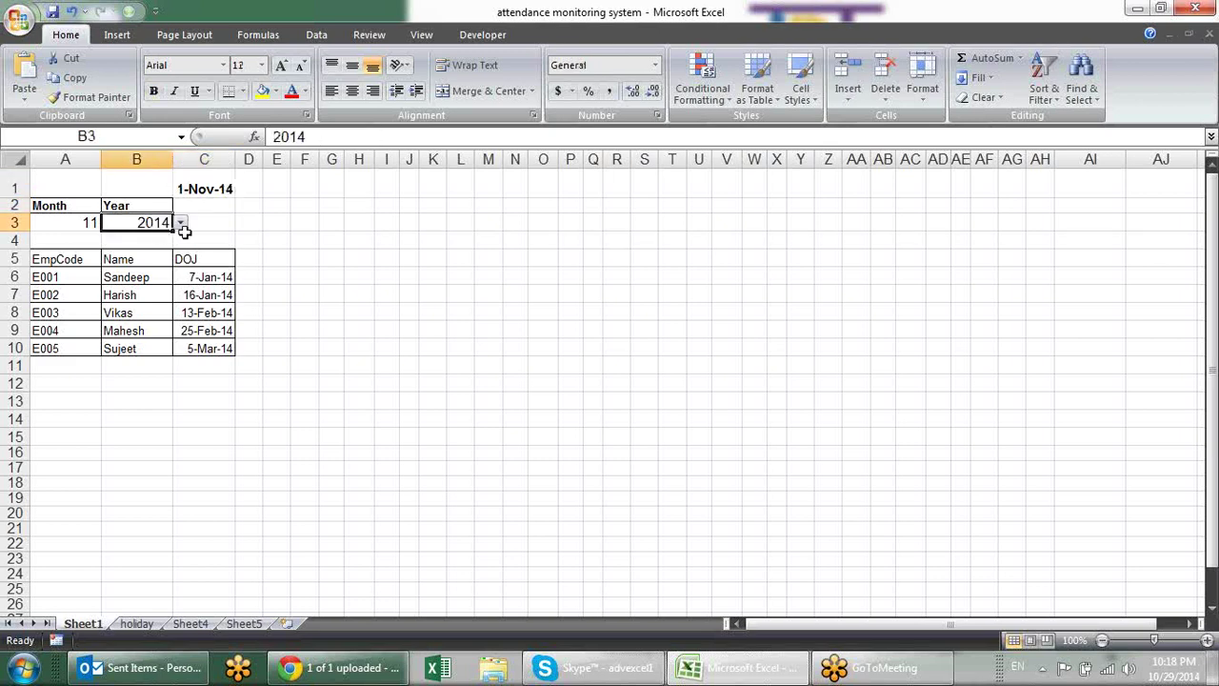
{"action": "left_click", "coordinate": [184, 227]}
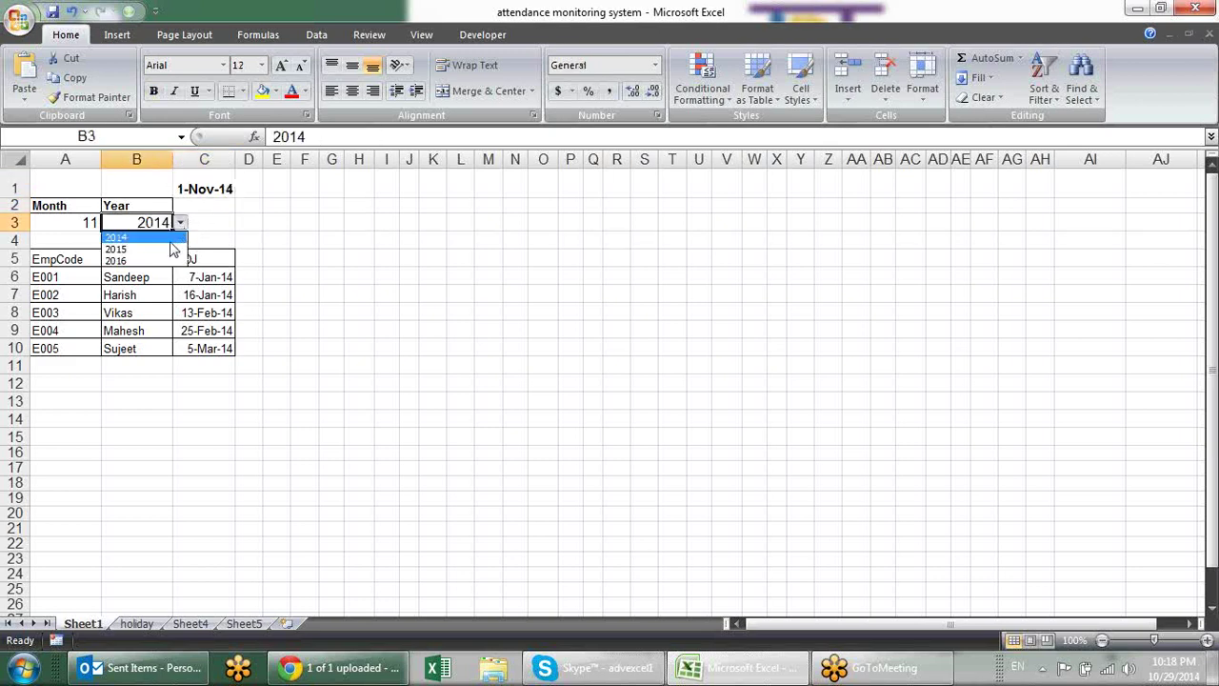
{"action": "left_click", "coordinate": [176, 249]}
{"action": "left_click", "coordinate": [180, 222]}
{"action": "left_click", "coordinate": [143, 236]}
{"action": "left_click", "coordinate": [215, 189]}
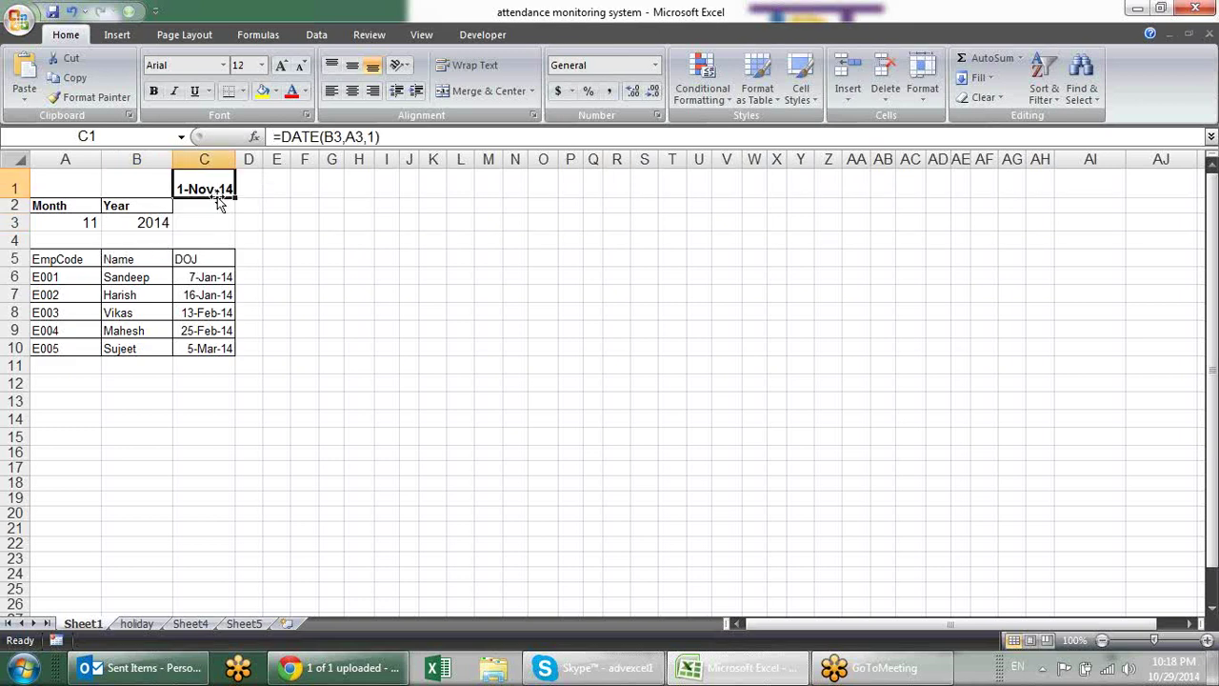
{"action": "double_click", "coordinate": [222, 184]}
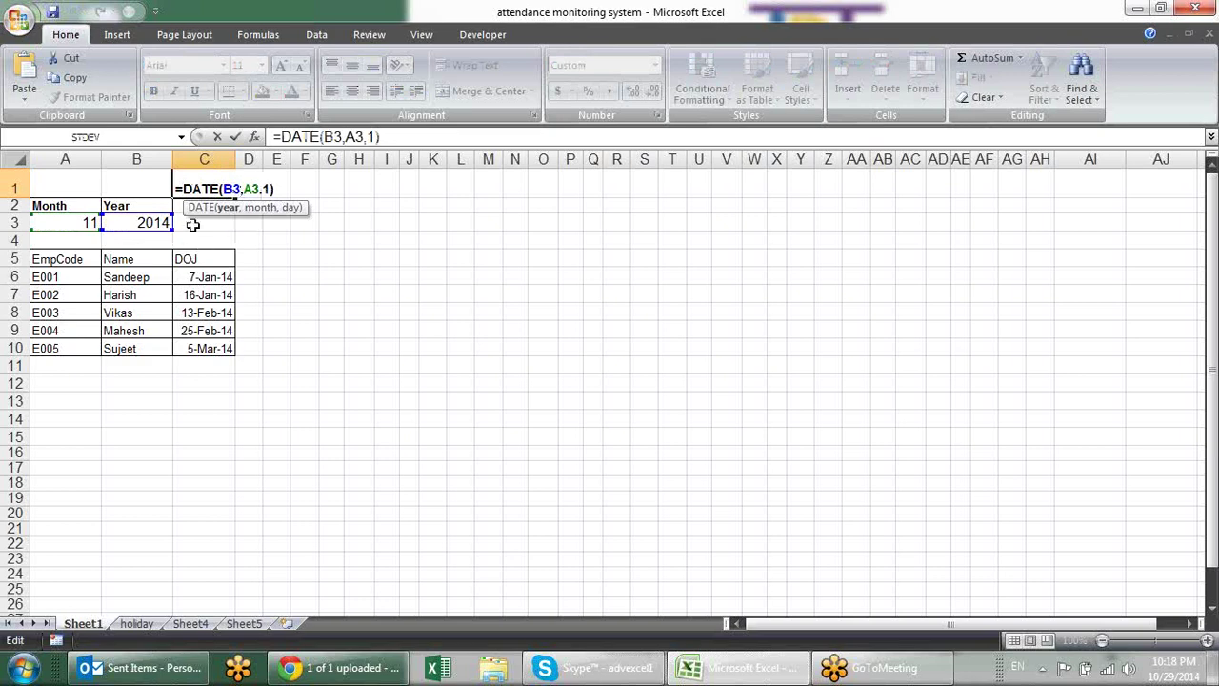
{"action": "key", "text": "Escape"}
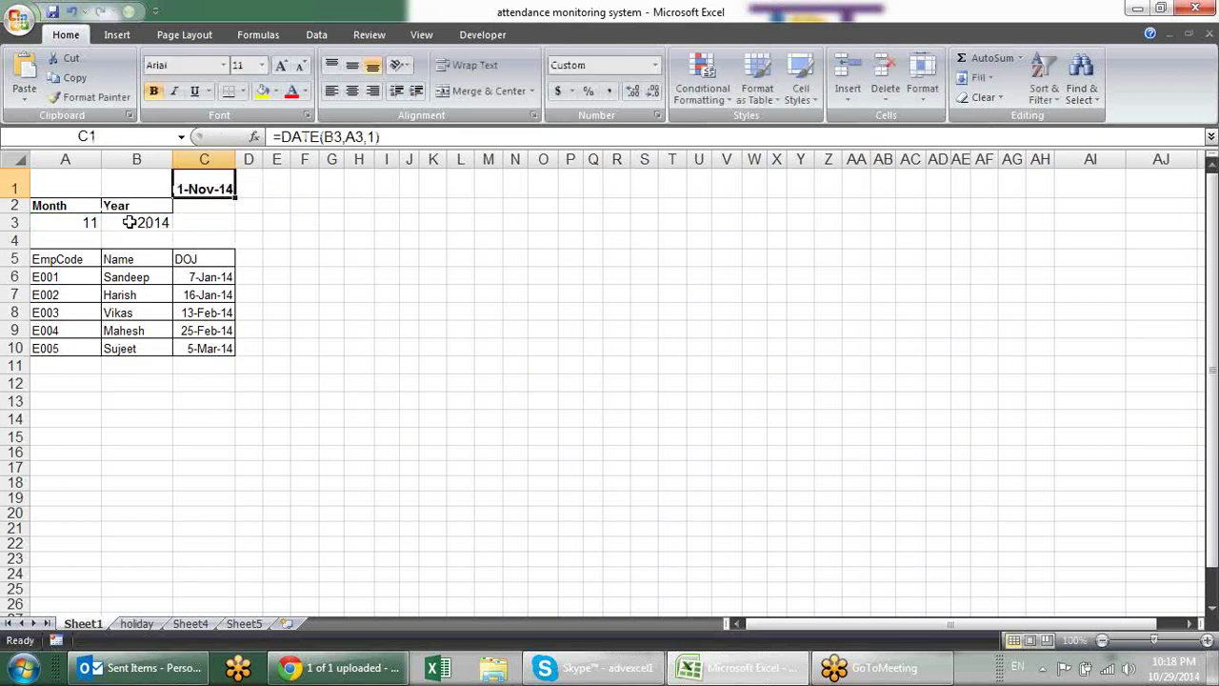
{"action": "left_click", "coordinate": [128, 222]}
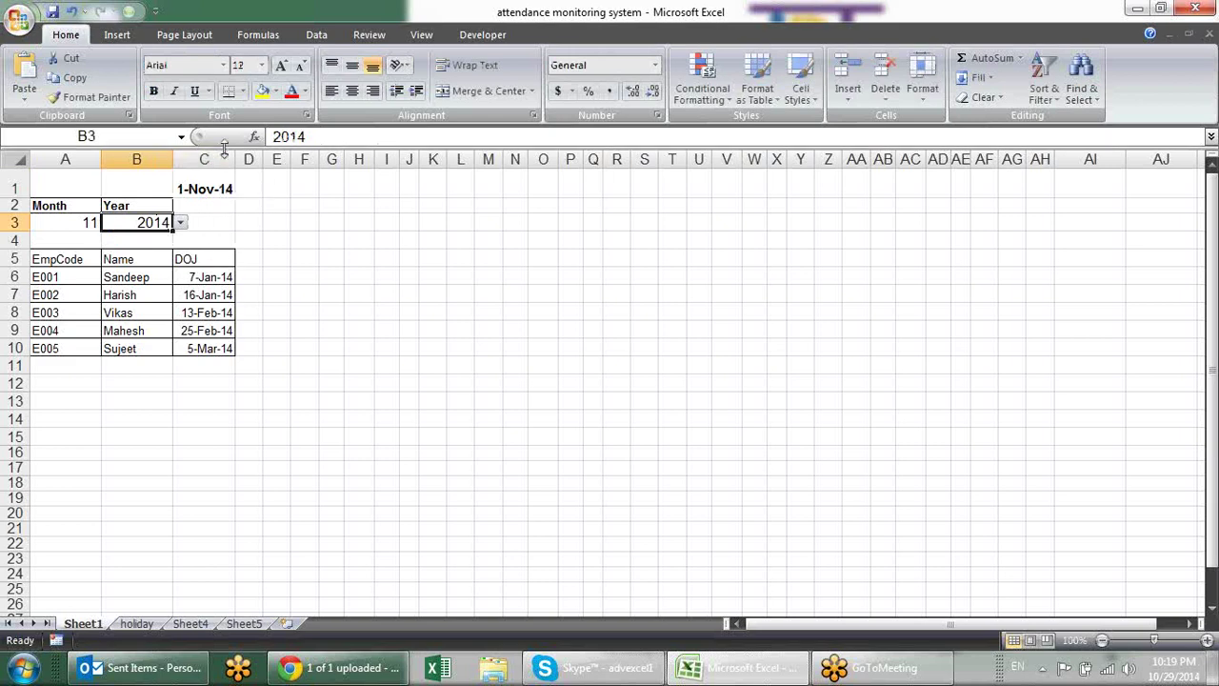
{"action": "left_click", "coordinate": [228, 186]}
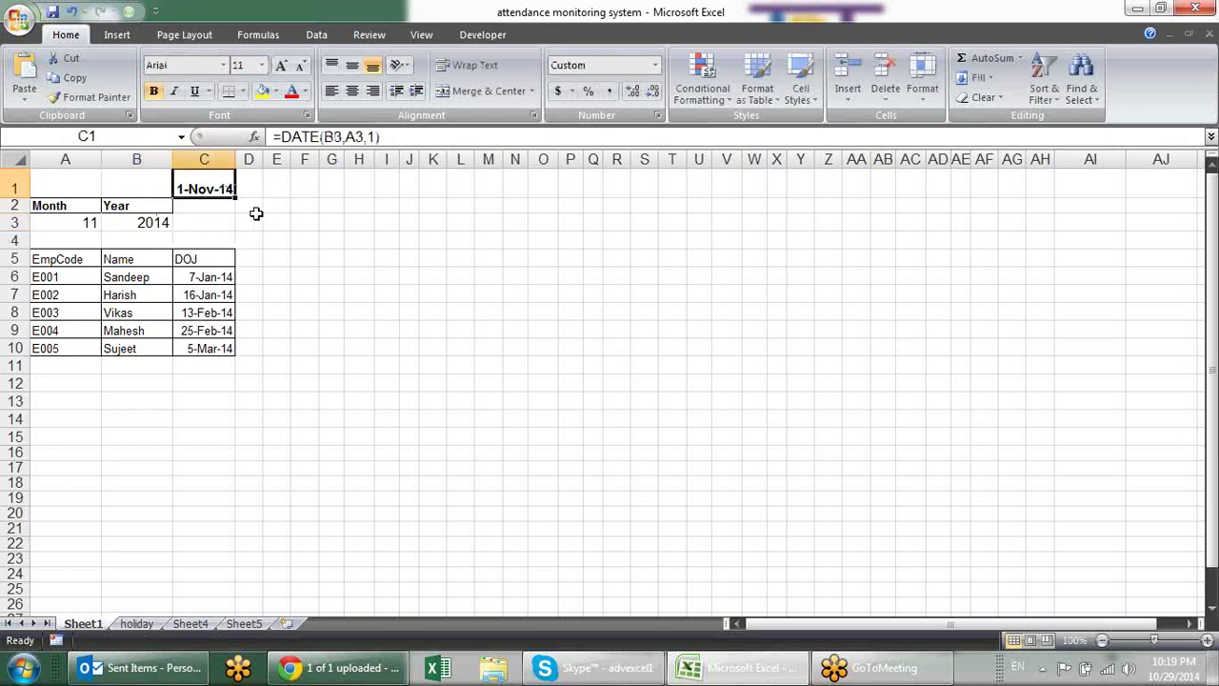
Wrap C1 as =TEXT(DATE(B3,A3,1),"mmmm-yyyy") to show month and year.
{"action": "double_click", "coordinate": [197, 194]}
{"action": "type", "text": "te"}
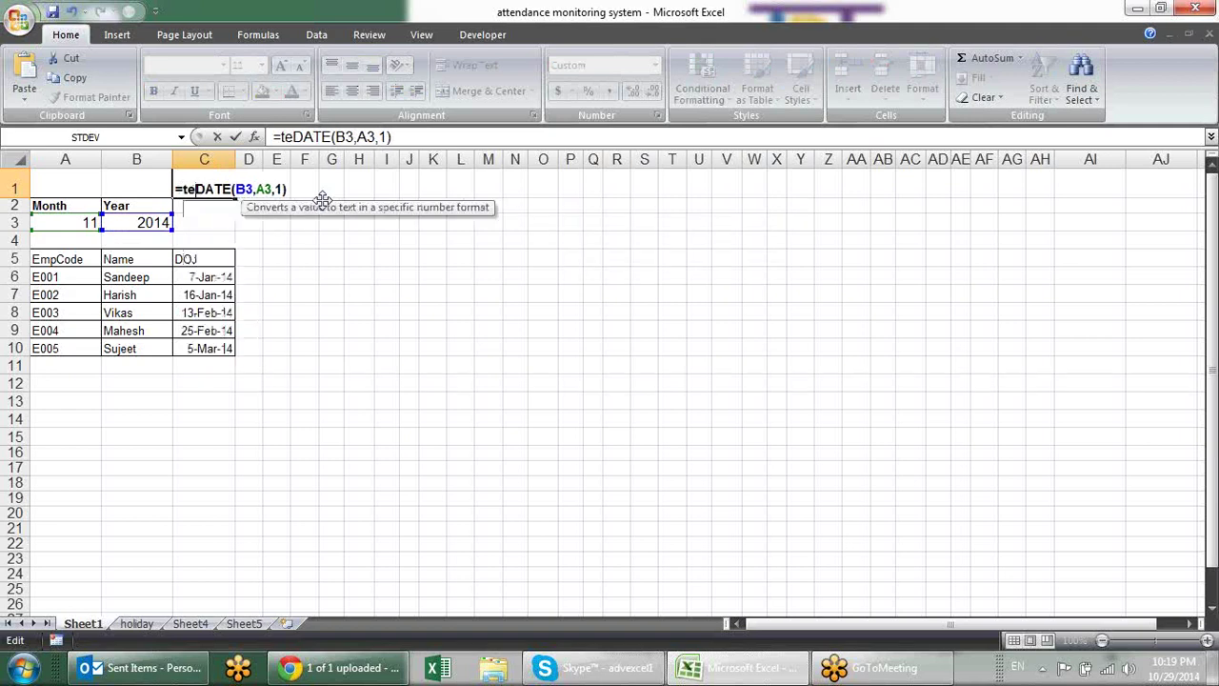
{"action": "key", "text": "Tab"}
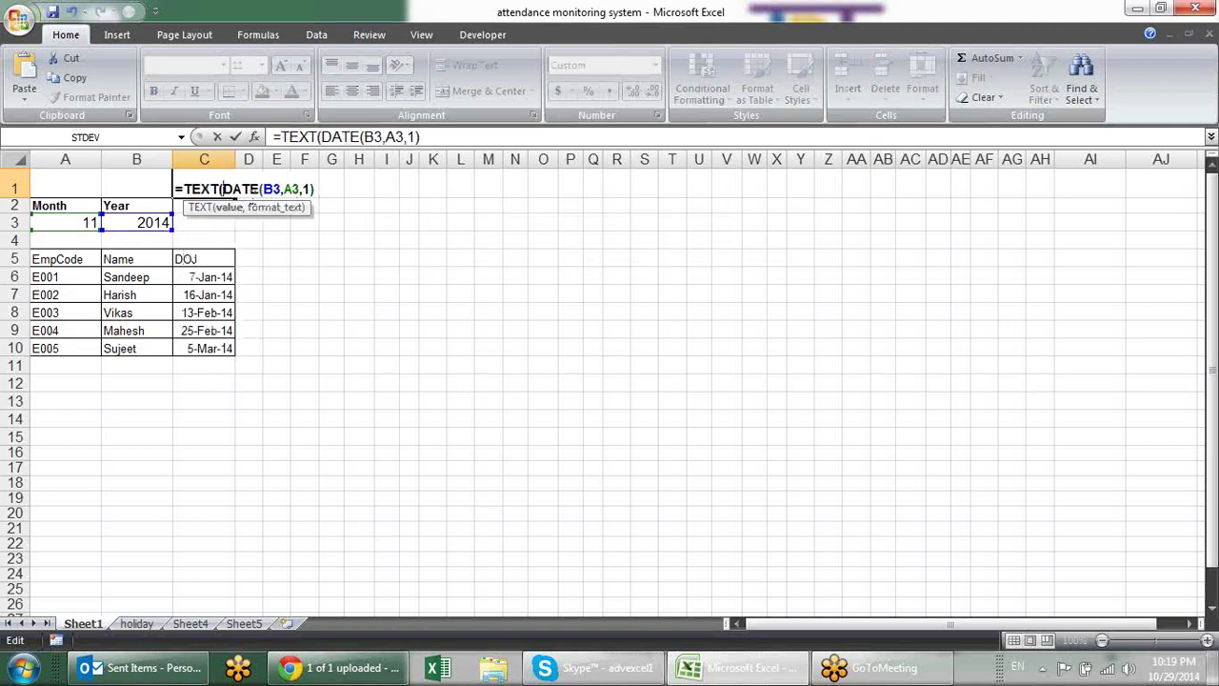
{"action": "left_click", "coordinate": [239, 214]}
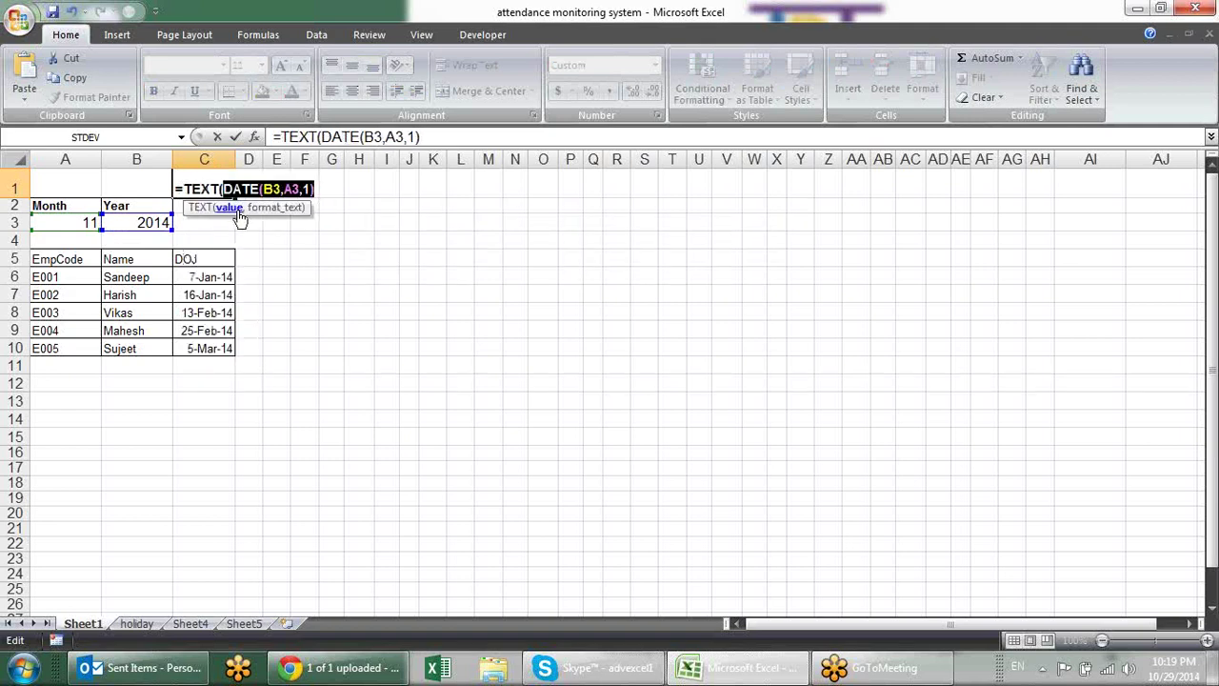
{"action": "left_click", "coordinate": [320, 189]}
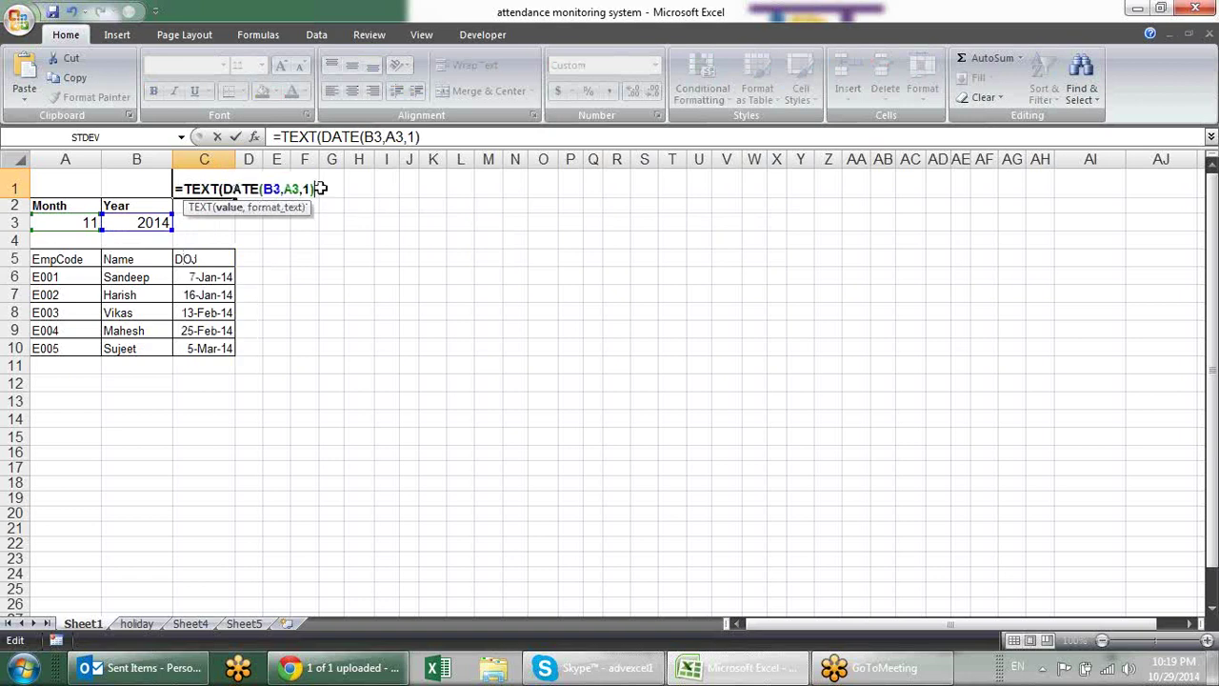
{"action": "type", "text": ",\""}
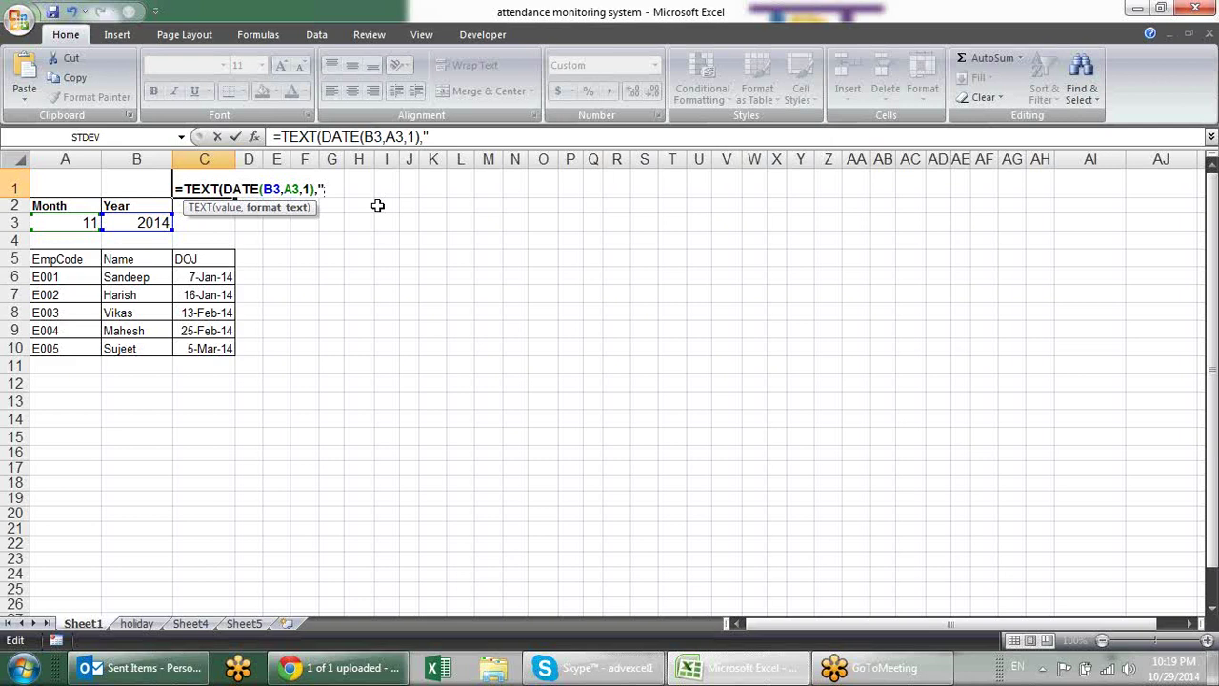
{"action": "type", "text": "mmmm-"}
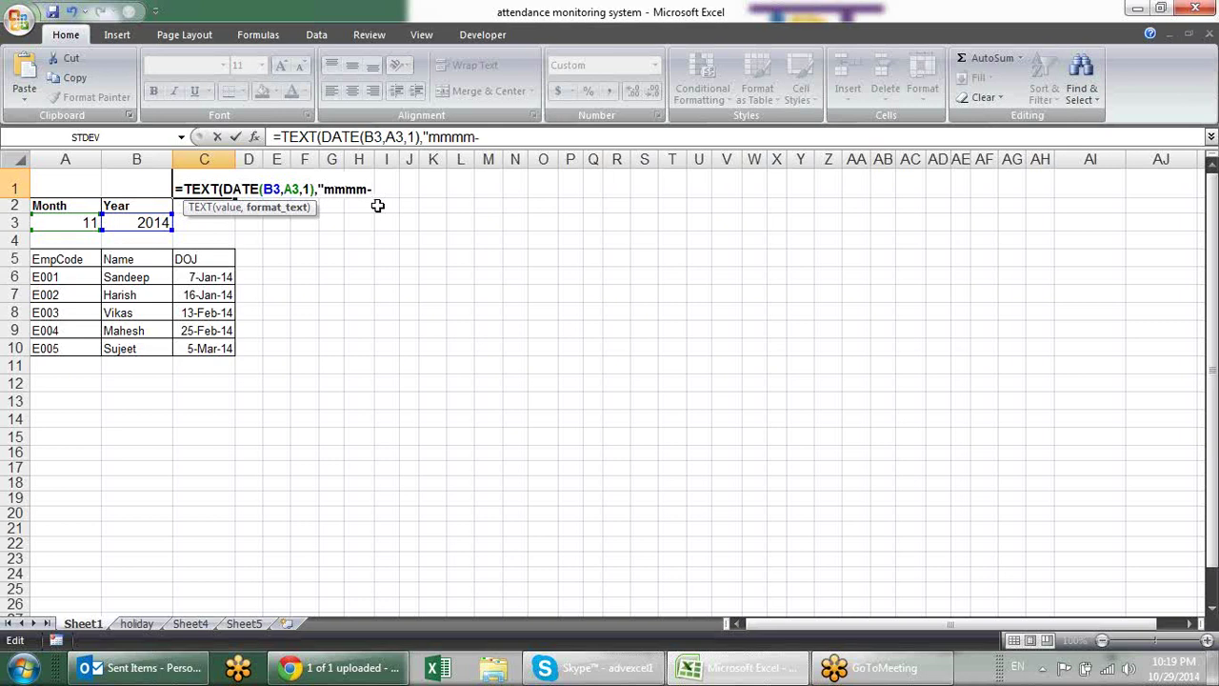
{"action": "type", "text": "yyyy"}
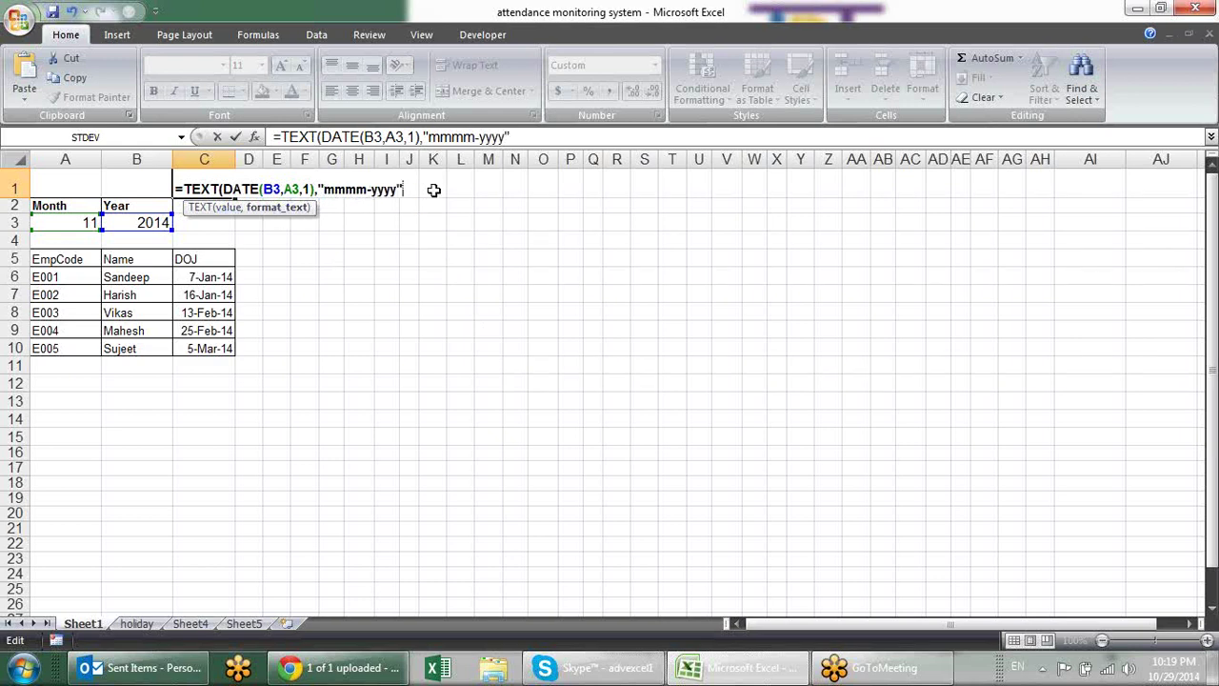
{"action": "key", "text": "Return"}
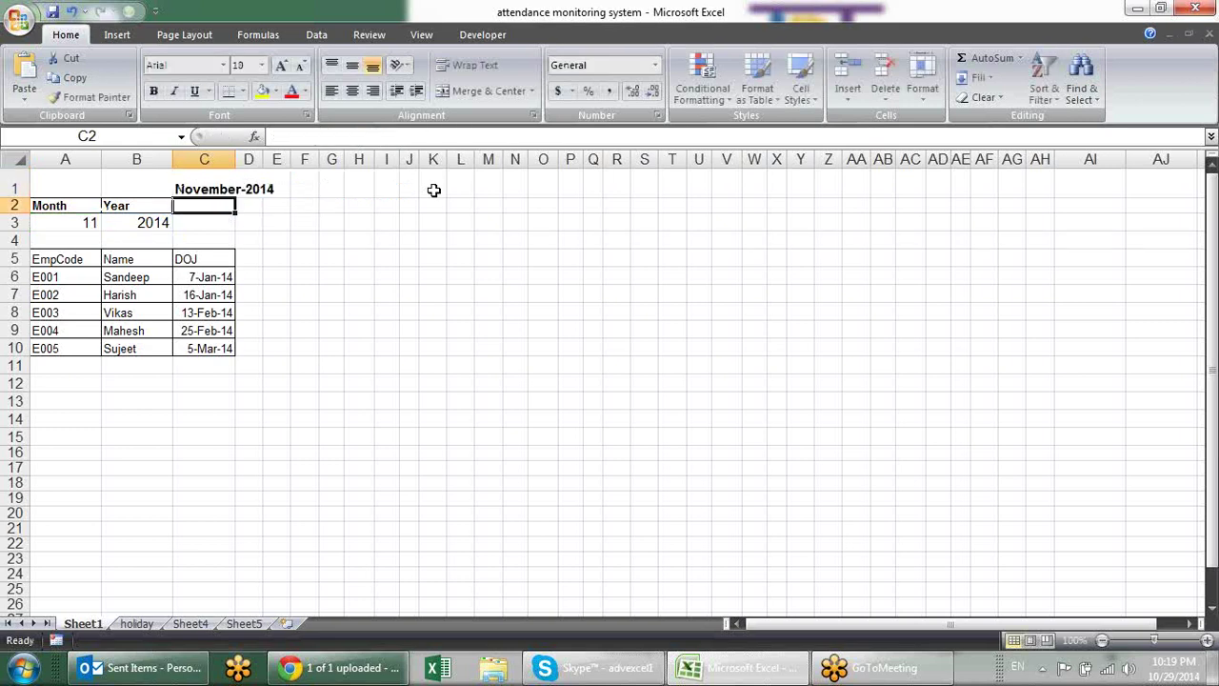
Change the month in A3 to 8, then to 9.
{"action": "left_click", "coordinate": [81, 222]}
{"action": "left_click", "coordinate": [109, 224]}
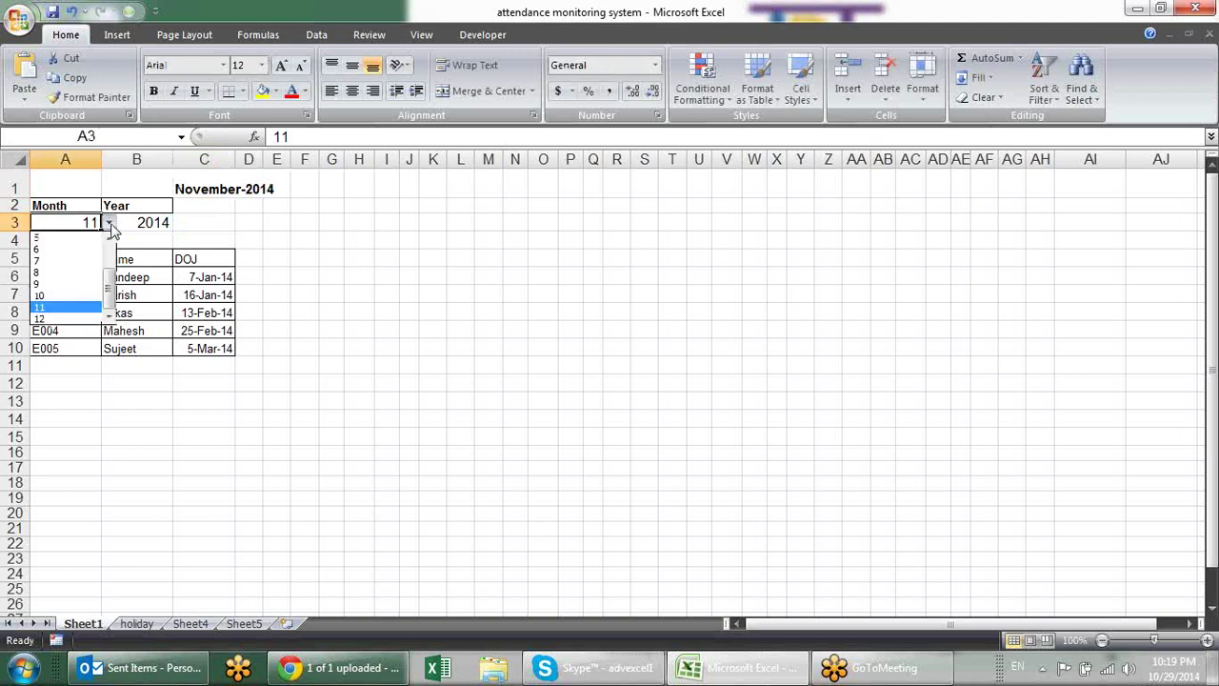
{"action": "left_click", "coordinate": [67, 273]}
{"action": "left_click", "coordinate": [110, 221]}
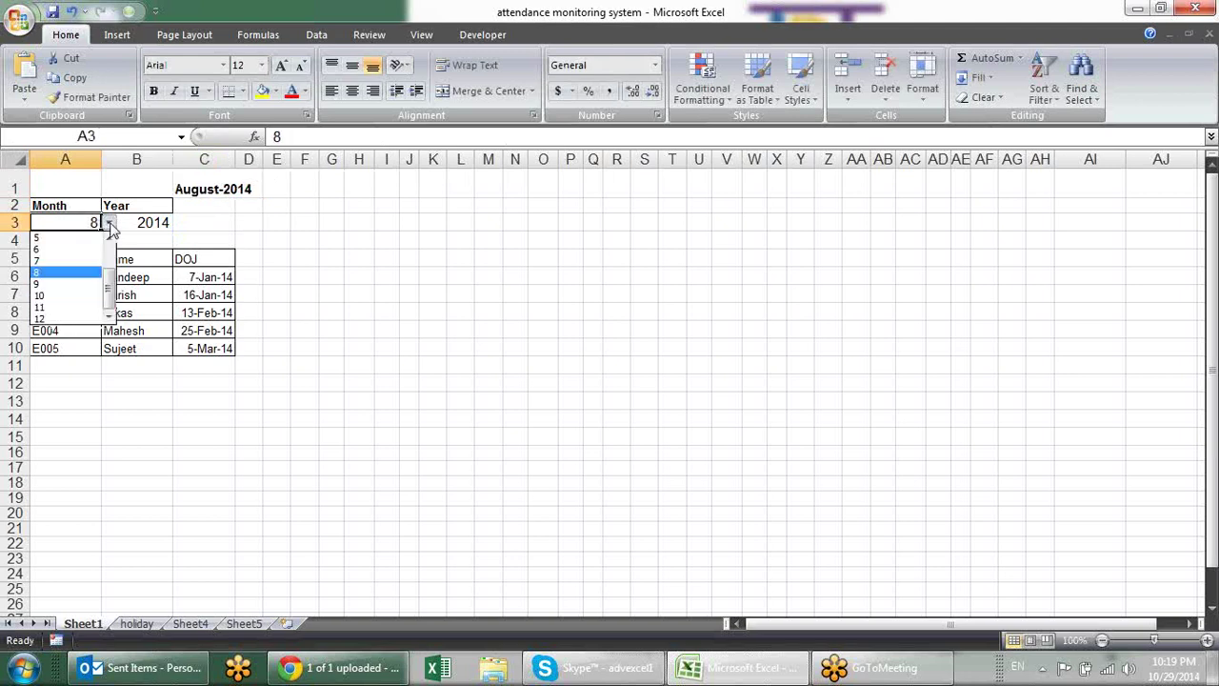
{"action": "left_click", "coordinate": [81, 278]}
Switch the year to 2015 and back to 2014, then begin editing C1.
{"action": "left_click", "coordinate": [144, 224]}
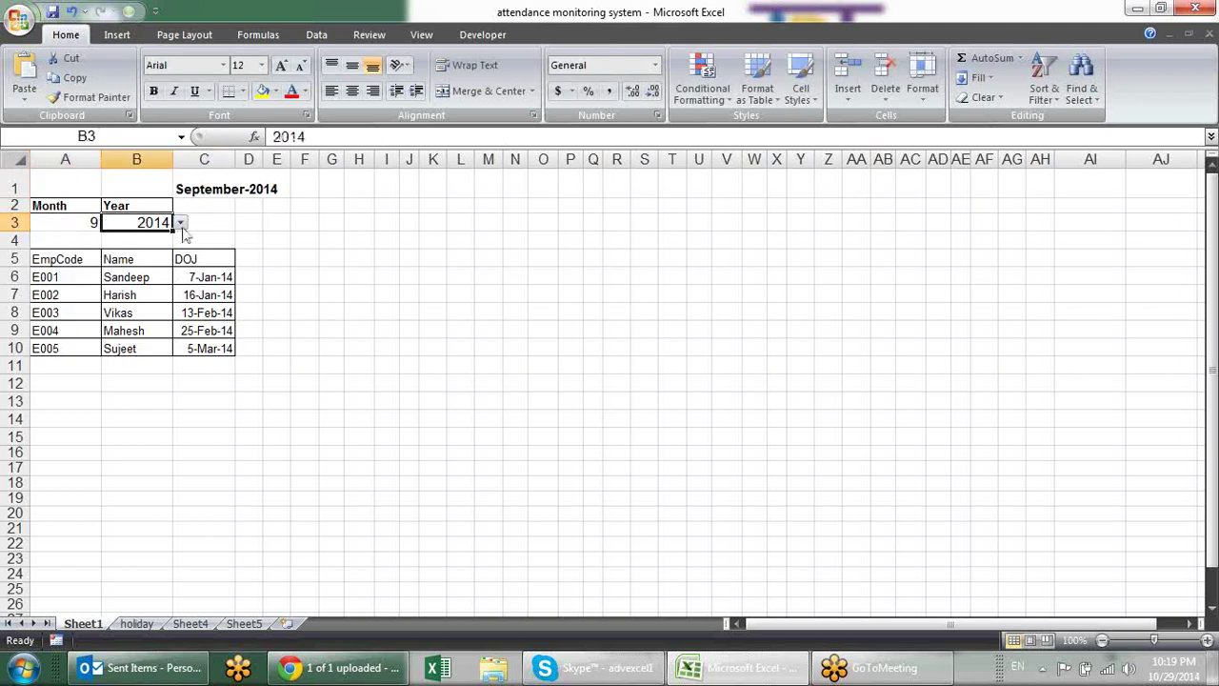
{"action": "left_click", "coordinate": [181, 223]}
{"action": "left_click", "coordinate": [164, 243]}
{"action": "left_click", "coordinate": [181, 222]}
{"action": "left_click", "coordinate": [164, 236]}
{"action": "left_click", "coordinate": [217, 188]}
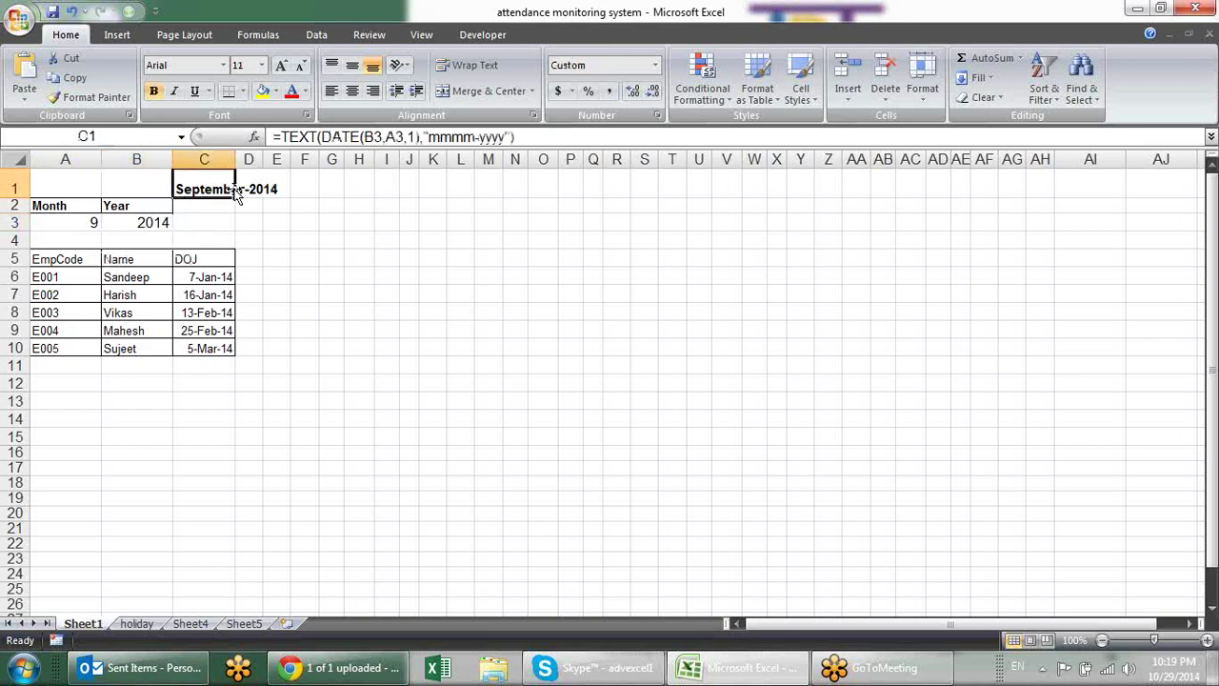
{"action": "left_click", "coordinate": [283, 136]}
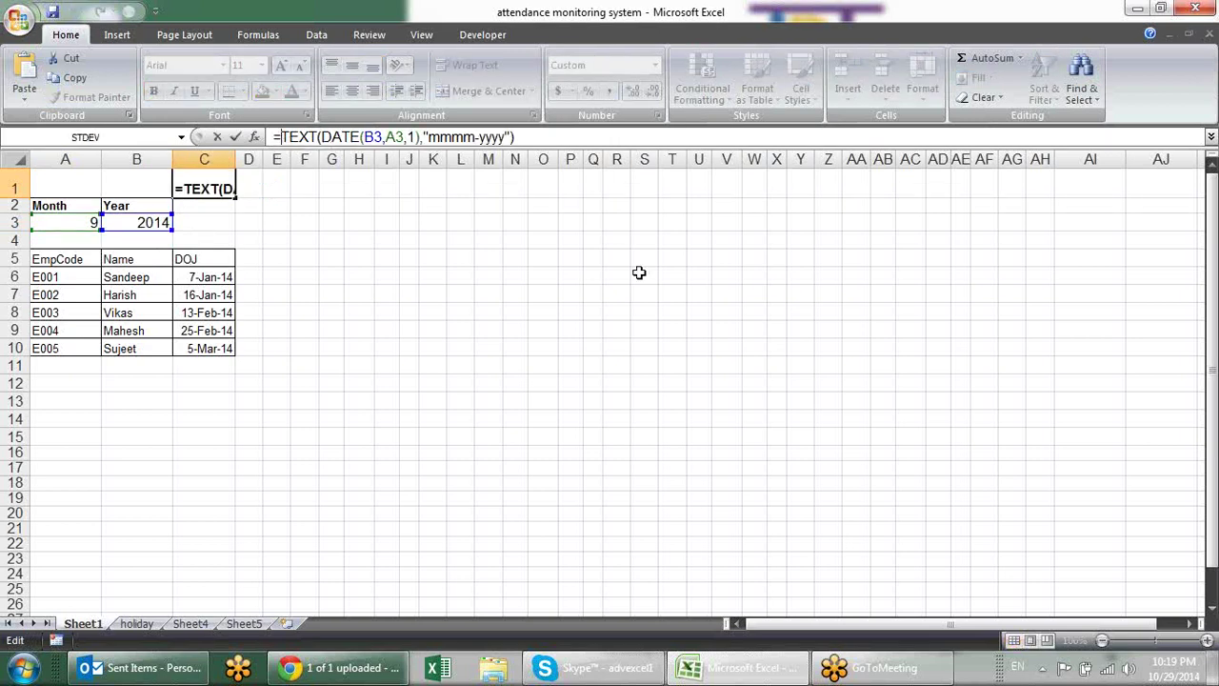
Prefix C1's formula with the text "Attendance for the month of ".
{"action": "type", "text": "\"\""}
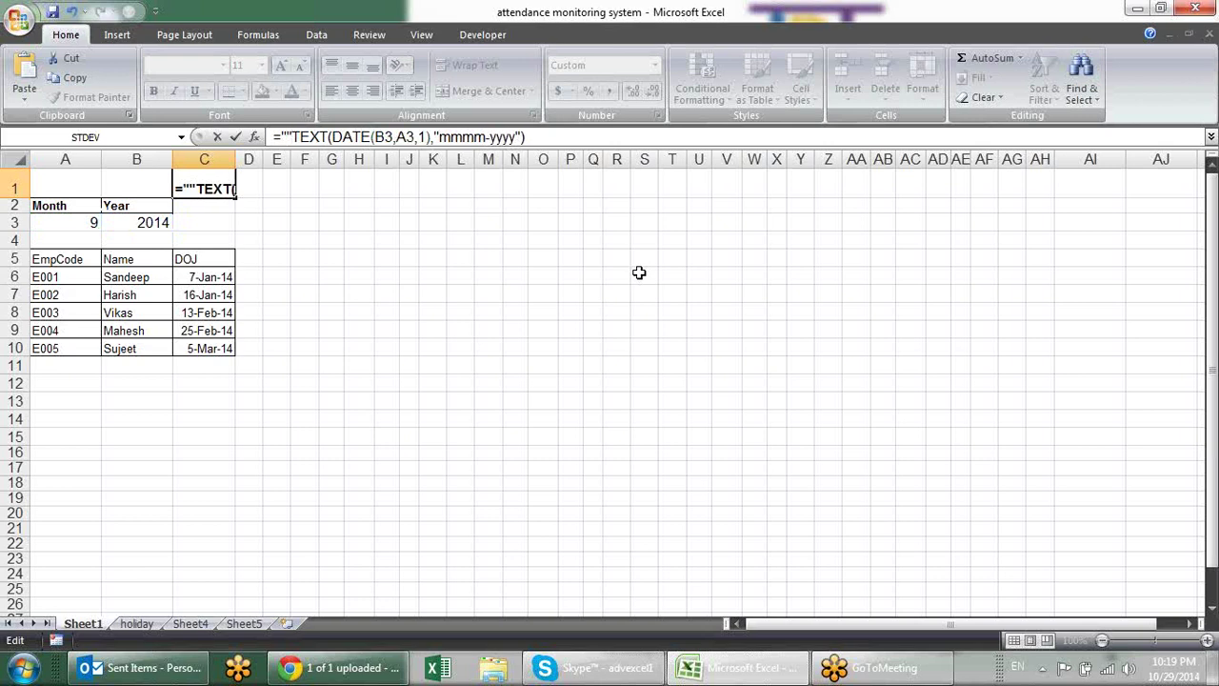
{"action": "type", "text": "&"}
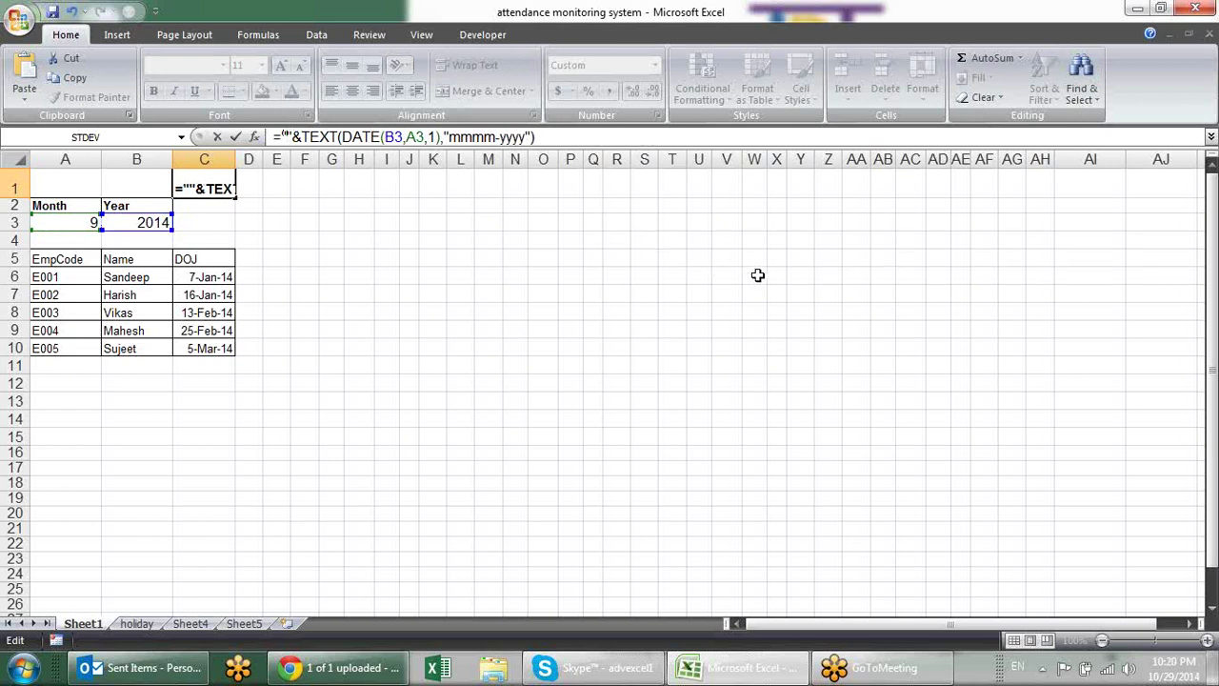
{"action": "type", "text": "Attendance for the month of"}
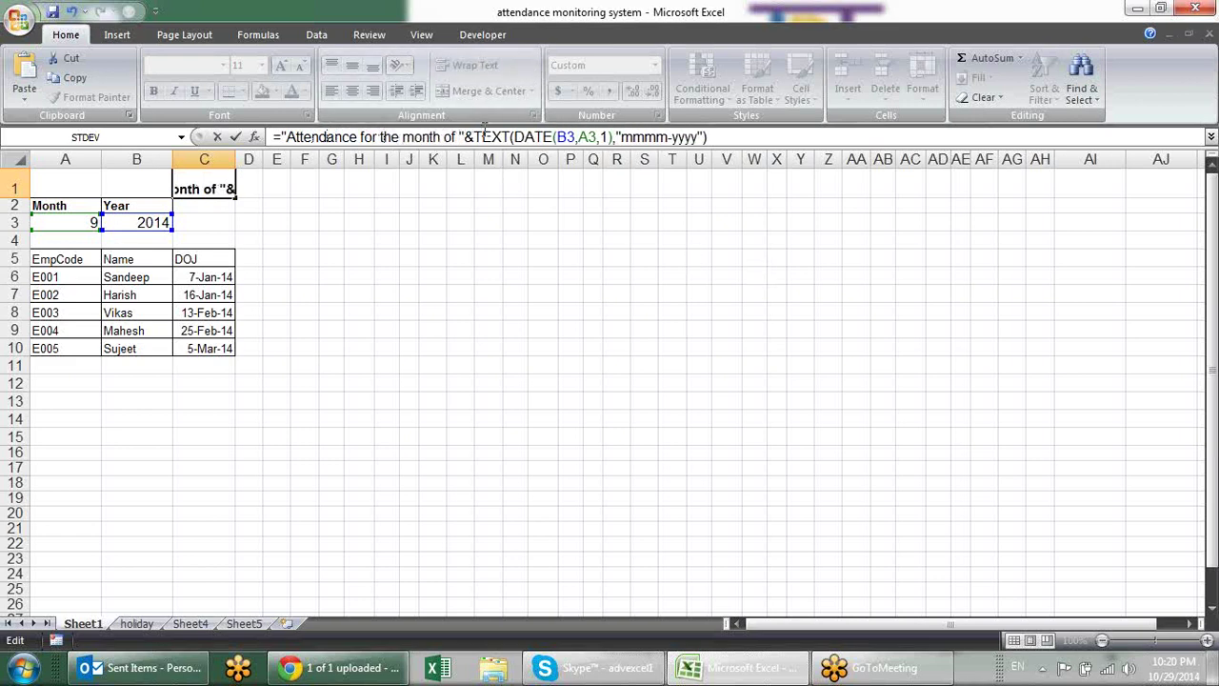
{"action": "key", "text": "Return"}
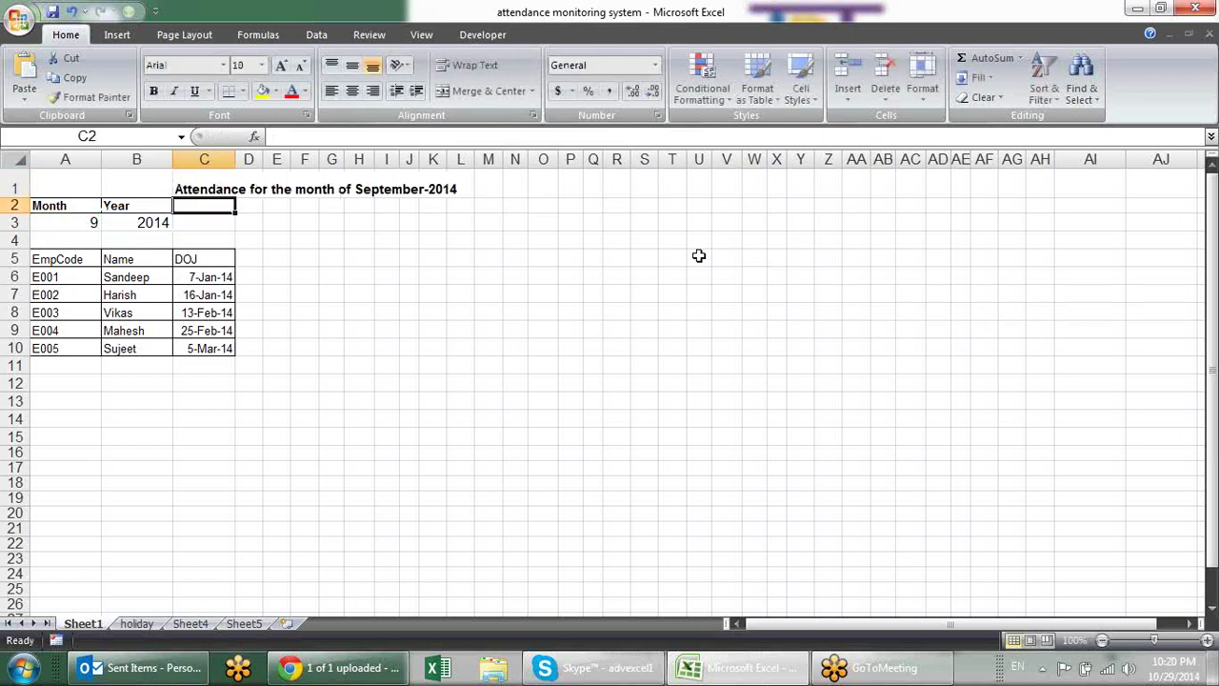
Enlarge the C1 title font to size 20.
{"action": "left_click", "coordinate": [213, 182]}
{"action": "left_click", "coordinate": [282, 65]}
{"action": "left_click", "coordinate": [281, 65]}
{"action": "left_click", "coordinate": [282, 65]}
{"action": "left_click", "coordinate": [282, 65]}
{"action": "left_click", "coordinate": [282, 64]}
{"action": "left_click", "coordinate": [283, 67]}
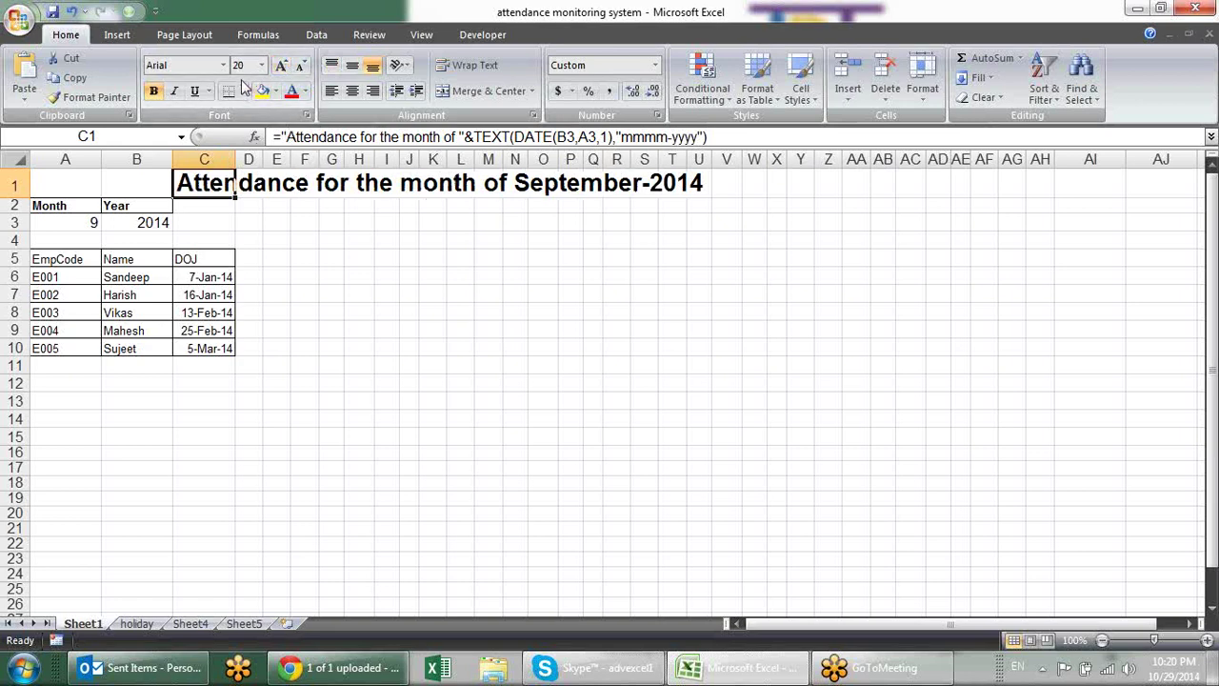
{"action": "left_click", "coordinate": [365, 228]}
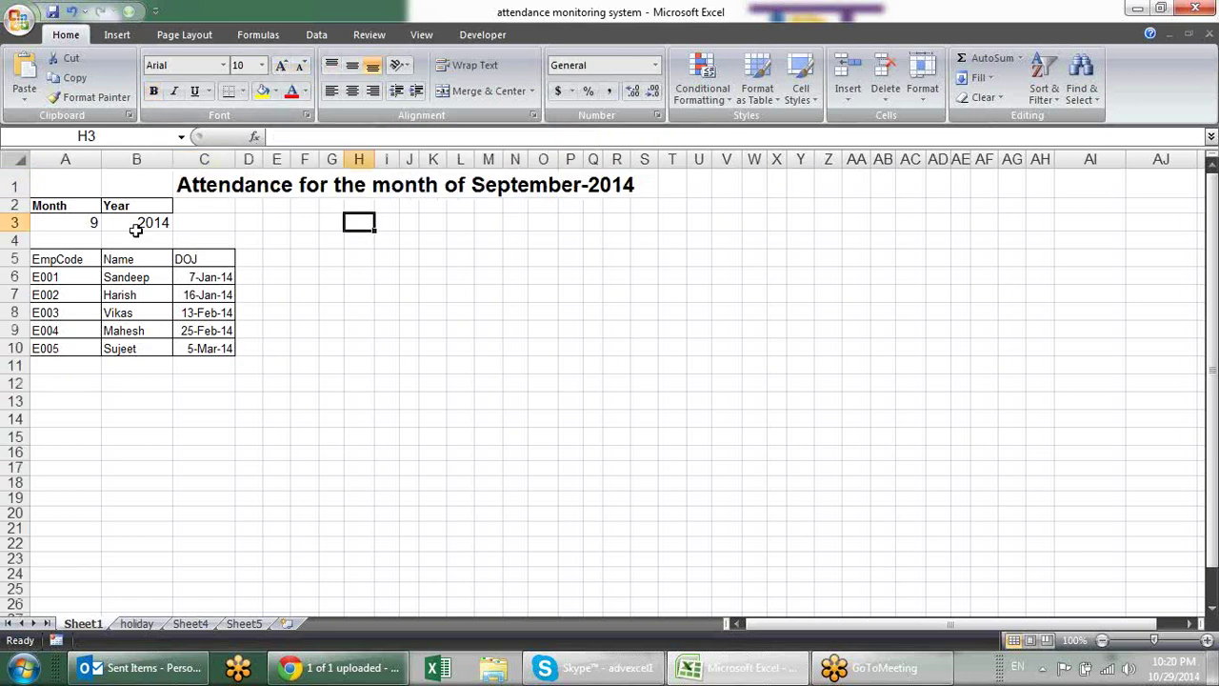
Test the month and year dropdowns, leaving Month 7 and Year 2014.
{"action": "left_click", "coordinate": [95, 222]}
{"action": "left_click", "coordinate": [111, 225]}
{"action": "left_click", "coordinate": [96, 259]}
{"action": "left_click", "coordinate": [111, 224]}
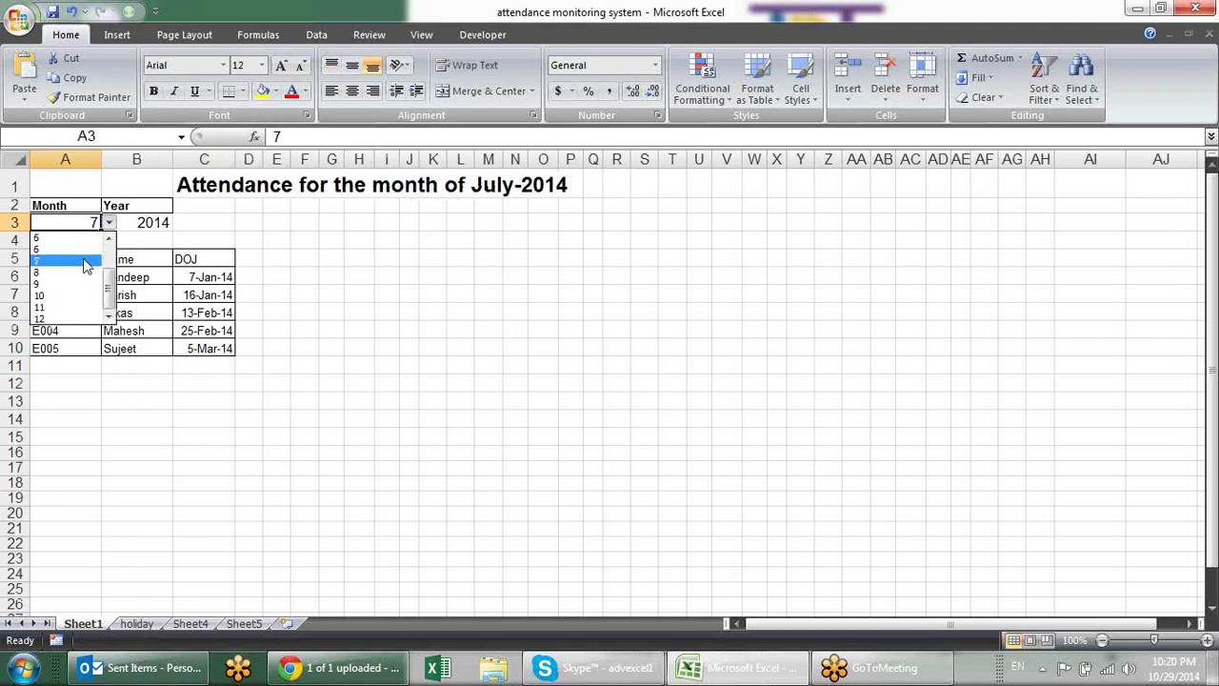
{"action": "left_click", "coordinate": [84, 305]}
{"action": "left_click", "coordinate": [110, 224]}
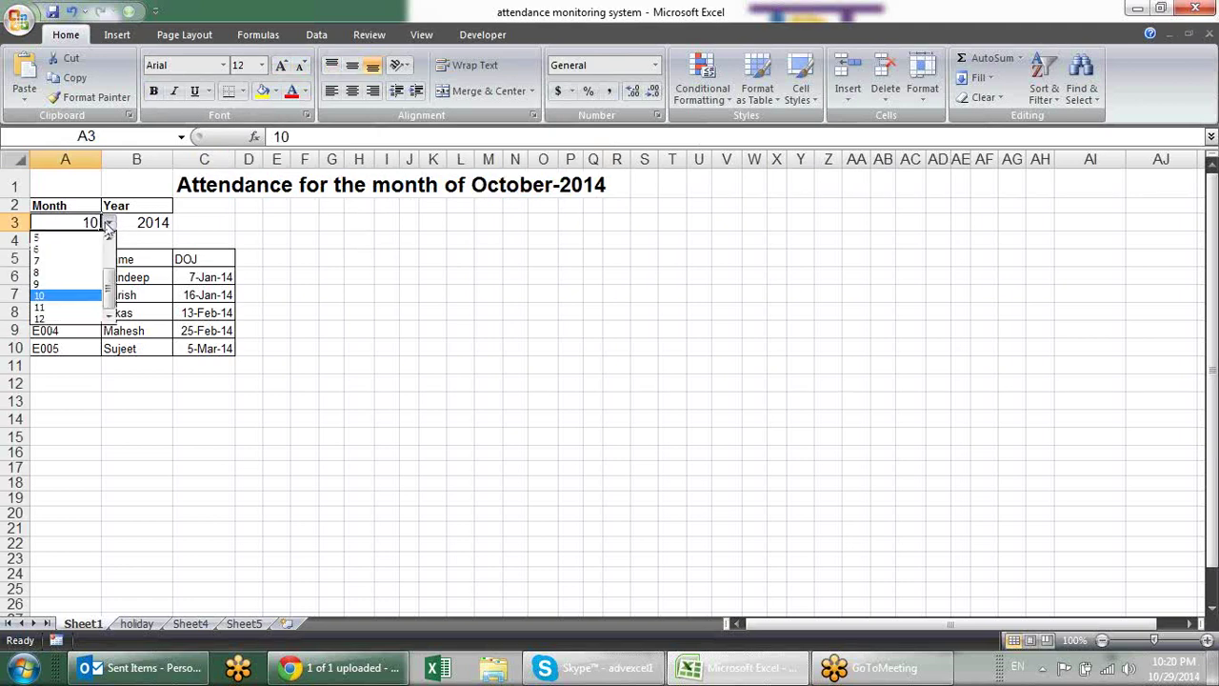
{"action": "left_click", "coordinate": [90, 259]}
{"action": "left_click", "coordinate": [167, 222]}
{"action": "left_click", "coordinate": [180, 222]}
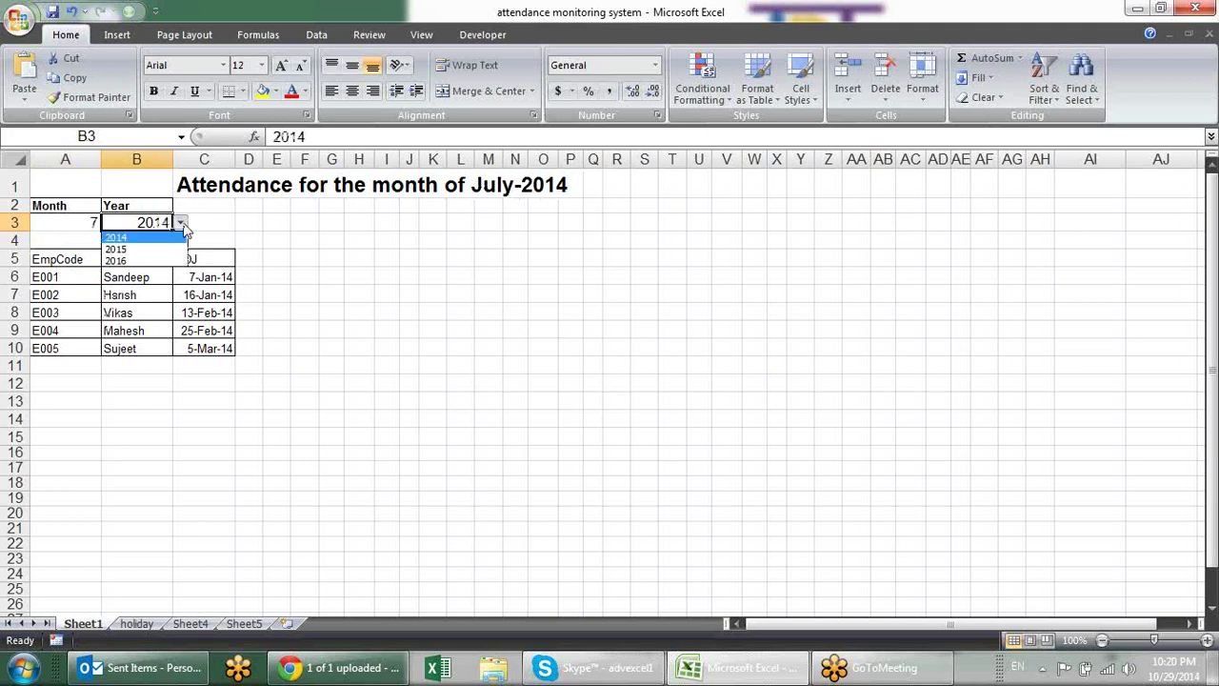
{"action": "left_click", "coordinate": [155, 252]}
{"action": "left_click", "coordinate": [180, 222]}
{"action": "left_click", "coordinate": [143, 237]}
Apply All Borders to the Month/Year block A2:B3.
{"action": "left_click_drag", "start_coordinate": [87, 223], "coordinate": [125, 207]}
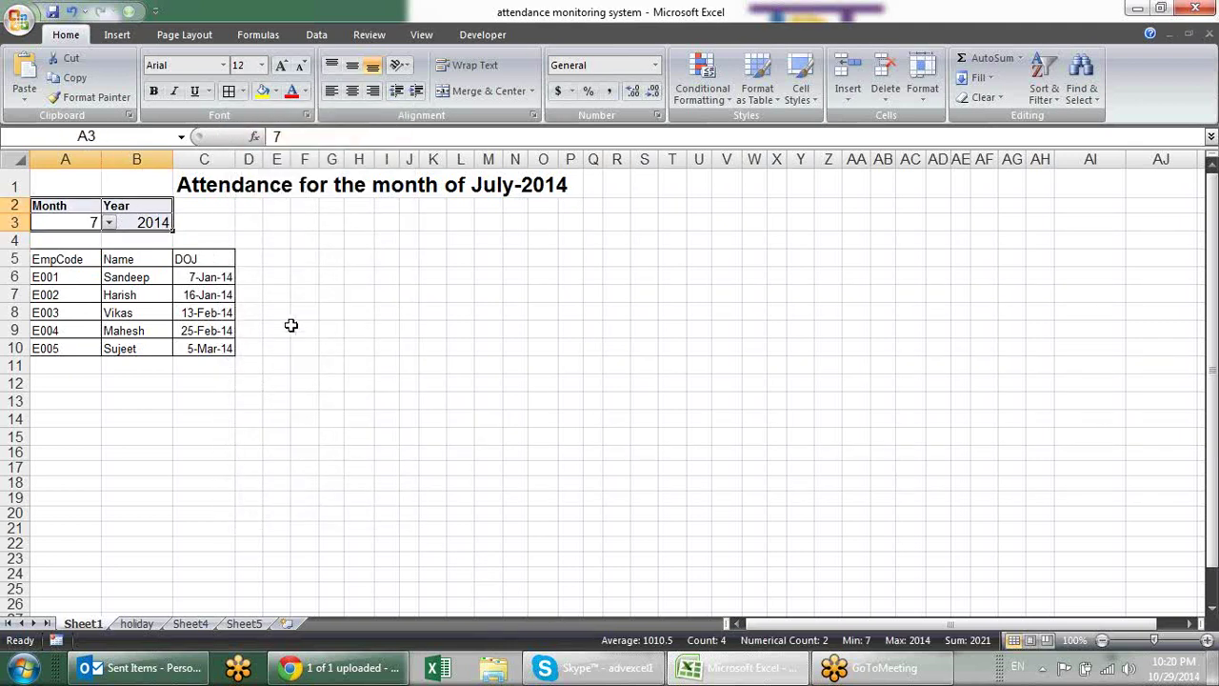
{"action": "left_click", "coordinate": [424, 296]}
{"action": "left_click", "coordinate": [250, 243]}
{"action": "left_click", "coordinate": [256, 276]}
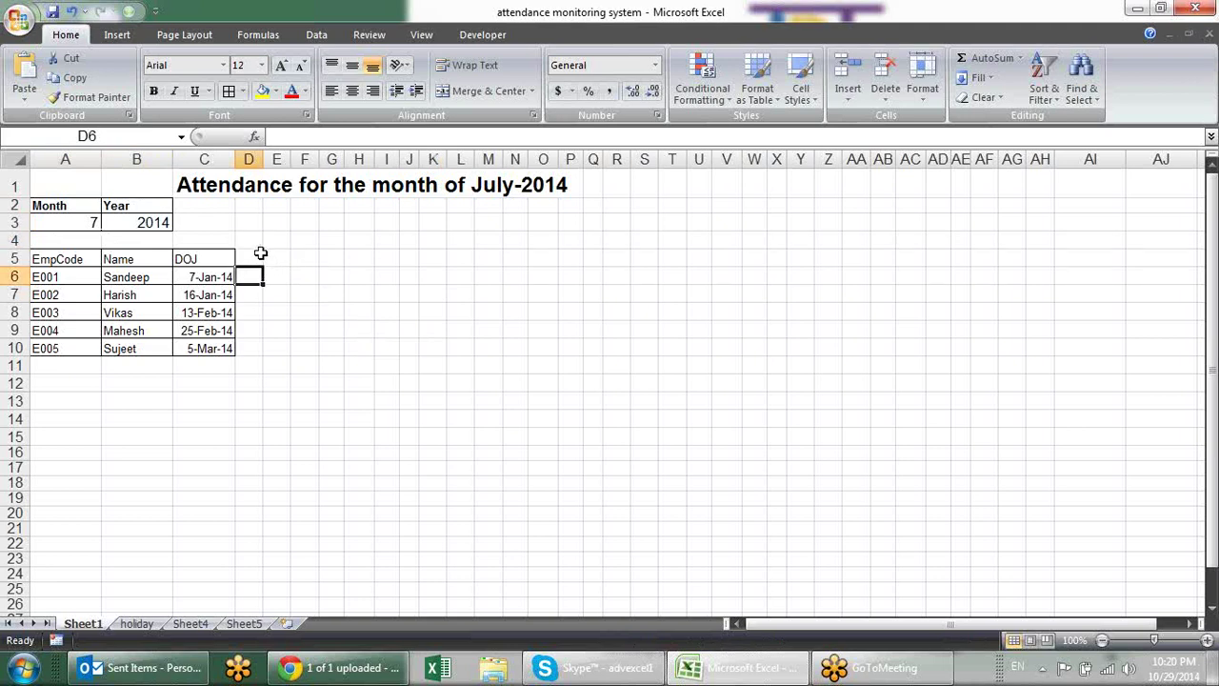
{"action": "left_click", "coordinate": [215, 184]}
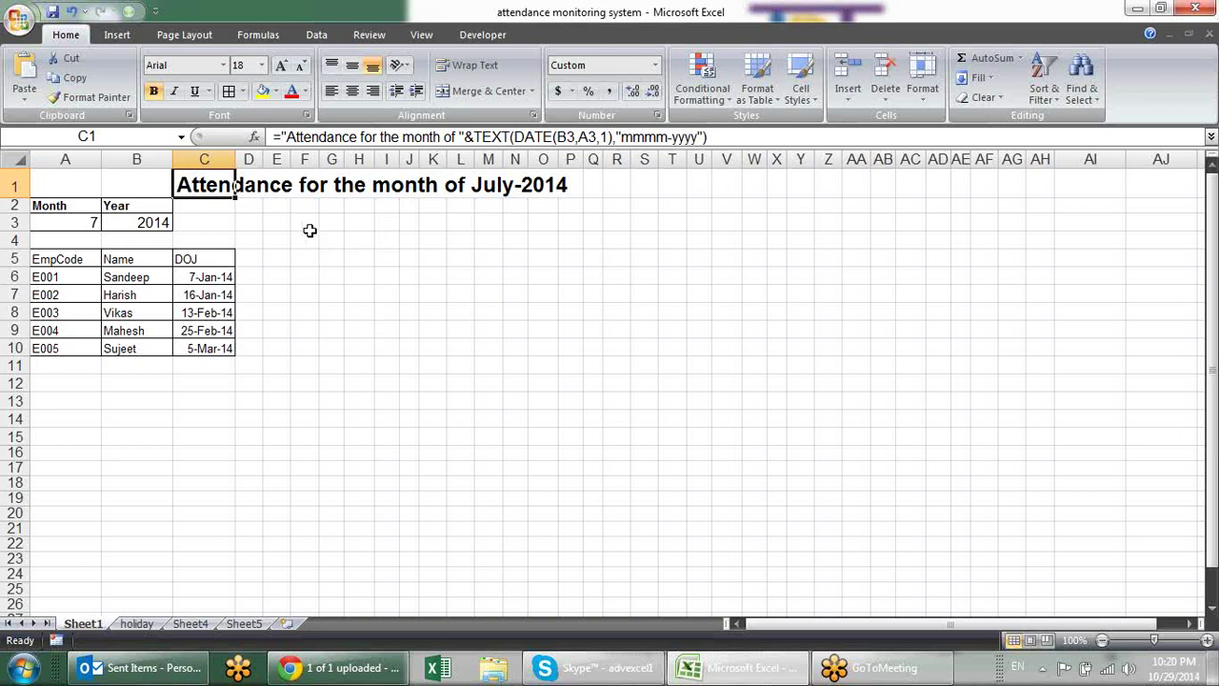
{"action": "key", "text": "F2"}
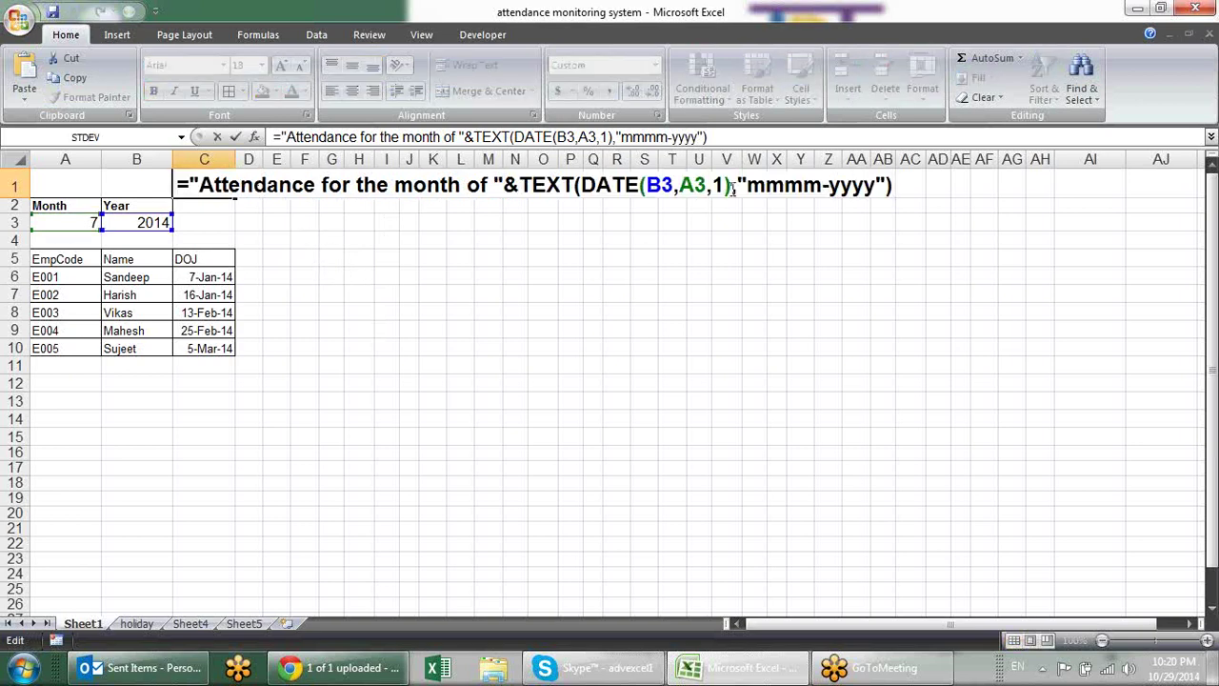
{"action": "left_click_drag", "start_coordinate": [732, 187], "coordinate": [584, 186]}
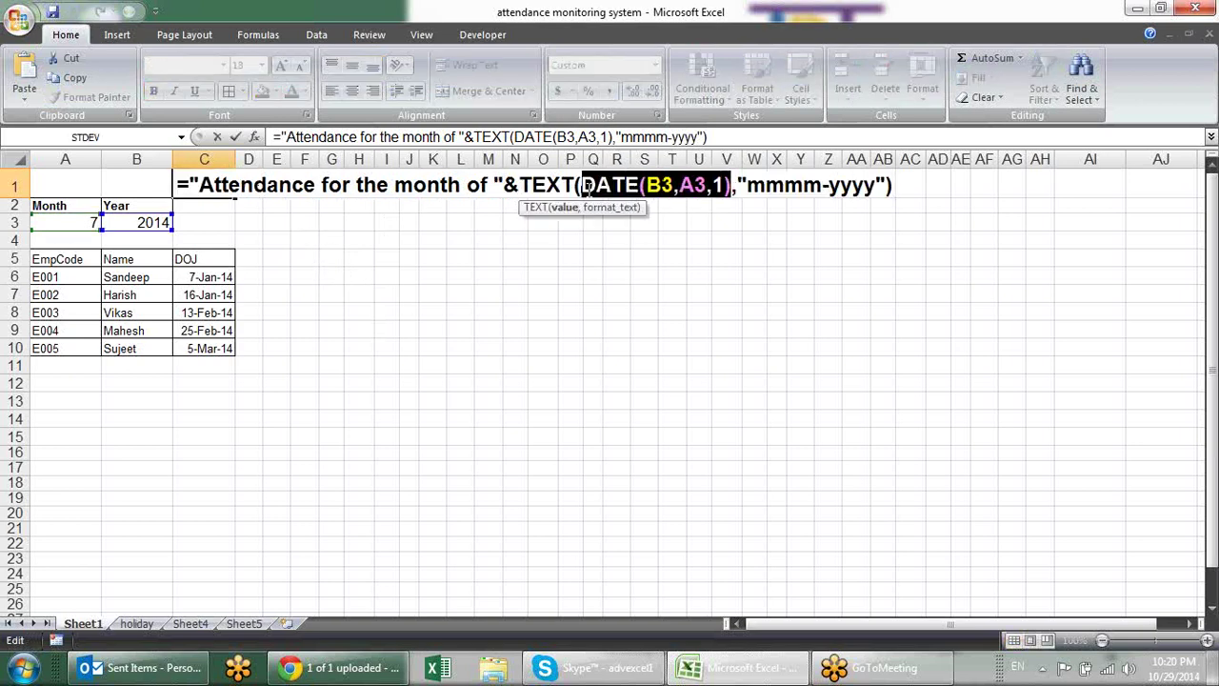
{"action": "left_click", "coordinate": [258, 259]}
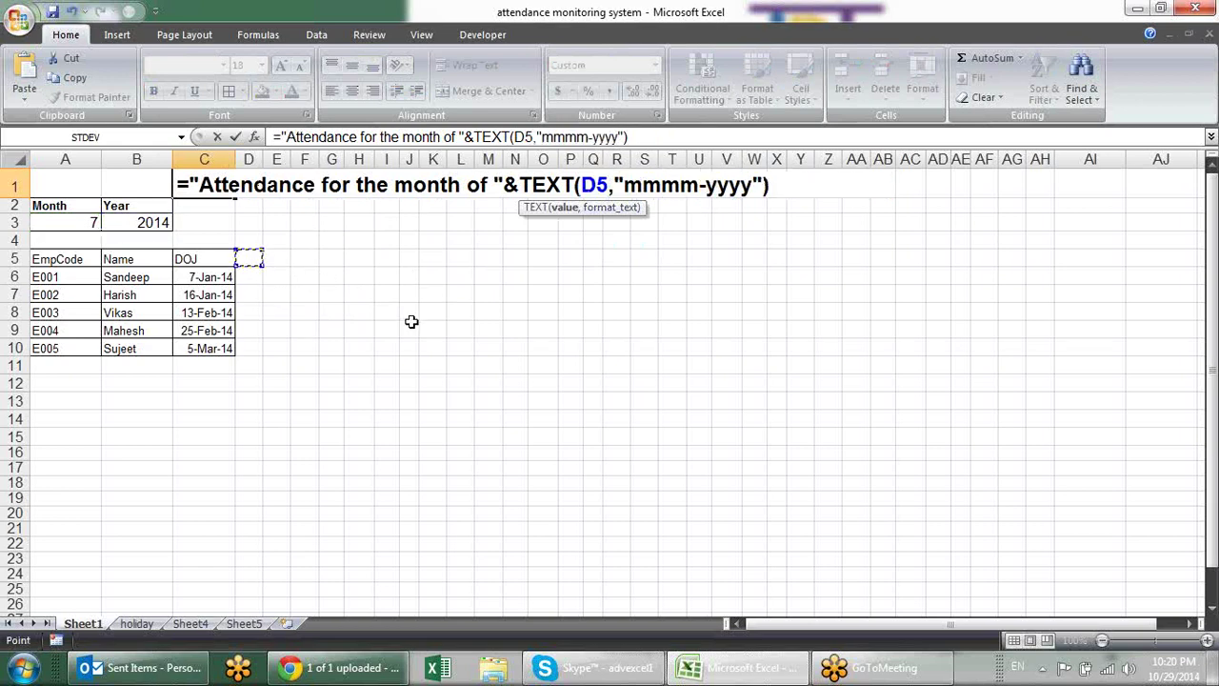
{"action": "key", "text": "Escape"}
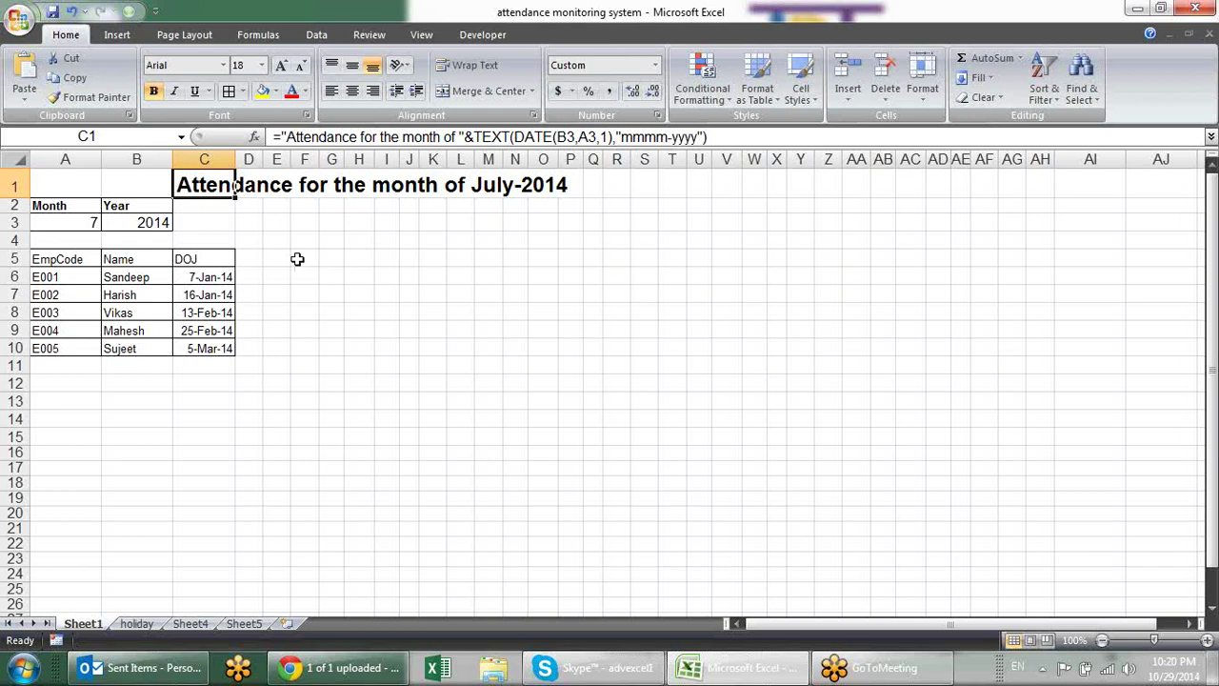
{"action": "key", "text": "F2"}
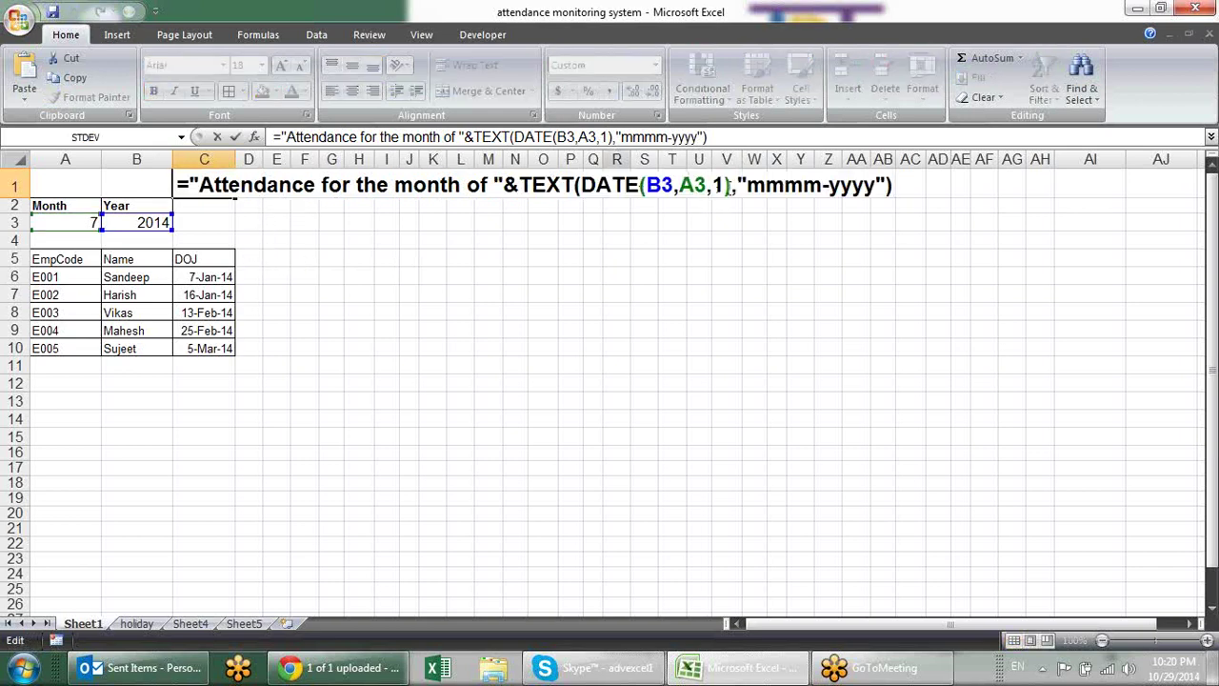
{"action": "left_click_drag", "start_coordinate": [732, 186], "coordinate": [612, 186]}
{"action": "key", "text": "Escape"}
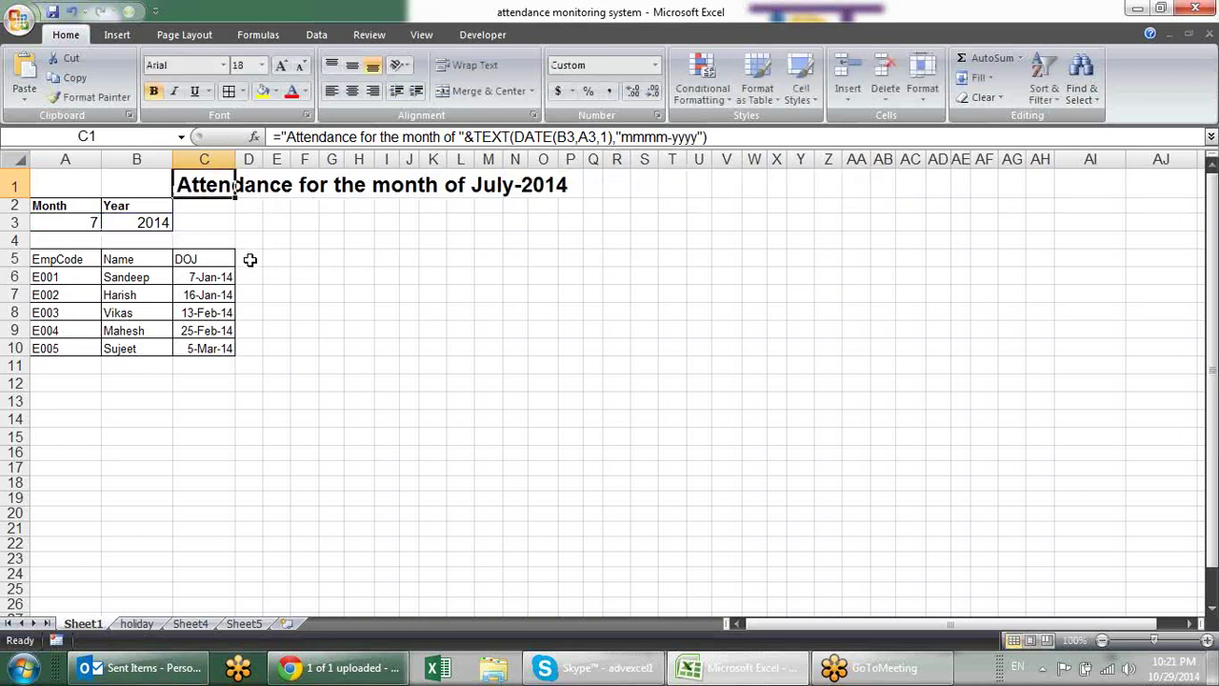
{"action": "left_click", "coordinate": [250, 260]}
Enter =DATE(B3,A3,1) in D5 so it shows 7/1/2014, the first of the month.
{"action": "type", "text": "=da"}
{"action": "key", "text": "Tab"}
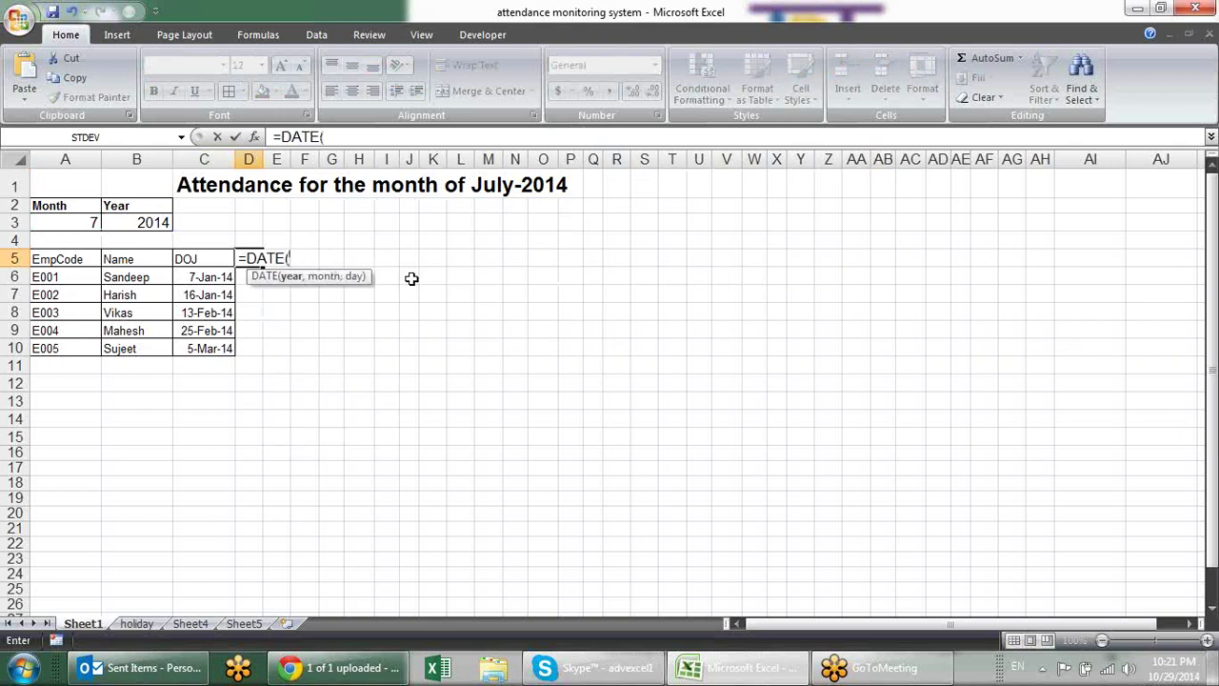
{"action": "left_click", "coordinate": [145, 221]}
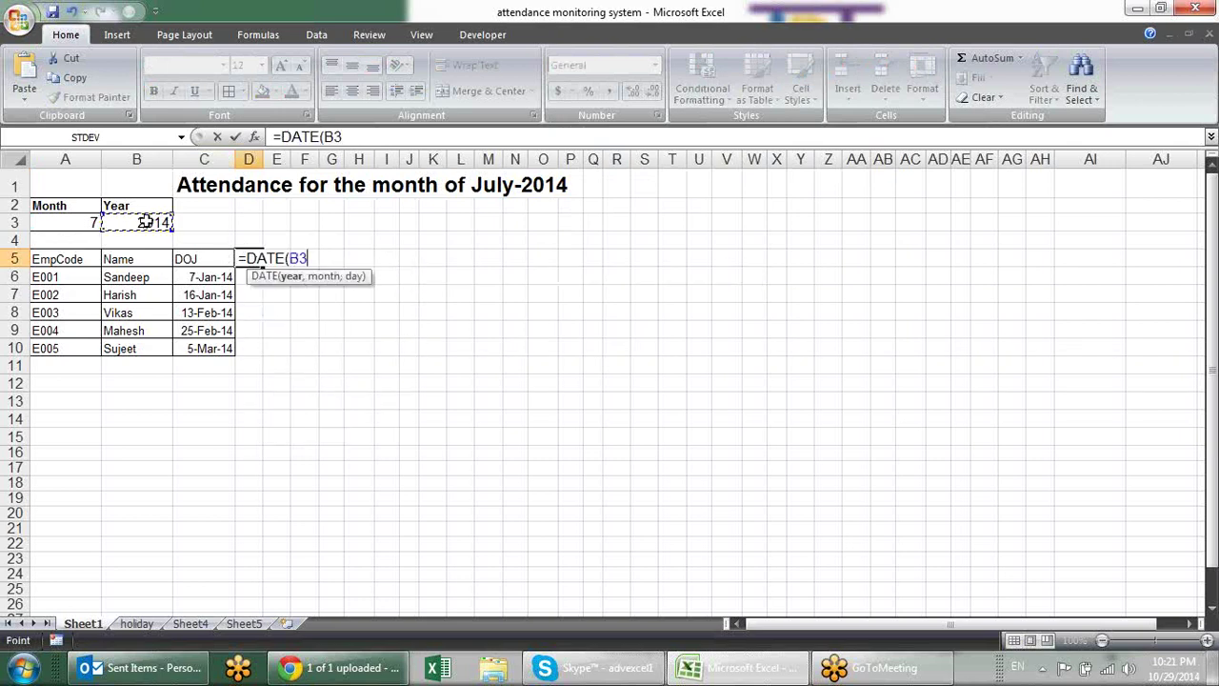
{"action": "type", "text": ","}
{"action": "left_click", "coordinate": [66, 221]}
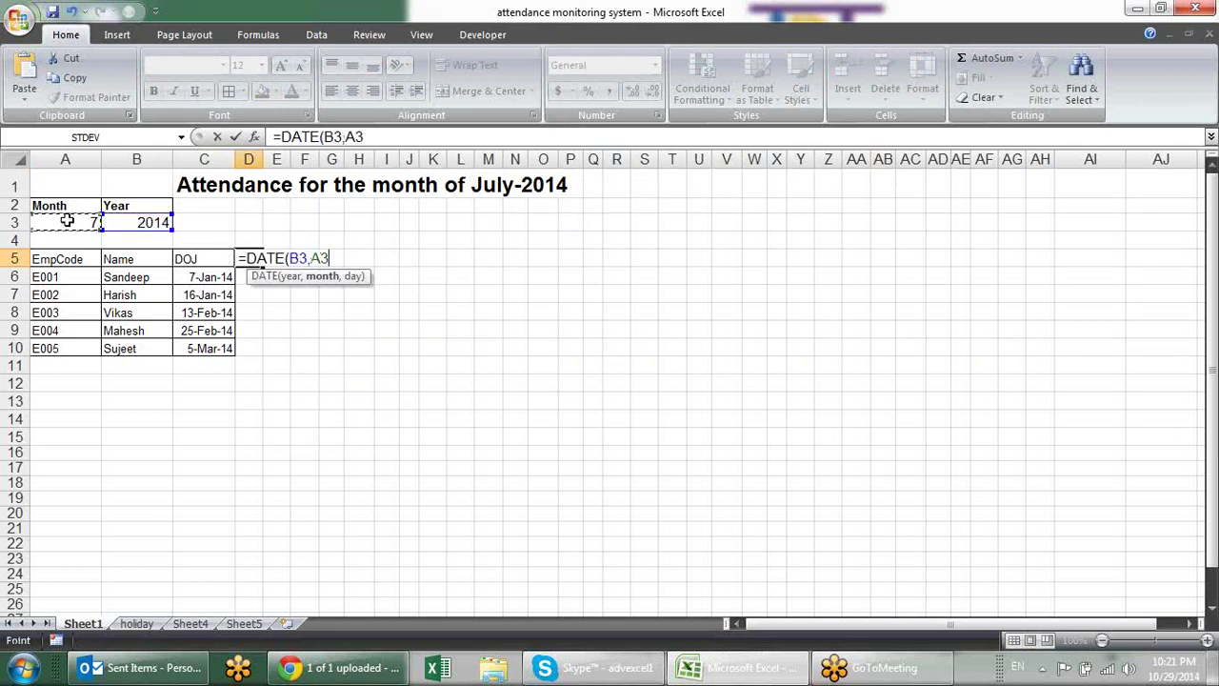
{"action": "type", "text": ",1"}
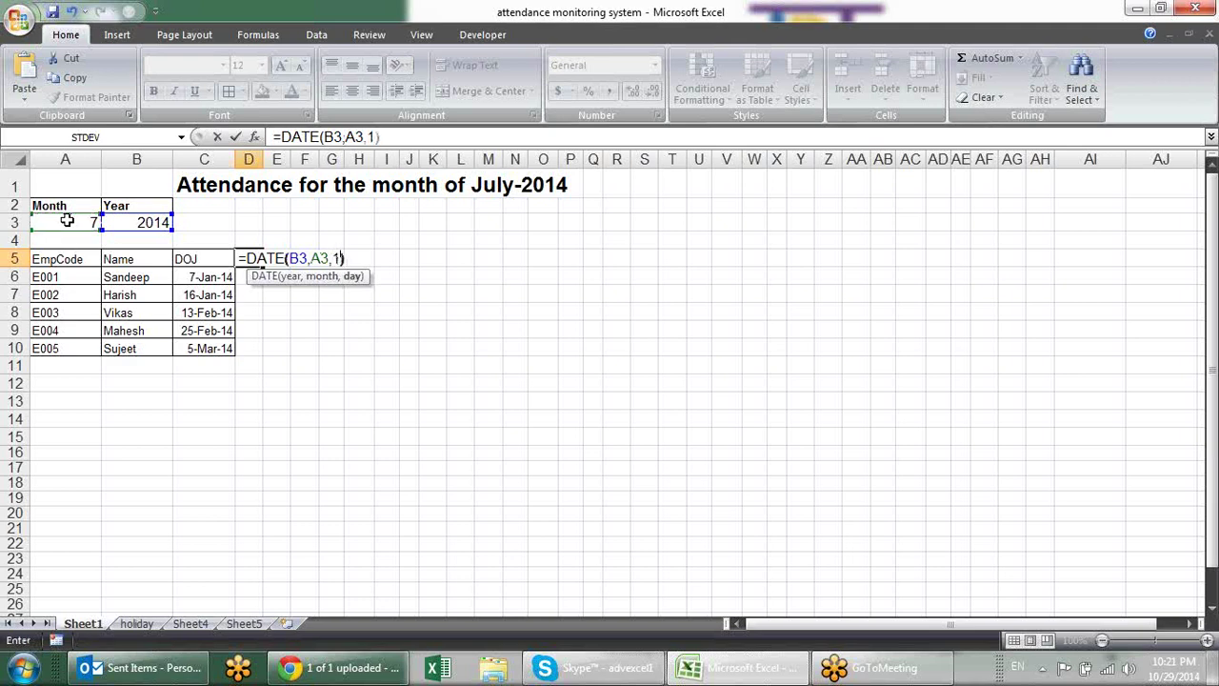
{"action": "type", "text": ")"}
{"action": "key", "text": "Return"}
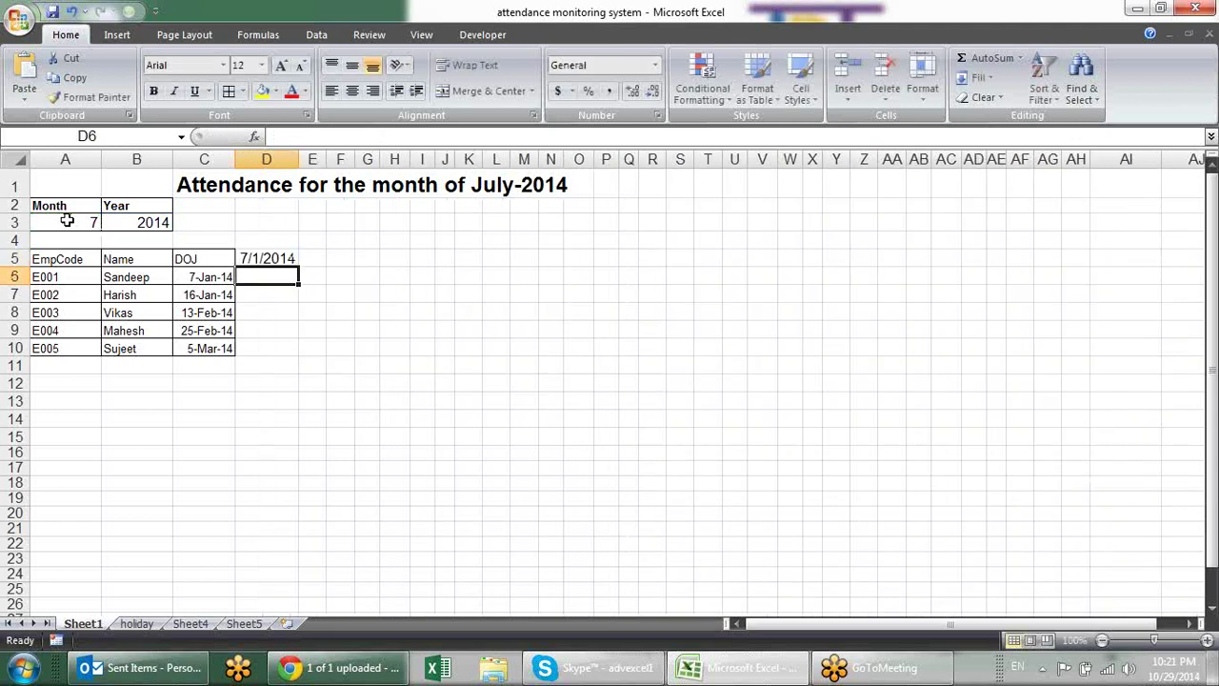
{"action": "left_click", "coordinate": [257, 256]}
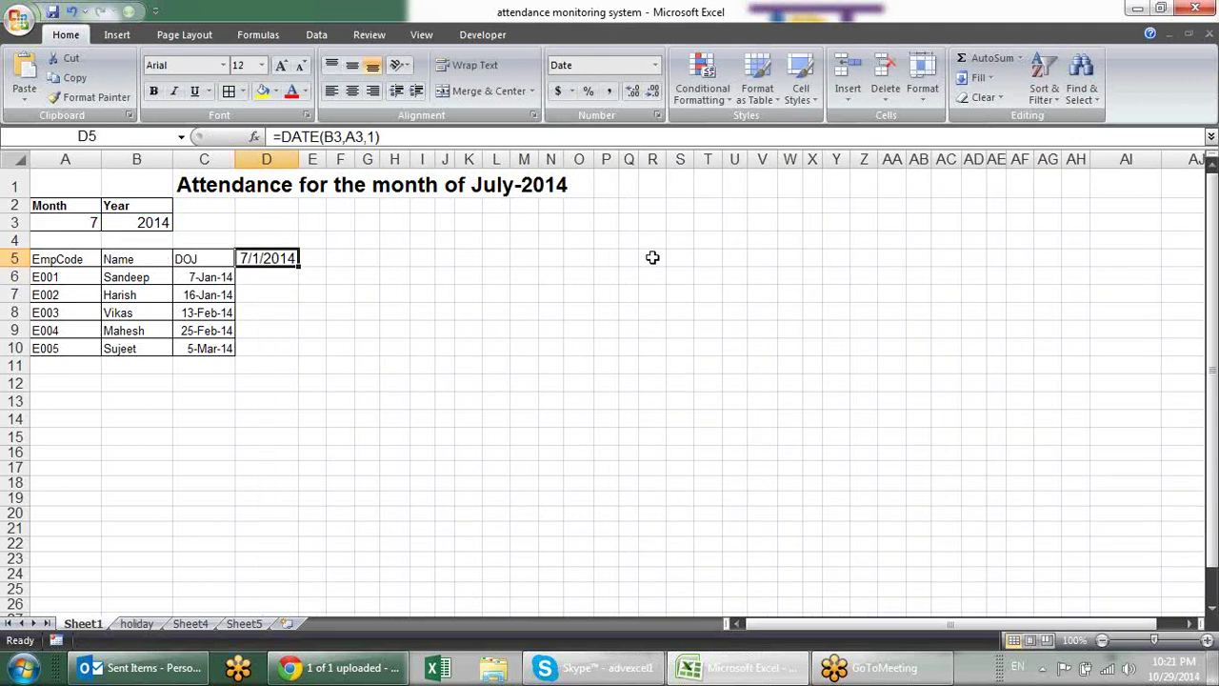
{"action": "left_click", "coordinate": [656, 116]}
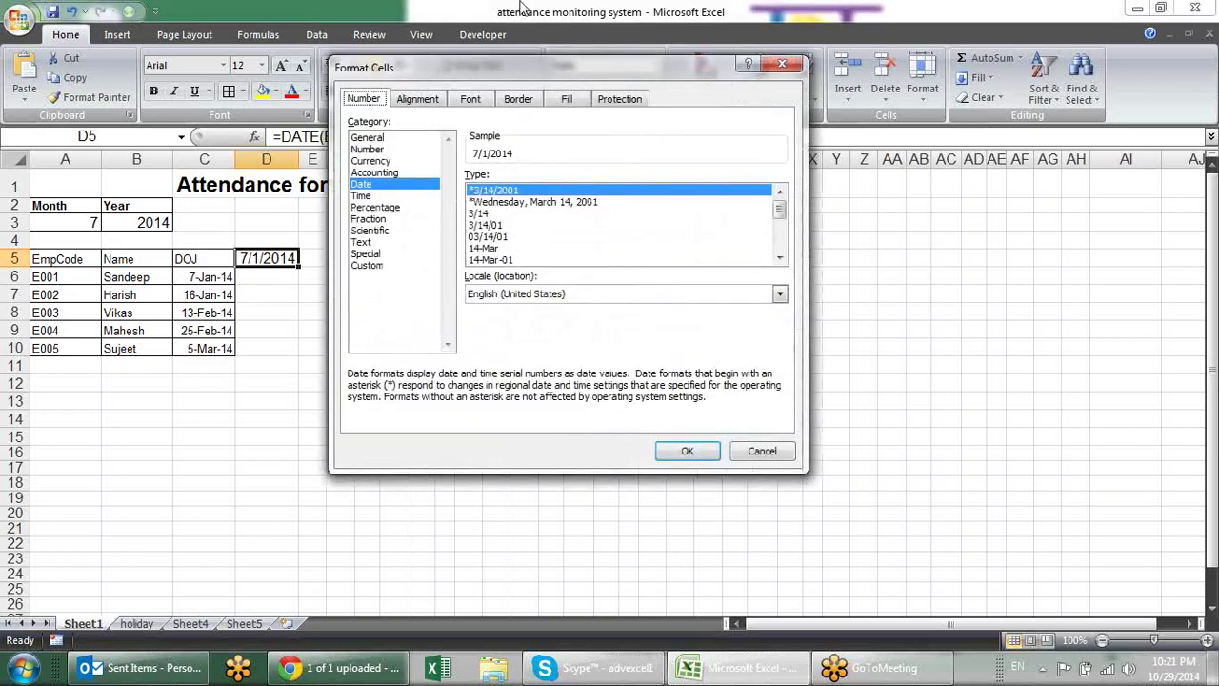
Replace D5's m/d/yyyy format with the custom code dd so it shows 01, then autofit column D.
{"action": "left_click_drag", "start_coordinate": [507, 67], "coordinate": [751, 221]}
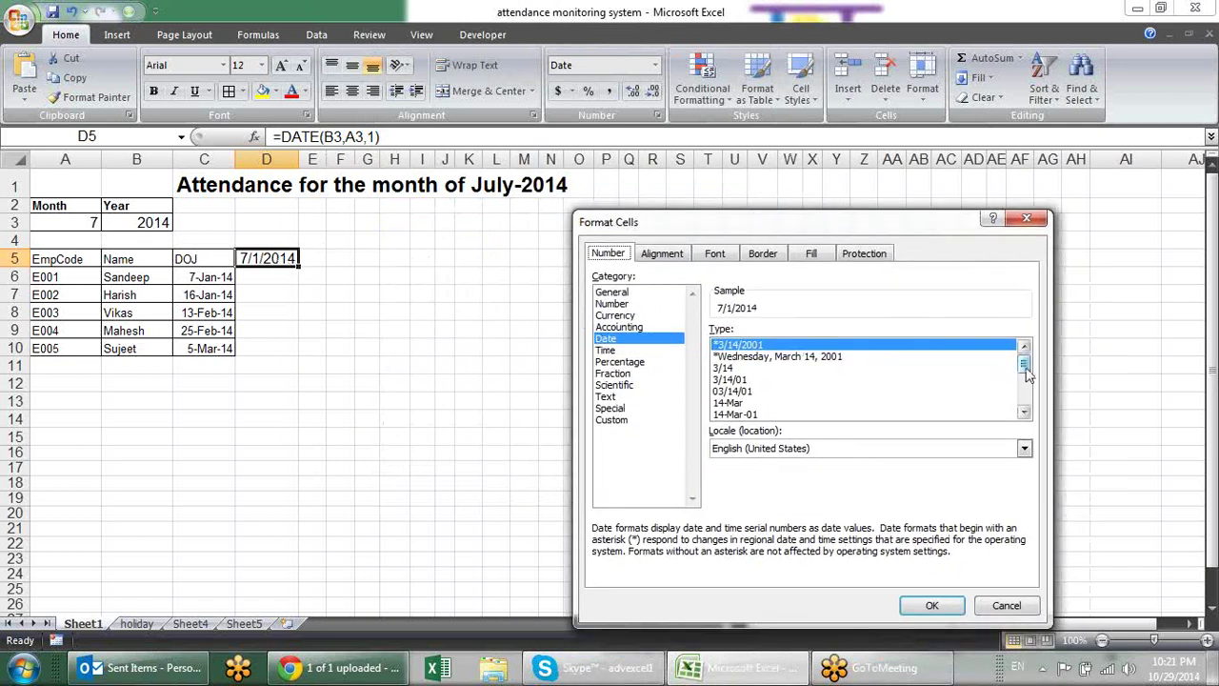
{"action": "left_click_drag", "start_coordinate": [1027, 373], "coordinate": [1025, 400]}
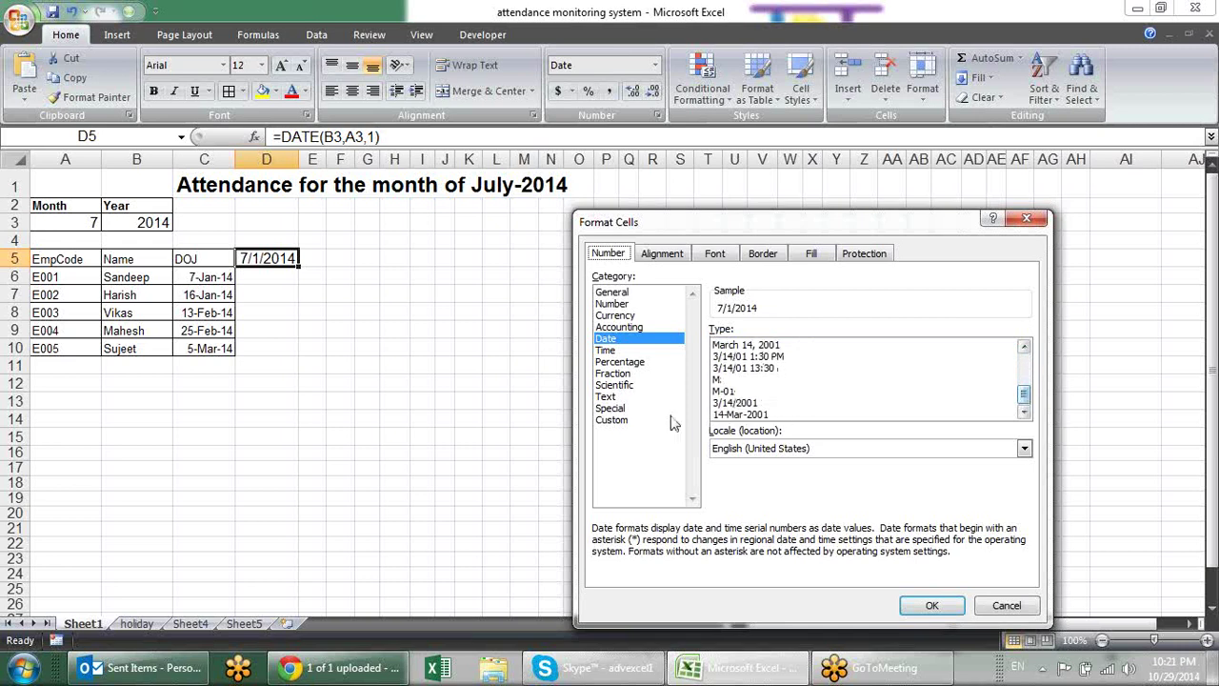
{"action": "left_click", "coordinate": [638, 420]}
{"action": "left_click_drag", "start_coordinate": [762, 346], "coordinate": [669, 358]}
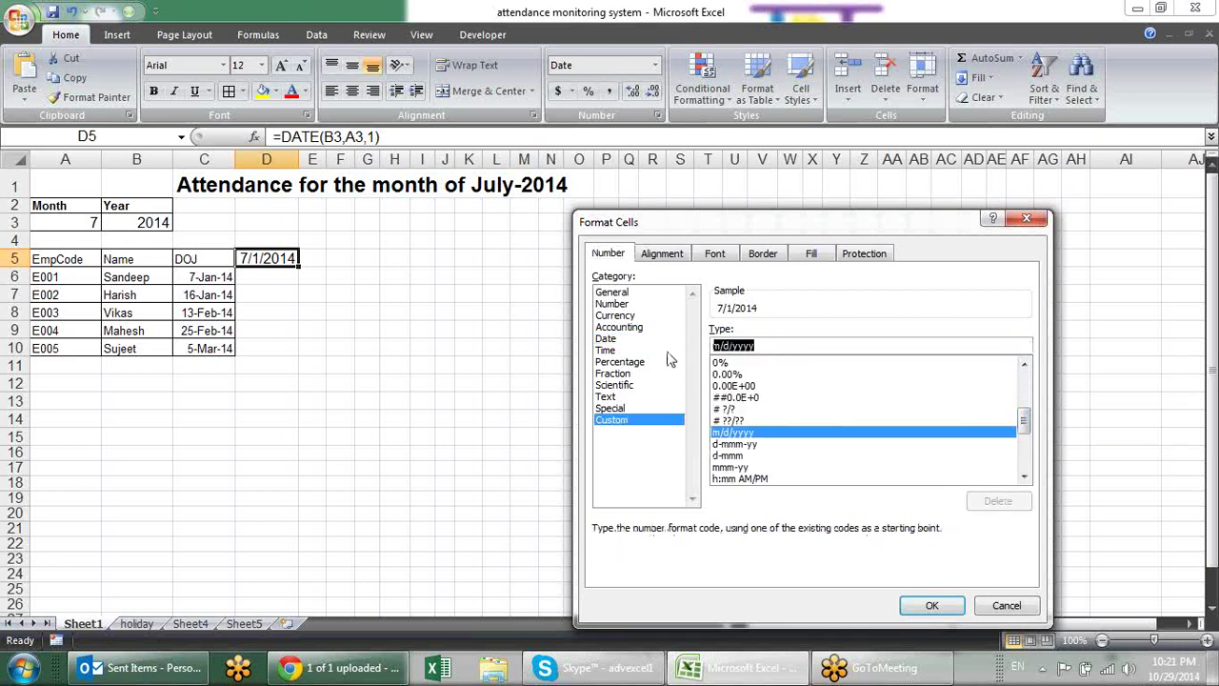
{"action": "type", "text": "dd"}
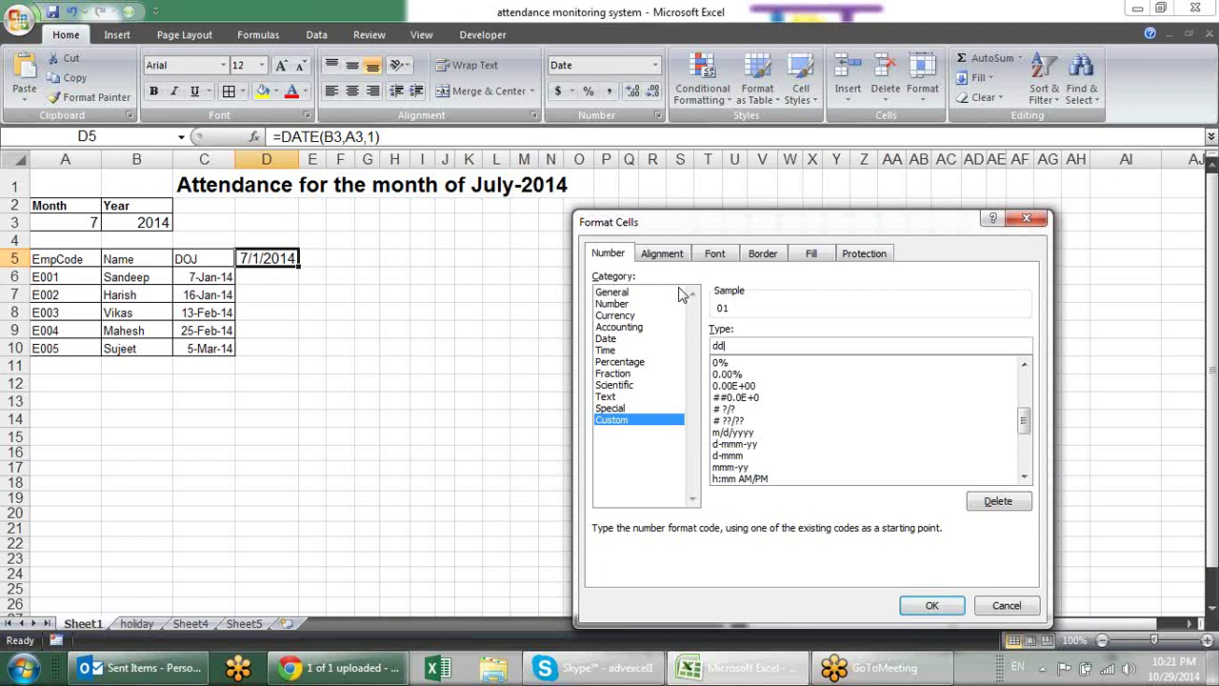
{"action": "key", "text": "Return"}
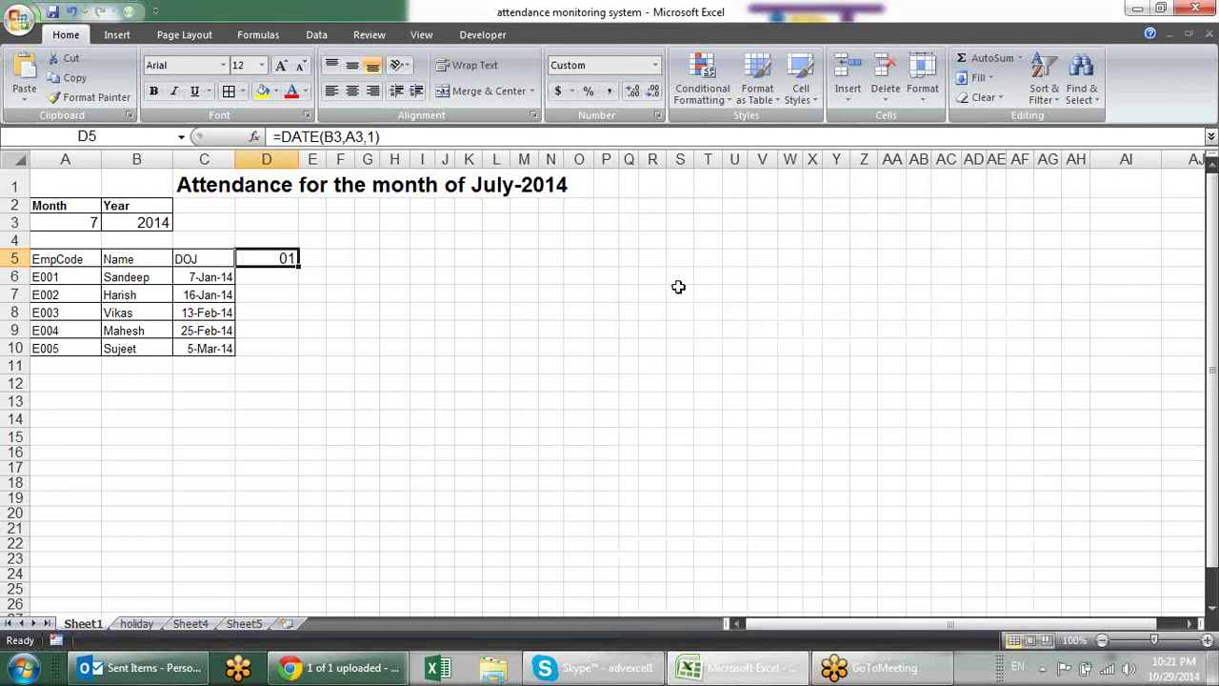
{"action": "double_click", "coordinate": [298, 159]}
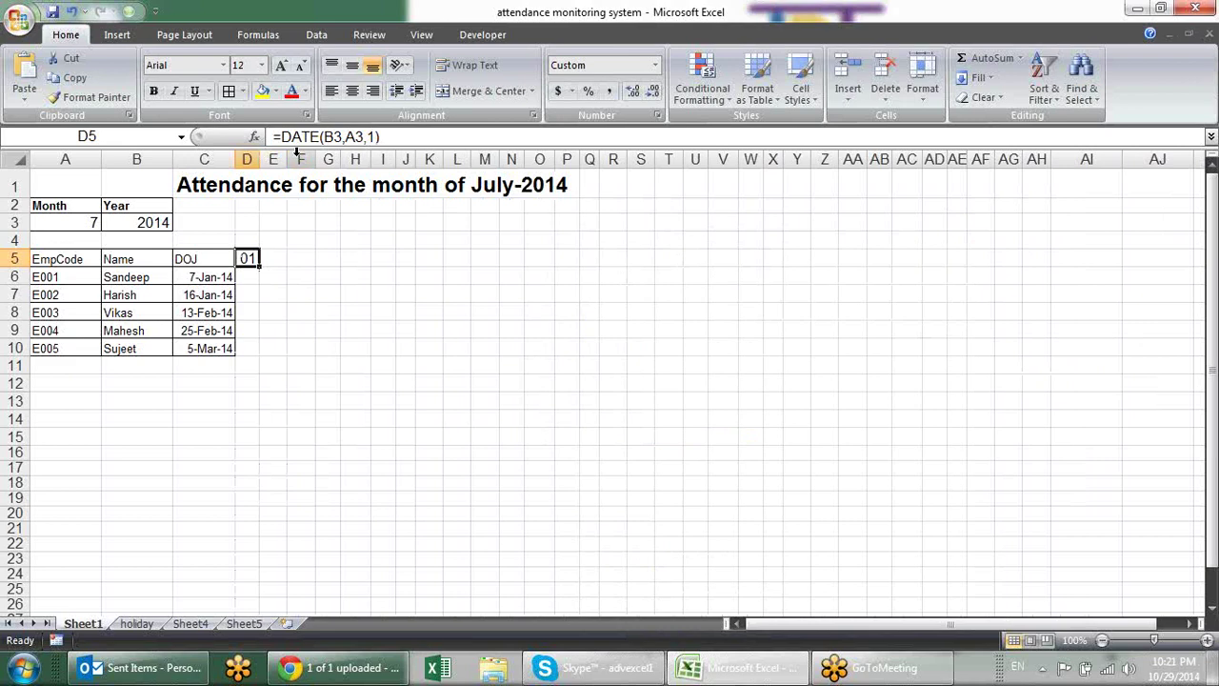
Enter =D5+1 in E5 to get the next day.
{"action": "left_click", "coordinate": [283, 263]}
{"action": "type", "text": "="}
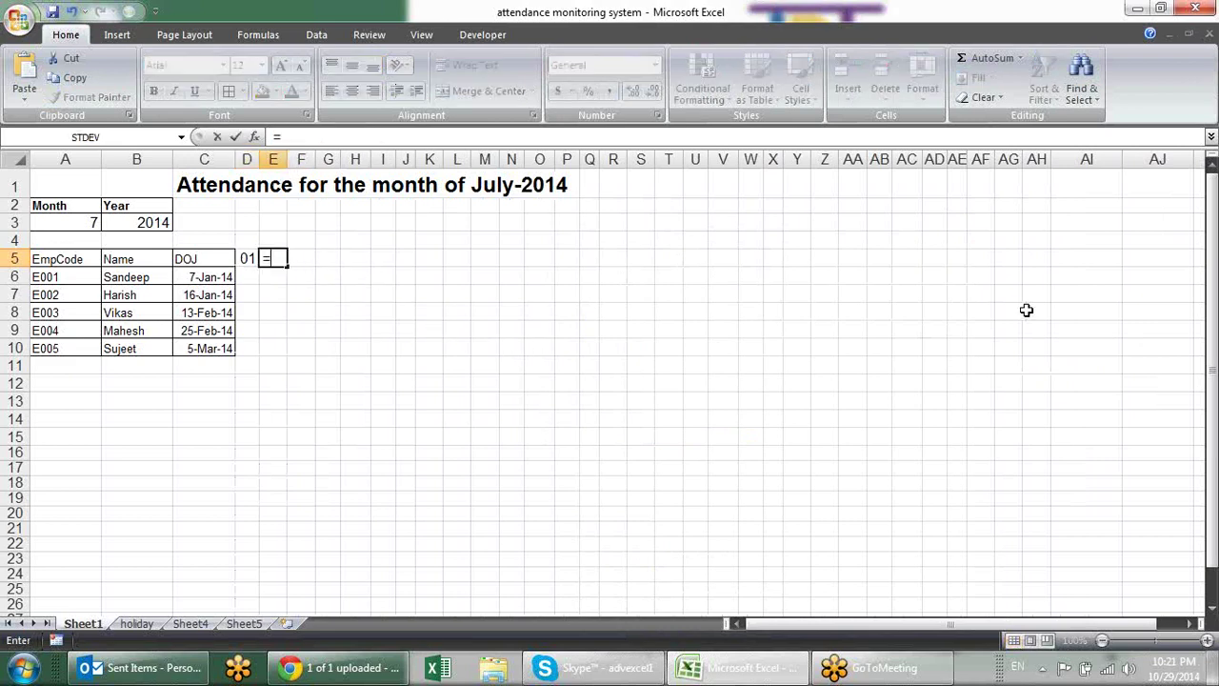
{"action": "left_click", "coordinate": [243, 259]}
{"action": "type", "text": "+1"}
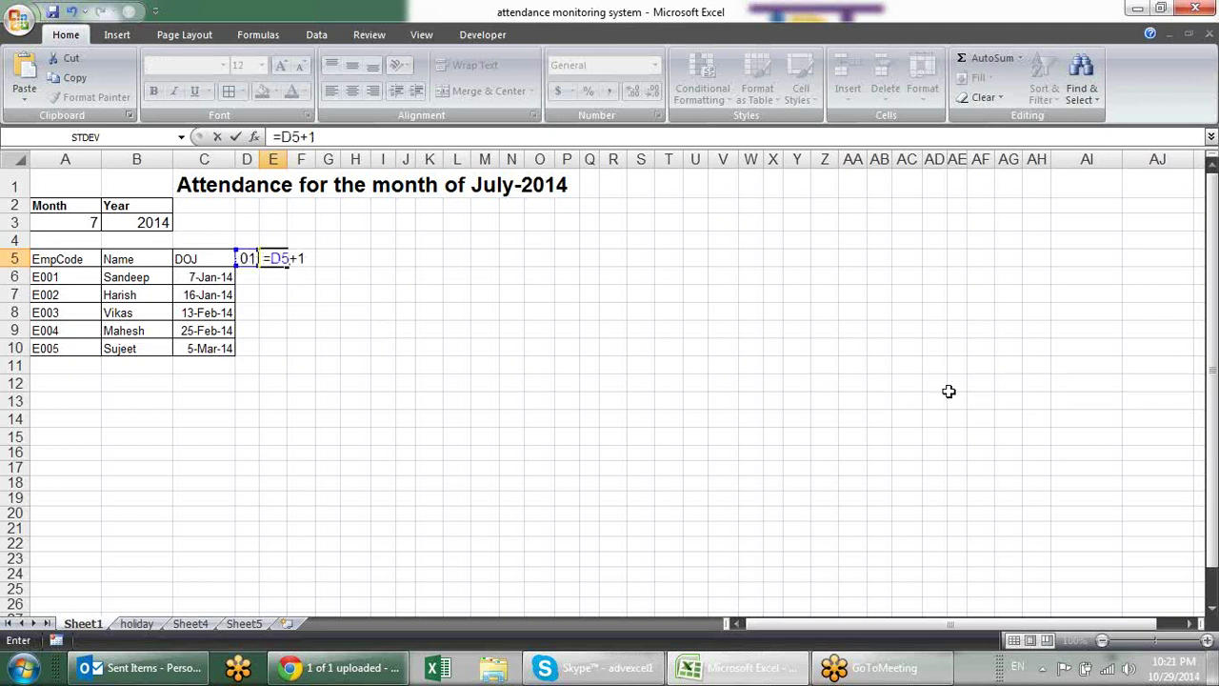
{"action": "key", "text": "Return"}
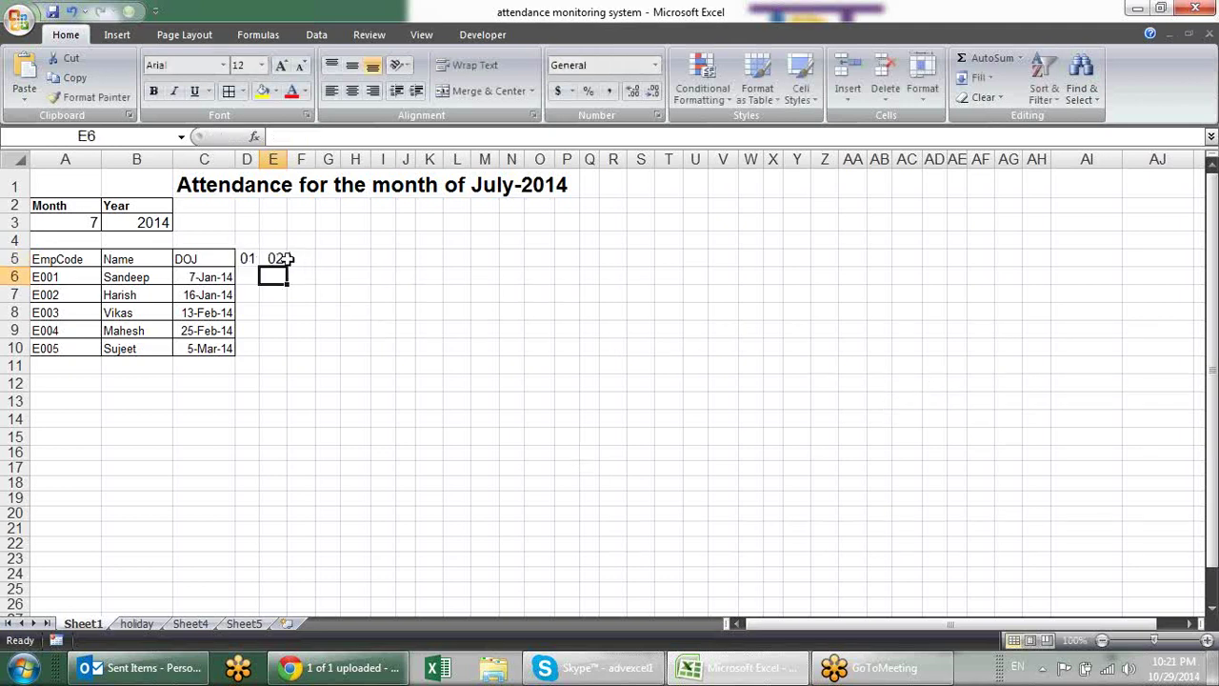
Fill E5's formula across to AH5 for days 02–31, and widen columns AE and J.
{"action": "left_click", "coordinate": [246, 260]}
{"action": "left_click", "coordinate": [274, 263]}
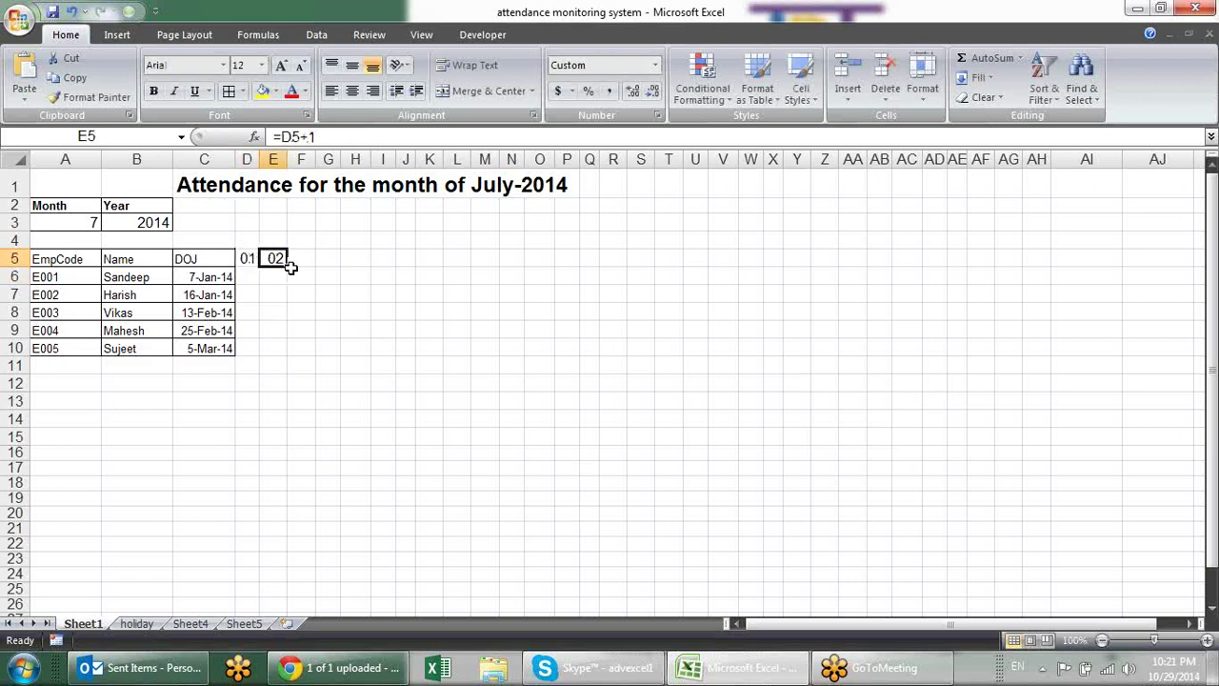
{"action": "left_click_drag", "start_coordinate": [287, 268], "coordinate": [1045, 291]}
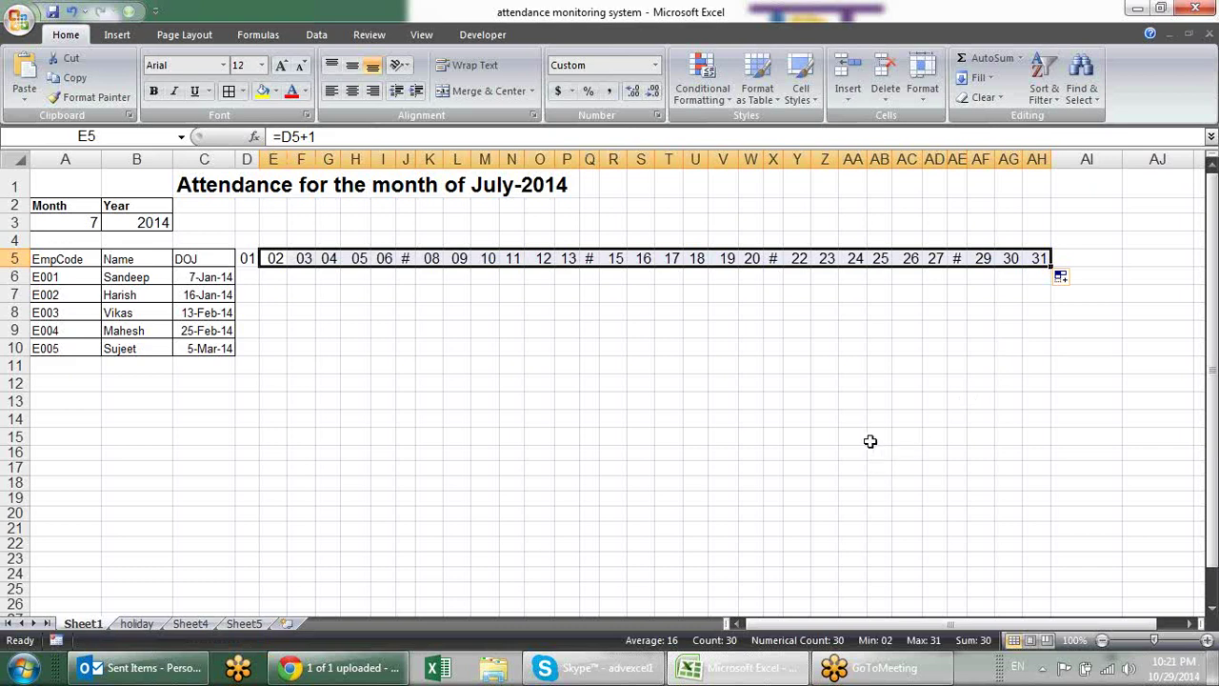
{"action": "left_click", "coordinate": [880, 314]}
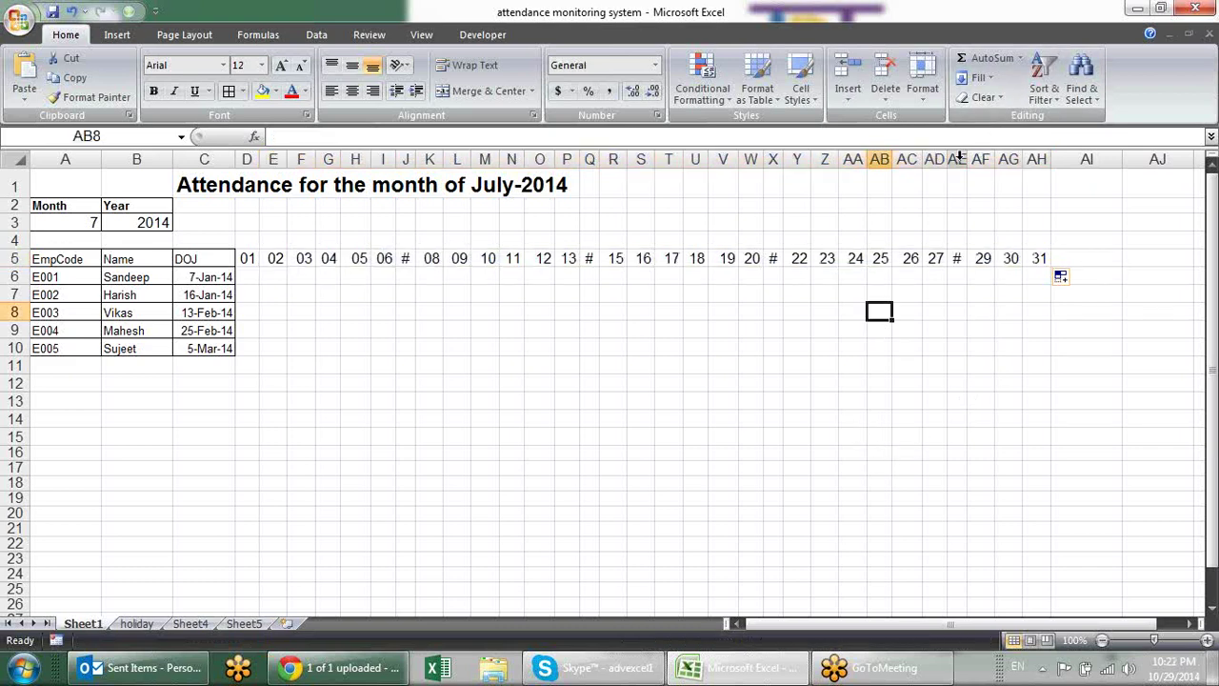
{"action": "left_click_drag", "start_coordinate": [968, 159], "coordinate": [976, 159]}
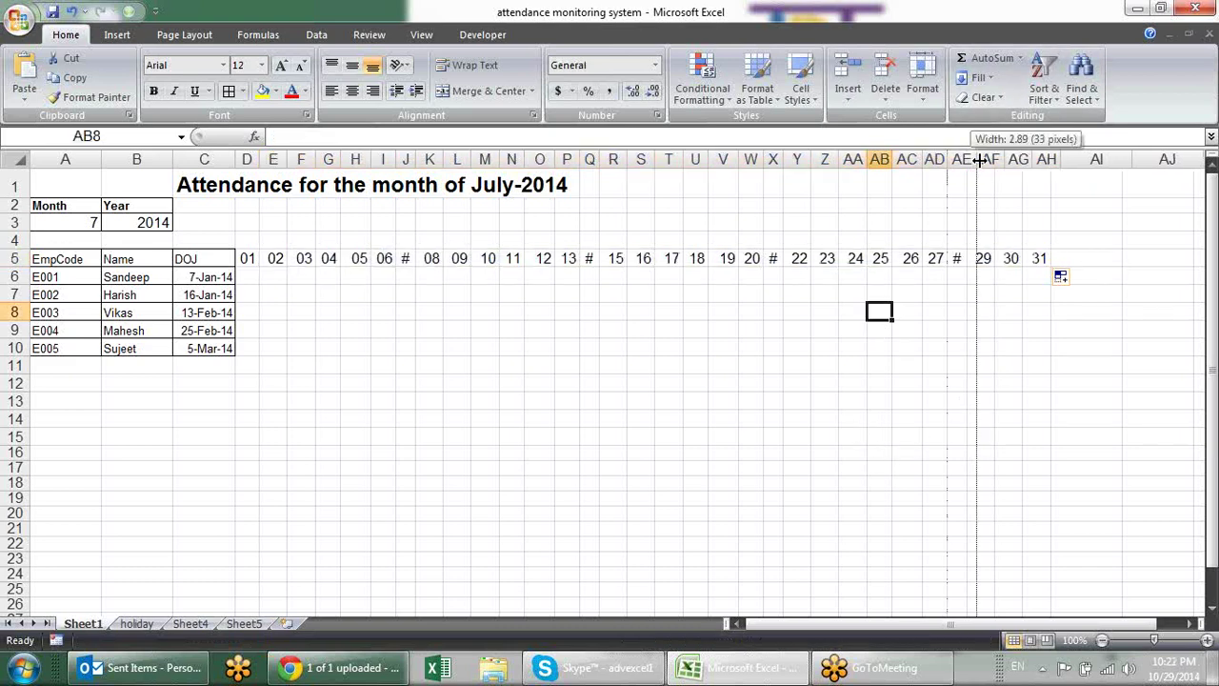
{"action": "left_click", "coordinate": [990, 329]}
{"action": "left_click_drag", "start_coordinate": [415, 160], "coordinate": [426, 160]}
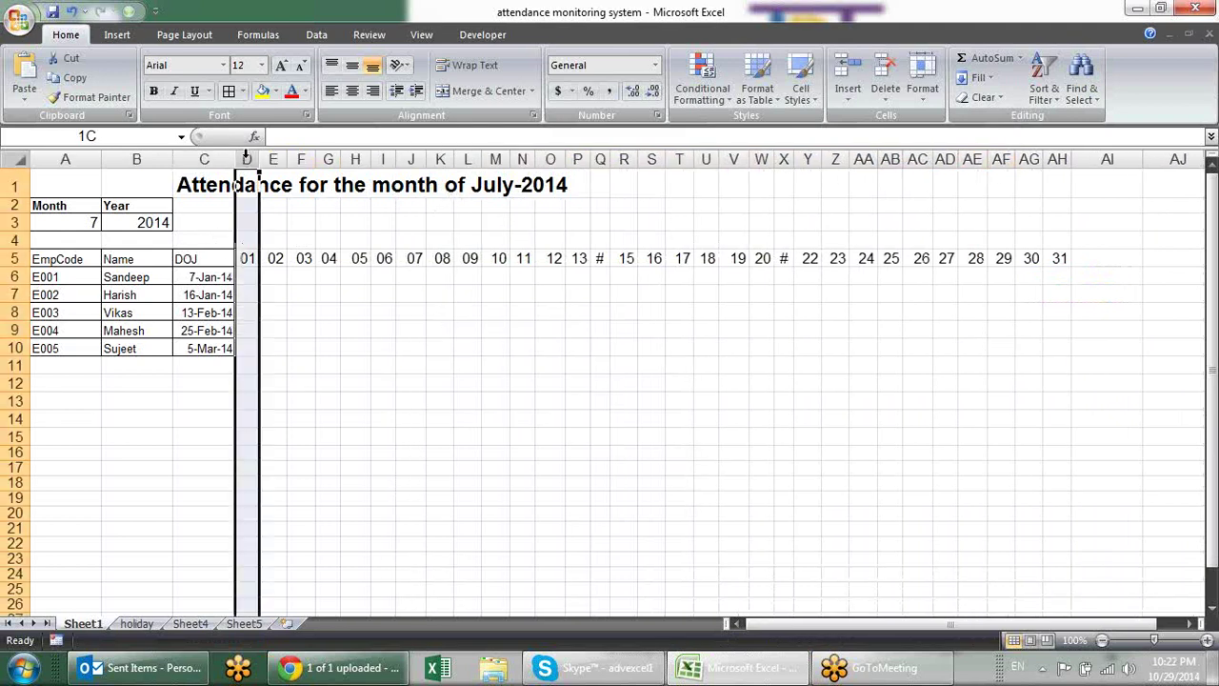
Give columns D through AH one equal narrow width so every day 01–31 shows fully.
{"action": "left_click_drag", "start_coordinate": [248, 159], "coordinate": [1043, 195]}
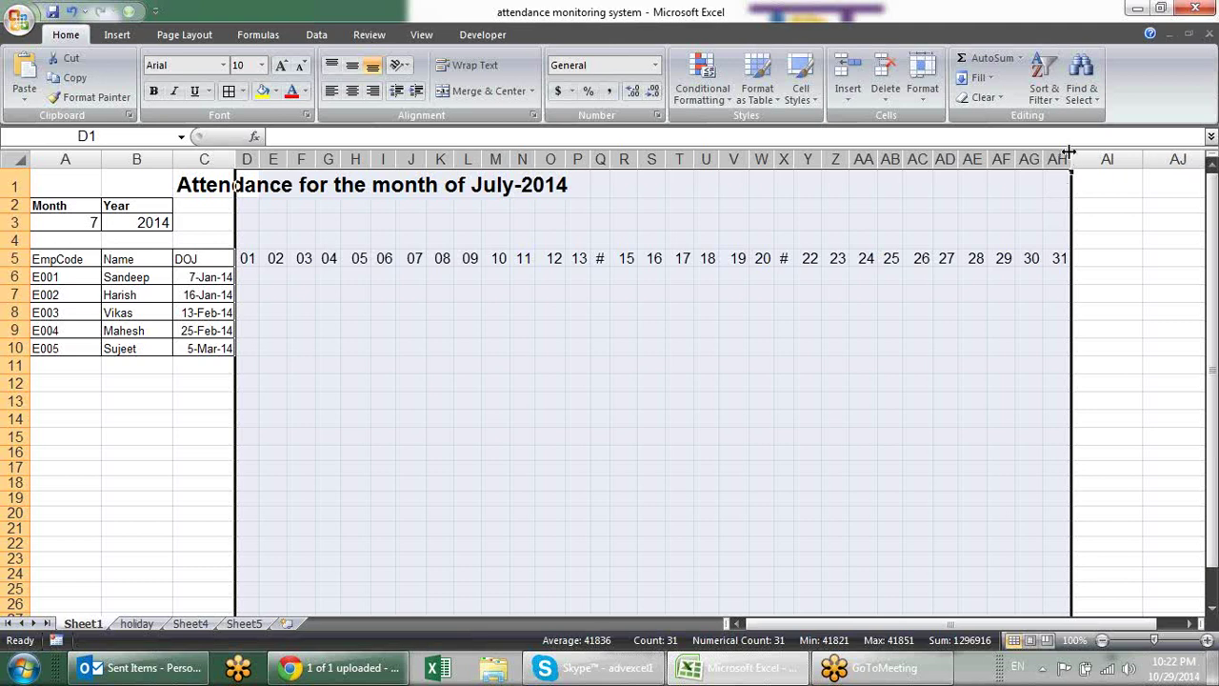
{"action": "left_click_drag", "start_coordinate": [1070, 159], "coordinate": [981, 159]}
{"action": "left_click", "coordinate": [991, 311]}
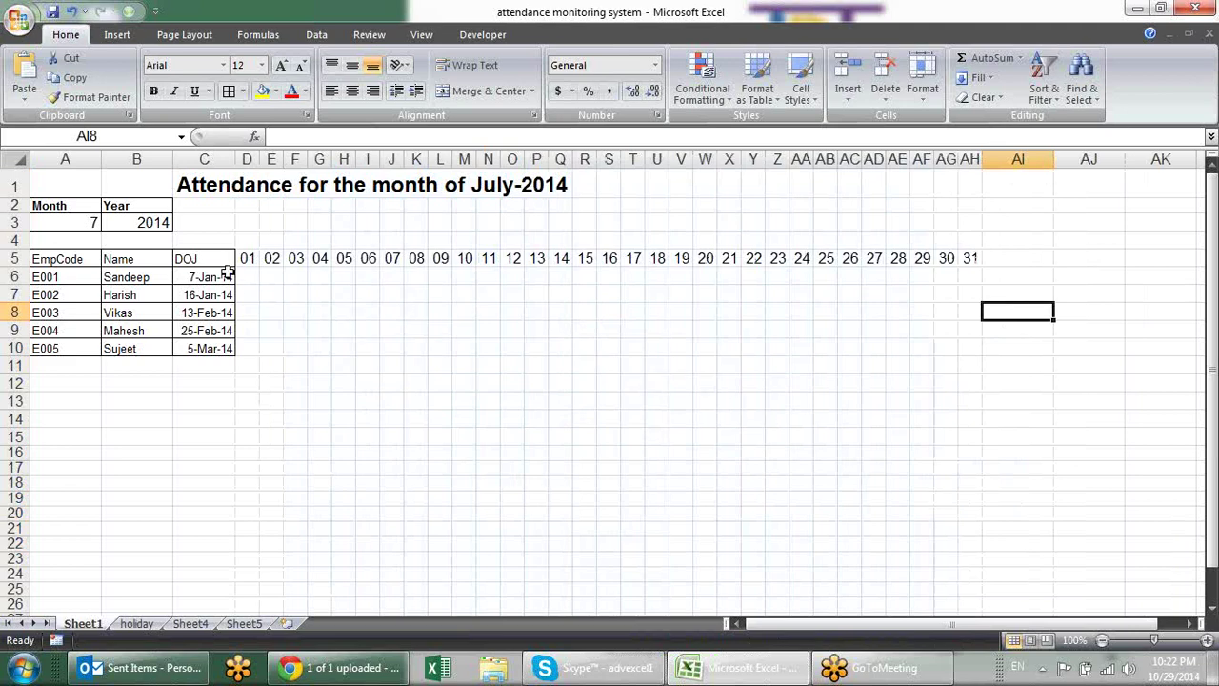
{"action": "left_click", "coordinate": [73, 223]}
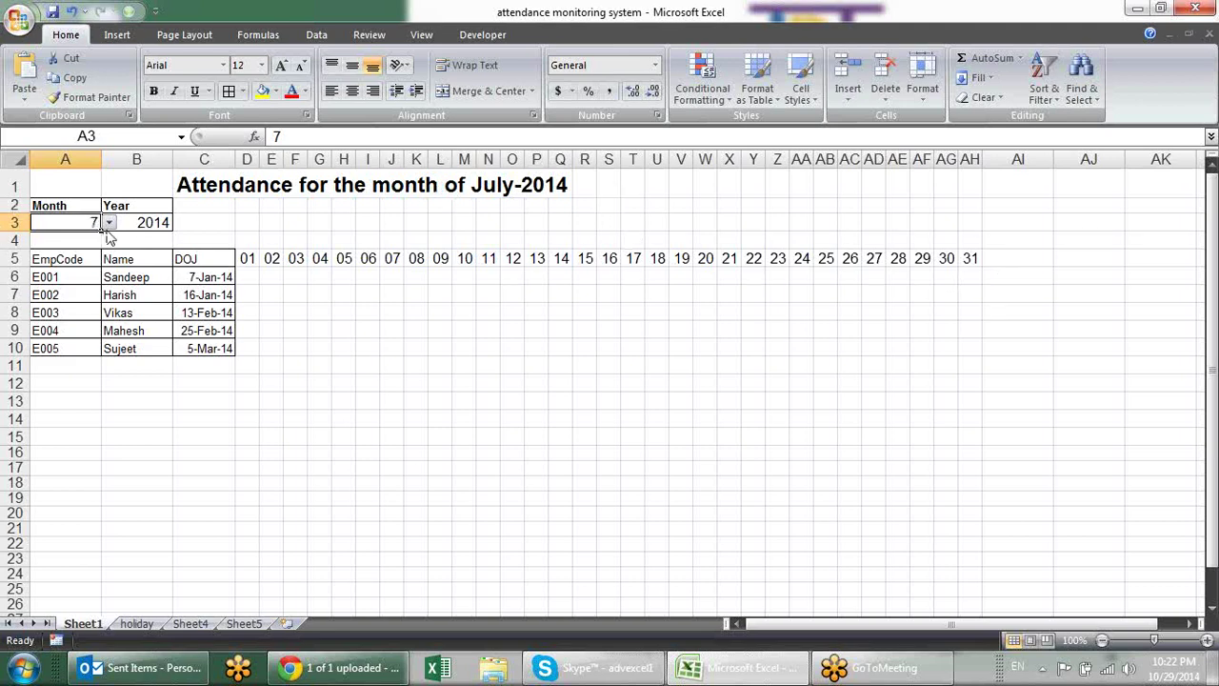
Set the month in A3 to 6, then inspect the day formulas in AH5, AE5 and AF5.
{"action": "left_click", "coordinate": [109, 223]}
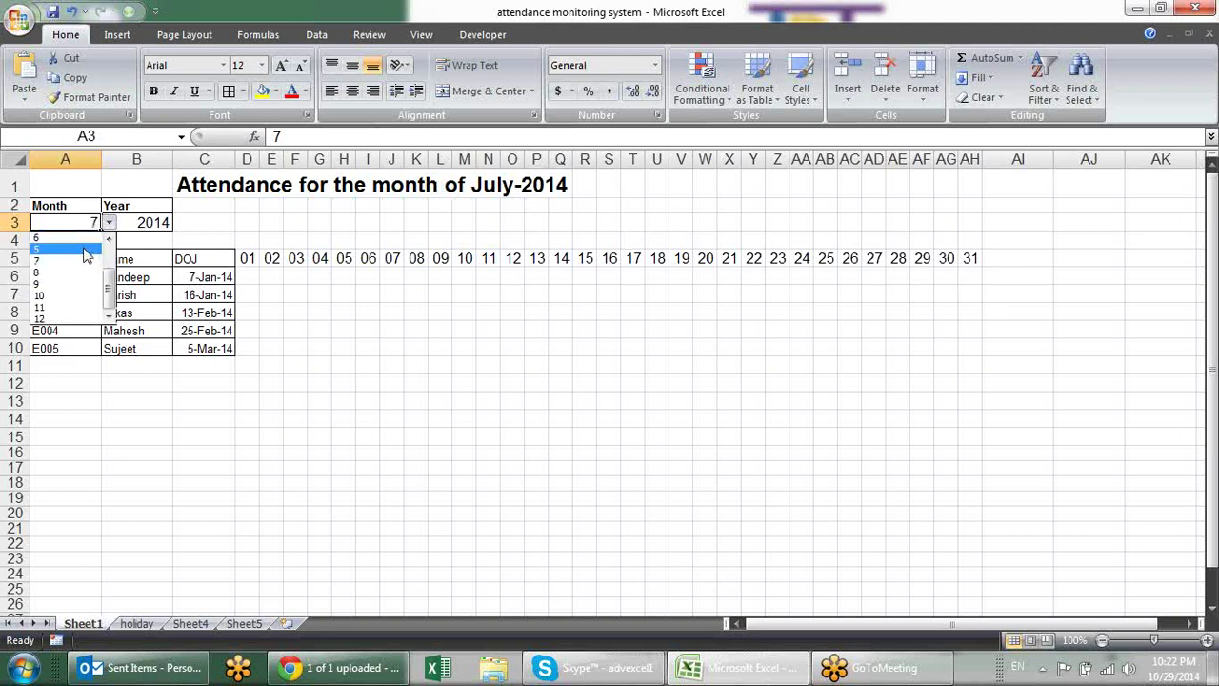
{"action": "left_click", "coordinate": [83, 249]}
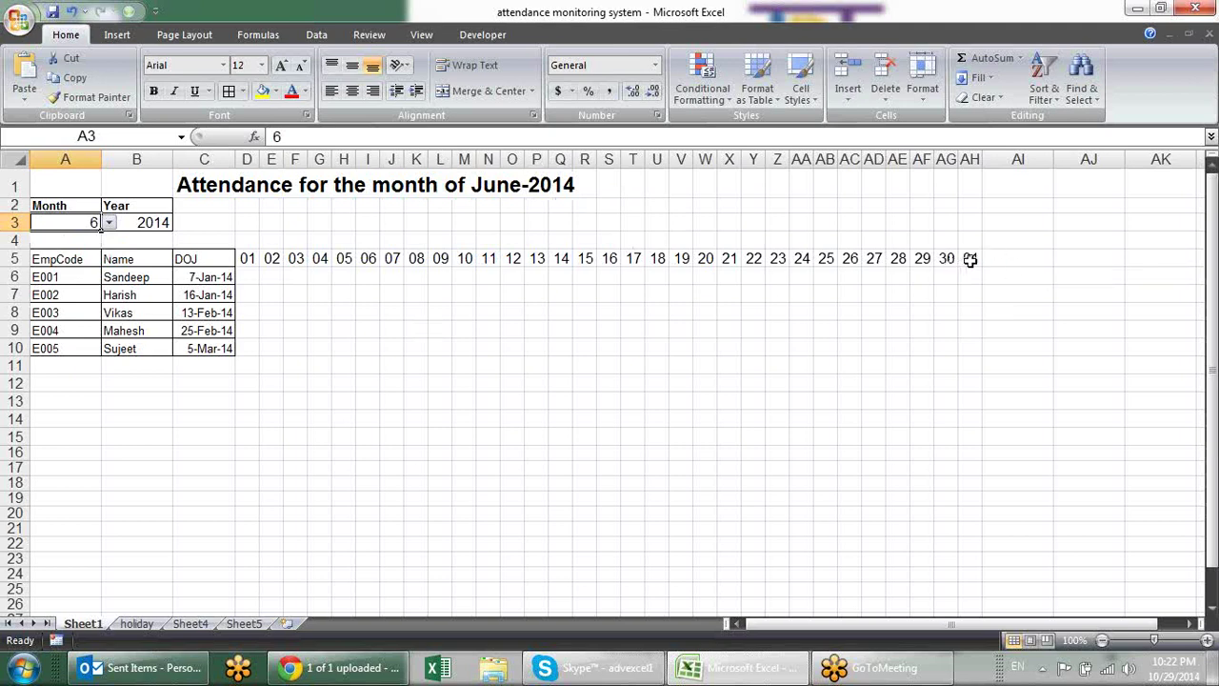
{"action": "left_click", "coordinate": [969, 258]}
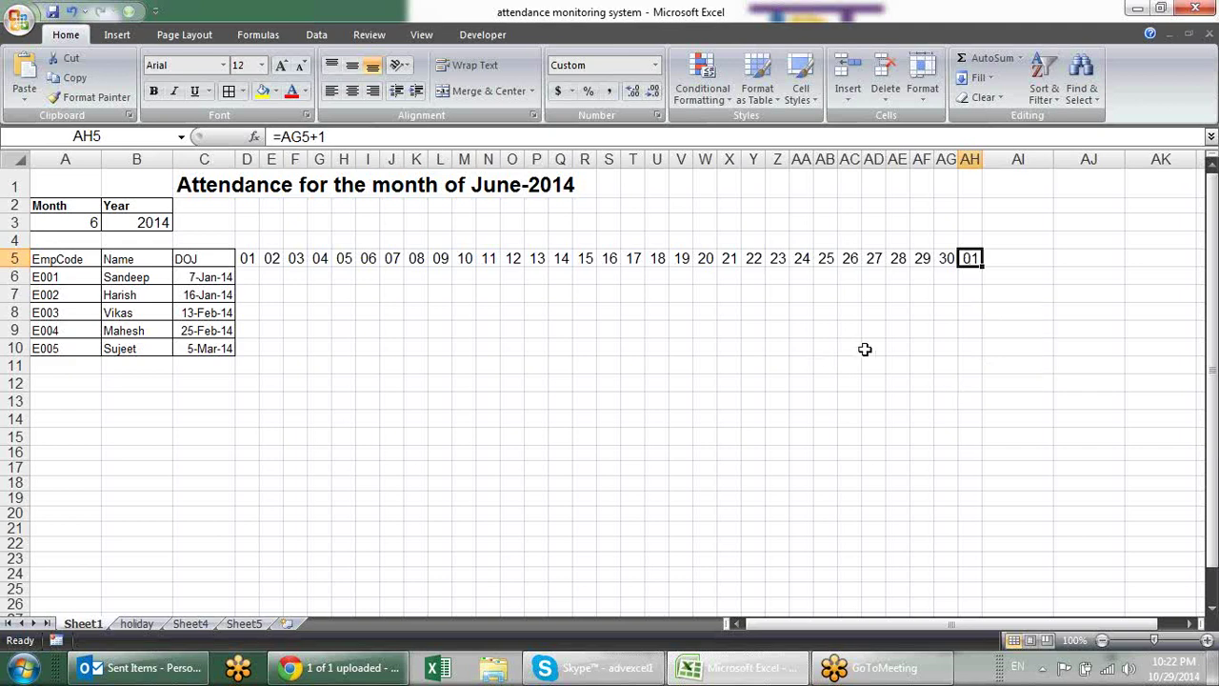
{"action": "left_click", "coordinate": [900, 262]}
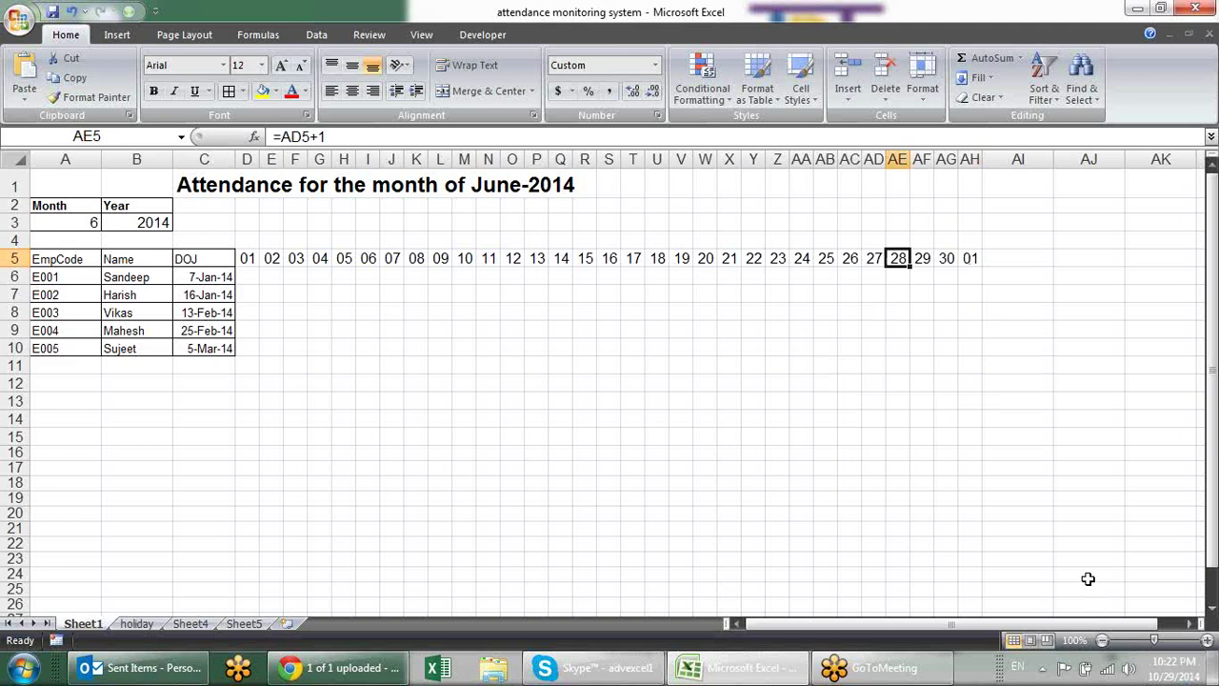
{"action": "left_click", "coordinate": [928, 260]}
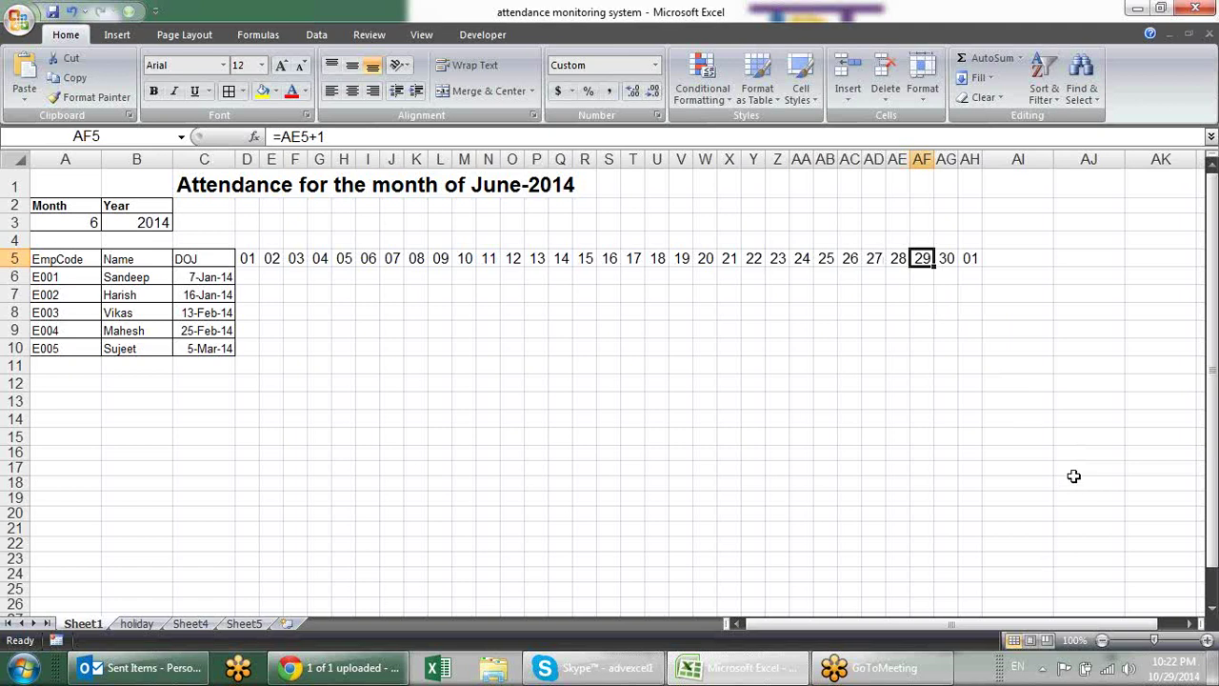
{"action": "left_click", "coordinate": [1016, 265]}
{"action": "type", "text": "="}
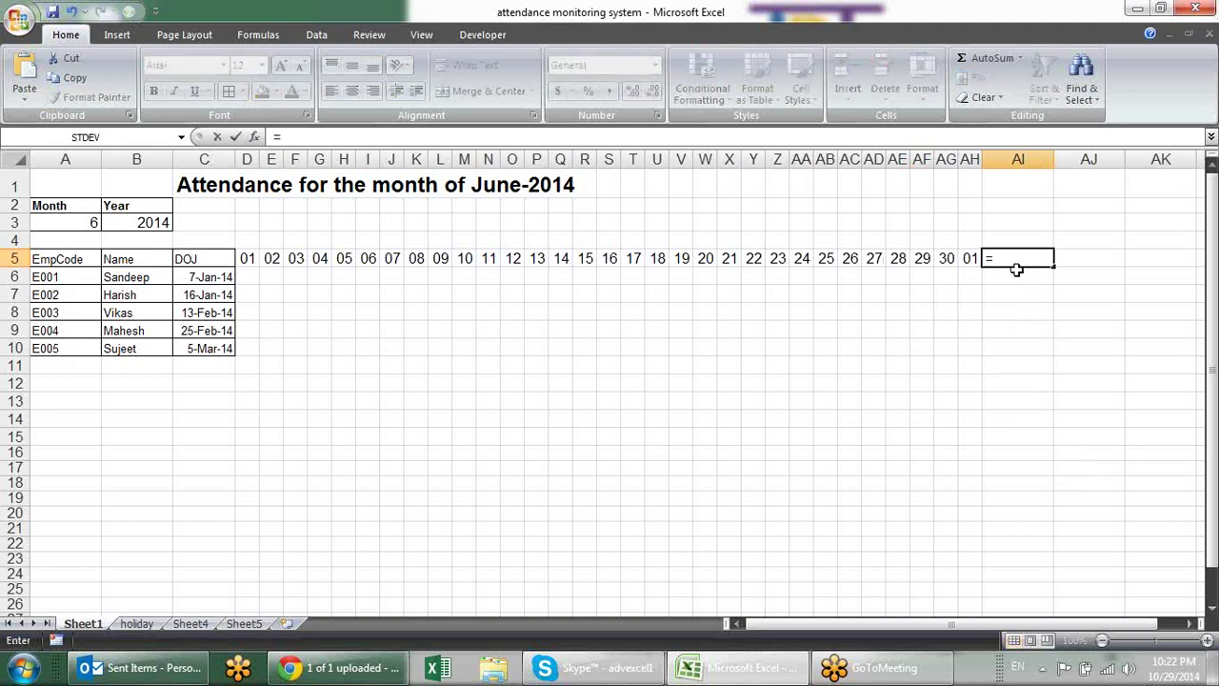
{"action": "type", "text": "eo"}
{"action": "key", "text": "Tab"}
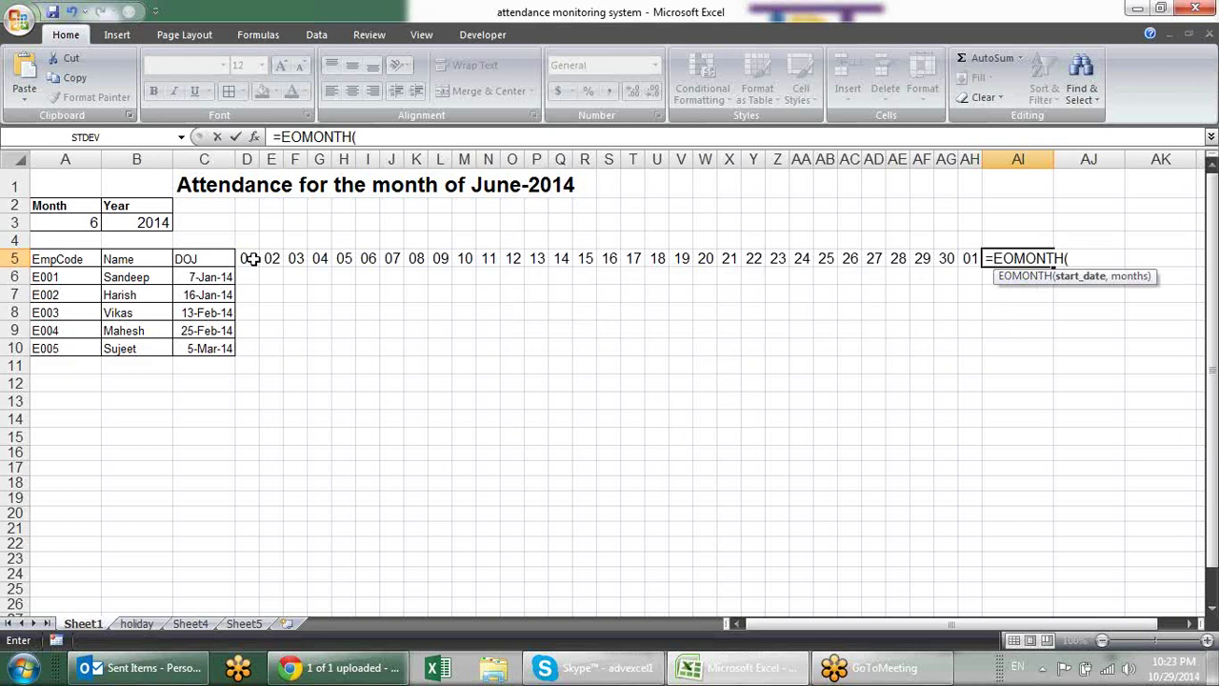
{"action": "key", "text": "Escape"}
{"action": "left_click", "coordinate": [249, 258]}
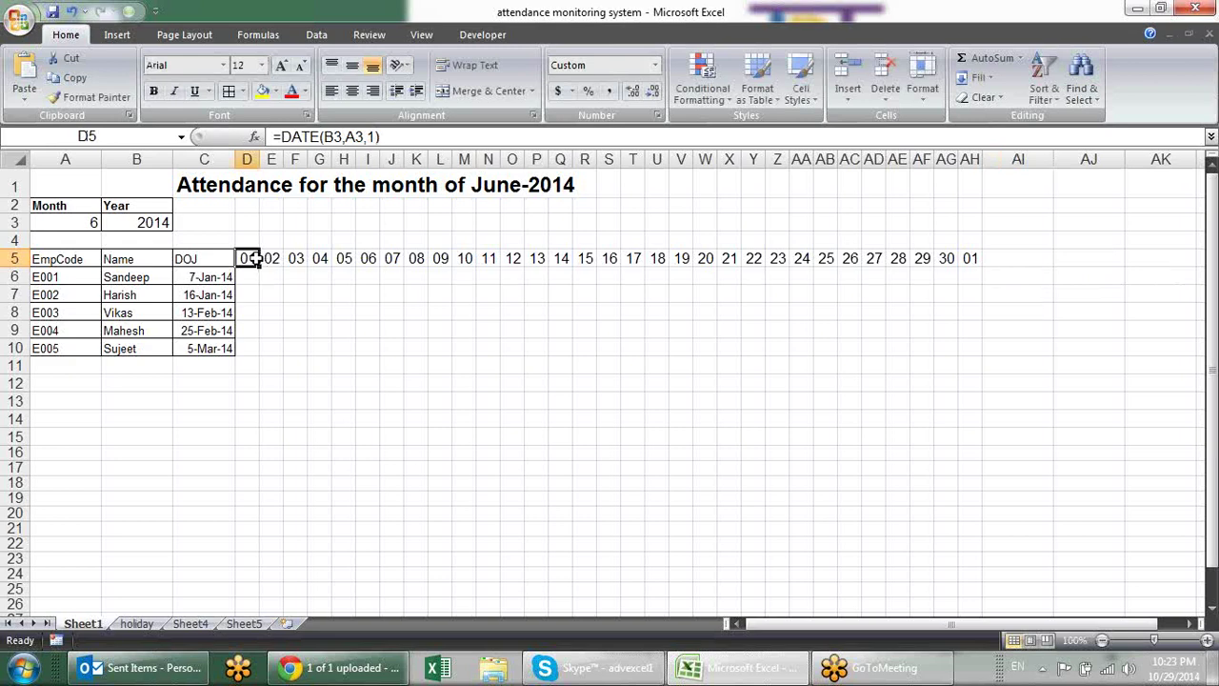
{"action": "left_click", "coordinate": [219, 182]}
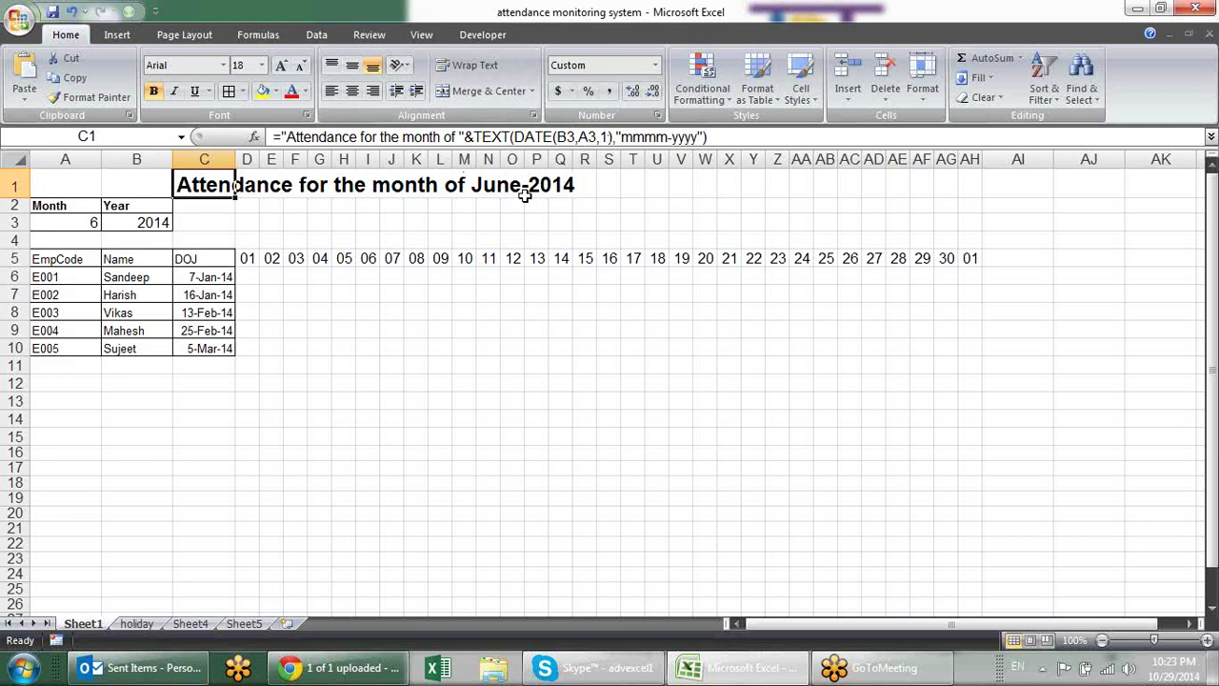
{"action": "left_click", "coordinate": [247, 258]}
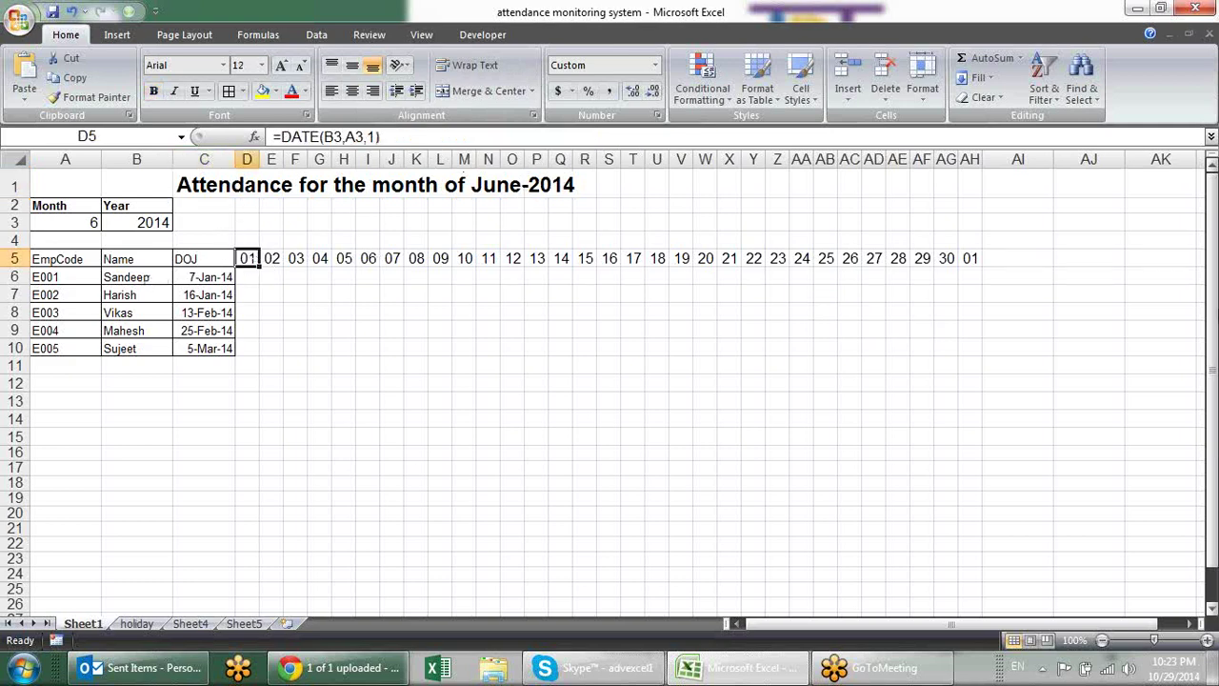
{"action": "left_click", "coordinate": [1005, 265]}
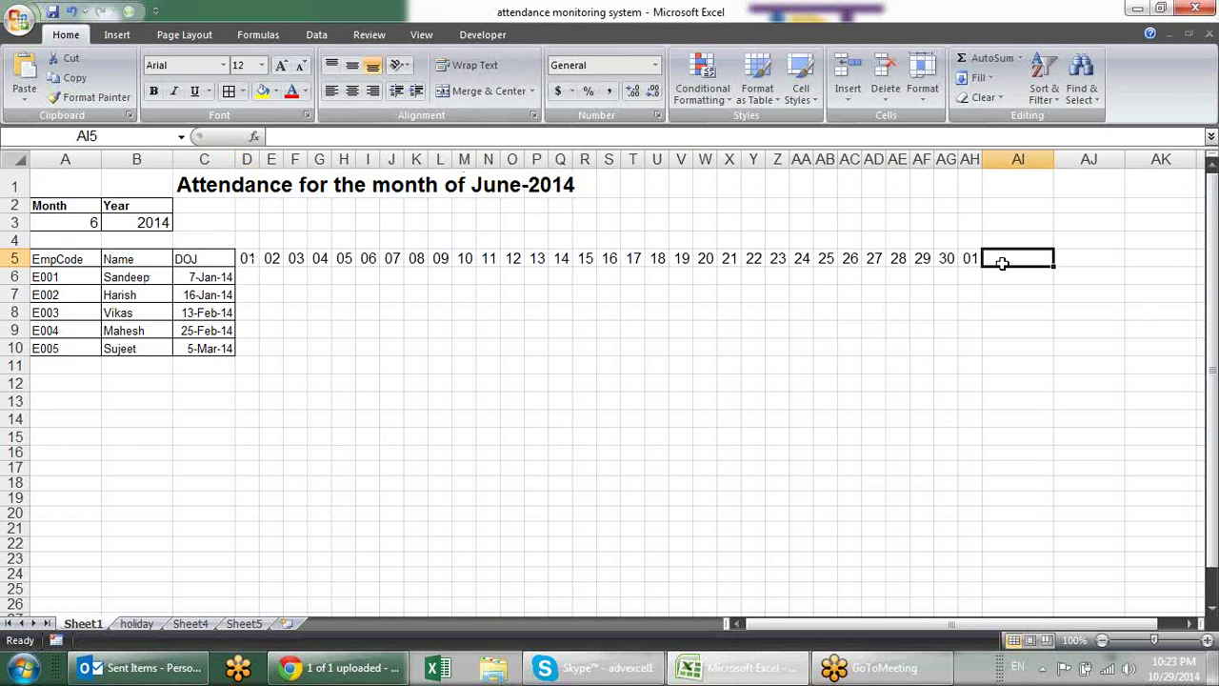
{"action": "type", "text": "=eom"}
{"action": "key", "text": "Tab"}
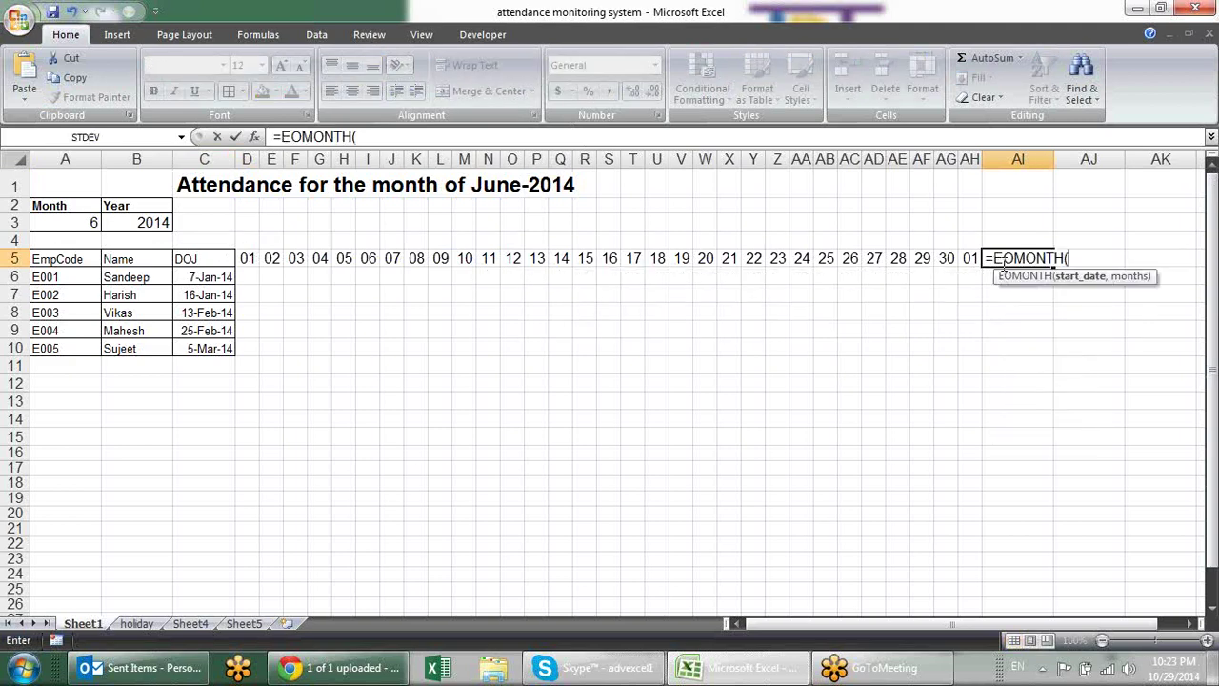
{"action": "left_click", "coordinate": [249, 259]}
{"action": "type", "text": ",0"}
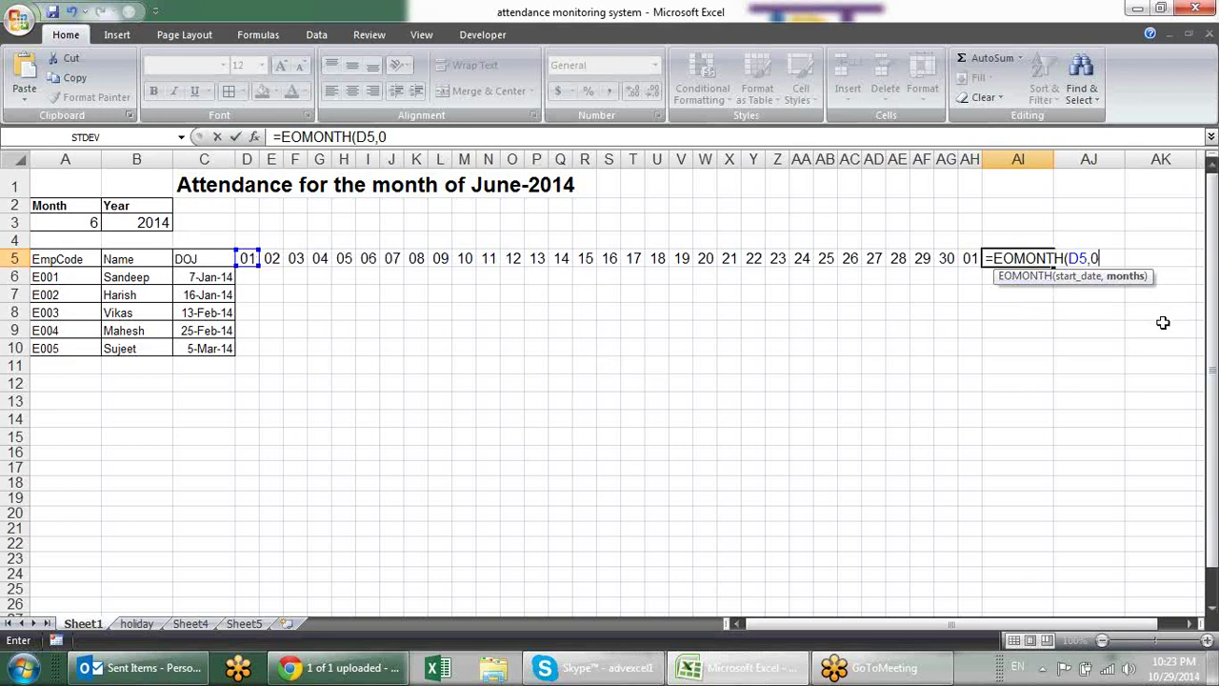
{"action": "key", "text": "Return"}
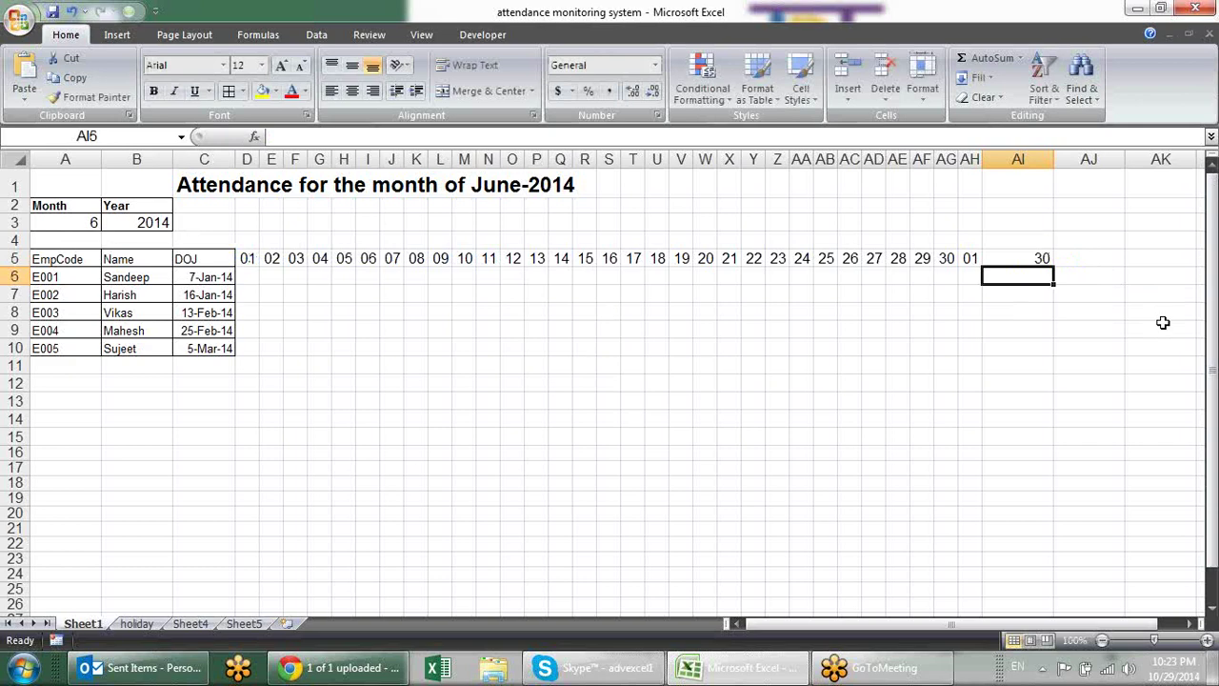
{"action": "key", "text": "Up"}
{"action": "key", "text": "Delete"}
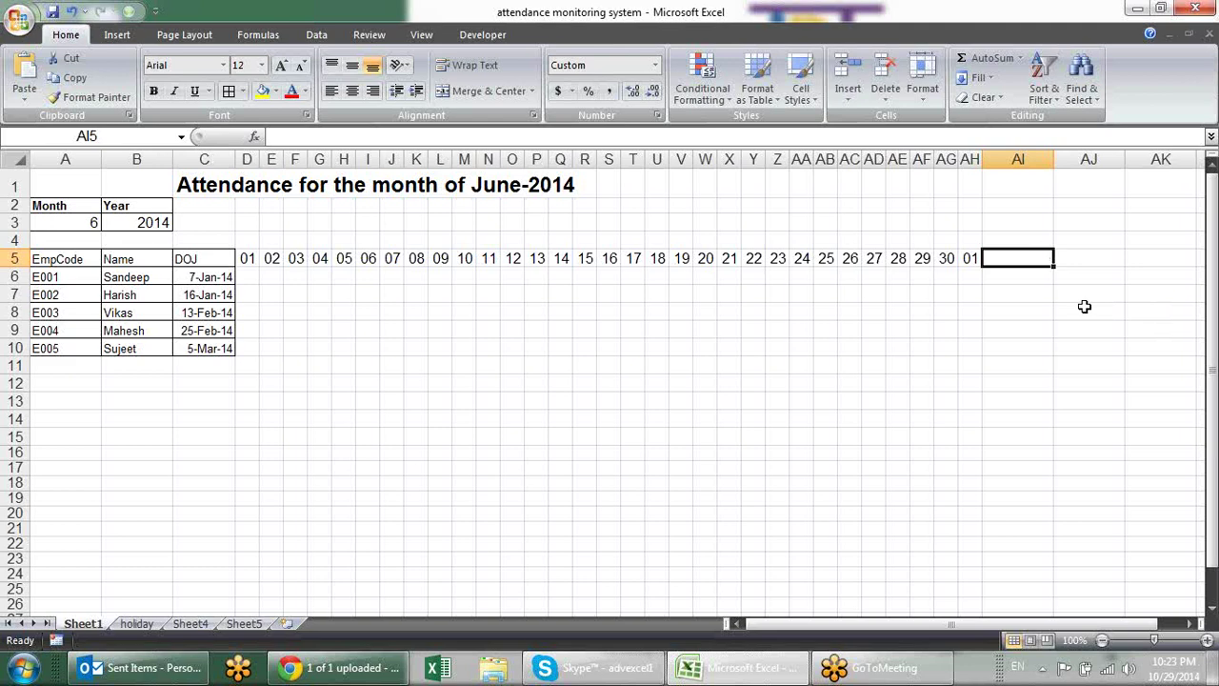
{"action": "key", "text": "ctrl+z"}
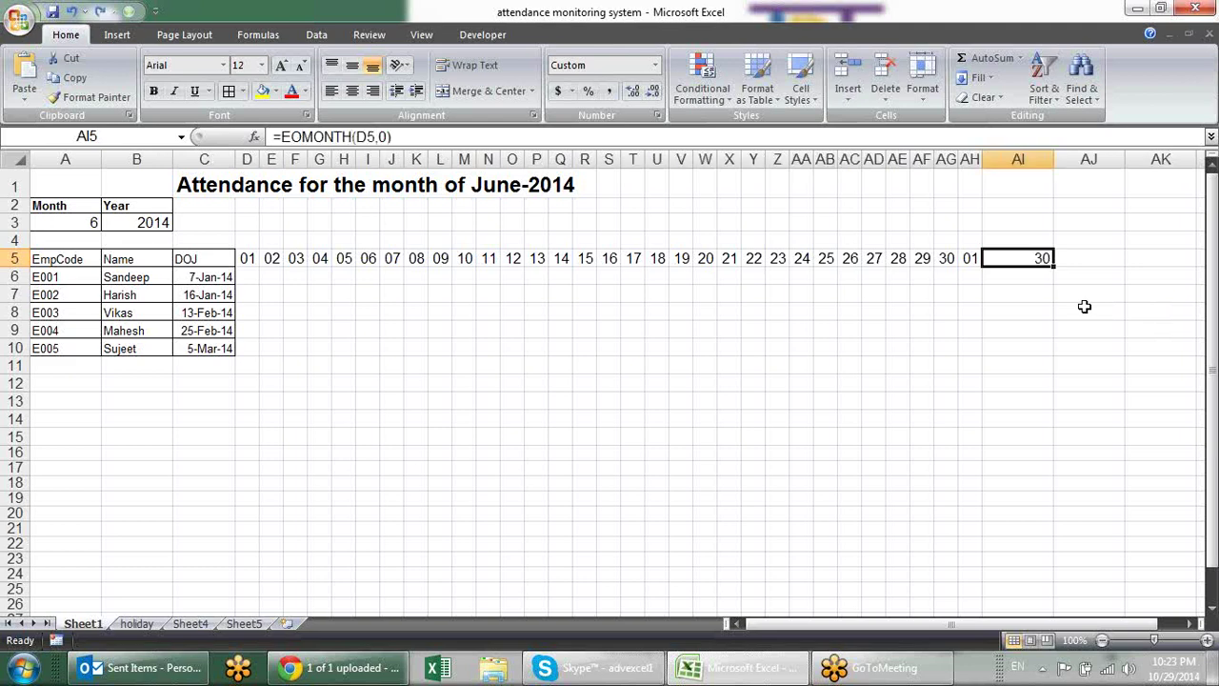
{"action": "key", "text": "ctrl+z"}
{"action": "key", "text": "Delete"}
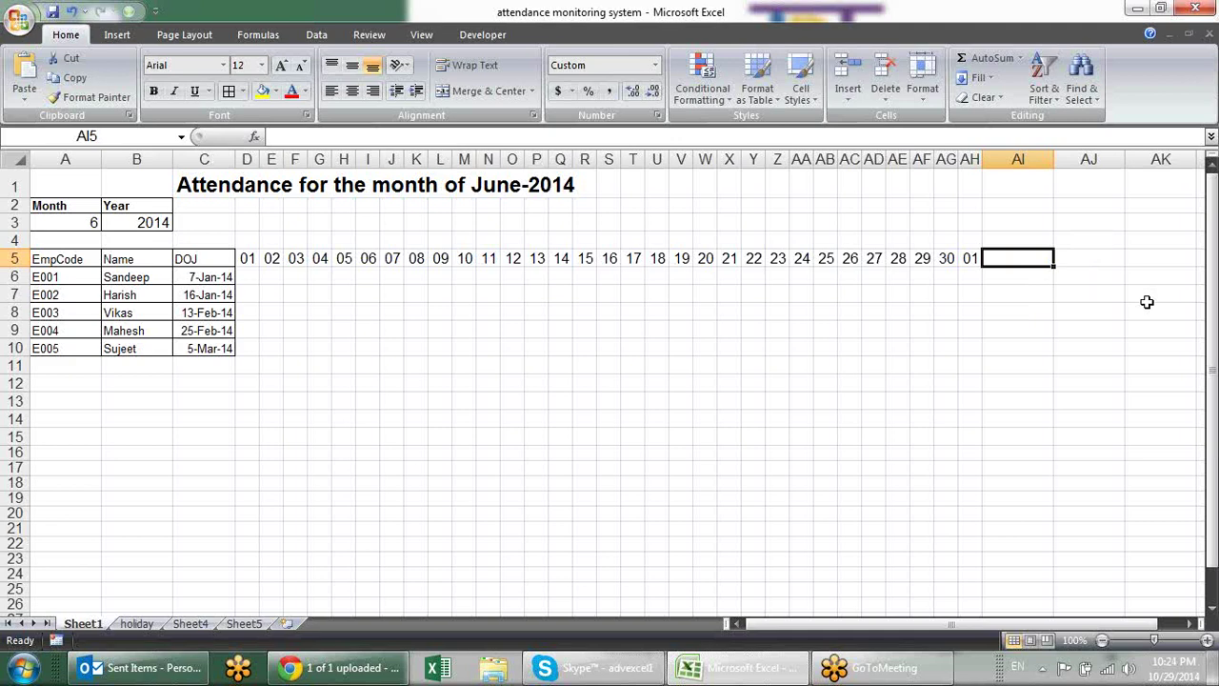
Start rewriting AF5 as an IF that compares the next day against EOMONTH(D5,0).
{"action": "left_click", "coordinate": [895, 260]}
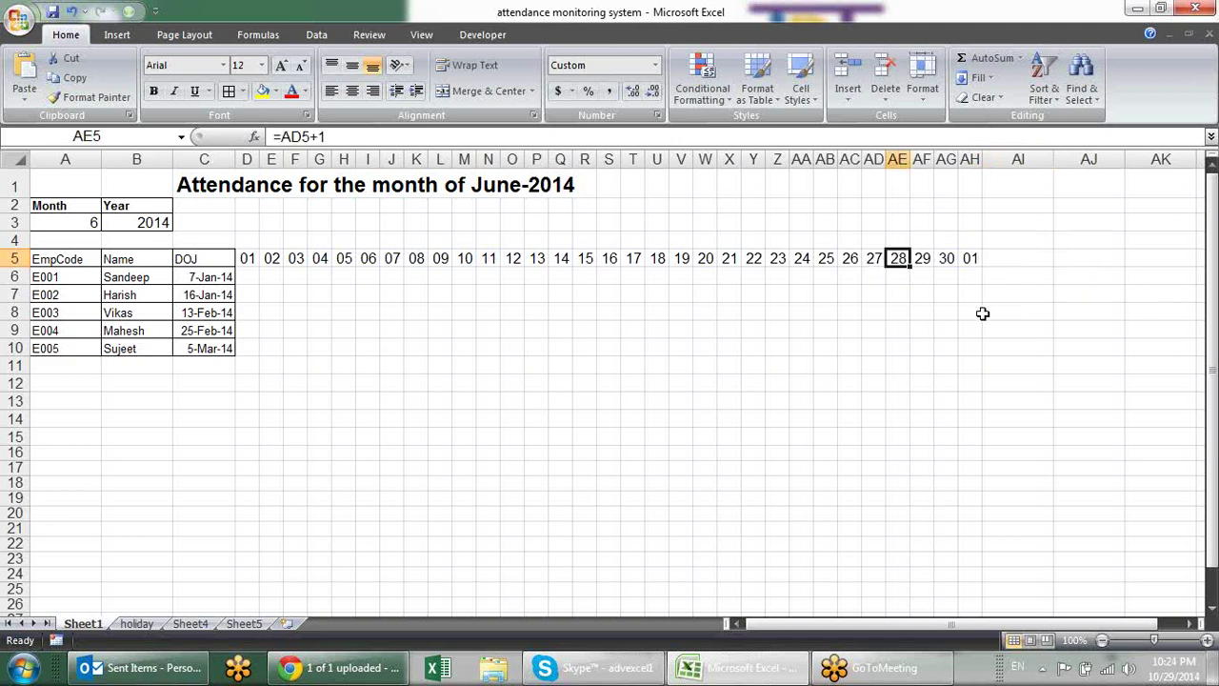
{"action": "left_click", "coordinate": [931, 258]}
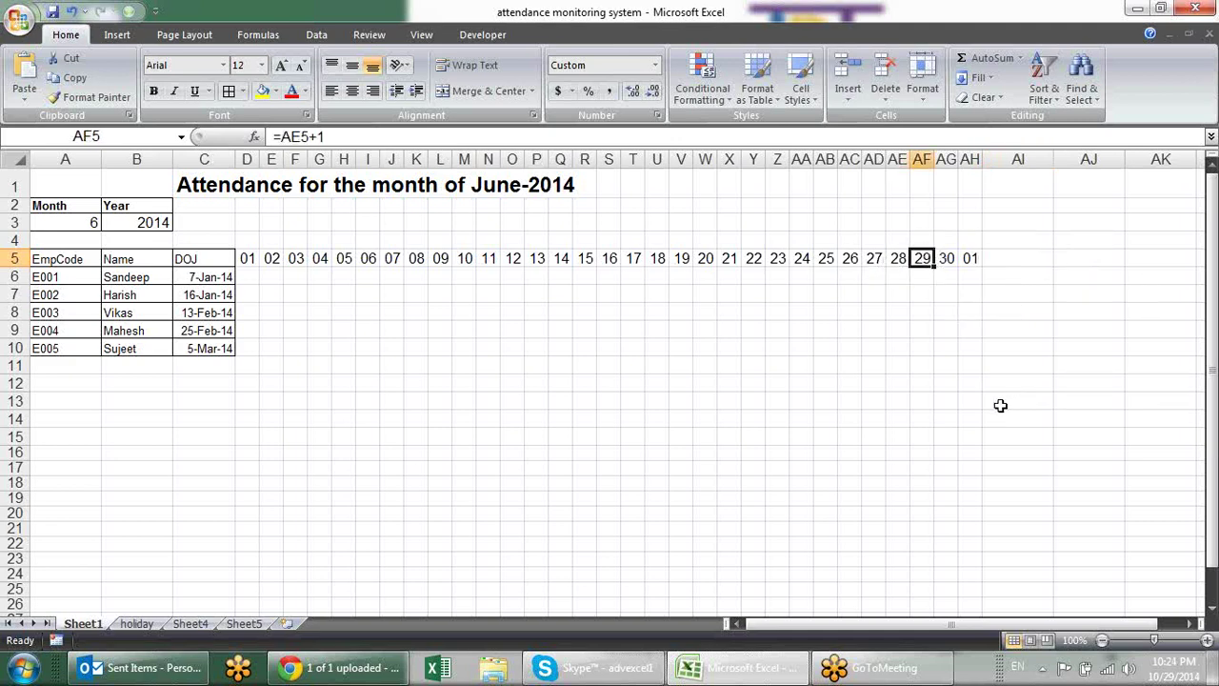
{"action": "key", "text": "F2"}
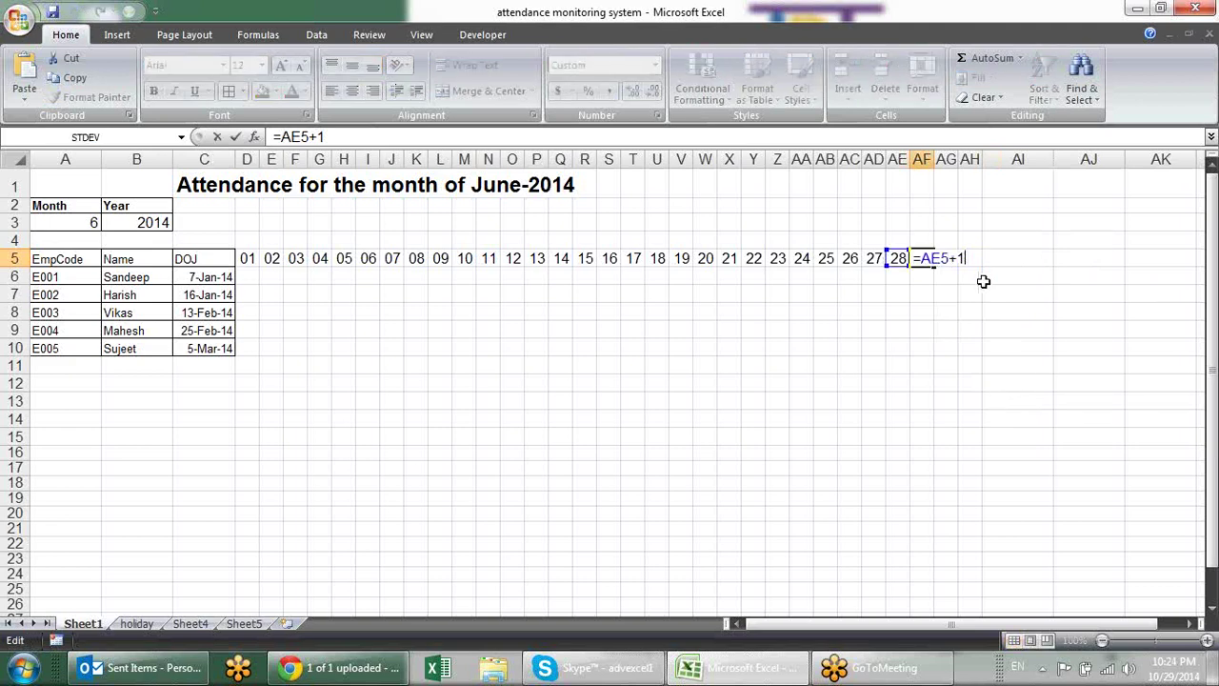
{"action": "type", "text": "IF("}
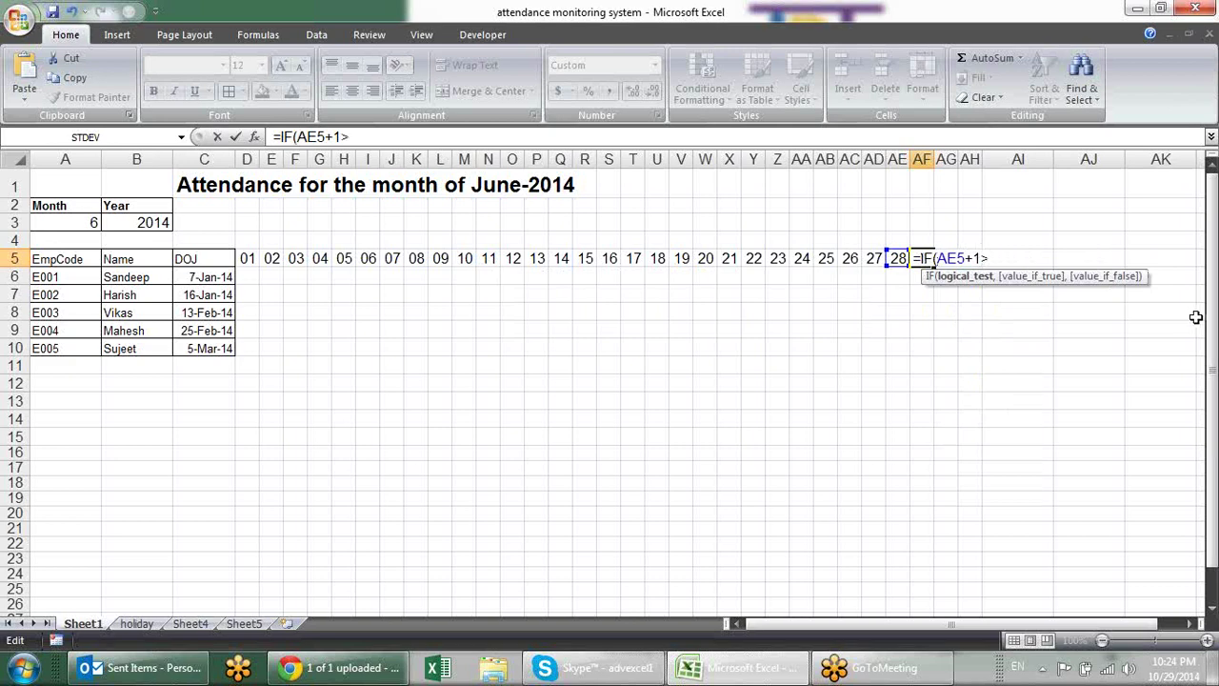
{"action": "type", "text": "eo"}
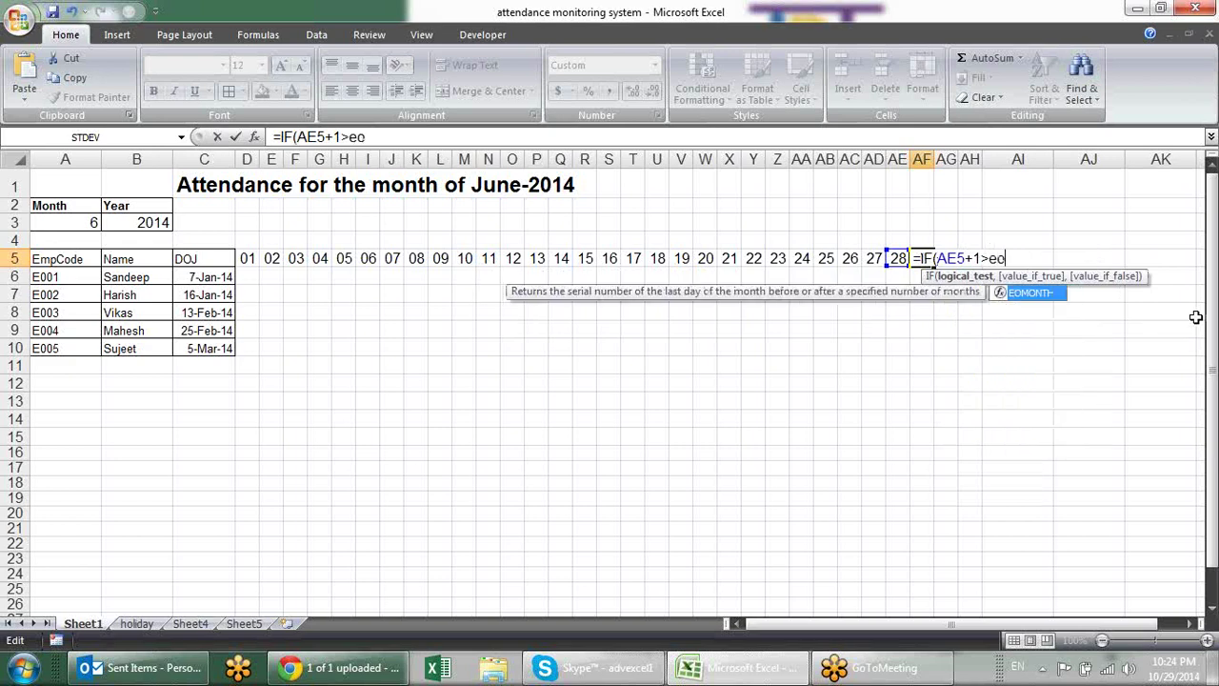
{"action": "key", "text": "Tab"}
{"action": "left_click", "coordinate": [246, 258]}
{"action": "type", "text": ",0)"}
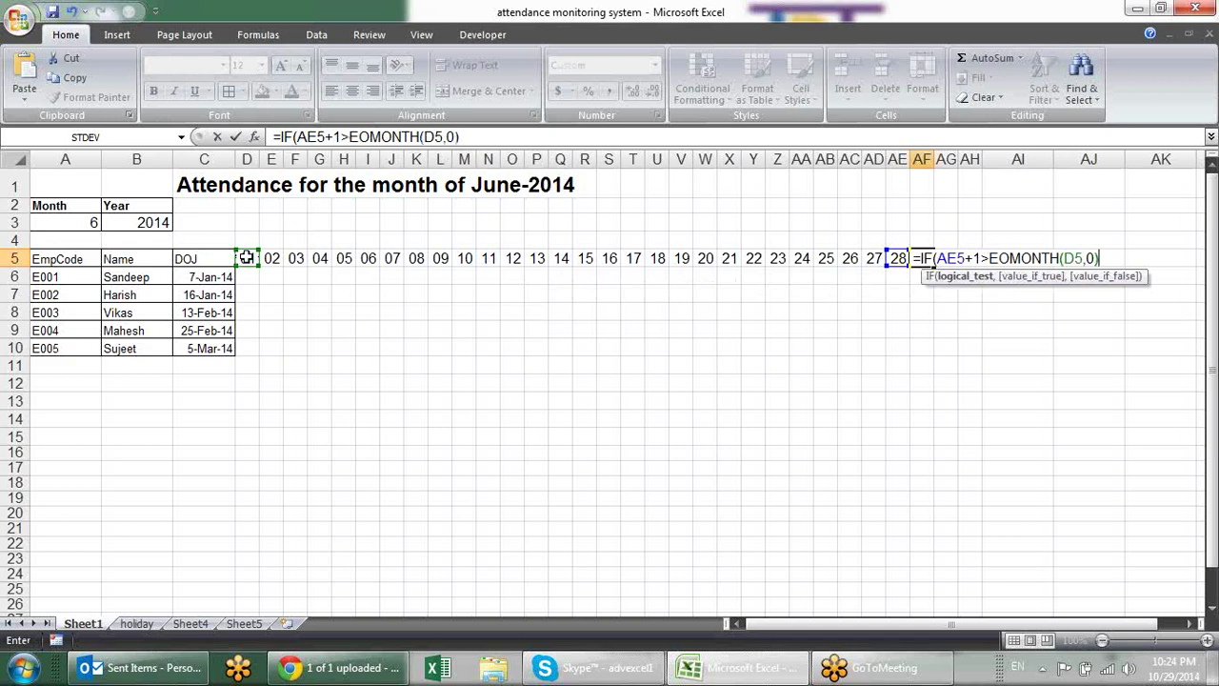
{"action": "type", "text": ","}
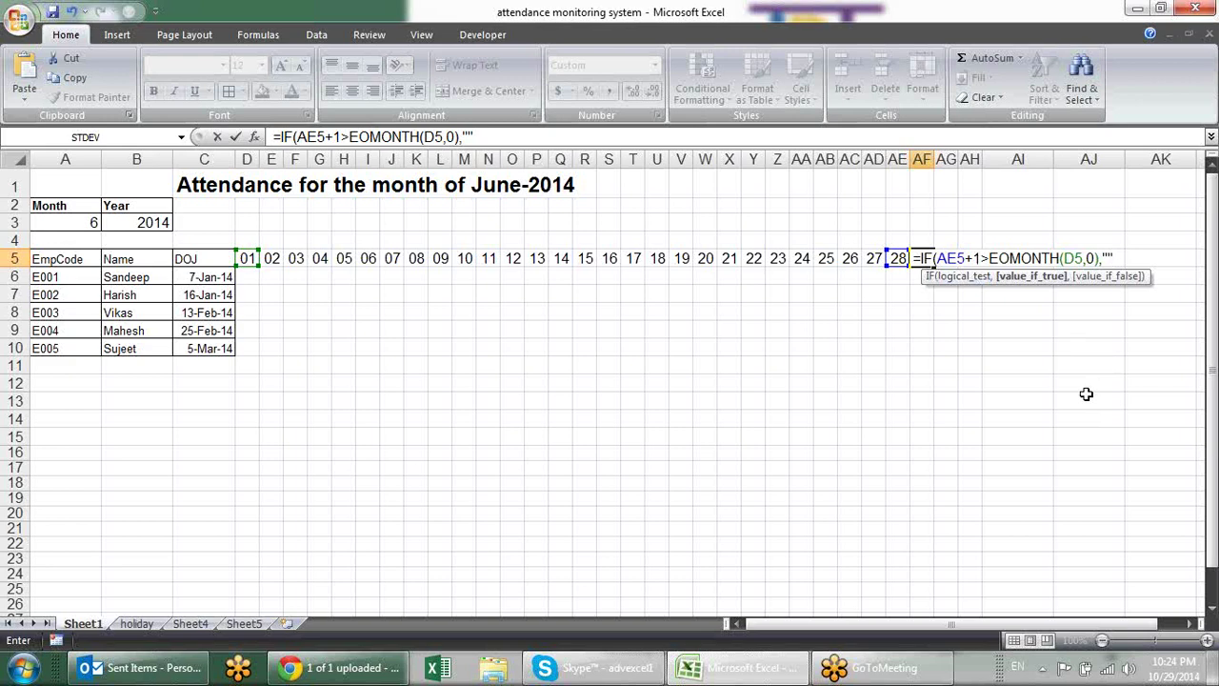
Finish AF5 as =IF(AE5+1>EOMONTH(D5,0),"",AE5+1), still showing 29.
{"action": "type", "text": ","}
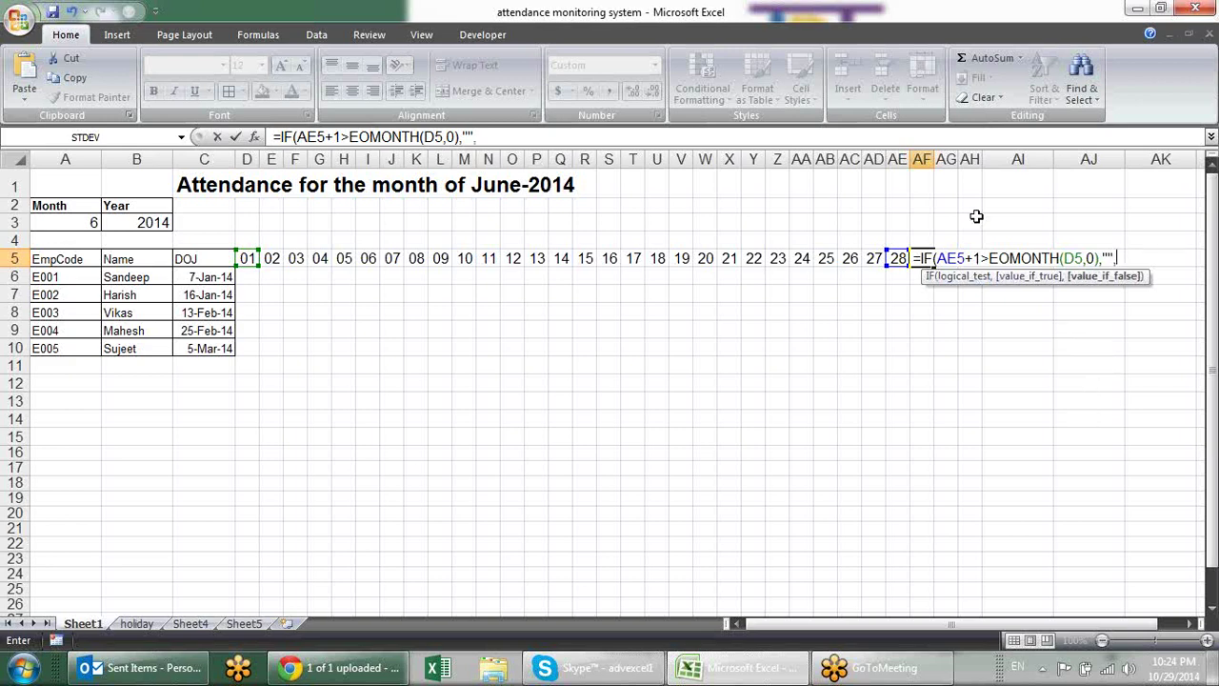
{"action": "left_click_drag", "start_coordinate": [980, 258], "coordinate": [939, 259]}
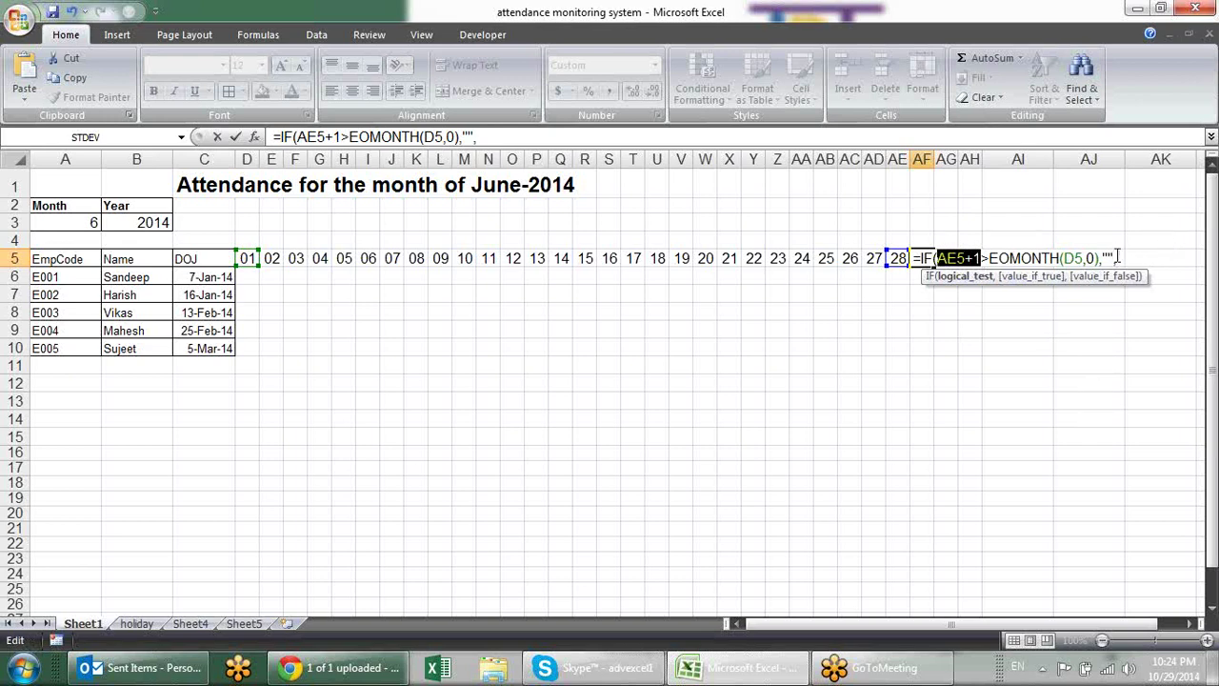
{"action": "left_click", "coordinate": [1119, 258]}
{"action": "key", "text": "ctrl+v"}
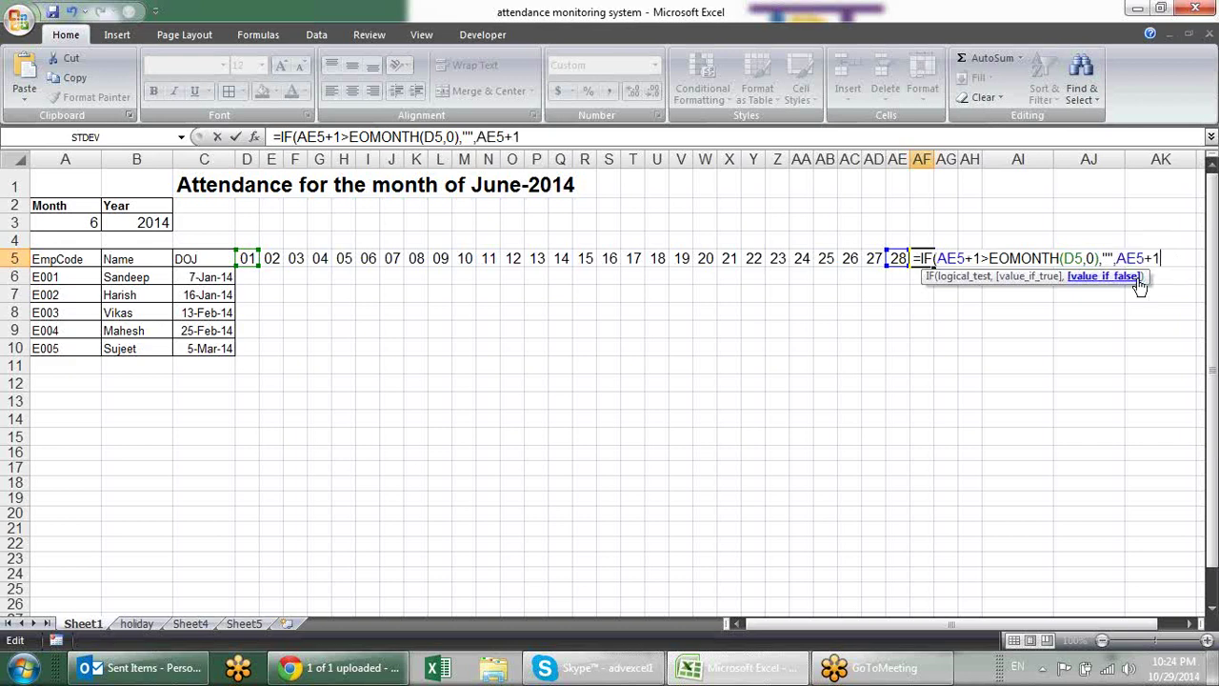
{"action": "type", "text": ")"}
{"action": "key", "text": "Return"}
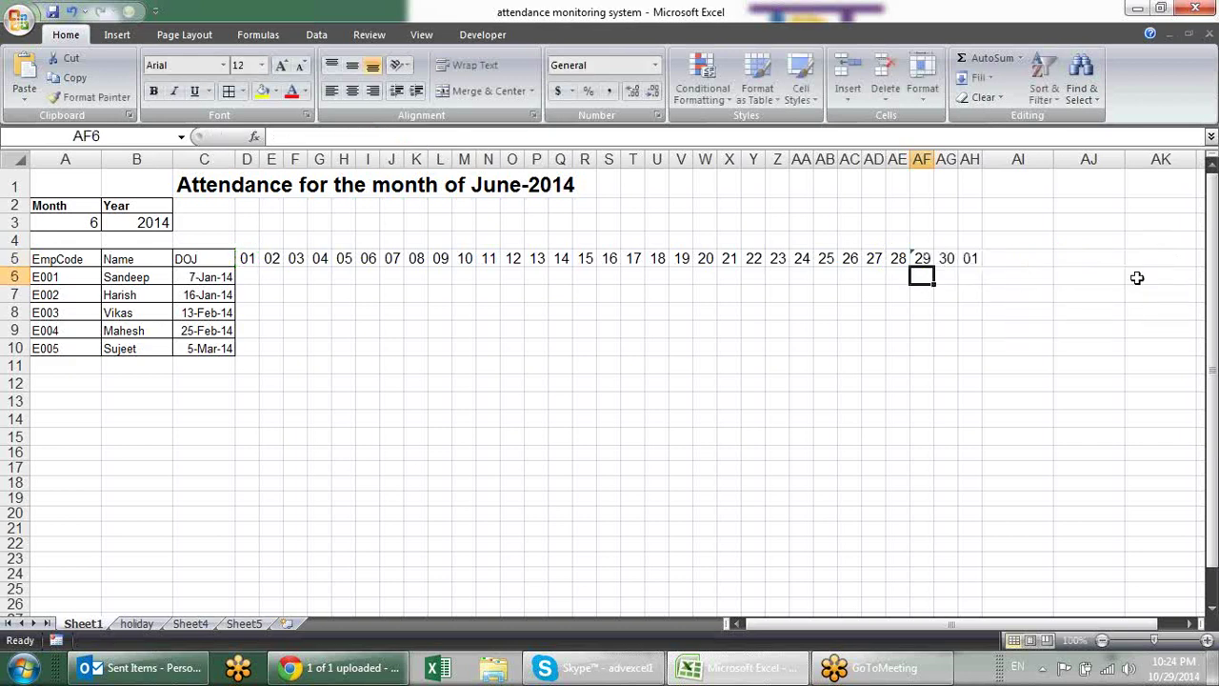
{"action": "key", "text": "Up"}
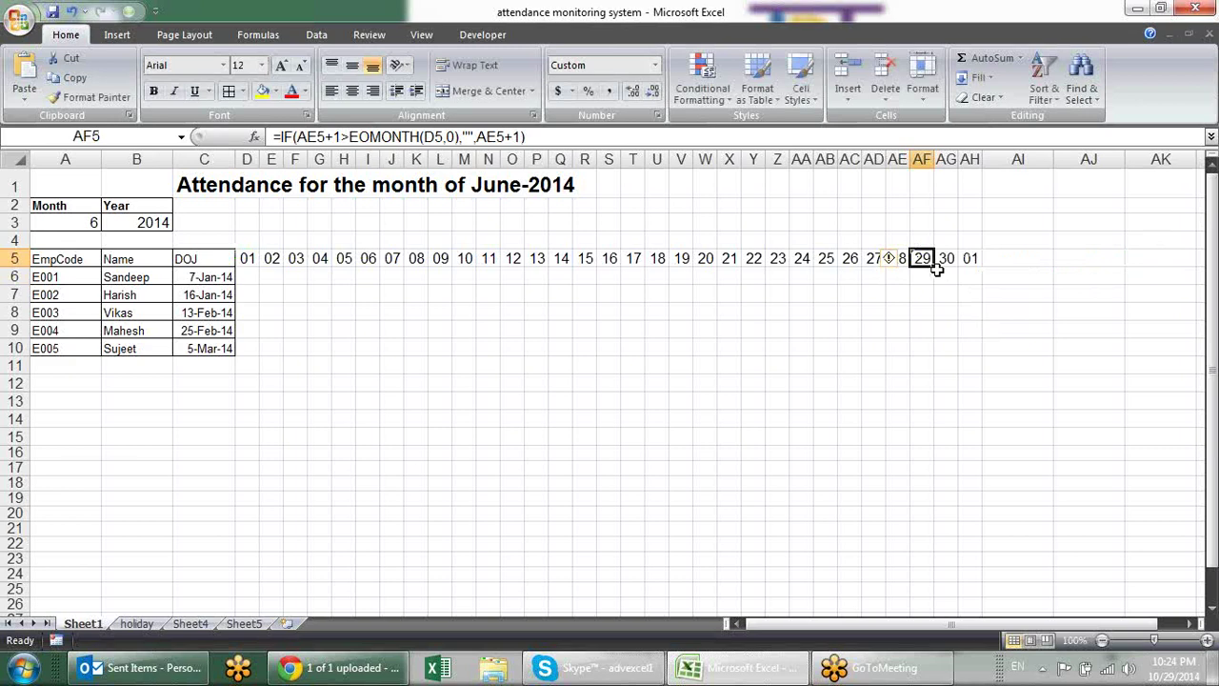
Copy AF5's end-of-month formula across to AG5 and AH5.
{"action": "left_click_drag", "start_coordinate": [934, 267], "coordinate": [982, 269]}
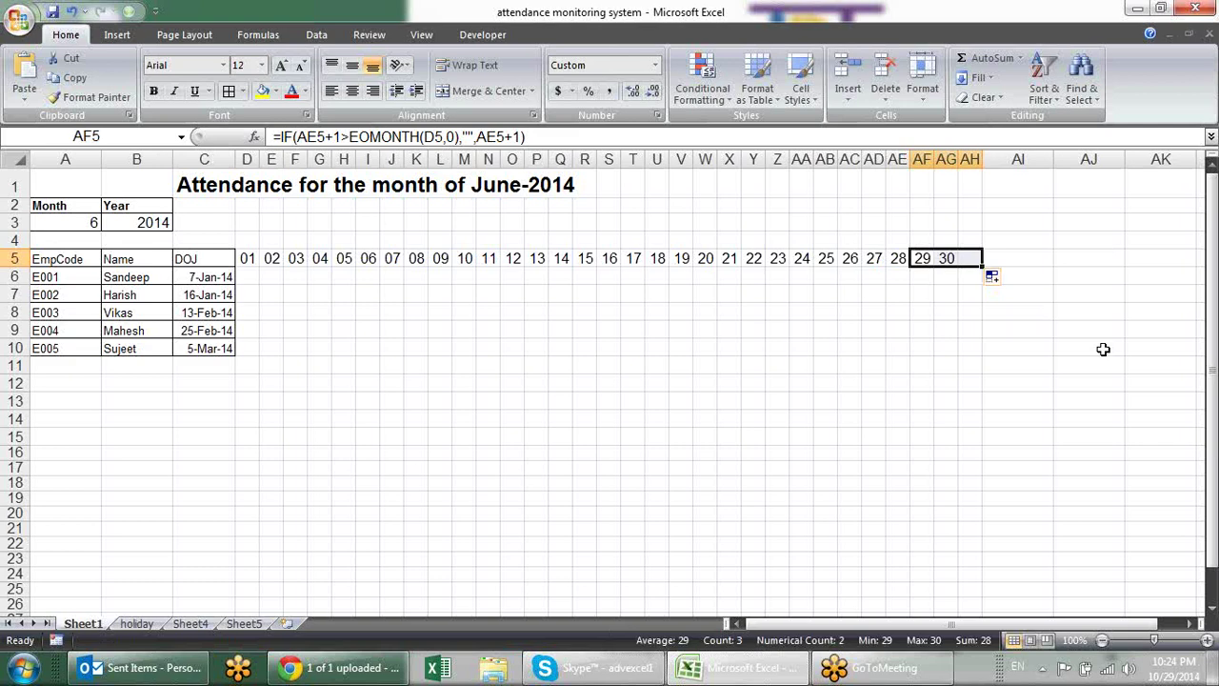
{"action": "left_click", "coordinate": [939, 257]}
{"action": "left_click", "coordinate": [963, 257]}
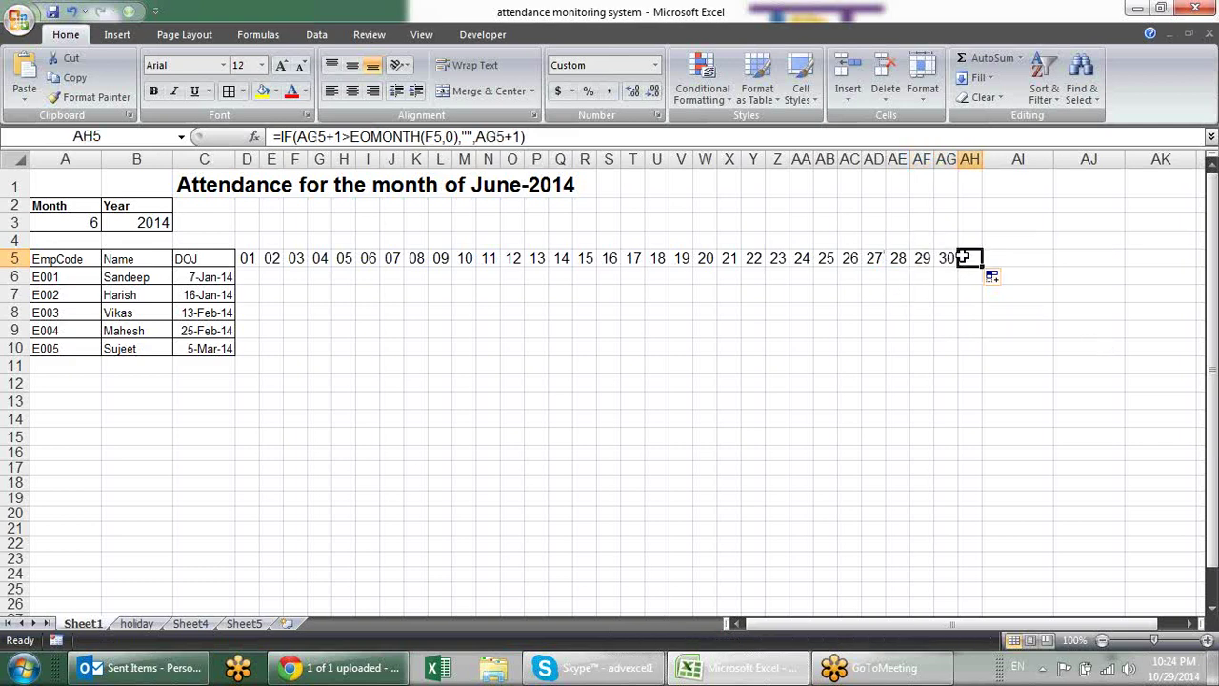
Switch the month in A3 to 7, then to 2, showing February-2014.
{"action": "left_click", "coordinate": [62, 221]}
{"action": "left_click", "coordinate": [109, 222]}
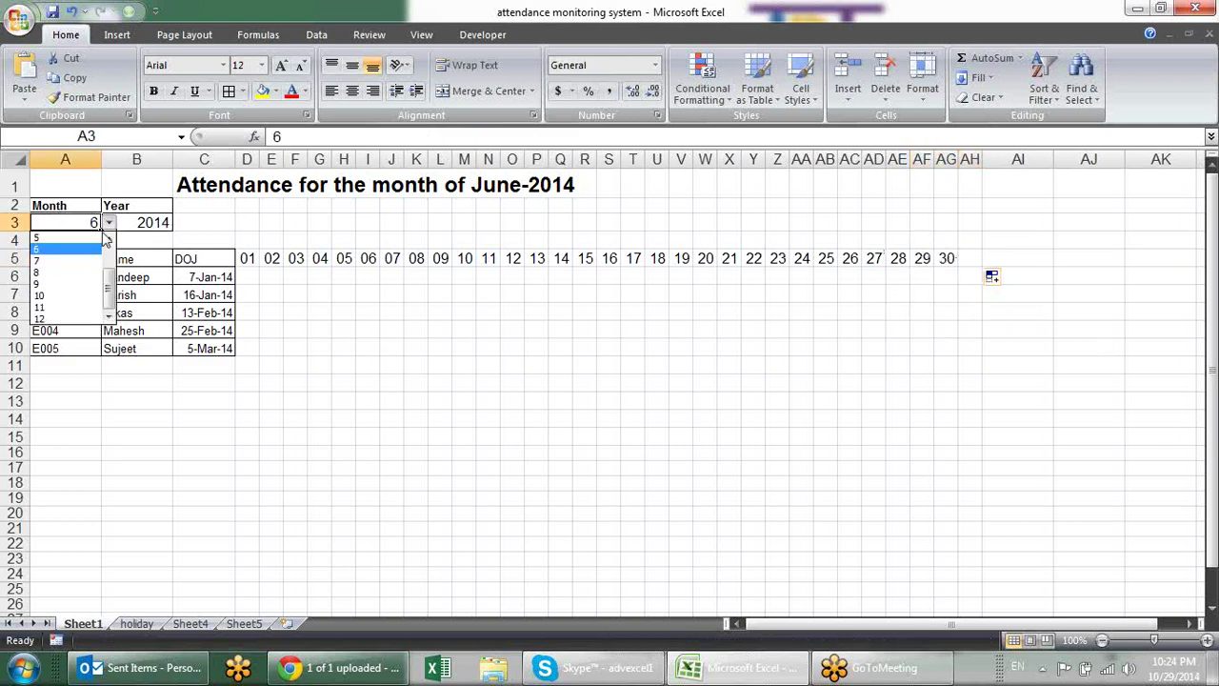
{"action": "left_click", "coordinate": [67, 260]}
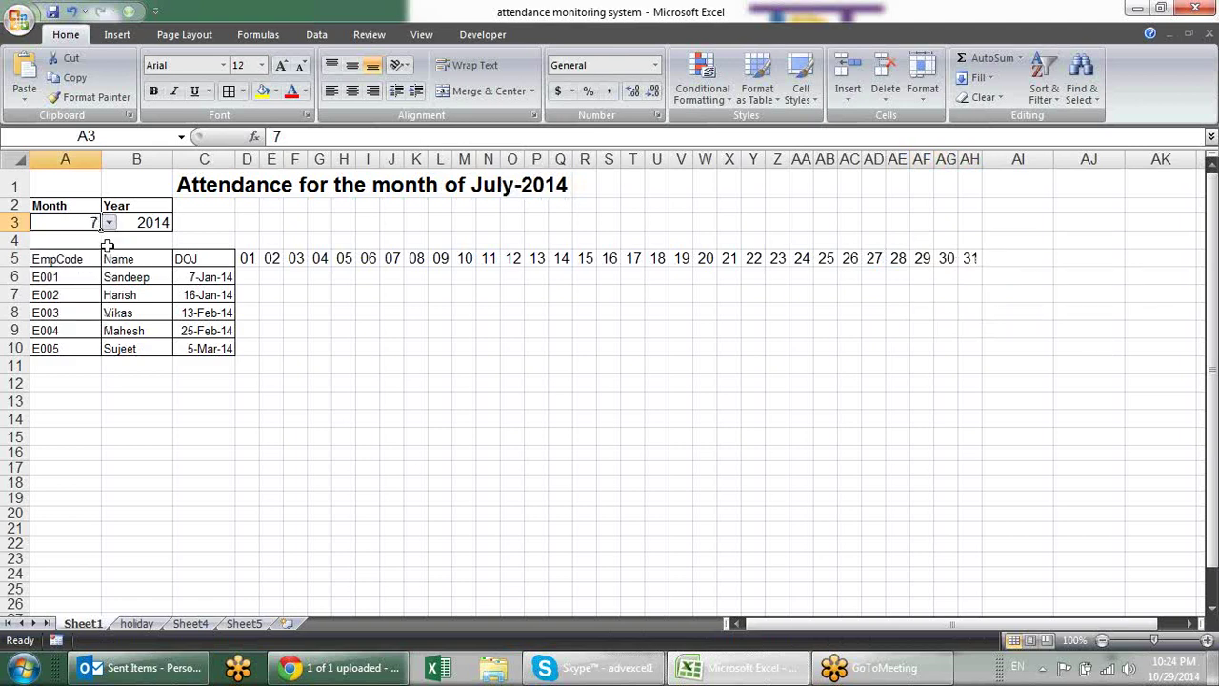
{"action": "left_click", "coordinate": [108, 222]}
{"action": "left_click_drag", "start_coordinate": [109, 265], "coordinate": [108, 243]}
{"action": "left_click", "coordinate": [86, 250]}
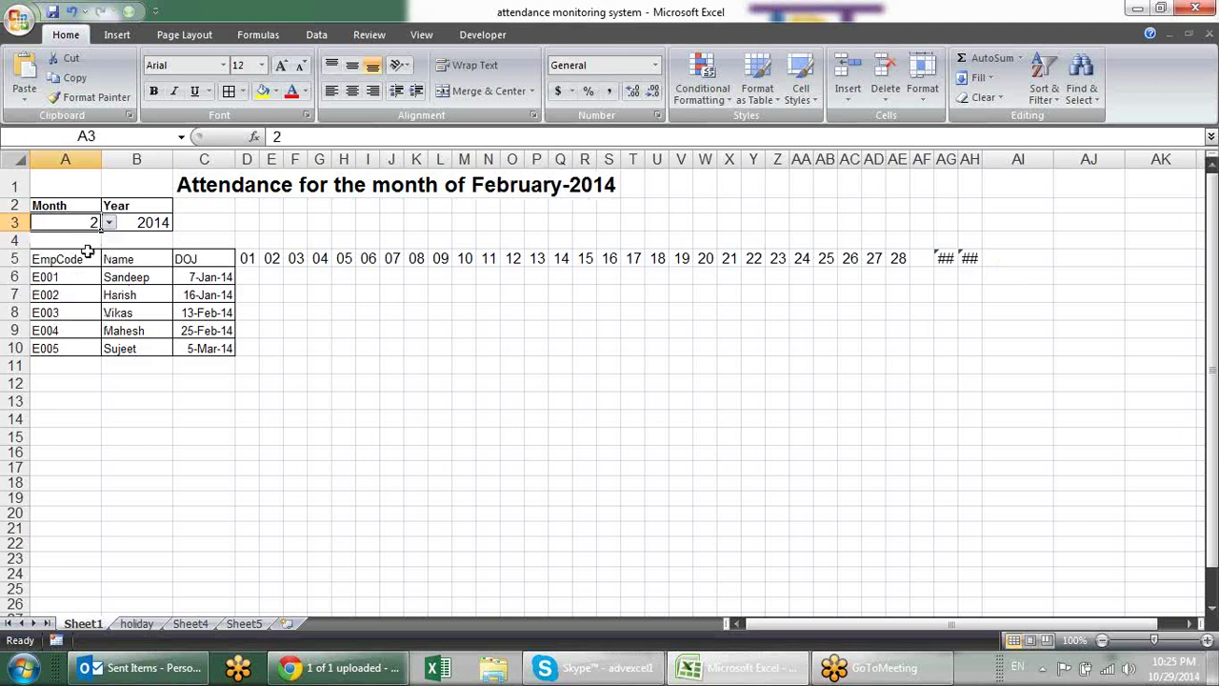
Widen column AG to reveal AG5's #VALUE! error and compare its formula with AF5's.
{"action": "left_click", "coordinate": [946, 258]}
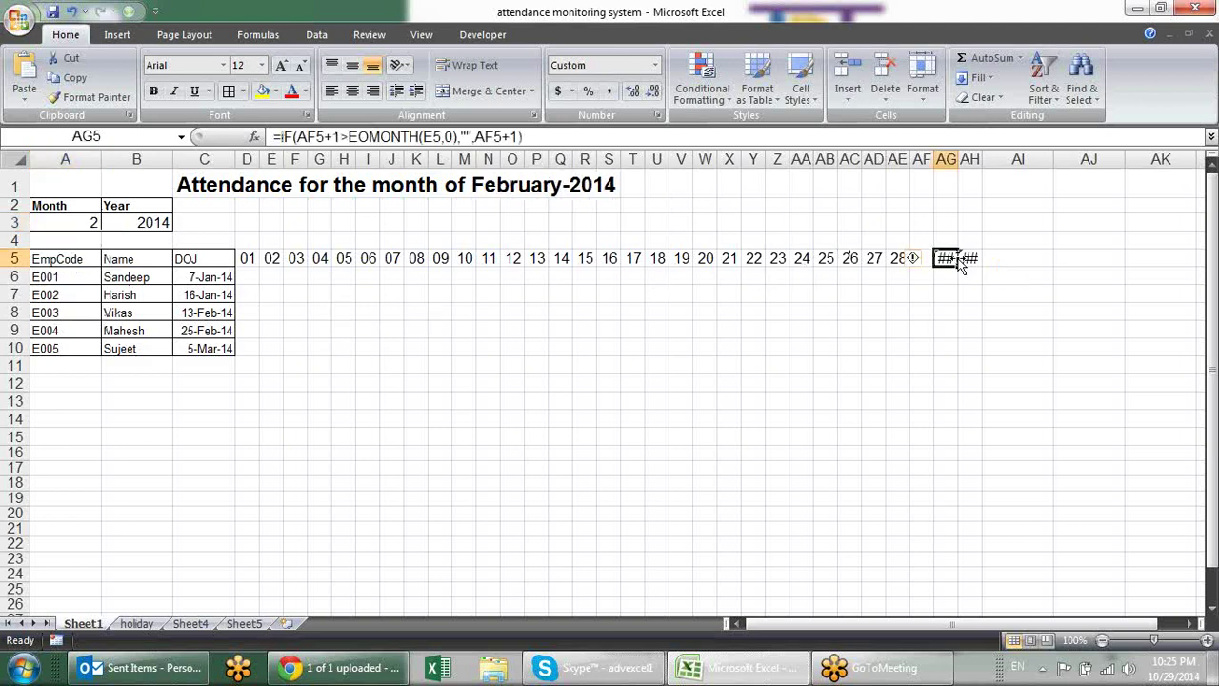
{"action": "left_click", "coordinate": [968, 258]}
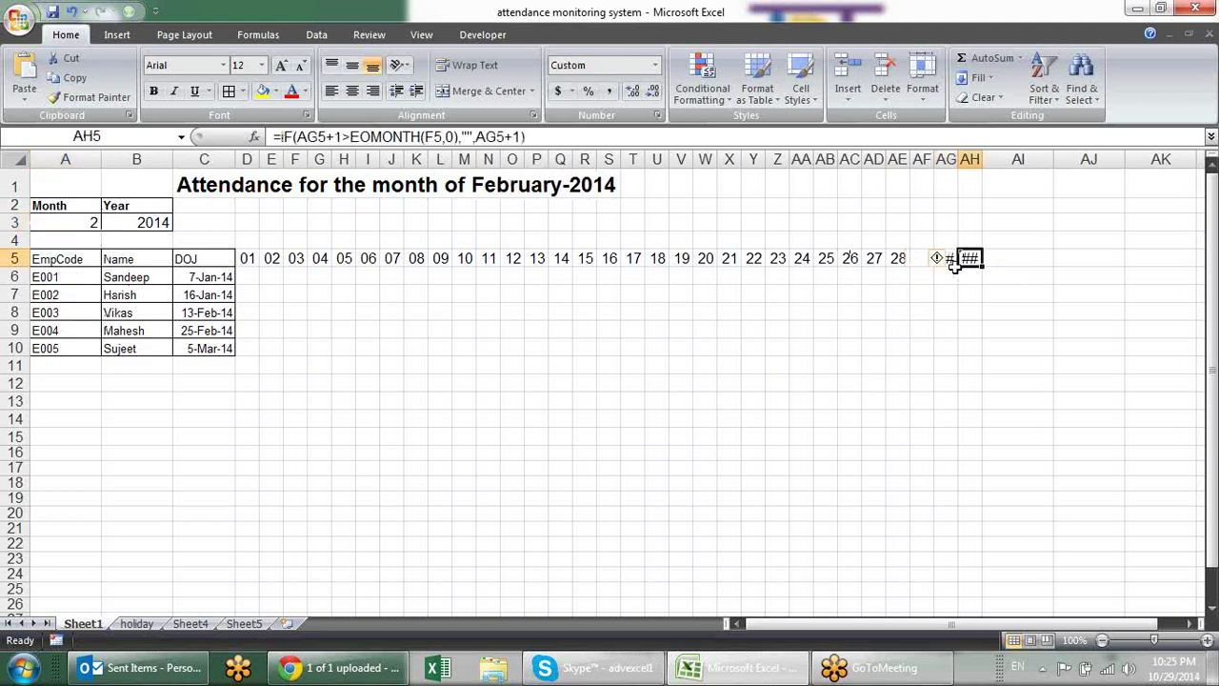
{"action": "left_click", "coordinate": [943, 258]}
{"action": "left_click_drag", "start_coordinate": [958, 159], "coordinate": [1040, 159]}
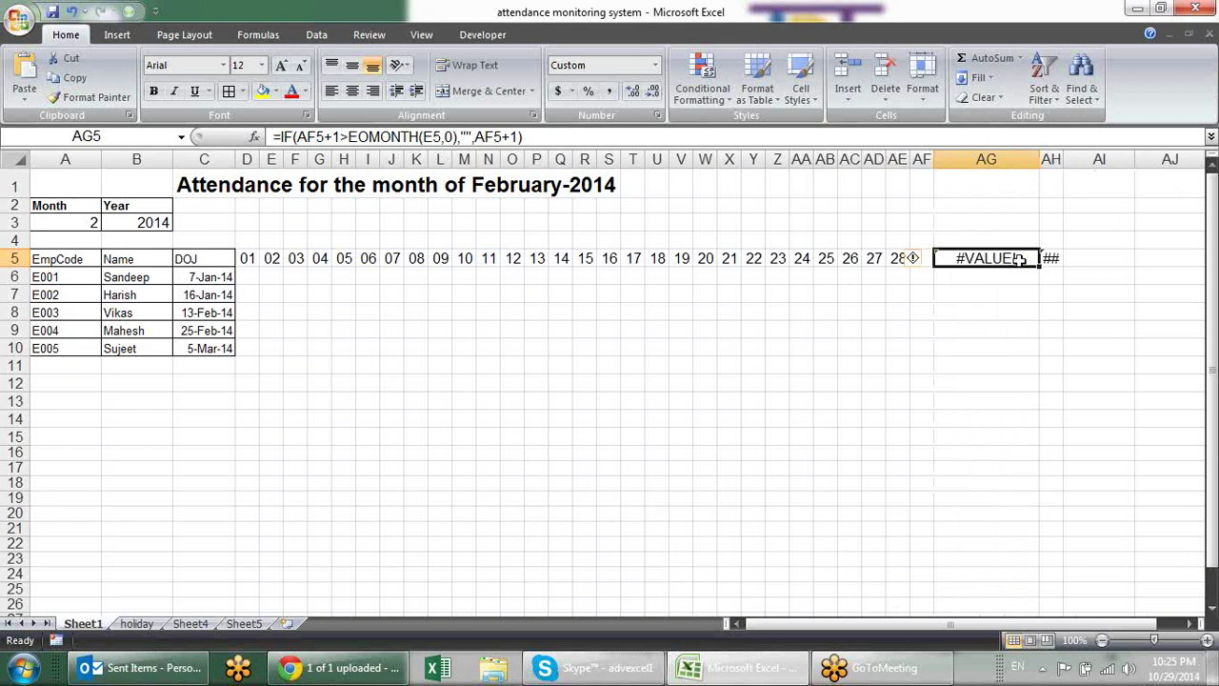
{"action": "left_click", "coordinate": [972, 288]}
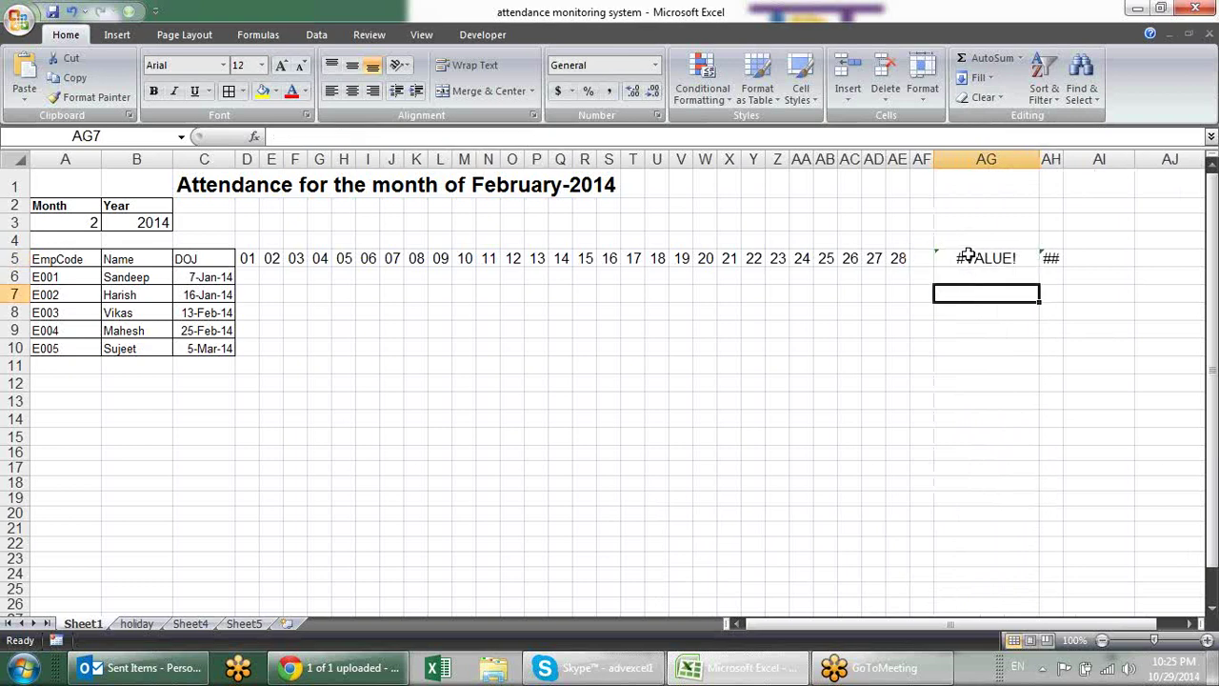
{"action": "left_click", "coordinate": [966, 255]}
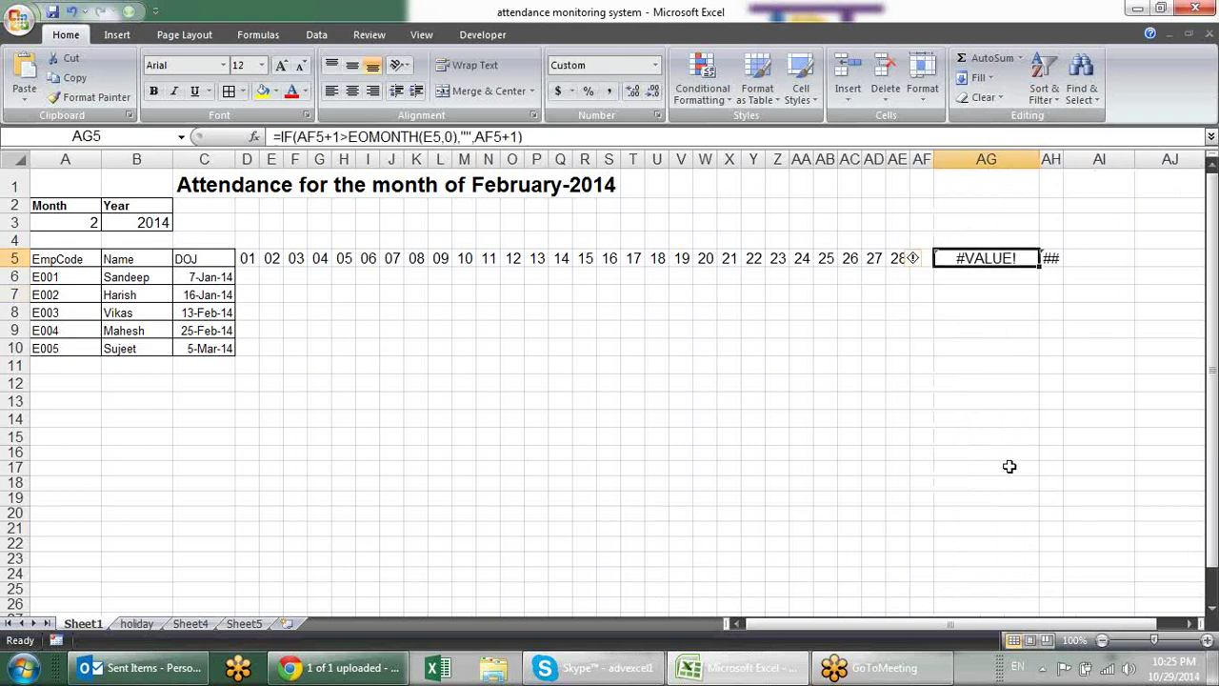
{"action": "left_click", "coordinate": [924, 328]}
{"action": "left_click", "coordinate": [922, 258]}
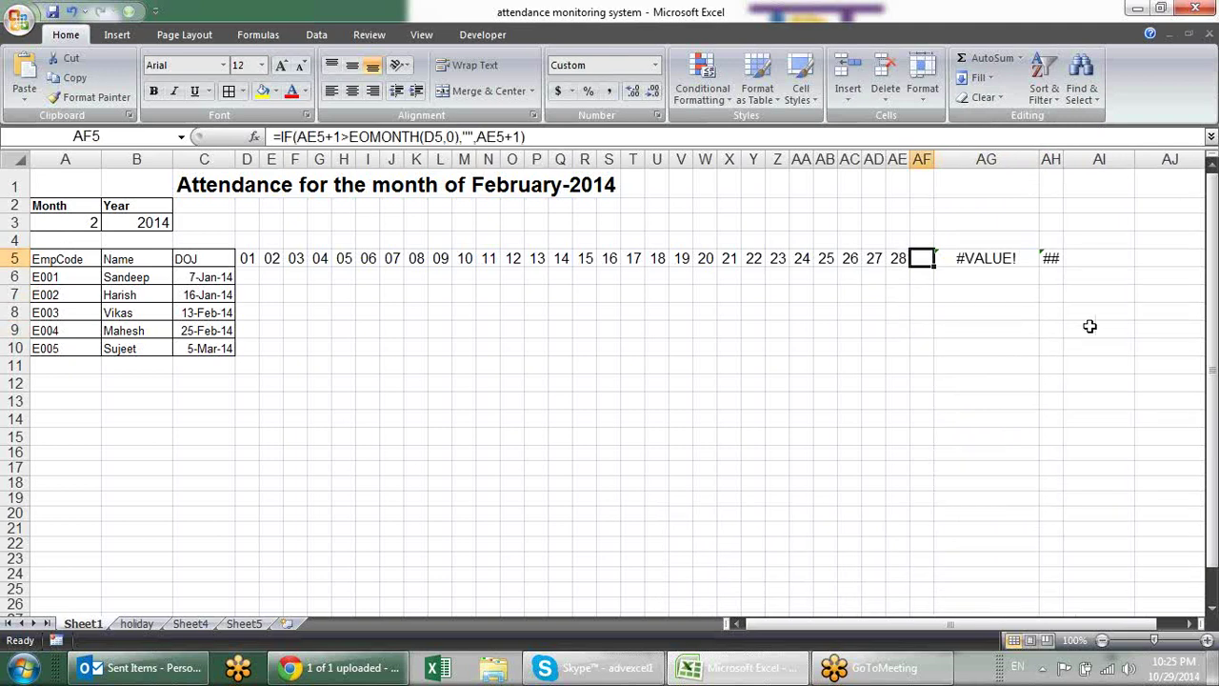
{"action": "double_click", "coordinate": [1006, 255]}
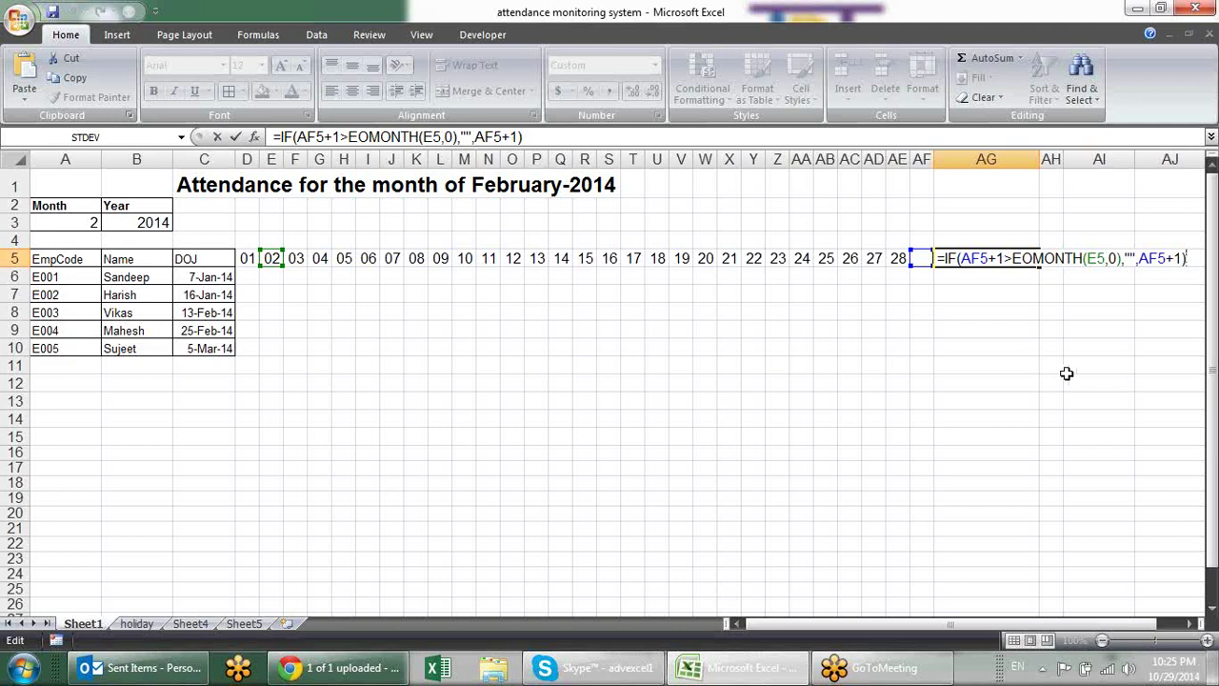
{"action": "key", "text": "ctrl+Return"}
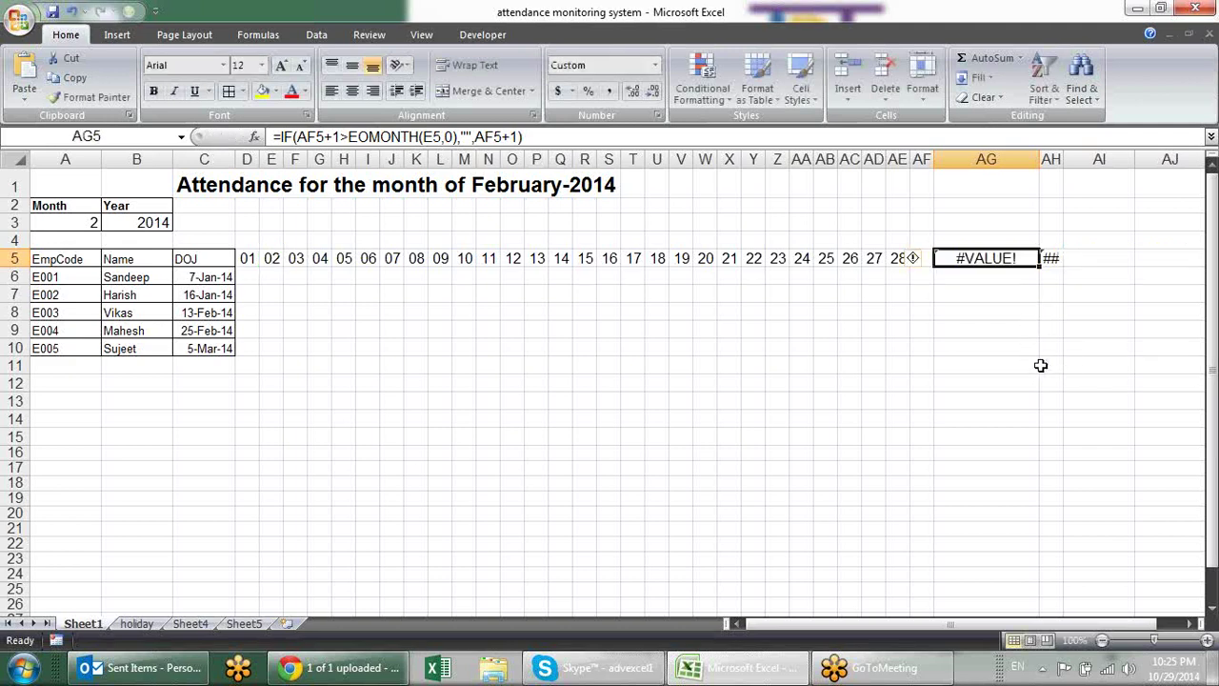
Wrap AG5's day formula in IFERROR with an empty-string fallback so the cell shows blank.
{"action": "key", "text": "F2"}
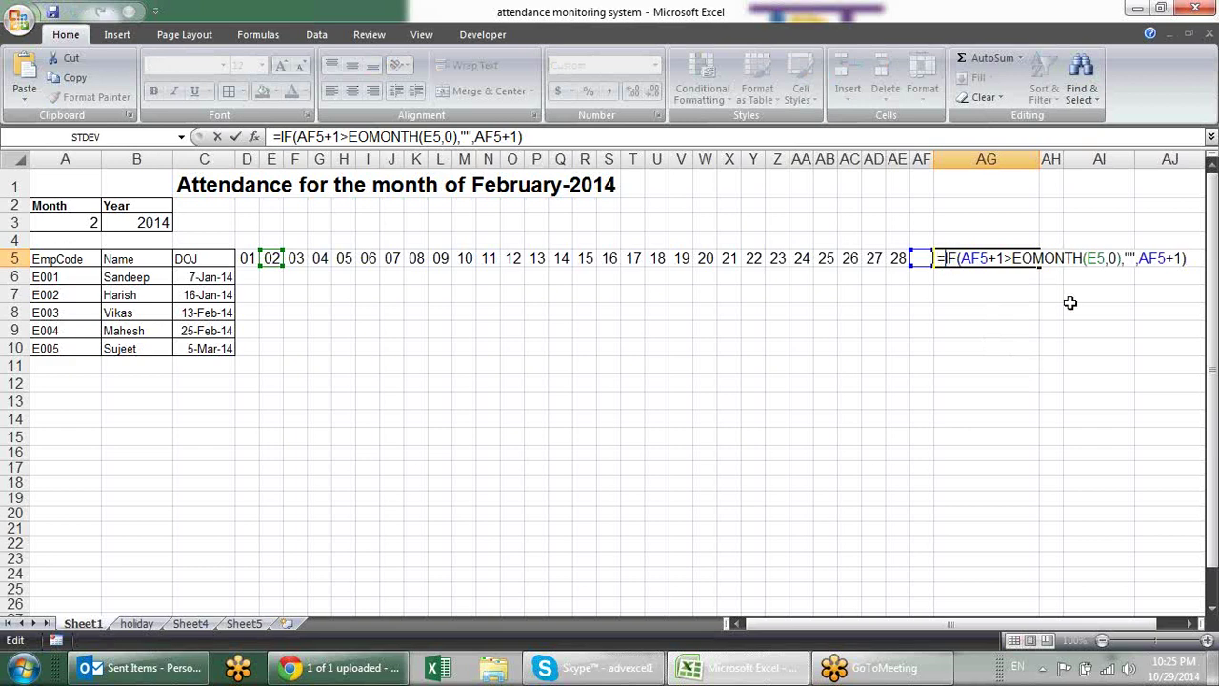
{"action": "type", "text": "i"}
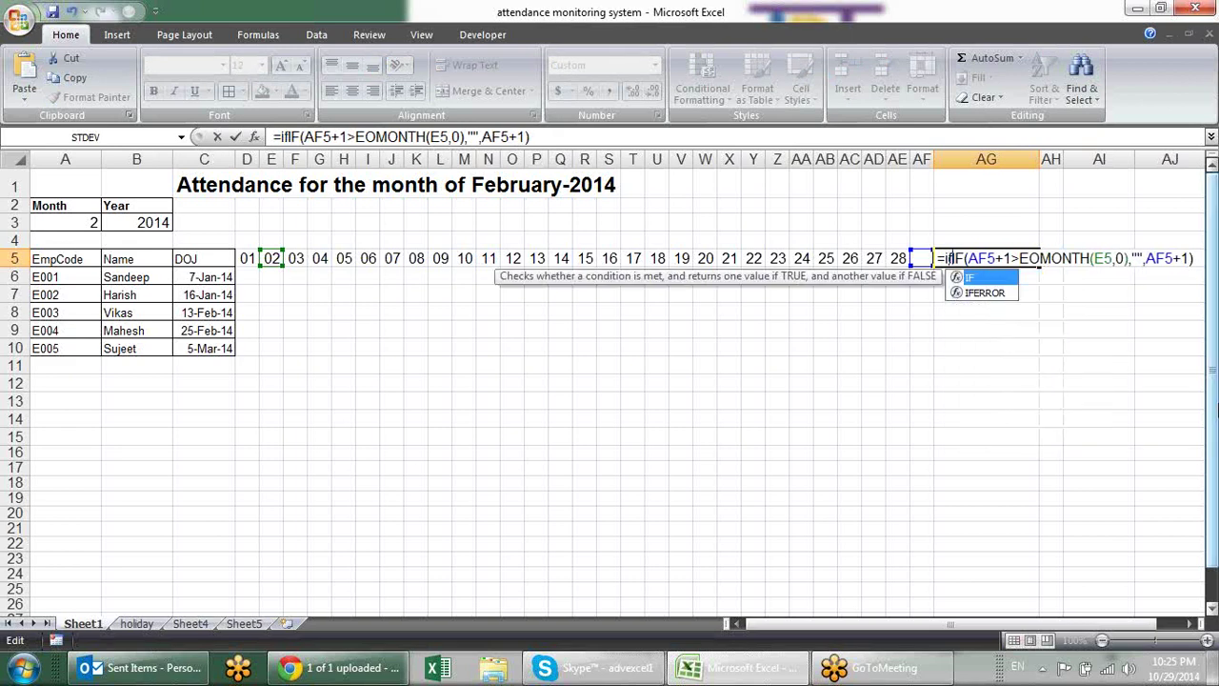
{"action": "key", "text": "Down"}
{"action": "key", "text": "Tab"}
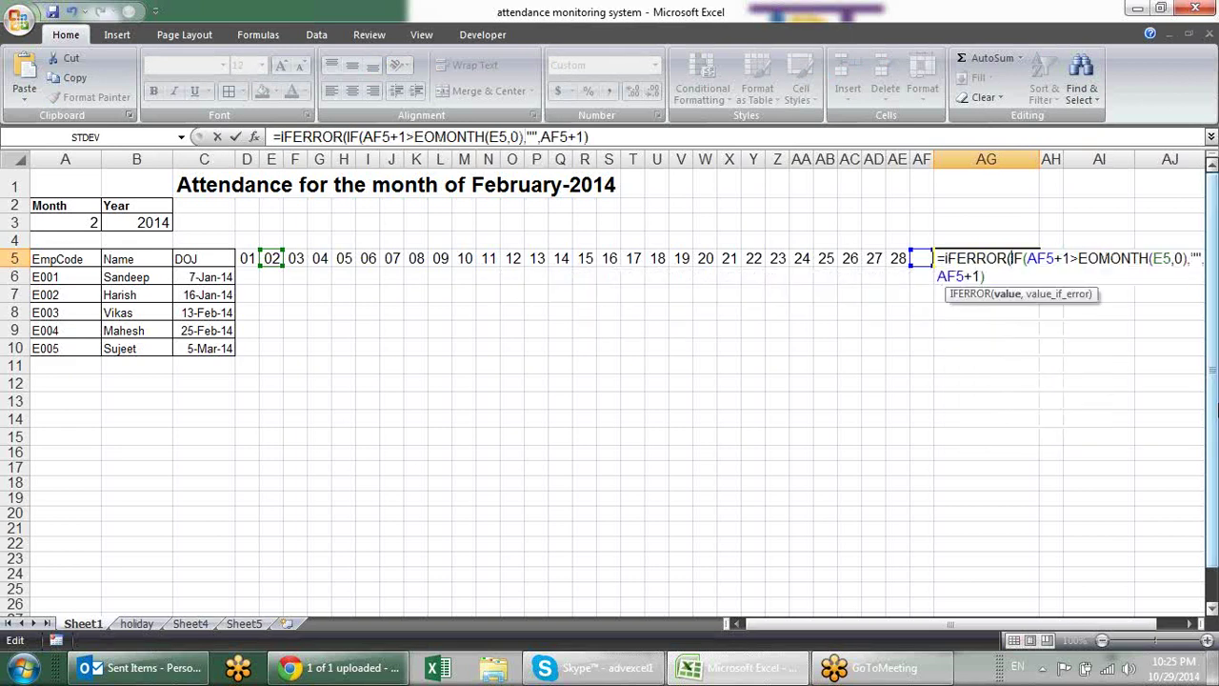
{"action": "key", "text": "ctrl+shift+End"}
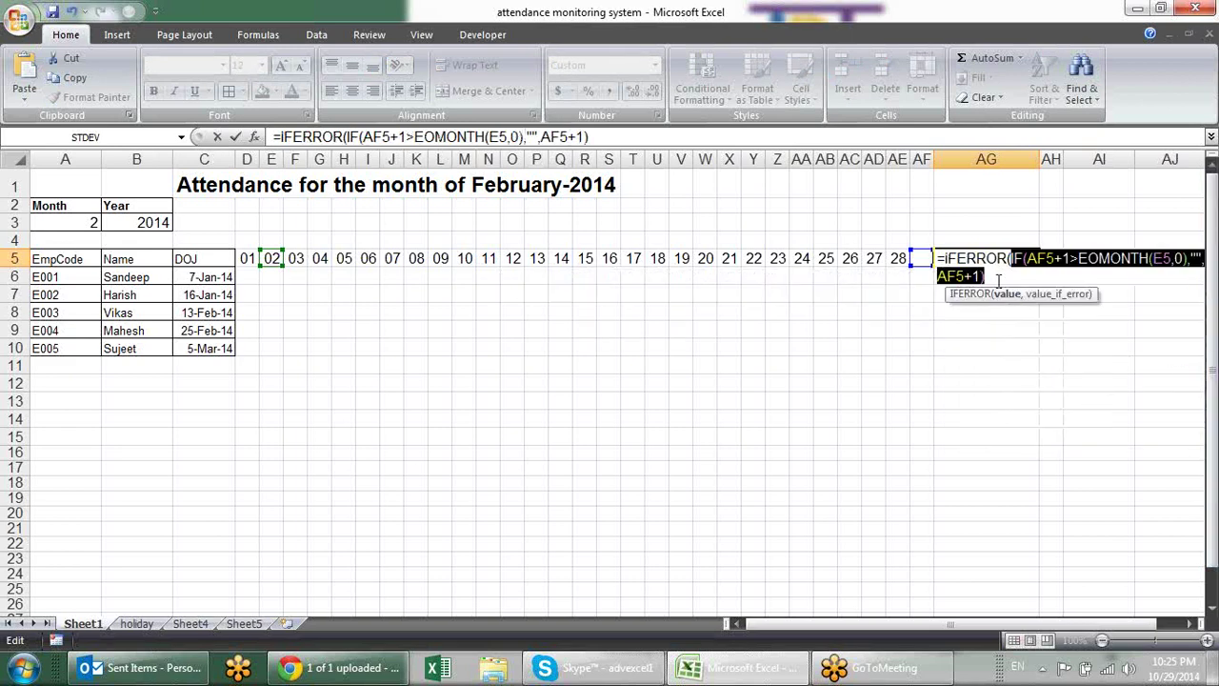
{"action": "left_click", "coordinate": [998, 279]}
{"action": "type", "text": ","}
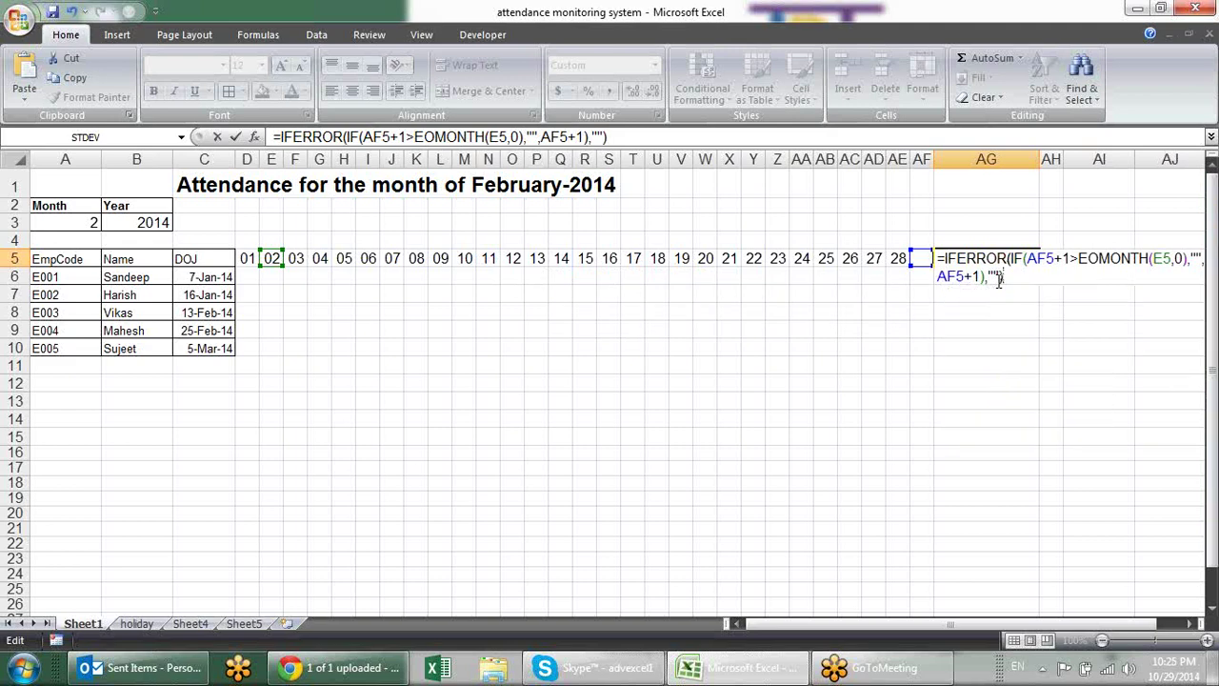
{"action": "key", "text": "Return"}
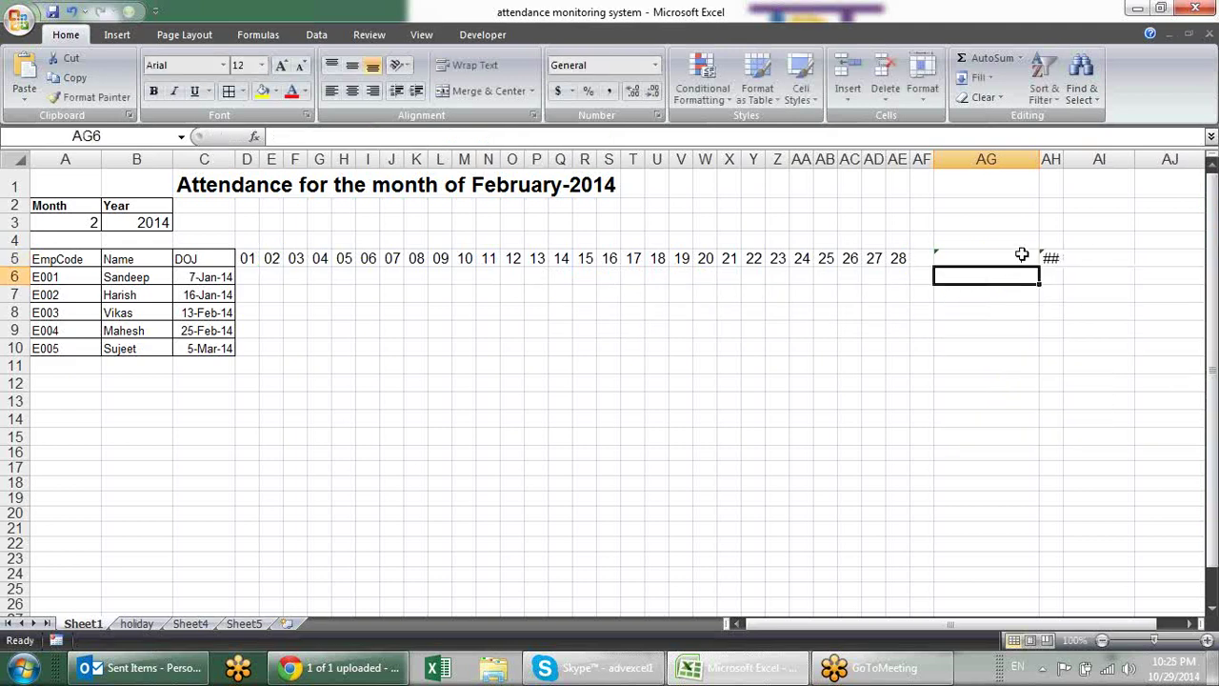
{"action": "left_click", "coordinate": [1015, 255]}
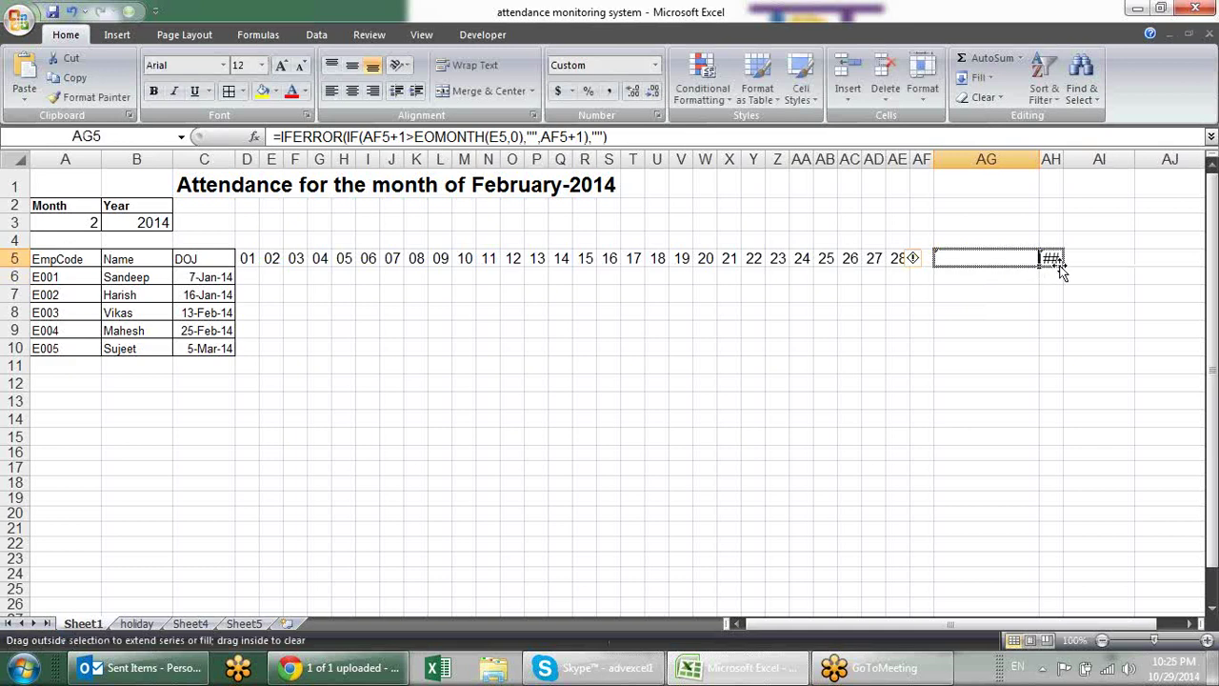
Copy AG5's IFERROR formula into AH5 and narrow columns AG and AH again.
{"action": "left_click_drag", "start_coordinate": [1041, 269], "coordinate": [1059, 269]}
{"action": "left_click", "coordinate": [1052, 327]}
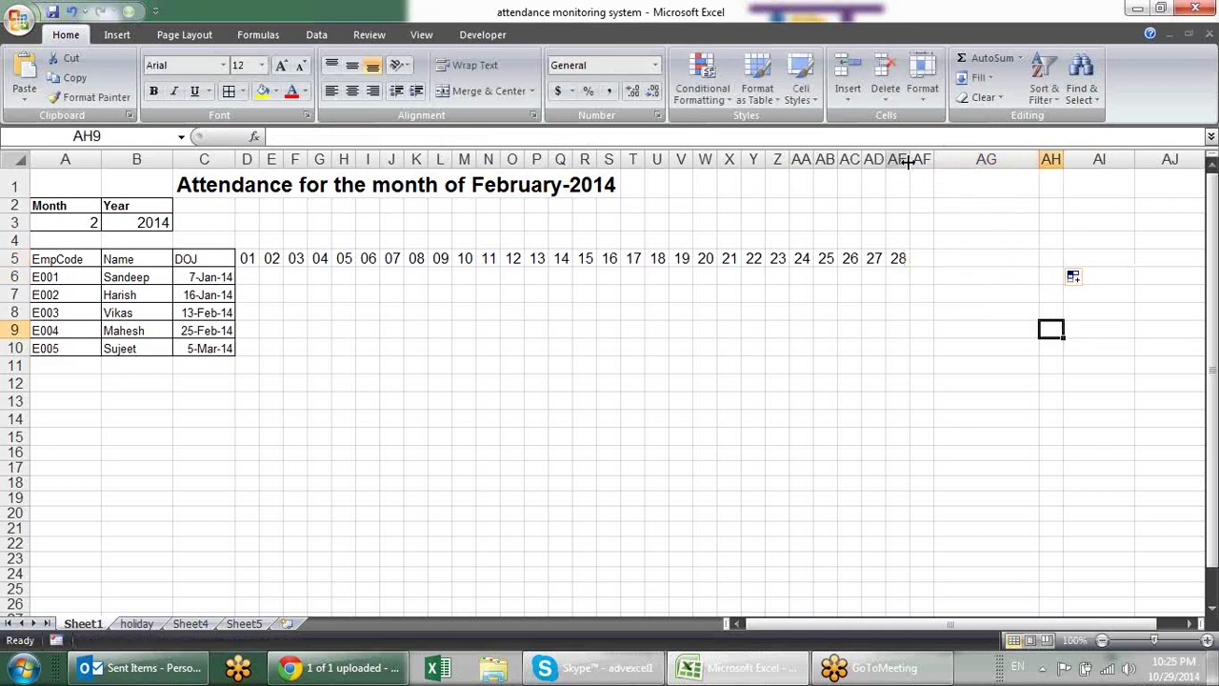
{"action": "left_click_drag", "start_coordinate": [1040, 159], "coordinate": [955, 180]}
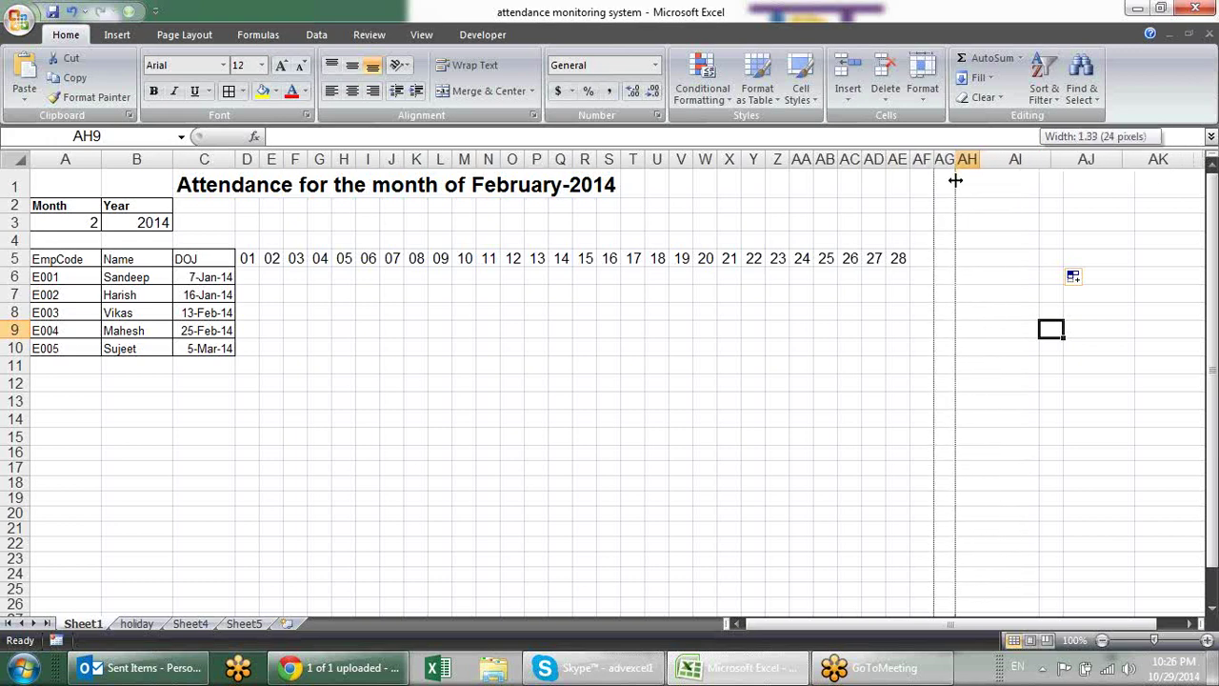
{"action": "left_click", "coordinate": [1051, 287]}
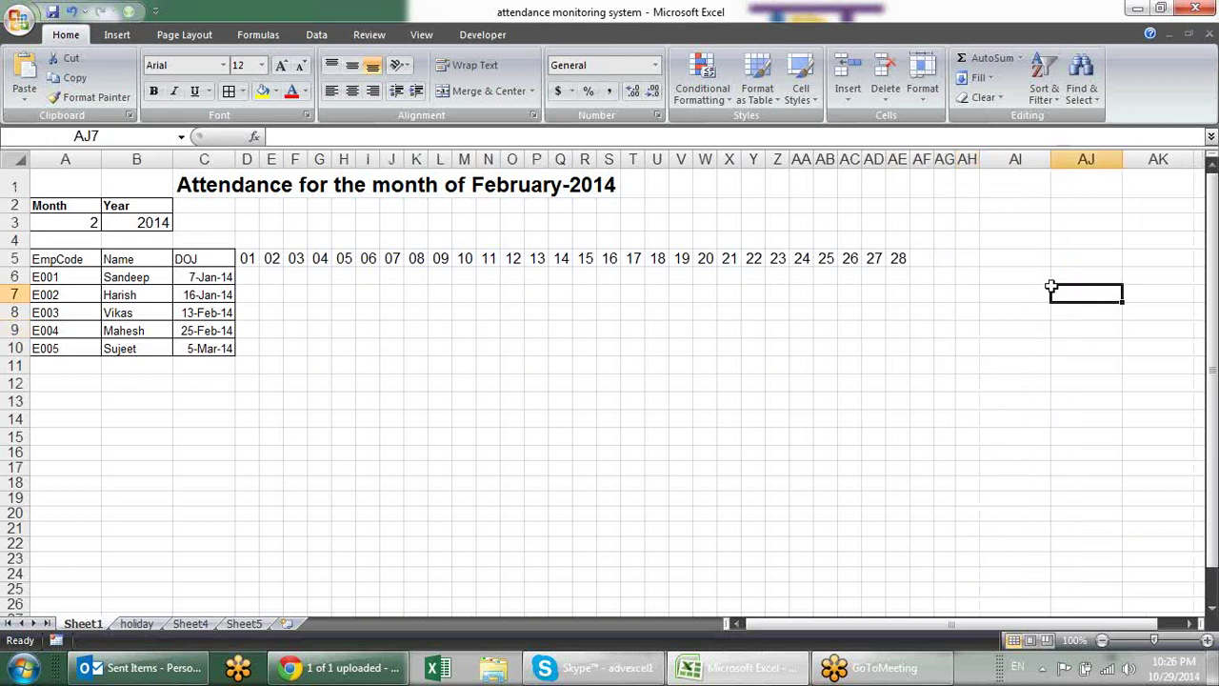
{"action": "left_click", "coordinate": [77, 225]}
{"action": "left_click", "coordinate": [110, 223]}
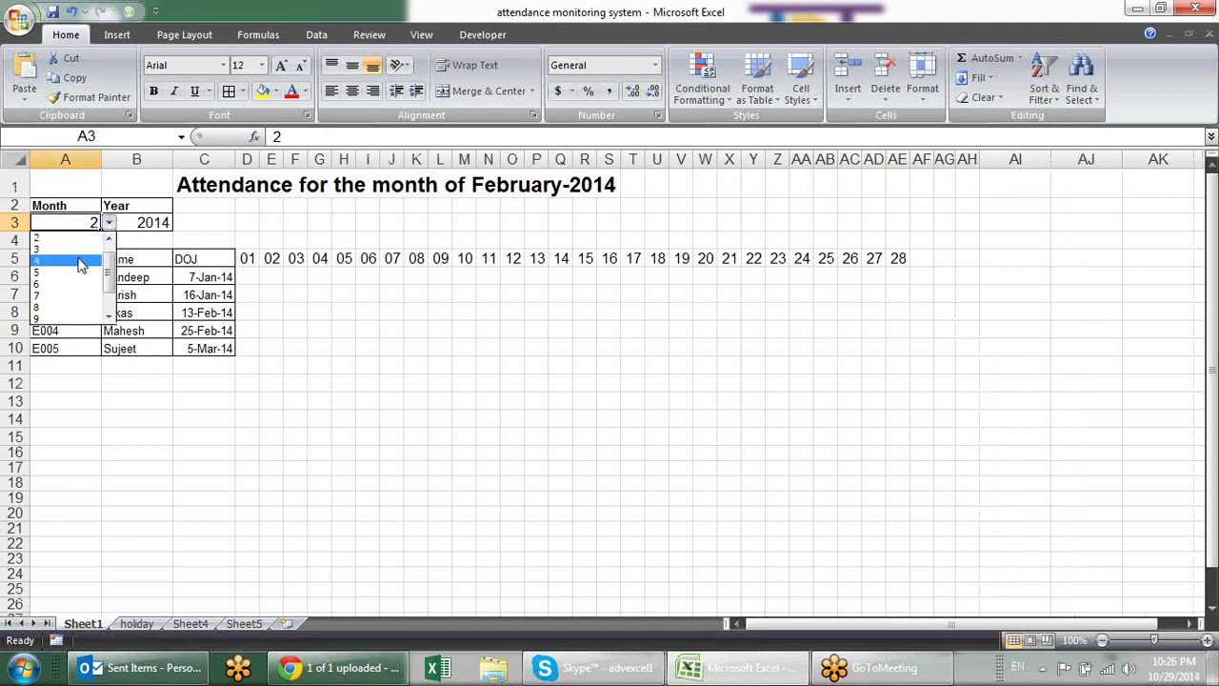
Switch the month in A3 to 4, 6 and then 8, checking the day headers update.
{"action": "left_click", "coordinate": [85, 271]}
{"action": "left_click_drag", "start_coordinate": [955, 160], "coordinate": [983, 164]}
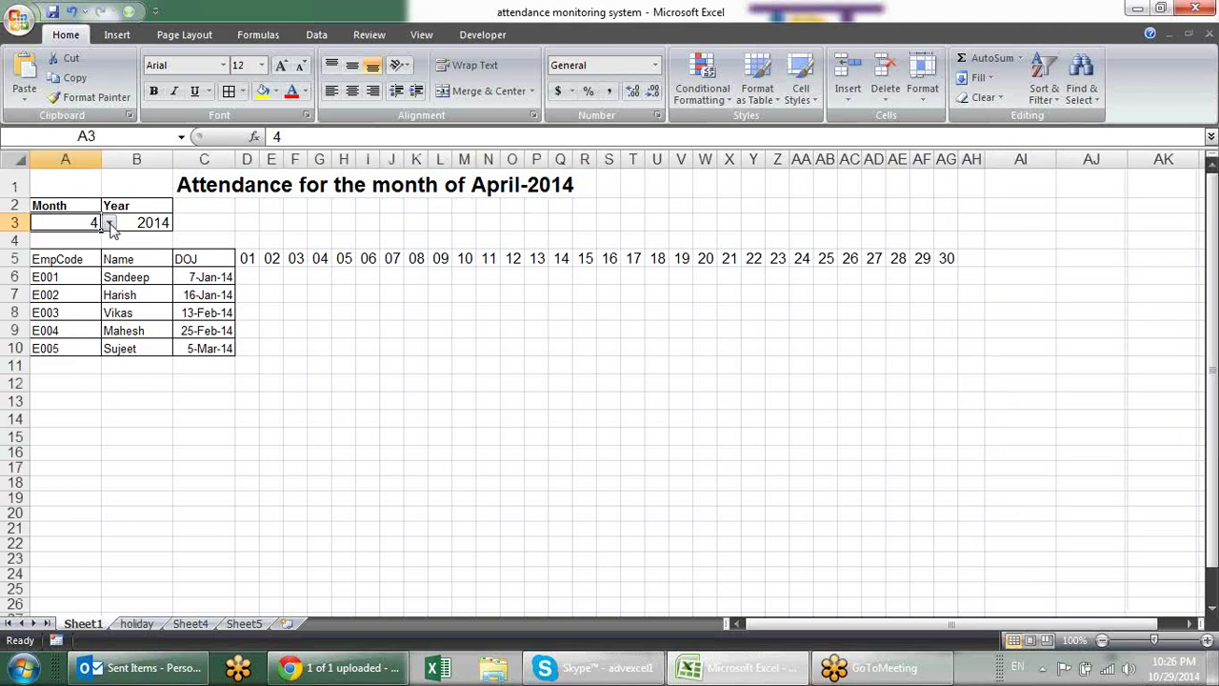
{"action": "left_click", "coordinate": [110, 224]}
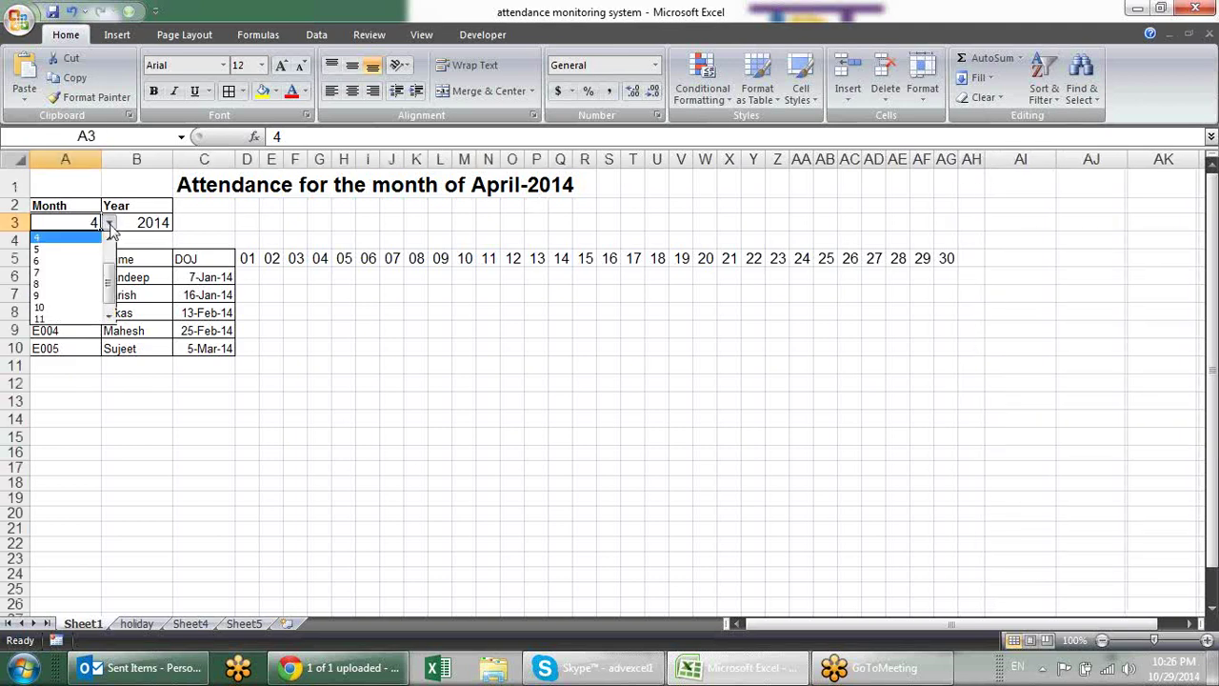
{"action": "left_click", "coordinate": [82, 266]}
{"action": "left_click", "coordinate": [109, 222]}
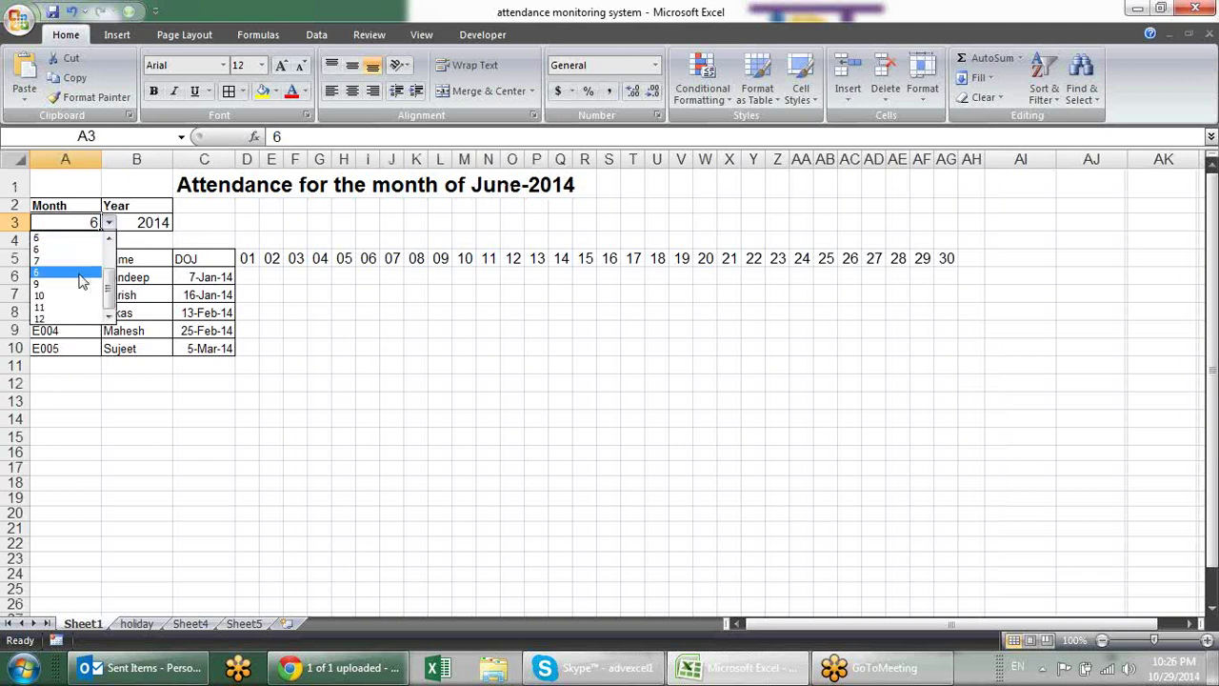
{"action": "left_click", "coordinate": [79, 276]}
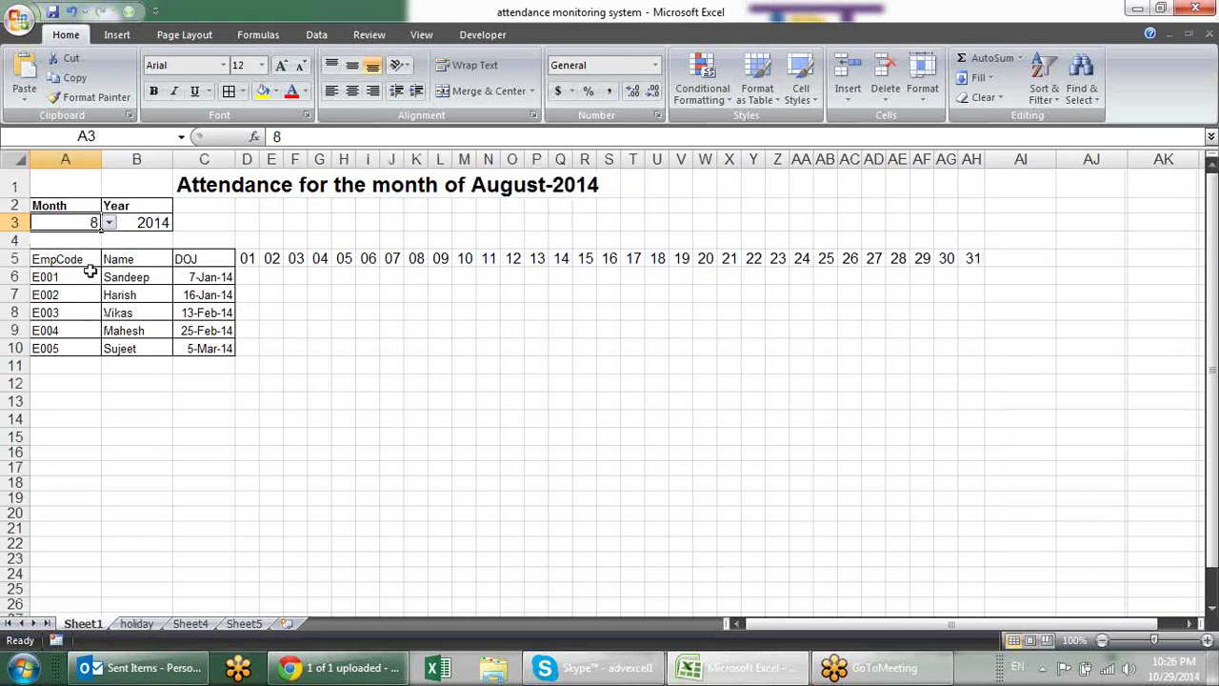
Set the month back to 2 for February-2014 with days 01–28 and check day 28's formula.
{"action": "left_click", "coordinate": [107, 223]}
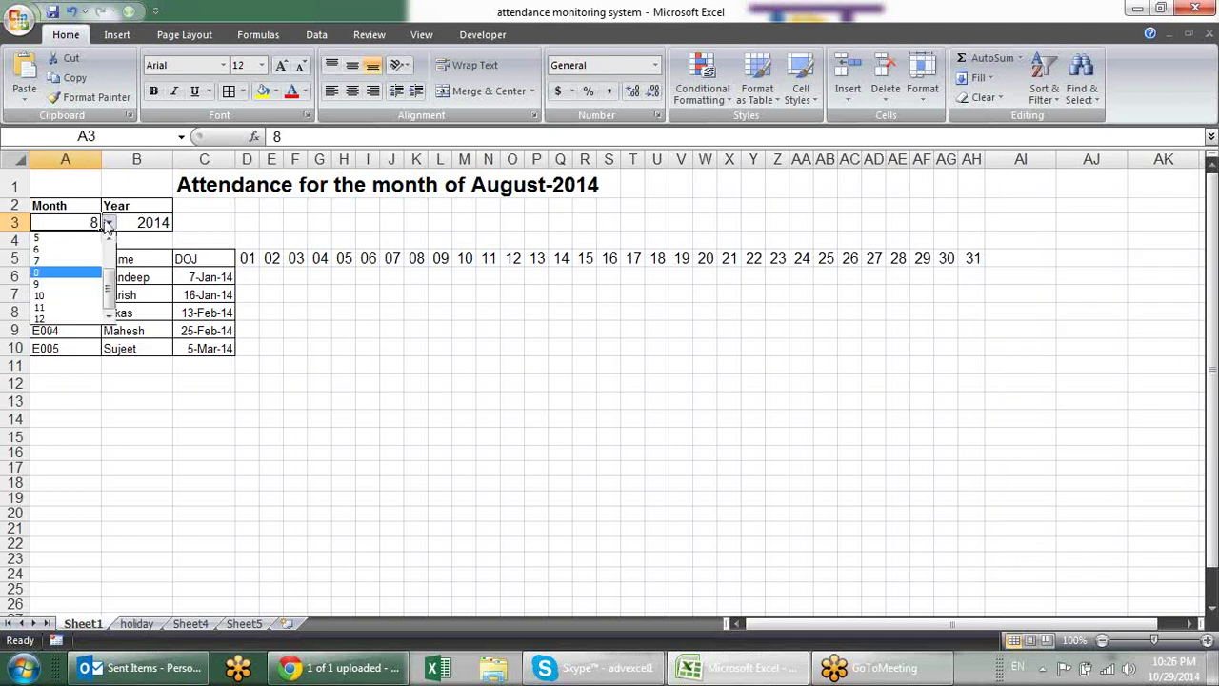
{"action": "left_click", "coordinate": [103, 276]}
{"action": "left_click", "coordinate": [109, 222]}
{"action": "left_click", "coordinate": [96, 250]}
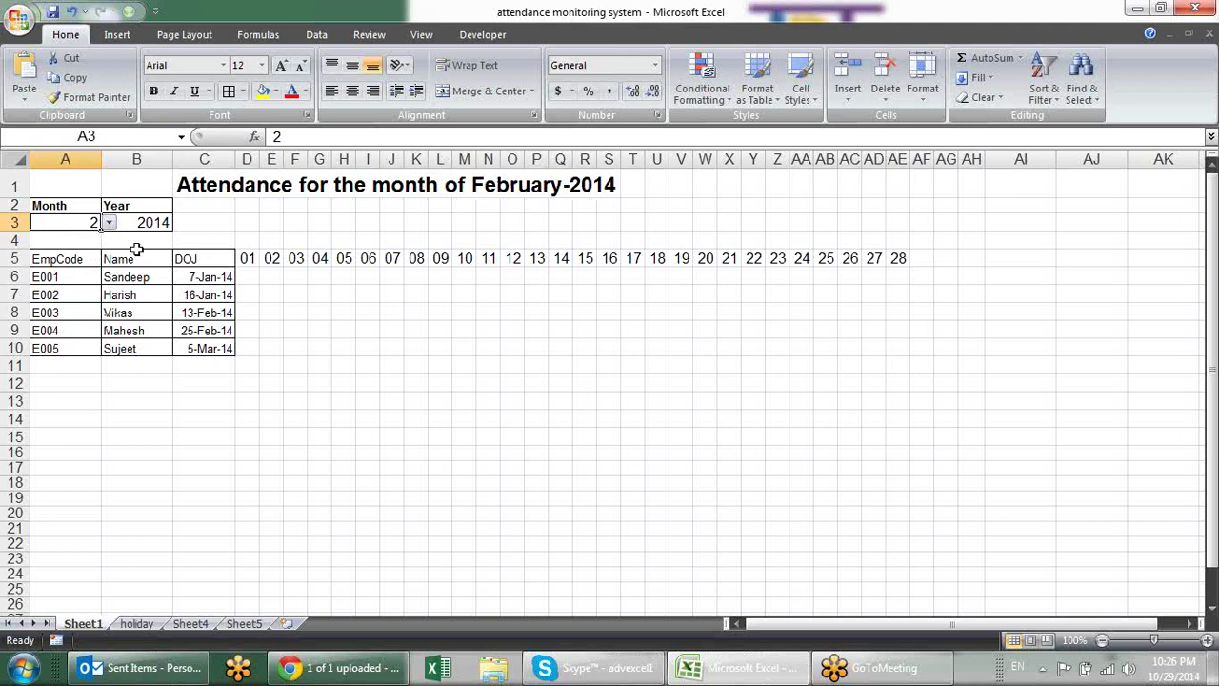
{"action": "left_click", "coordinate": [897, 255]}
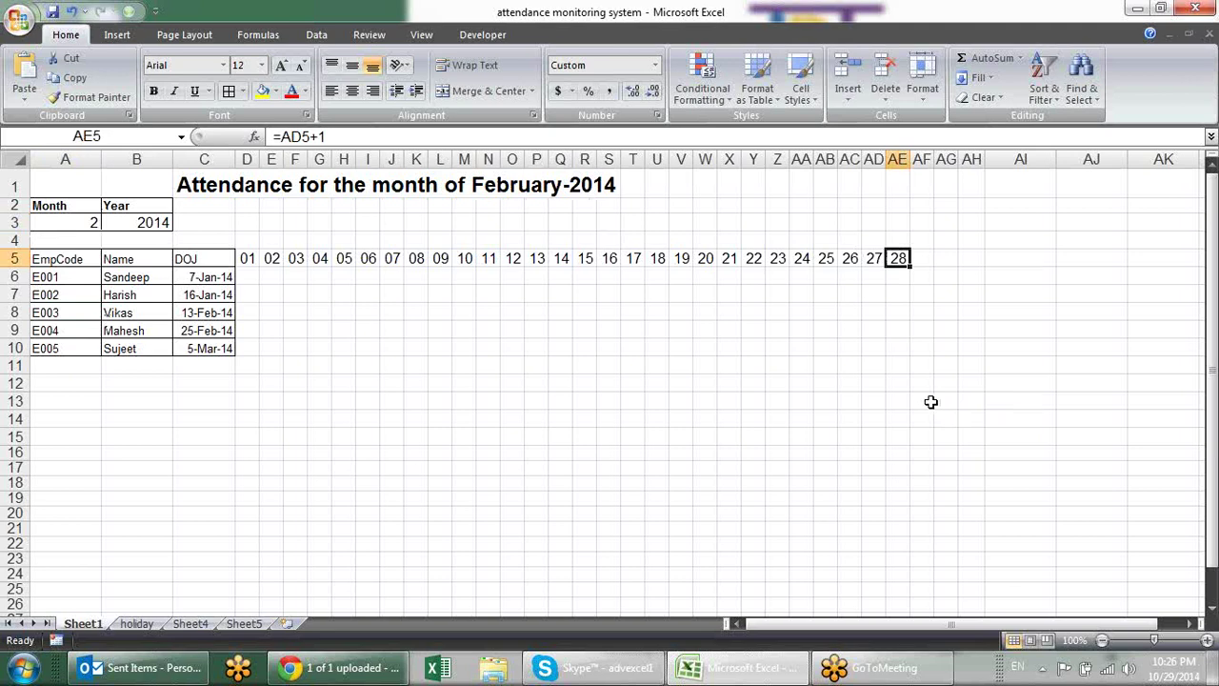
{"action": "left_click", "coordinate": [257, 245]}
{"action": "left_click", "coordinate": [277, 240]}
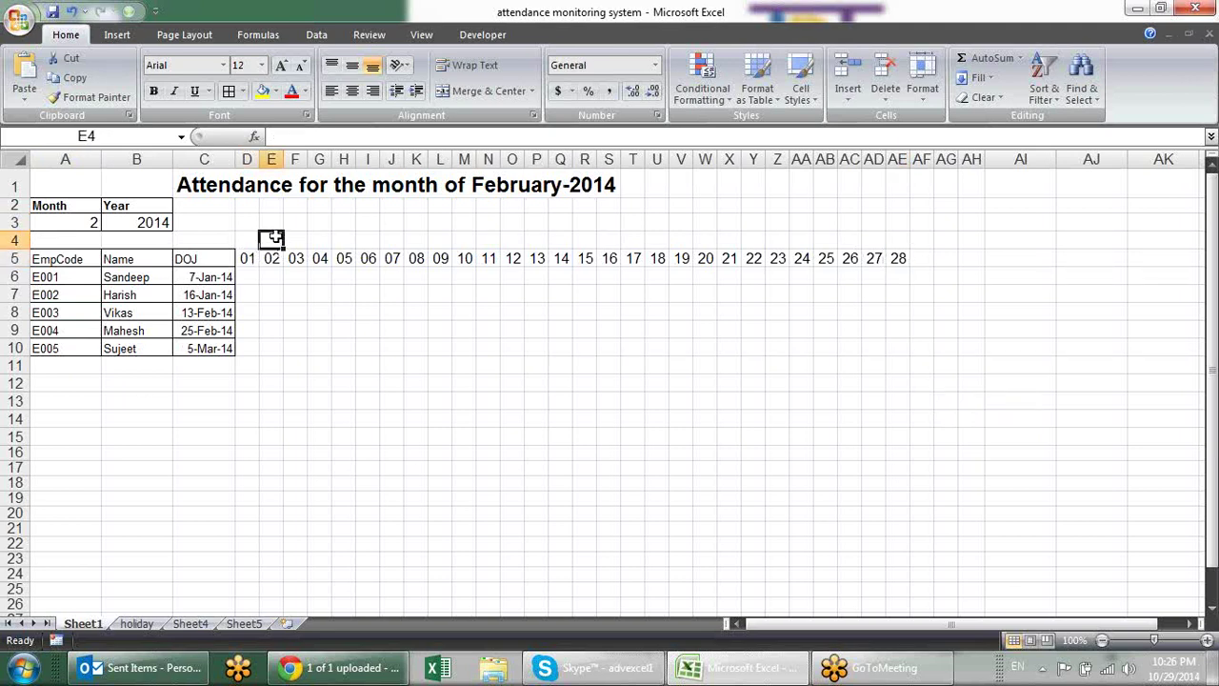
{"action": "left_click", "coordinate": [296, 238]}
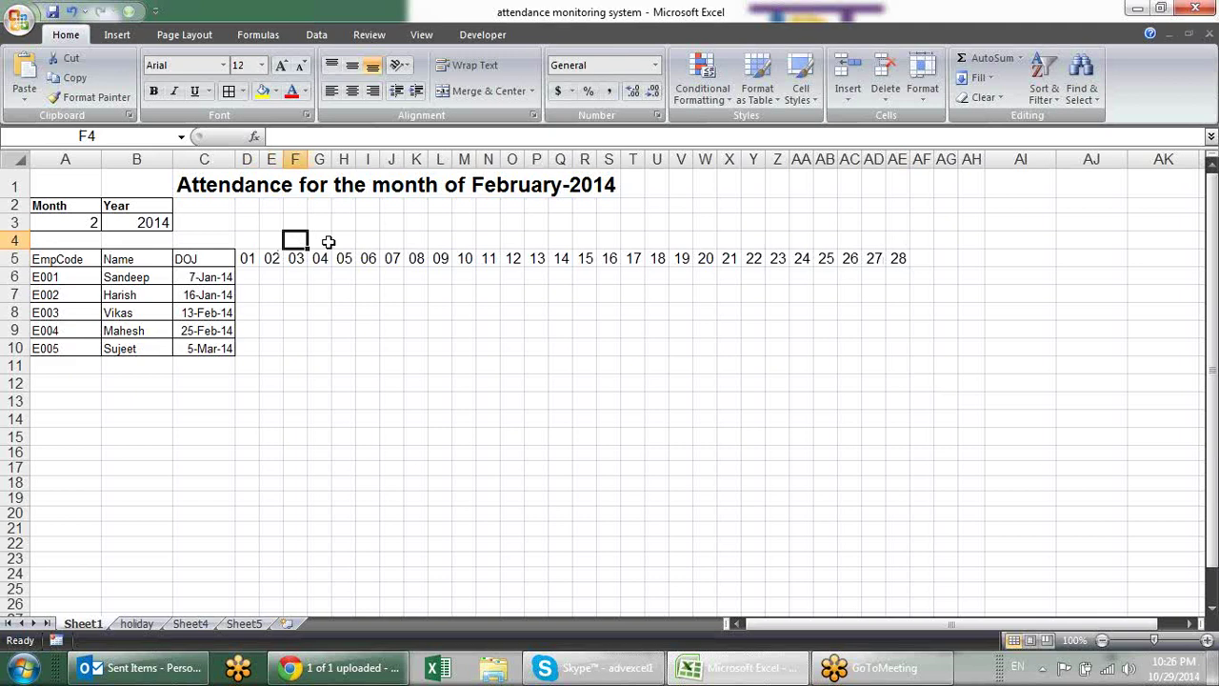
{"action": "left_click", "coordinate": [233, 241]}
{"action": "left_click", "coordinate": [249, 240]}
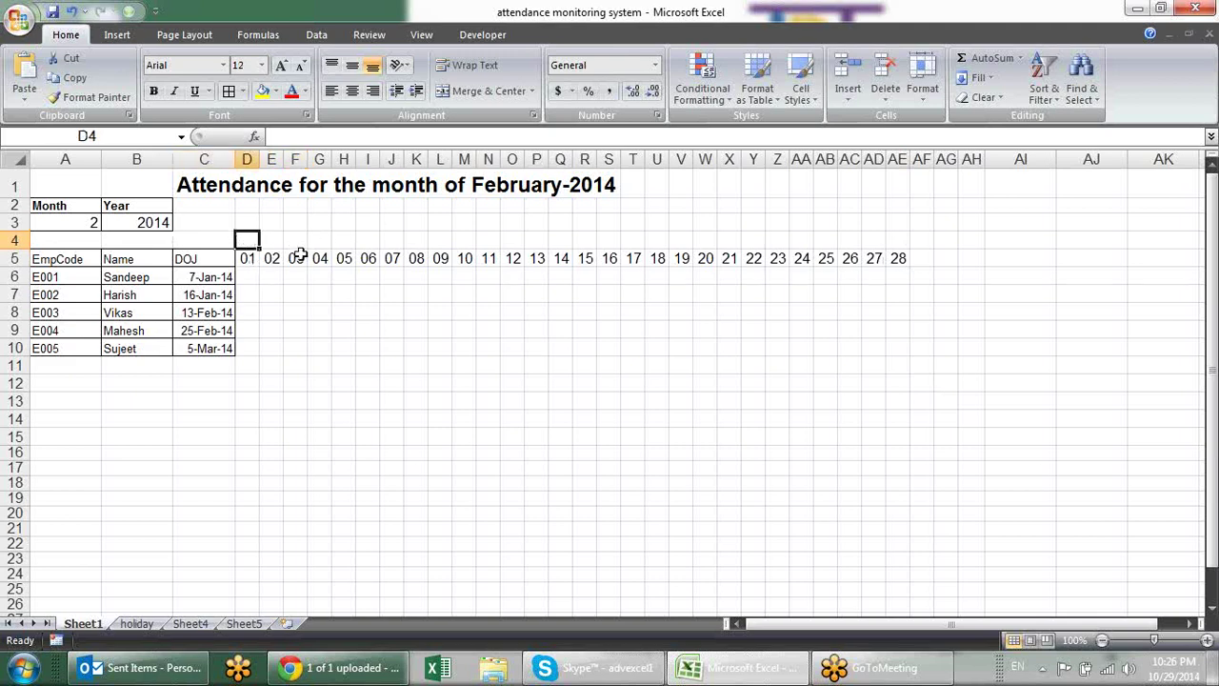
{"action": "left_click", "coordinate": [247, 261]}
{"action": "left_click", "coordinate": [273, 261]}
{"action": "left_click", "coordinate": [297, 260]}
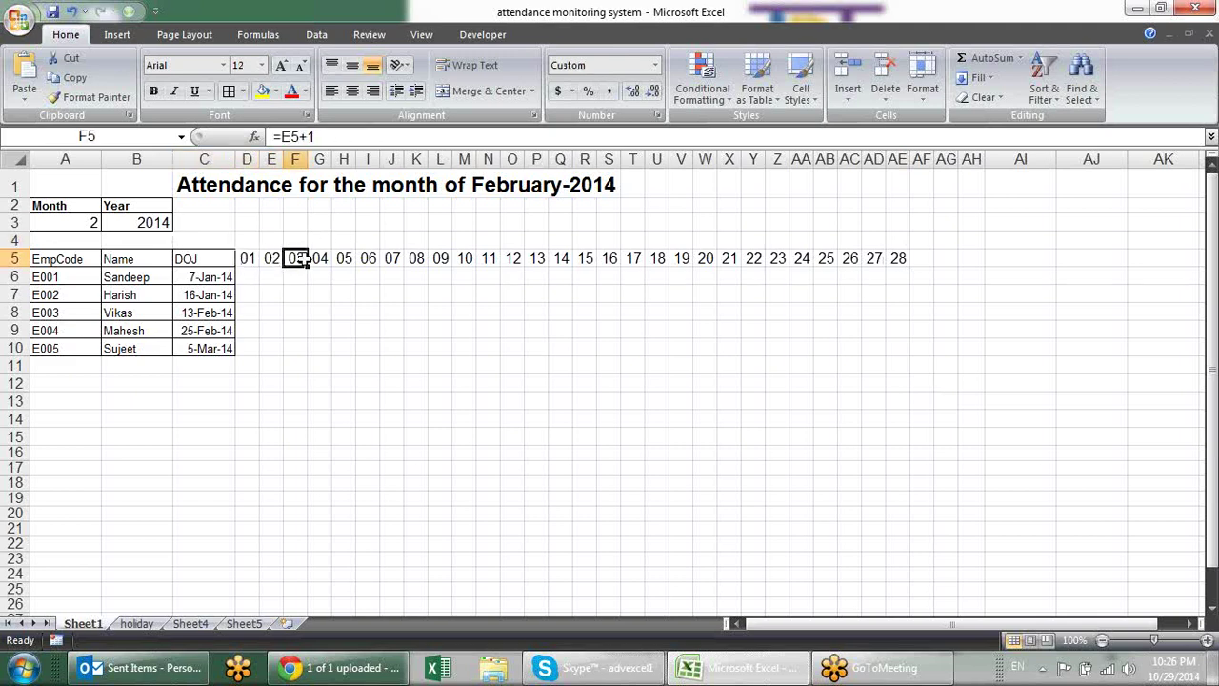
{"action": "left_click", "coordinate": [255, 240]}
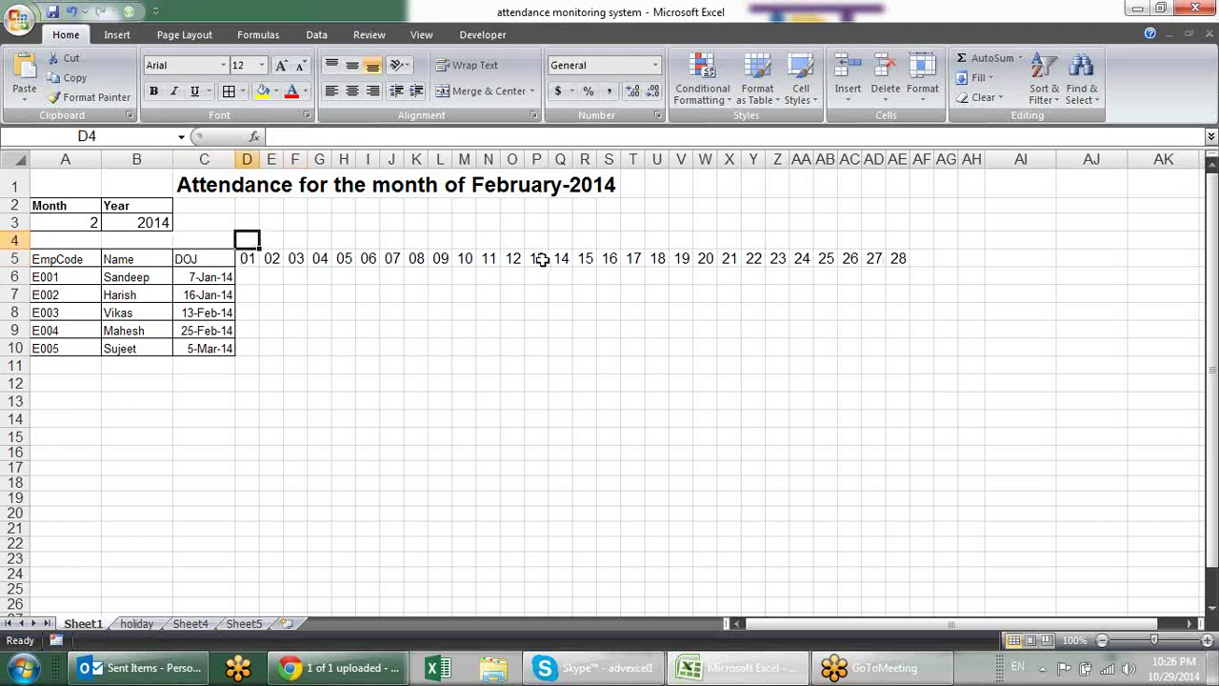
Enter =TEXT(D5,"ddd") in D4 and fill it right to AH4 to show weekday names.
{"action": "type", "text": "=TEXT("}
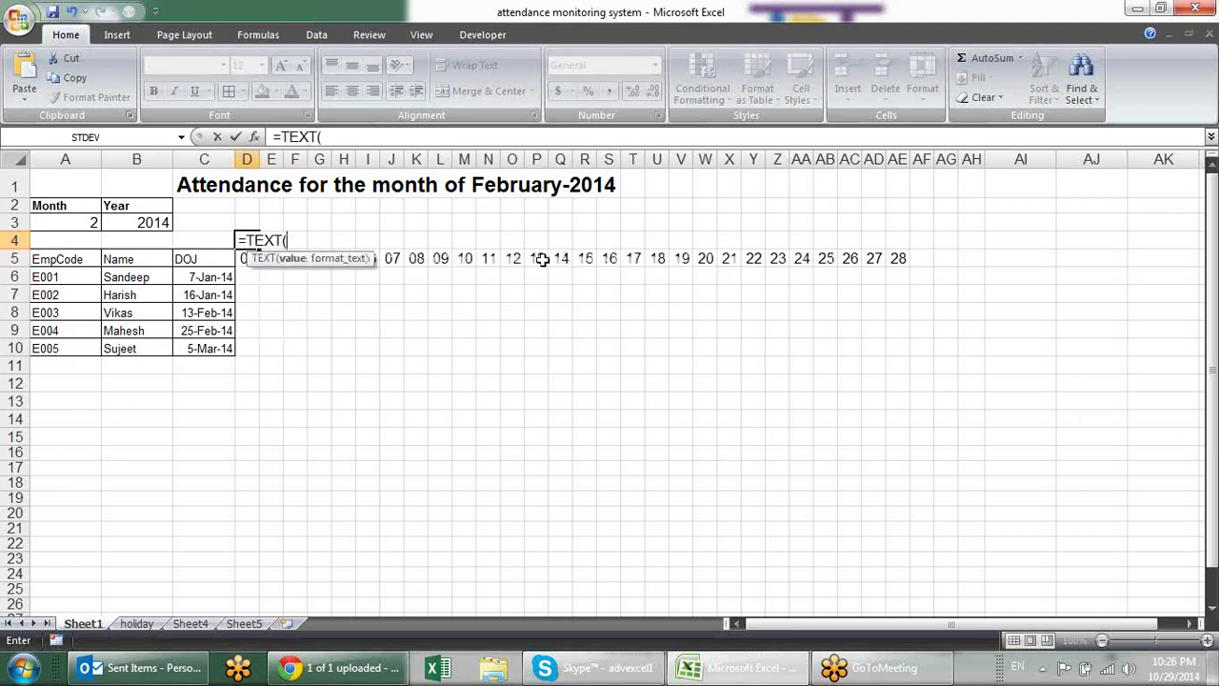
{"action": "type", "text": "."}
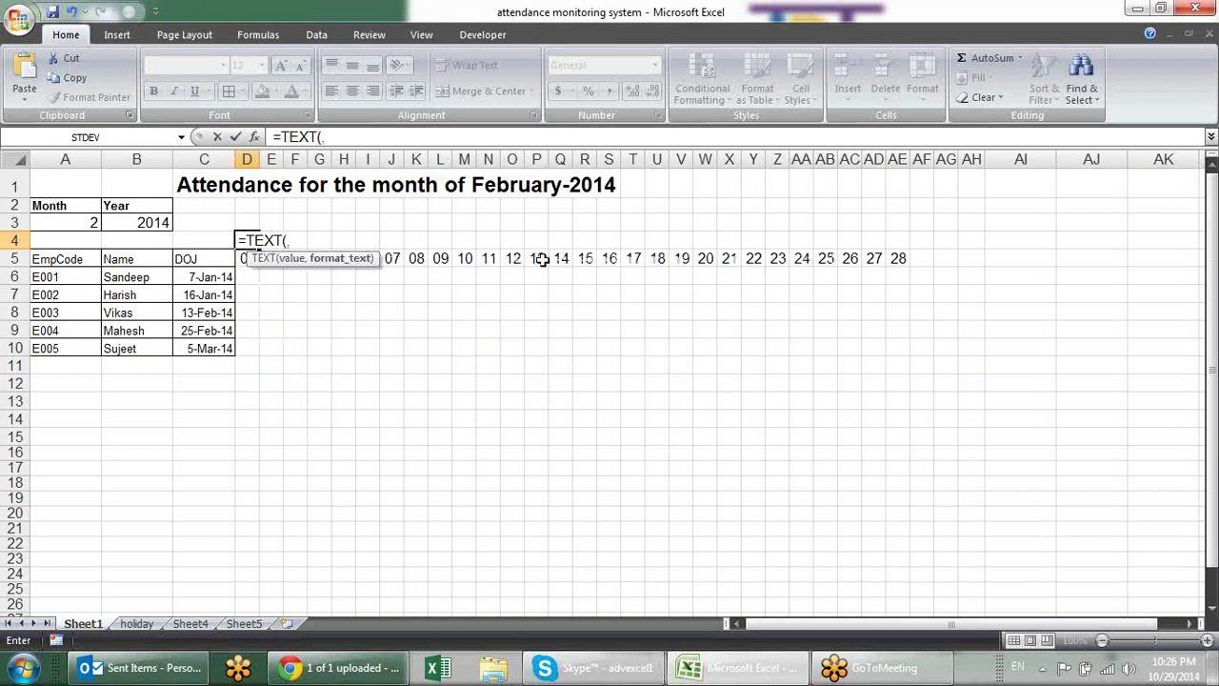
{"action": "key", "text": "BackSpace"}
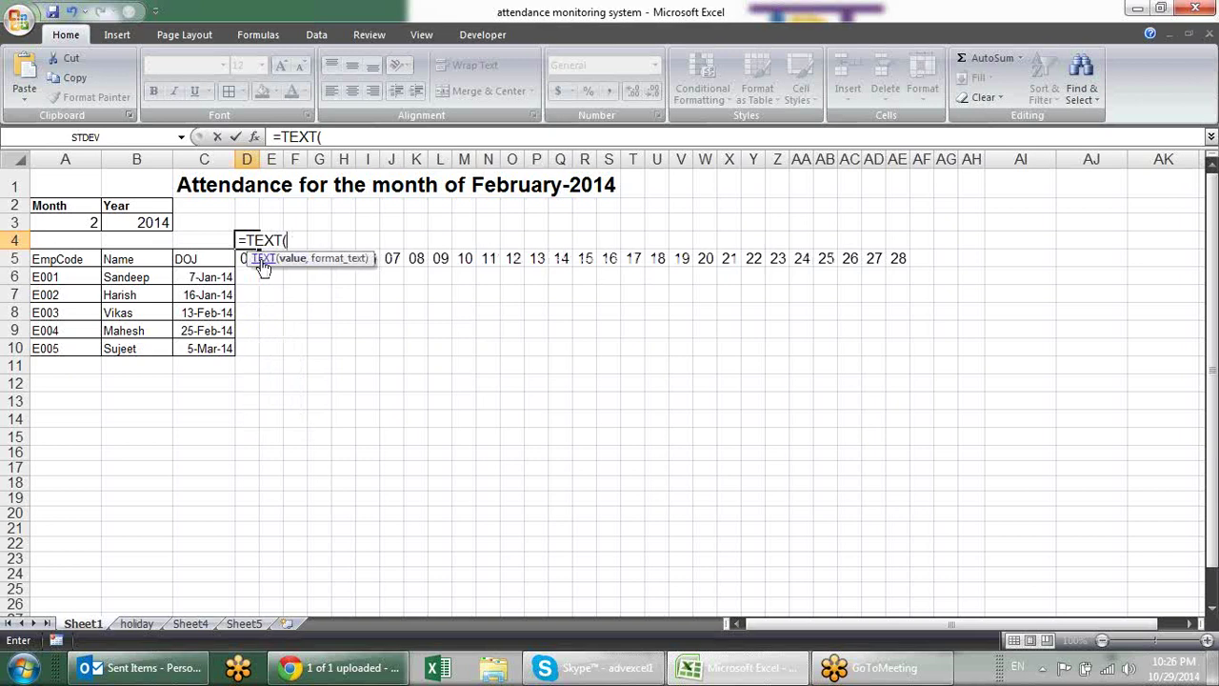
{"action": "left_click", "coordinate": [245, 259]}
{"action": "type", "text": ",\"ddd"}
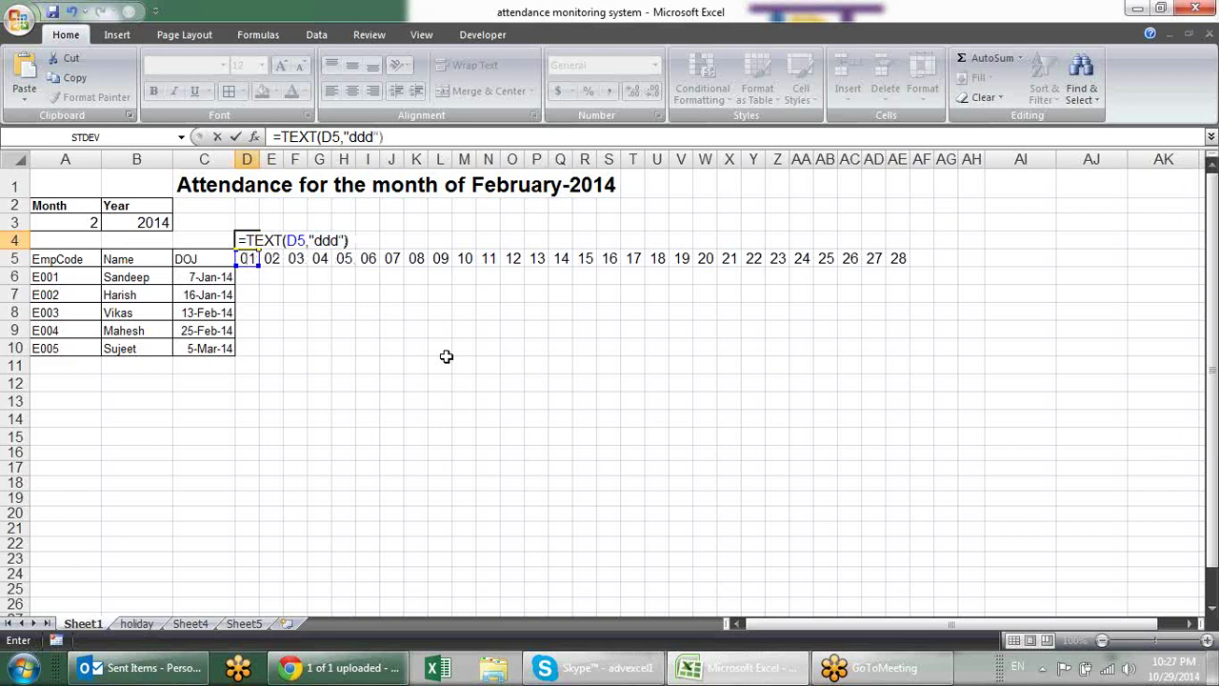
{"action": "key", "text": "Return"}
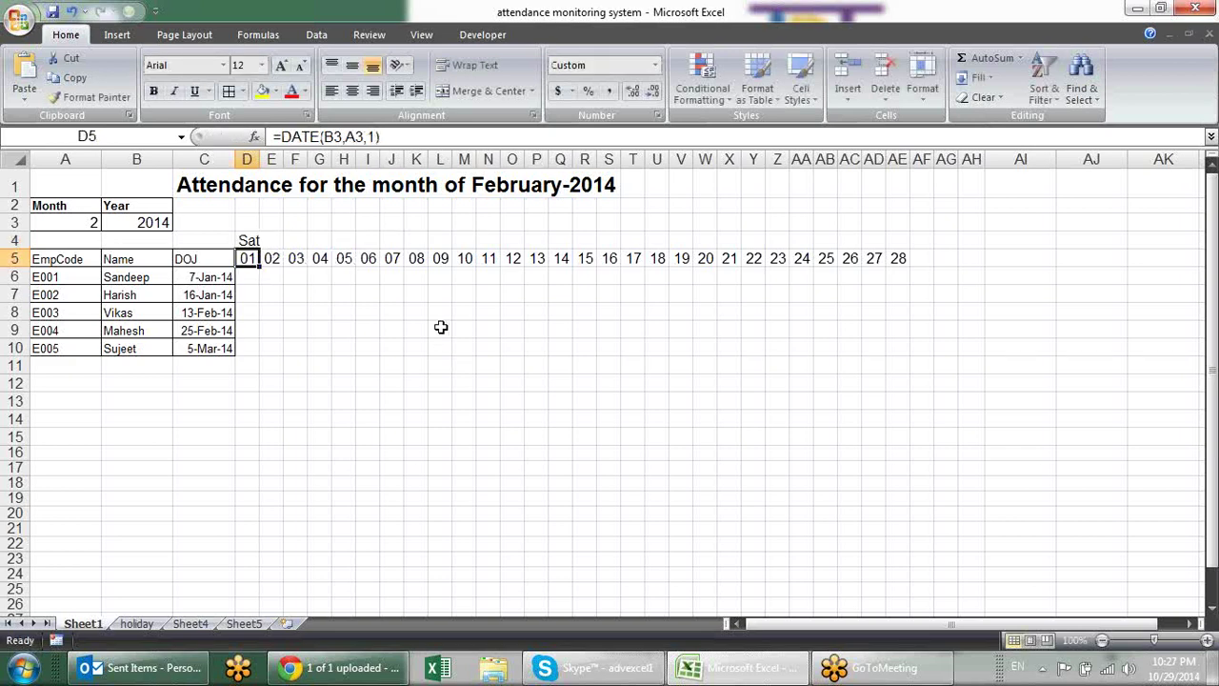
{"action": "left_click", "coordinate": [249, 237]}
{"action": "left_click_drag", "start_coordinate": [260, 247], "coordinate": [981, 247]}
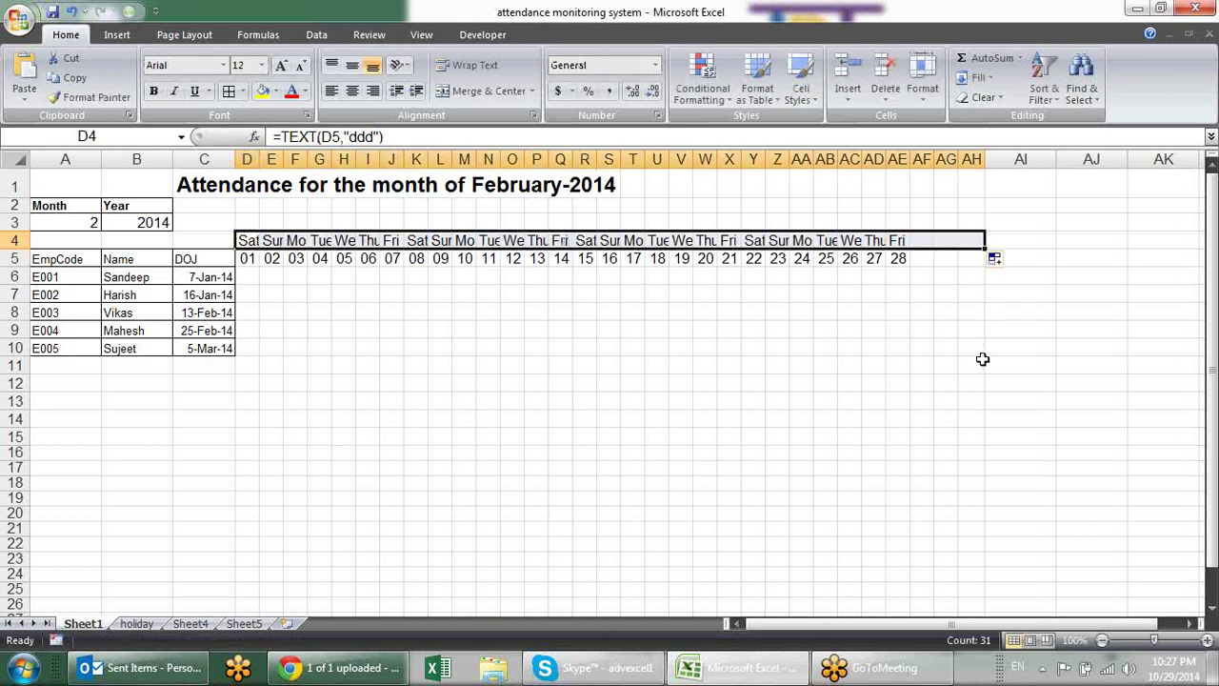
{"action": "left_click", "coordinate": [950, 349]}
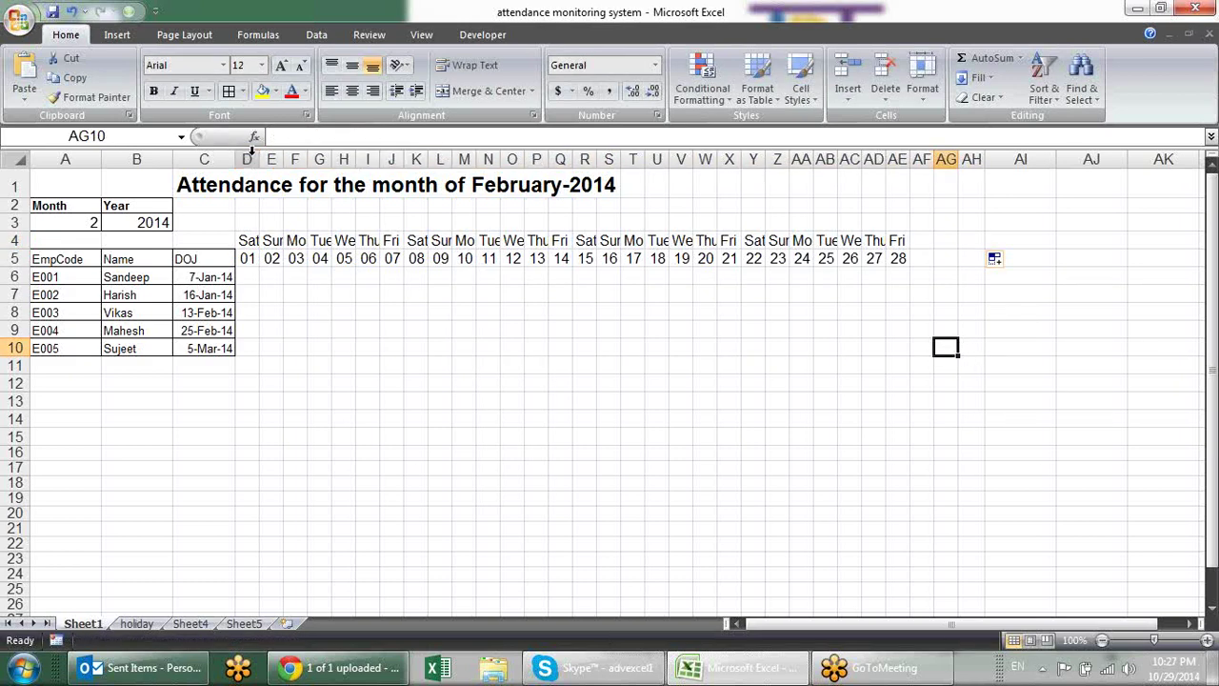
AutoFit the widths of columns D through AH to their contents.
{"action": "left_click_drag", "start_coordinate": [247, 159], "coordinate": [965, 196]}
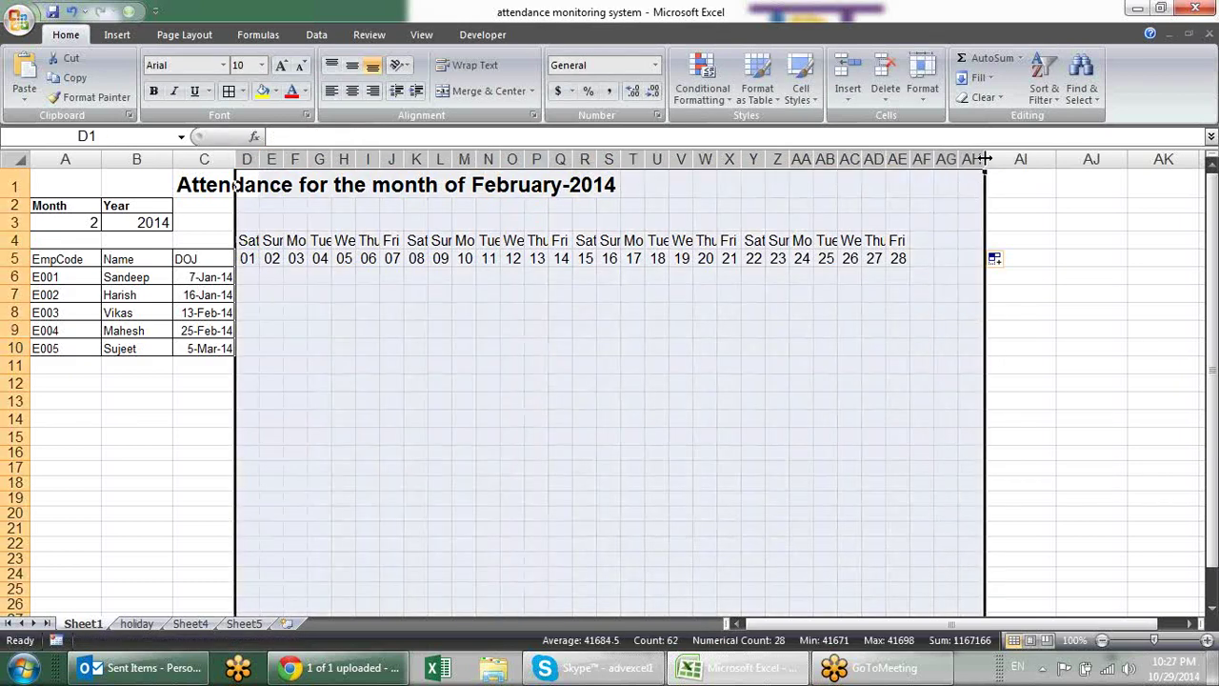
{"action": "double_click", "coordinate": [985, 159]}
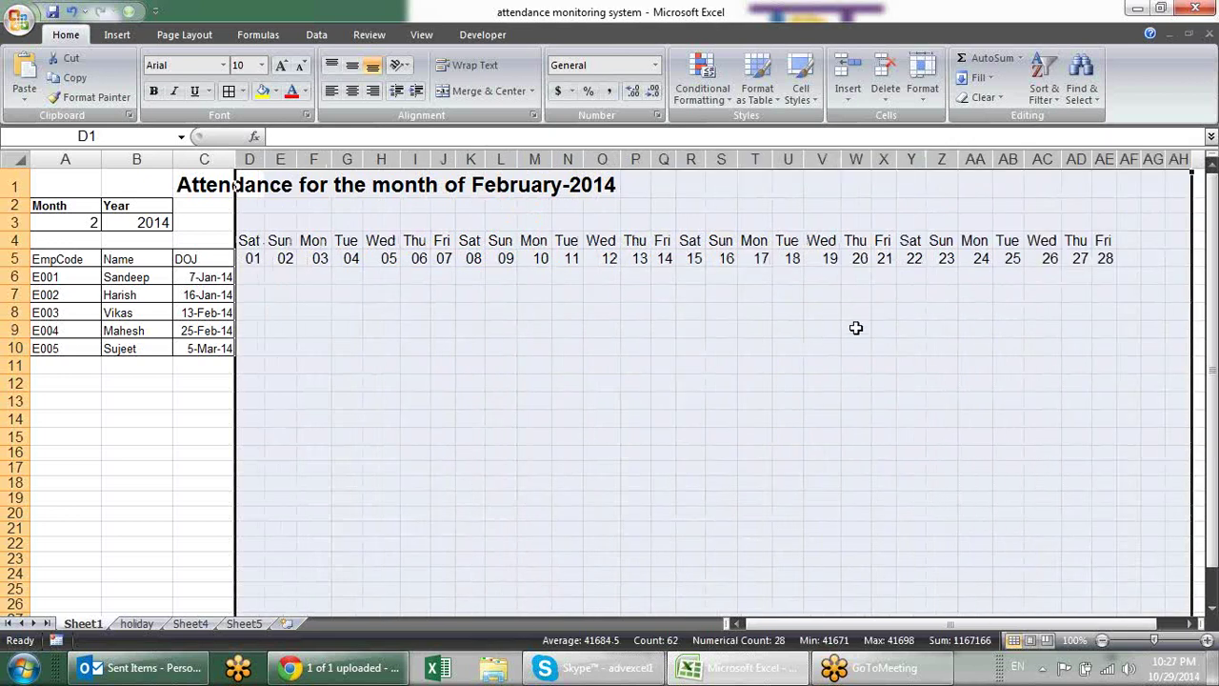
{"action": "left_click", "coordinate": [855, 327]}
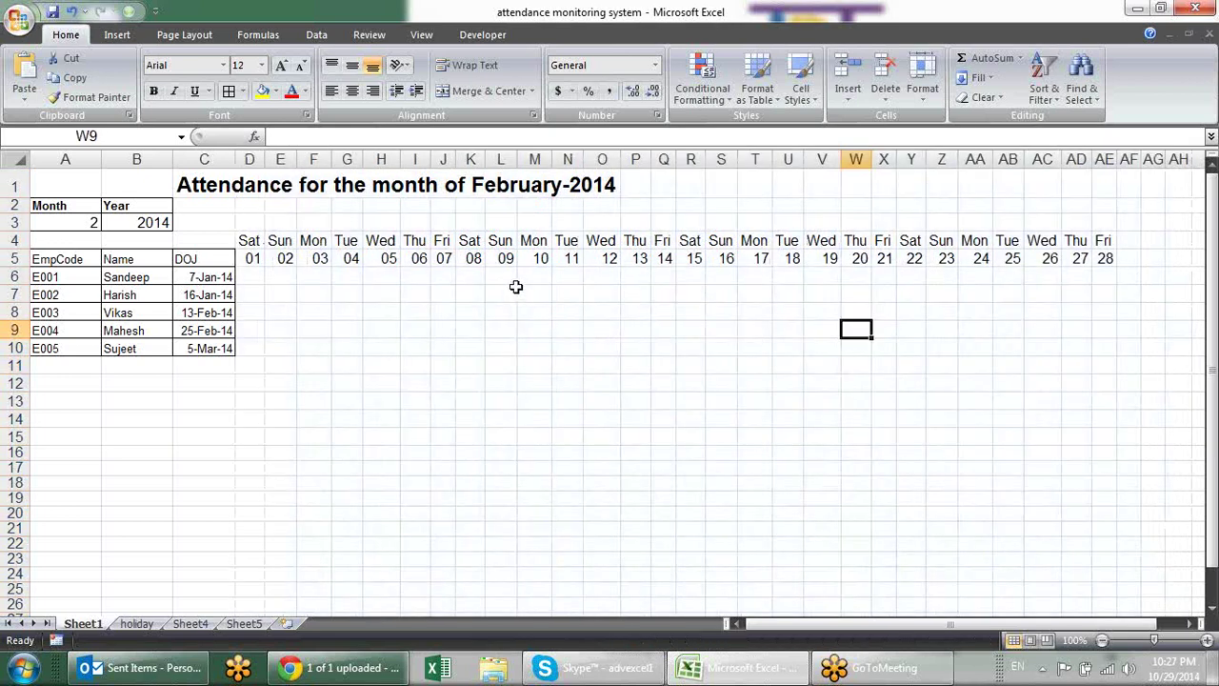
Review the weekday and DATE formulas in D4, D5 and E5 and the month and year cells.
{"action": "left_click", "coordinate": [251, 240]}
{"action": "left_click", "coordinate": [307, 240]}
{"action": "left_click", "coordinate": [252, 259]}
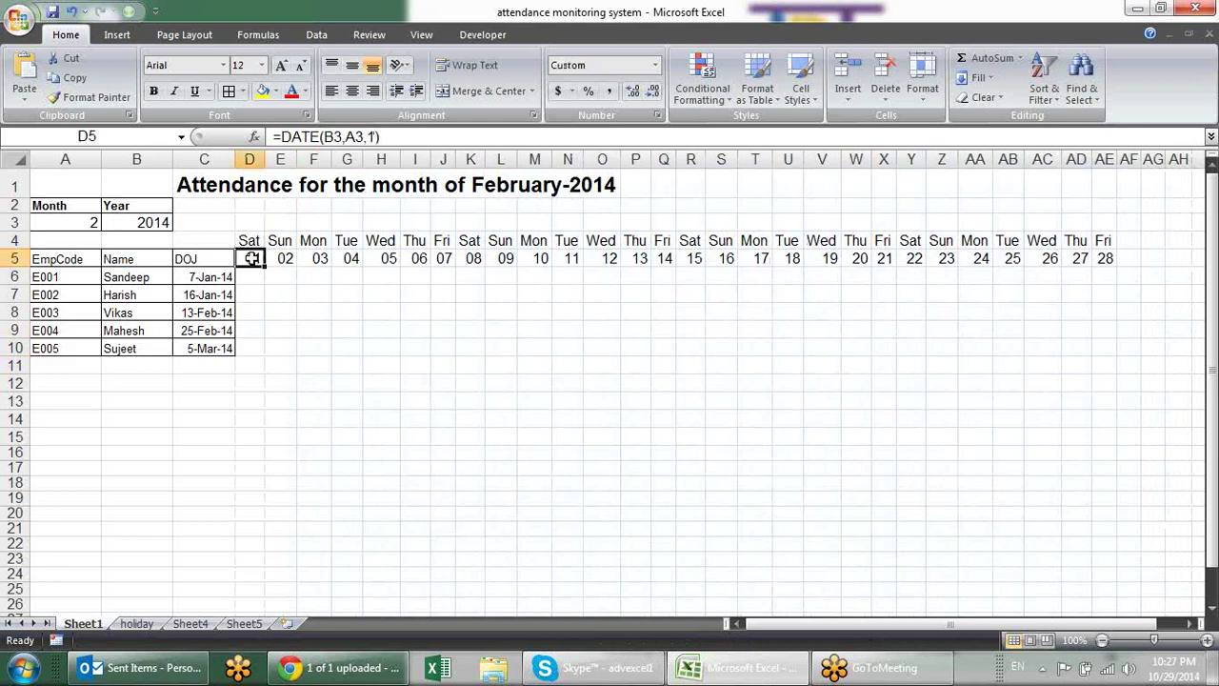
{"action": "left_click", "coordinate": [249, 240]}
{"action": "left_click", "coordinate": [251, 258]}
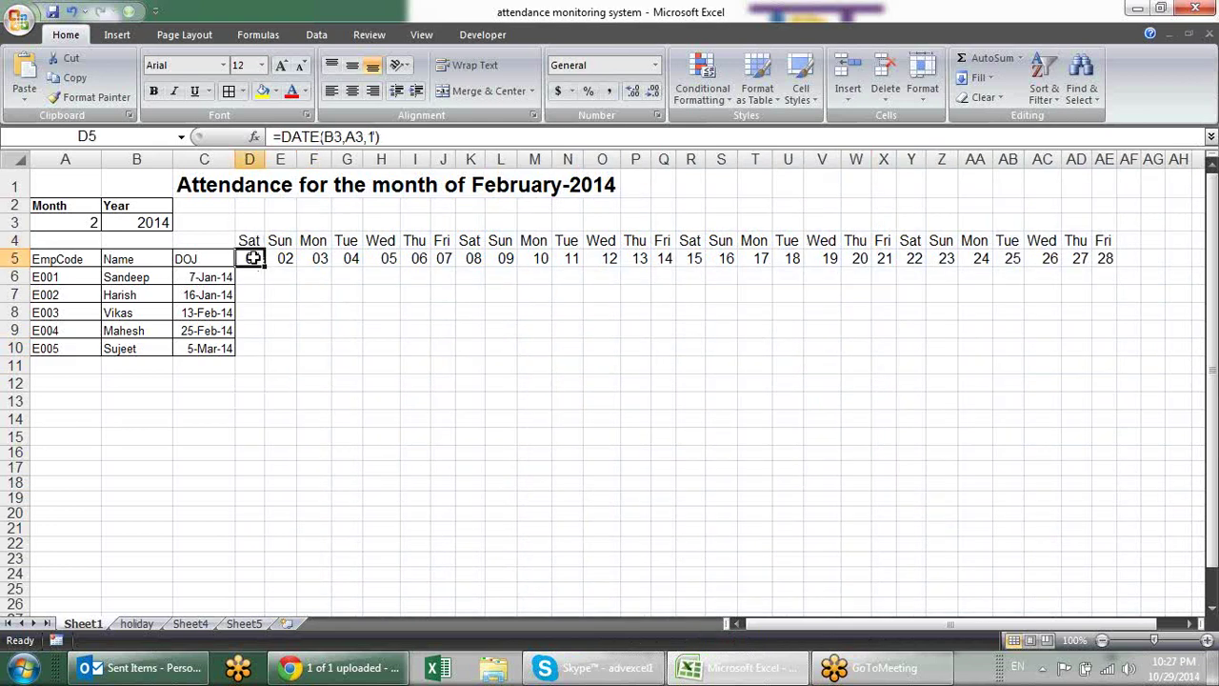
{"action": "left_click", "coordinate": [84, 221]}
{"action": "left_click", "coordinate": [119, 222]}
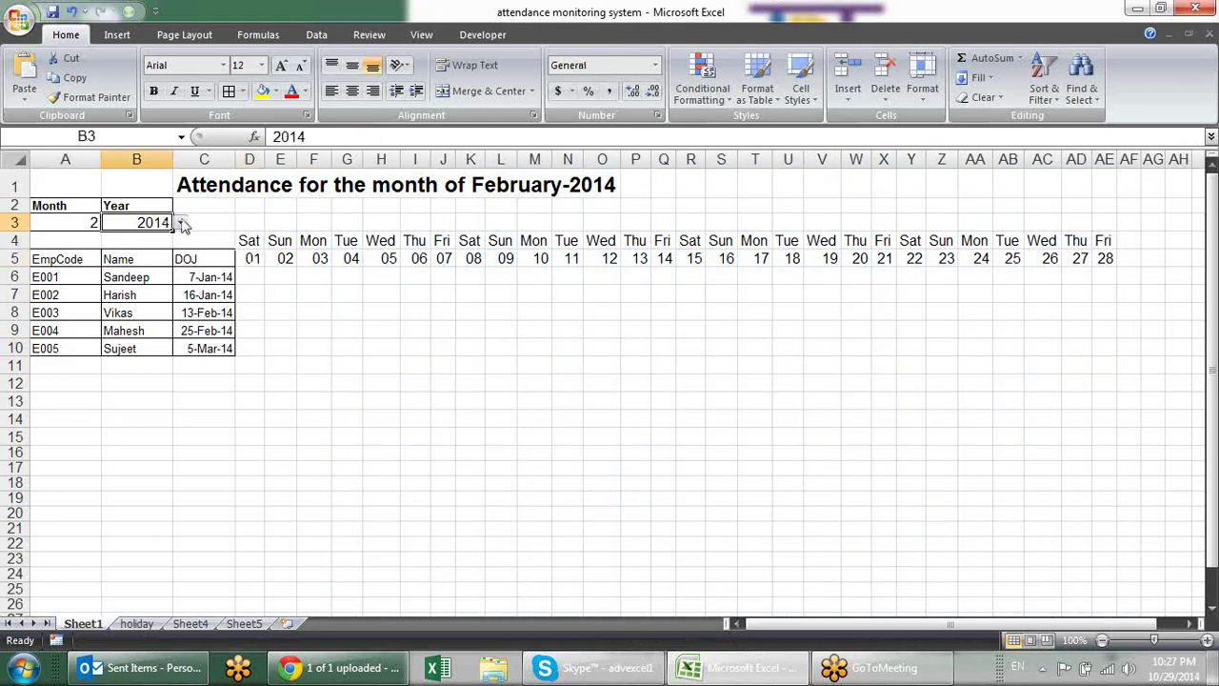
{"action": "left_click", "coordinate": [283, 257]}
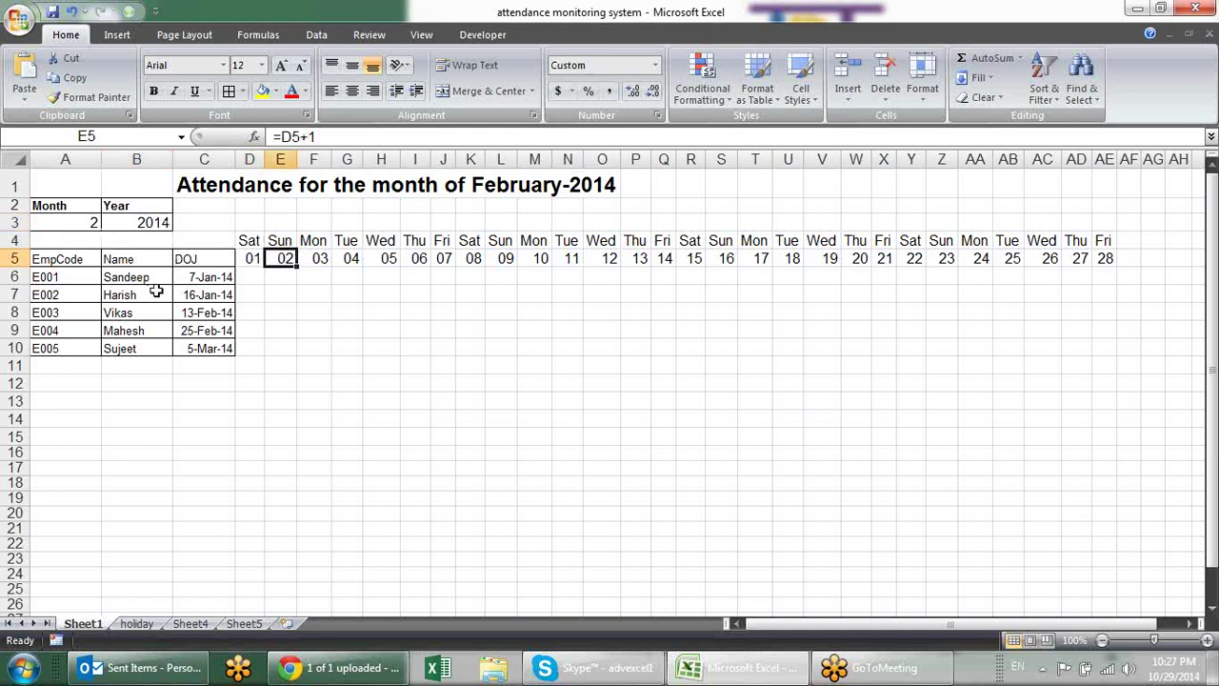
{"action": "left_click", "coordinate": [88, 221]}
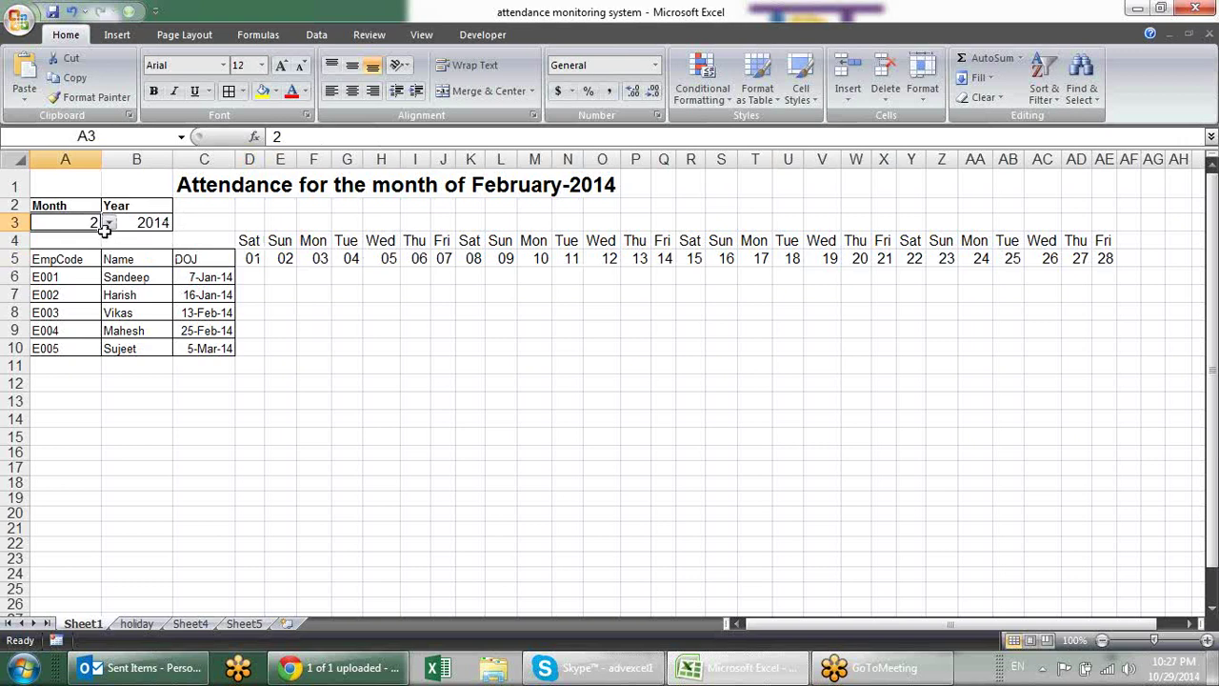
Switch the month to 8, then 11, and widen column AF so Sat 29 fits.
{"action": "left_click", "coordinate": [108, 222]}
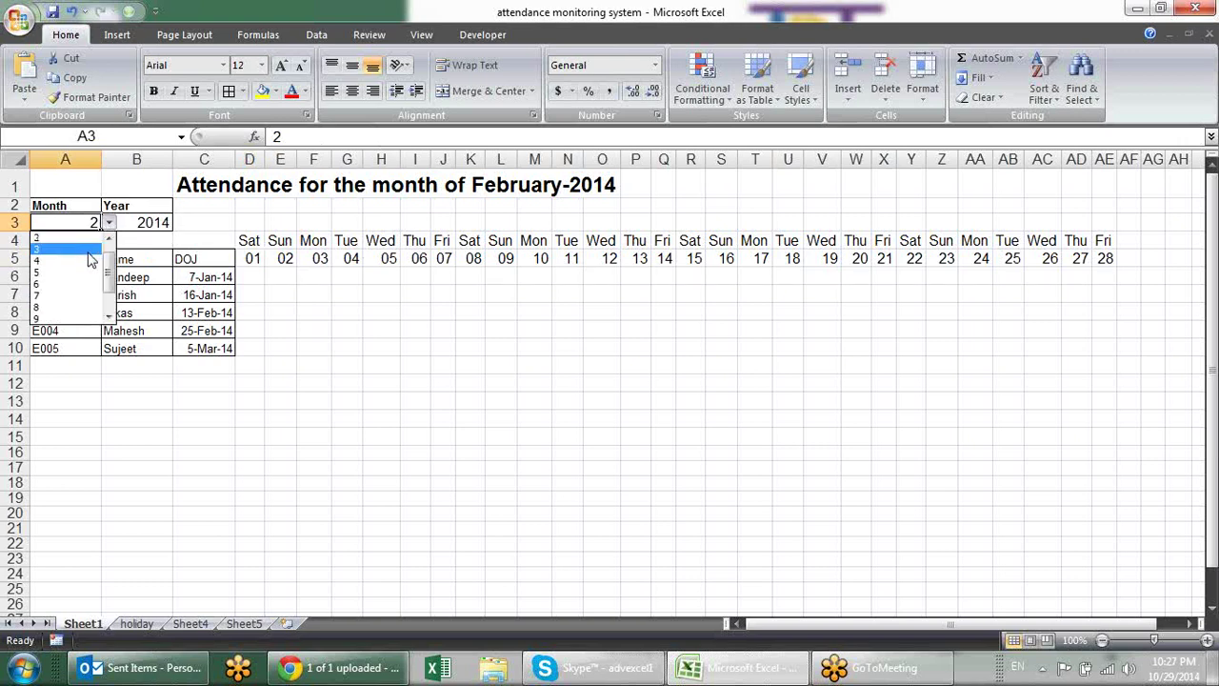
{"action": "left_click", "coordinate": [80, 308]}
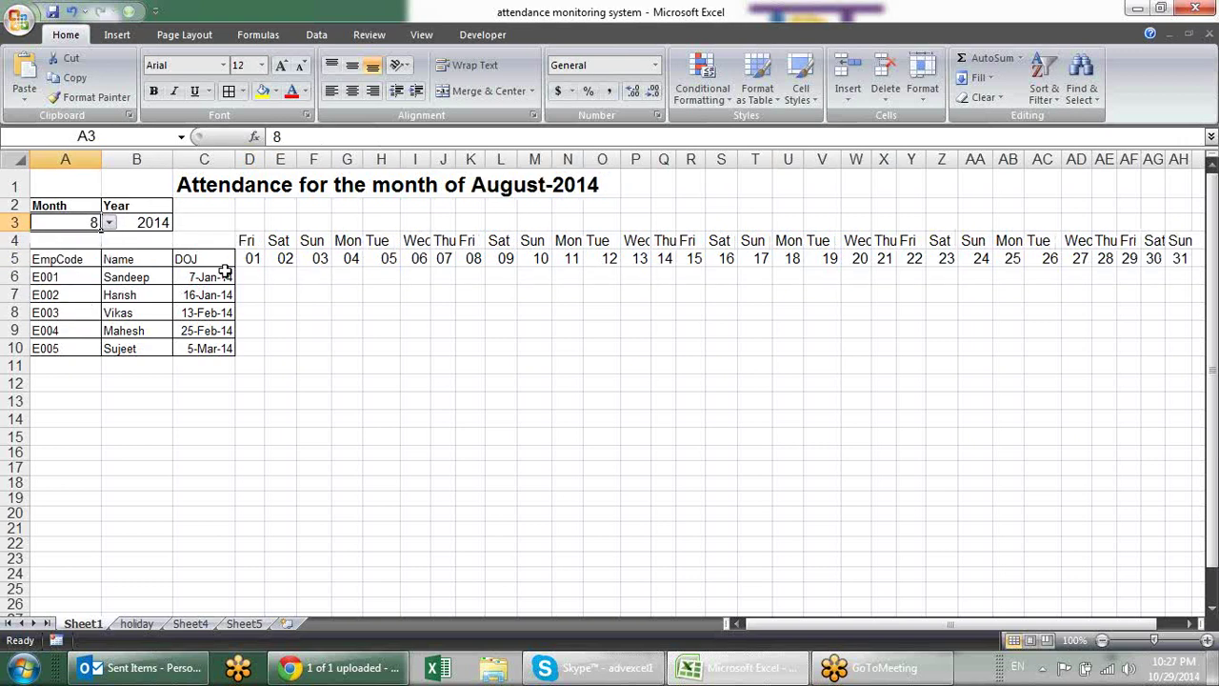
{"action": "left_click", "coordinate": [109, 221]}
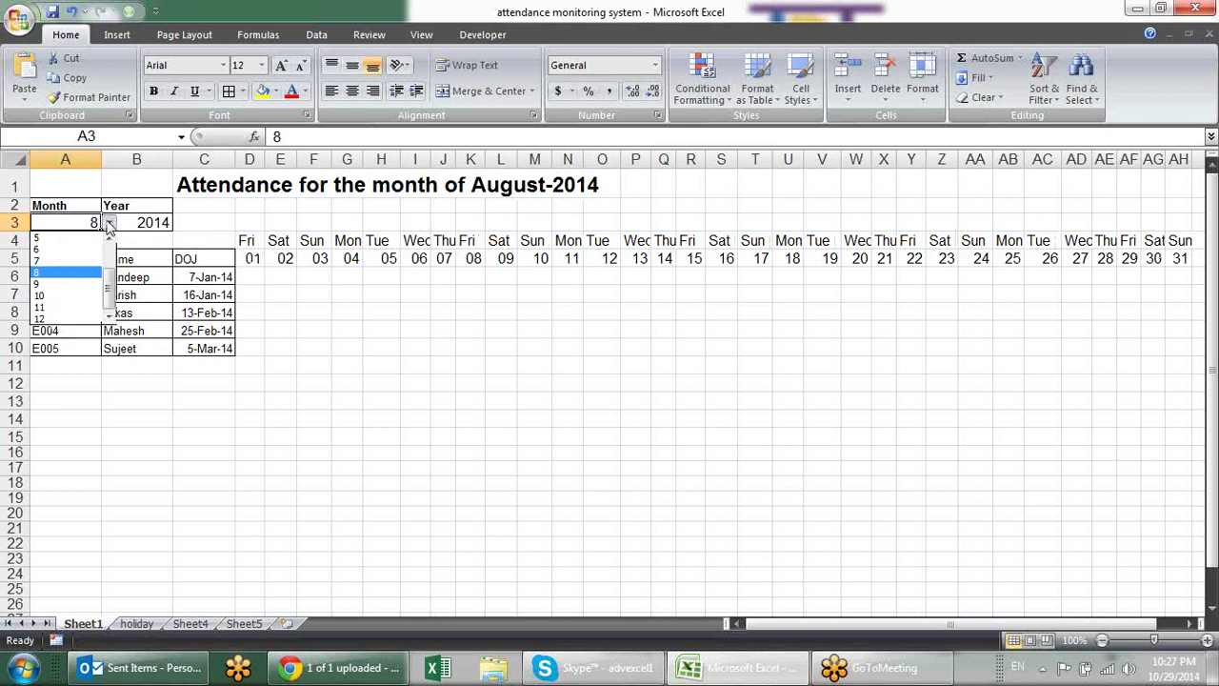
{"action": "left_click", "coordinate": [83, 306]}
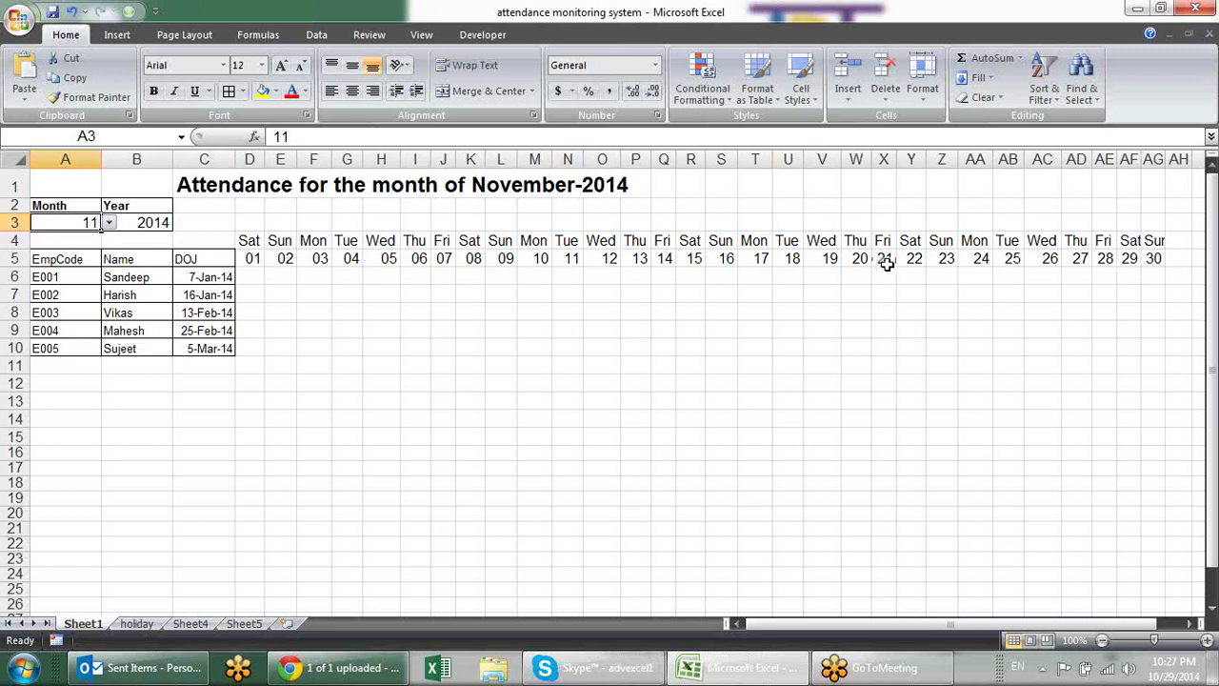
{"action": "left_click_drag", "start_coordinate": [1145, 159], "coordinate": [1150, 159]}
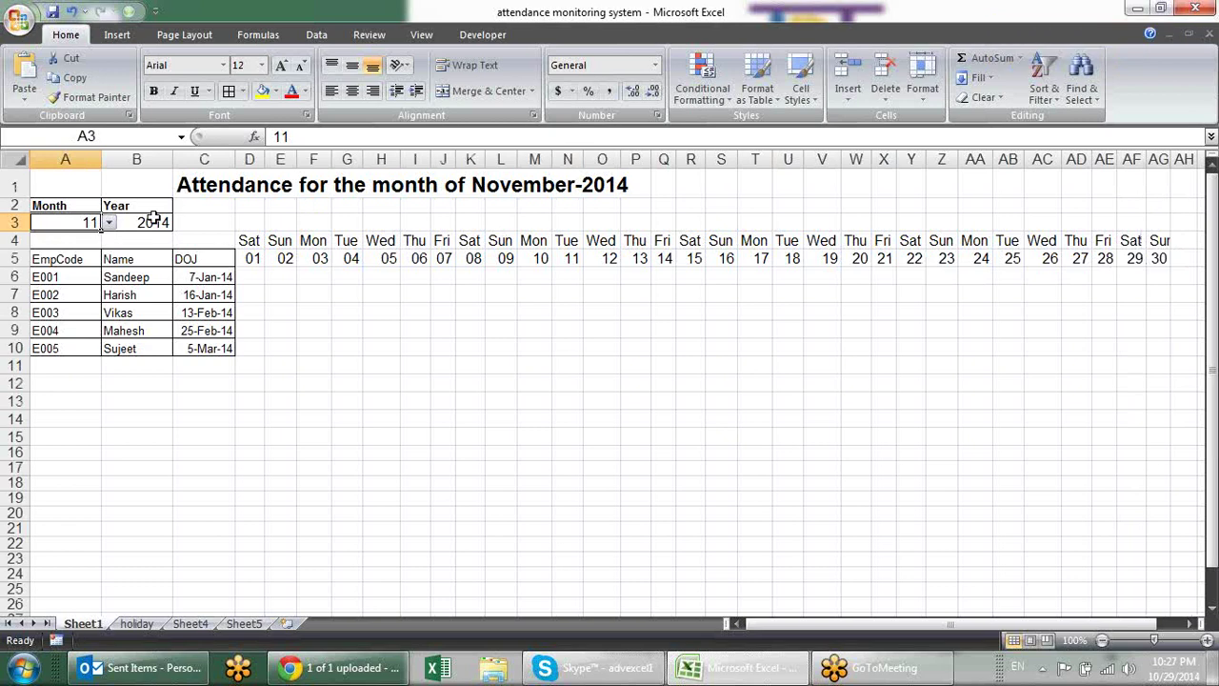
Set the month to 10 for October-2014 and inspect the AF4 and AF5 formulas.
{"action": "left_click", "coordinate": [109, 222]}
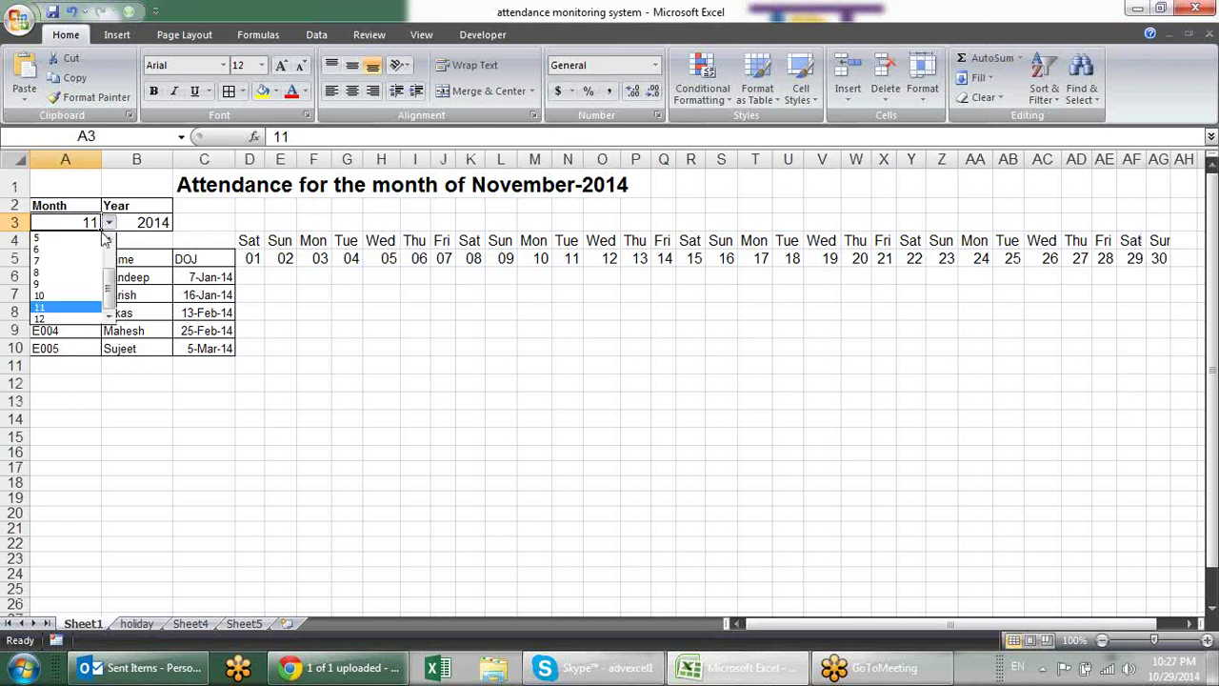
{"action": "left_click", "coordinate": [75, 303]}
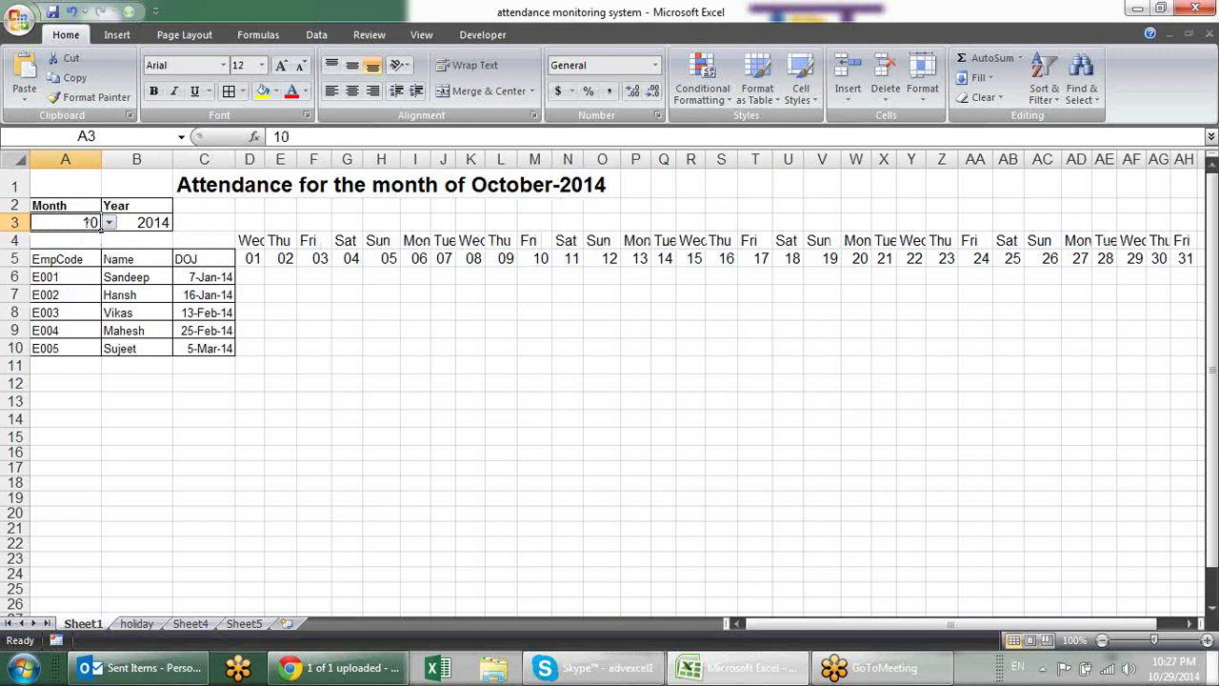
{"action": "left_click", "coordinate": [1131, 240]}
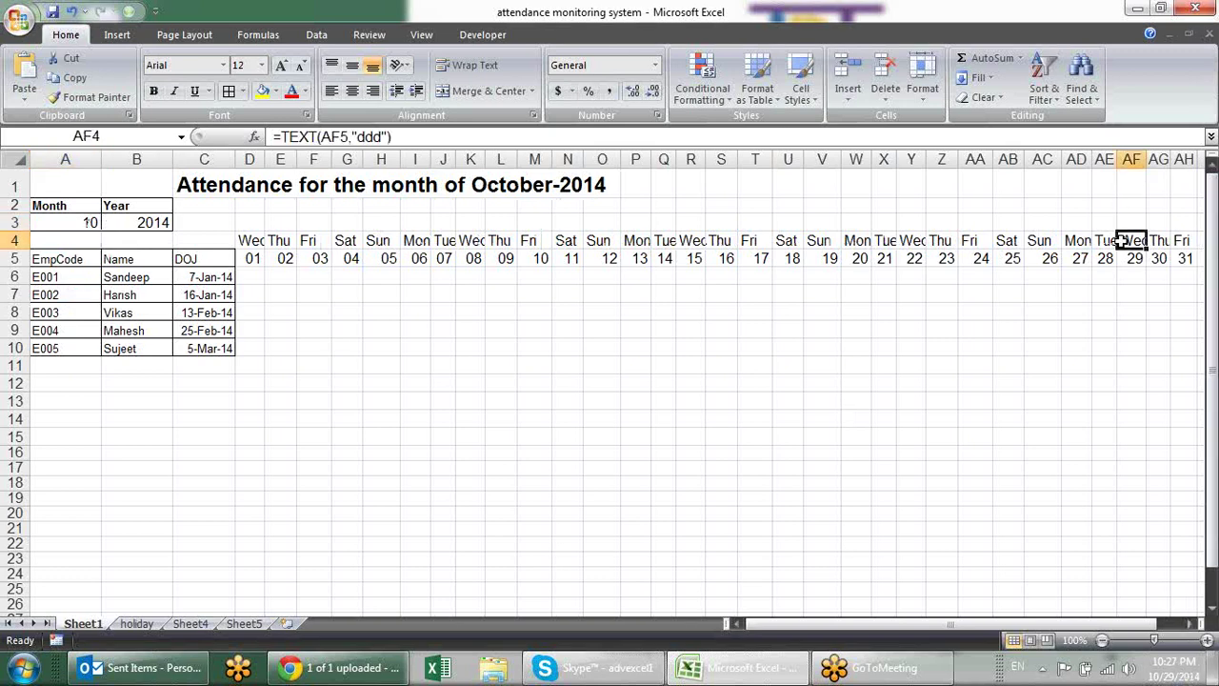
{"action": "left_click", "coordinate": [1133, 258]}
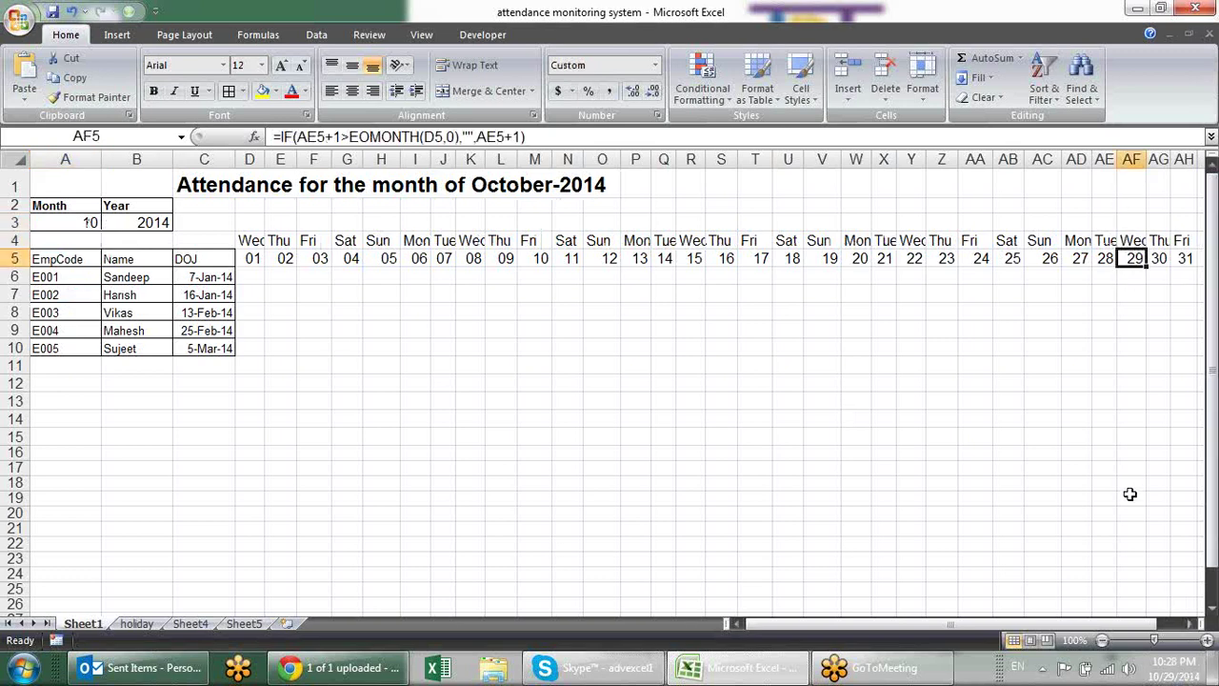
Set the weekday and date rows D4:AH5 to font size 10.
{"action": "mouse_move", "coordinate": [1184, 159]}
{"action": "left_mouse_down"}
{"action": "mouse_move", "coordinate": [250, 157]}
{"action": "mouse_move", "coordinate": [272, 161]}
{"action": "left_mouse_up"}
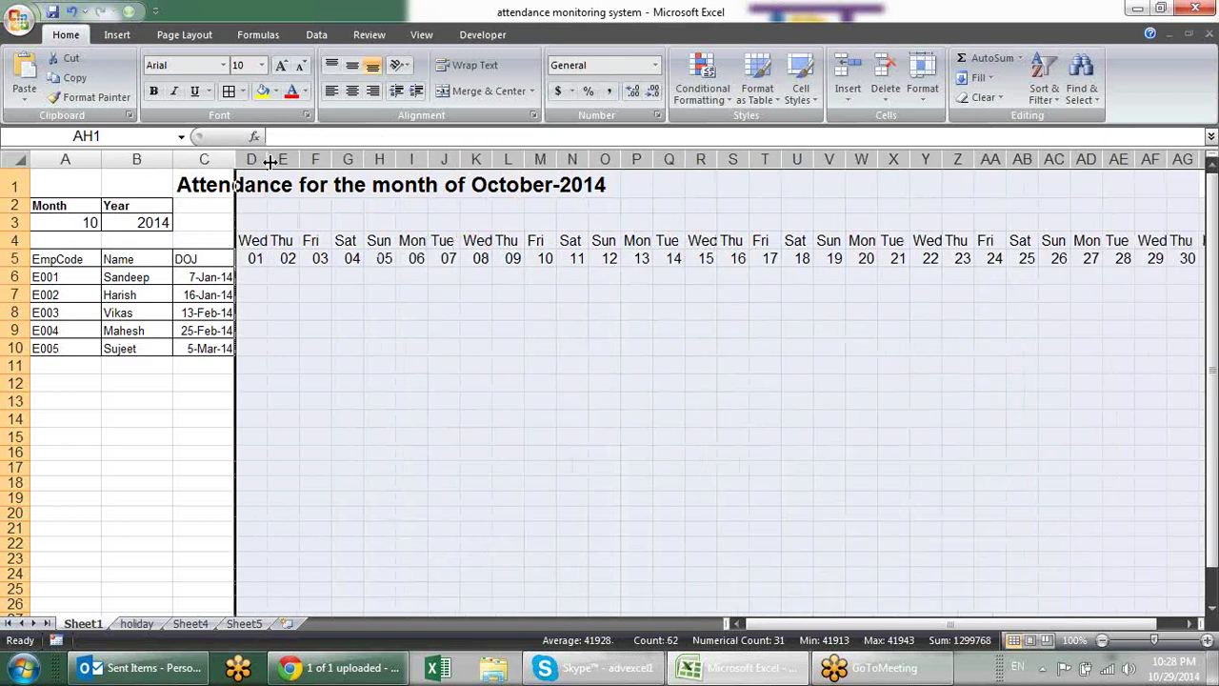
{"action": "left_click", "coordinate": [975, 406]}
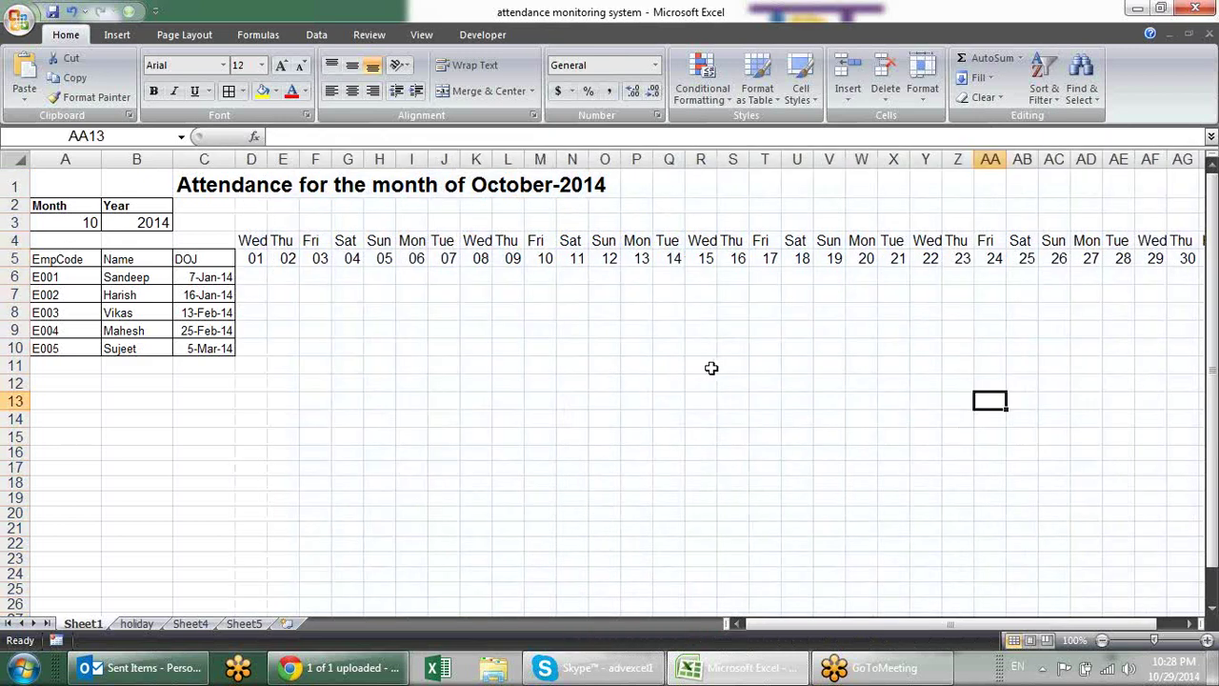
{"action": "mouse_move", "coordinate": [254, 238]}
{"action": "left_mouse_down"}
{"action": "mouse_move", "coordinate": [904, 283]}
{"action": "mouse_move", "coordinate": [1076, 266]}
{"action": "left_mouse_up"}
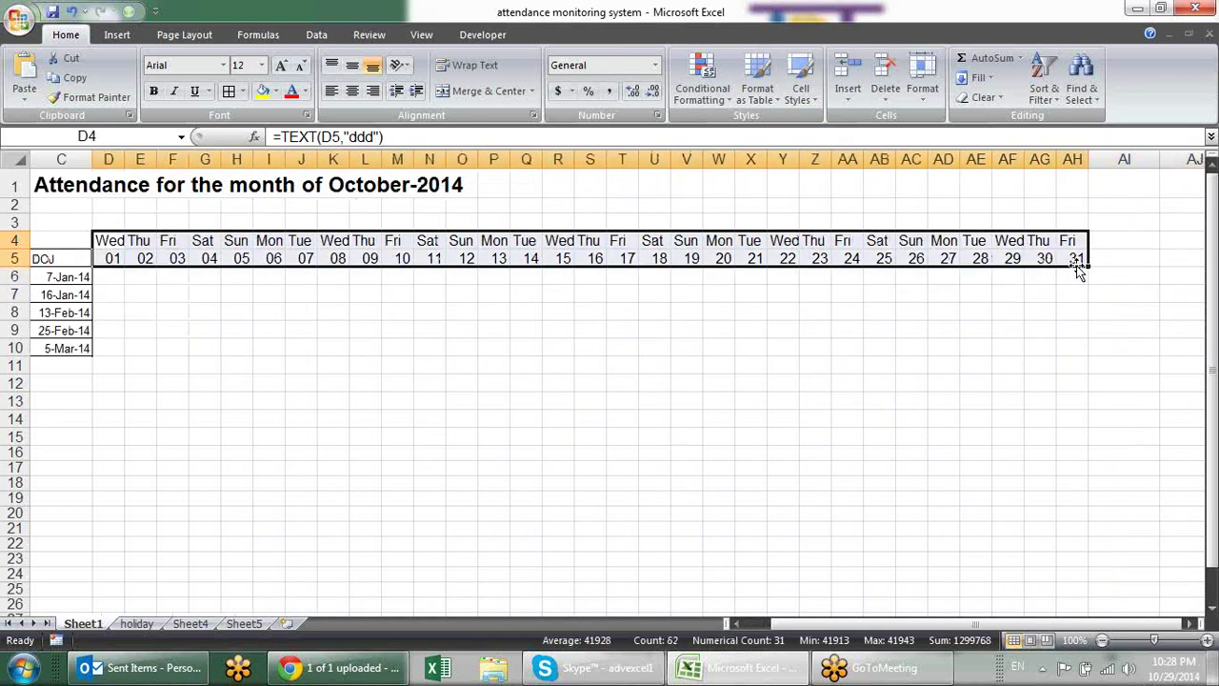
{"action": "left_click", "coordinate": [263, 65]}
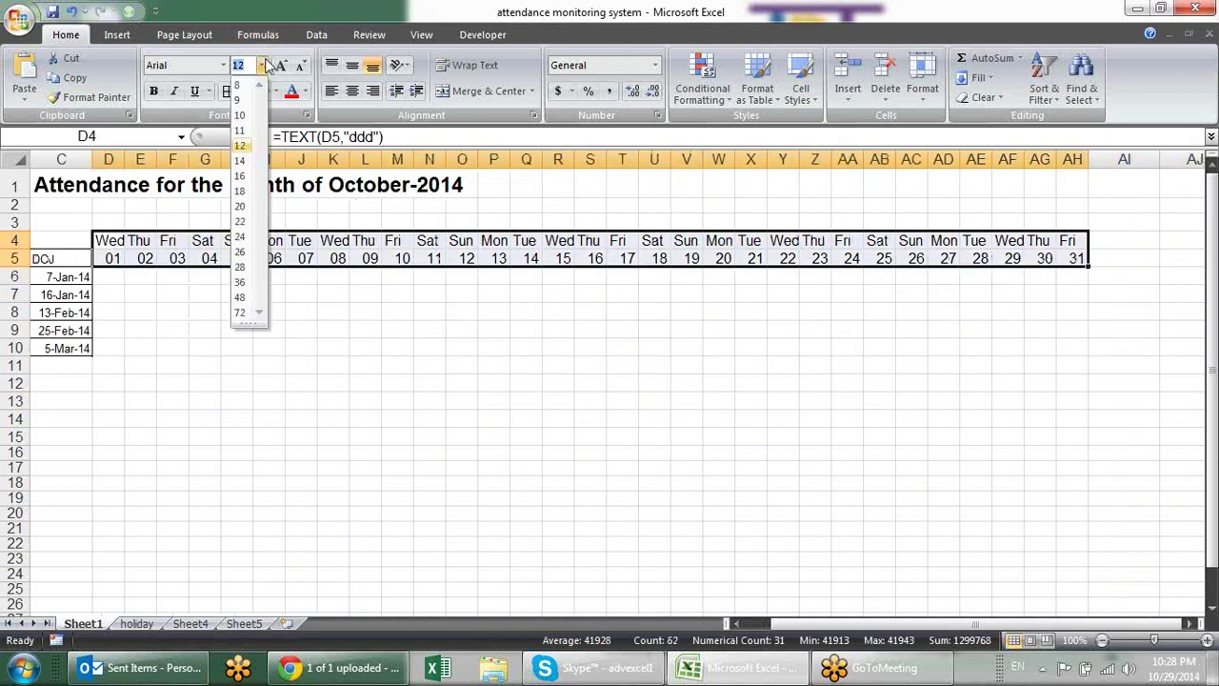
{"action": "left_click", "coordinate": [240, 116]}
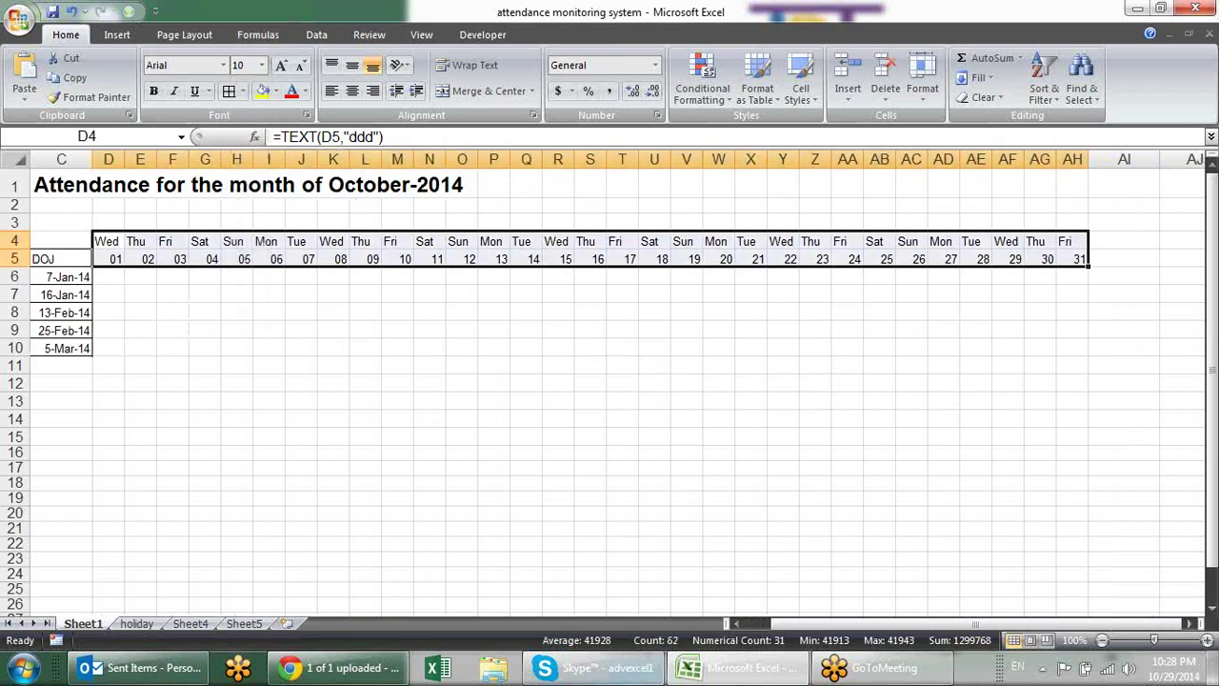
Narrow columns D through AH to one small uniform width so the month fits on screen.
{"action": "left_click_drag", "start_coordinate": [755, 623], "coordinate": [779, 626]}
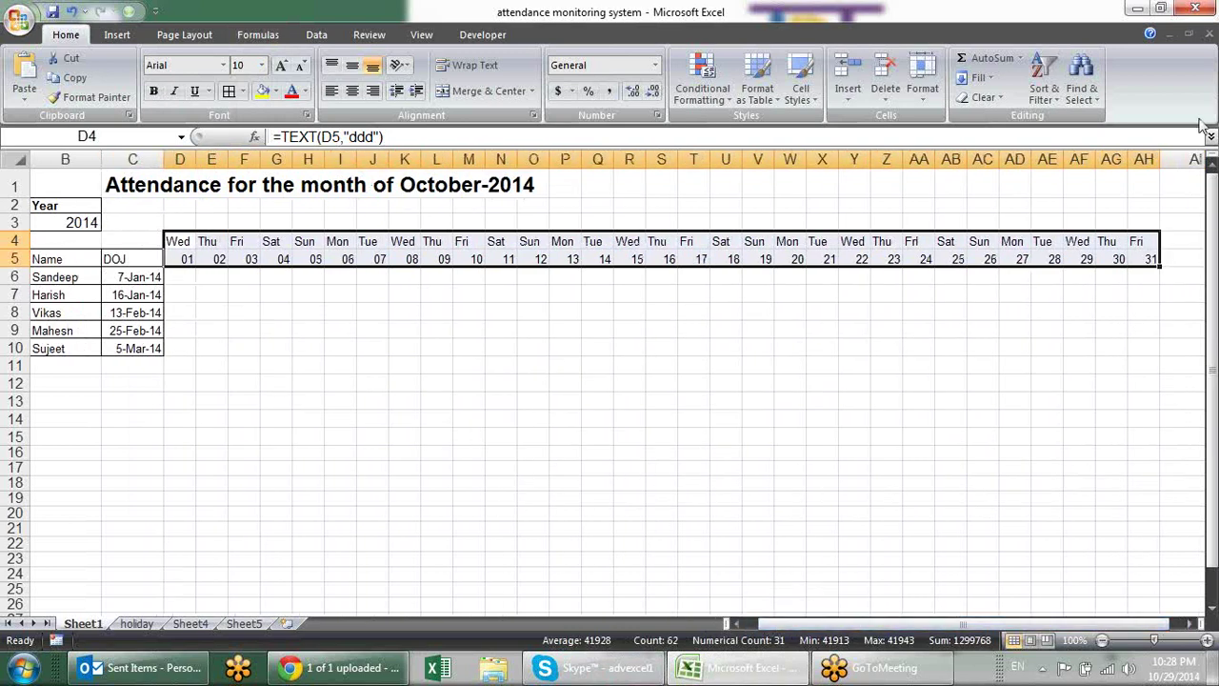
{"action": "left_click", "coordinate": [1151, 156]}
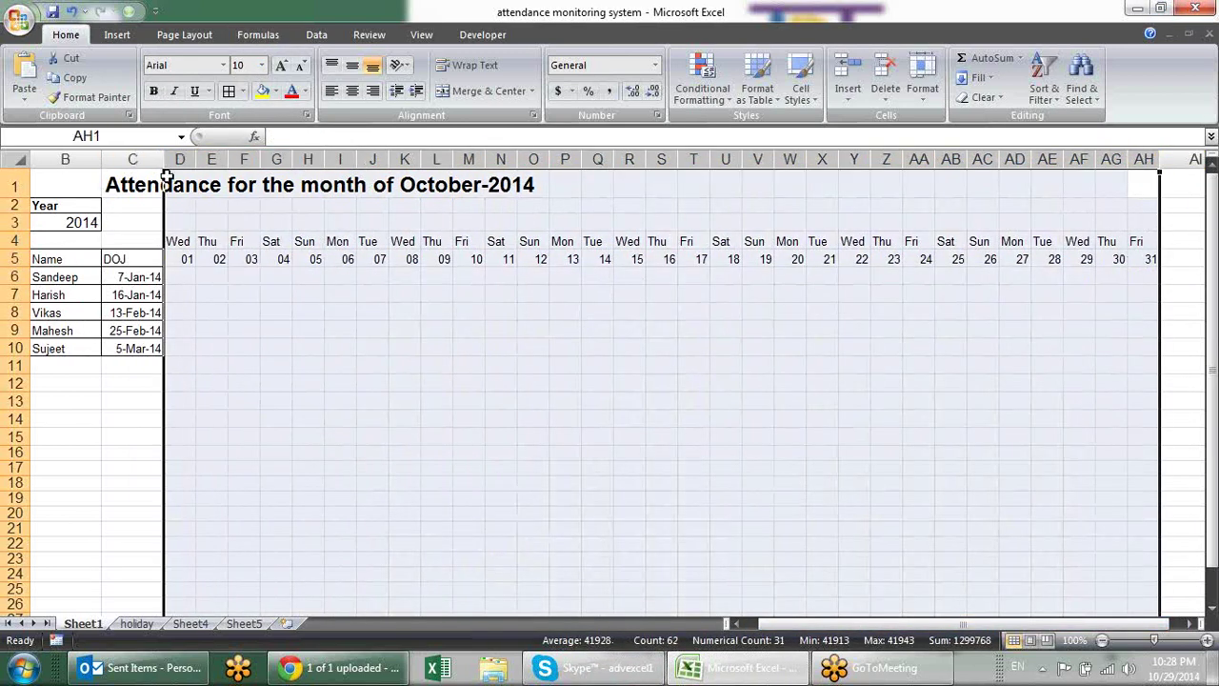
{"action": "left_click_drag", "start_coordinate": [195, 159], "coordinate": [191, 159]}
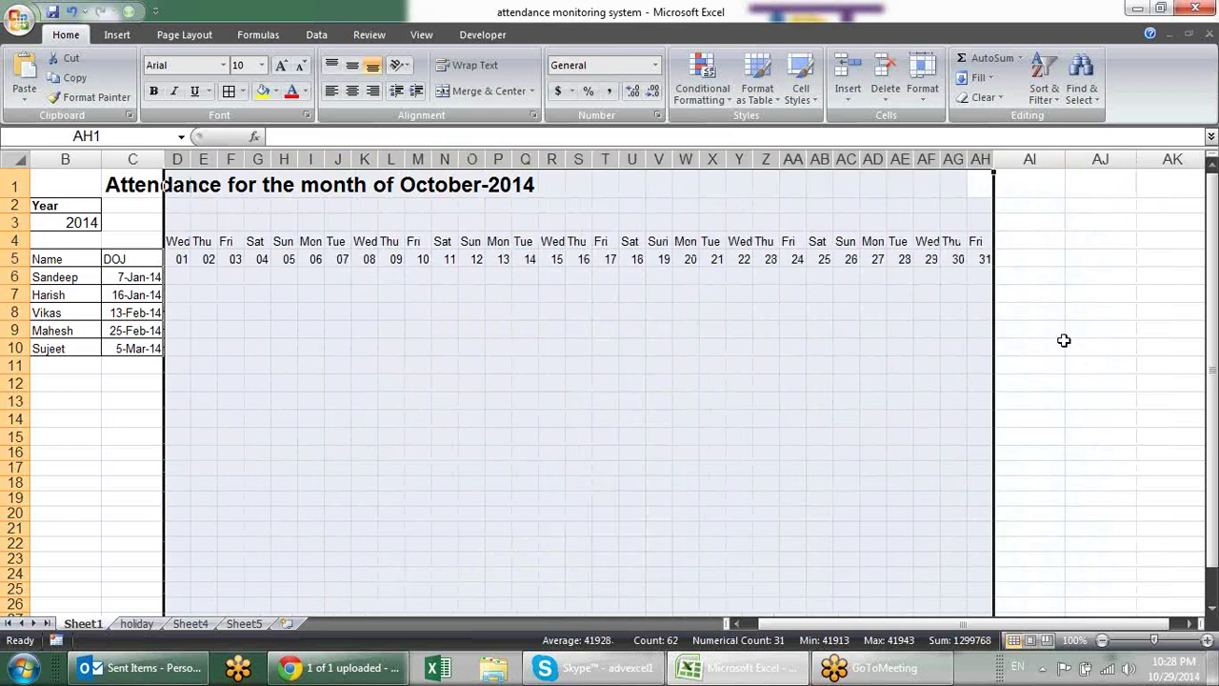
{"action": "left_click", "coordinate": [1023, 312]}
{"action": "left_click_drag", "start_coordinate": [893, 623], "coordinate": [824, 622]}
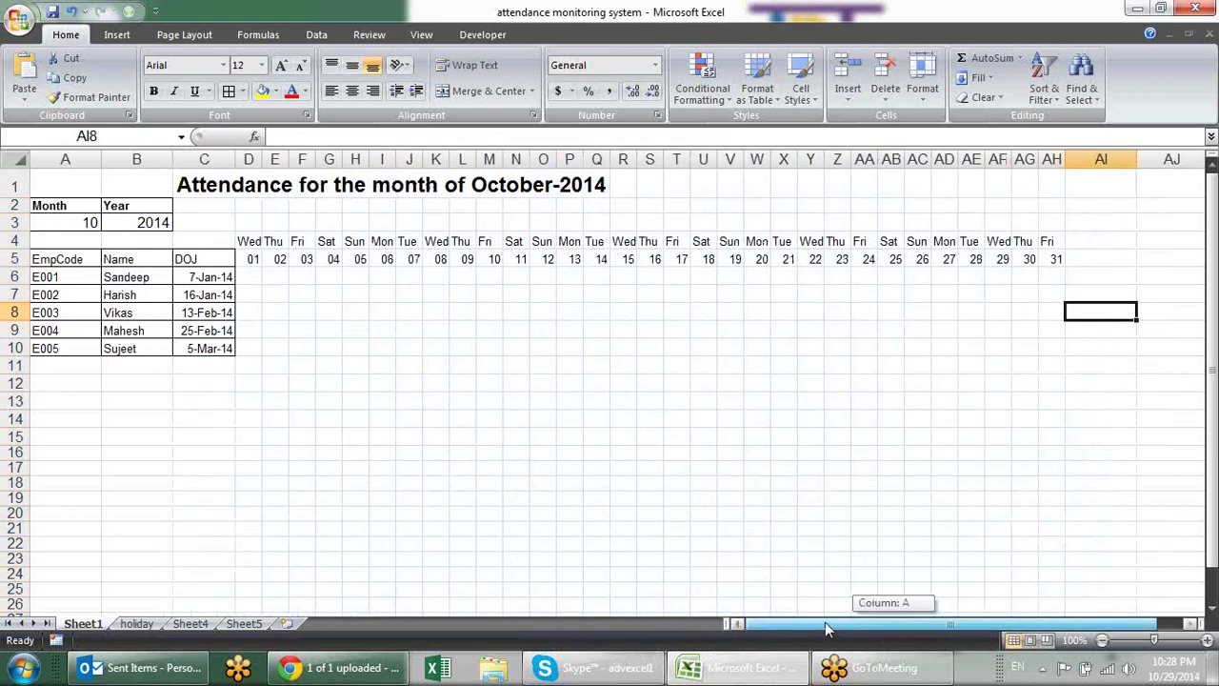
{"action": "left_click", "coordinate": [570, 276]}
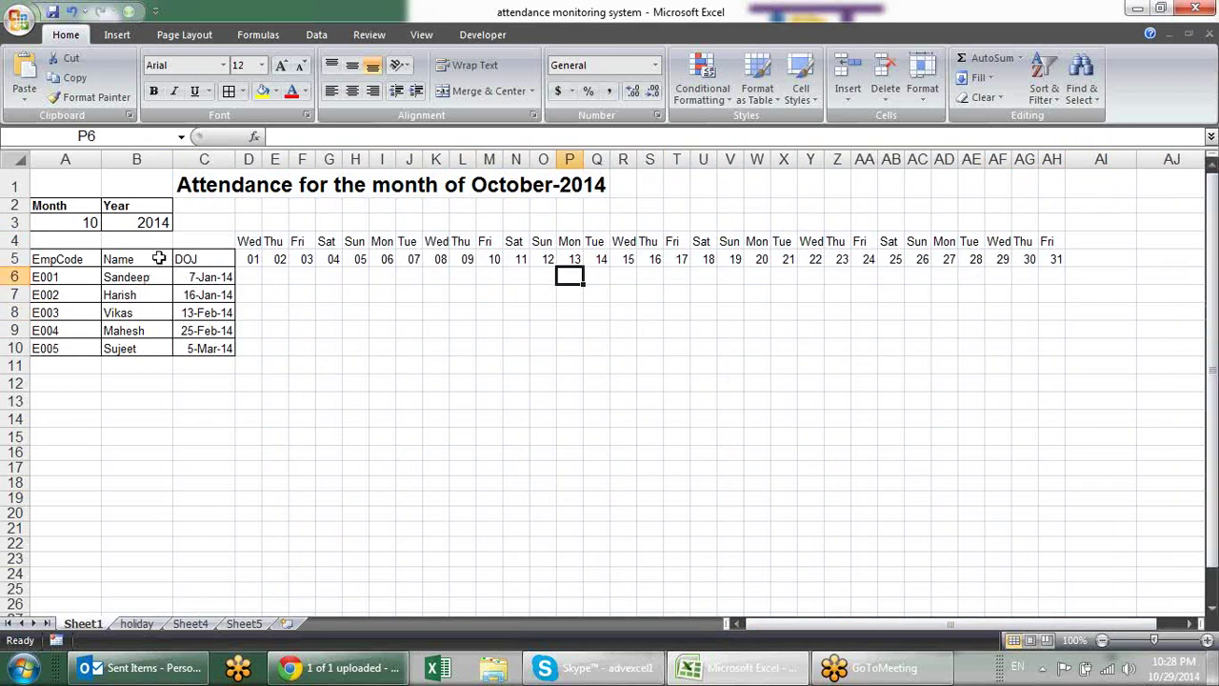
{"action": "left_click", "coordinate": [1001, 257]}
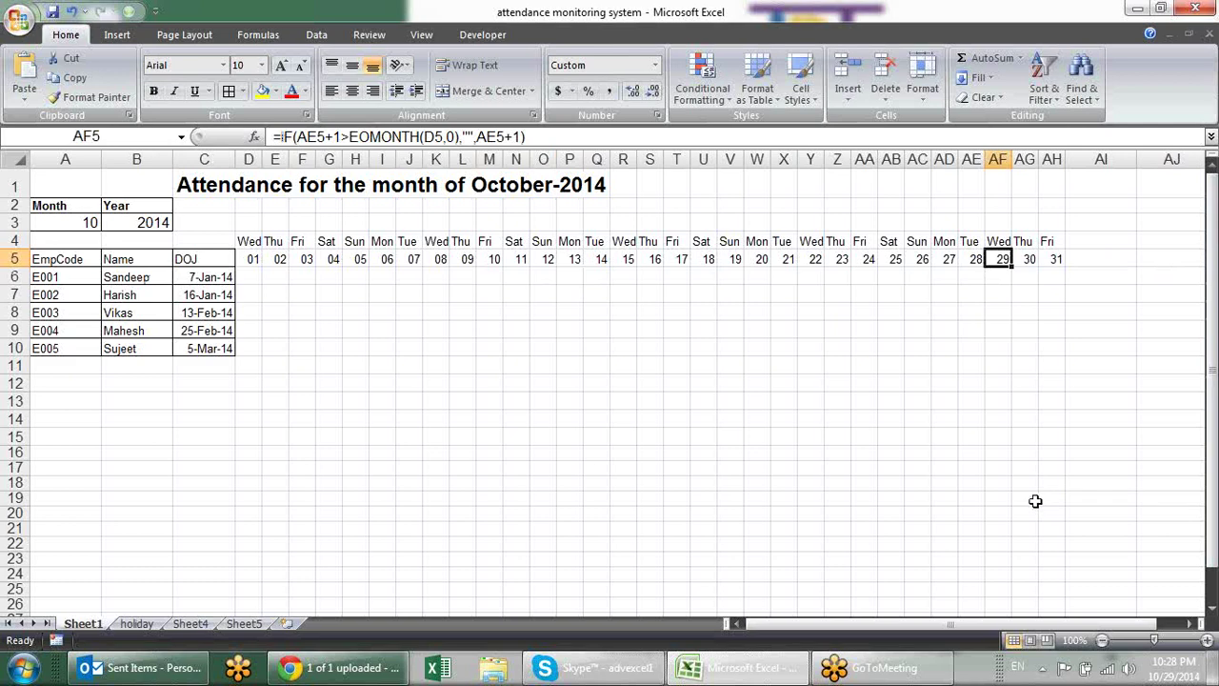
Choose 11 in A3 so the title reads November-2014, then select the grid D4:AG11.
{"action": "left_click", "coordinate": [91, 221]}
{"action": "left_click", "coordinate": [108, 223]}
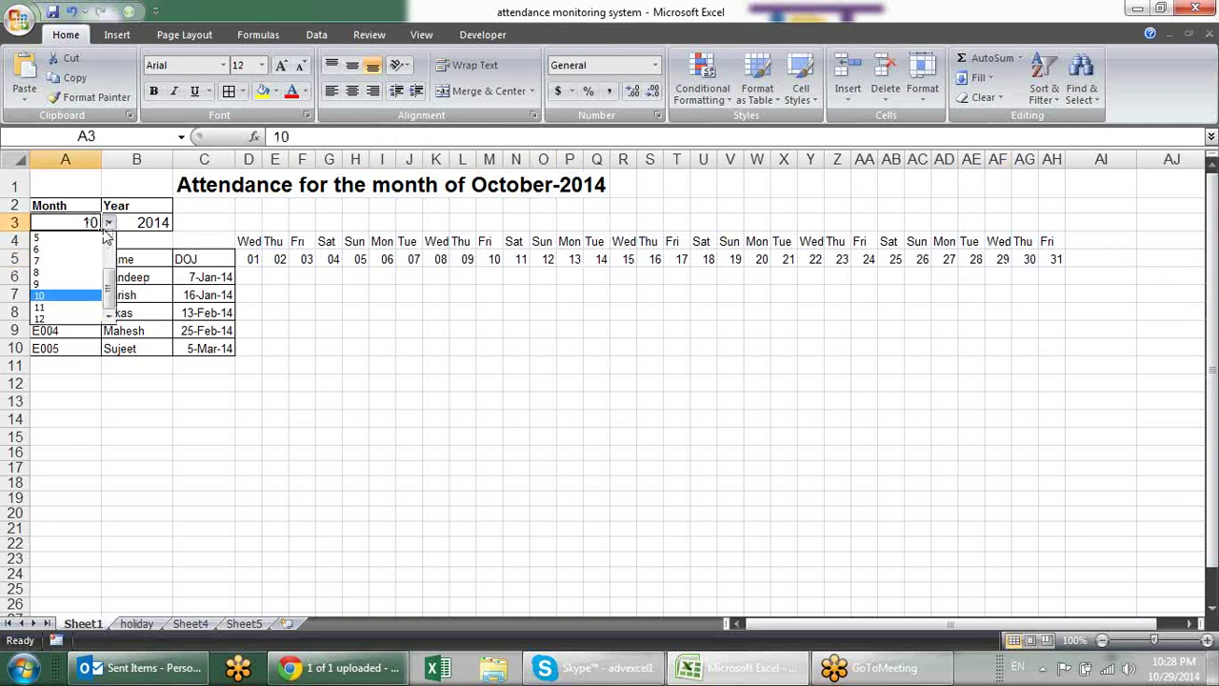
{"action": "left_click", "coordinate": [76, 305]}
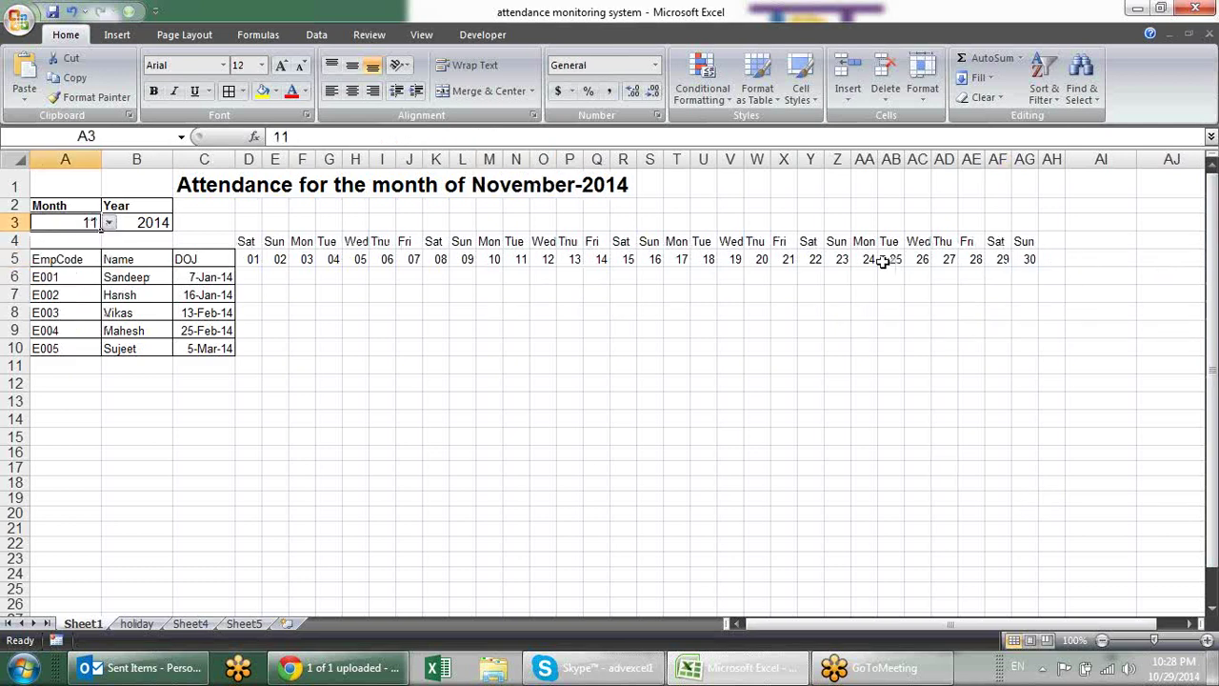
{"action": "left_click", "coordinate": [567, 184]}
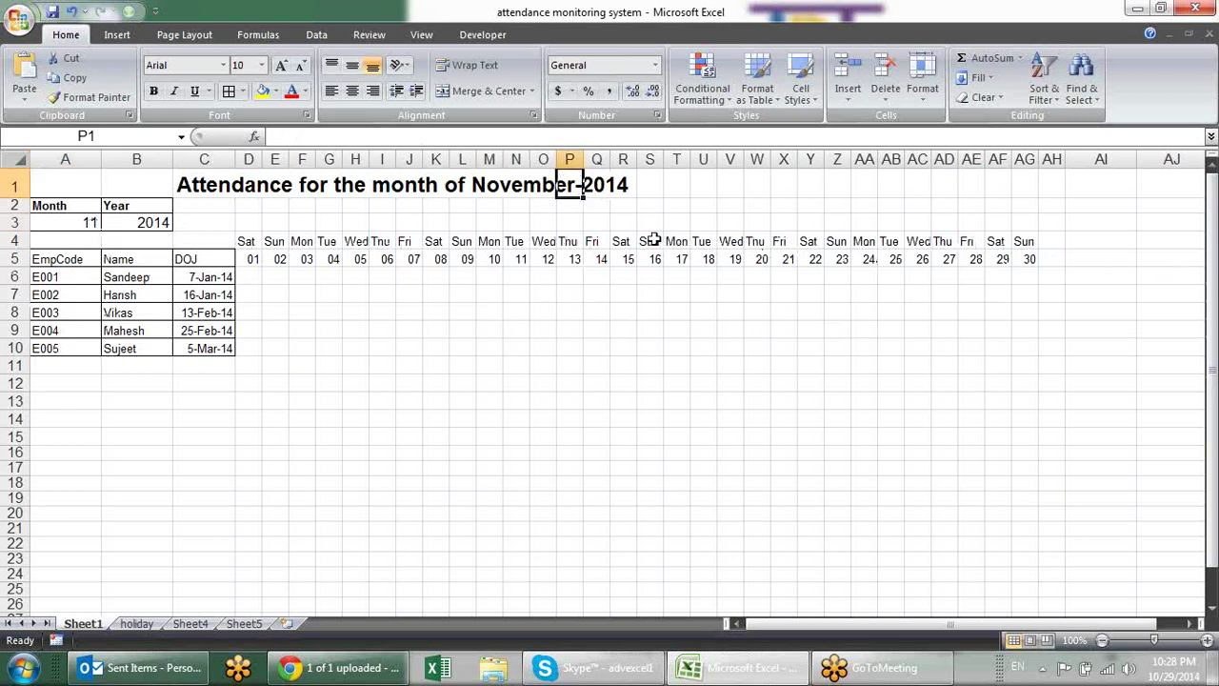
{"action": "left_click", "coordinate": [526, 179]}
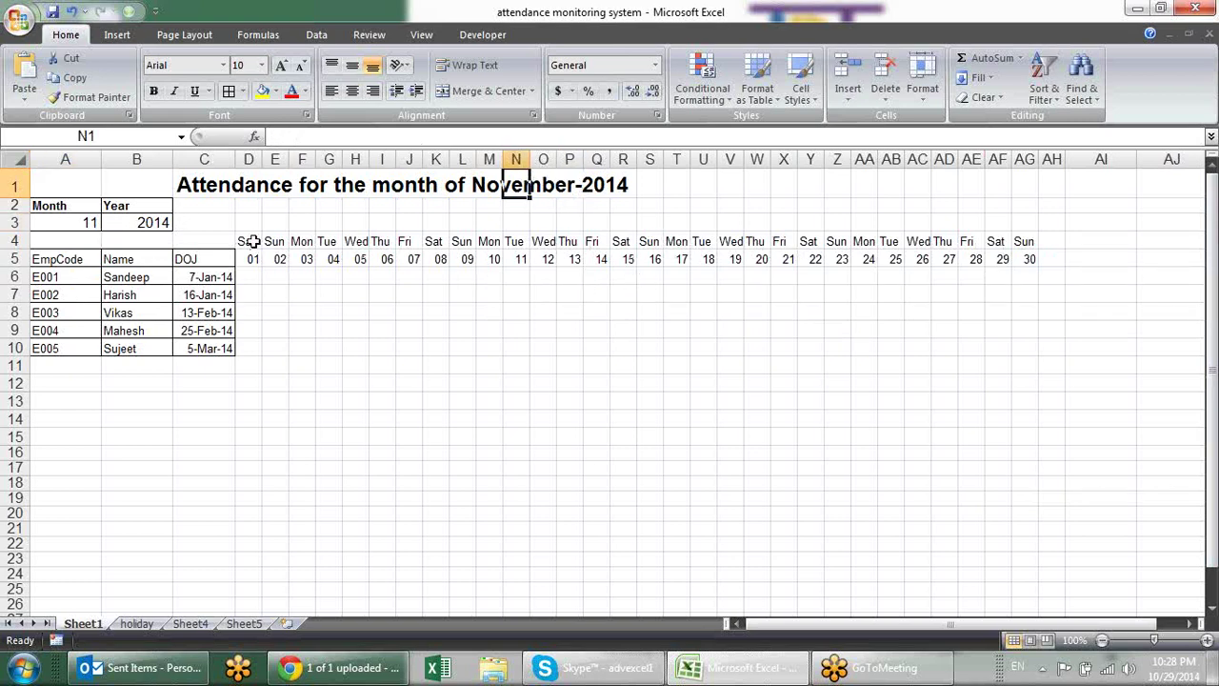
{"action": "left_click_drag", "start_coordinate": [252, 241], "coordinate": [1018, 363]}
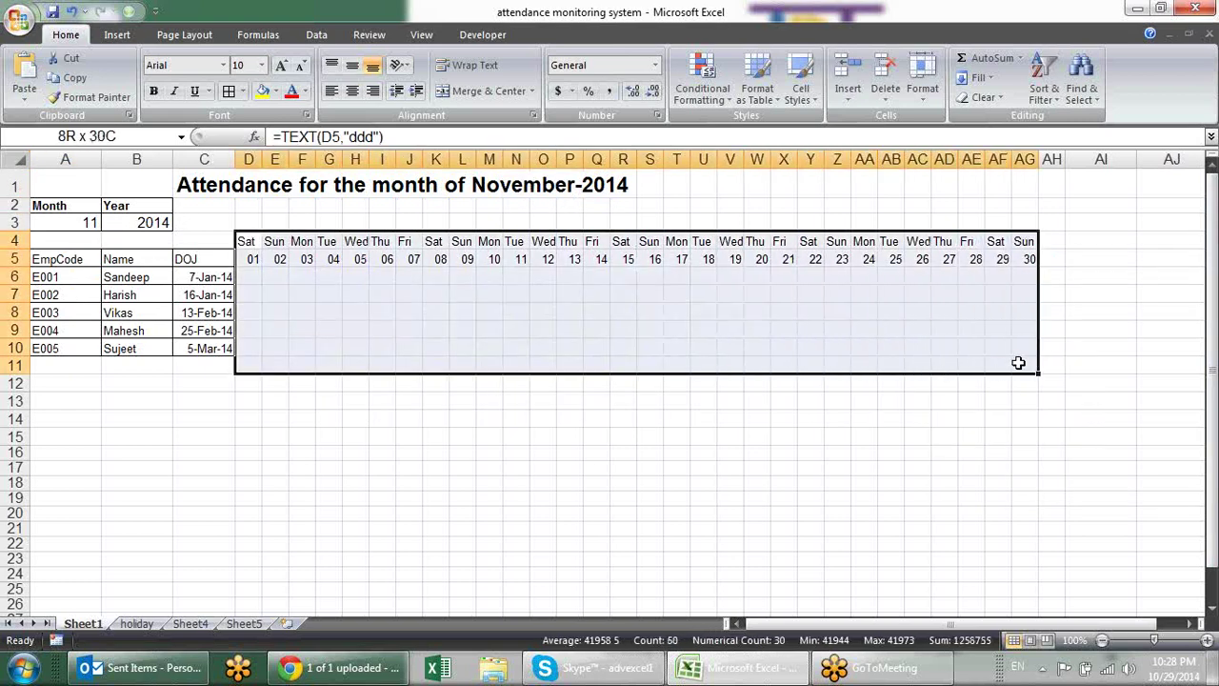
Apply All Borders to D4:AG11 and delete the empty row 11.
{"action": "left_click", "coordinate": [229, 90]}
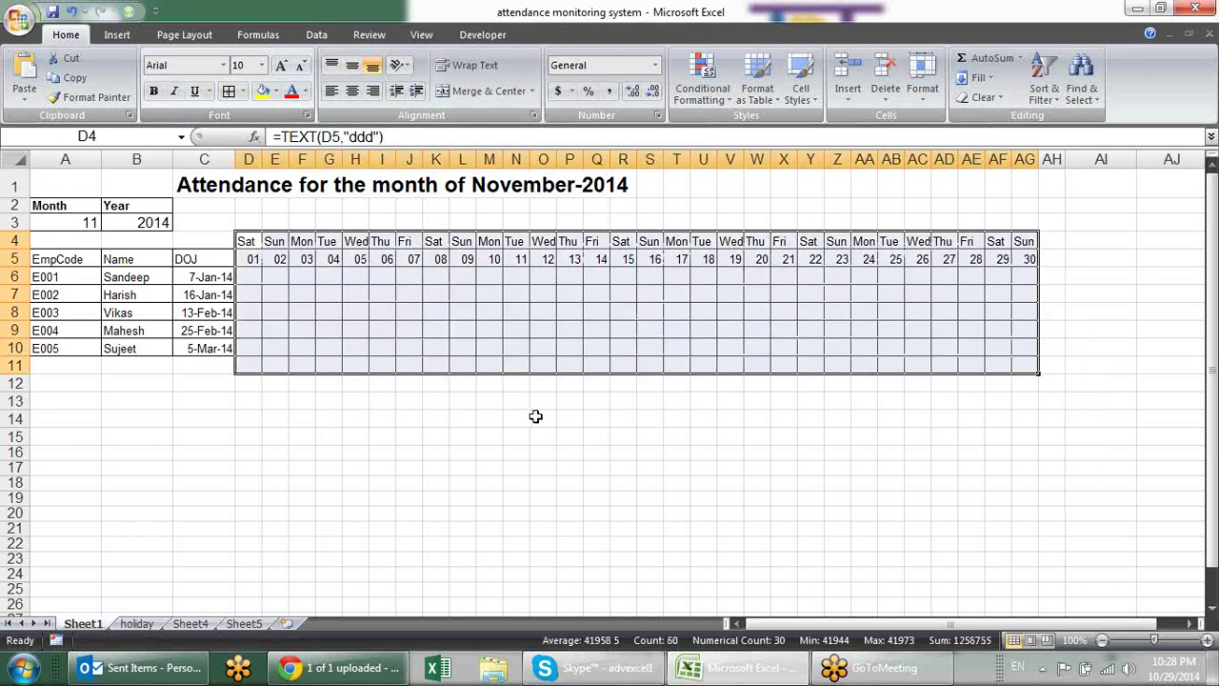
{"action": "left_click", "coordinate": [17, 364]}
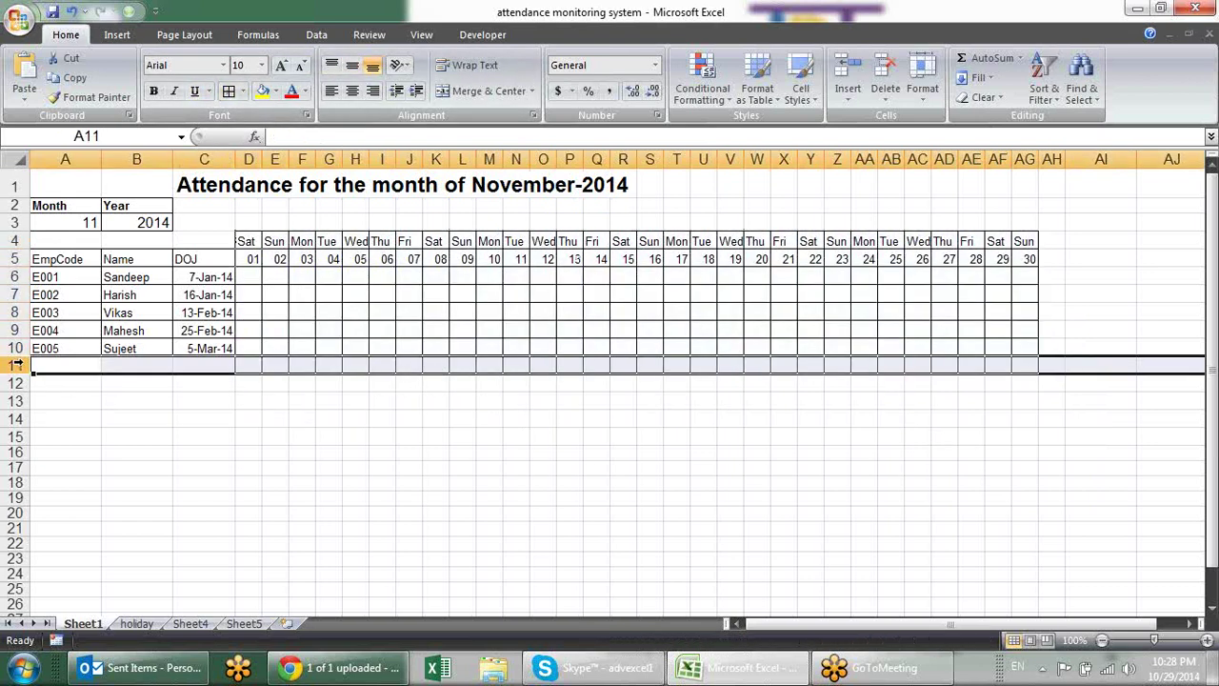
{"action": "key", "text": "ctrl+minus"}
{"action": "left_click", "coordinate": [383, 401]}
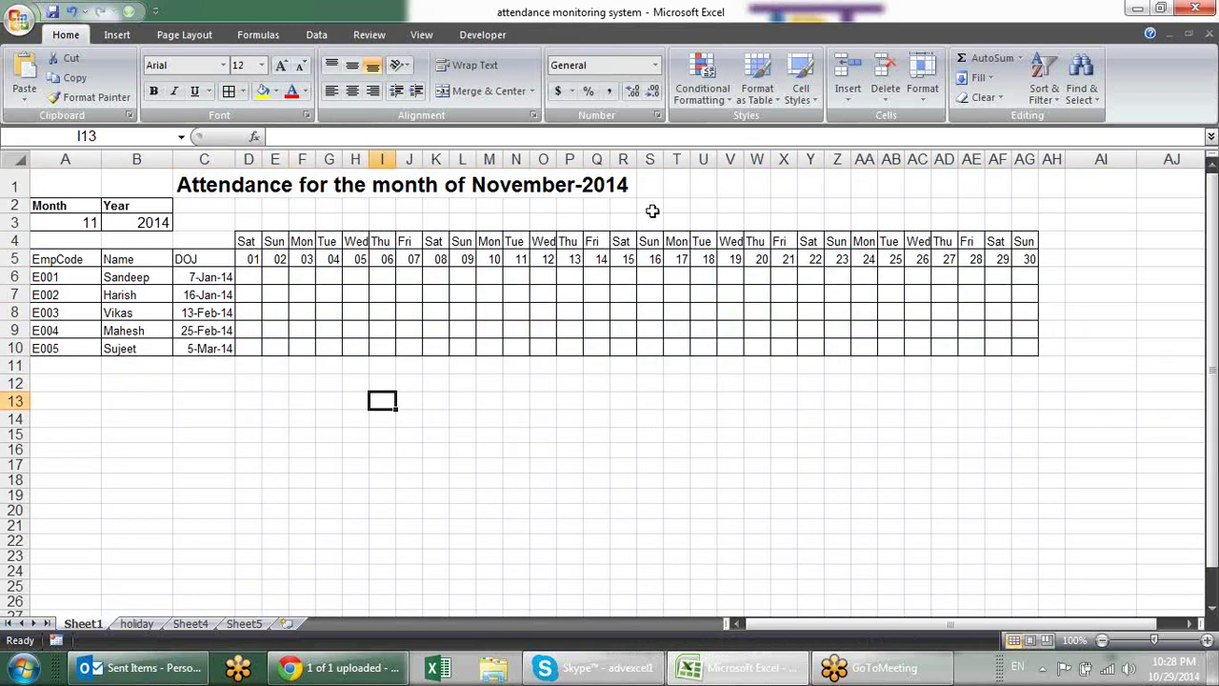
{"action": "left_click", "coordinate": [709, 100]}
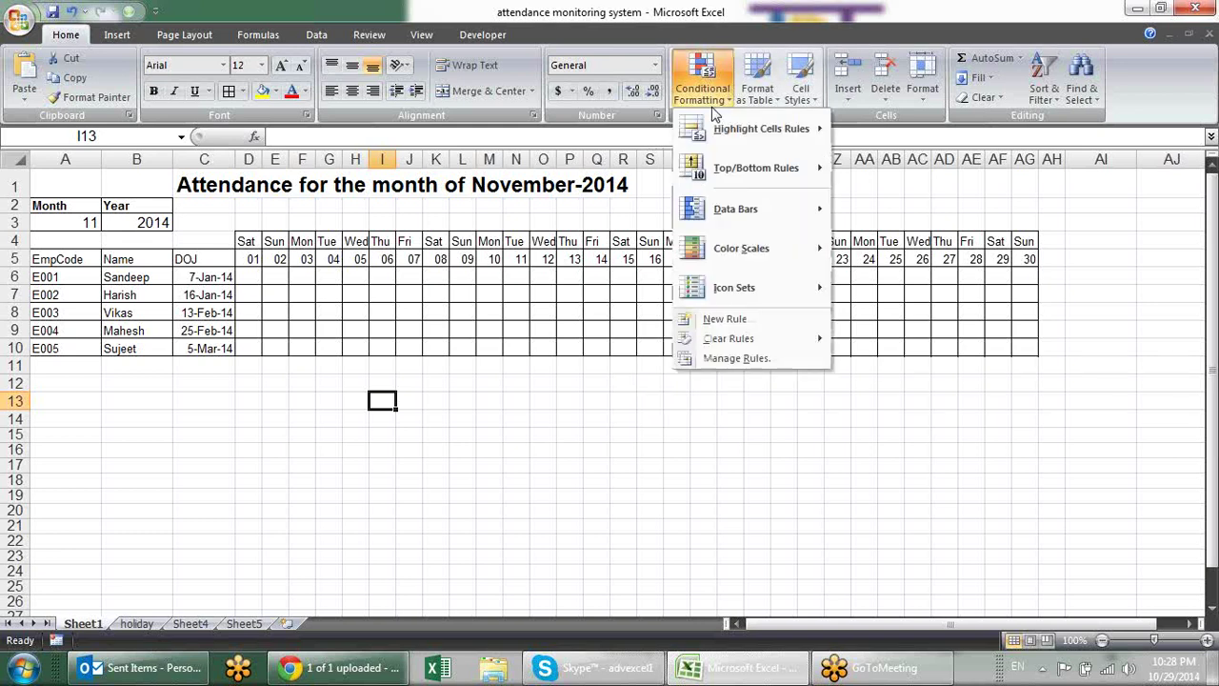
{"action": "left_click", "coordinate": [753, 358]}
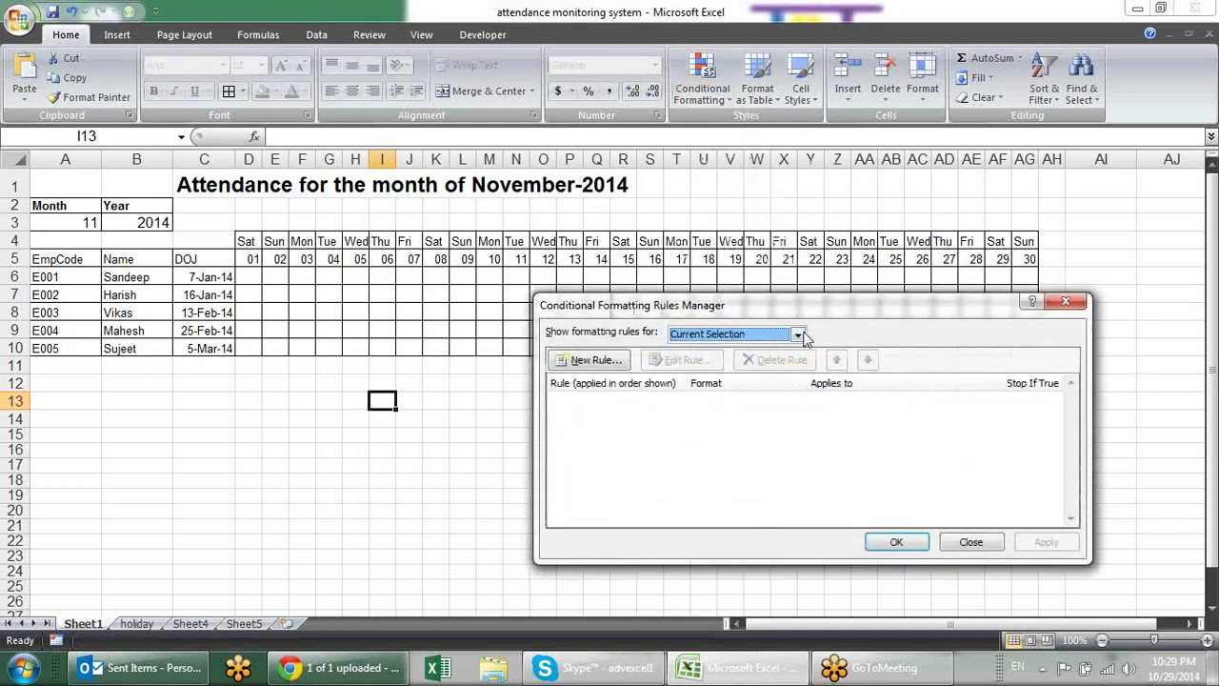
{"action": "left_click", "coordinate": [799, 334]}
{"action": "left_click", "coordinate": [767, 367]}
{"action": "left_click", "coordinate": [986, 541]}
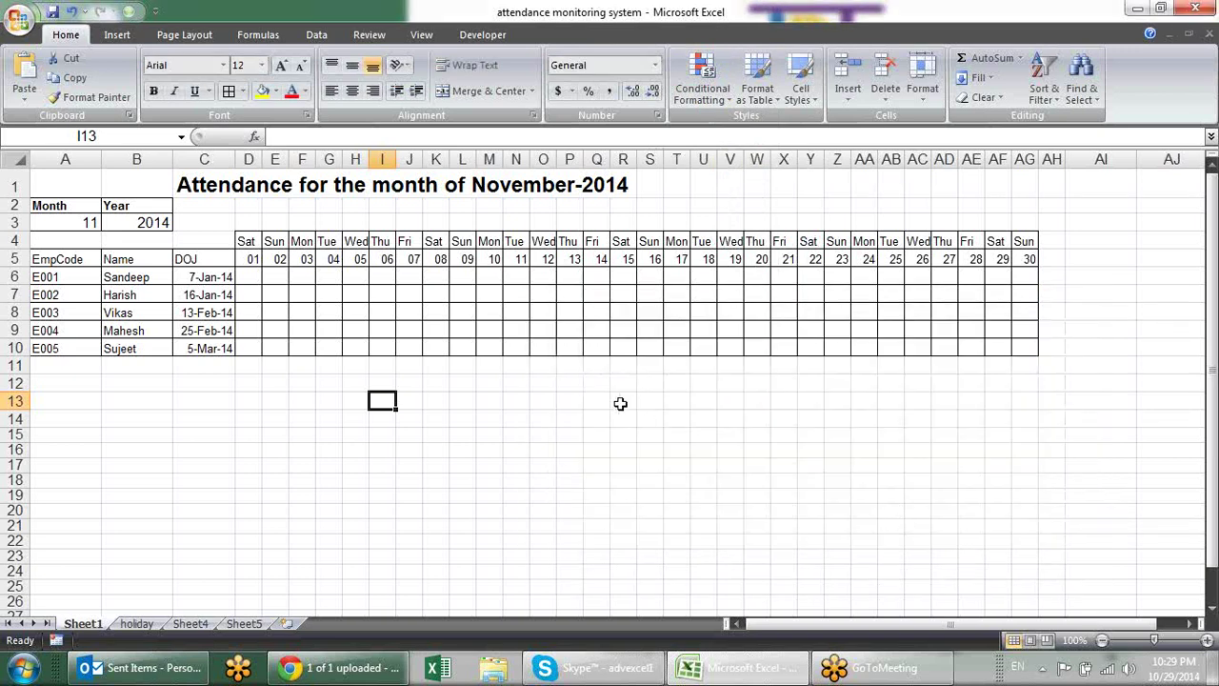
{"action": "left_click", "coordinate": [593, 402]}
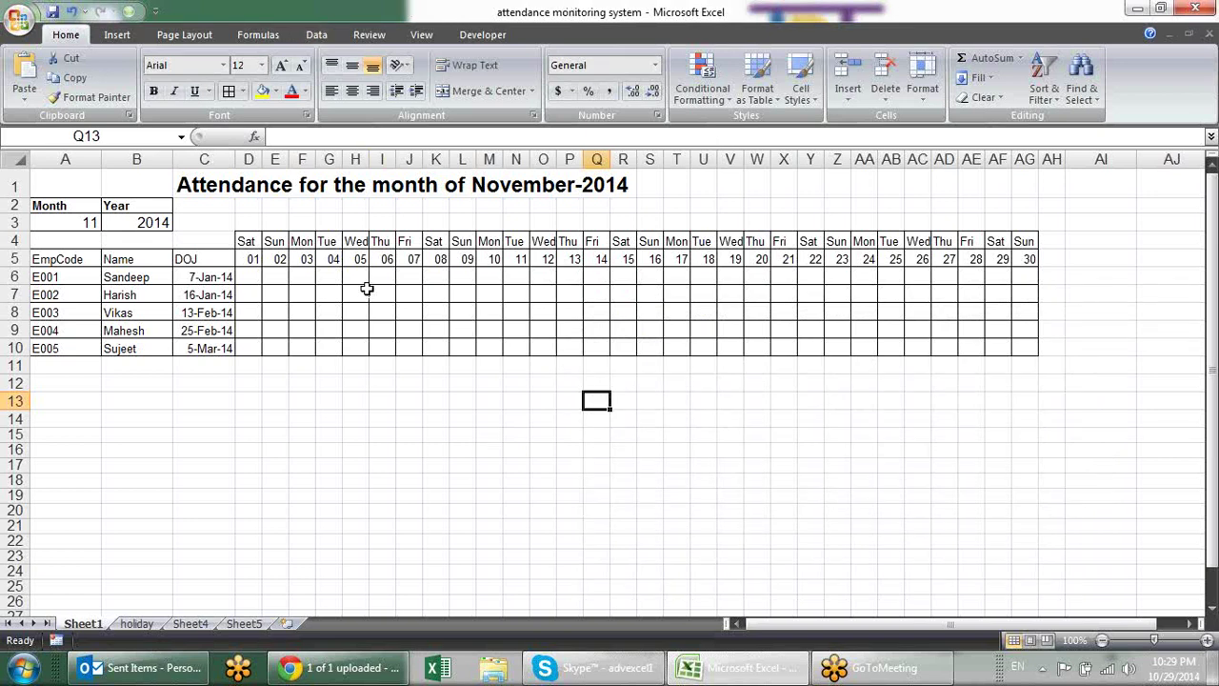
Start a new formula-based conditional formatting rule on D4 testing whether the day equals "Sat".
{"action": "left_click", "coordinate": [248, 241]}
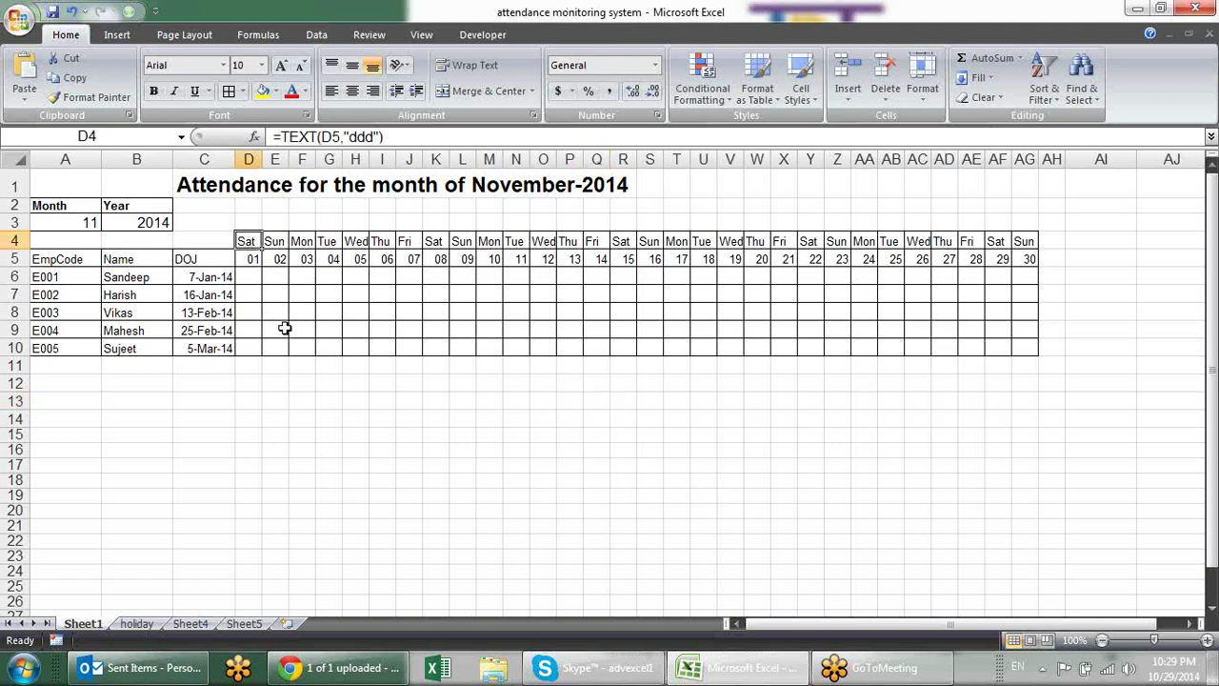
{"action": "left_click", "coordinate": [723, 90]}
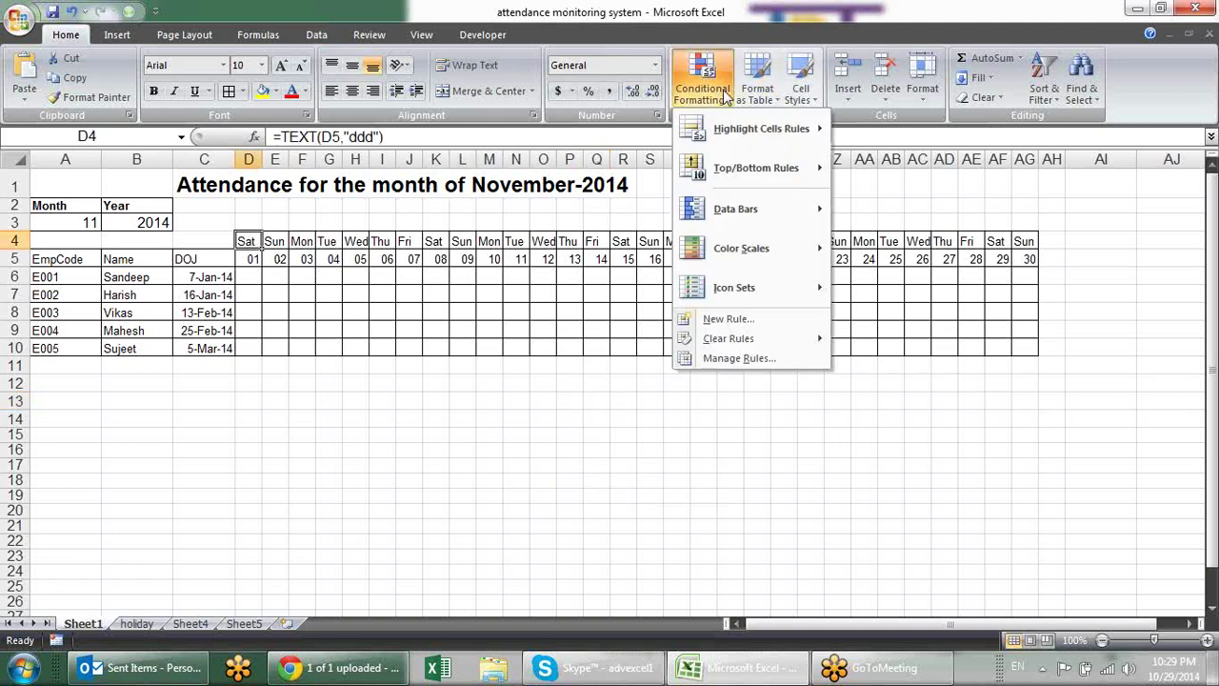
{"action": "left_click", "coordinate": [751, 325]}
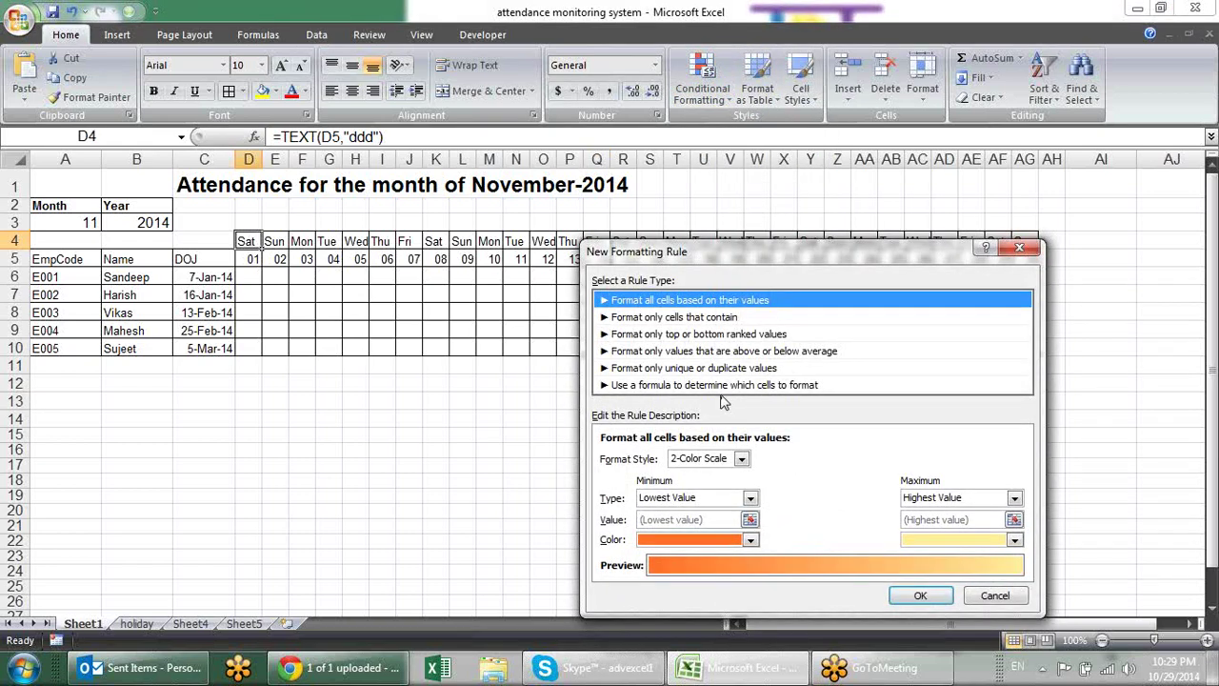
{"action": "left_click", "coordinate": [720, 385]}
{"action": "left_click", "coordinate": [723, 460]}
{"action": "type", "text": "=d4=\"Sat\""}
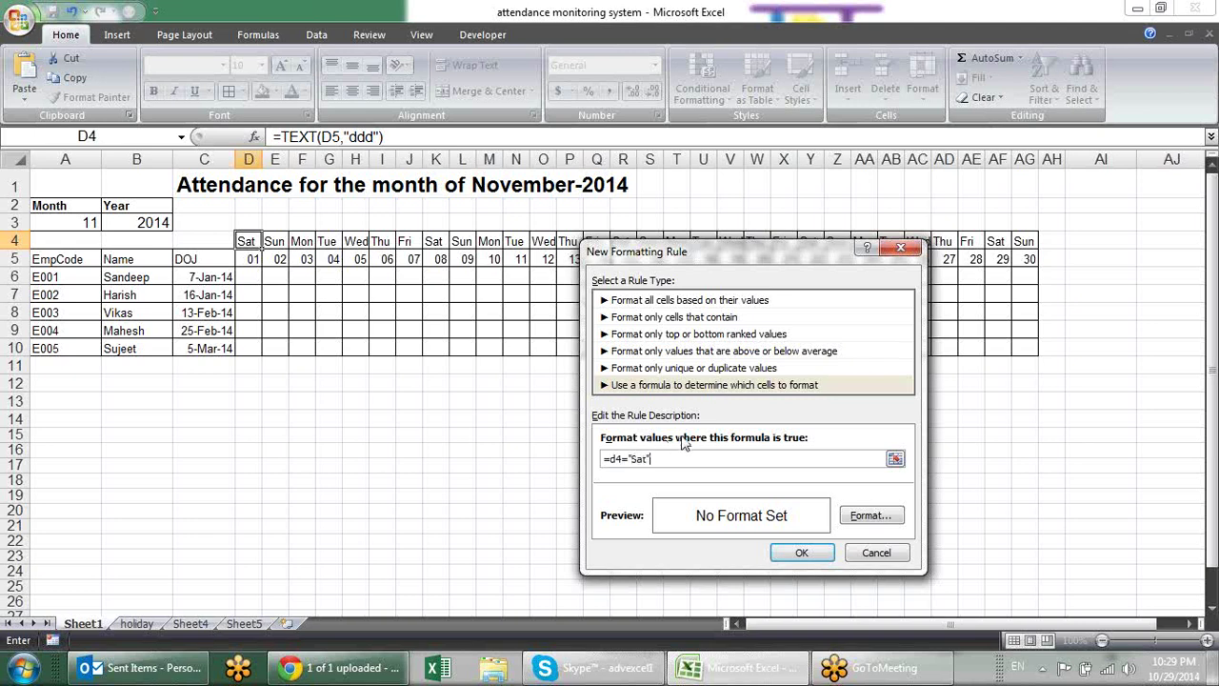
Choose a yellow fill as the rule's format.
{"action": "left_click", "coordinate": [869, 515]}
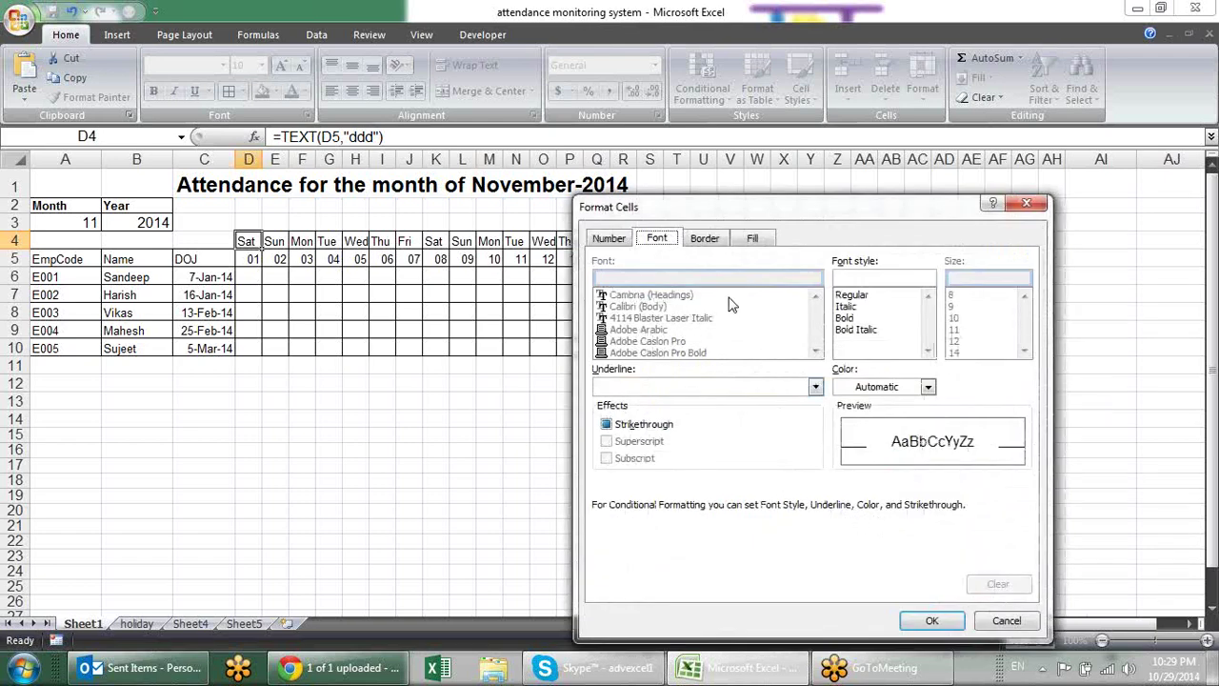
{"action": "left_click", "coordinate": [752, 239]}
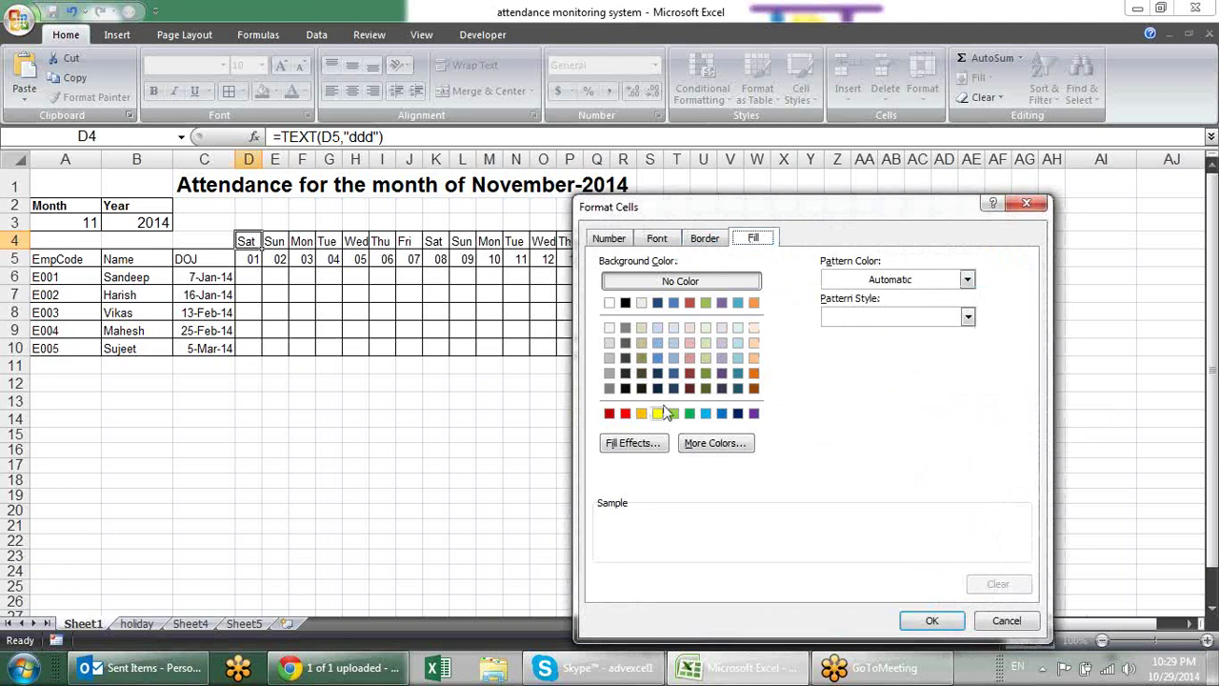
{"action": "left_click", "coordinate": [657, 413]}
{"action": "left_click", "coordinate": [932, 621]}
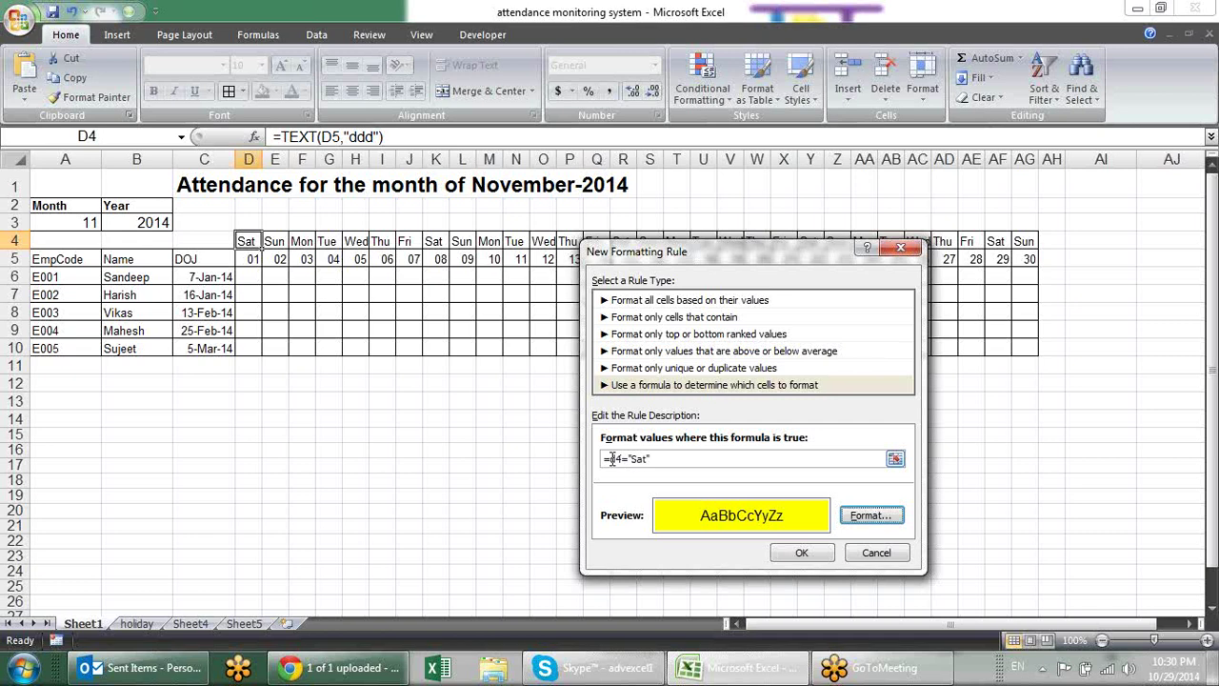
{"action": "left_click", "coordinate": [611, 459]}
{"action": "type", "text": "$"}
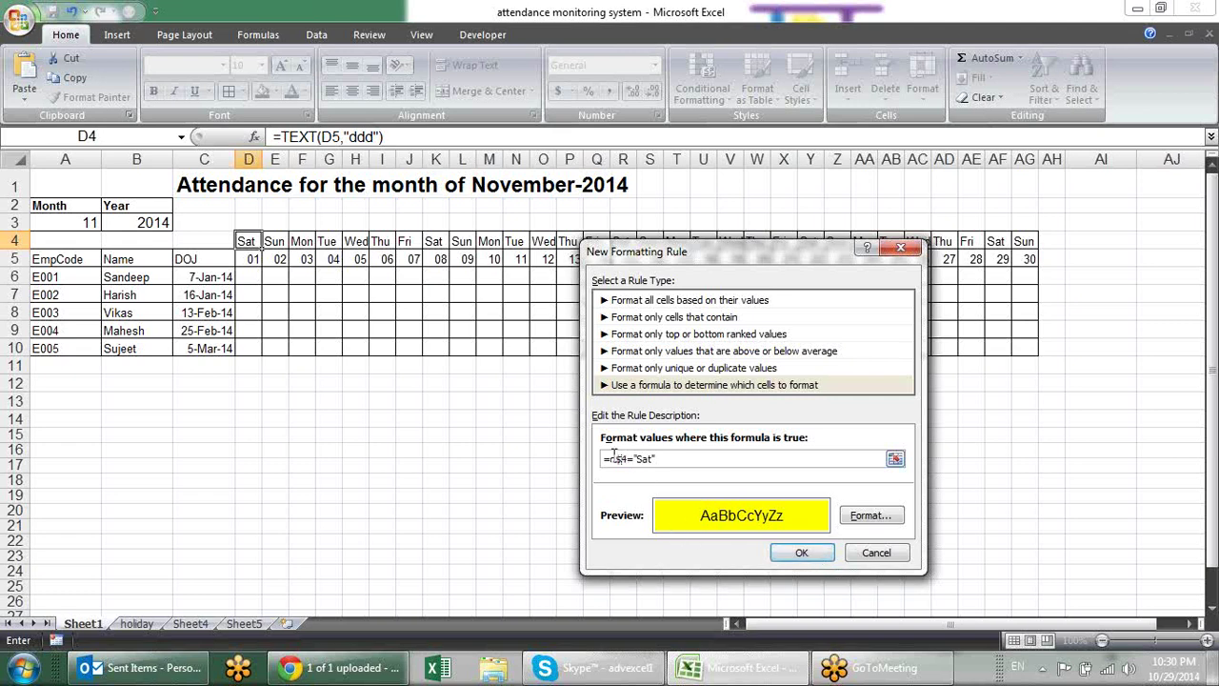
Change the rule formula to =or(d$4="Sat",d$4="Sun") and apply it.
{"action": "left_click_drag", "start_coordinate": [612, 458], "coordinate": [672, 466]}
{"action": "key", "text": "ctrl+c"}
{"action": "left_click", "coordinate": [699, 458]}
{"action": "left_click", "coordinate": [613, 460]}
{"action": "key", "text": "BackSpace"}
{"action": "type", "text": "r("}
{"action": "key", "text": "ctrl+v"}
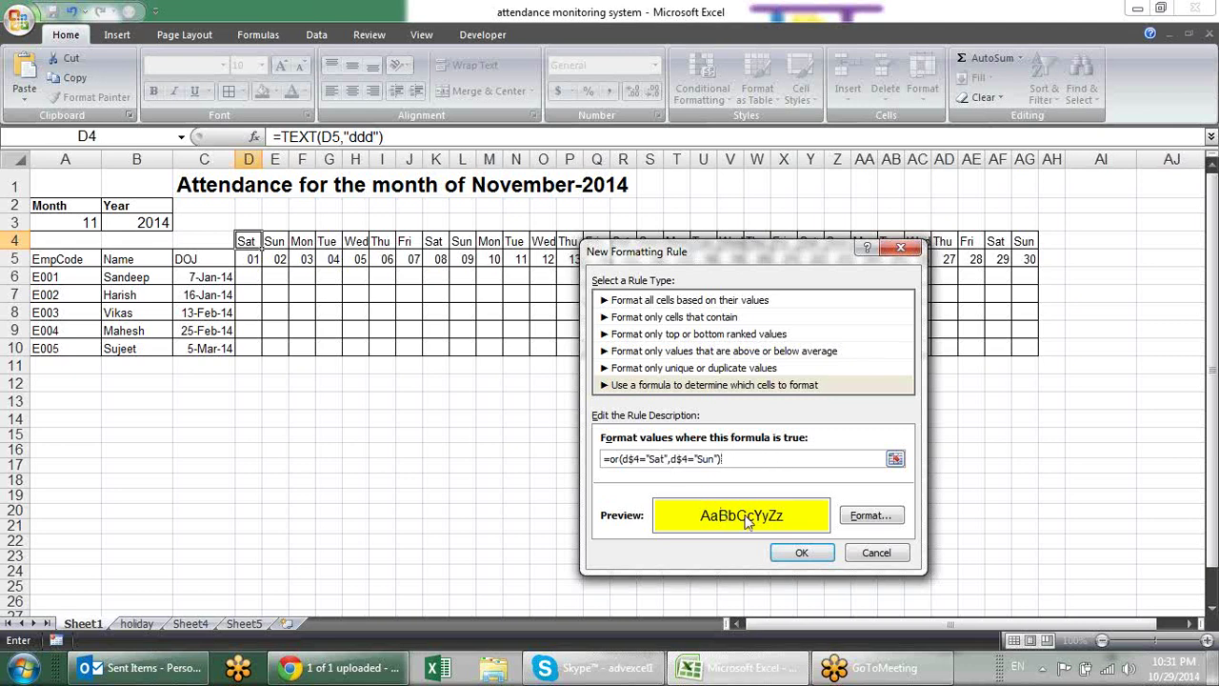
{"action": "left_click", "coordinate": [824, 558]}
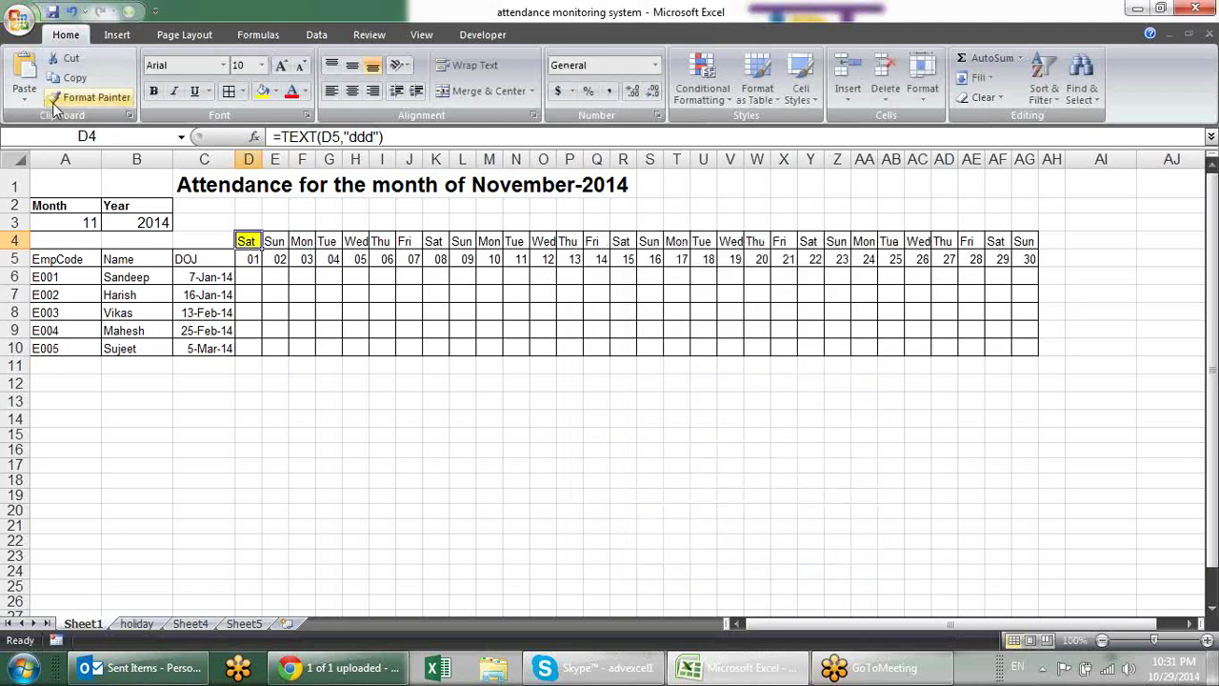
Copy D4's weekend highlighting onto D4:AG10 with Format Painter.
{"action": "left_click", "coordinate": [54, 100]}
{"action": "mouse_move", "coordinate": [246, 241]}
{"action": "left_mouse_down"}
{"action": "mouse_move", "coordinate": [698, 362]}
{"action": "mouse_move", "coordinate": [1034, 353]}
{"action": "left_mouse_up"}
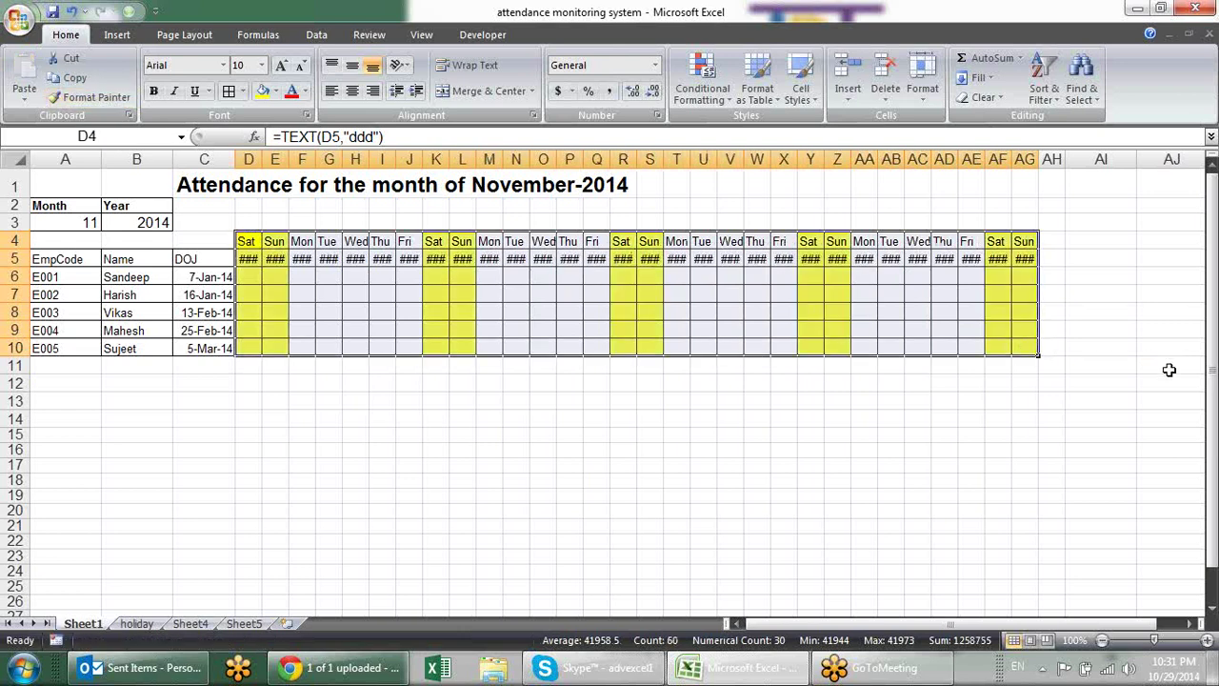
{"action": "left_click", "coordinate": [1071, 444]}
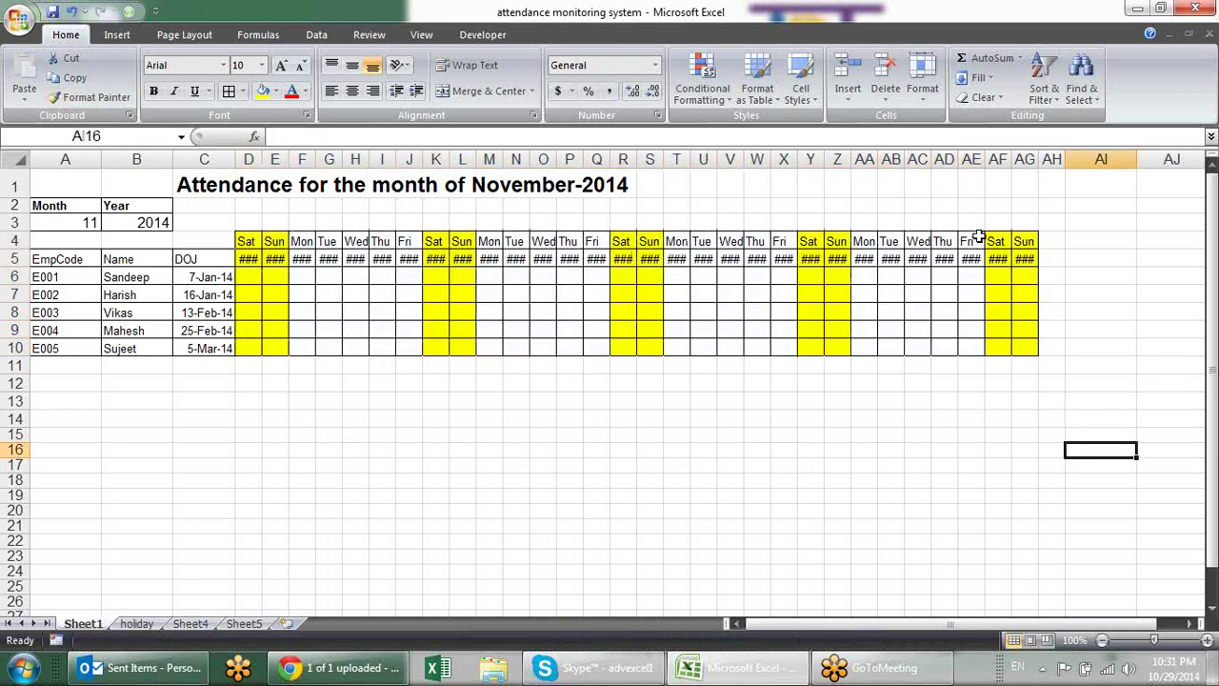
Give the dates in D5:AG5 the custom number format dd.
{"action": "left_click_drag", "start_coordinate": [1030, 257], "coordinate": [249, 259]}
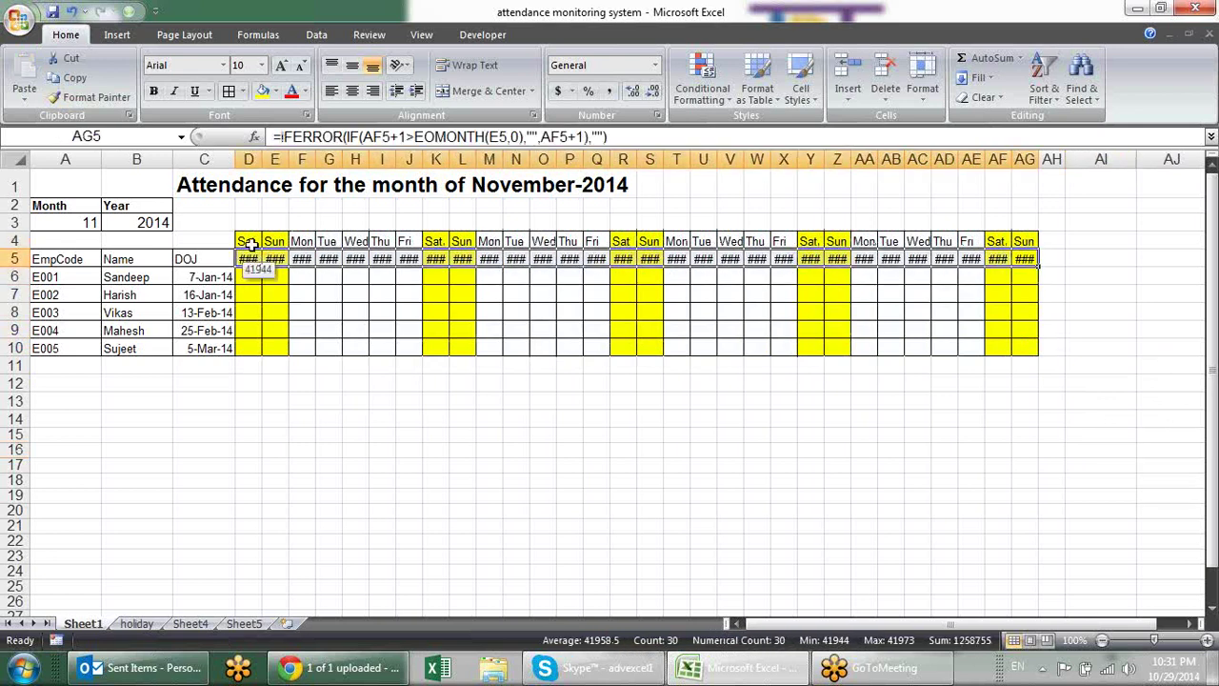
{"action": "left_click", "coordinate": [656, 115]}
{"action": "left_click", "coordinate": [582, 398]}
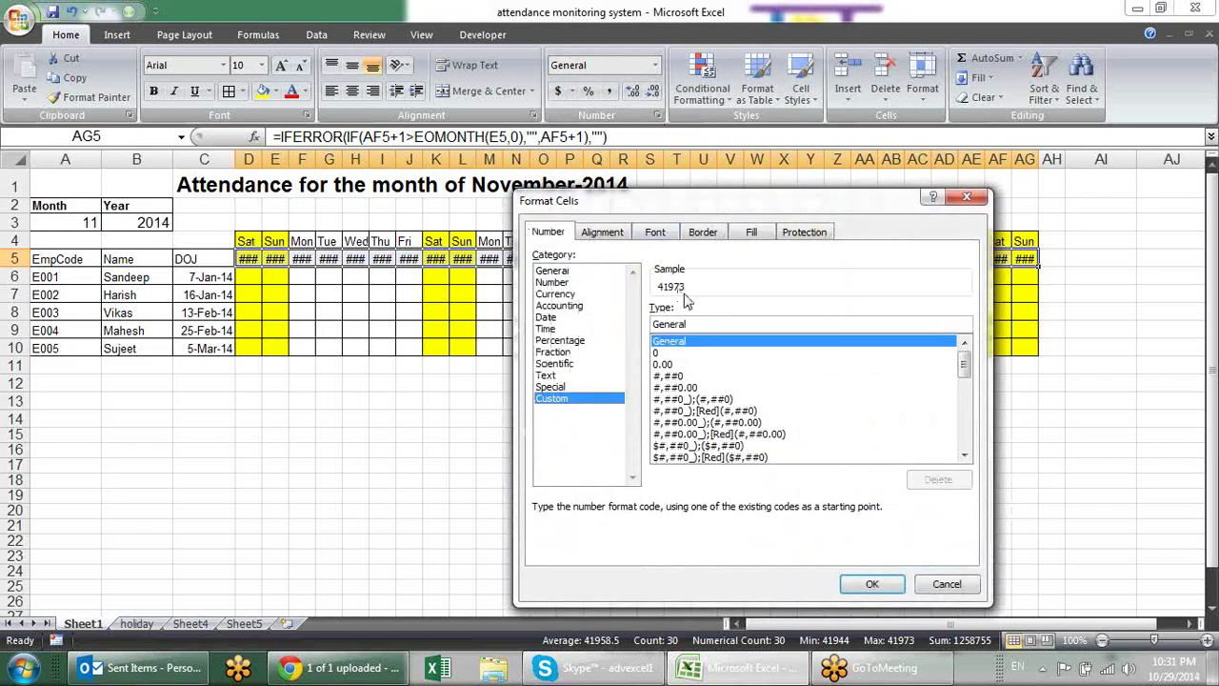
{"action": "key", "text": "Tab"}
{"action": "type", "text": "dd"}
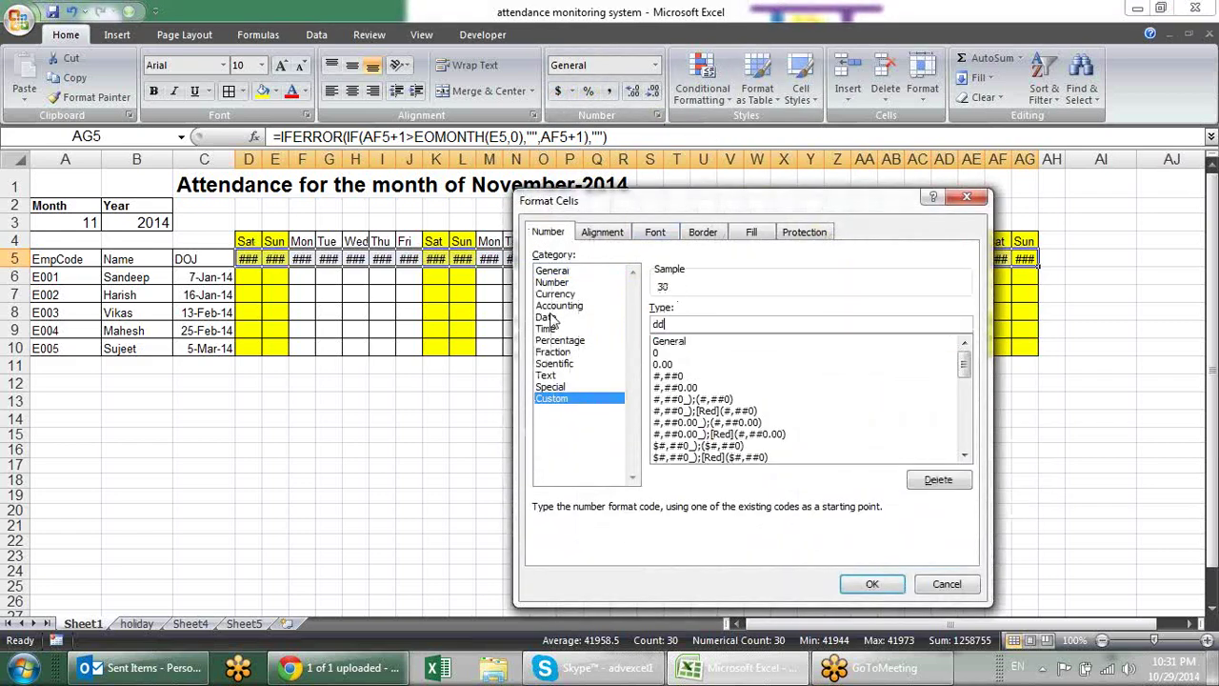
{"action": "key", "text": "Return"}
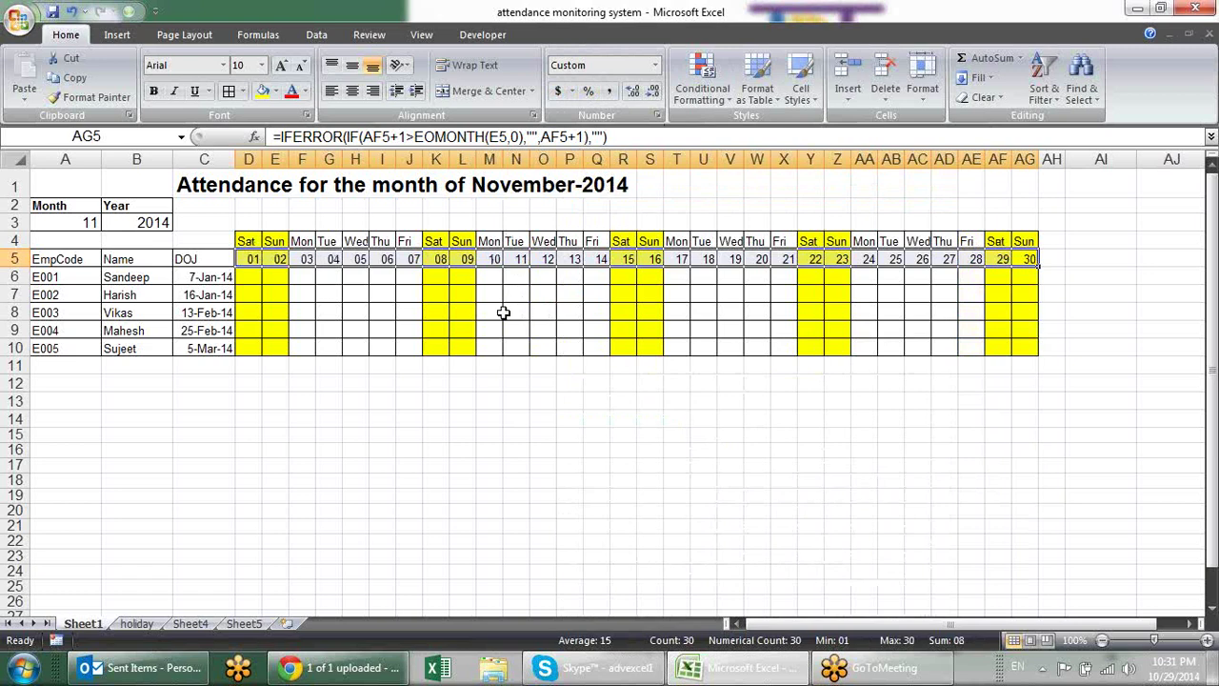
{"action": "left_click", "coordinate": [510, 311]}
{"action": "left_click", "coordinate": [80, 226]}
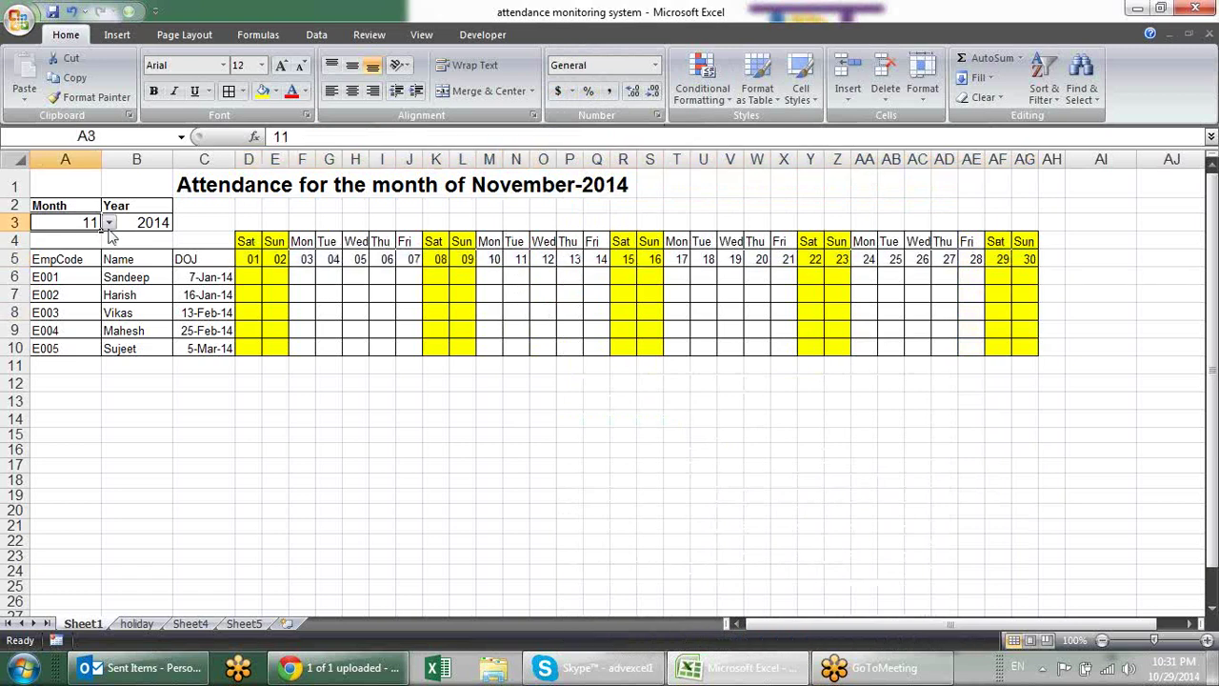
Switch the month in A3 to 8 (August-2014) and find the unhighlighted day-31 column AH.
{"action": "left_click", "coordinate": [109, 222]}
{"action": "left_click", "coordinate": [84, 265]}
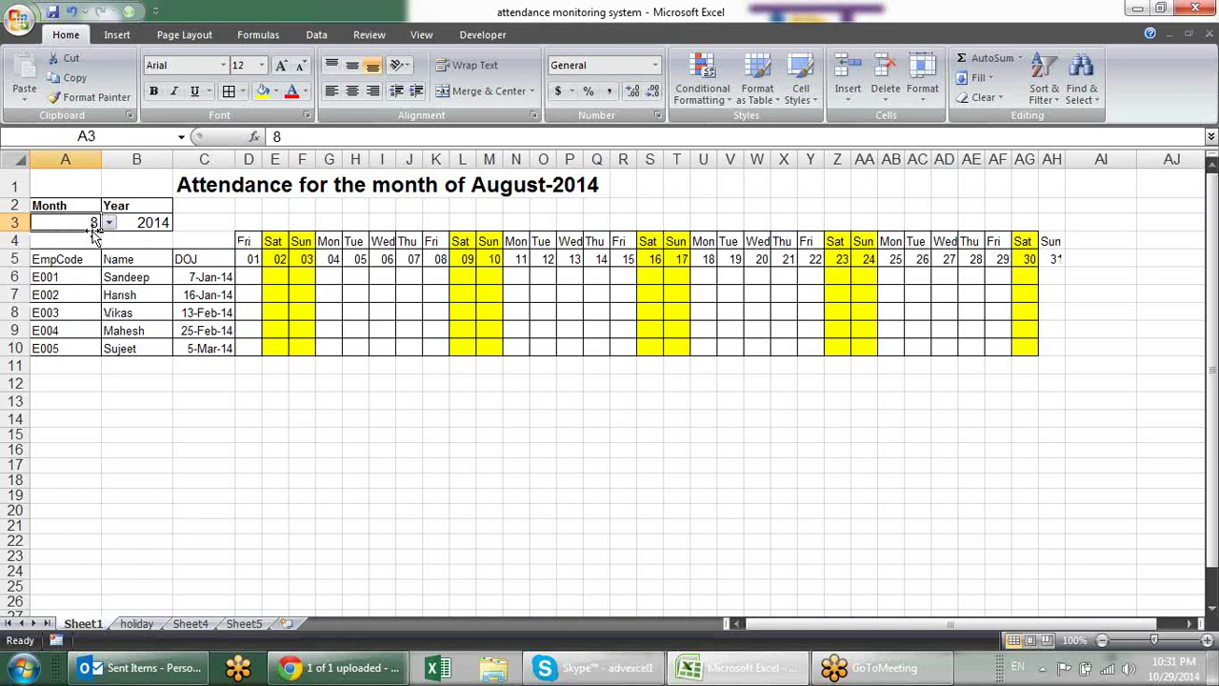
{"action": "left_click", "coordinate": [109, 222]}
{"action": "left_click", "coordinate": [84, 272]}
{"action": "left_click_drag", "start_coordinate": [1058, 236], "coordinate": [1058, 344]}
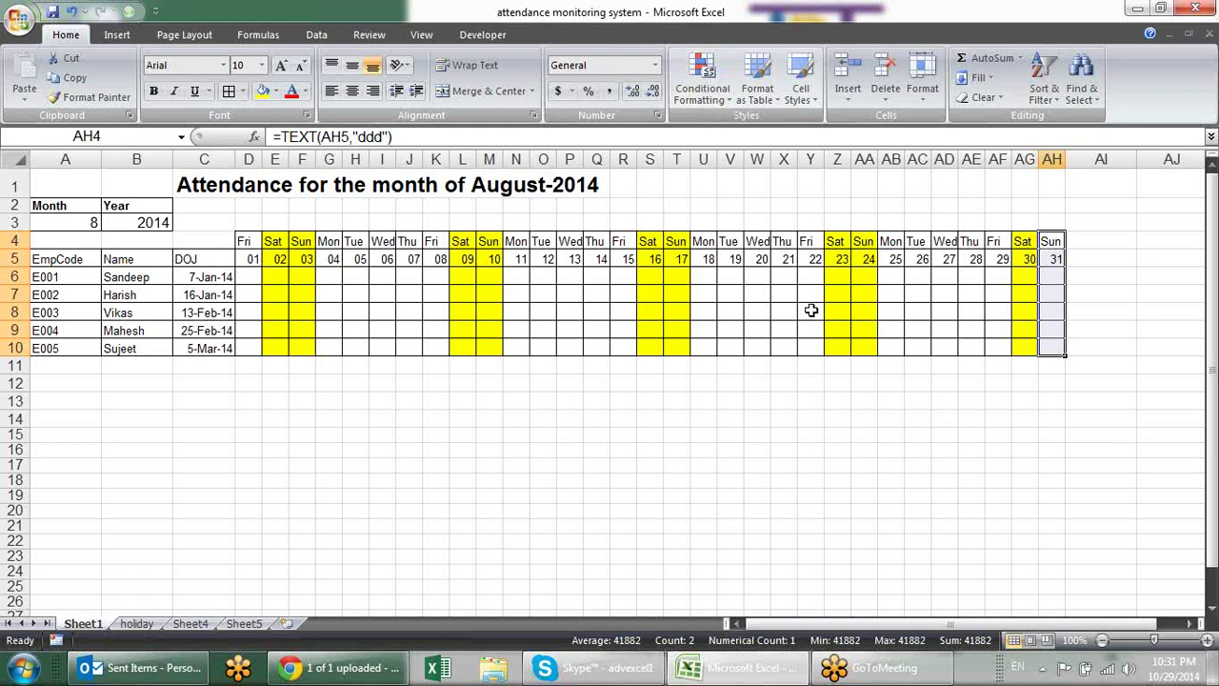
{"action": "left_click", "coordinate": [837, 381]}
Extend the weekend rule's Applies to range from $AG$10 to $AH$10 so Sun 31 turns yellow.
{"action": "left_click_drag", "start_coordinate": [246, 242], "coordinate": [1053, 348]}
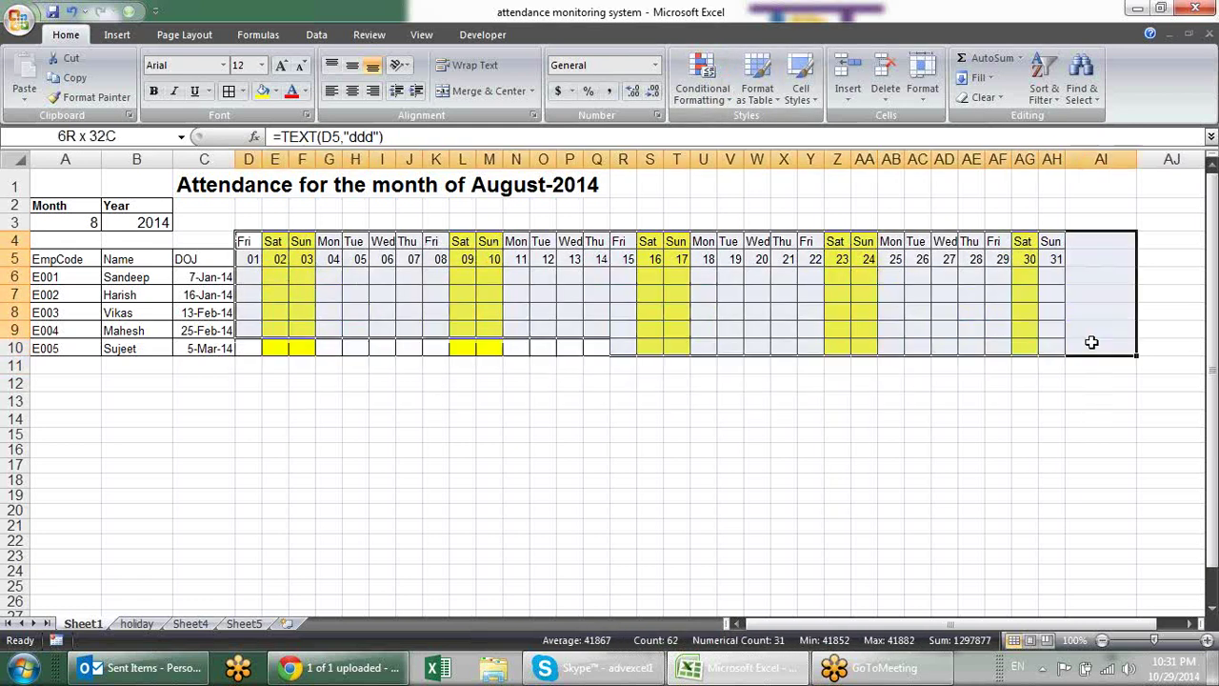
{"action": "left_click", "coordinate": [723, 100]}
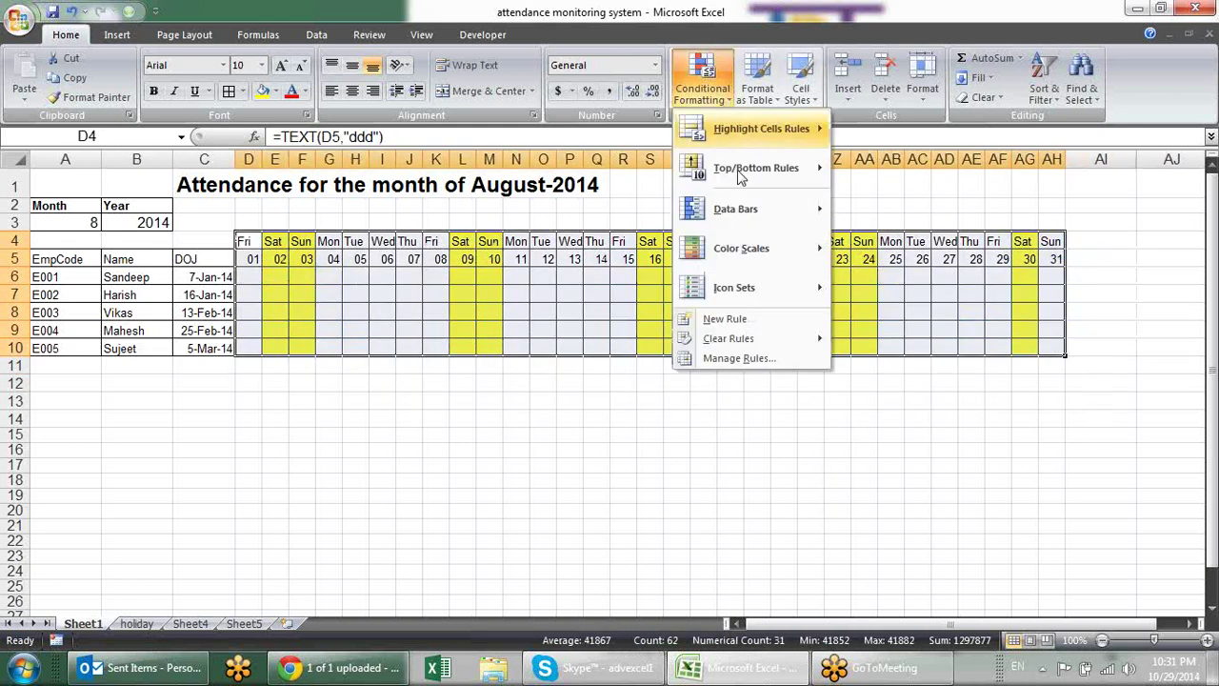
{"action": "left_click", "coordinate": [752, 358]}
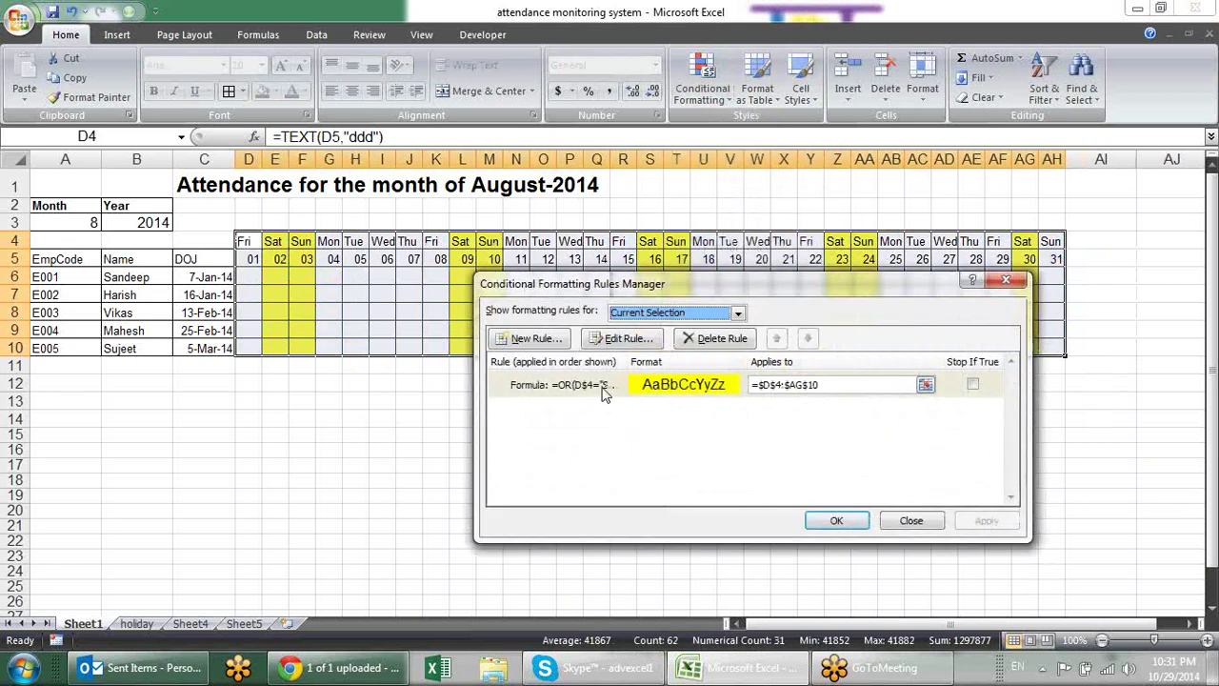
{"action": "left_click", "coordinate": [603, 382]}
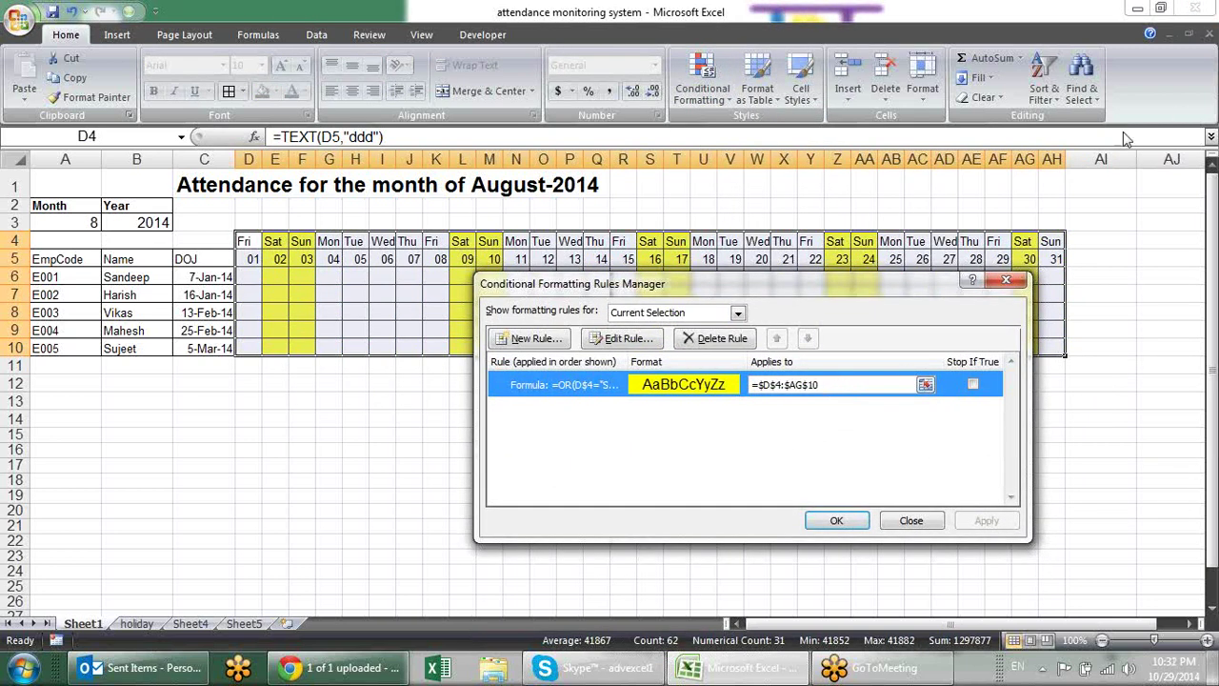
{"action": "left_click", "coordinate": [806, 383]}
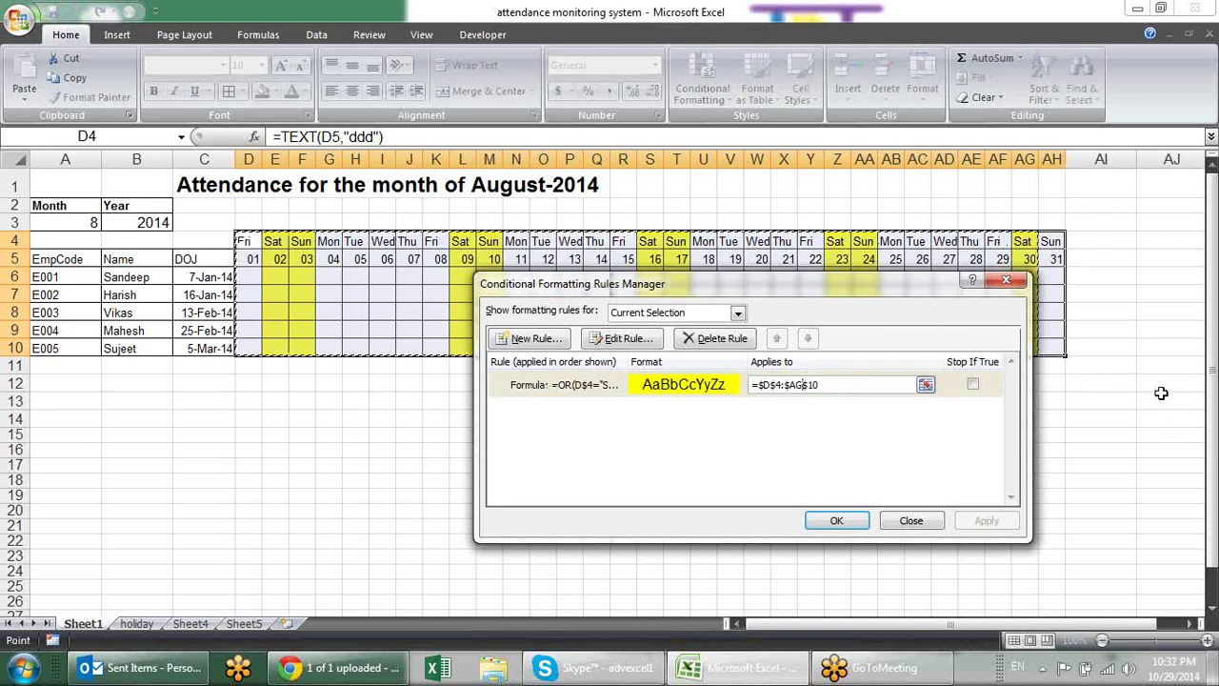
{"action": "key", "text": "BackSpace"}
{"action": "type", "text": "H"}
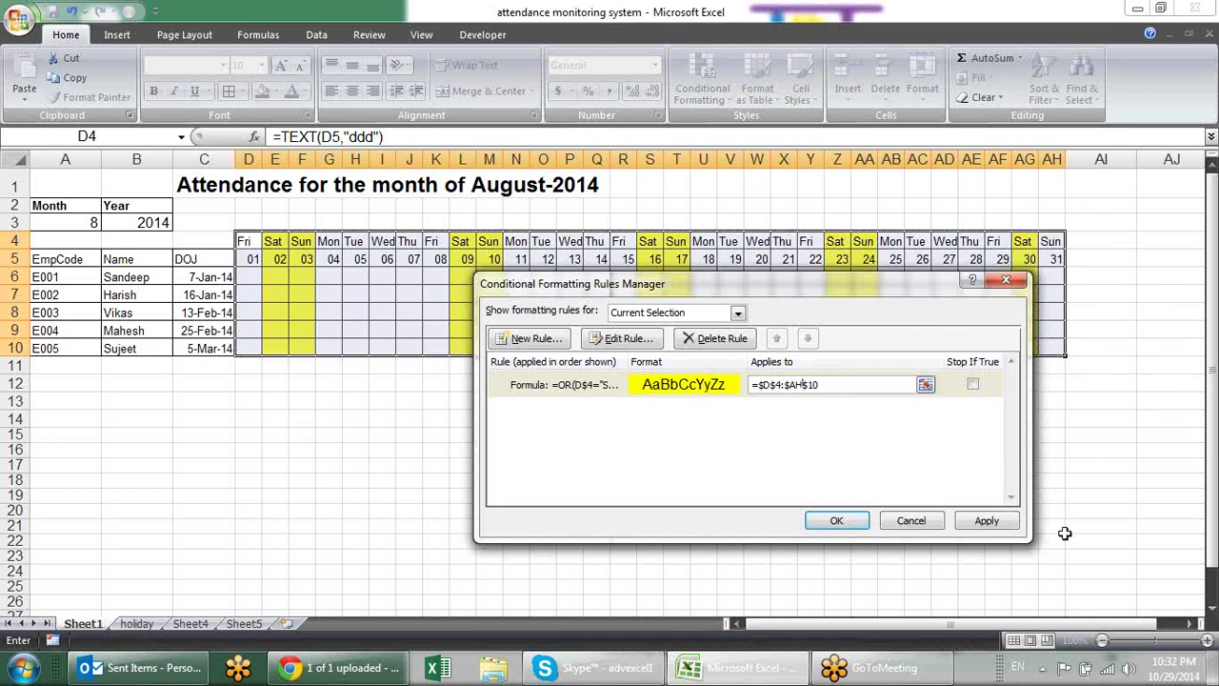
{"action": "left_click", "coordinate": [987, 521]}
{"action": "left_click", "coordinate": [851, 520]}
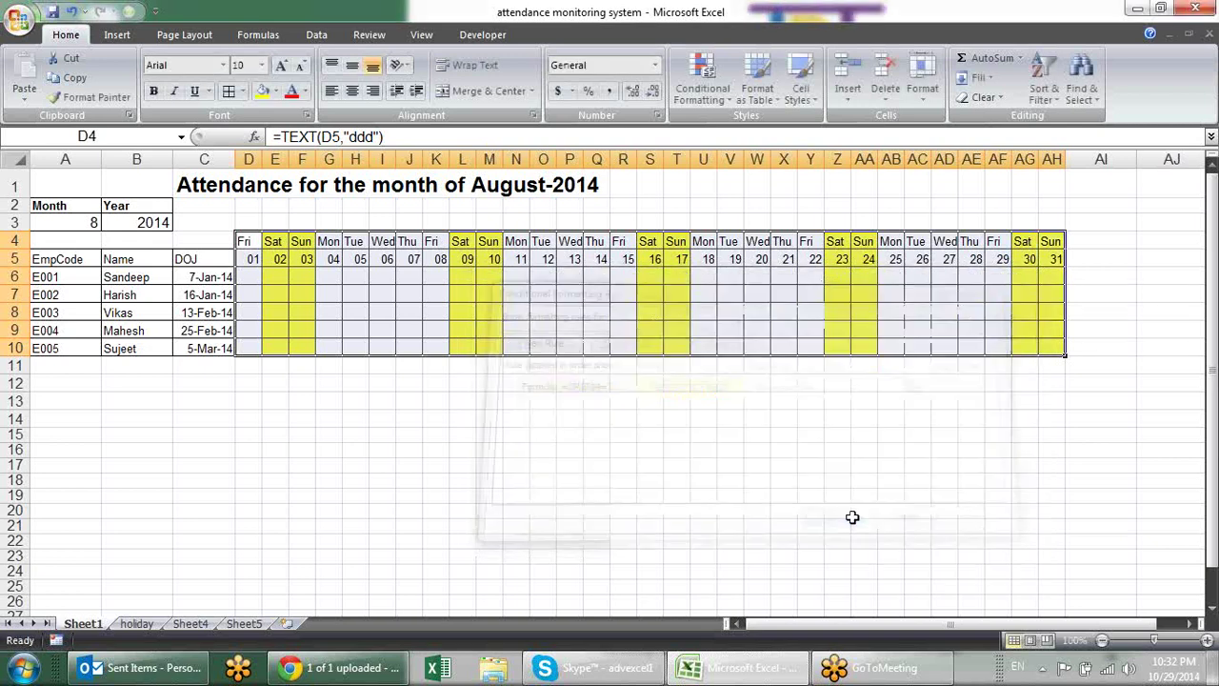
{"action": "left_click", "coordinate": [851, 404]}
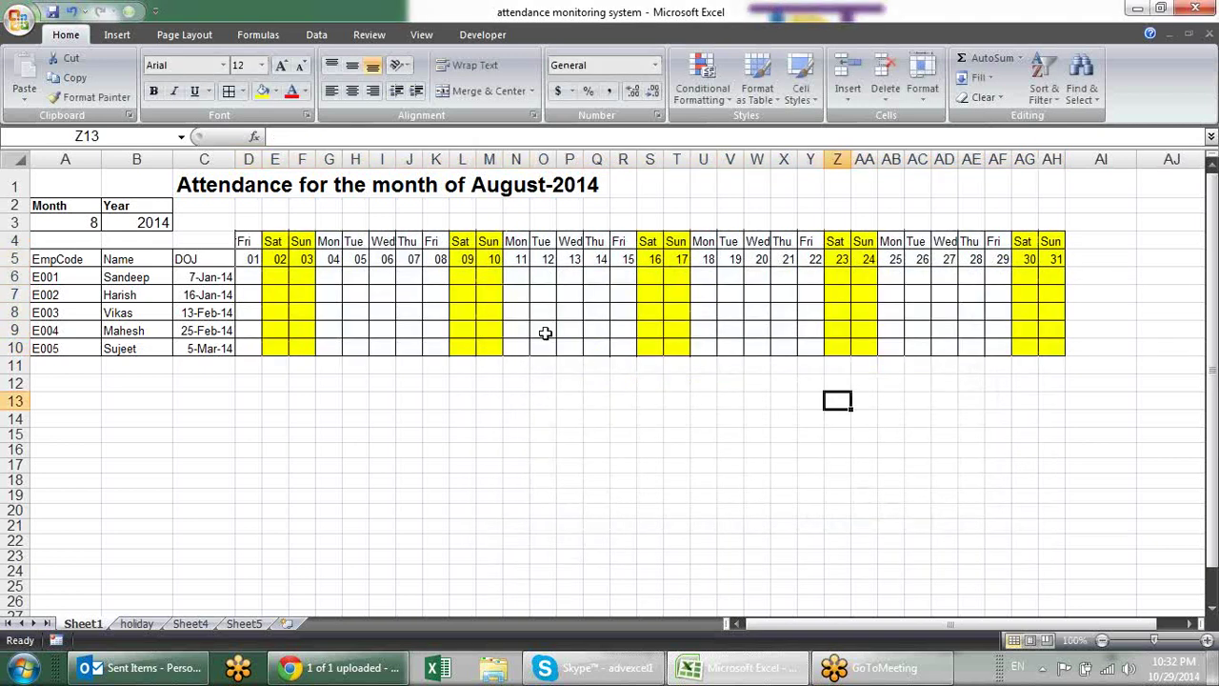
Choose month 6 (June) in A3 to test the calendar update.
{"action": "left_click", "coordinate": [266, 313]}
{"action": "left_click", "coordinate": [60, 232]}
{"action": "left_click", "coordinate": [110, 222]}
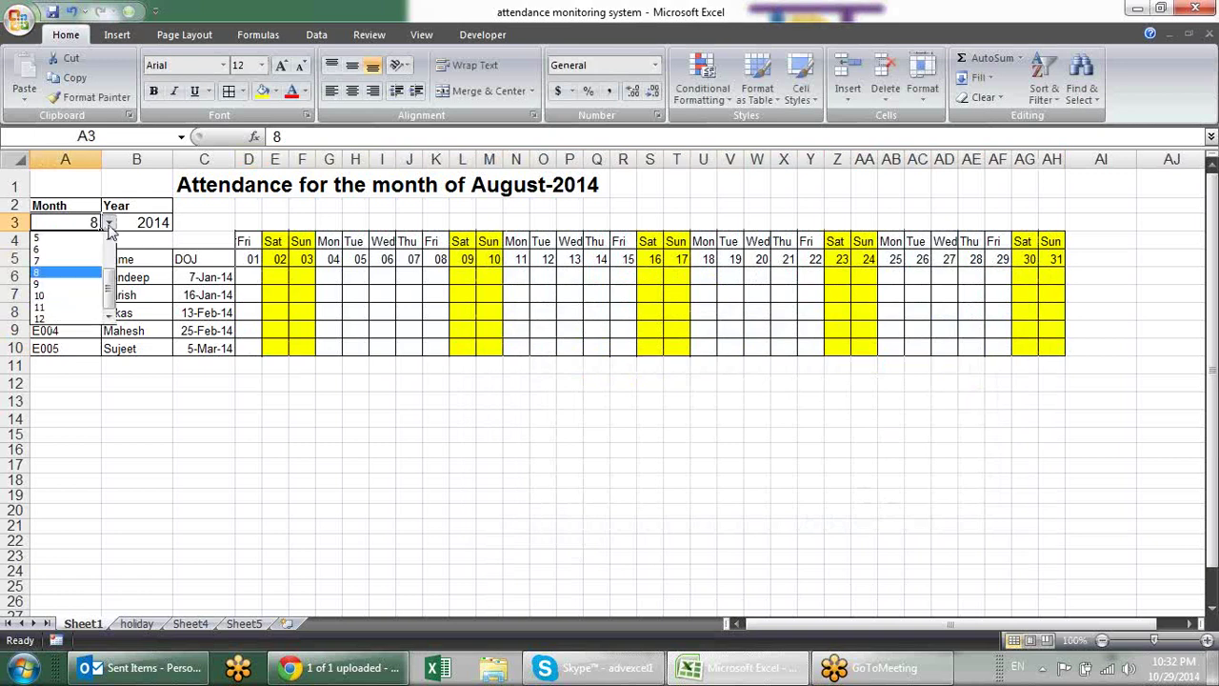
{"action": "left_click", "coordinate": [65, 259]}
{"action": "left_click", "coordinate": [109, 222]}
{"action": "left_click", "coordinate": [80, 249]}
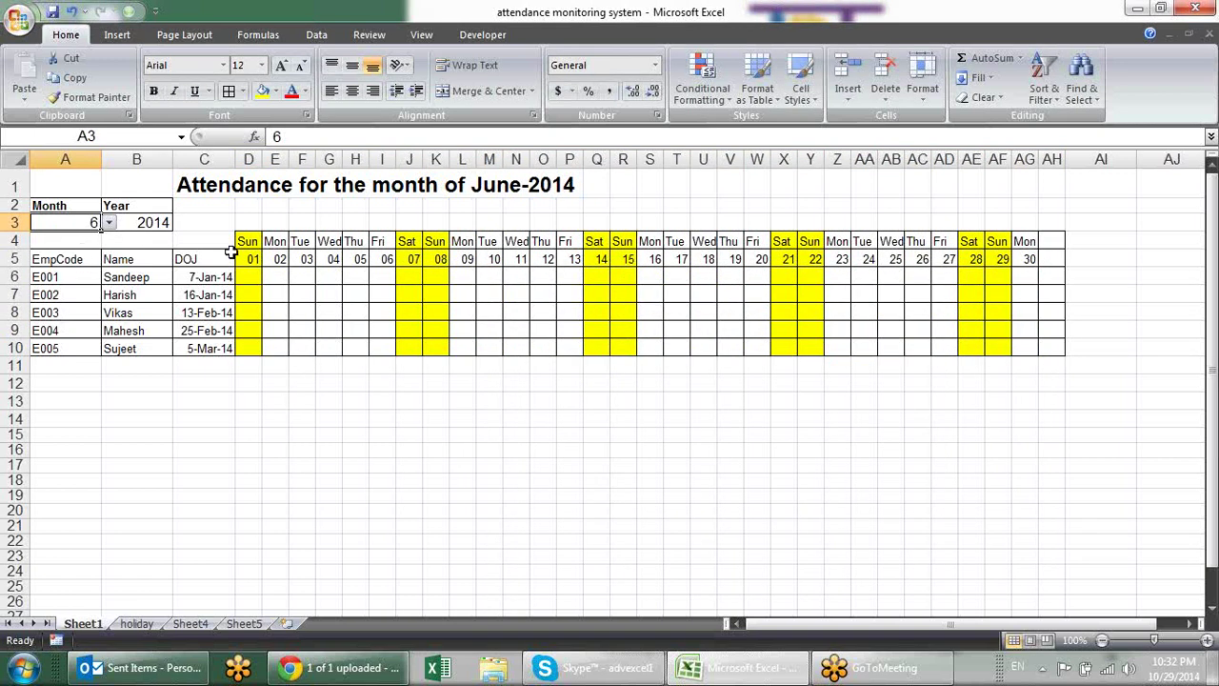
Choose month 2 (February) in A3, then check the Fri 28 header and the Sat 22 column.
{"action": "left_click", "coordinate": [105, 224]}
{"action": "left_click", "coordinate": [96, 220]}
{"action": "left_click", "coordinate": [109, 221]}
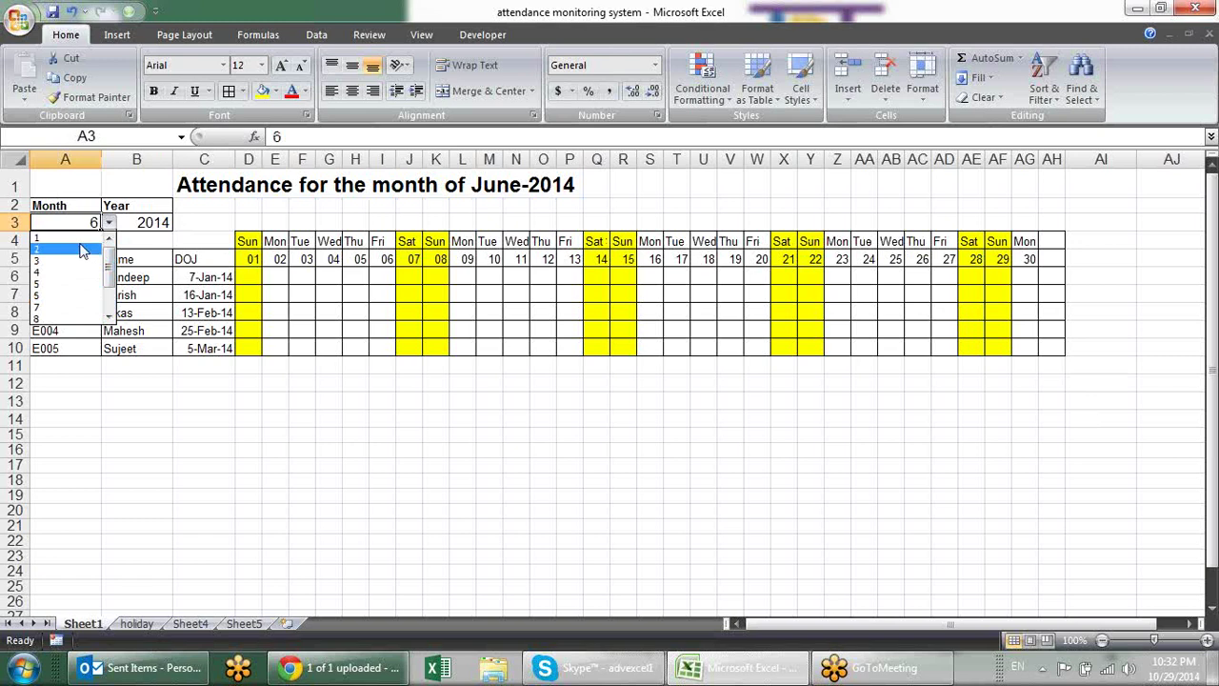
{"action": "left_click", "coordinate": [81, 250]}
{"action": "left_click", "coordinate": [969, 243]}
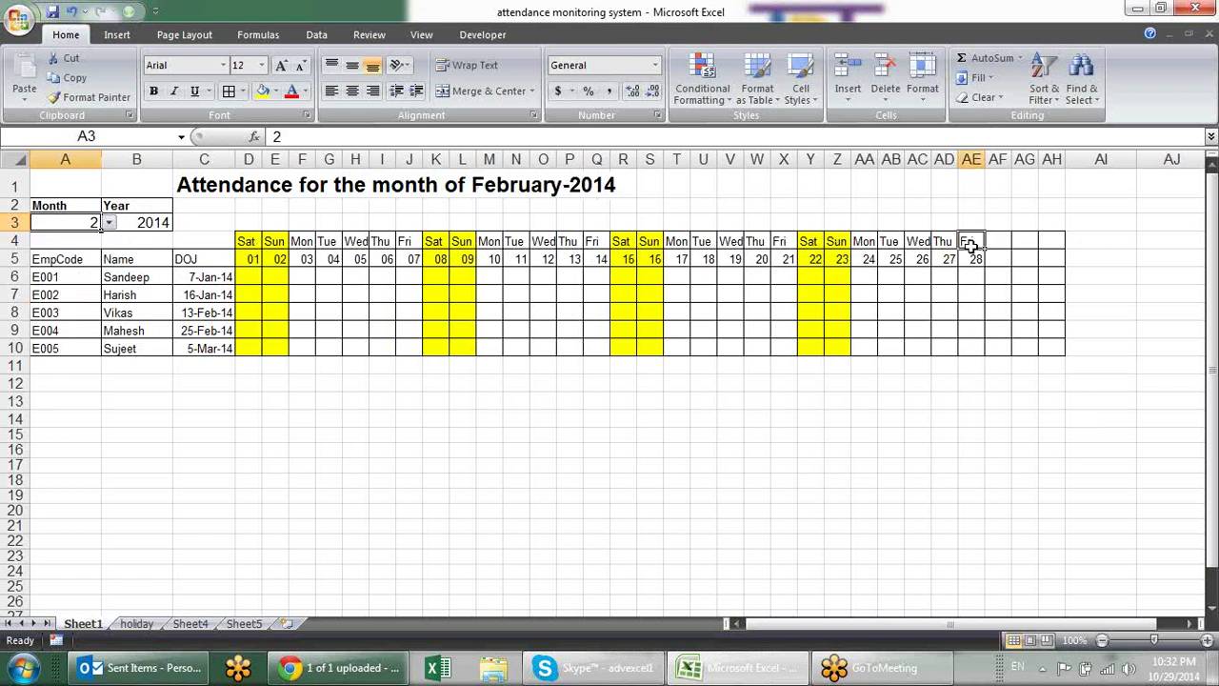
{"action": "left_click", "coordinate": [810, 275]}
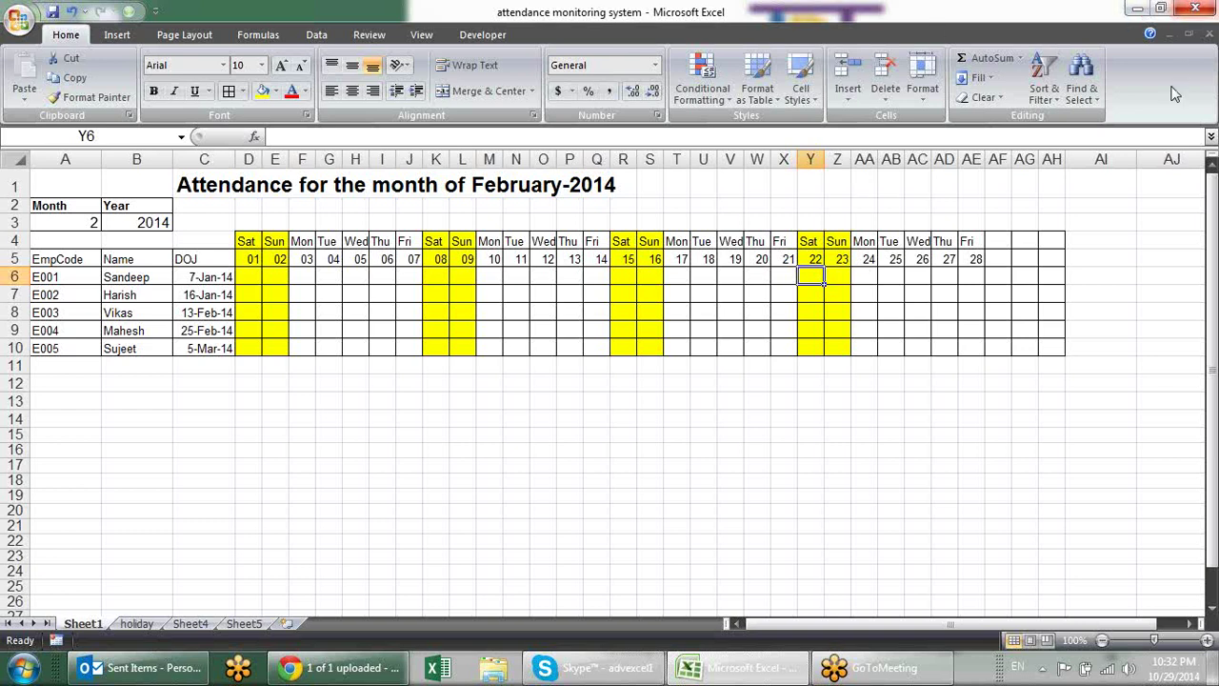
For cell AF4, start a new conditional formatting rule of type 'Use a formula to determine which cells to format'.
{"action": "left_click", "coordinate": [1003, 242]}
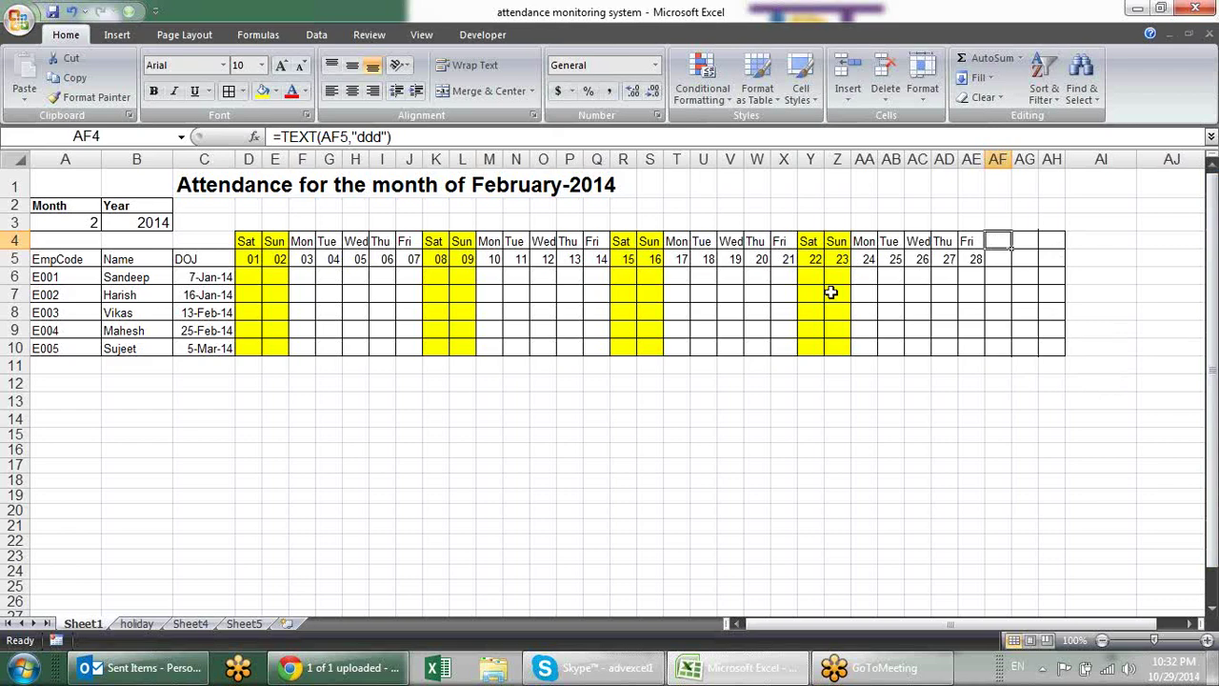
{"action": "left_click", "coordinate": [701, 81]}
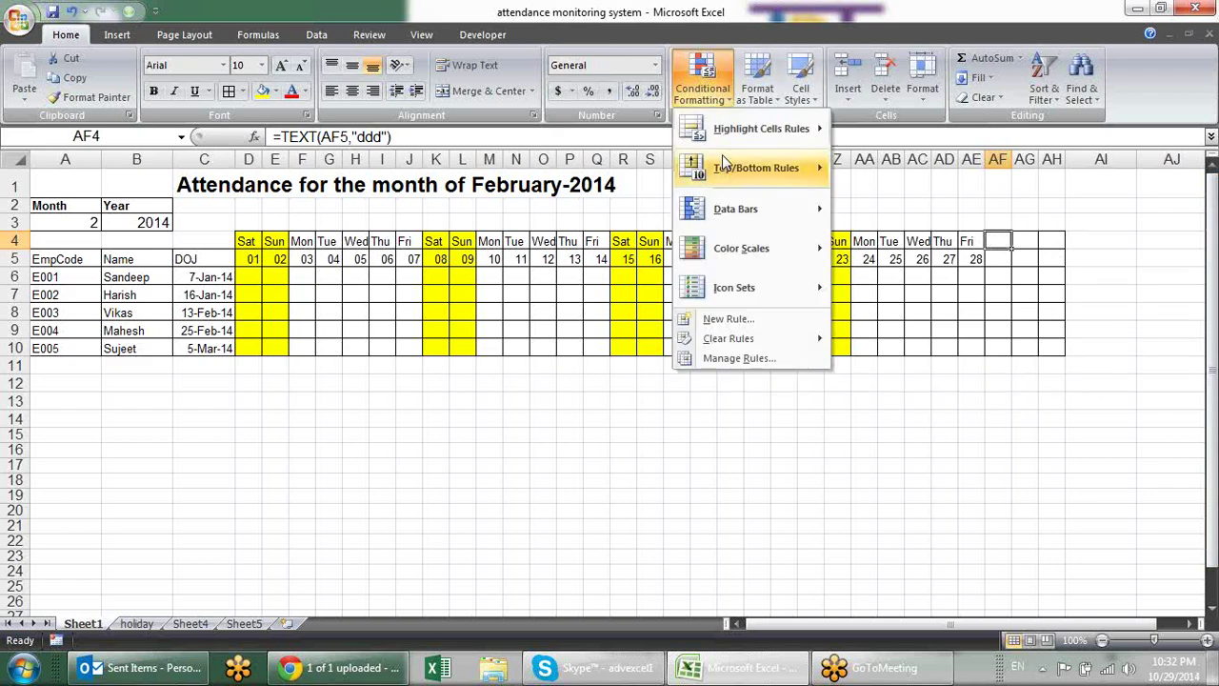
{"action": "left_click", "coordinate": [765, 320]}
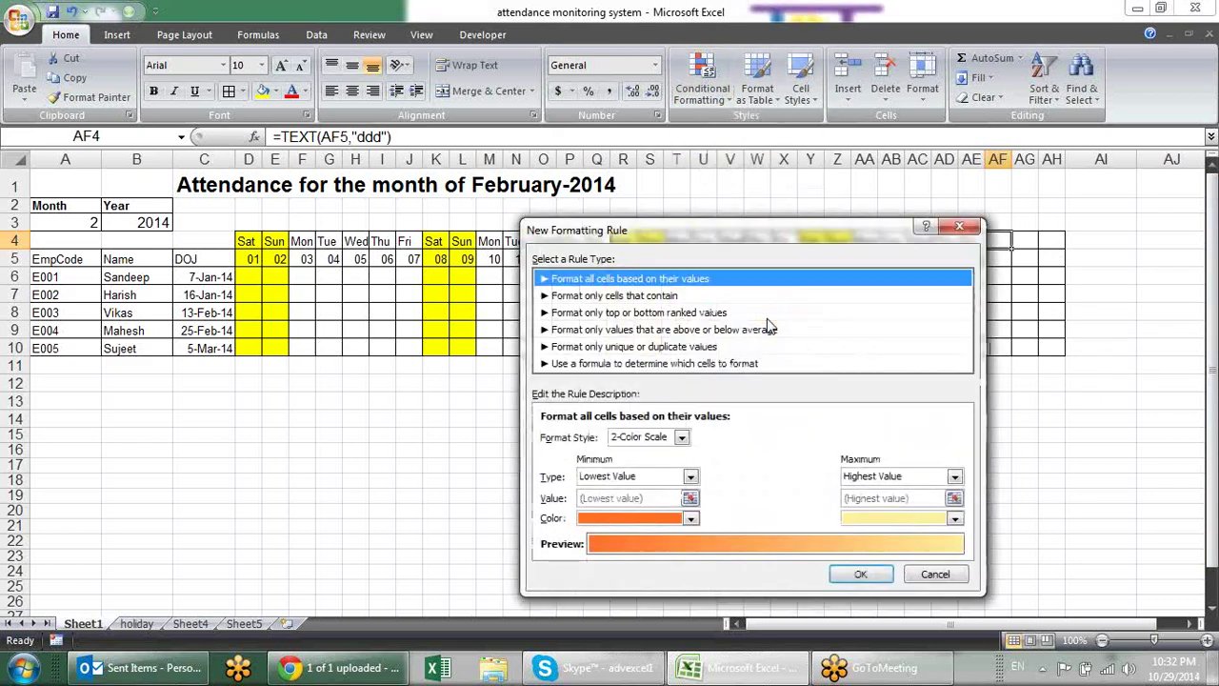
{"action": "left_click", "coordinate": [643, 364]}
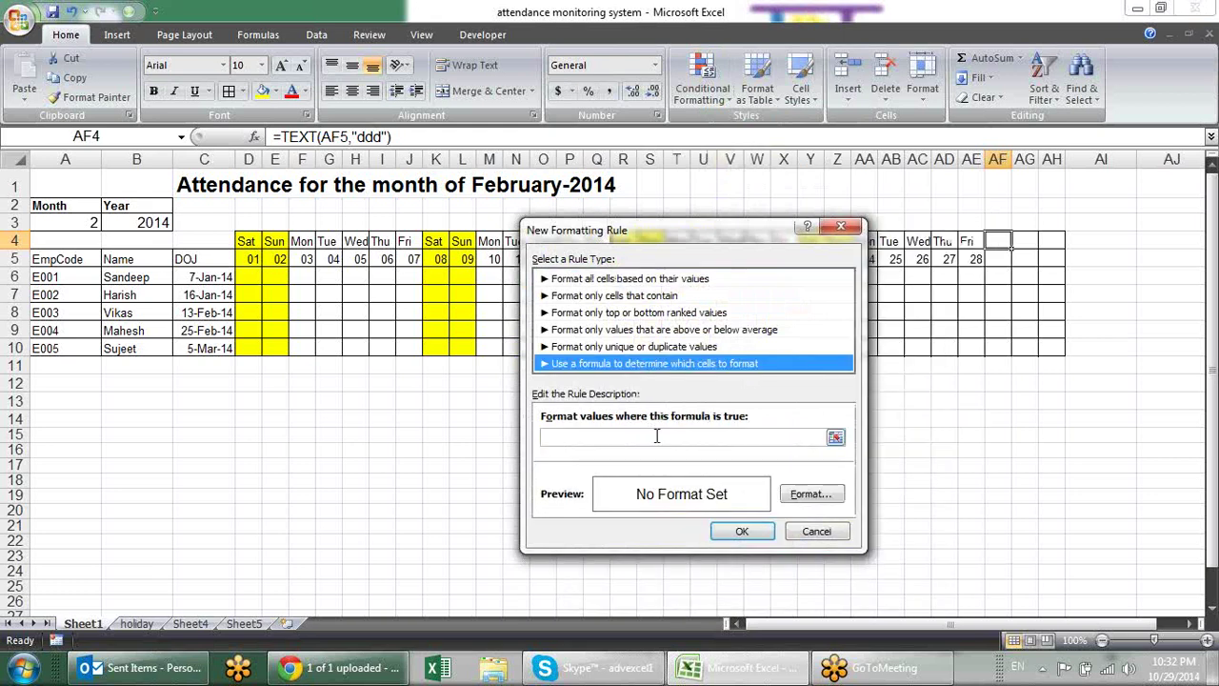
{"action": "left_click", "coordinate": [657, 435]}
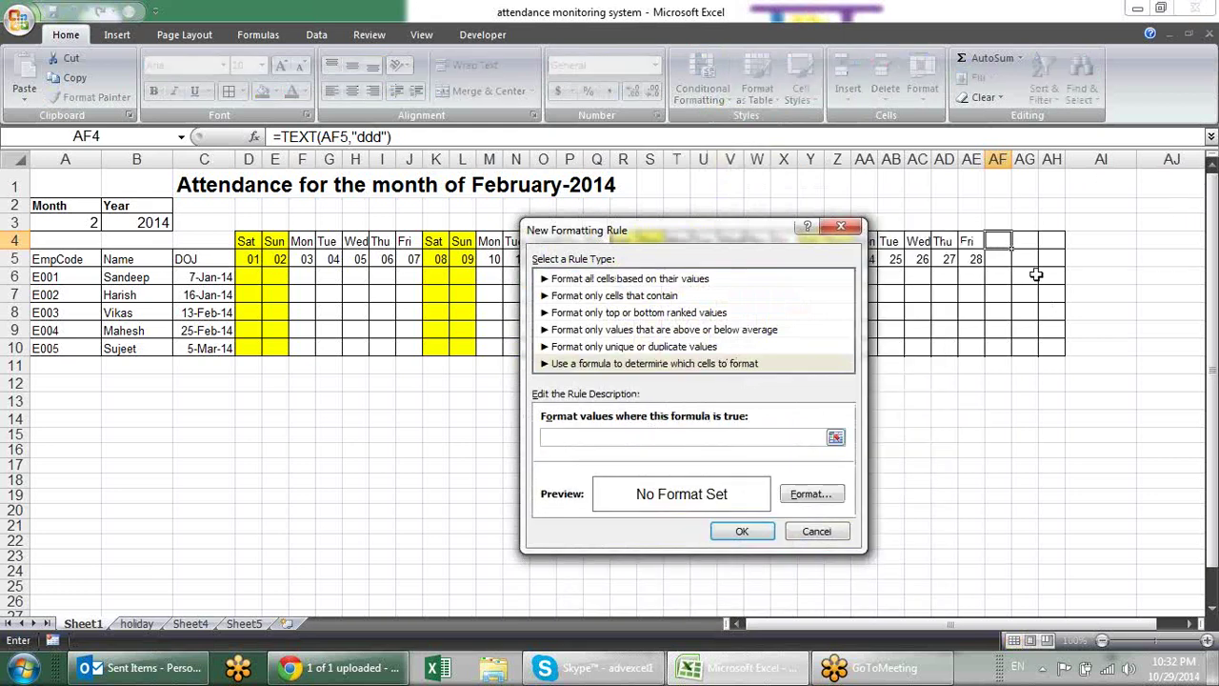
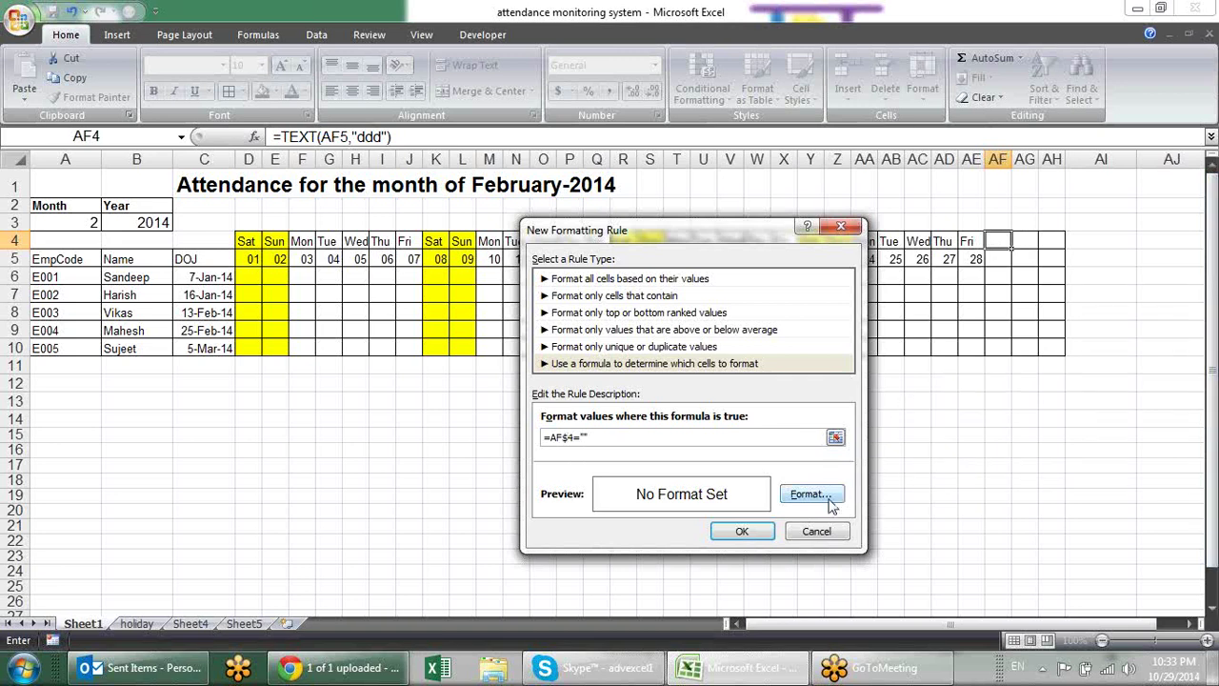
Remove all four borders in the =AF$4="" rule's format and save the rule.
{"action": "left_click", "coordinate": [830, 503]}
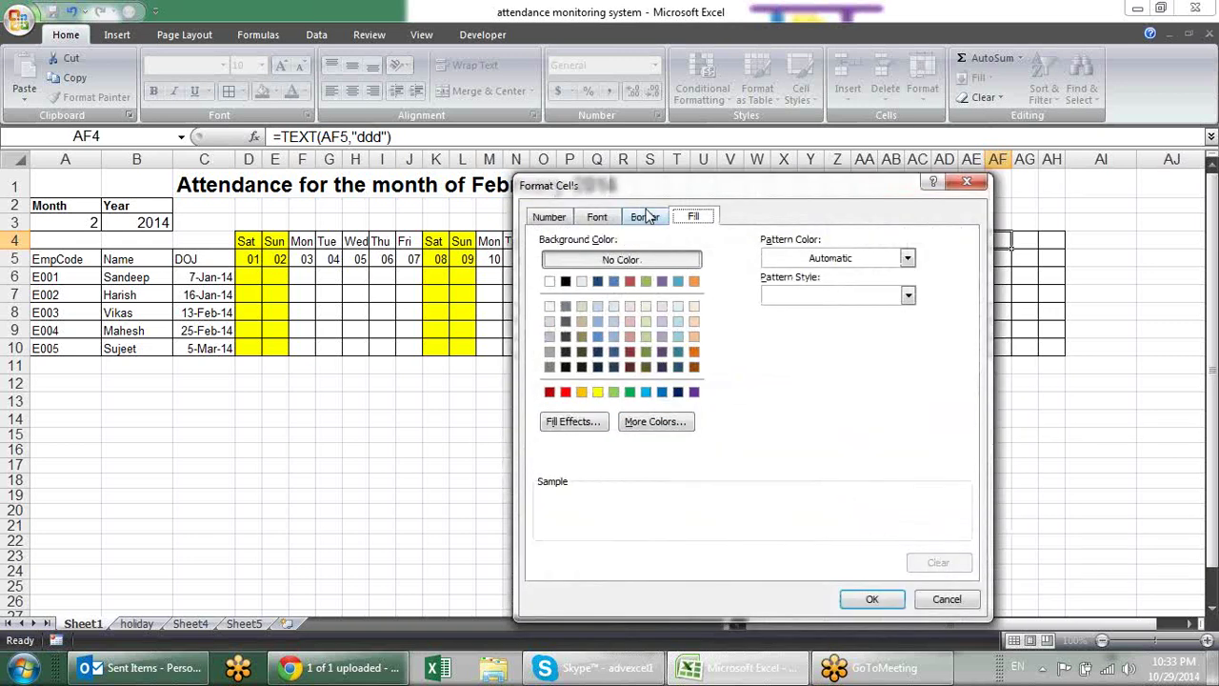
{"action": "left_click", "coordinate": [644, 216]}
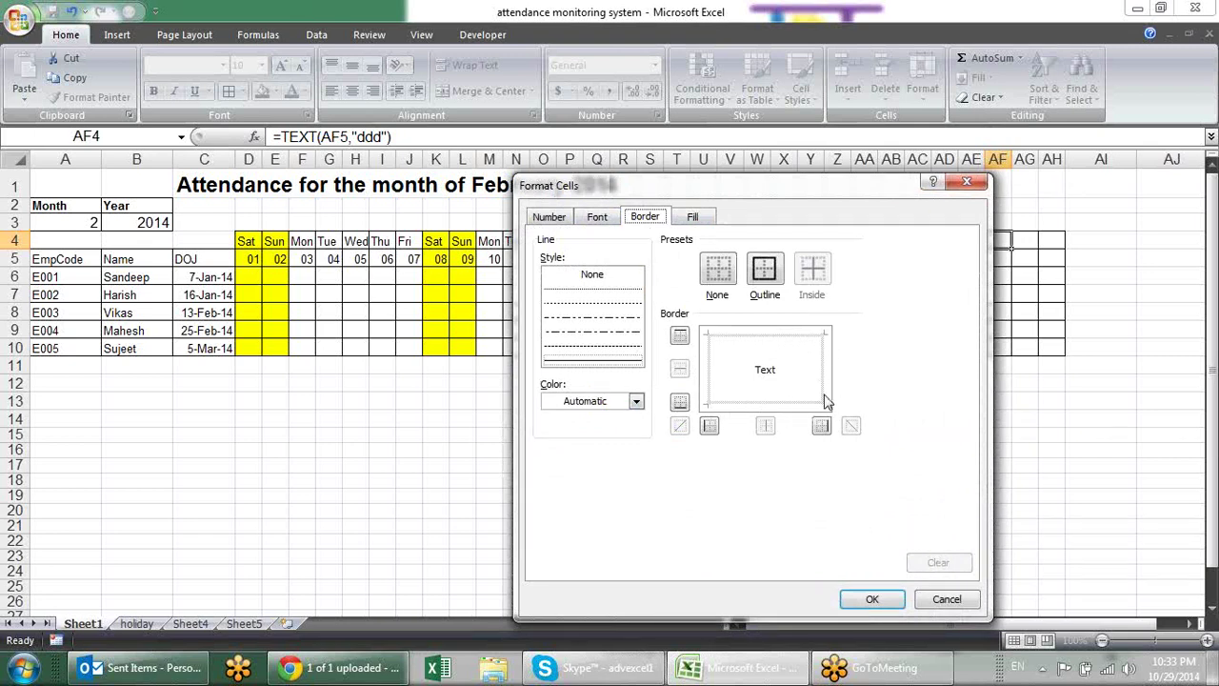
{"action": "left_click", "coordinate": [824, 362]}
{"action": "left_click", "coordinate": [822, 358]}
{"action": "left_click", "coordinate": [795, 403]}
{"action": "left_click", "coordinate": [794, 403]}
{"action": "left_click", "coordinate": [791, 345]}
{"action": "left_click", "coordinate": [790, 345]}
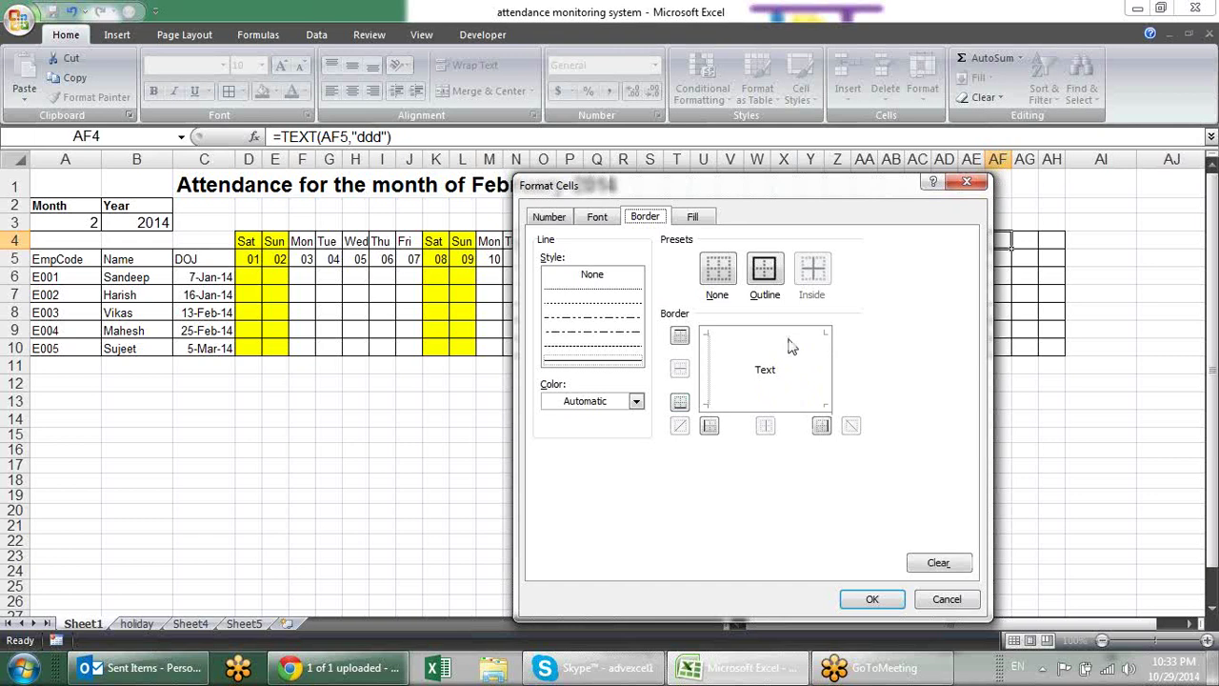
{"action": "left_click", "coordinate": [719, 368]}
{"action": "left_click", "coordinate": [724, 369]}
{"action": "left_click", "coordinate": [874, 600]}
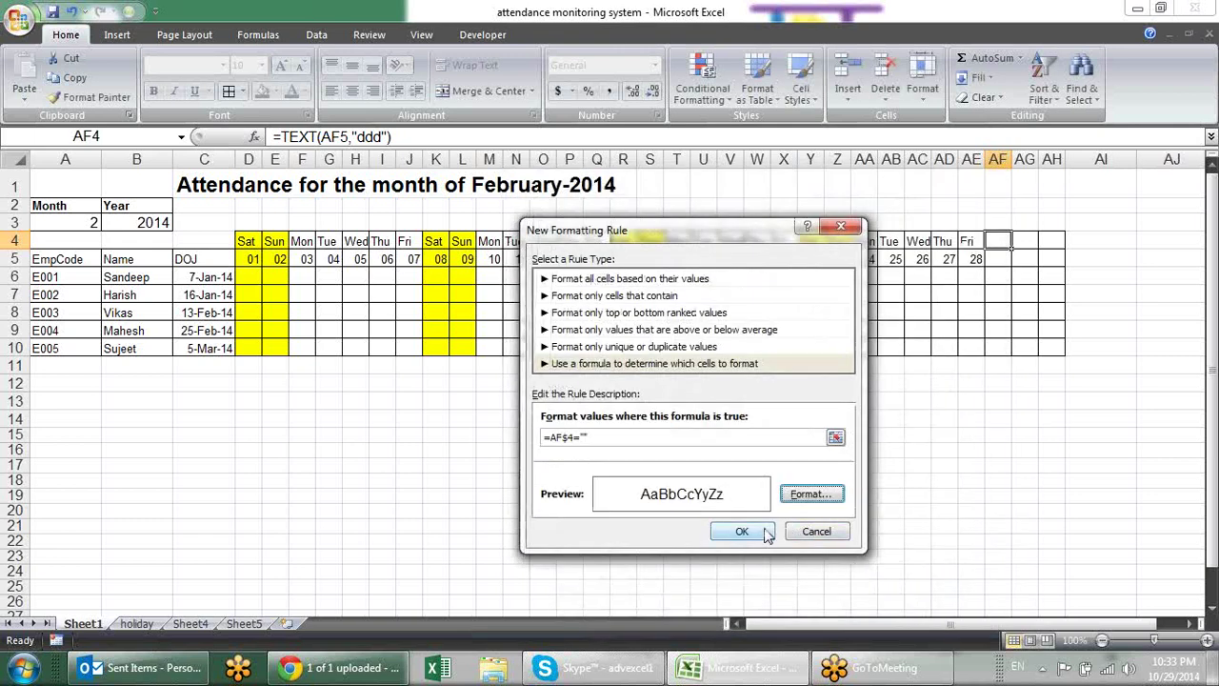
{"action": "left_click", "coordinate": [741, 531]}
Copy AF4's formatting onto AF4:AH10 with Format Painter and check AF4's formula.
{"action": "left_click", "coordinate": [91, 96]}
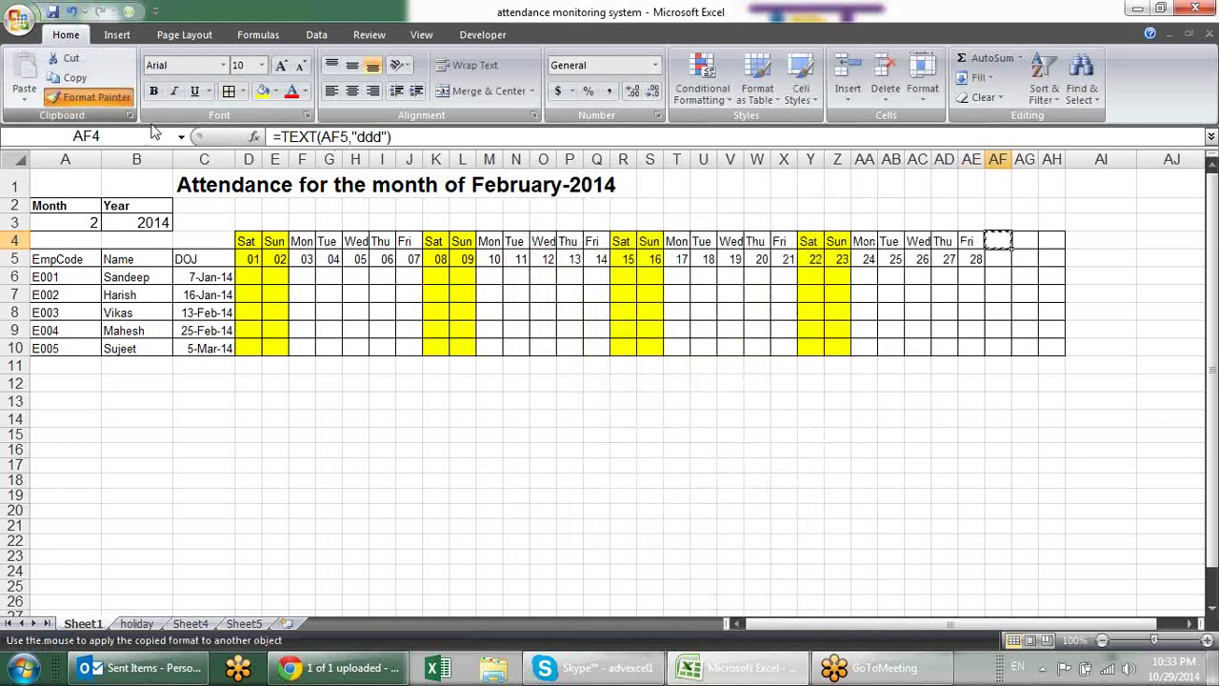
{"action": "left_click_drag", "start_coordinate": [997, 241], "coordinate": [1064, 349]}
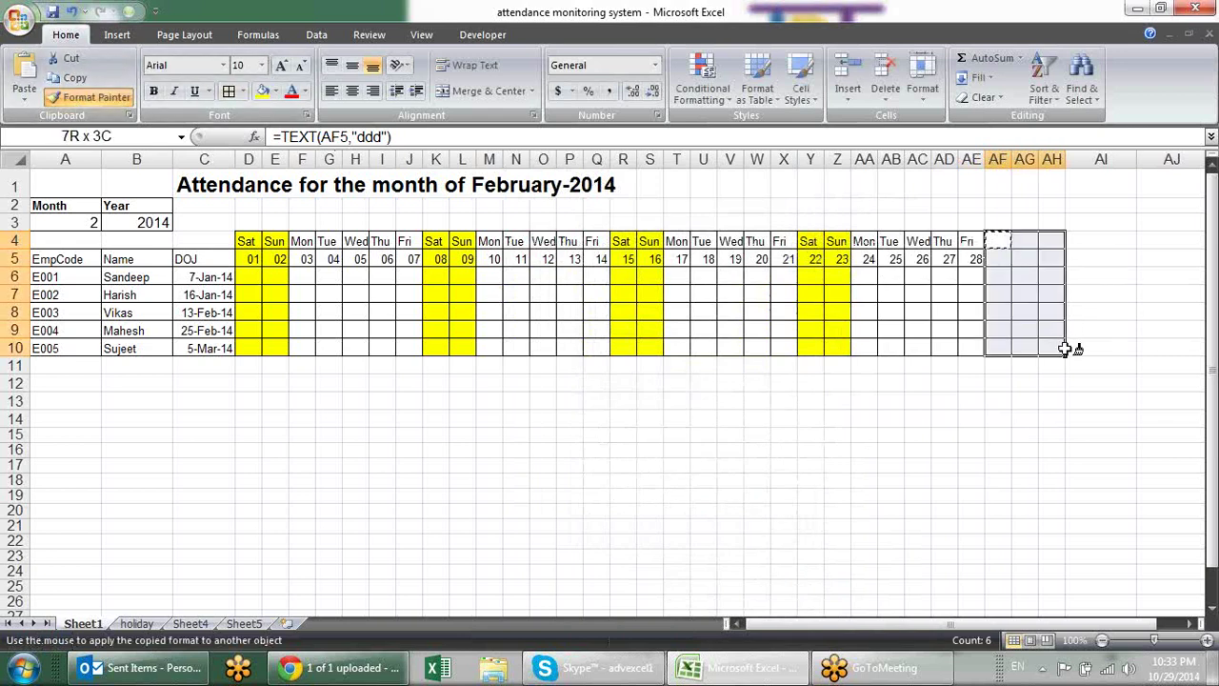
{"action": "left_click", "coordinate": [1030, 466]}
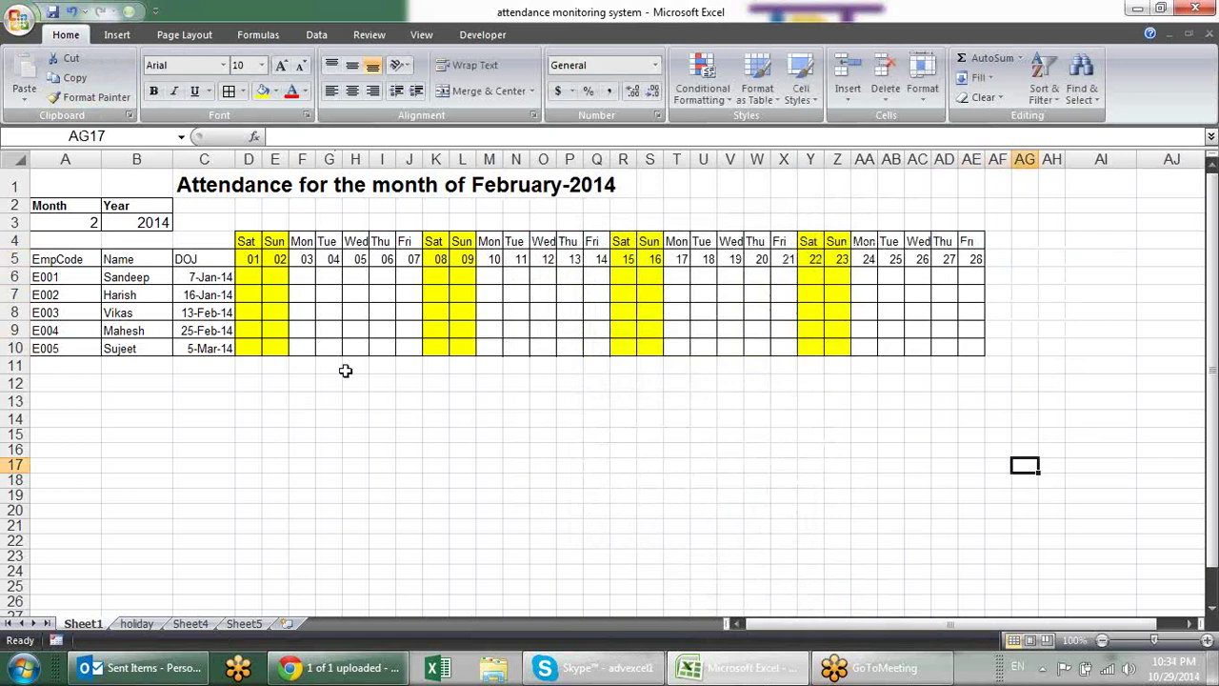
{"action": "left_click", "coordinate": [1006, 239]}
{"action": "left_click", "coordinate": [1007, 284]}
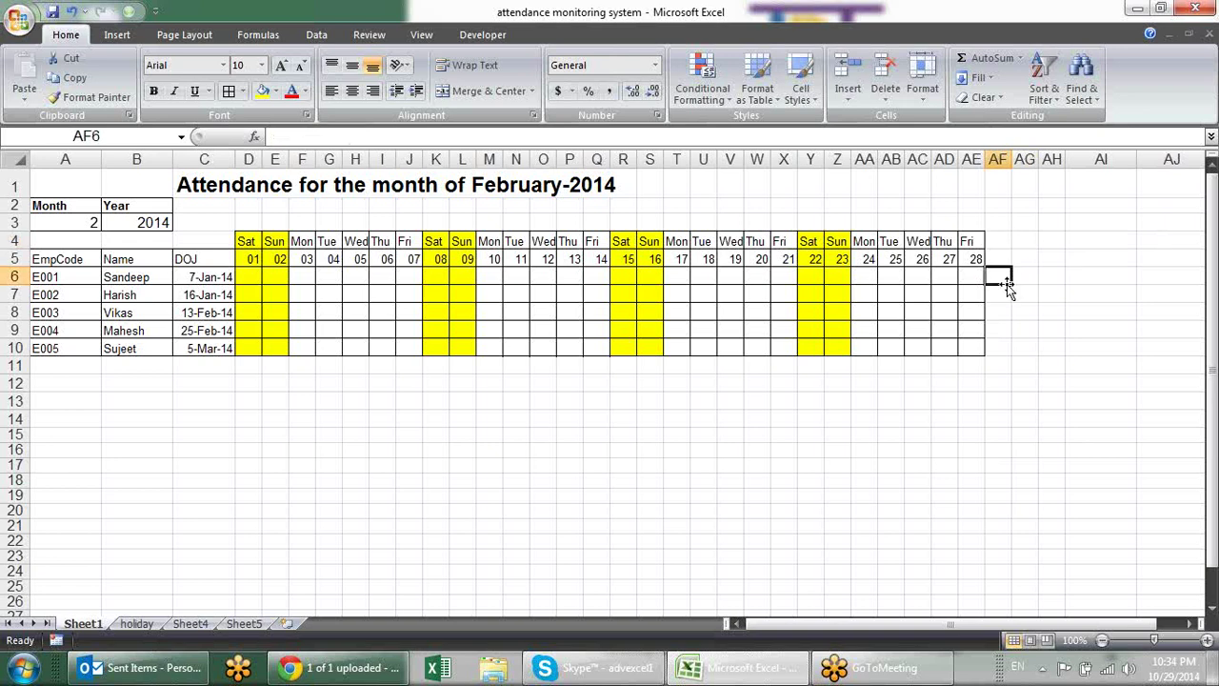
Switch the month in A3 to 3 (March).
{"action": "left_click", "coordinate": [93, 222]}
{"action": "left_click", "coordinate": [109, 222]}
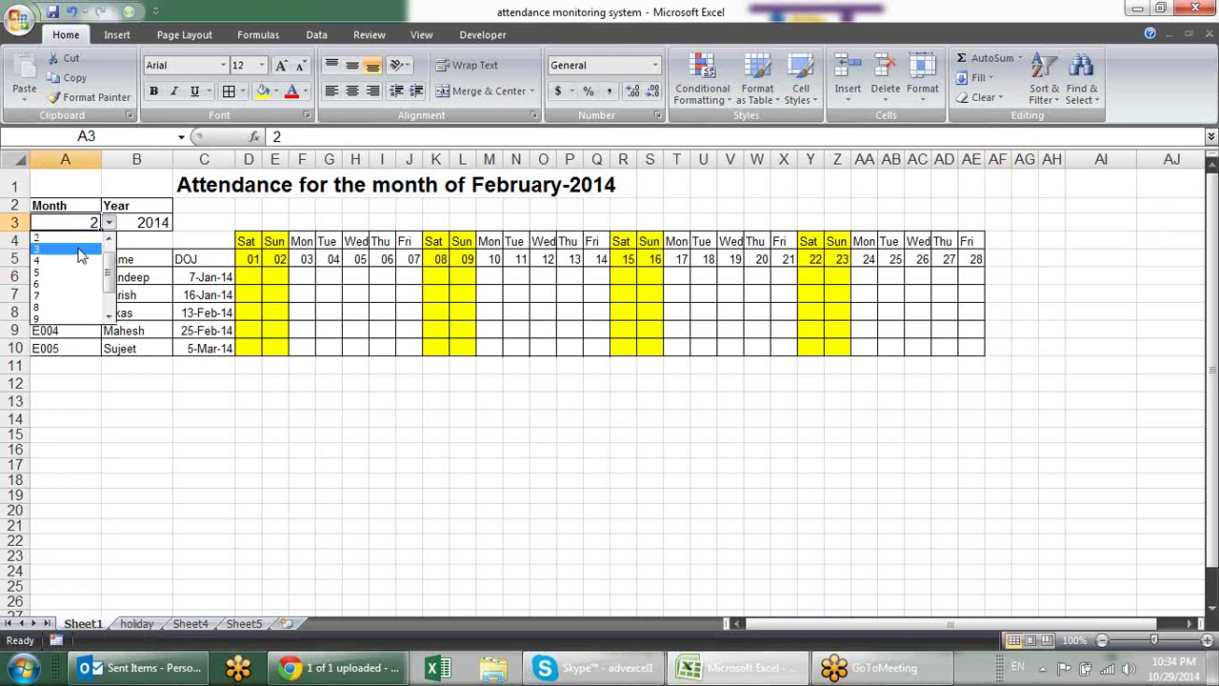
{"action": "left_click", "coordinate": [84, 257]}
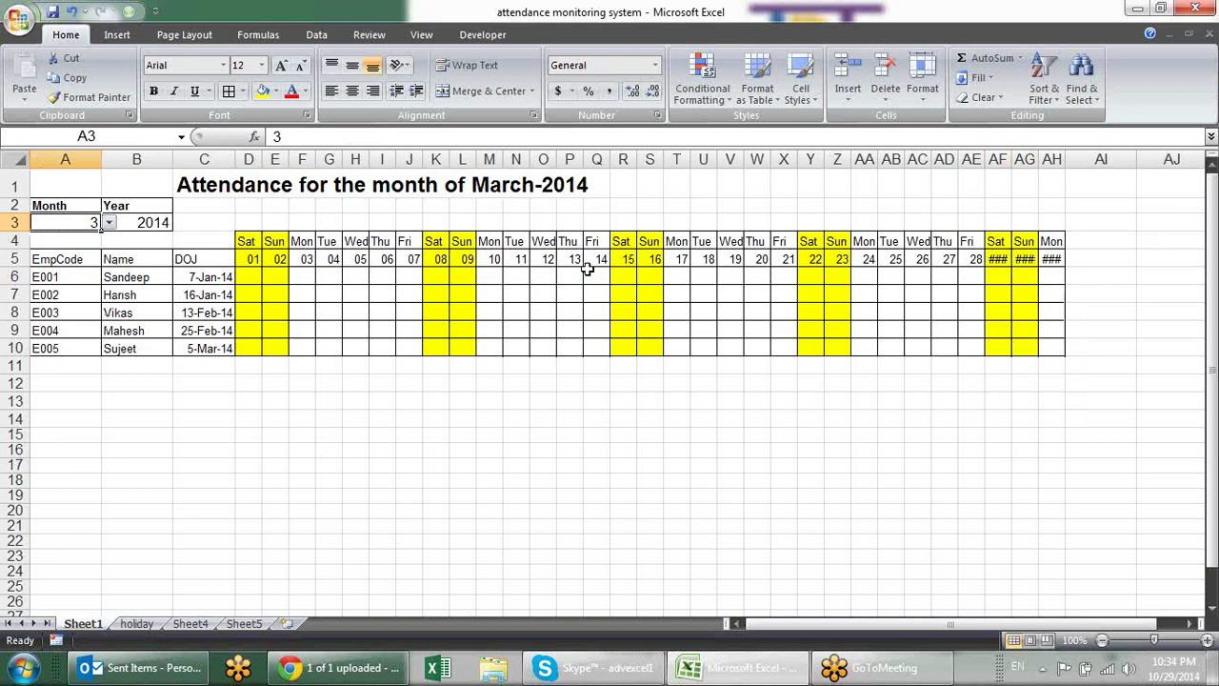
Give AF5:AH5 the custom number format dd so days 29, 30 and 31 display.
{"action": "left_click_drag", "start_coordinate": [1000, 259], "coordinate": [1055, 258]}
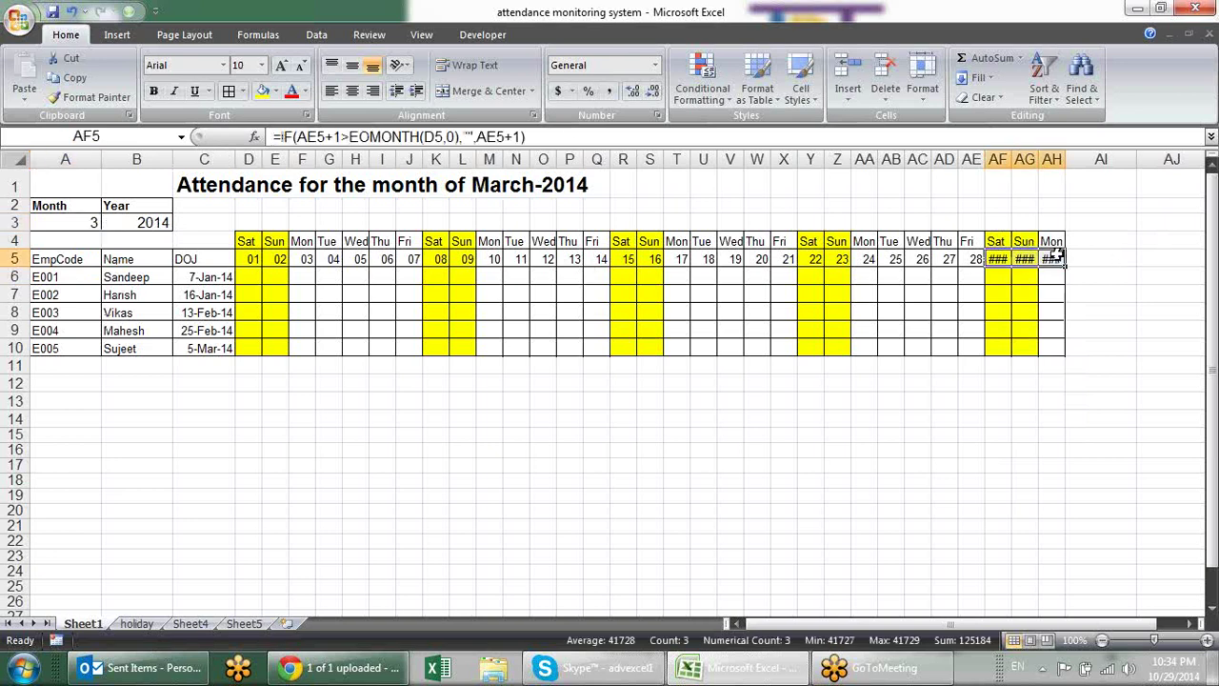
{"action": "left_click", "coordinate": [657, 115]}
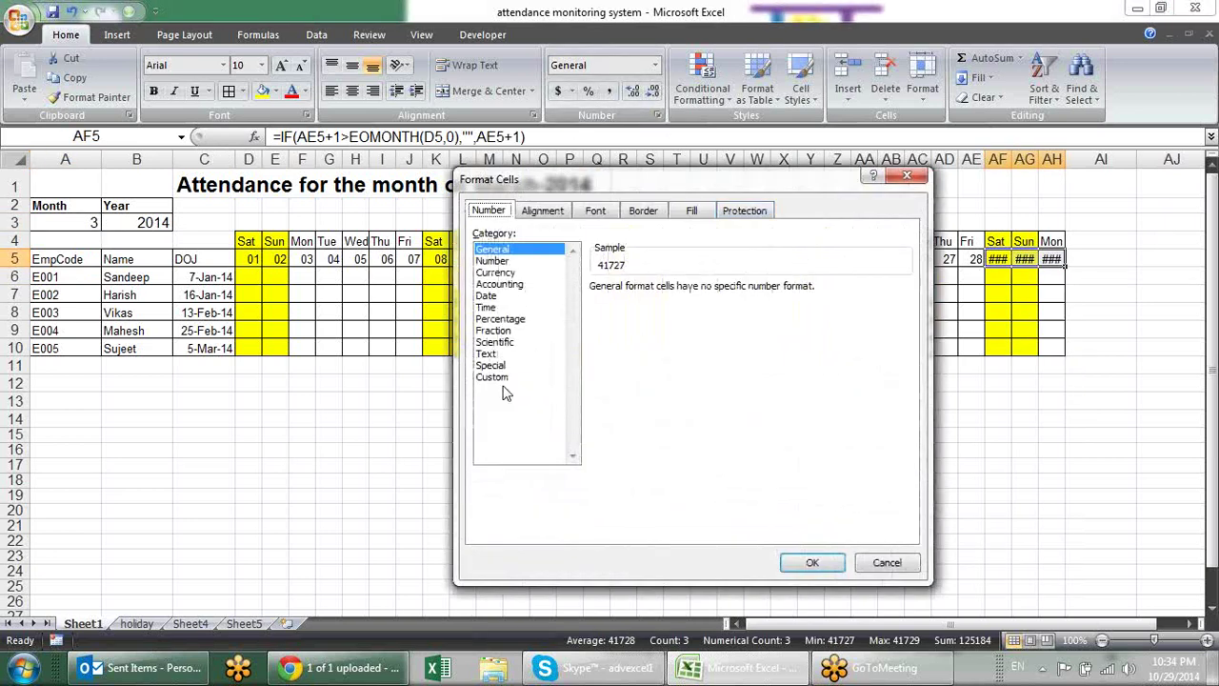
{"action": "left_click", "coordinate": [502, 376]}
{"action": "double_click", "coordinate": [662, 303]}
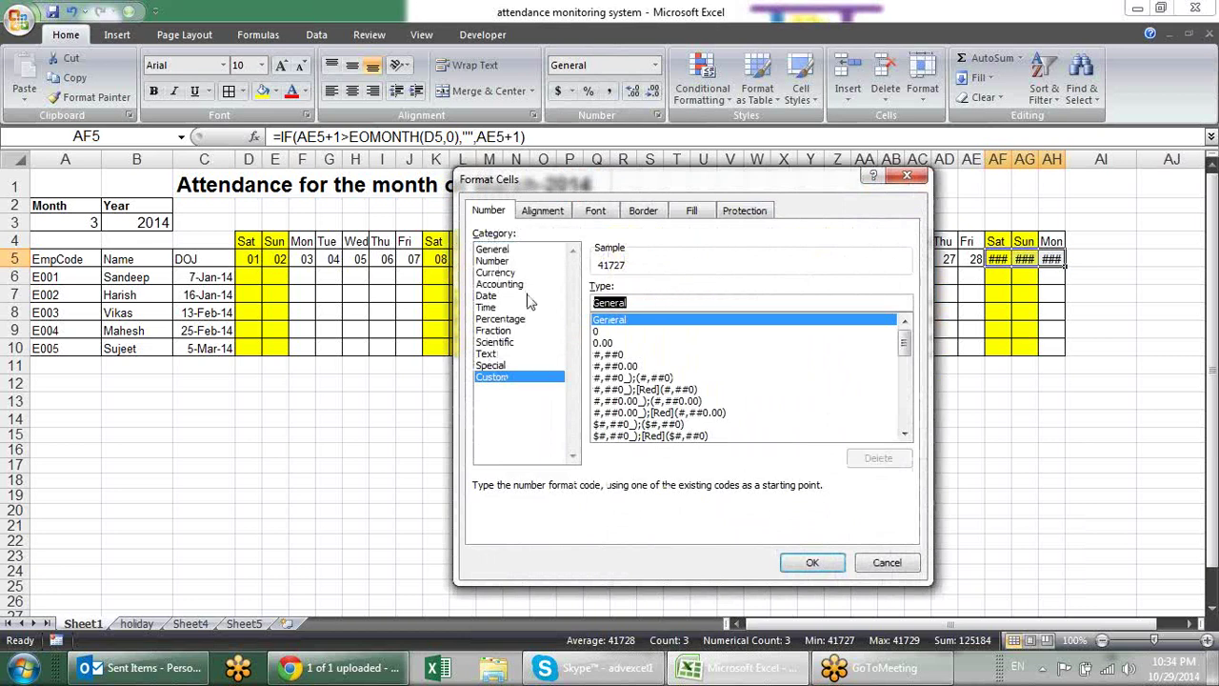
{"action": "type", "text": "dd"}
{"action": "key", "text": "Return"}
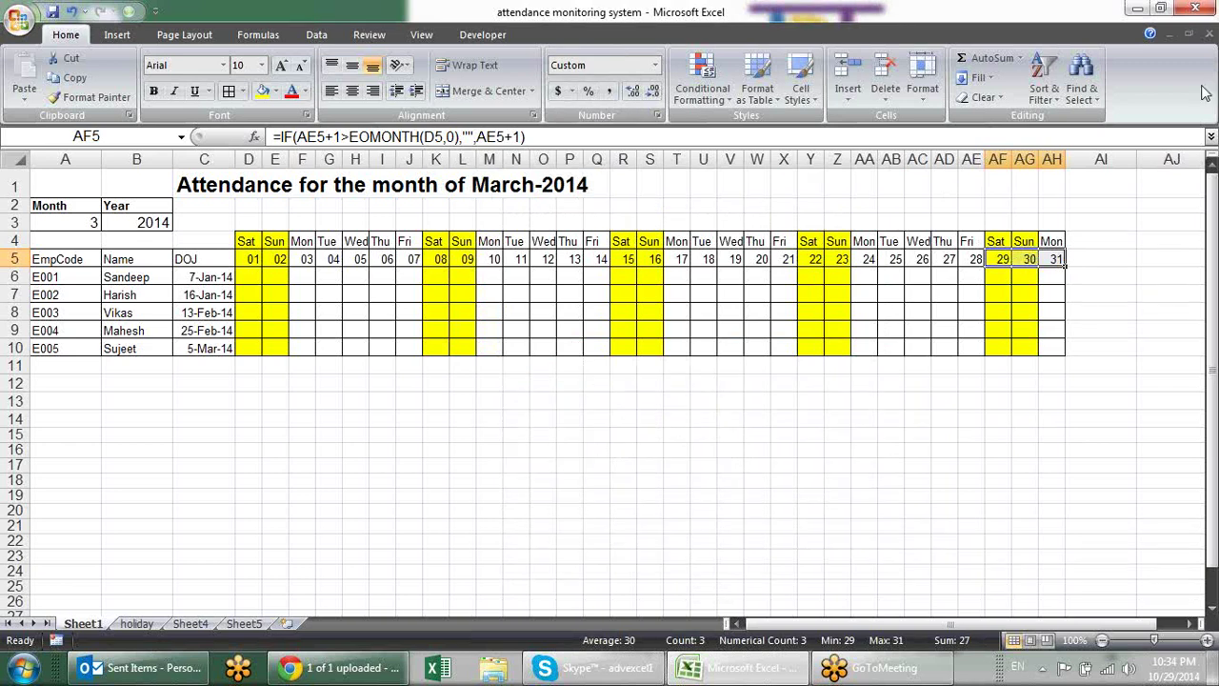
{"action": "left_click", "coordinate": [1122, 369]}
{"action": "left_click", "coordinate": [703, 294]}
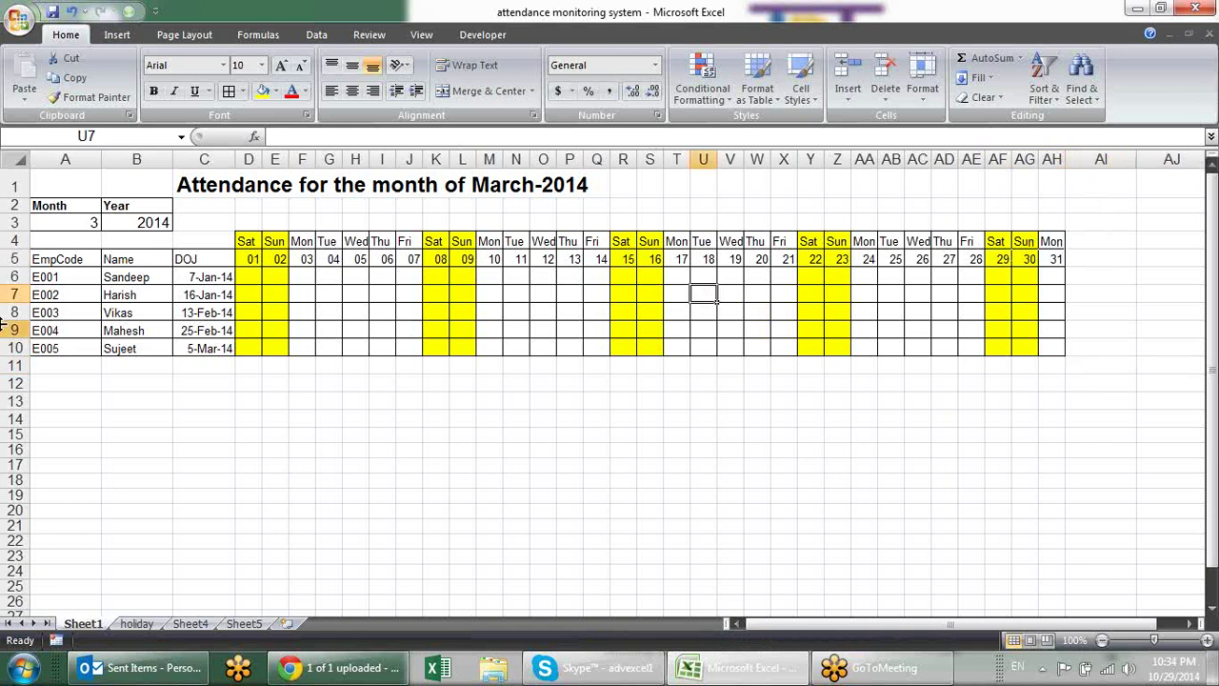
{"action": "left_click", "coordinate": [82, 223]}
{"action": "left_click", "coordinate": [109, 222]}
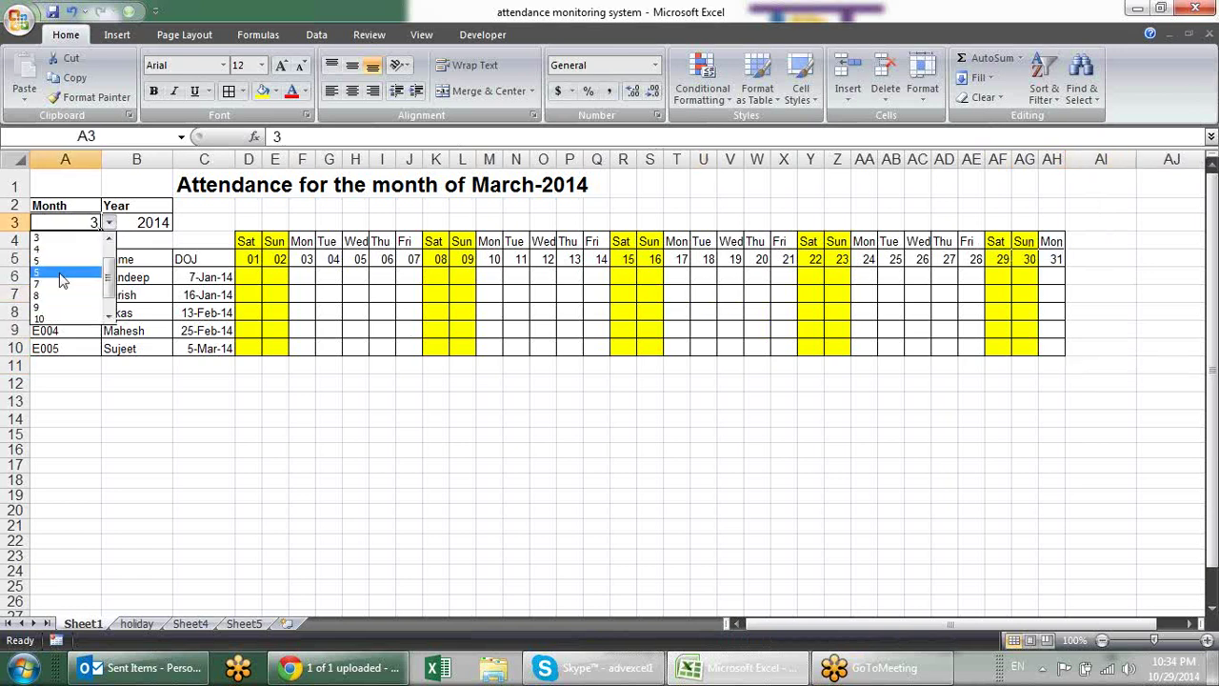
{"action": "left_click", "coordinate": [60, 276]}
{"action": "left_click", "coordinate": [120, 222]}
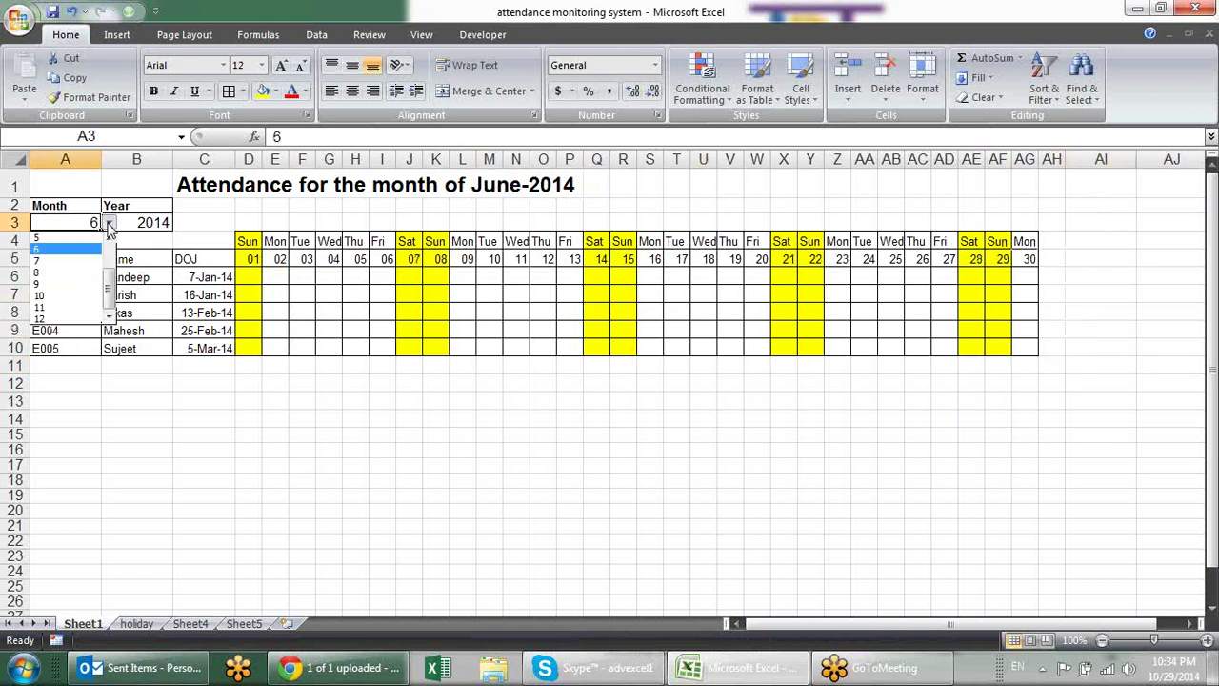
{"action": "left_click", "coordinate": [78, 298]}
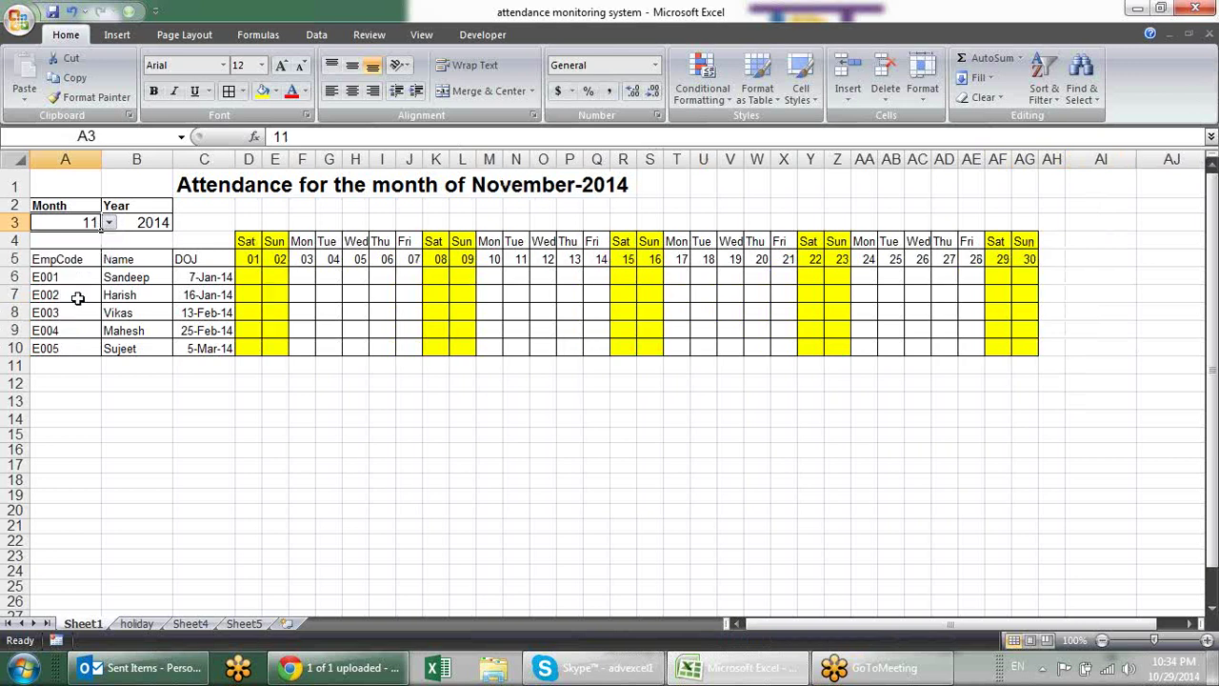
{"action": "left_click", "coordinate": [109, 222]}
{"action": "left_click", "coordinate": [71, 320]}
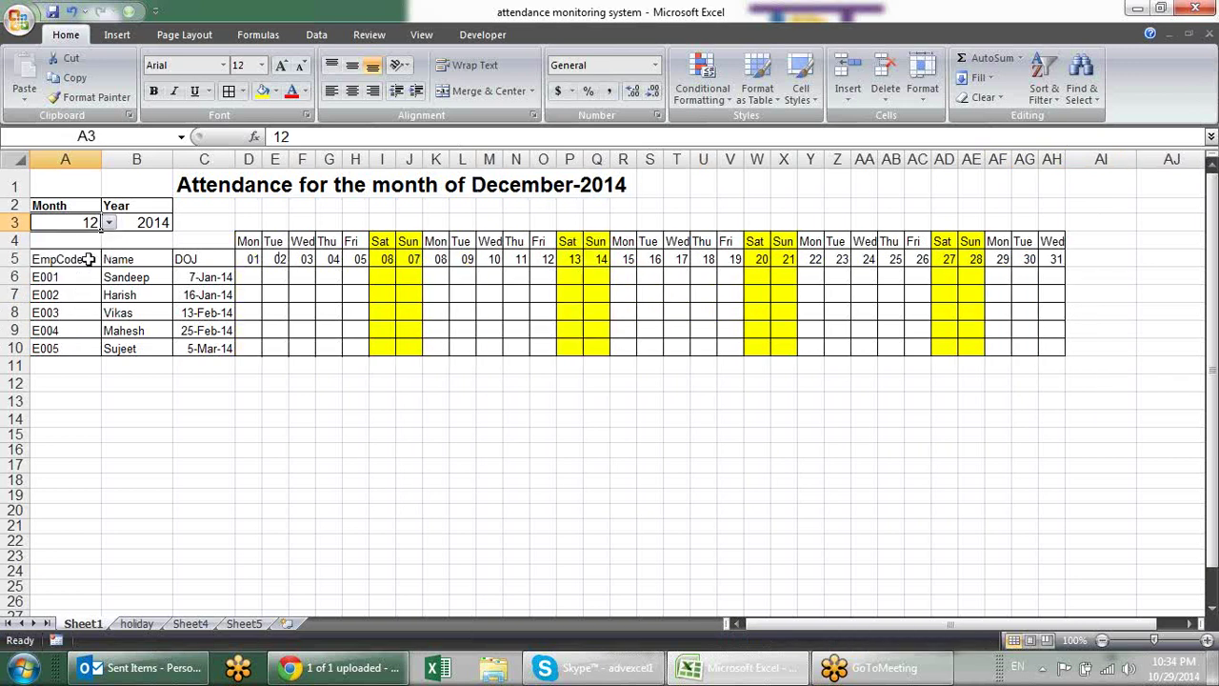
{"action": "left_click", "coordinate": [110, 222]}
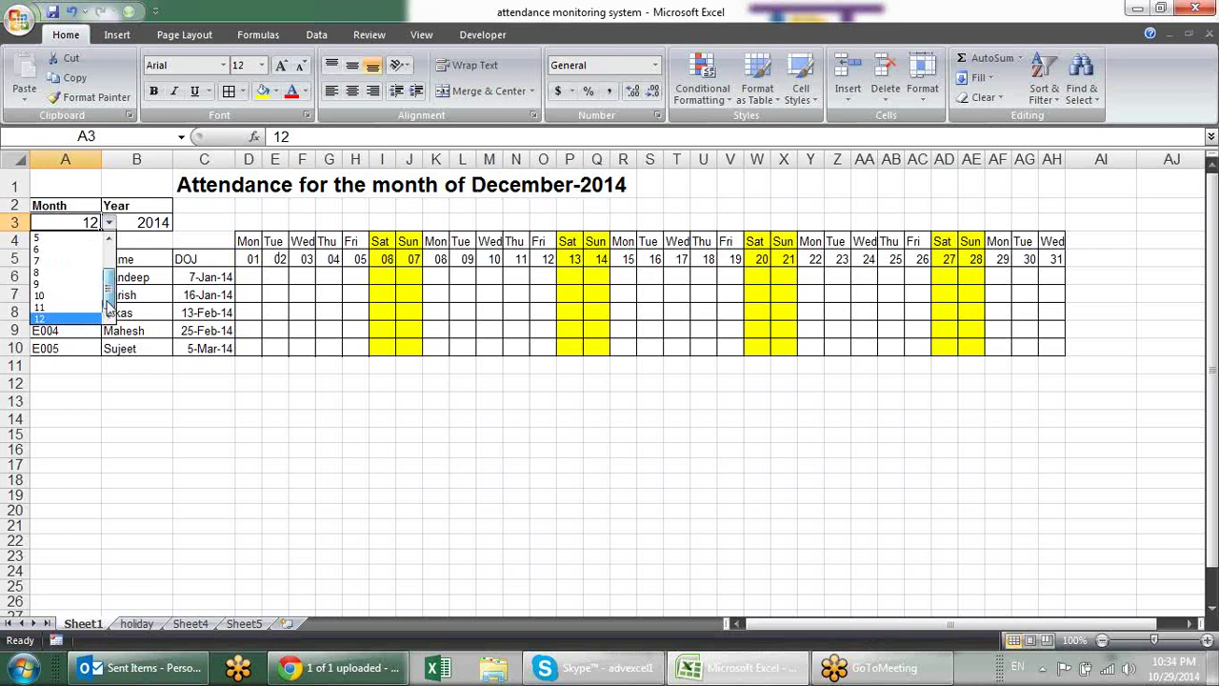
{"action": "left_click", "coordinate": [72, 272]}
{"action": "left_click", "coordinate": [109, 221]}
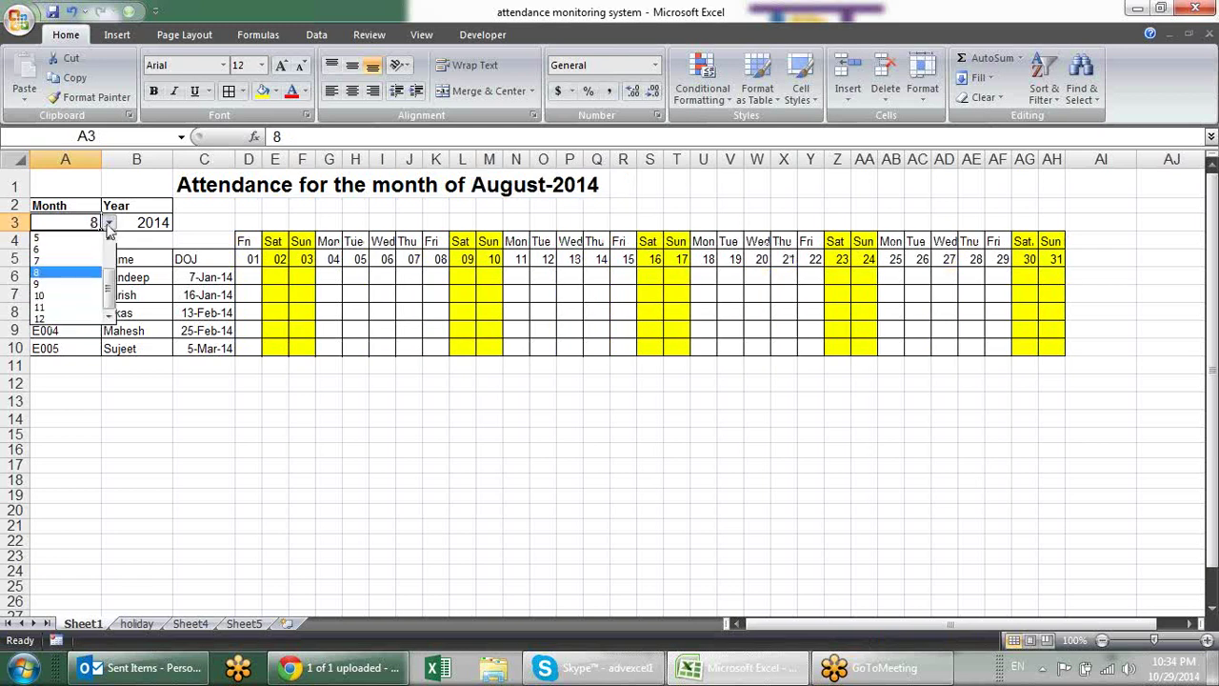
{"action": "left_click", "coordinate": [71, 299]}
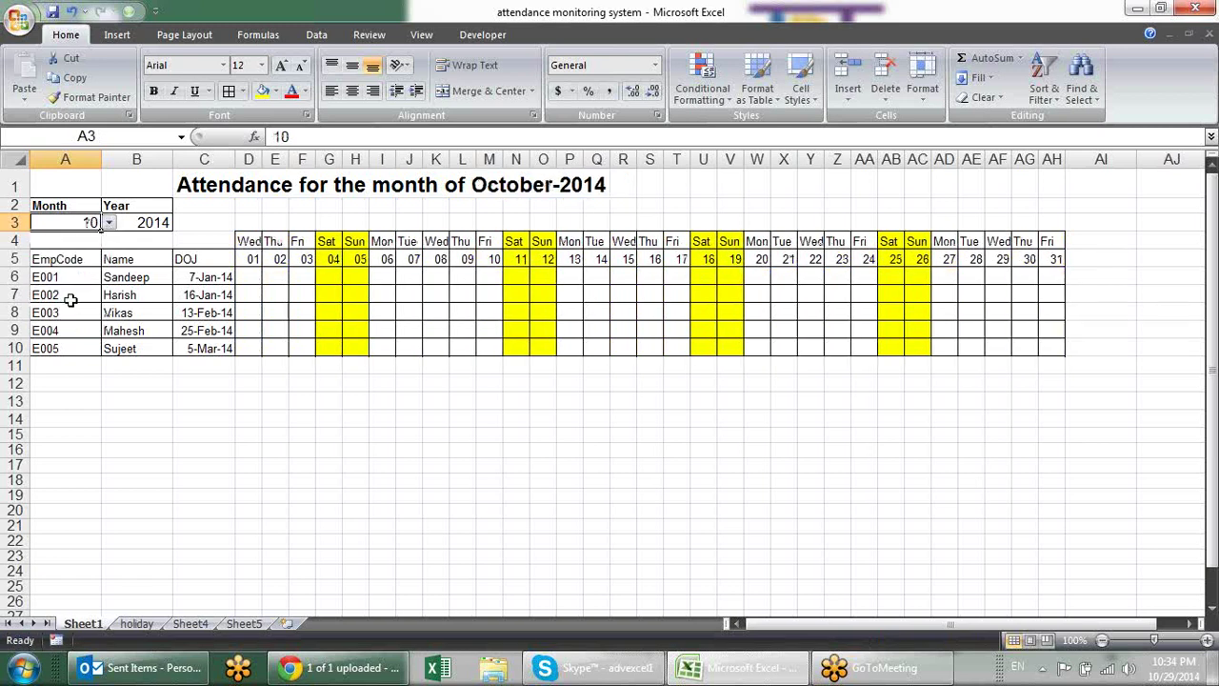
{"action": "left_click", "coordinate": [109, 221]}
{"action": "left_click", "coordinate": [62, 314]}
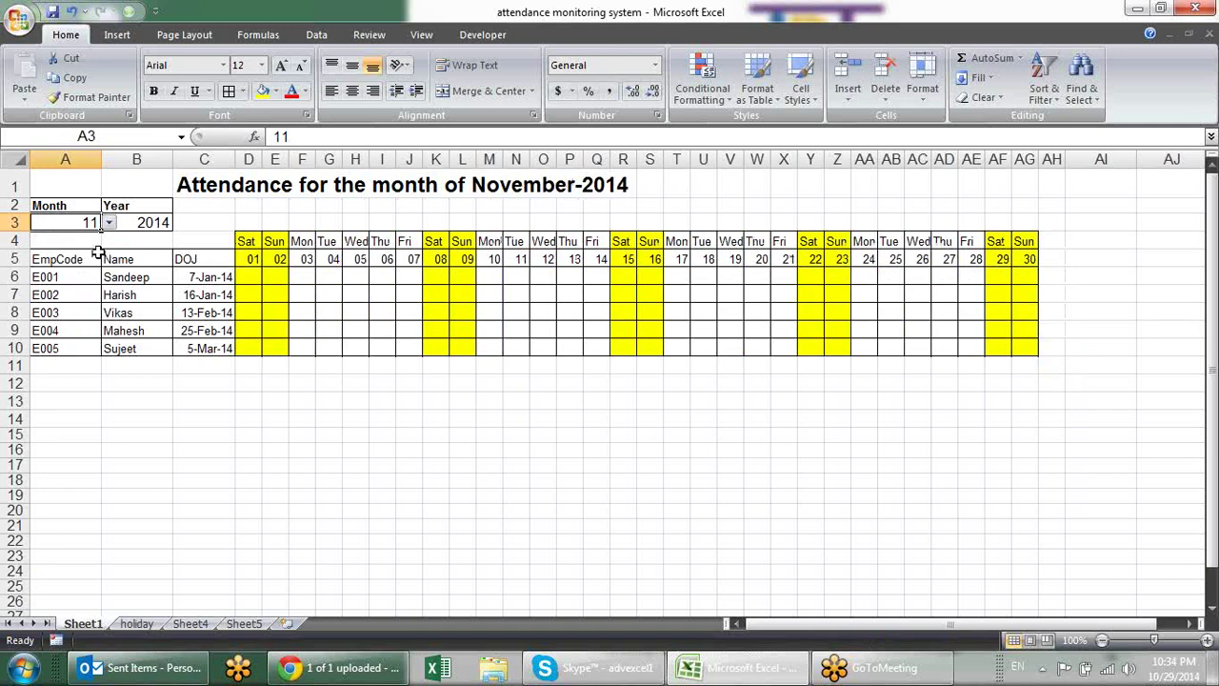
{"action": "left_click", "coordinate": [110, 221]}
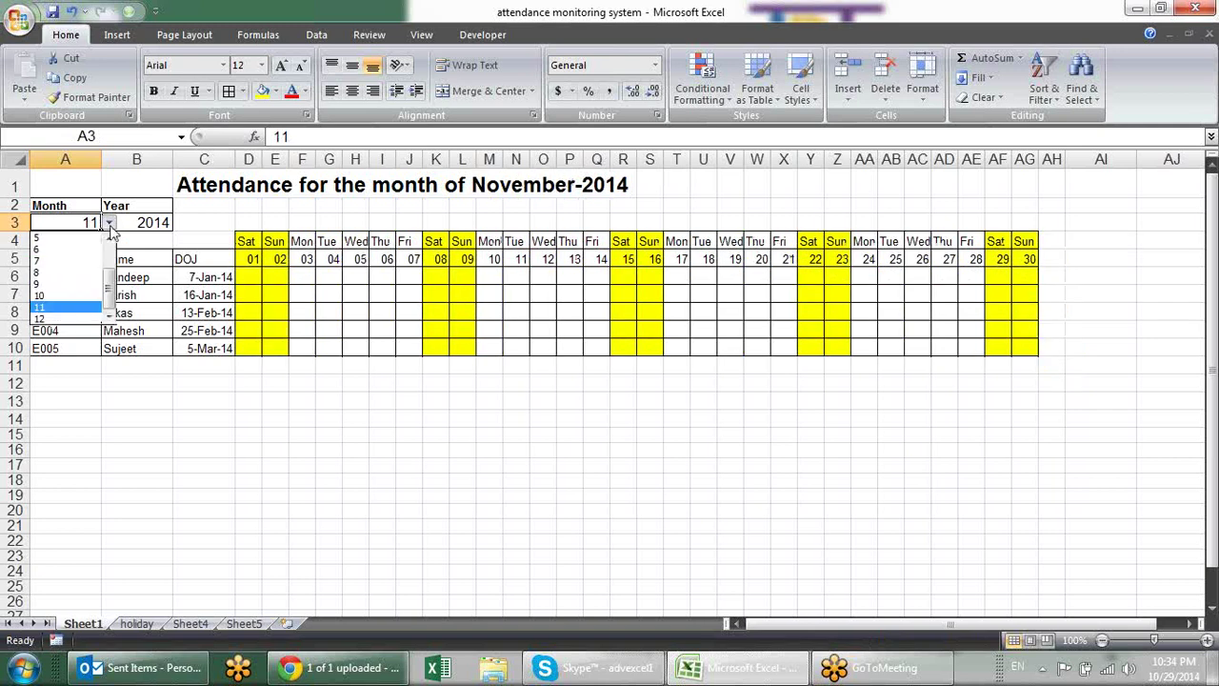
{"action": "left_click", "coordinate": [76, 309]}
{"action": "left_click", "coordinate": [109, 221]}
{"action": "left_click_drag", "start_coordinate": [111, 300], "coordinate": [113, 251]}
{"action": "left_click", "coordinate": [57, 260]}
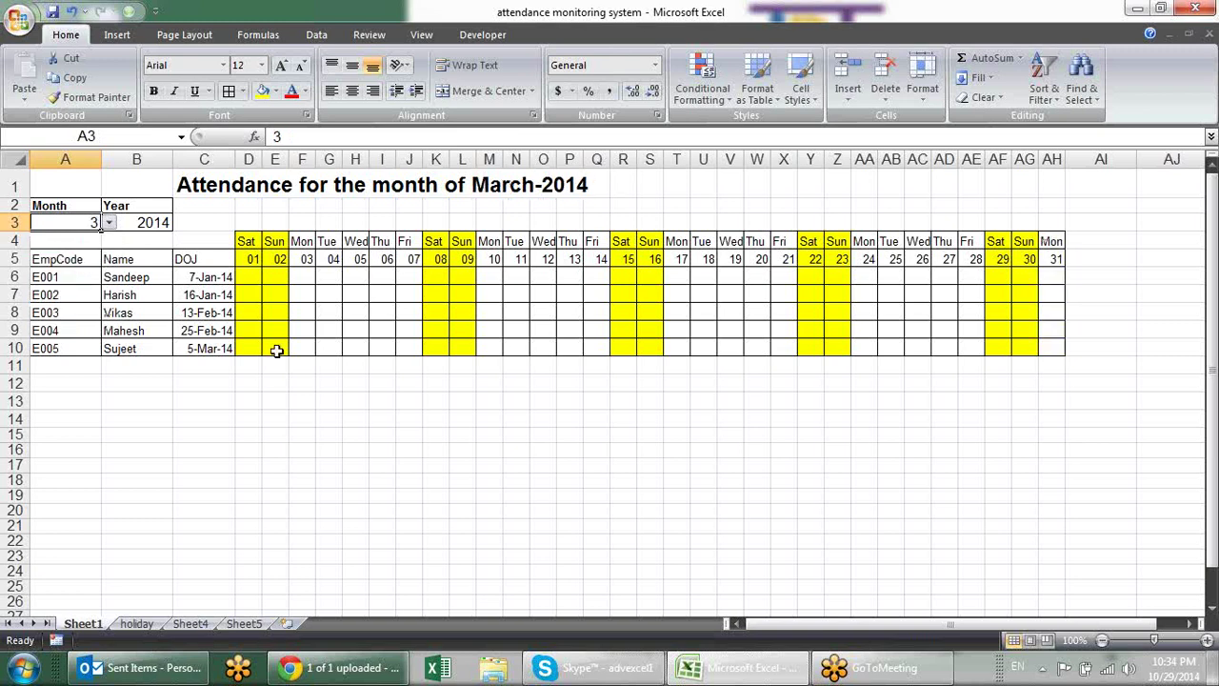
{"action": "left_click", "coordinate": [772, 483]}
{"action": "left_click", "coordinate": [64, 219]}
{"action": "left_click", "coordinate": [110, 223]}
{"action": "left_click_drag", "start_coordinate": [108, 279], "coordinate": [111, 310]}
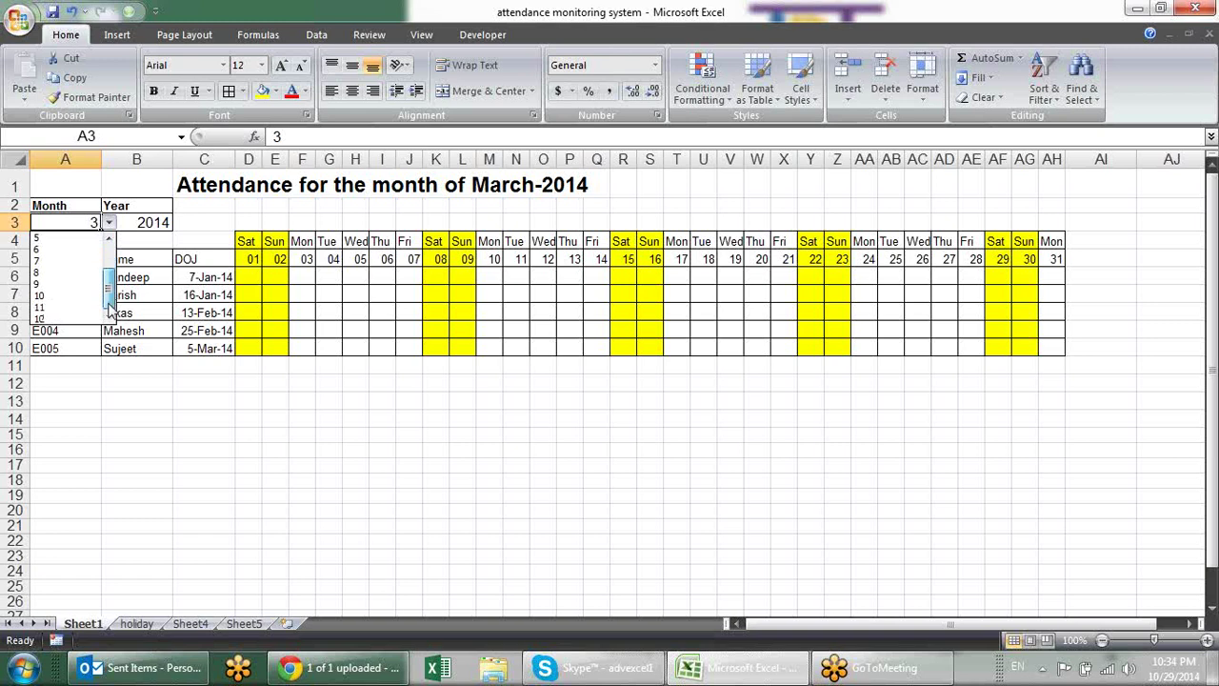
{"action": "left_click", "coordinate": [81, 308]}
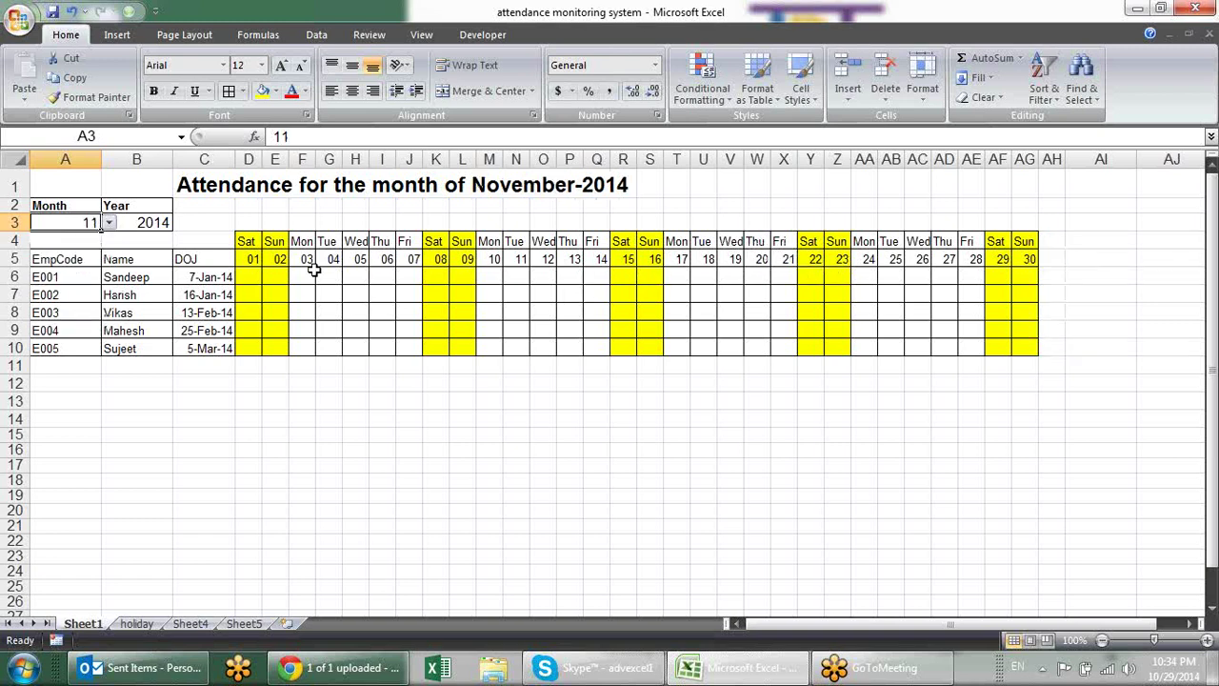
{"action": "left_click", "coordinate": [109, 223]}
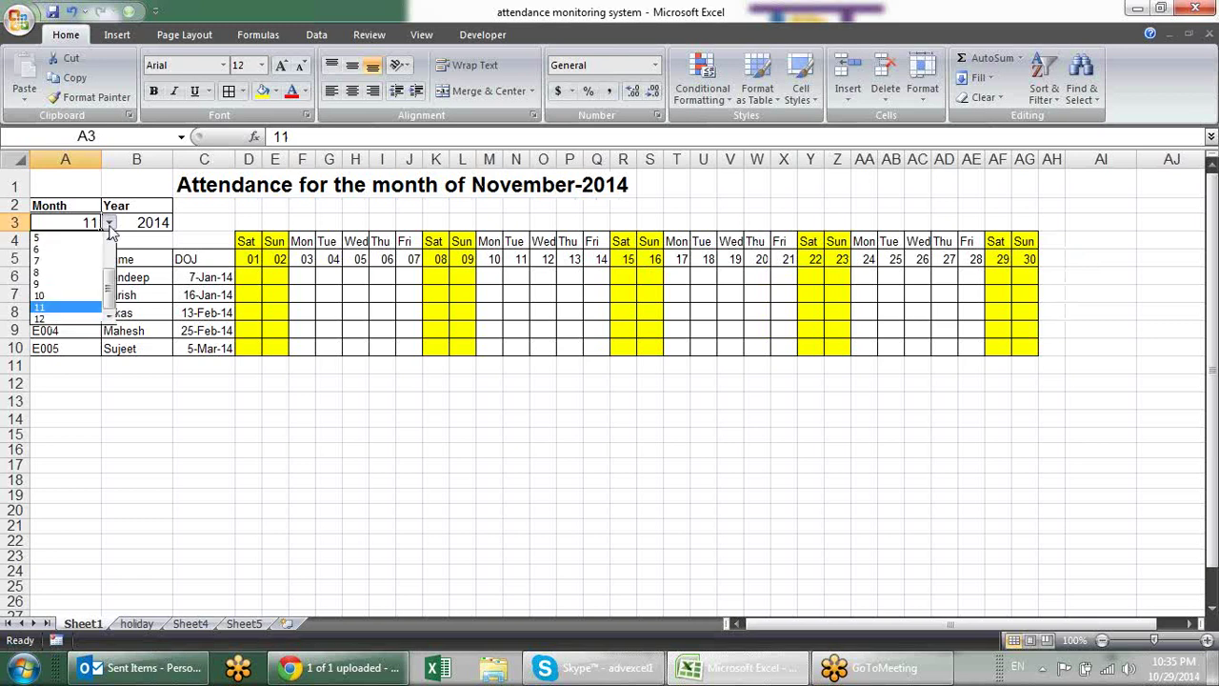
{"action": "left_click", "coordinate": [71, 294]}
{"action": "left_click_drag", "start_coordinate": [1000, 259], "coordinate": [1010, 331]}
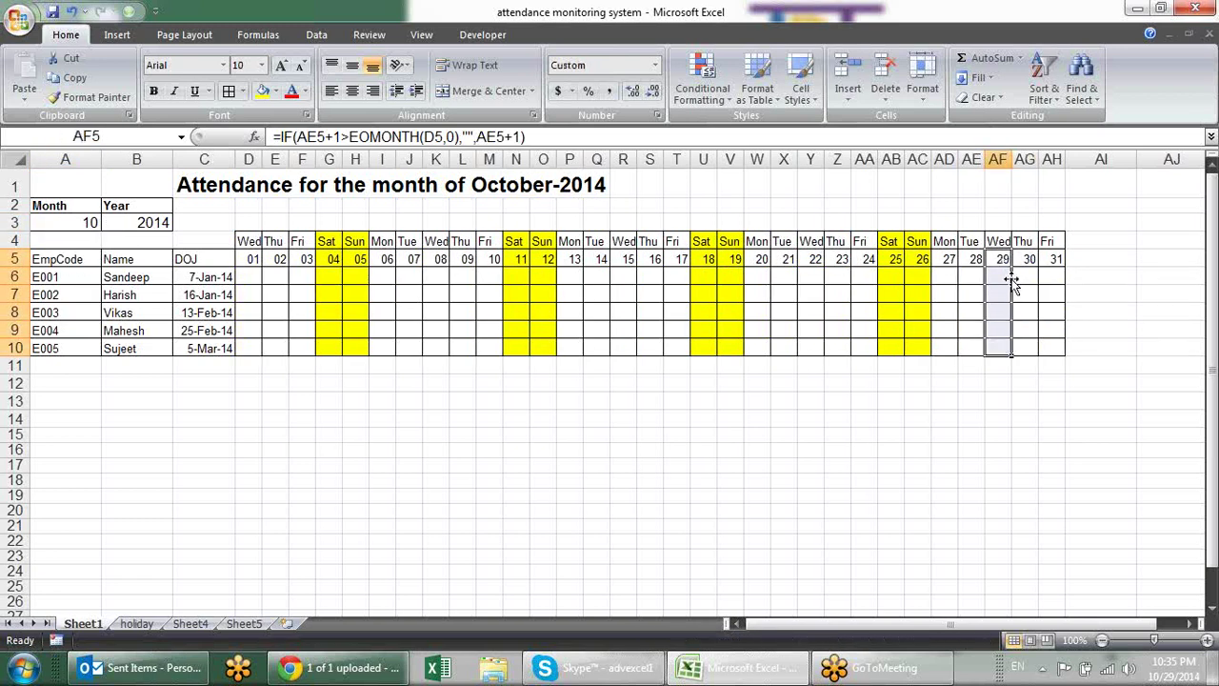
{"action": "left_click_drag", "start_coordinate": [999, 241], "coordinate": [989, 340]}
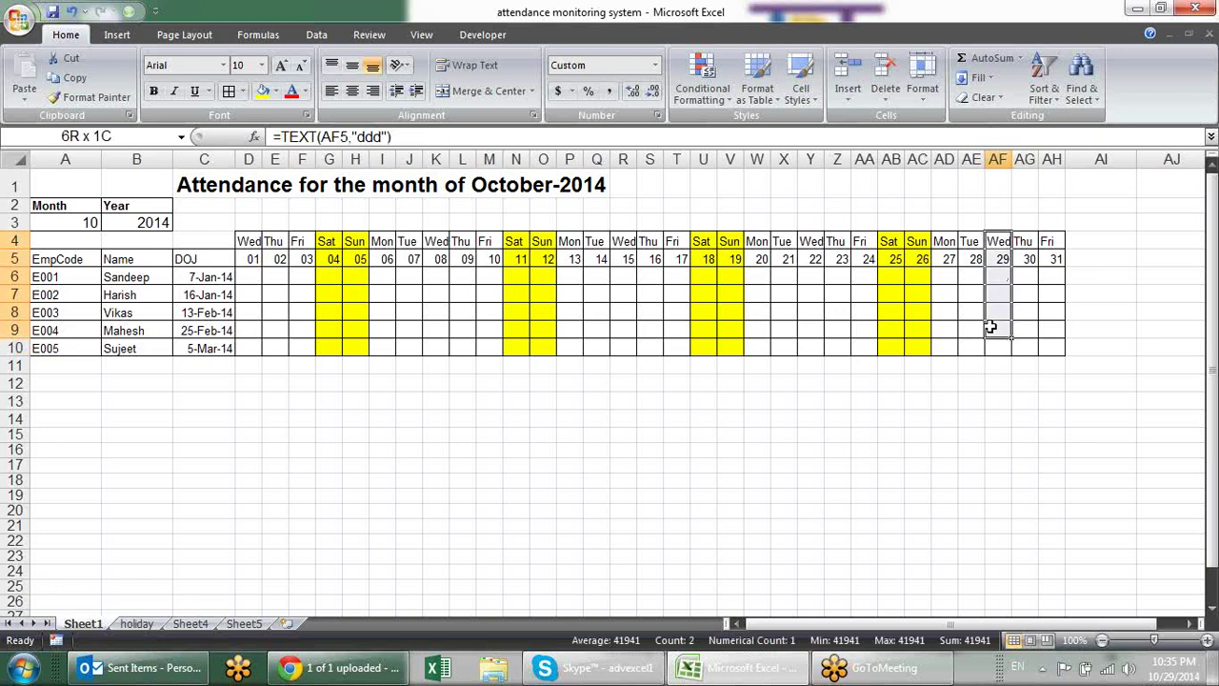
{"action": "left_click", "coordinate": [1002, 262]}
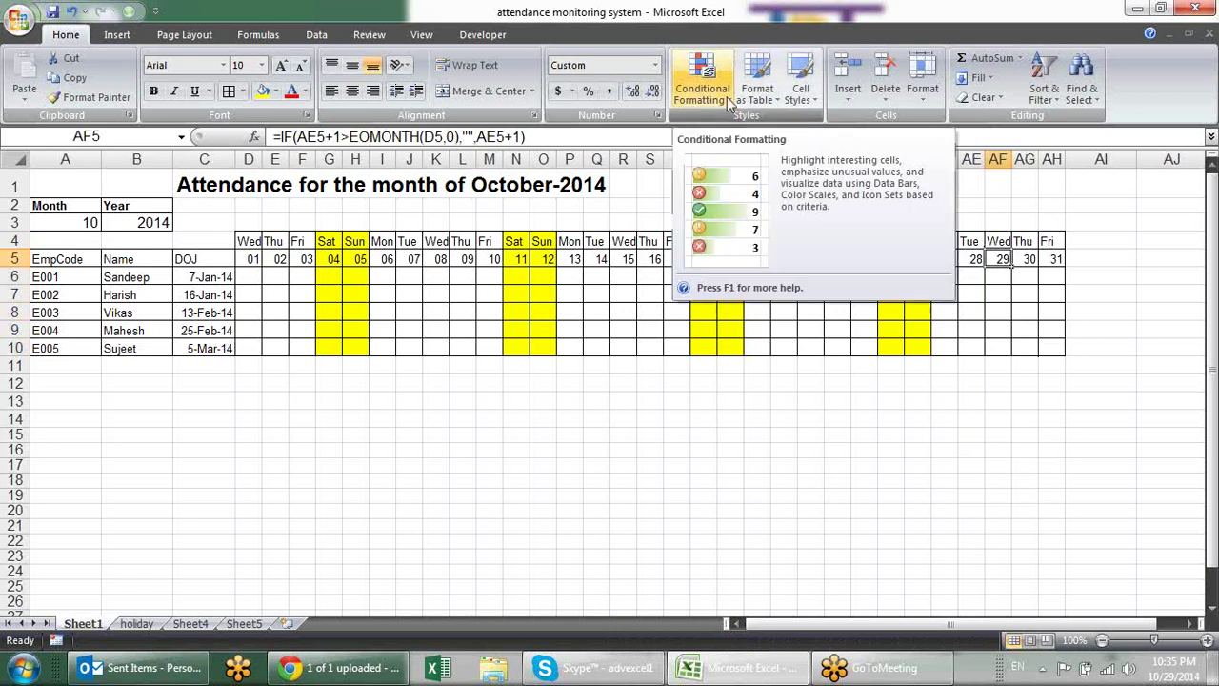
{"action": "left_click", "coordinate": [249, 241]}
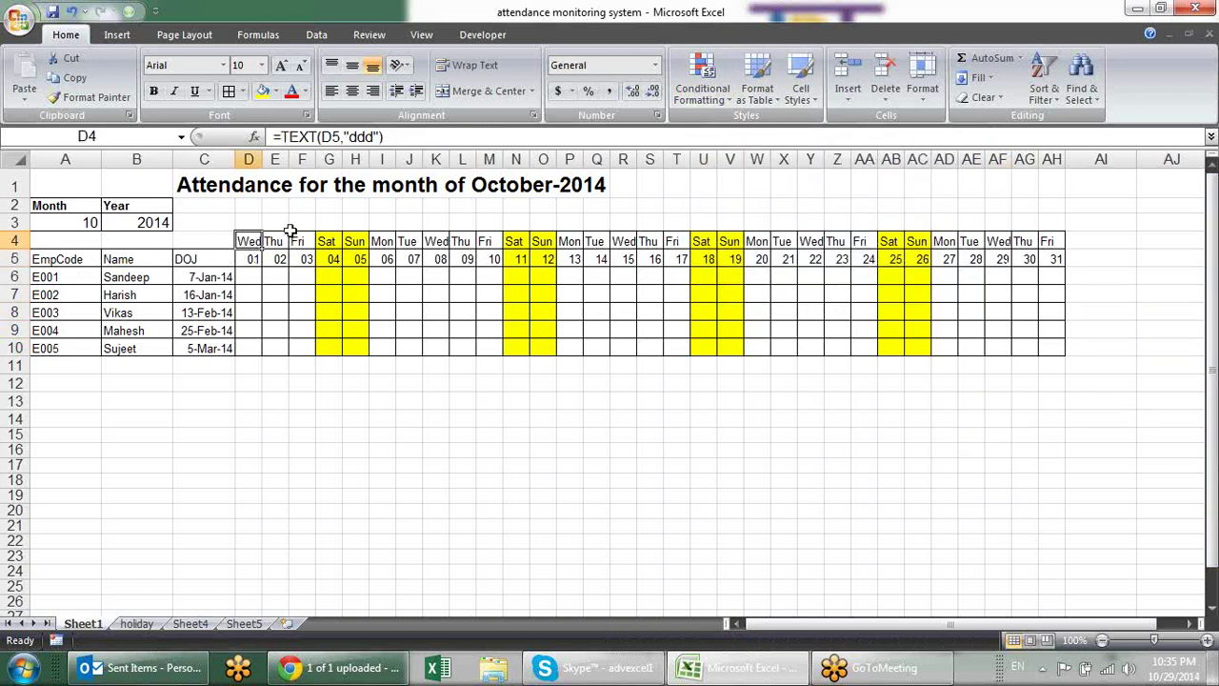
Start a new formula-based conditional formatting rule for D4 with condition =D$5=Today().
{"action": "left_click", "coordinate": [701, 88]}
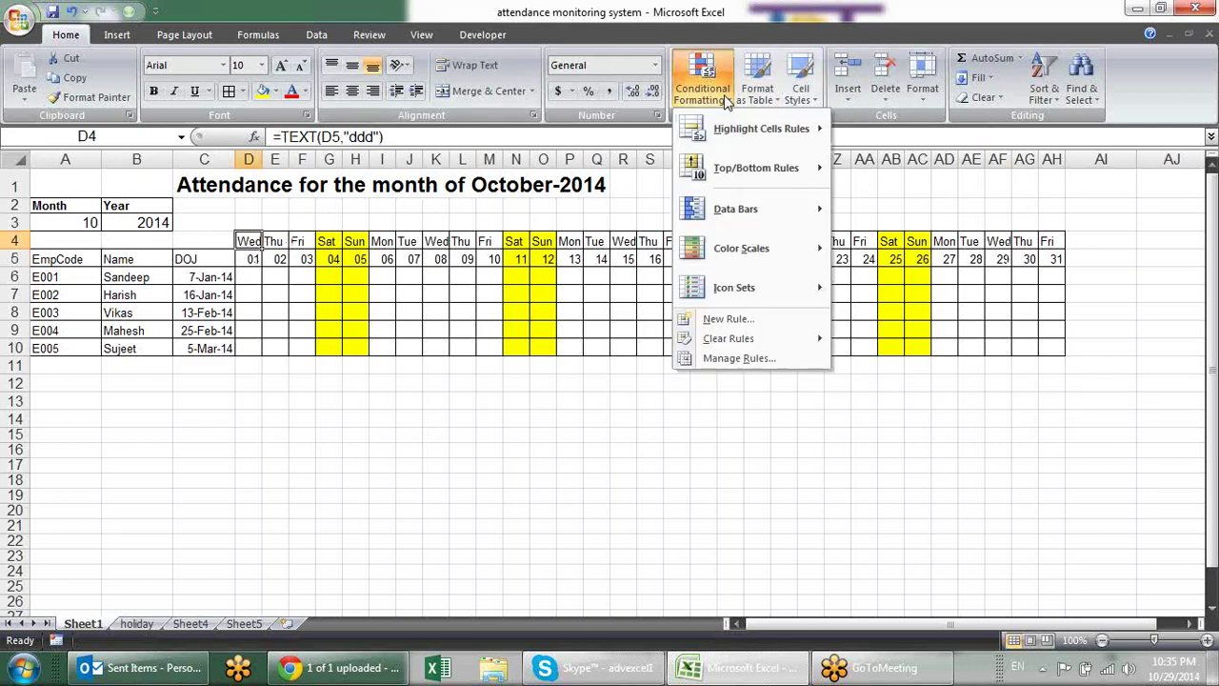
{"action": "left_click", "coordinate": [781, 366]}
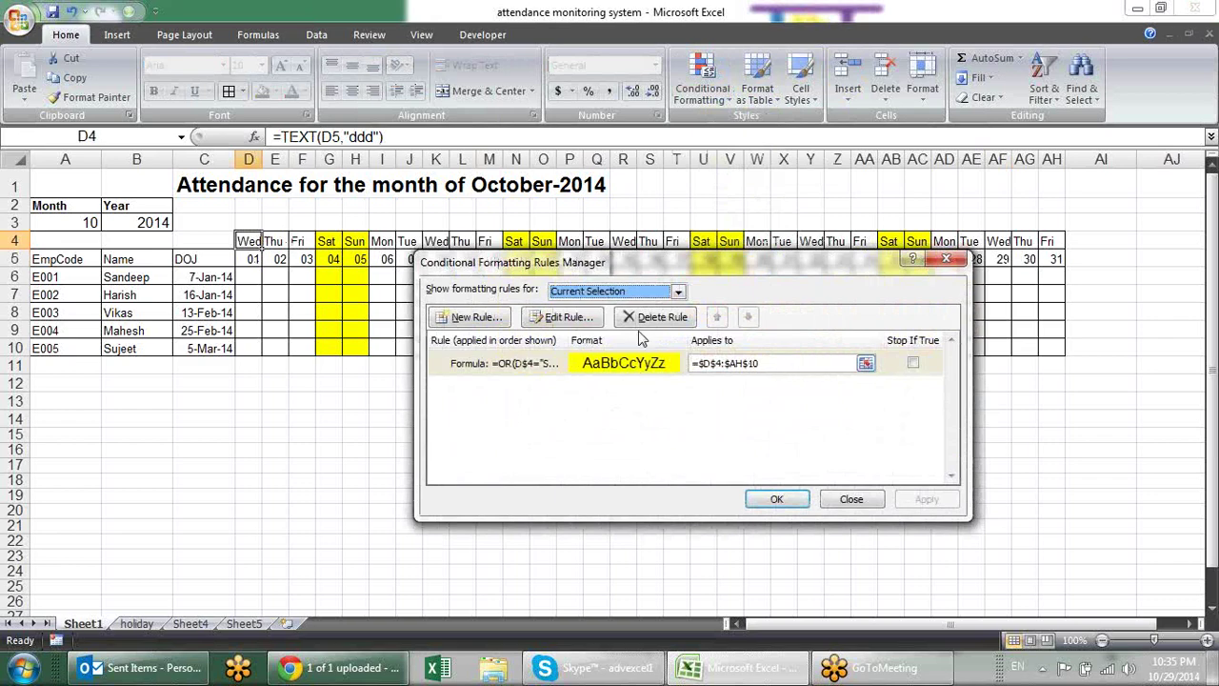
{"action": "left_click", "coordinate": [489, 316]}
{"action": "left_click", "coordinate": [600, 342]}
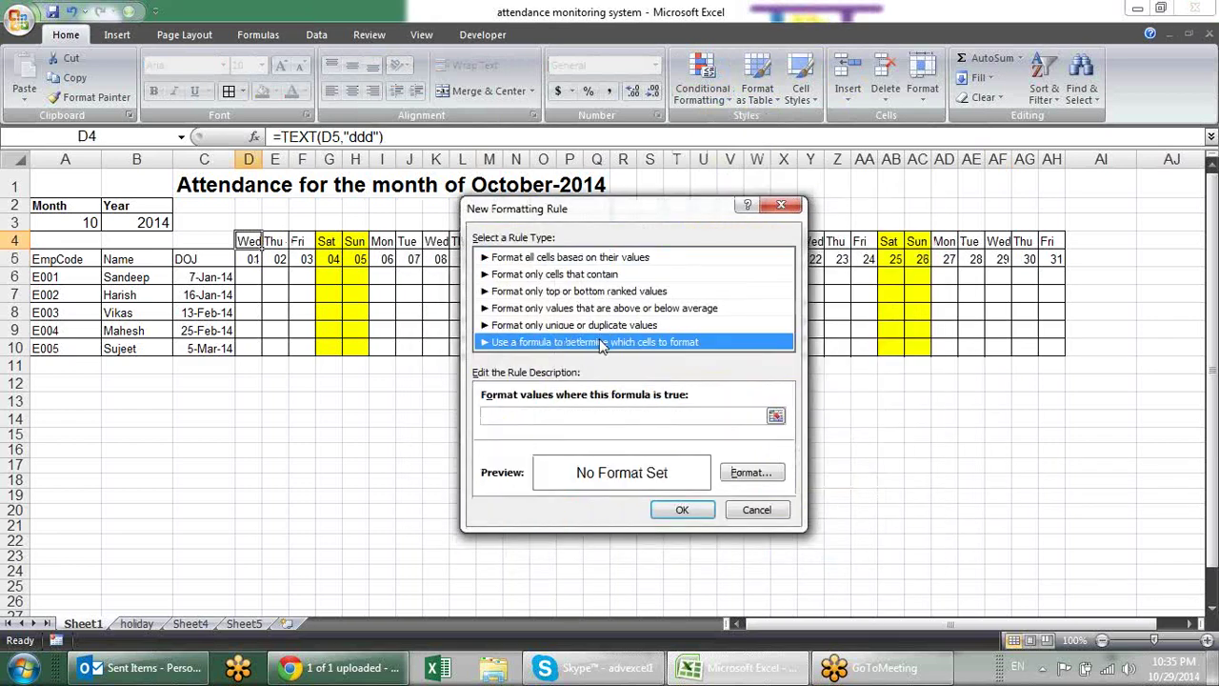
{"action": "left_click", "coordinate": [613, 416]}
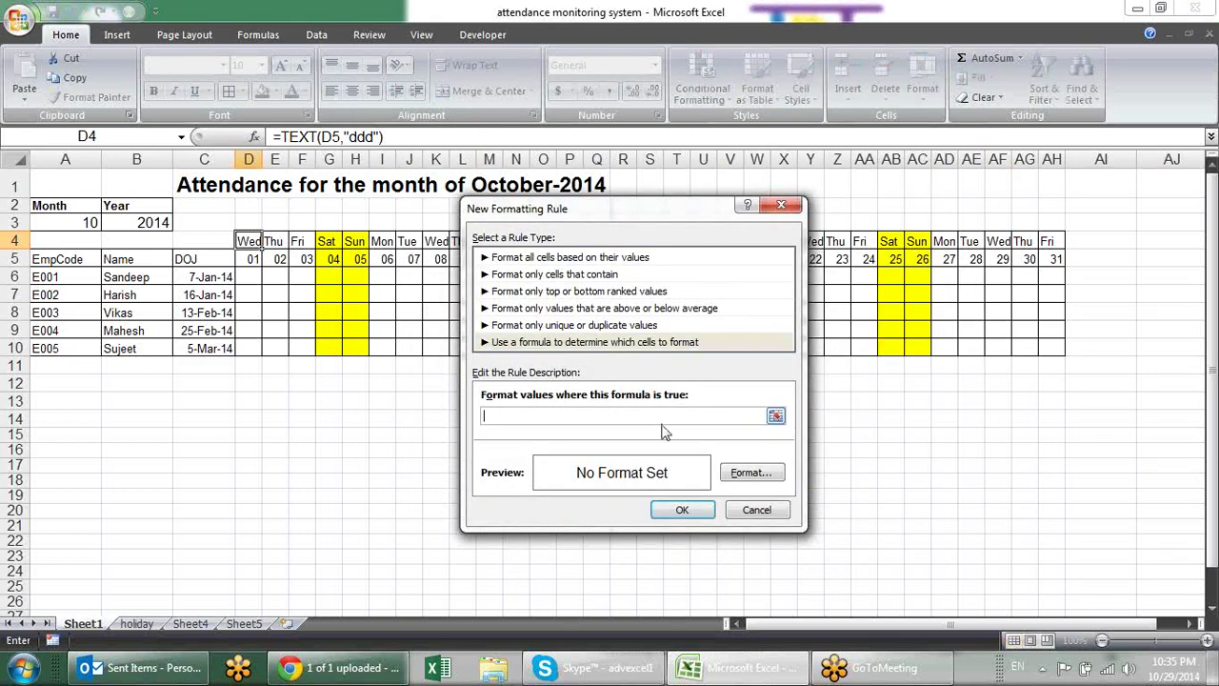
{"action": "type", "text": "="}
{"action": "left_click", "coordinate": [751, 472]}
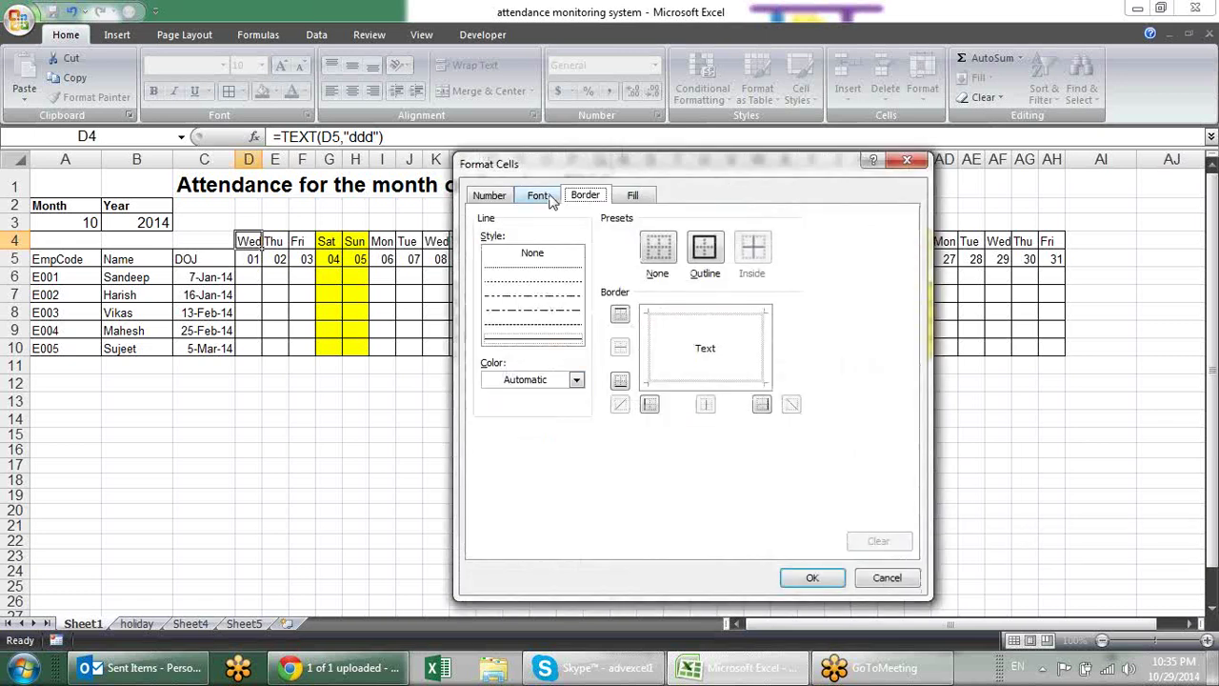
Format the rule with a light blue fill, bold text and dotted outline borders.
{"action": "left_click", "coordinate": [541, 195]}
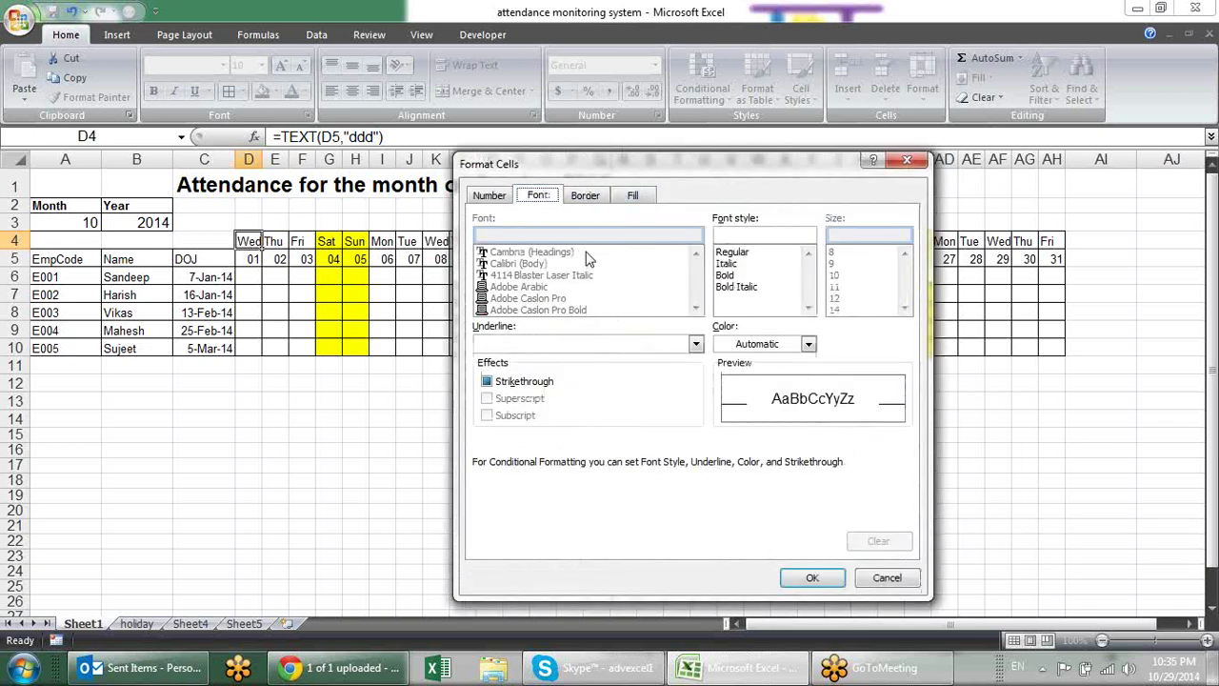
{"action": "left_click", "coordinate": [636, 196]}
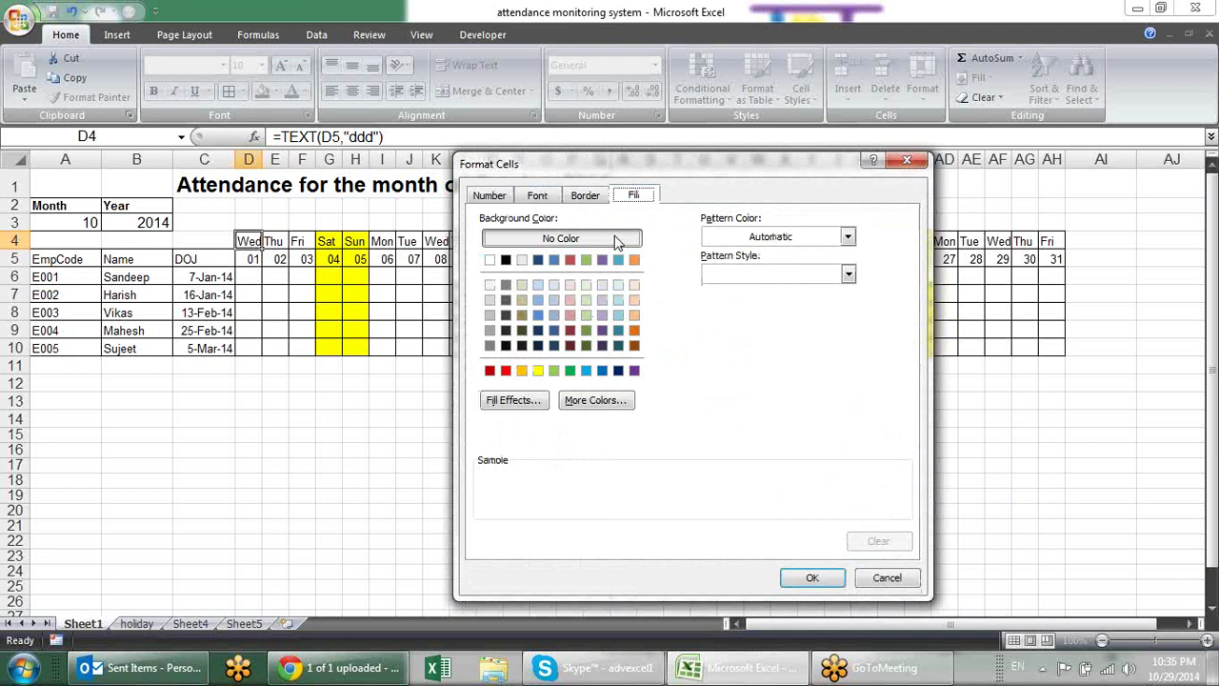
{"action": "left_click", "coordinate": [543, 298]}
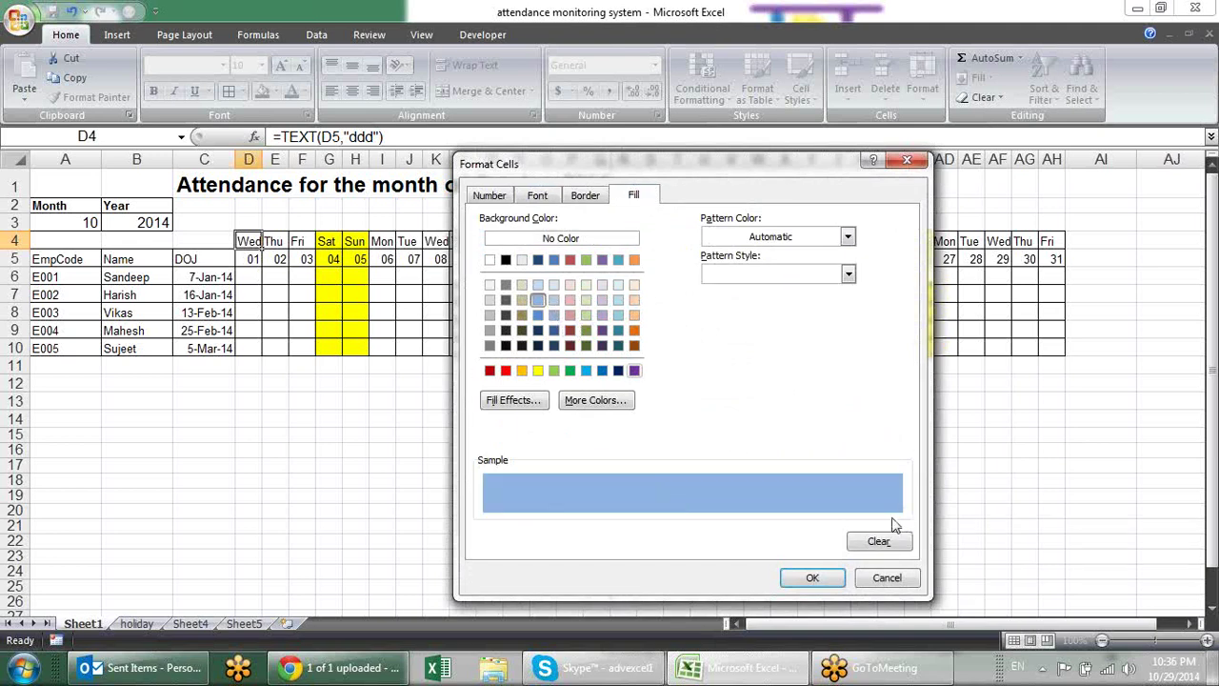
{"action": "left_click", "coordinate": [546, 196]}
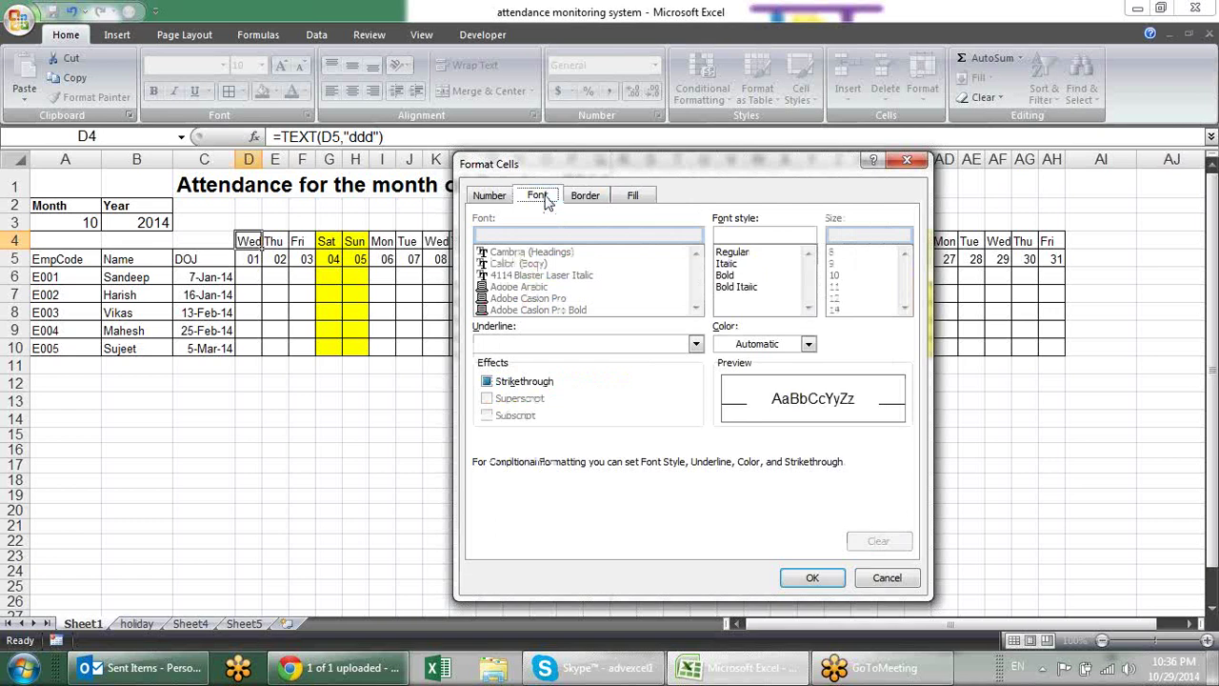
{"action": "left_click", "coordinate": [729, 275]}
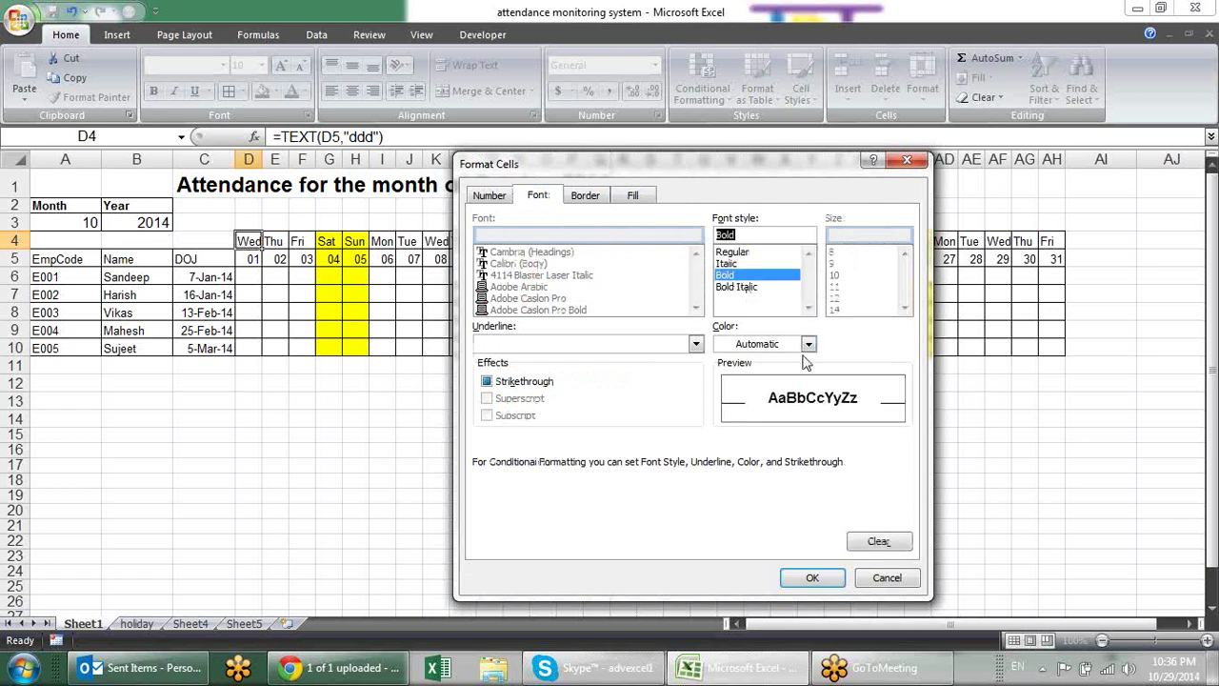
{"action": "left_click", "coordinate": [602, 196]}
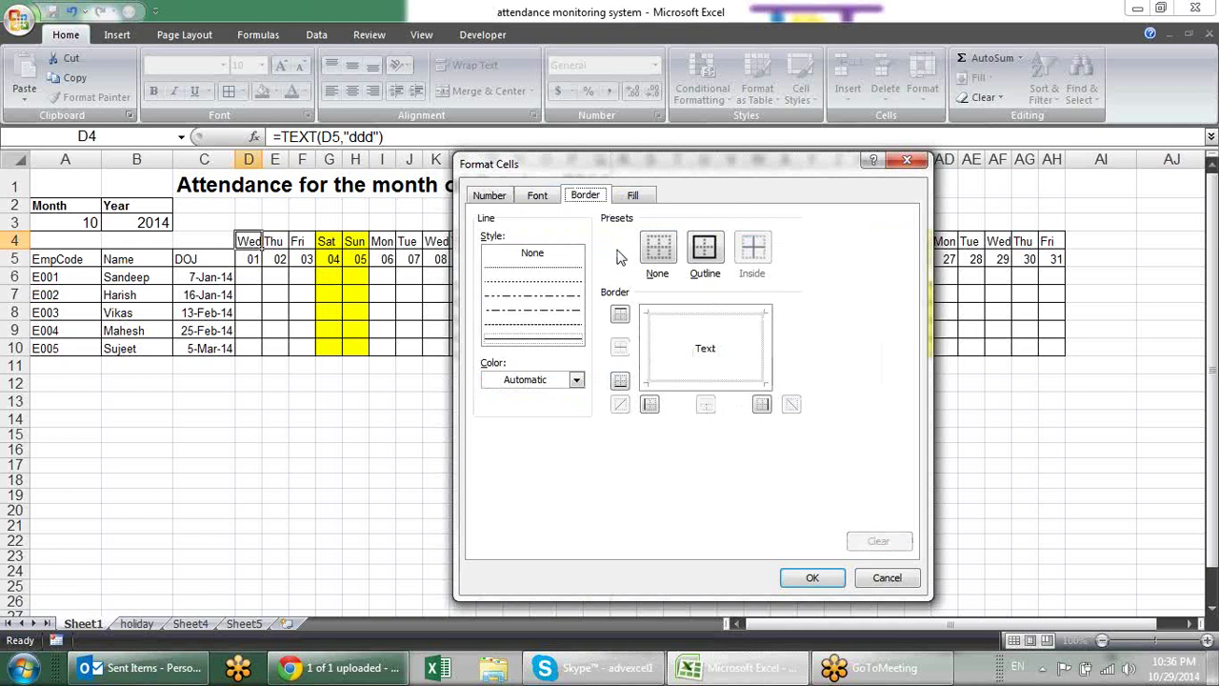
{"action": "left_click", "coordinate": [566, 285]}
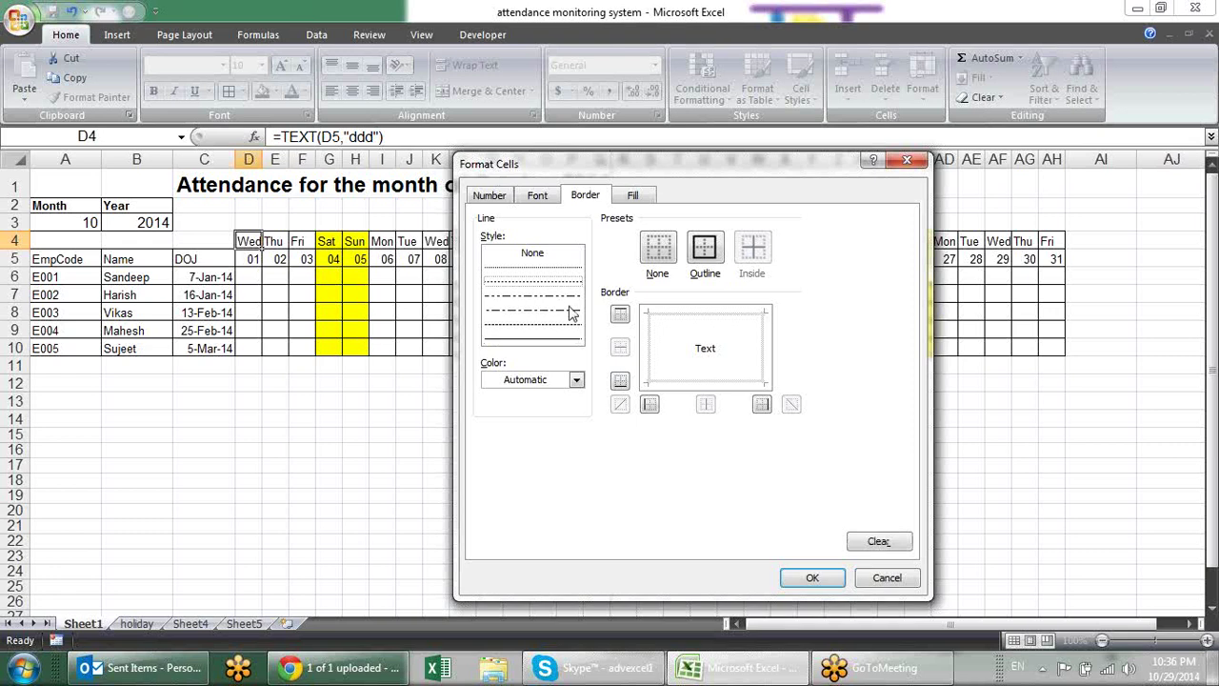
{"action": "left_click", "coordinate": [651, 334]}
{"action": "left_click", "coordinate": [678, 315]}
{"action": "left_click", "coordinate": [764, 343]}
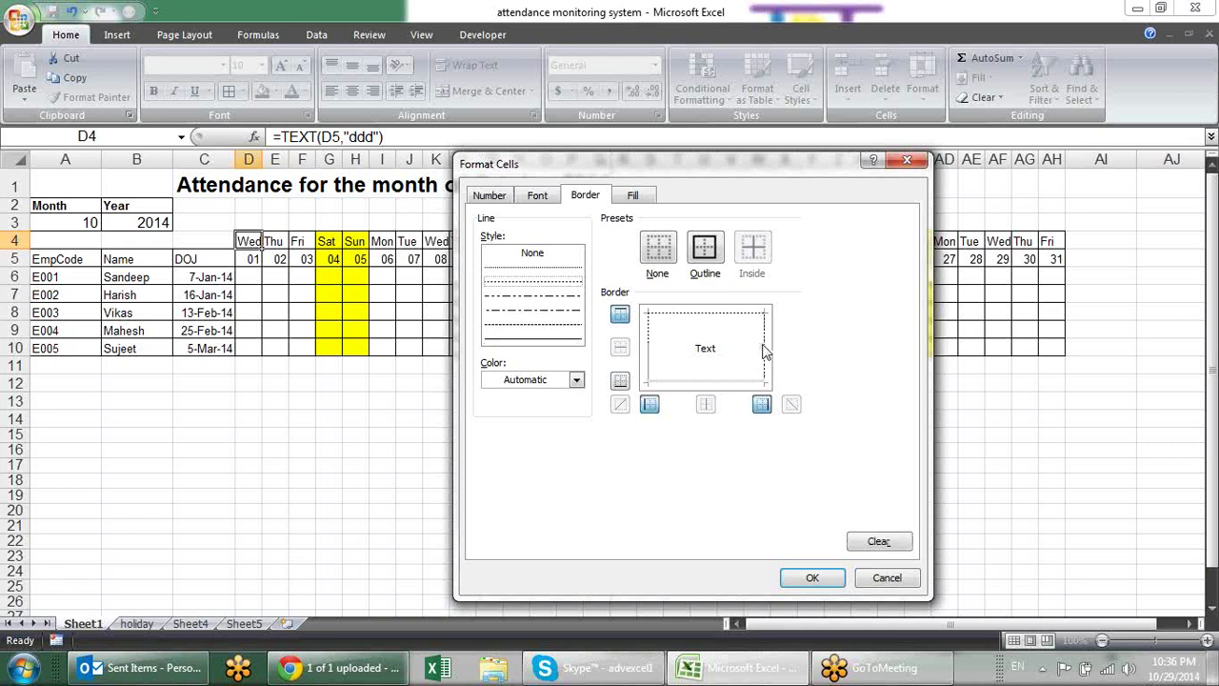
{"action": "left_click", "coordinate": [758, 385]}
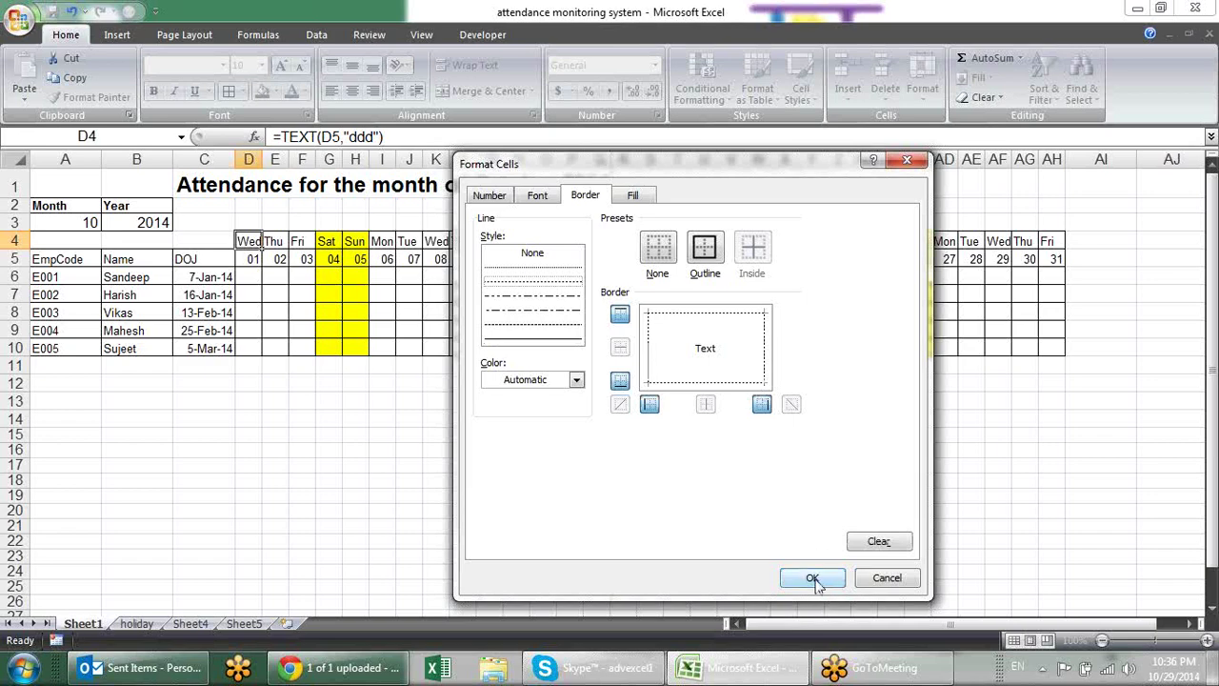
{"action": "left_click", "coordinate": [815, 579]}
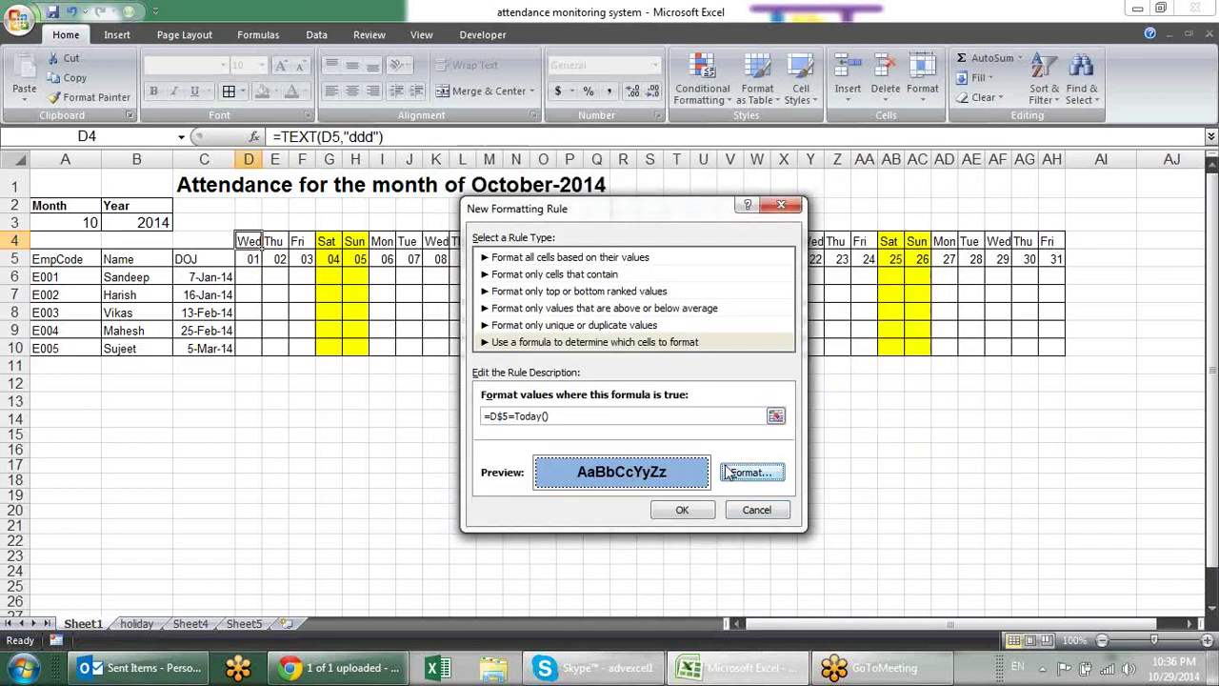
Save and apply the =D$5=TODAY() rule, then pick up D4's formatting with Format Painter.
{"action": "left_click", "coordinate": [694, 512]}
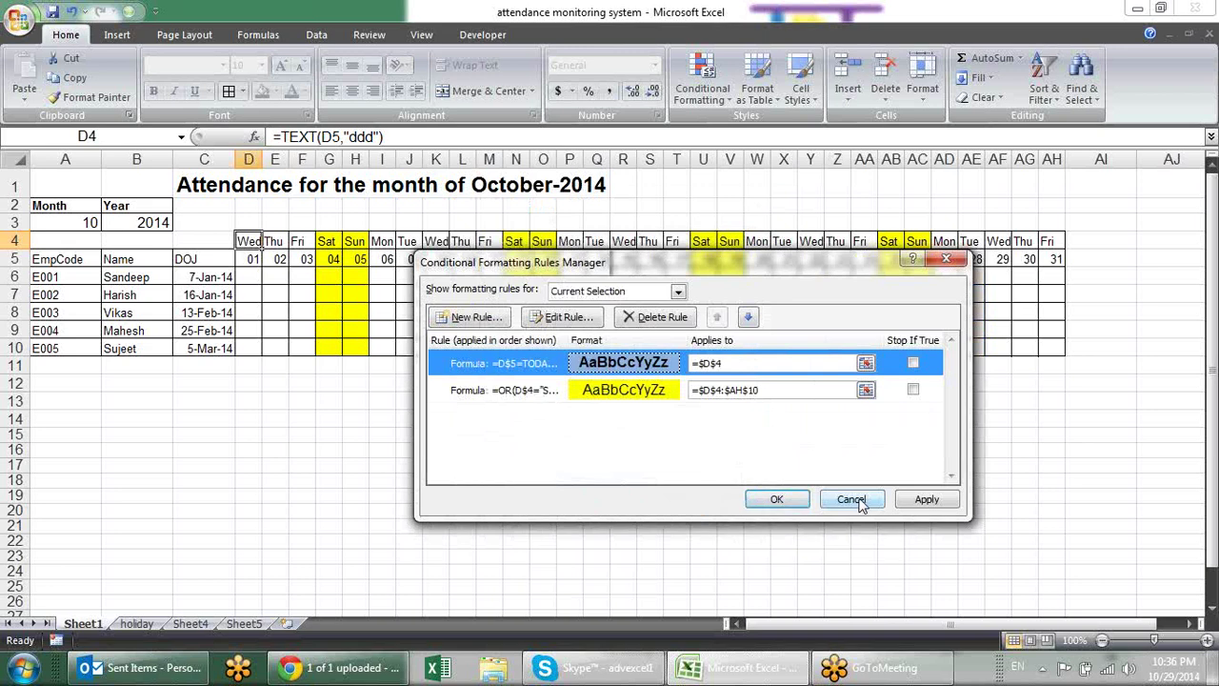
{"action": "left_click", "coordinate": [926, 499]}
{"action": "left_click", "coordinate": [780, 499]}
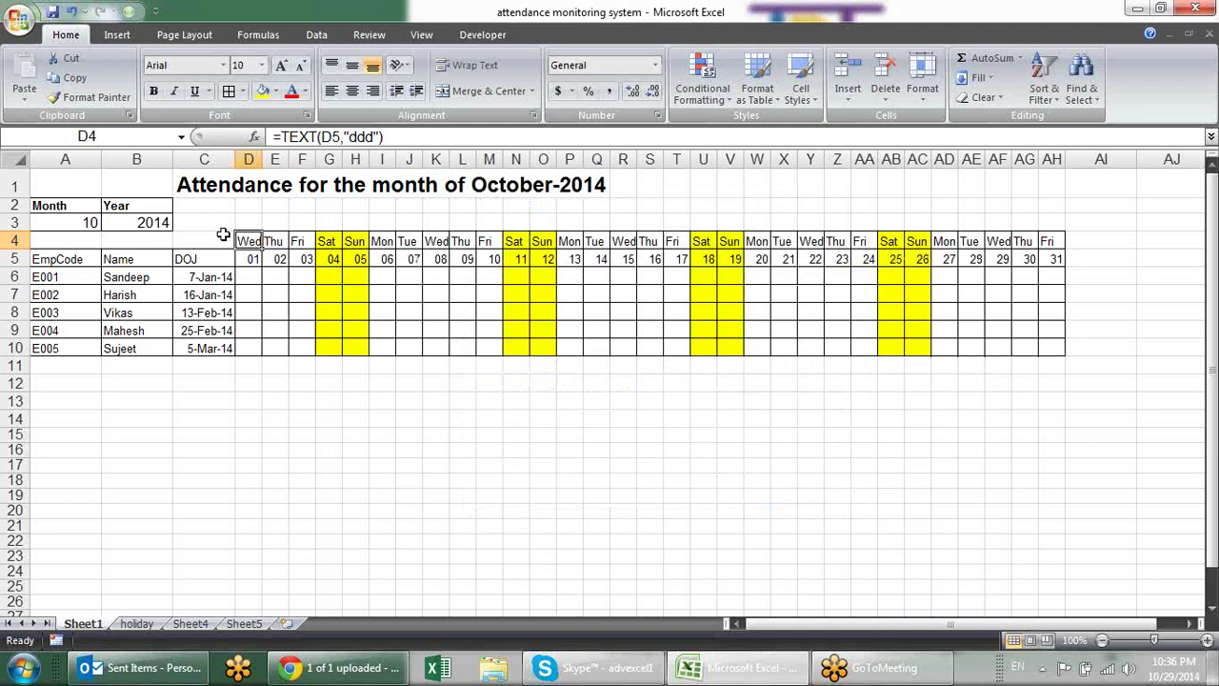
{"action": "left_click", "coordinate": [59, 98]}
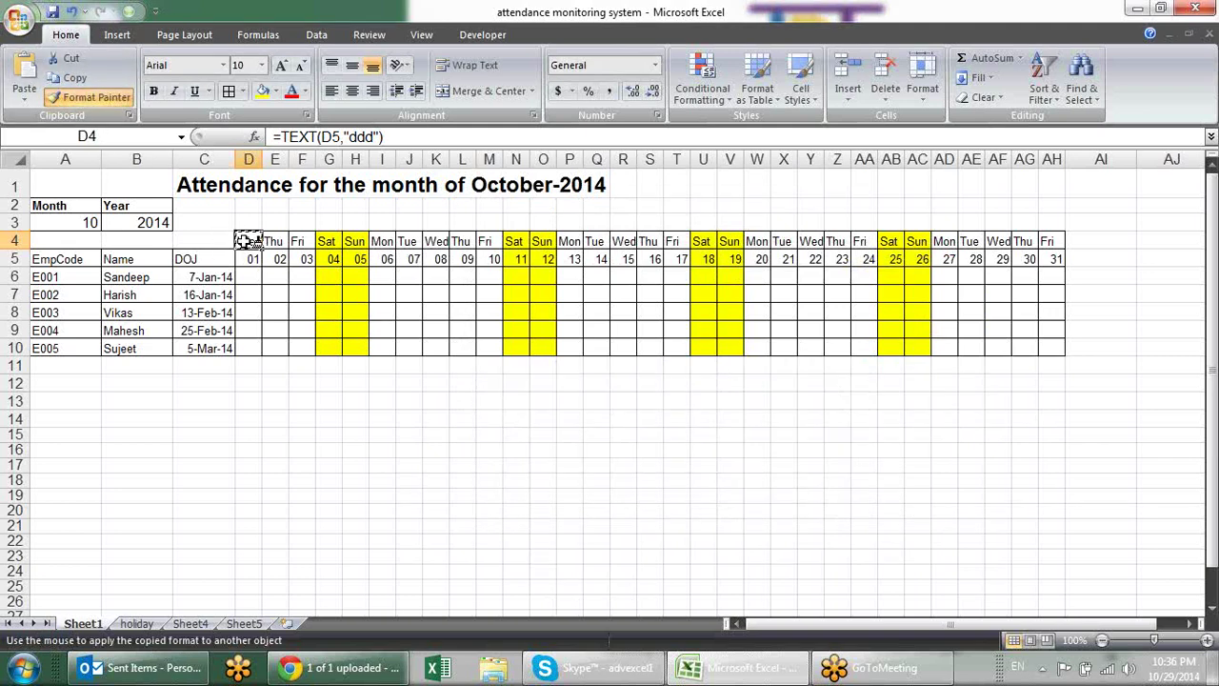
Paint D4's today highlight over D4:AH10 and format the D5:AH5 dates as custom dd.
{"action": "mouse_move", "coordinate": [248, 240]}
{"action": "left_mouse_down"}
{"action": "mouse_move", "coordinate": [522, 340]}
{"action": "mouse_move", "coordinate": [1059, 345]}
{"action": "left_mouse_up"}
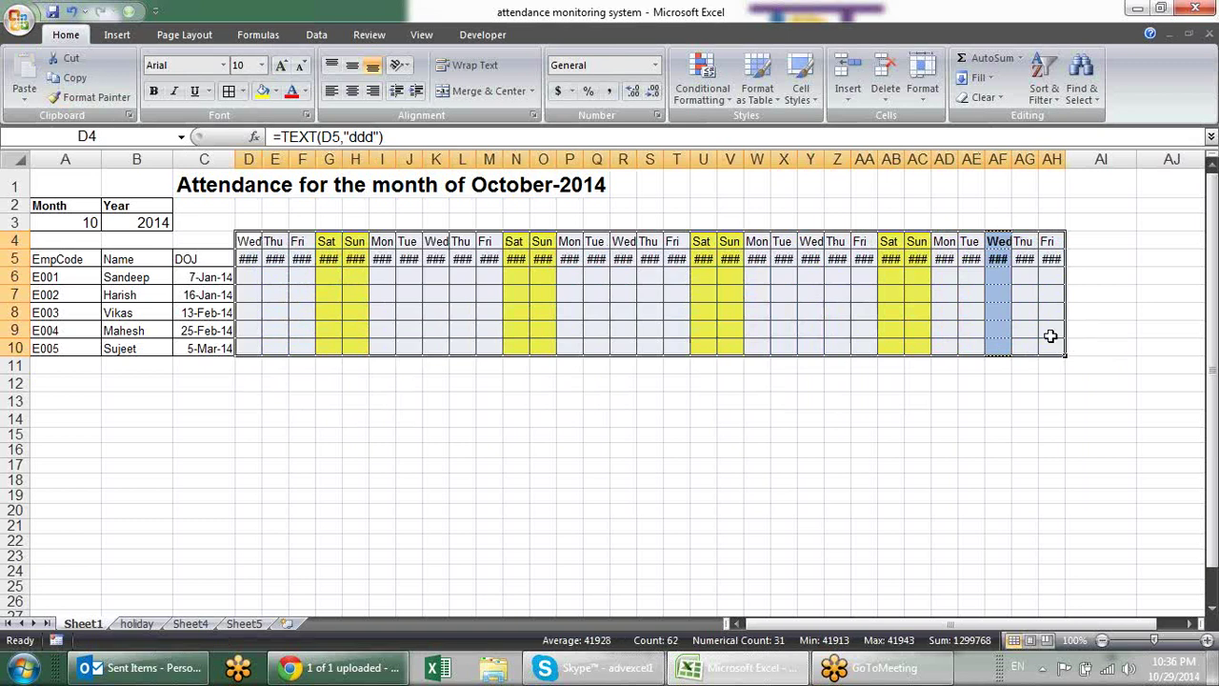
{"action": "left_click_drag", "start_coordinate": [244, 259], "coordinate": [1045, 260]}
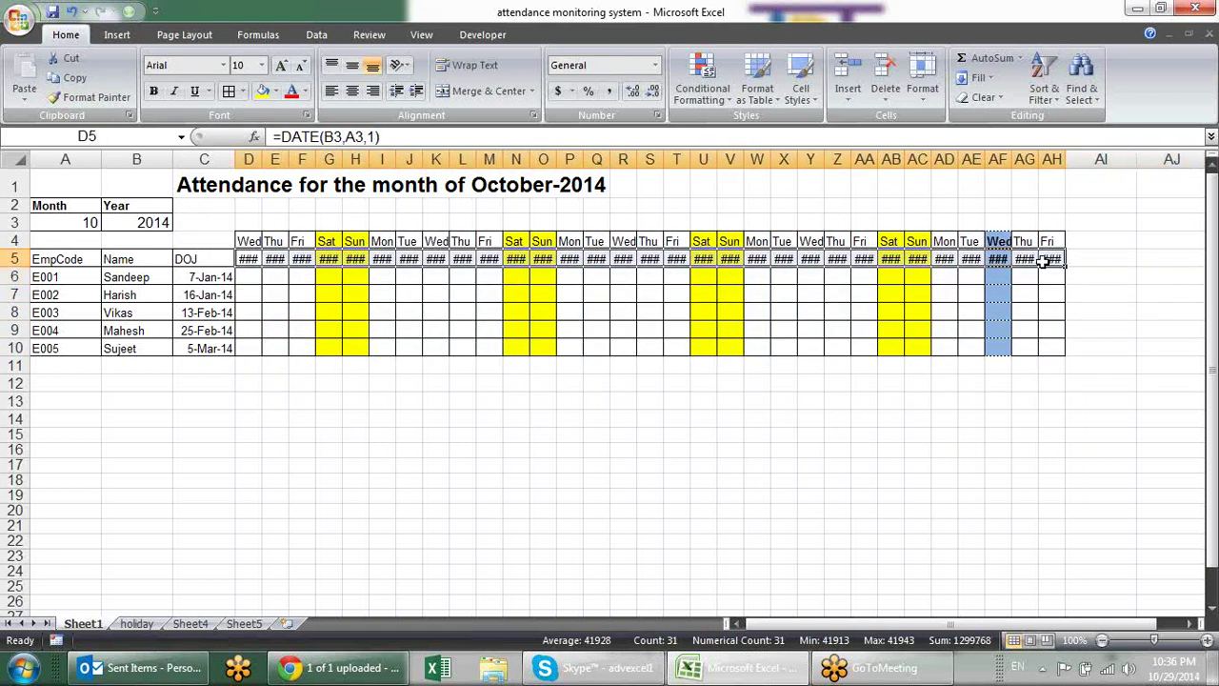
{"action": "key", "text": "ctrl+1"}
{"action": "left_click", "coordinate": [512, 376]}
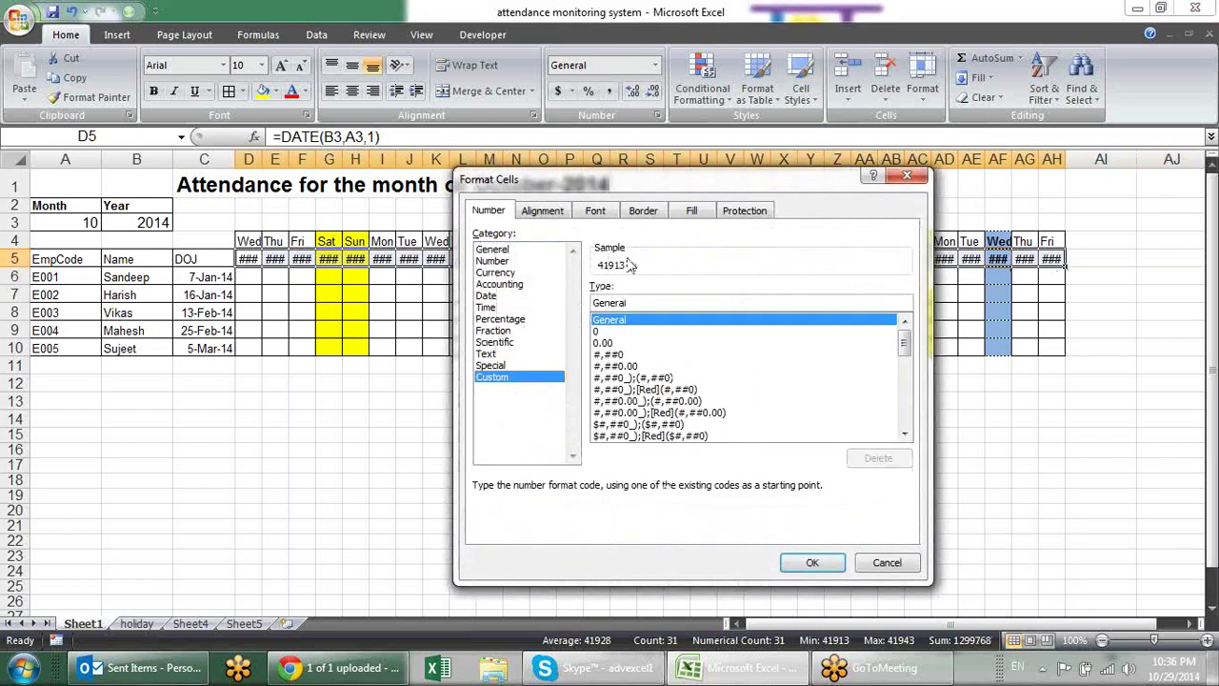
{"action": "double_click", "coordinate": [626, 303]}
{"action": "type", "text": "dd"}
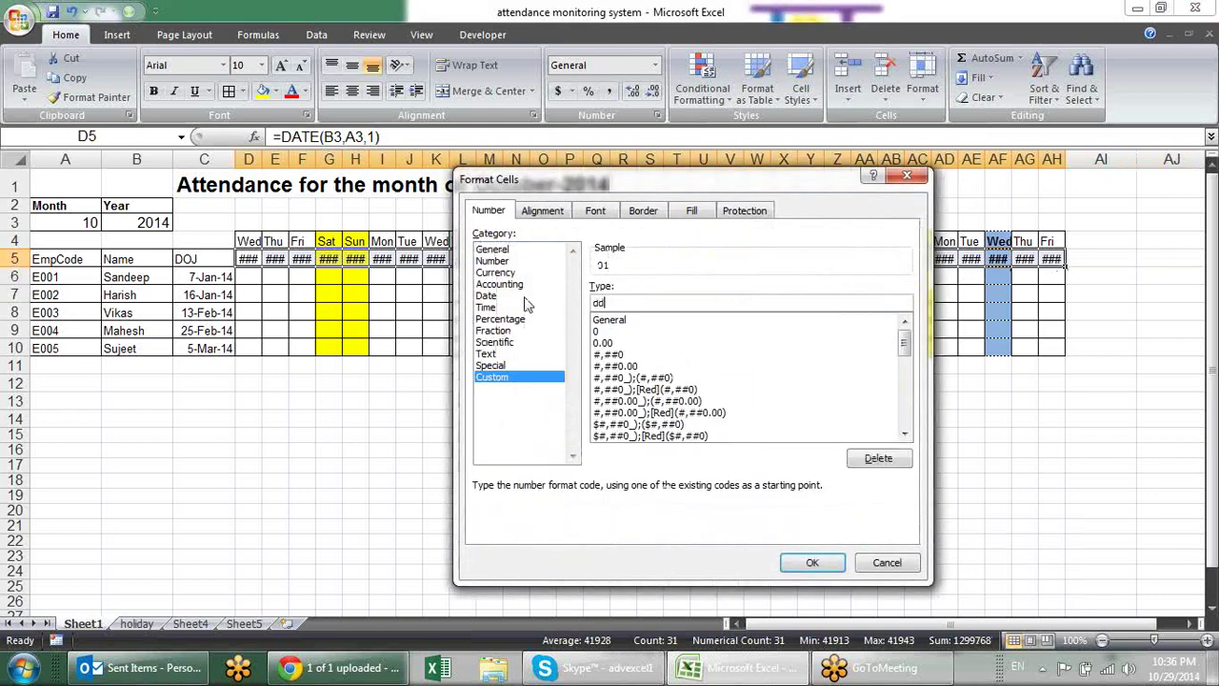
{"action": "key", "text": "Return"}
{"action": "left_click", "coordinate": [946, 467]}
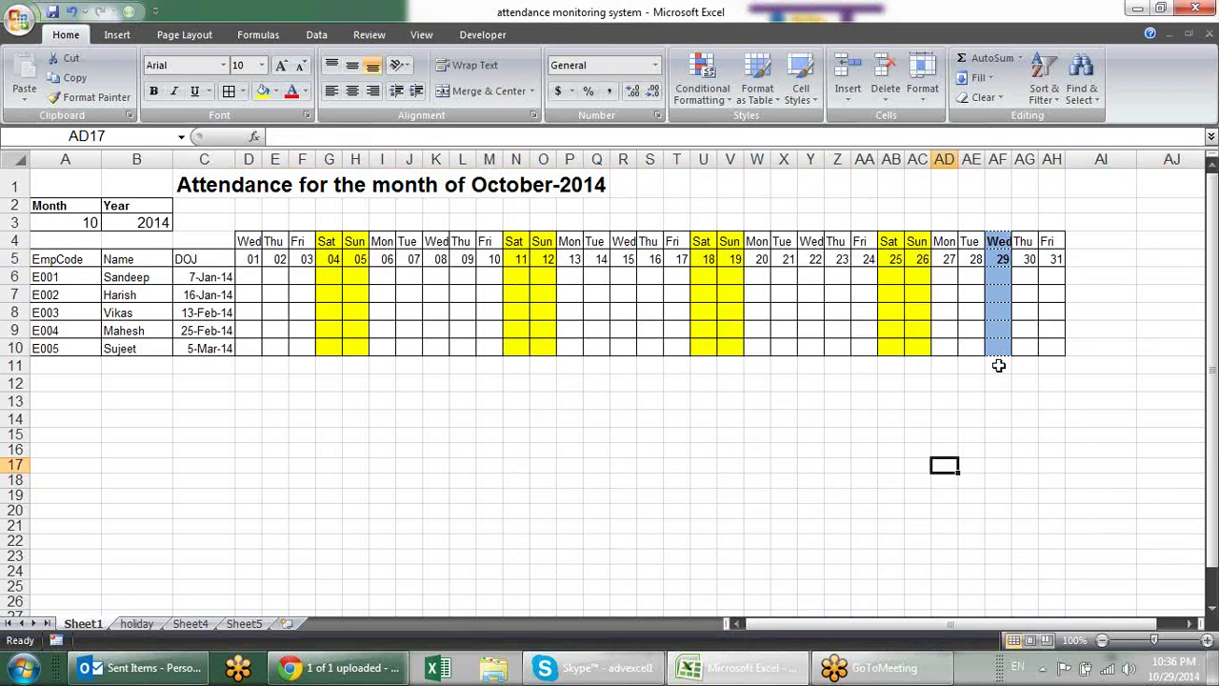
{"action": "left_click", "coordinate": [55, 222]}
Step the A3 month through 8 and 9 to 10 (October), save, and show the holiday sheet.
{"action": "left_click", "coordinate": [109, 222]}
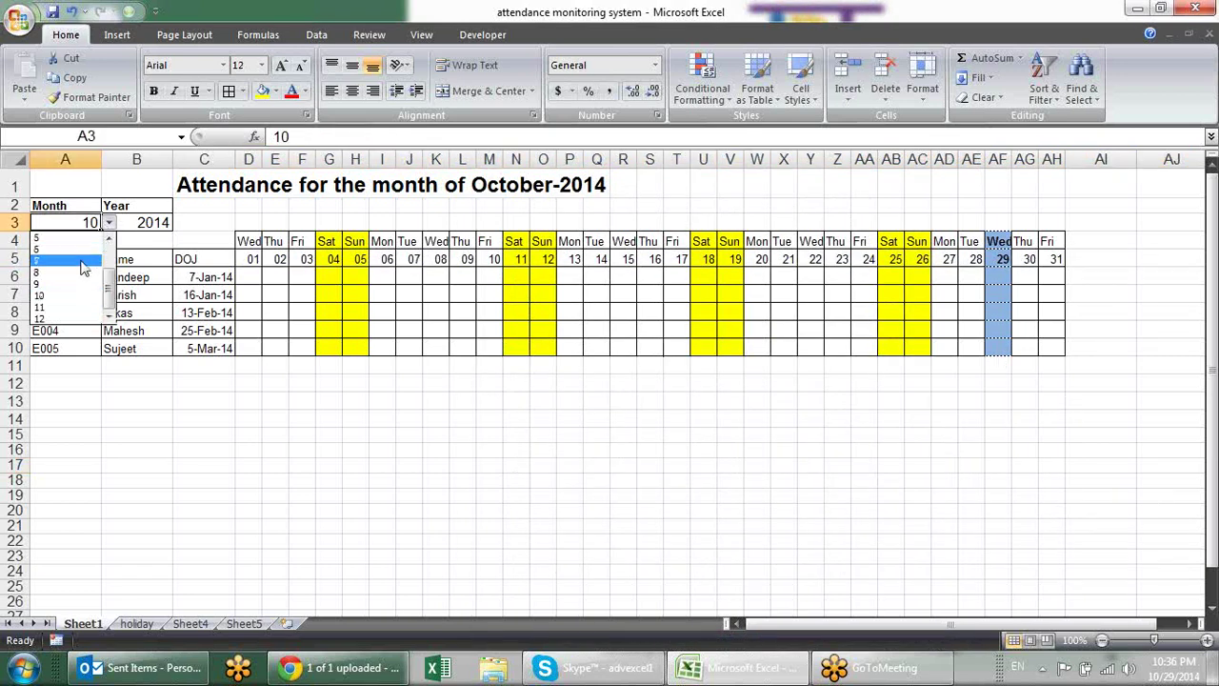
{"action": "left_click", "coordinate": [83, 272]}
{"action": "left_click", "coordinate": [110, 225]}
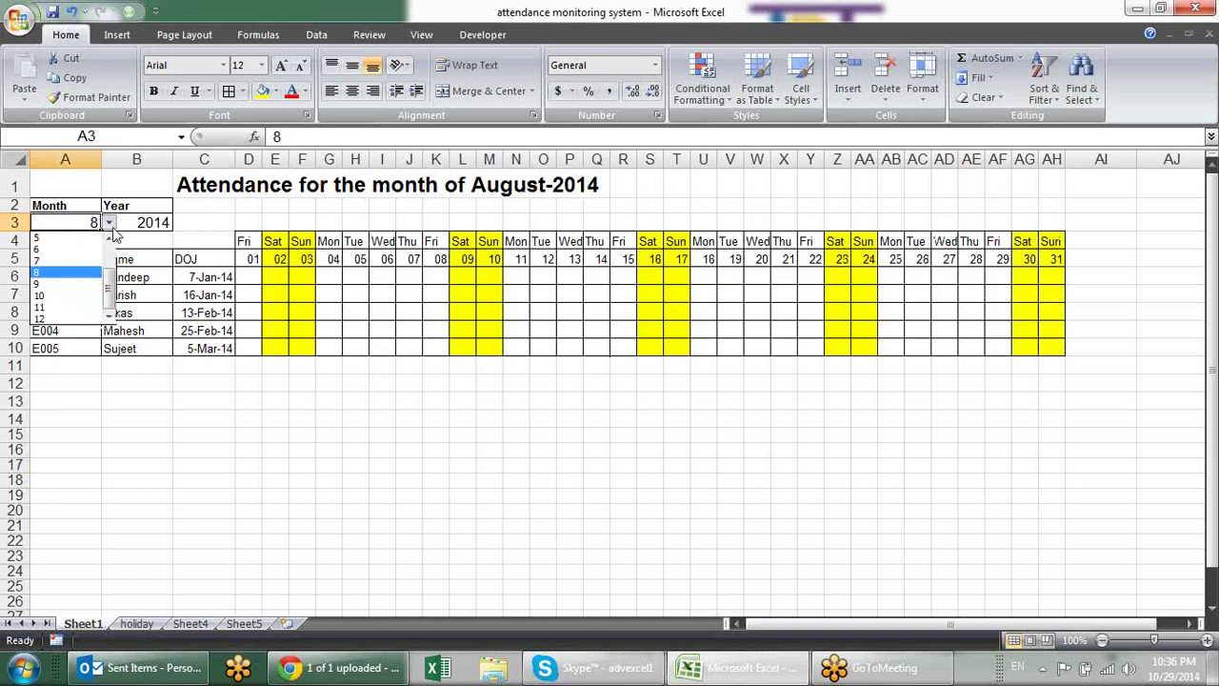
{"action": "left_click", "coordinate": [72, 283]}
{"action": "left_click", "coordinate": [109, 223]}
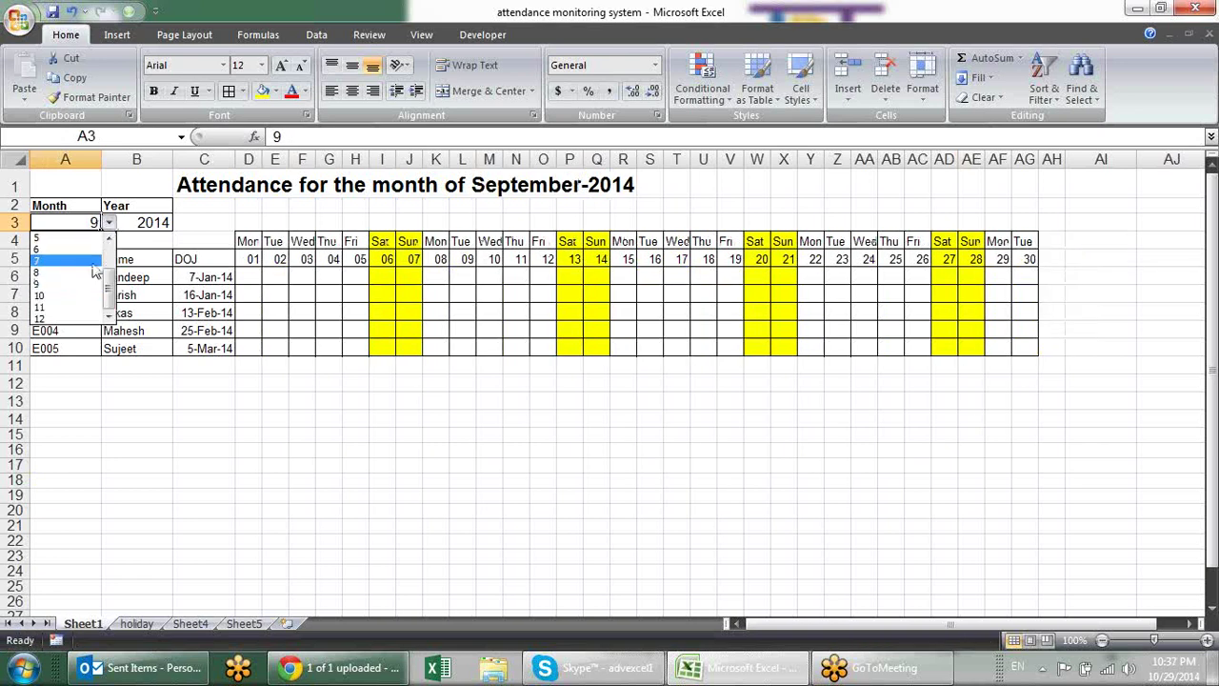
{"action": "left_click", "coordinate": [72, 295]}
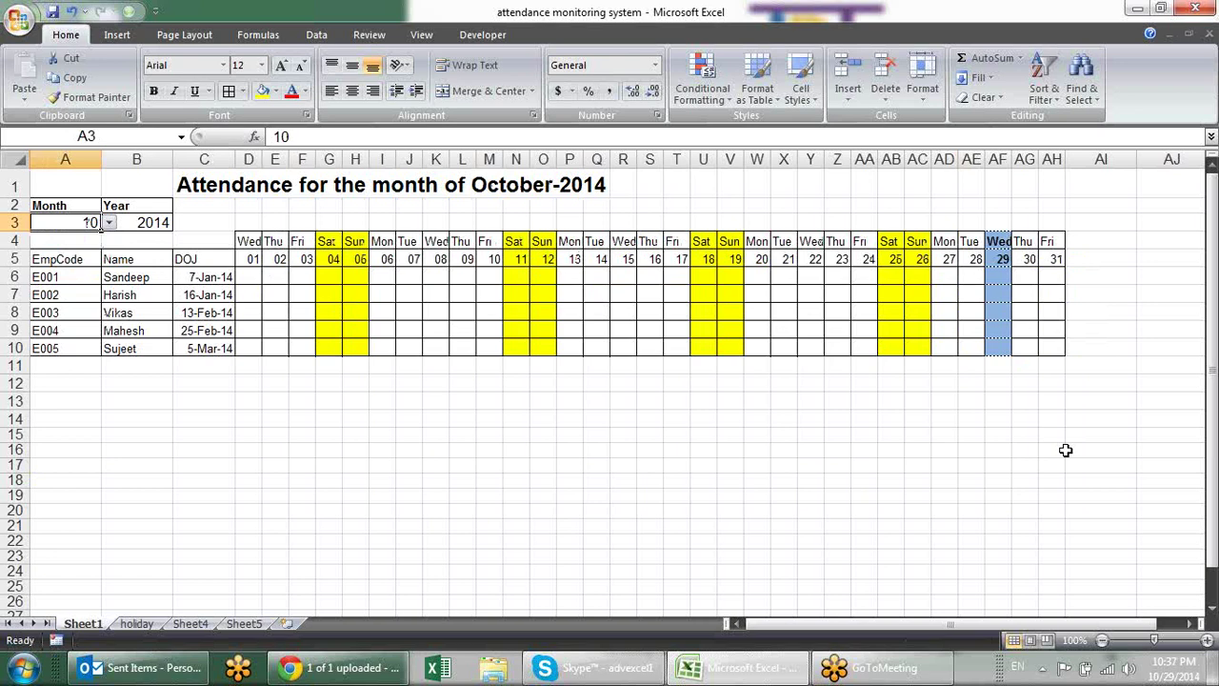
{"action": "key", "text": "ctrl+s"}
{"action": "left_click", "coordinate": [136, 622]}
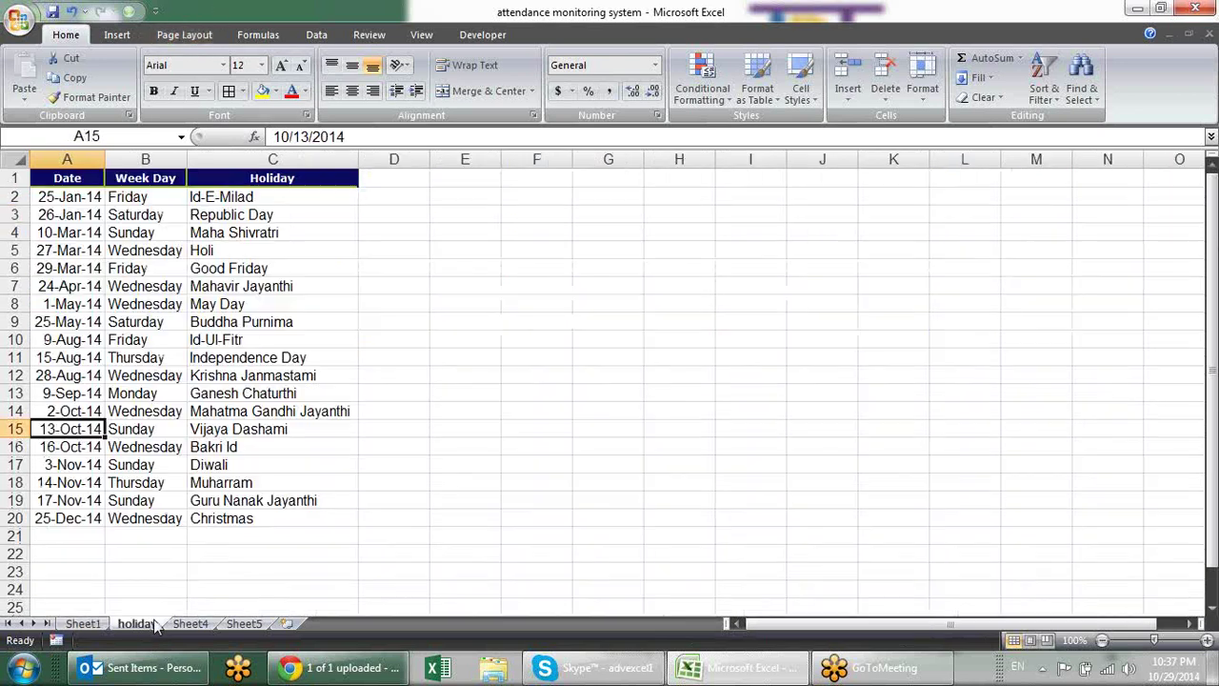
Name the holiday dates A2:A20 'hl' using the Name Box.
{"action": "left_click", "coordinate": [464, 342]}
{"action": "left_click_drag", "start_coordinate": [81, 198], "coordinate": [352, 539]}
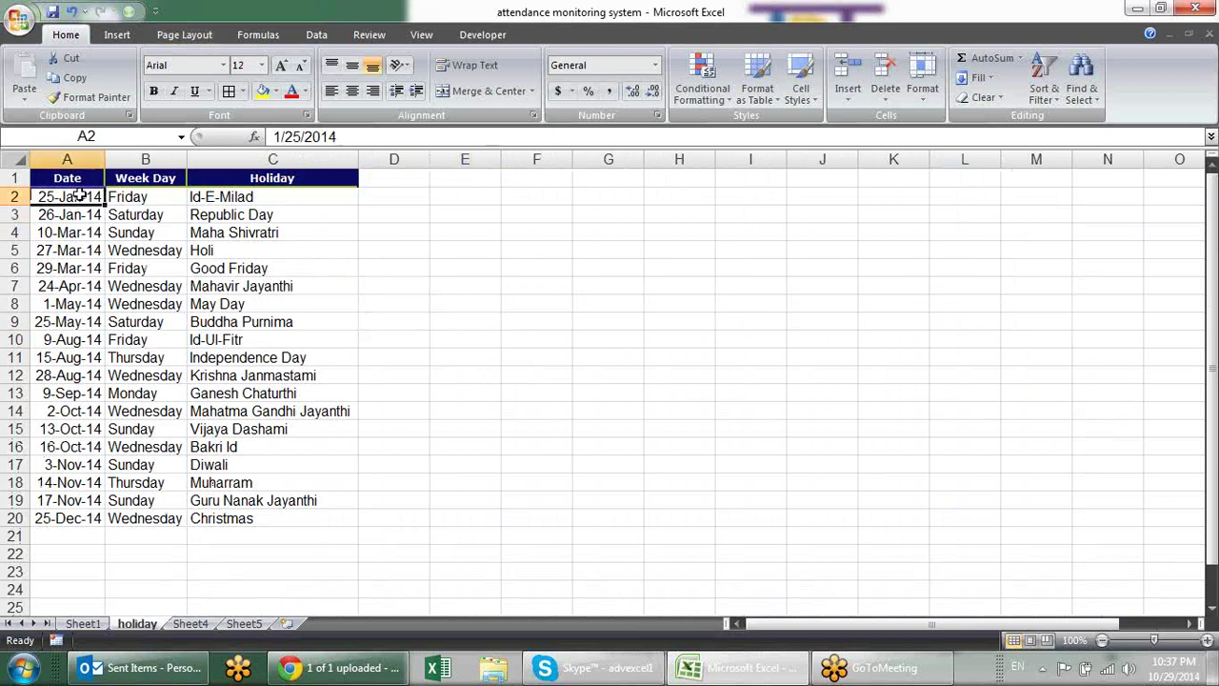
{"action": "left_click", "coordinate": [518, 558]}
{"action": "mouse_move", "coordinate": [92, 197]}
{"action": "left_mouse_down"}
{"action": "mouse_move", "coordinate": [82, 534]}
{"action": "mouse_move", "coordinate": [73, 523]}
{"action": "left_mouse_up"}
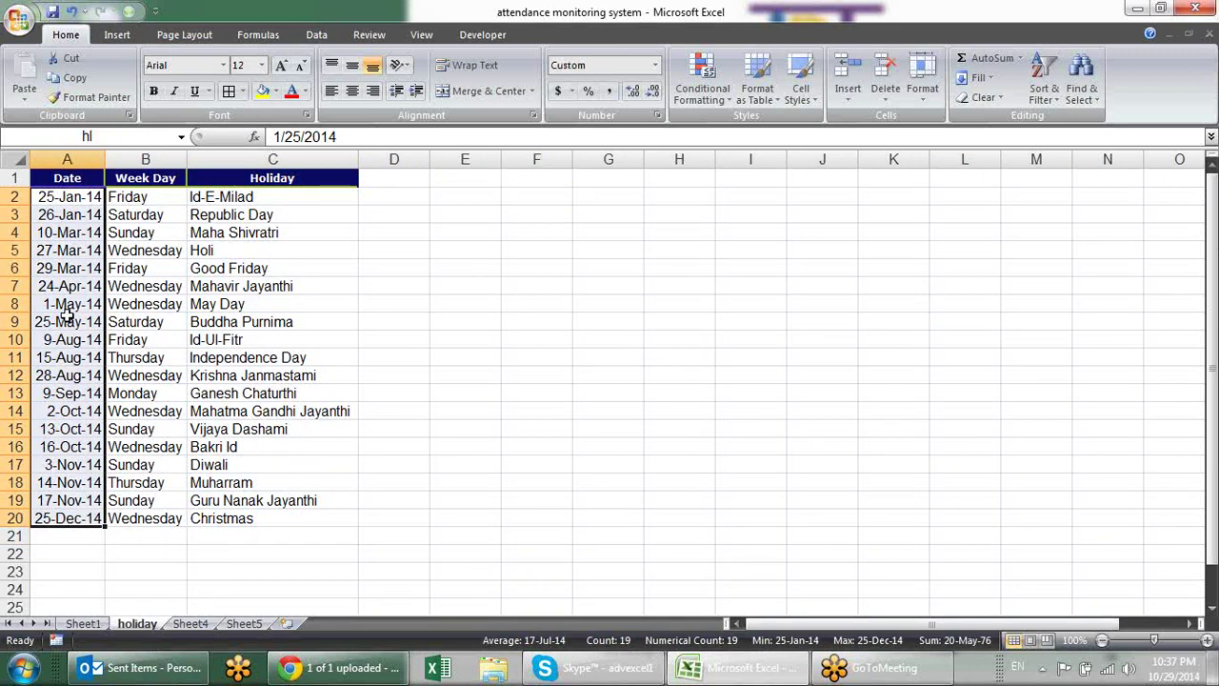
{"action": "left_click", "coordinate": [115, 135]}
{"action": "type", "text": "HL"}
{"action": "key", "text": "Return"}
Test =hl in E7, cancel it, review the holiday dates, and return to Sheet1.
{"action": "left_click", "coordinate": [481, 281]}
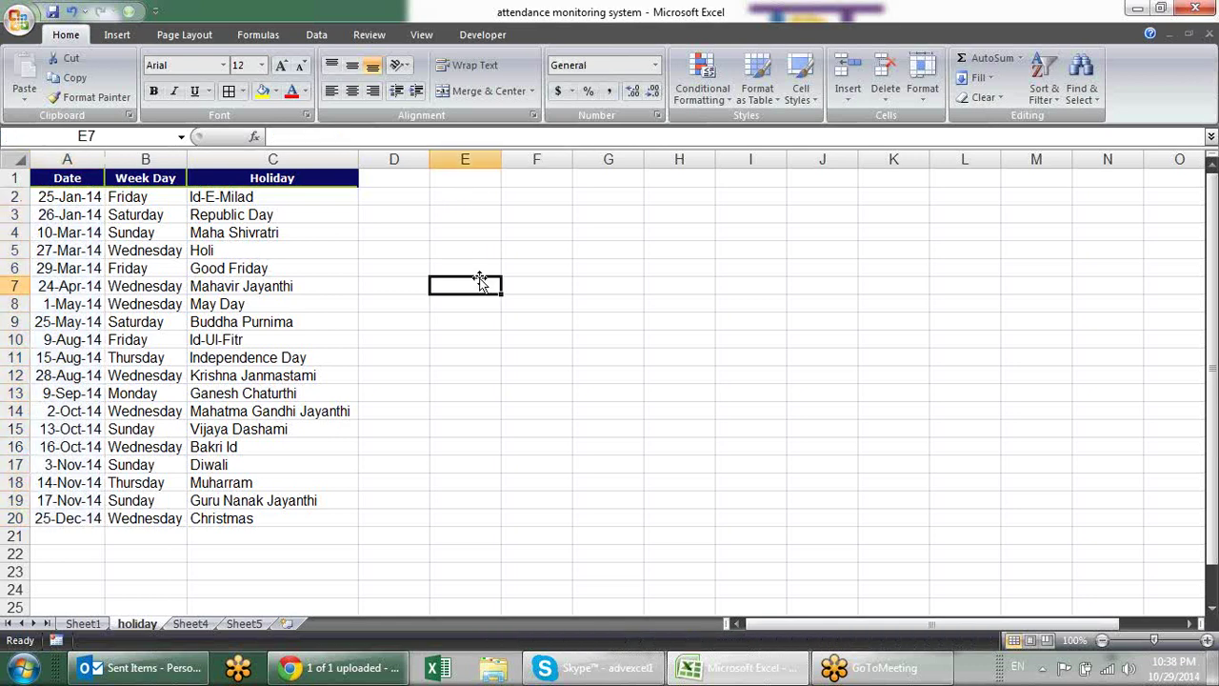
{"action": "type", "text": "=hl"}
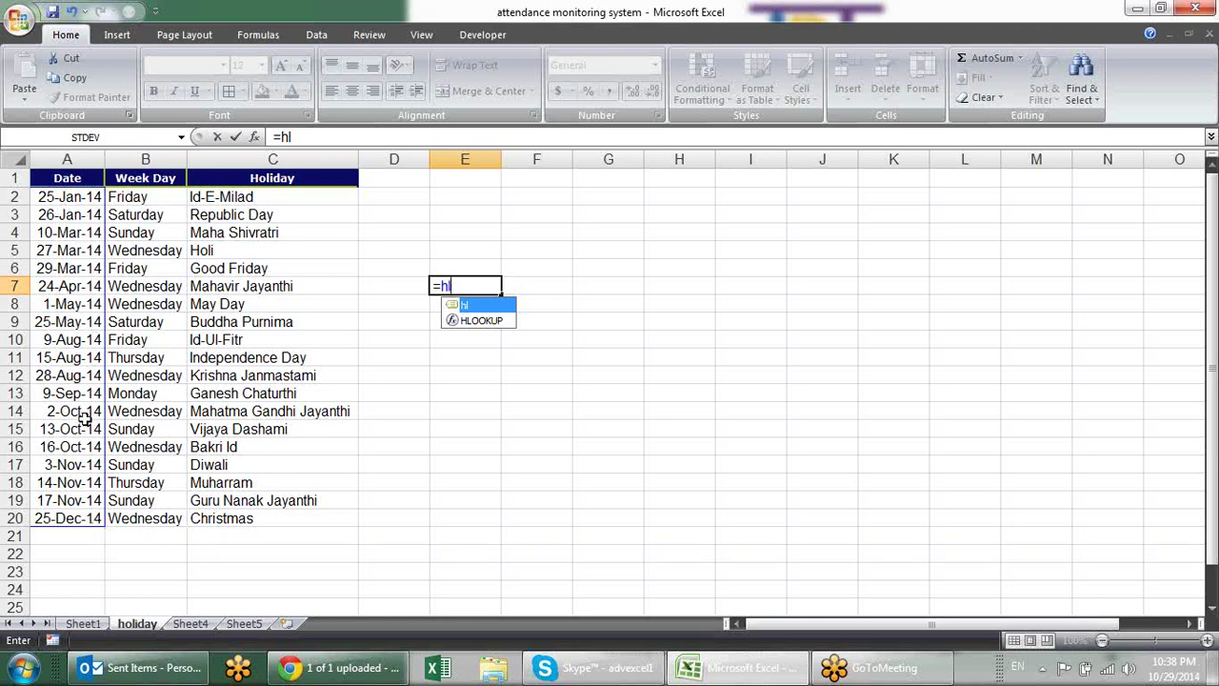
{"action": "key", "text": "Escape"}
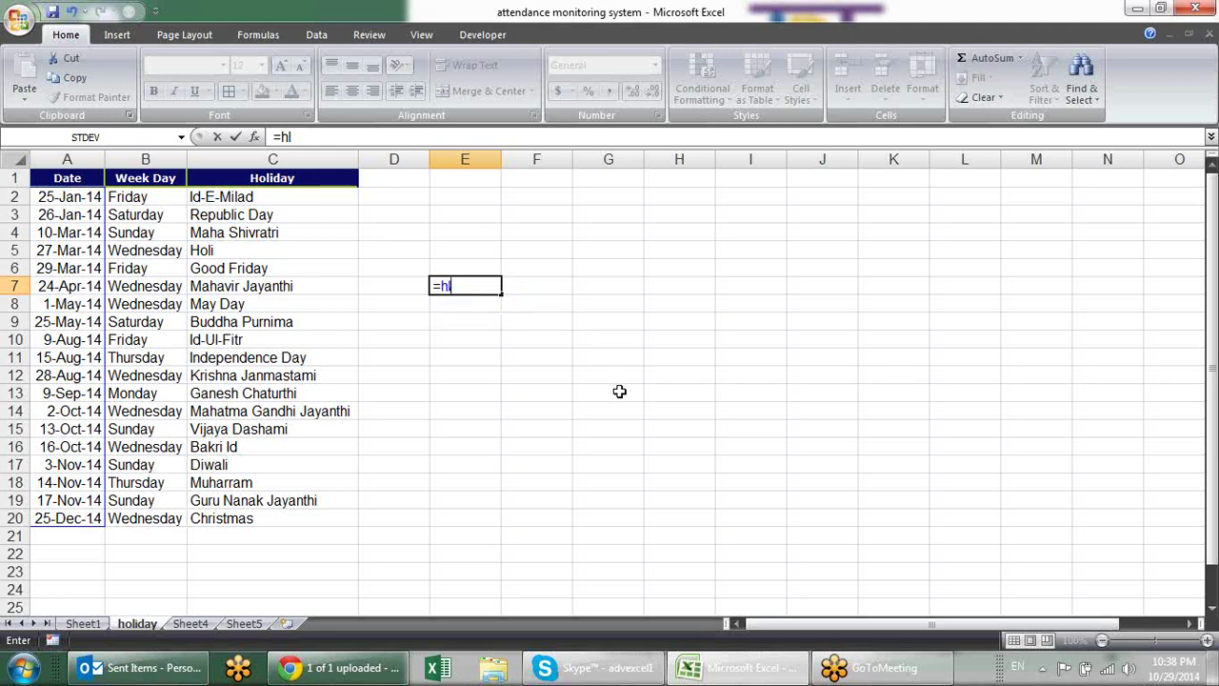
{"action": "key", "text": "Escape"}
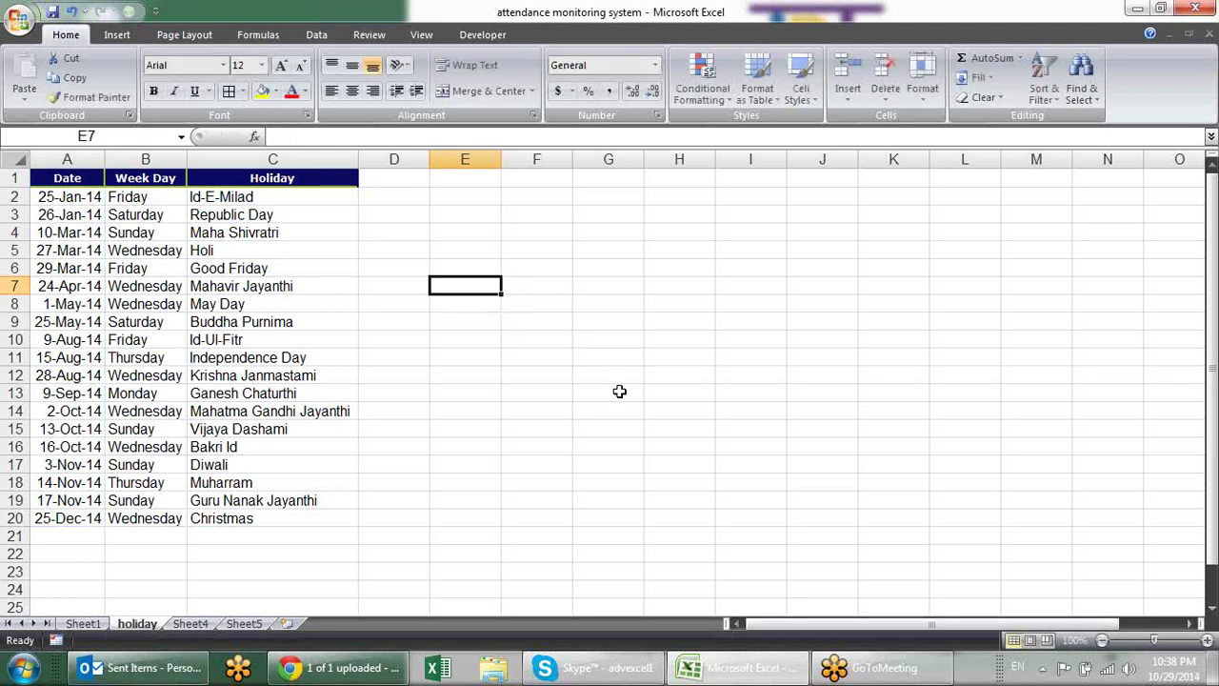
{"action": "left_click", "coordinate": [48, 195]}
{"action": "left_click", "coordinate": [55, 249]}
{"action": "left_click", "coordinate": [77, 375]}
{"action": "left_click", "coordinate": [74, 500]}
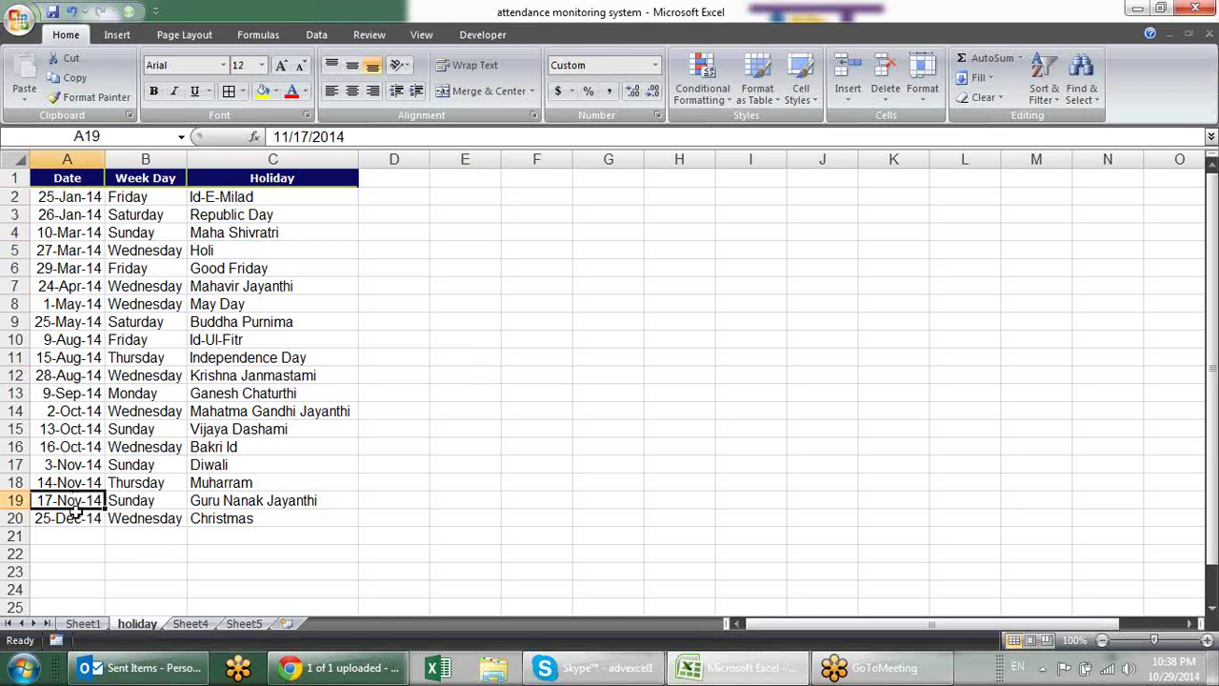
{"action": "left_click", "coordinate": [75, 517]}
{"action": "left_click", "coordinate": [53, 379]}
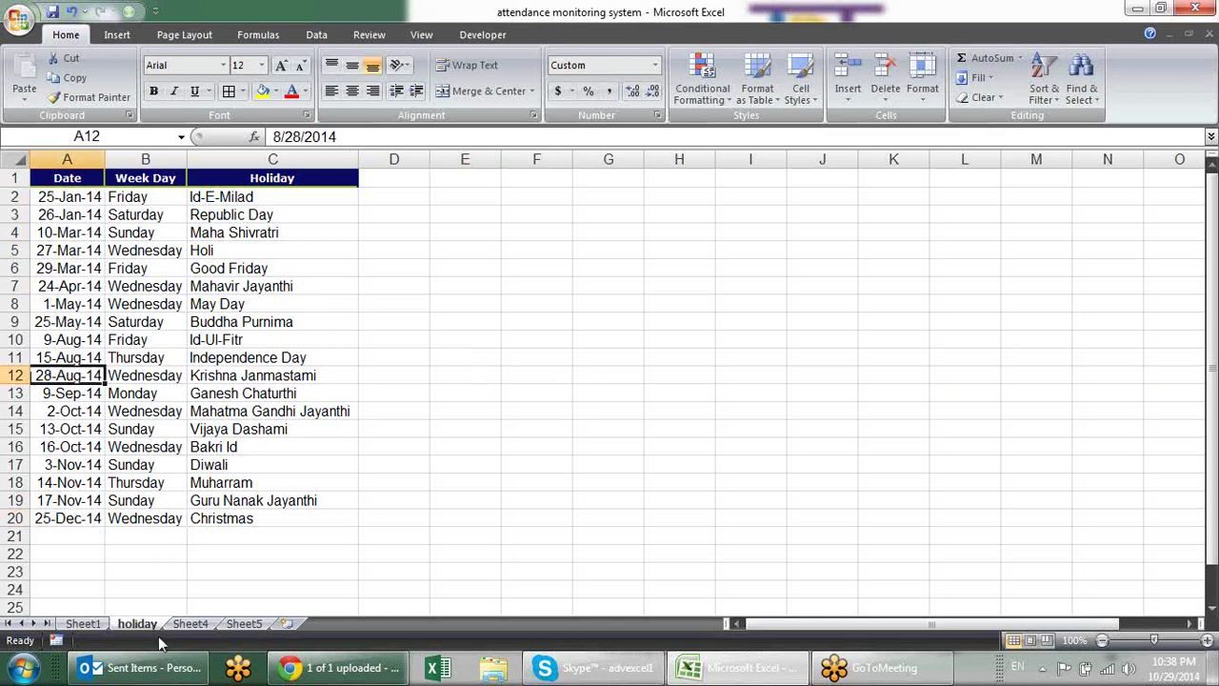
{"action": "left_click", "coordinate": [82, 623]}
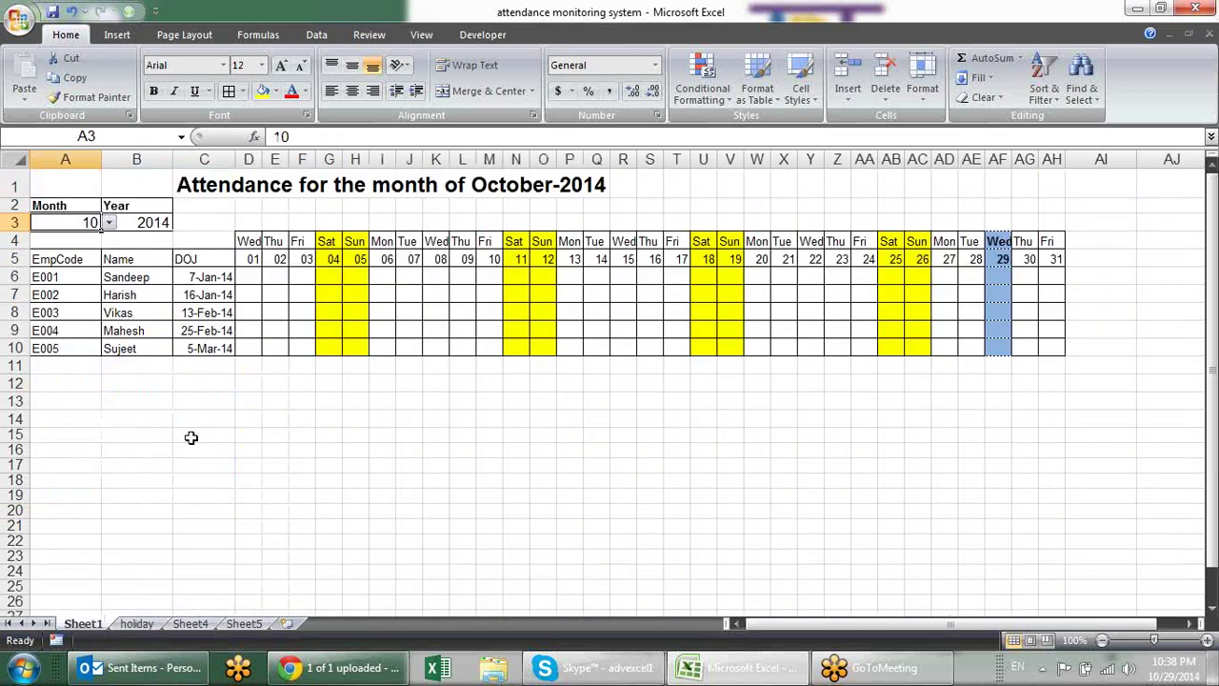
Inspect the E5 day formula, the column M weekday formulas and the A3 month value.
{"action": "left_click", "coordinate": [279, 257]}
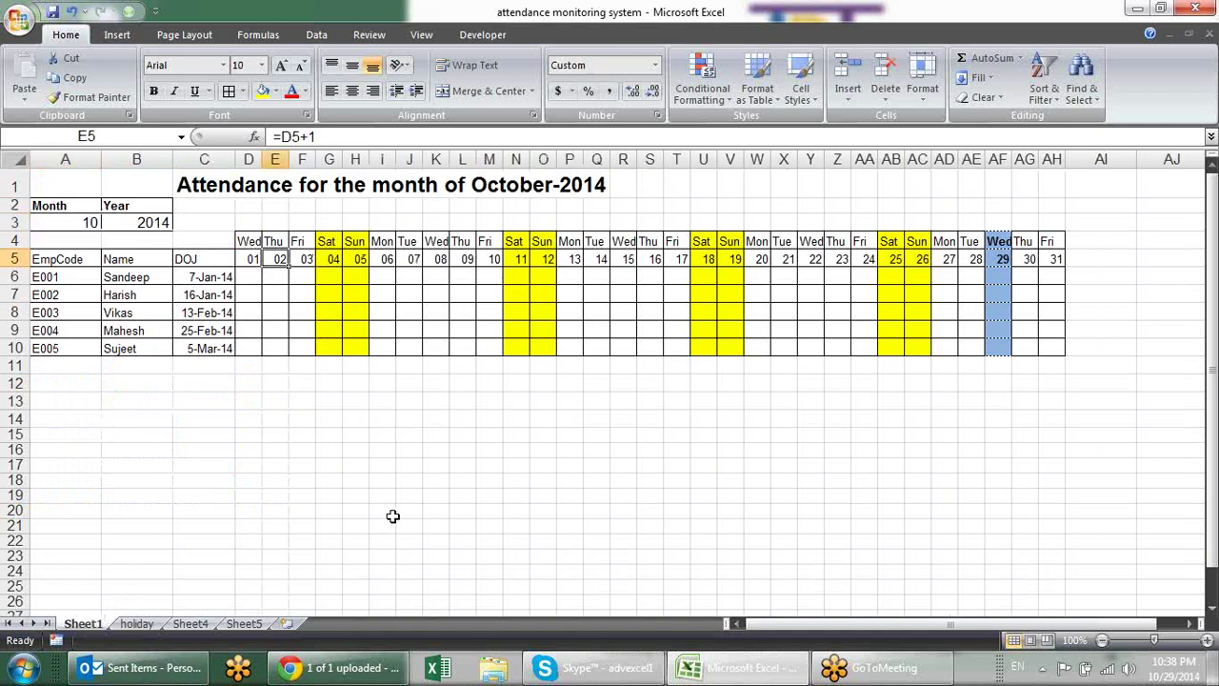
{"action": "left_click_drag", "start_coordinate": [488, 241], "coordinate": [488, 339]}
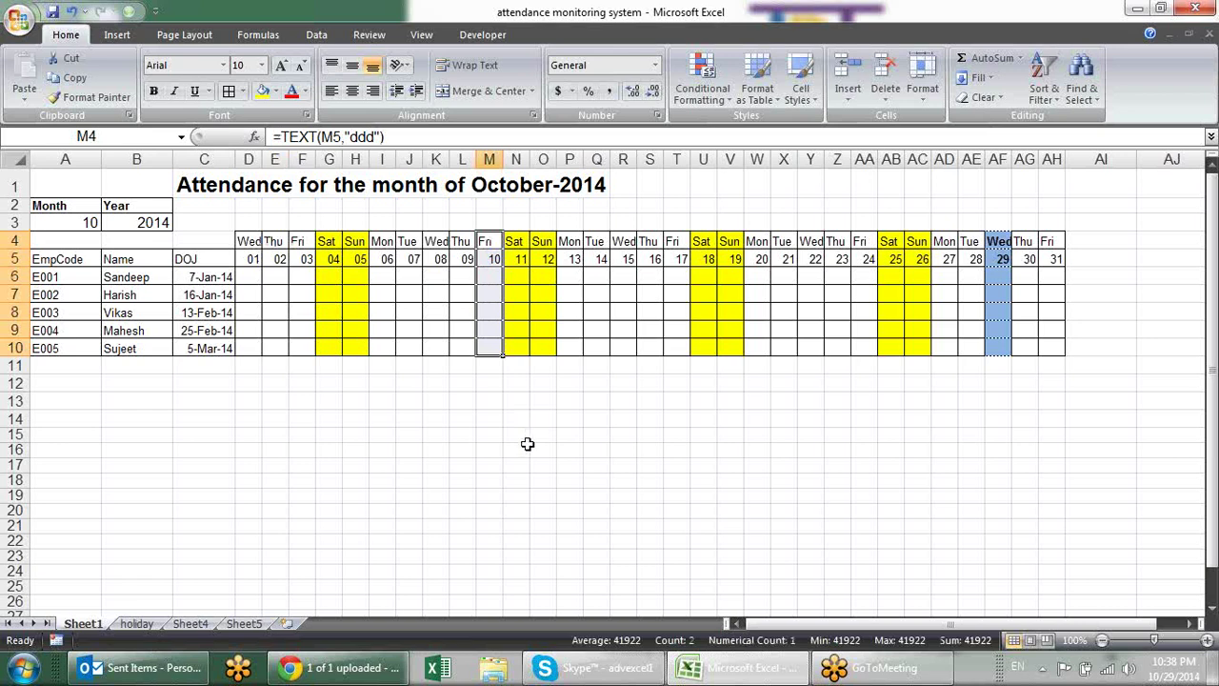
{"action": "left_click", "coordinate": [381, 417]}
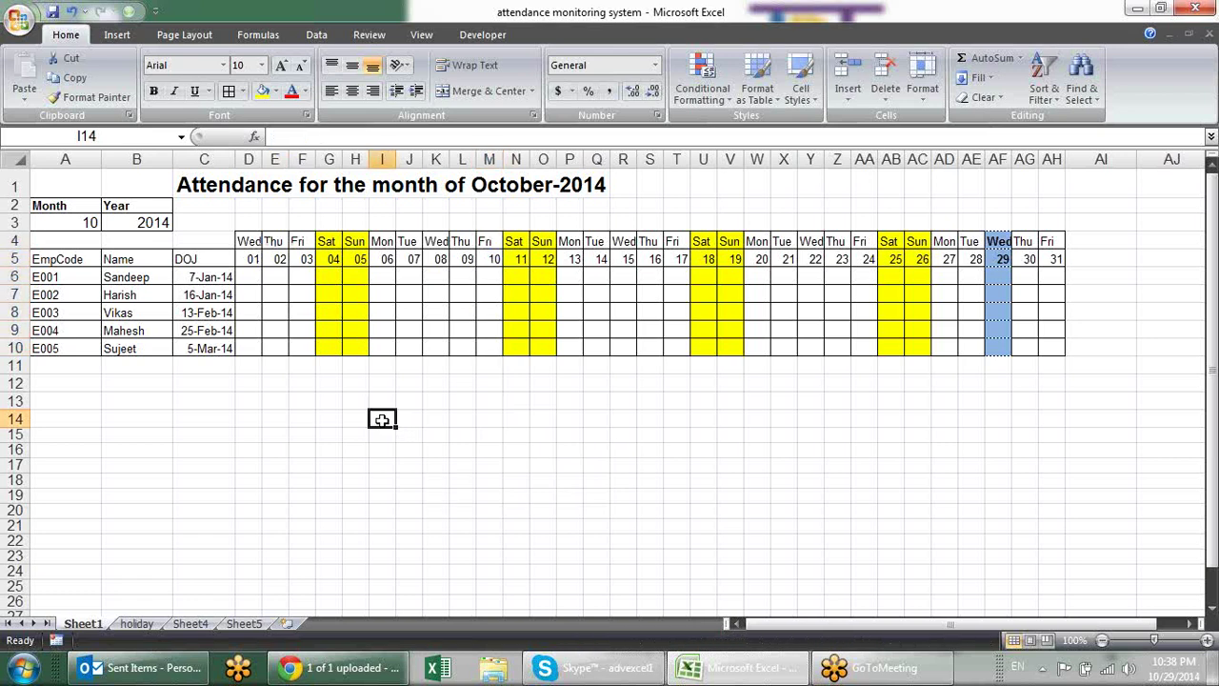
{"action": "left_click", "coordinate": [95, 221]}
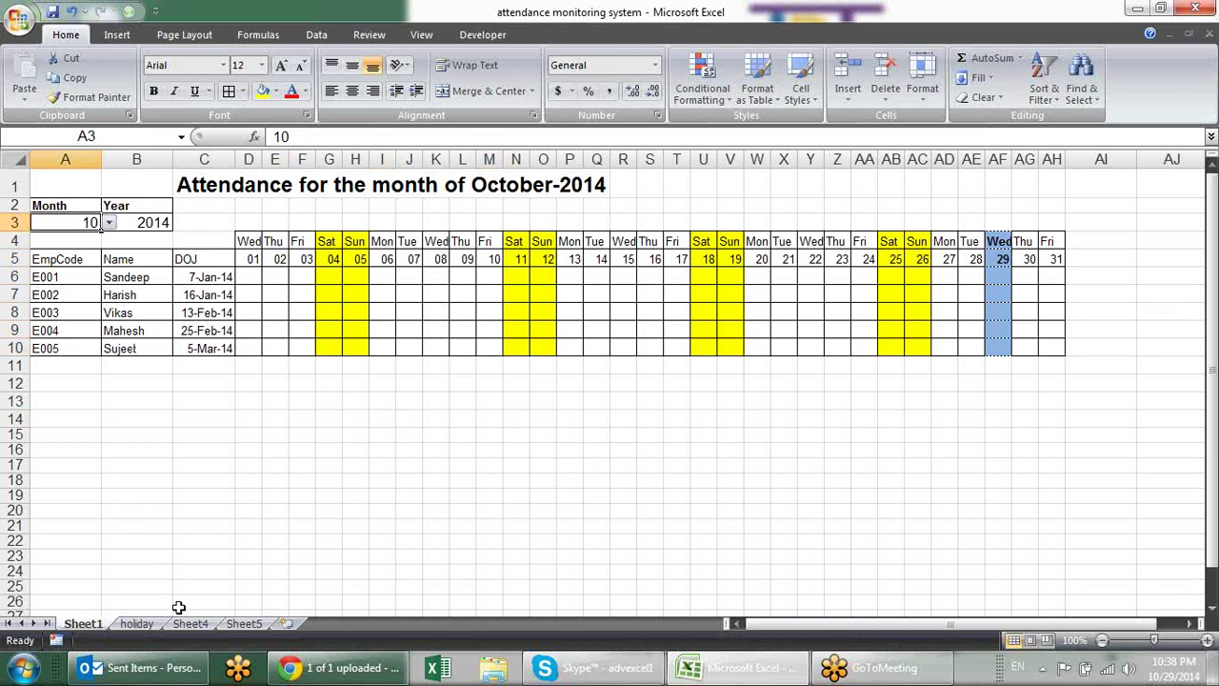
On the holiday sheet, review the October holiday dates such as Vijaya Dashami and Bakri Id.
{"action": "left_click", "coordinate": [134, 623]}
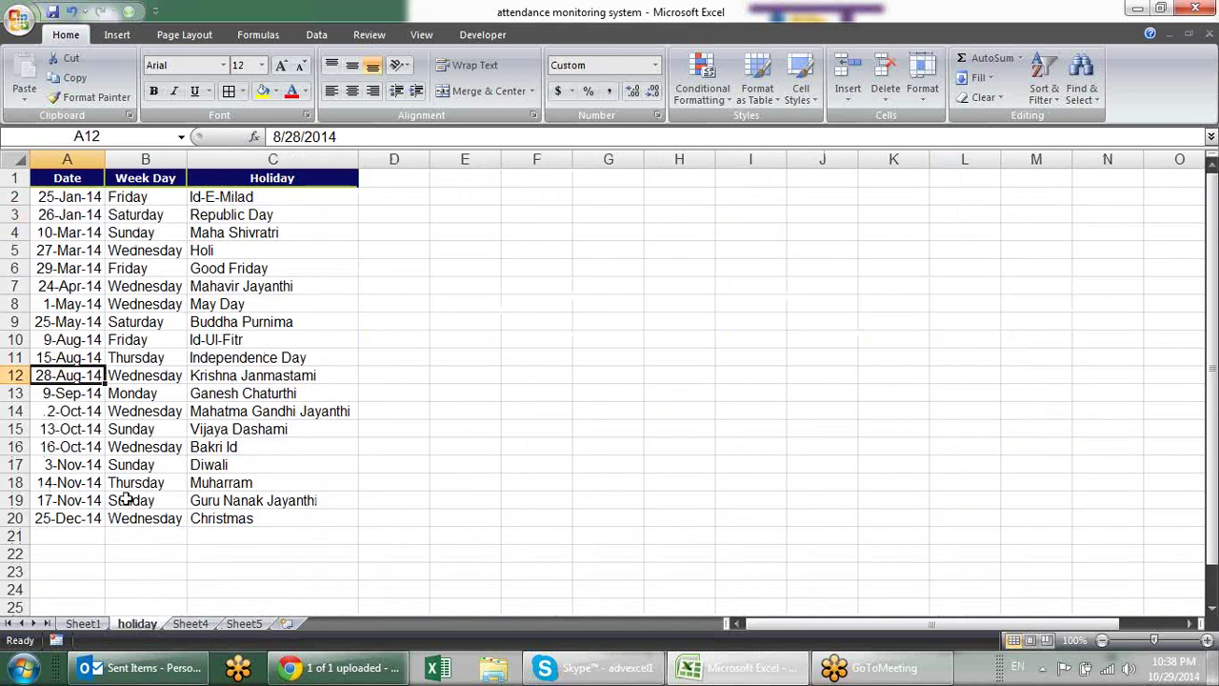
{"action": "left_click", "coordinate": [100, 430]}
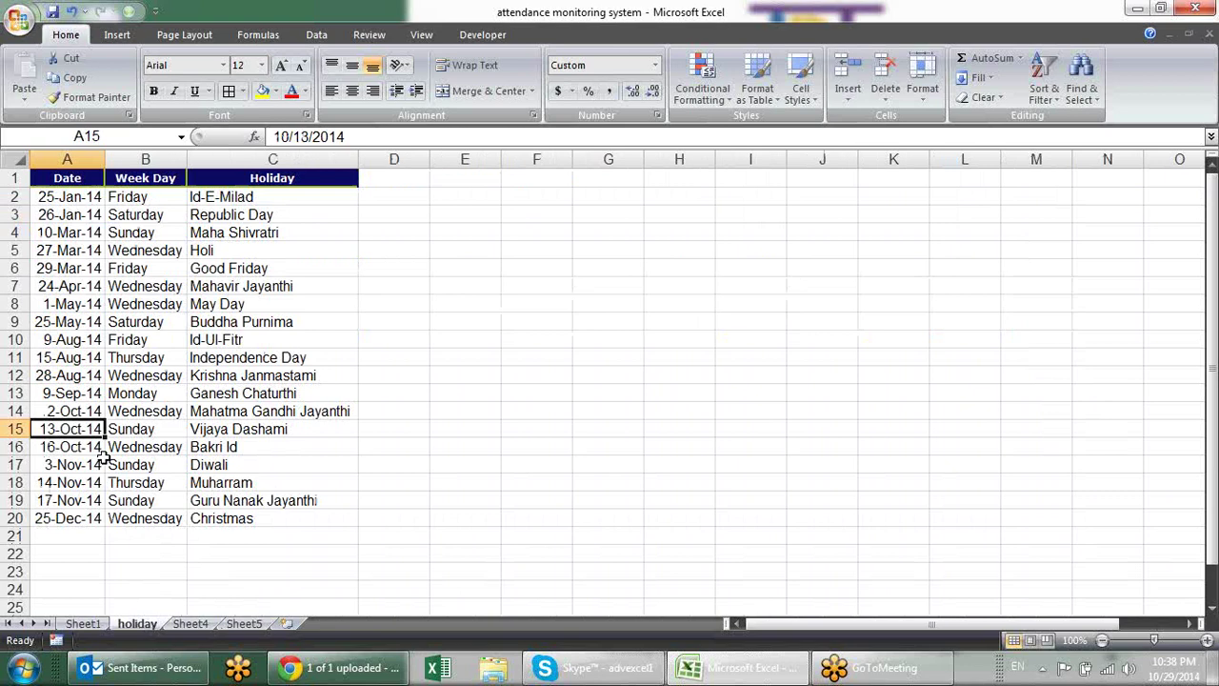
{"action": "left_click", "coordinate": [103, 460]}
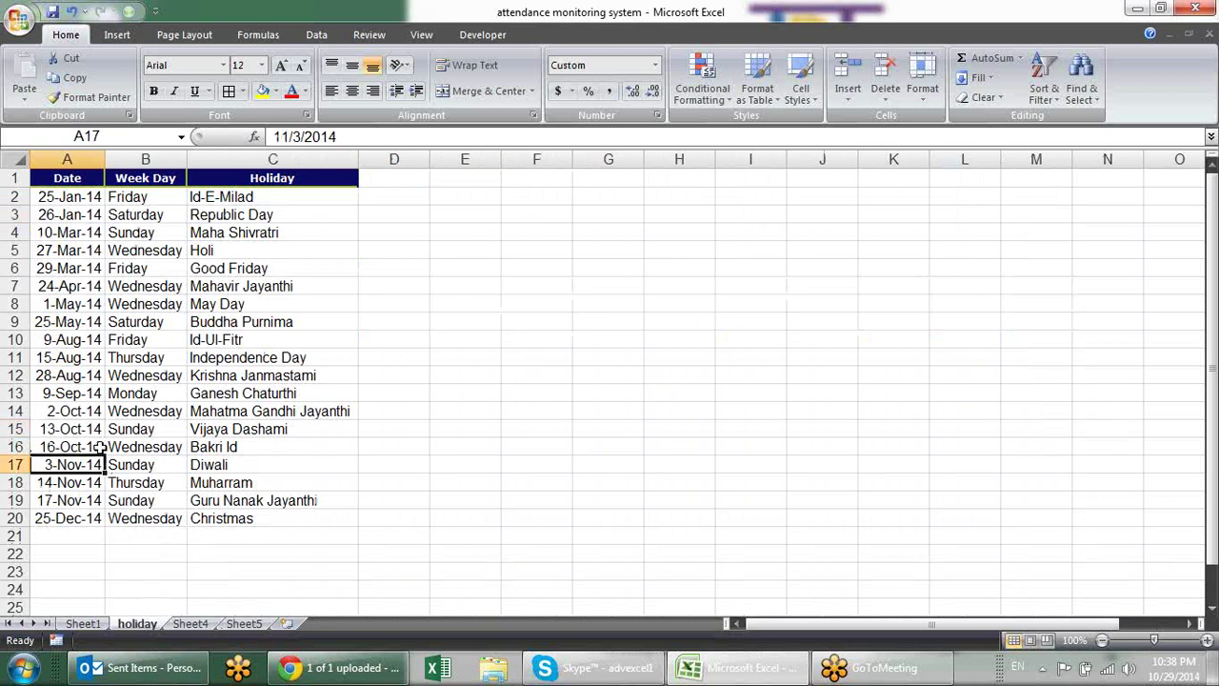
{"action": "left_click", "coordinate": [103, 446]}
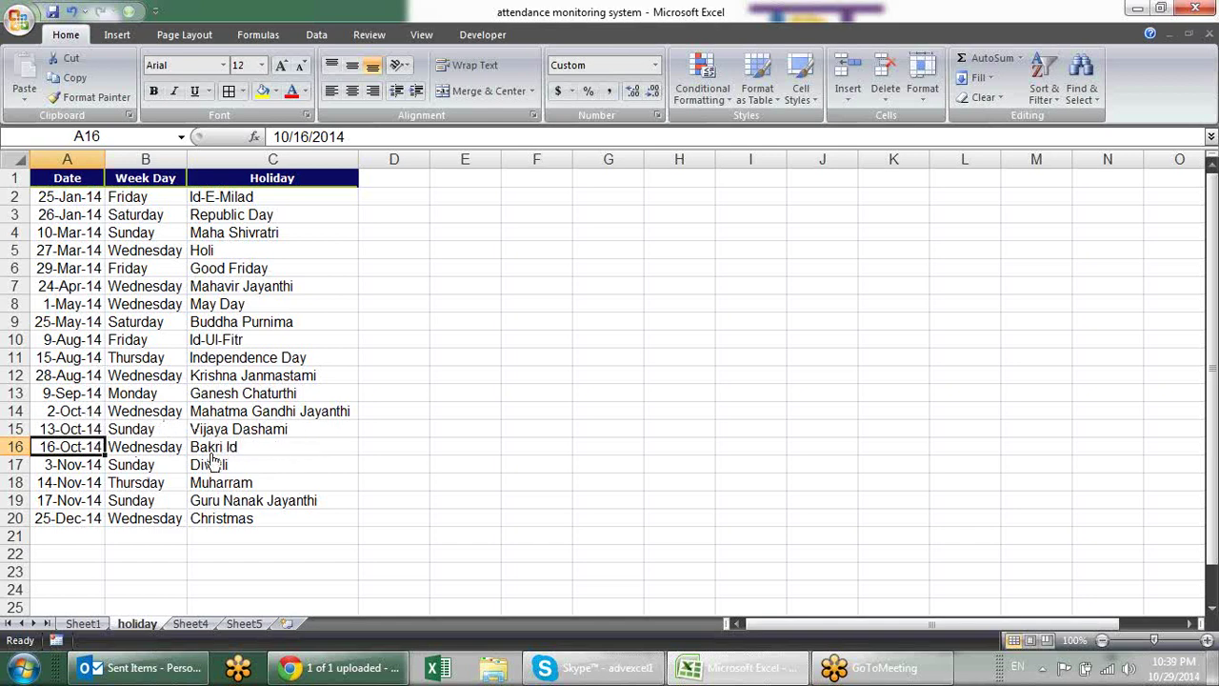
Enter =TEXT(A2,"ddd") in B2 and fill it down to B20.
{"action": "left_click", "coordinate": [163, 196]}
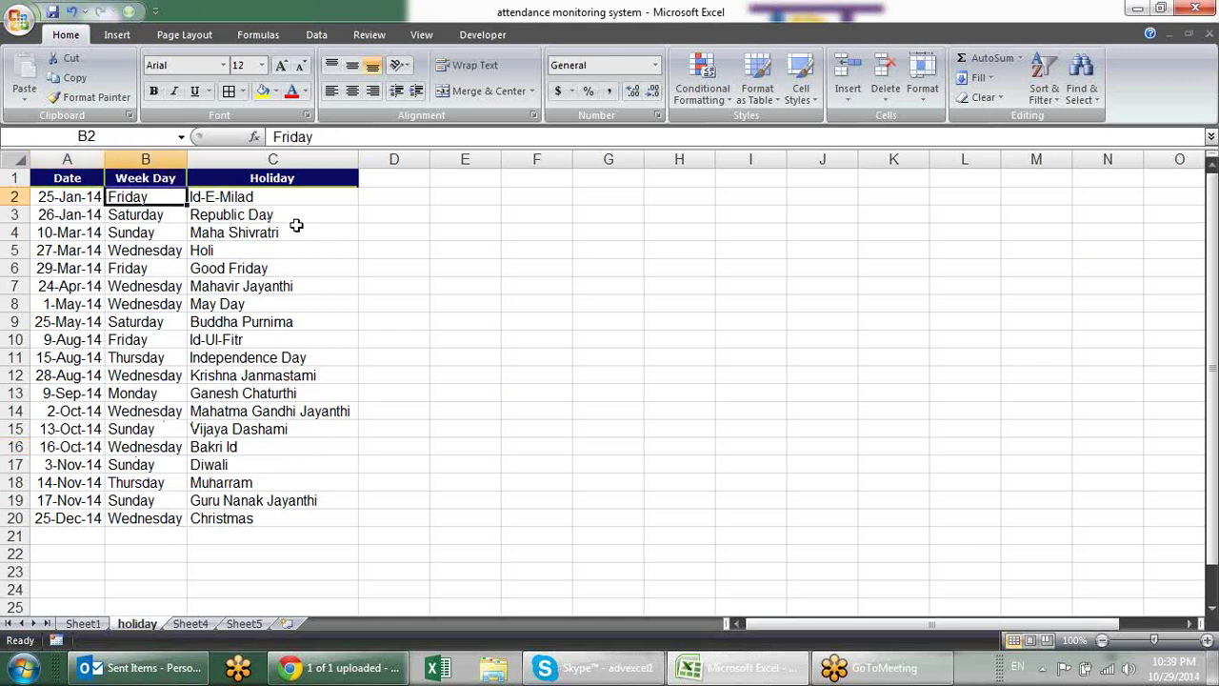
{"action": "type", "text": "="}
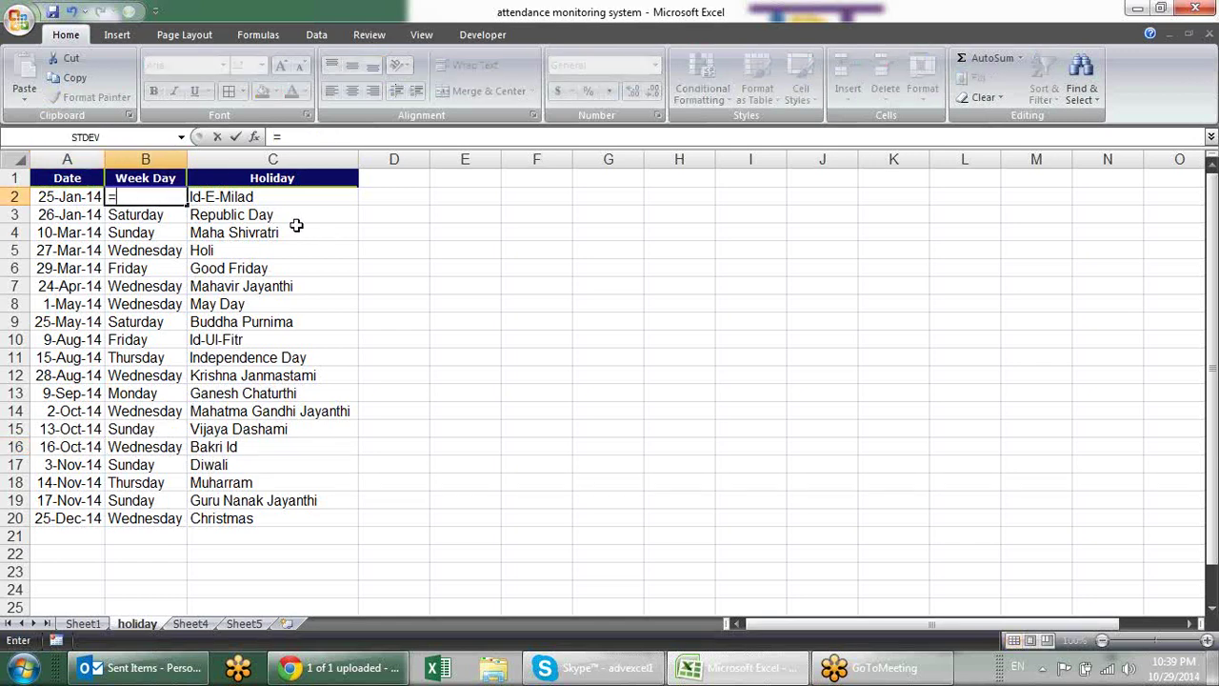
{"action": "type", "text": "tex"}
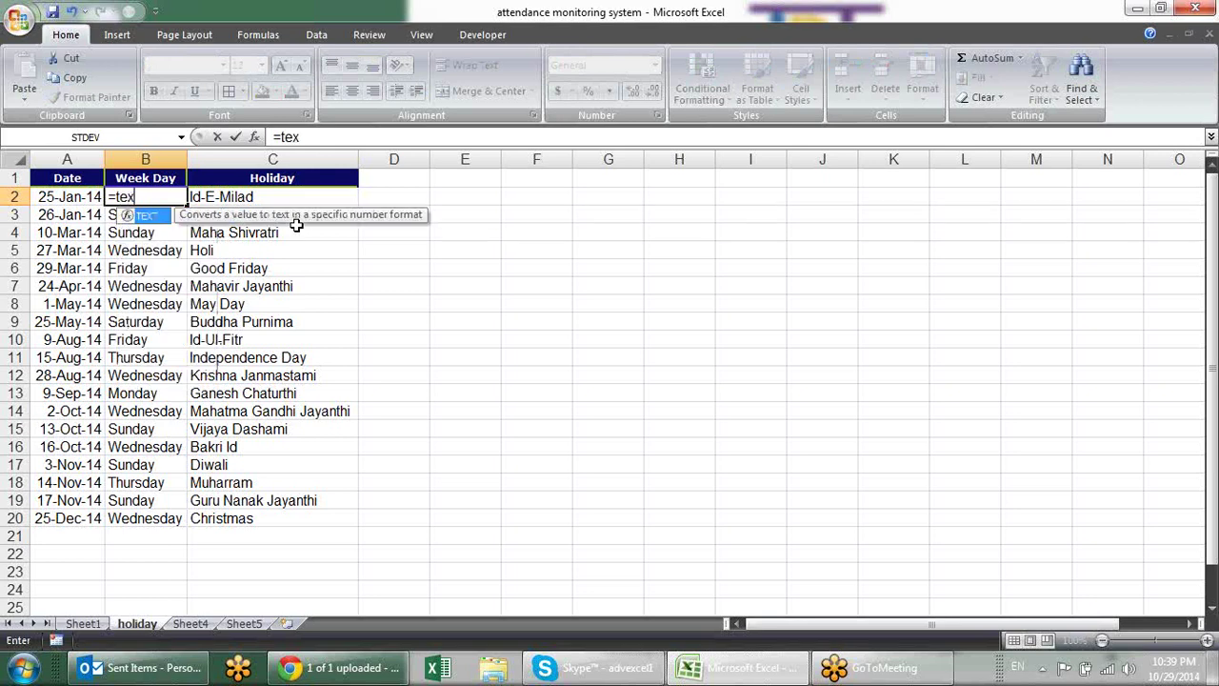
{"action": "key", "text": "Tab"}
{"action": "left_click", "coordinate": [72, 196]}
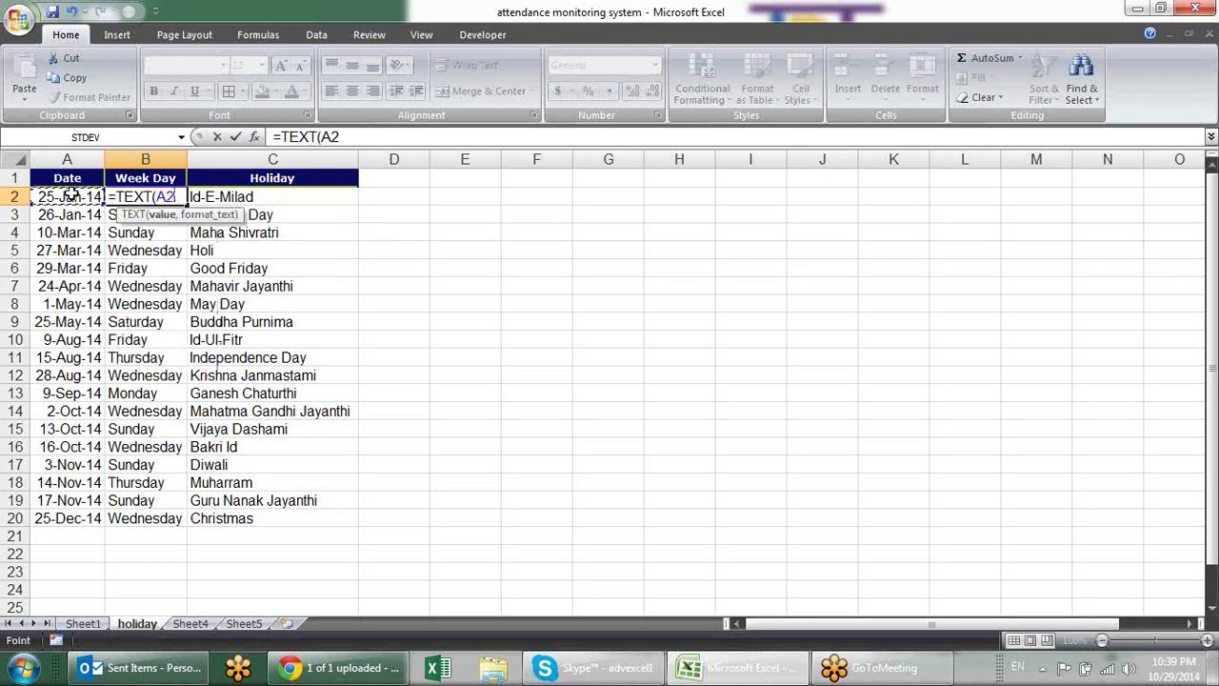
{"action": "type", "text": ",\"ddd\""}
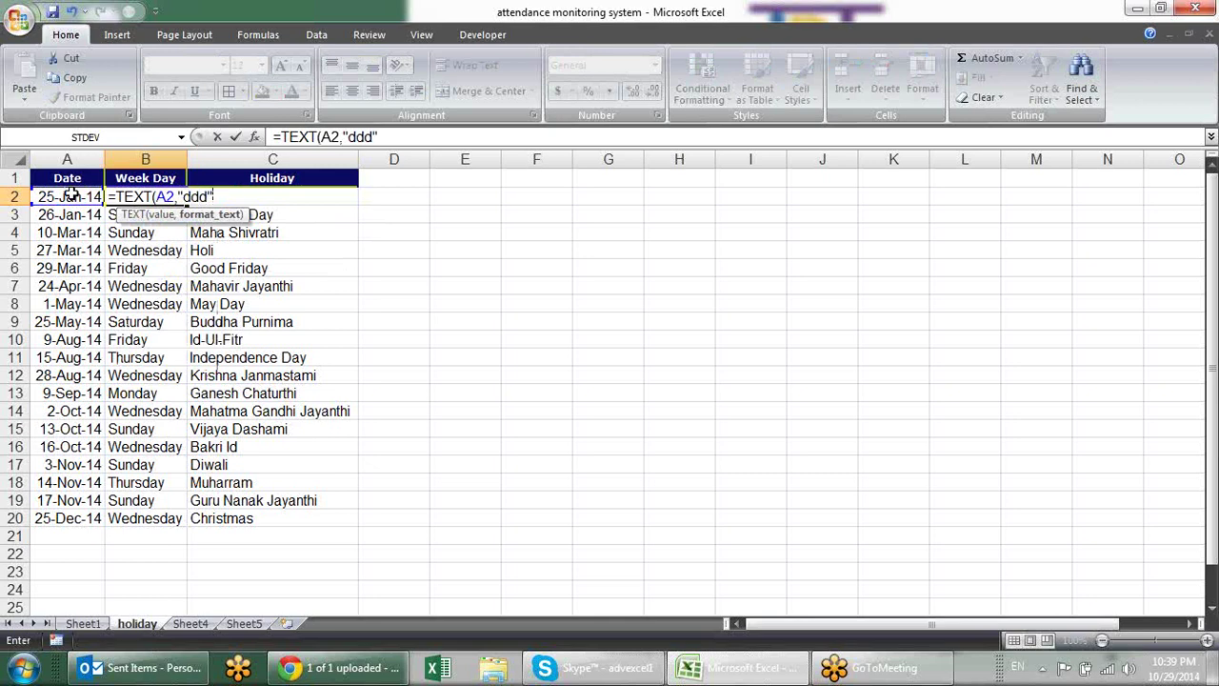
{"action": "type", "text": ")"}
{"action": "key", "text": "Return"}
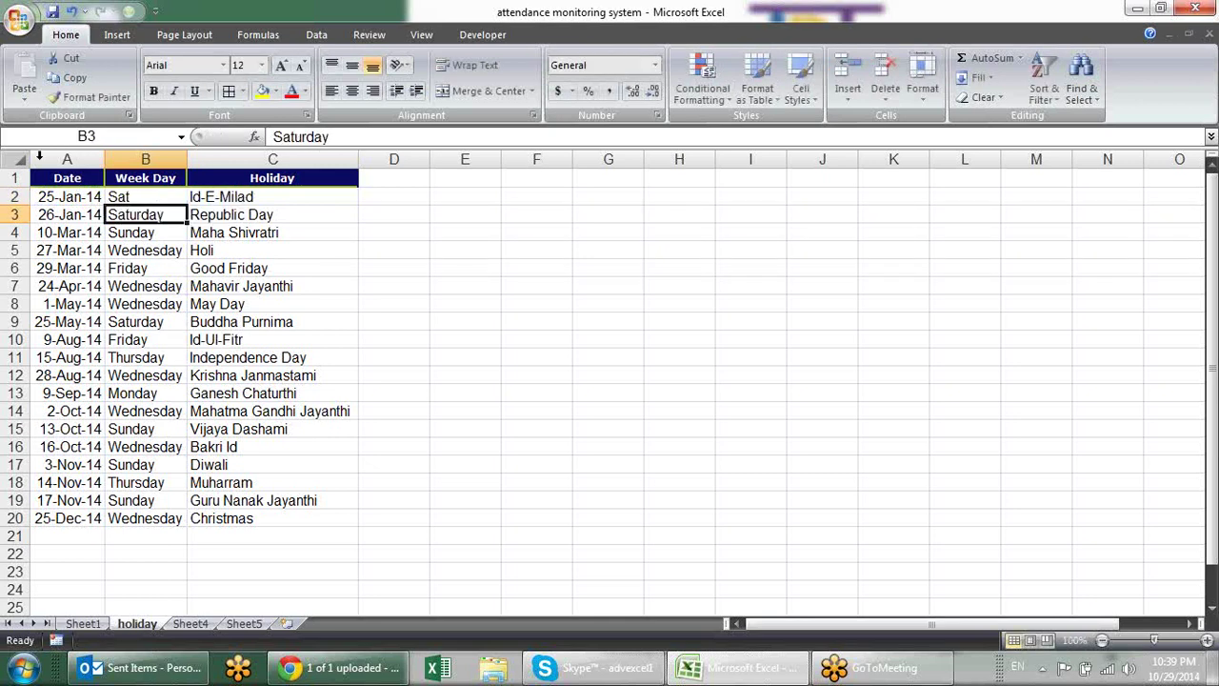
{"action": "left_click", "coordinate": [121, 196]}
{"action": "left_click_drag", "start_coordinate": [177, 208], "coordinate": [177, 522]}
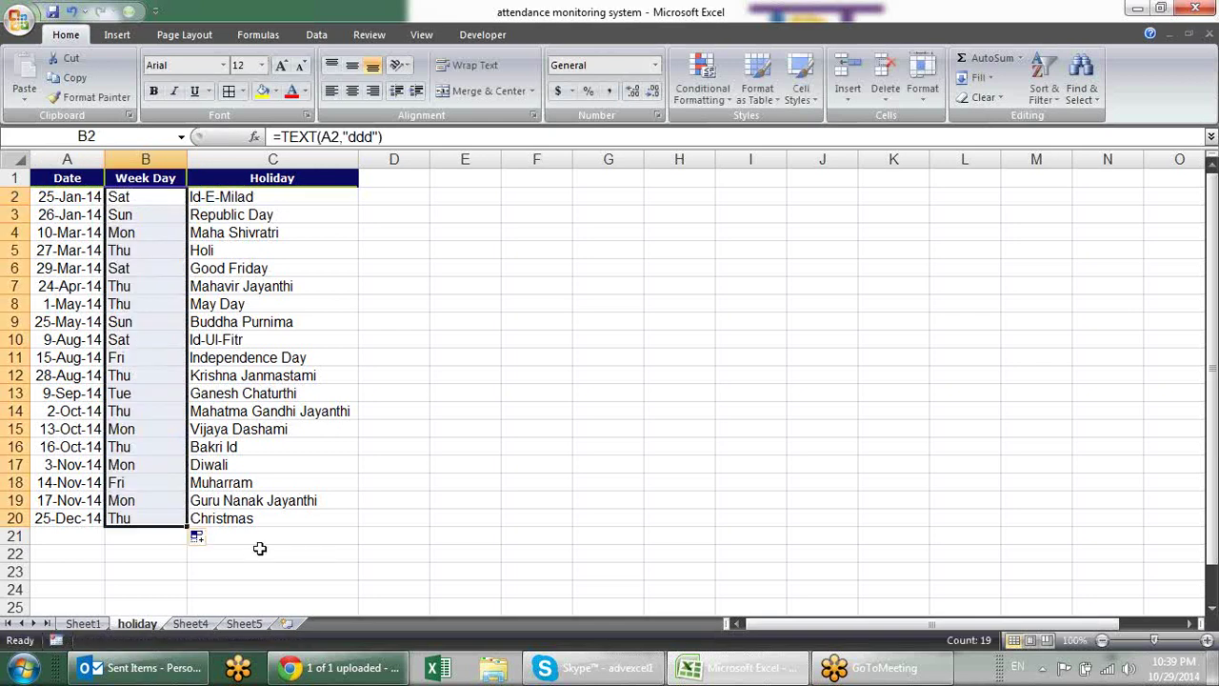
{"action": "left_click", "coordinate": [535, 381]}
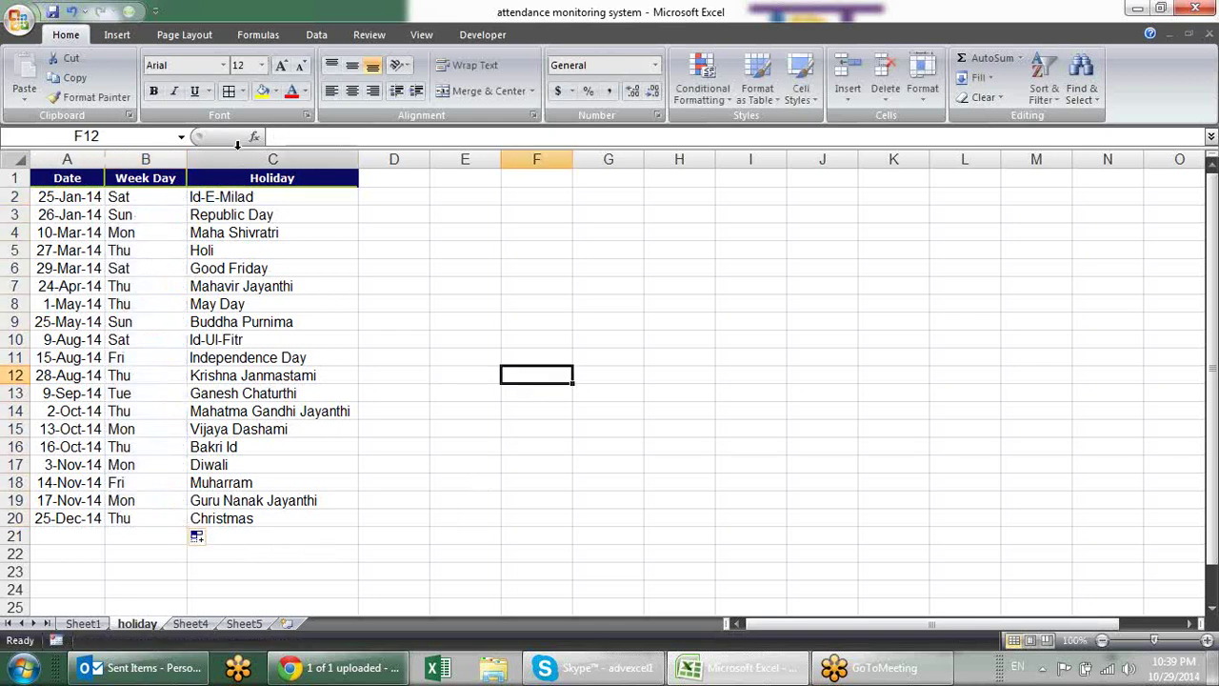
Check the weekday results for the October and November holidays, including Diwali and 2-Oct-14.
{"action": "left_click", "coordinate": [93, 462]}
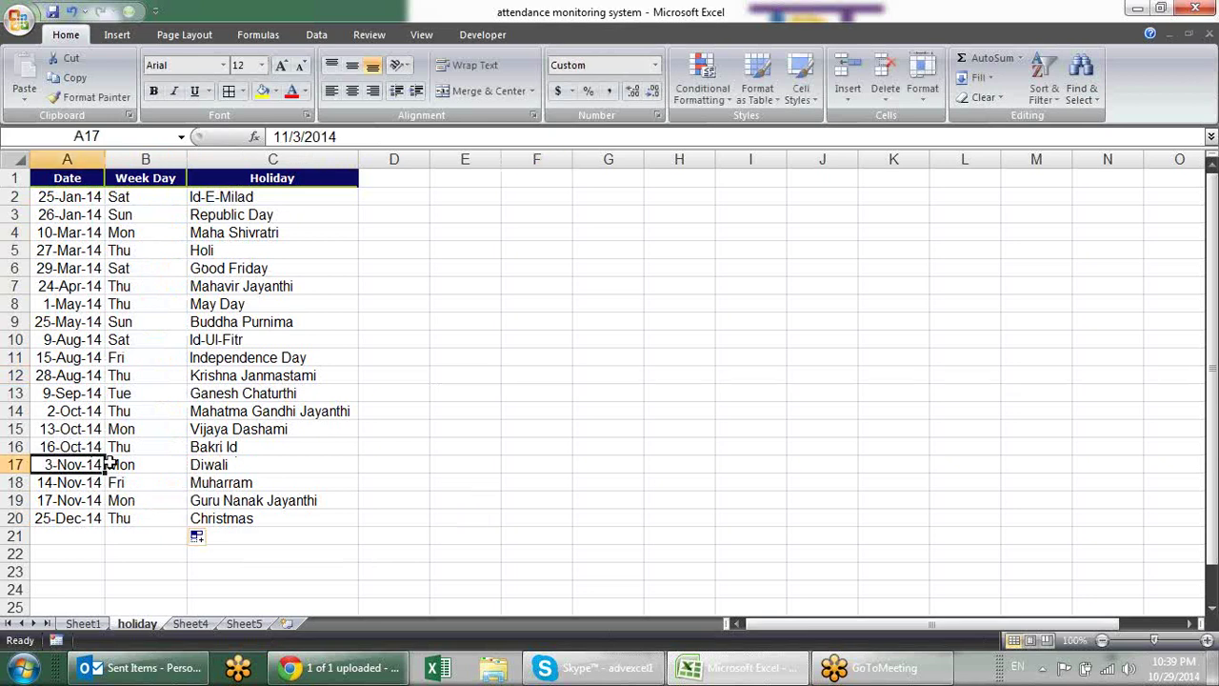
{"action": "left_click", "coordinate": [116, 464]}
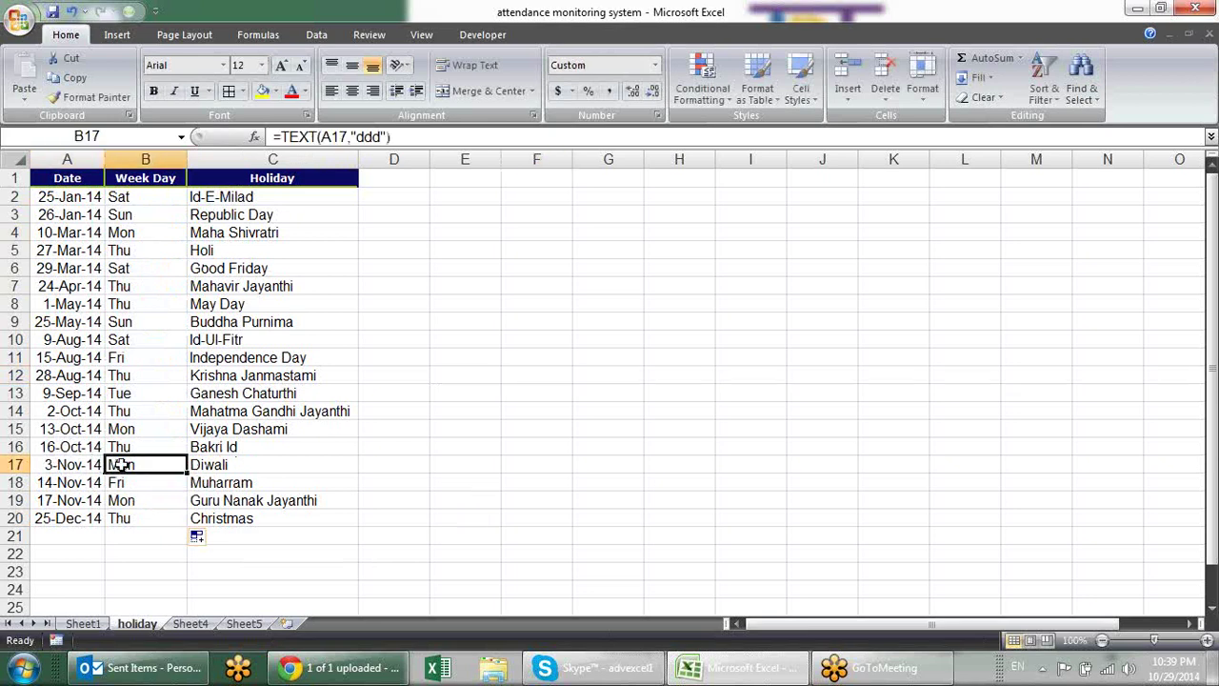
{"action": "left_click", "coordinate": [124, 445]}
{"action": "left_click", "coordinate": [152, 431]}
{"action": "left_click", "coordinate": [141, 411]}
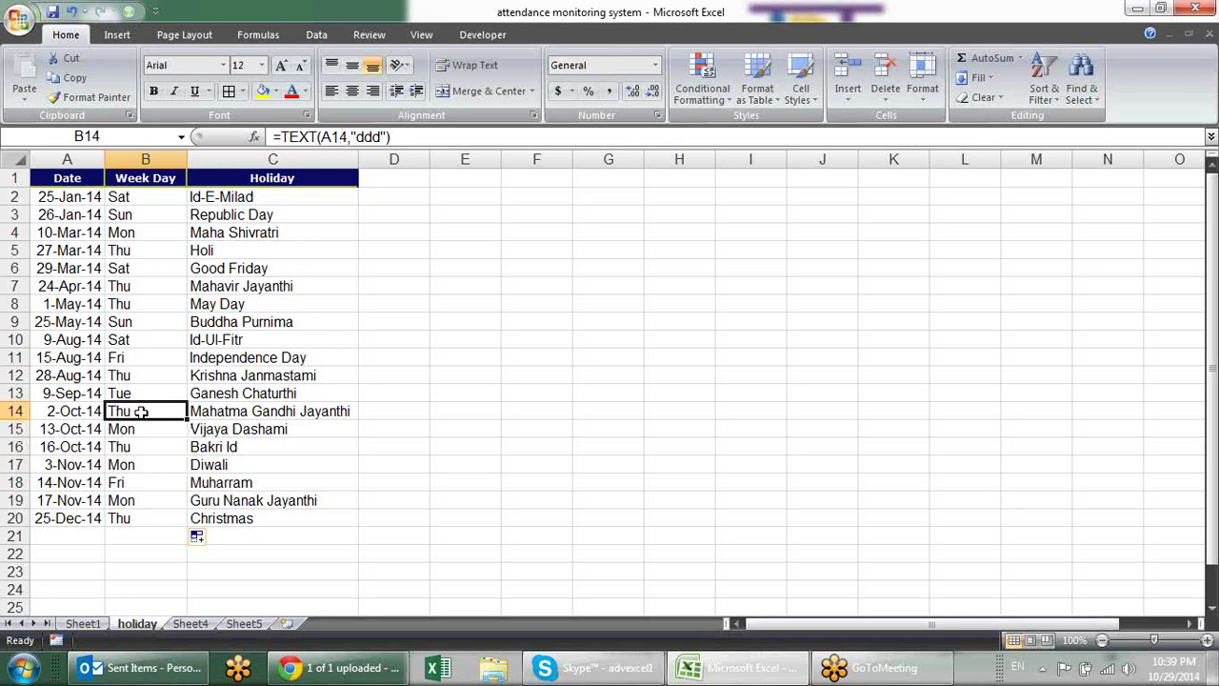
{"action": "left_click_drag", "start_coordinate": [96, 413], "coordinate": [93, 444]}
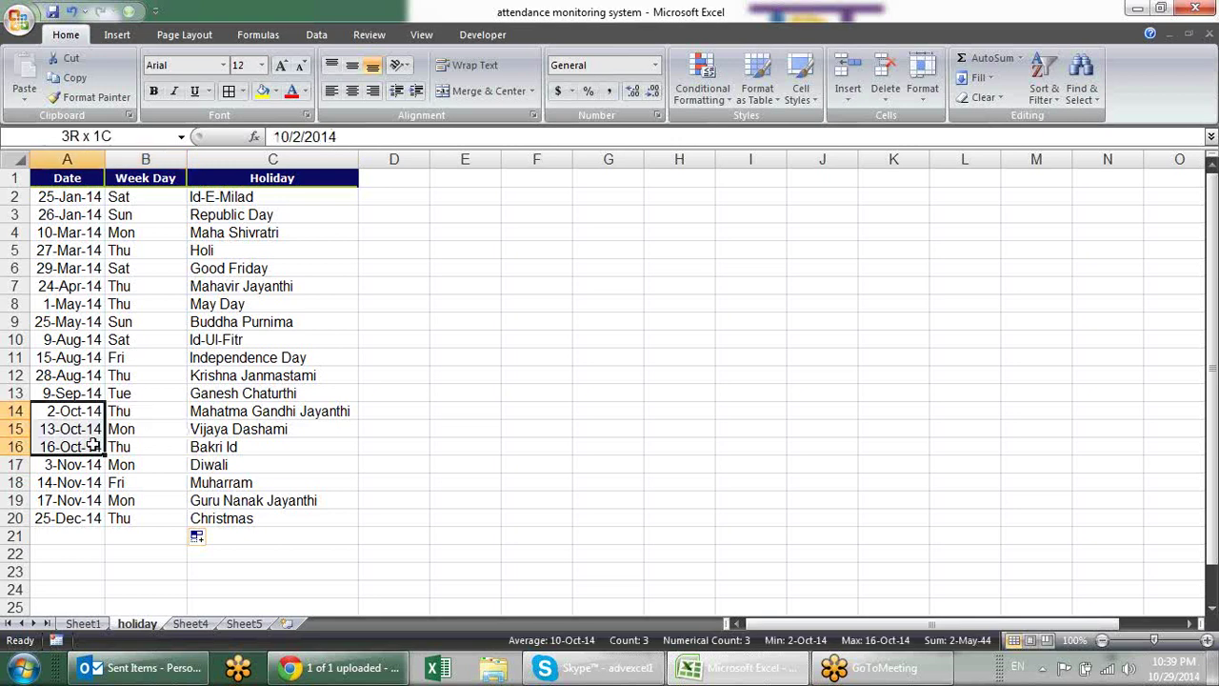
{"action": "left_click", "coordinate": [507, 350]}
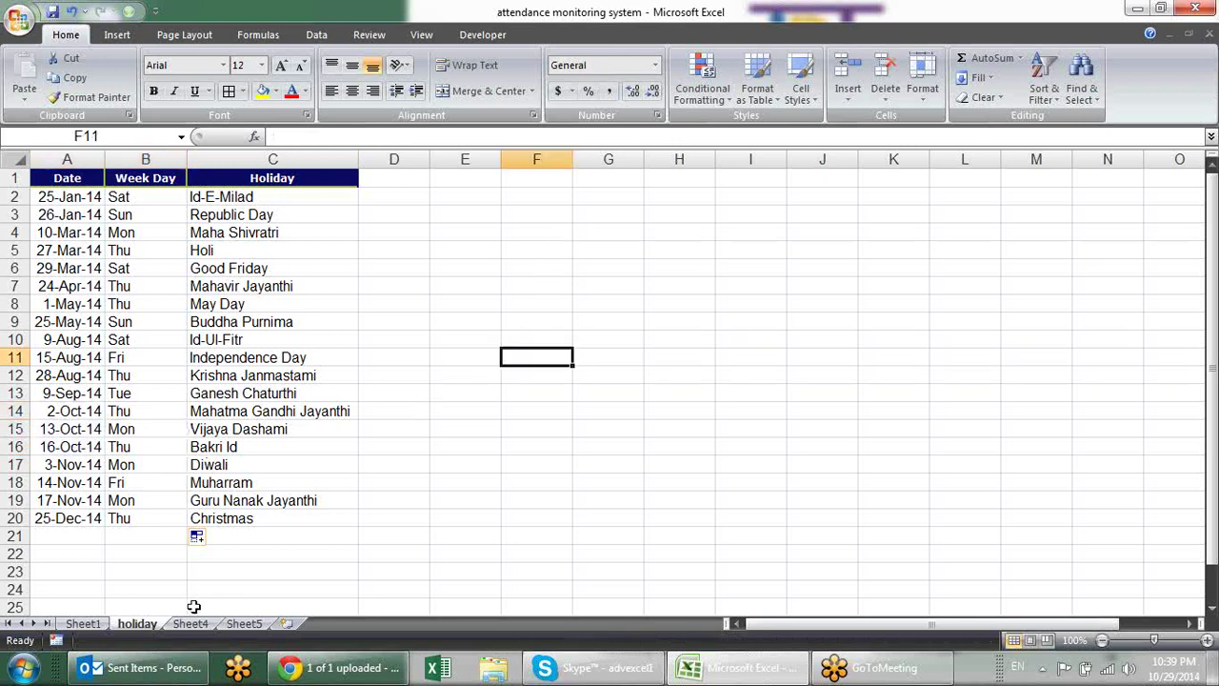
Check D5's date formula on Sheet1, reselect the hl dates A2:A20, and return to Sheet1.
{"action": "left_click", "coordinate": [96, 623]}
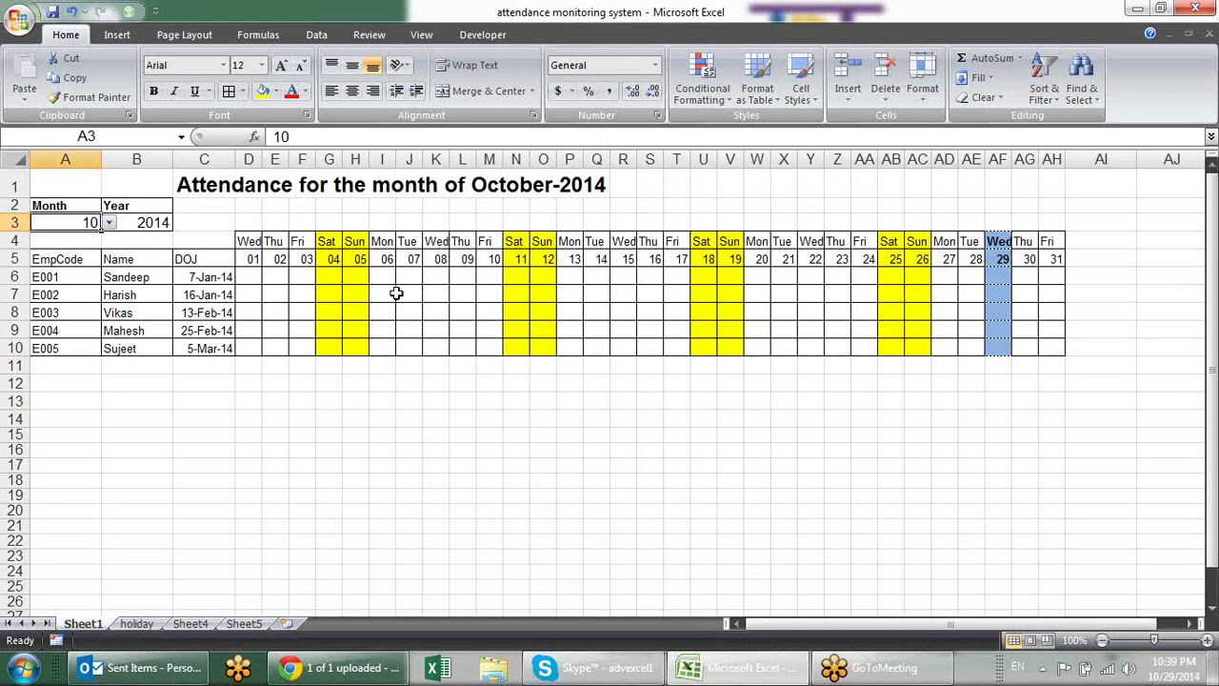
{"action": "left_click", "coordinate": [255, 261]}
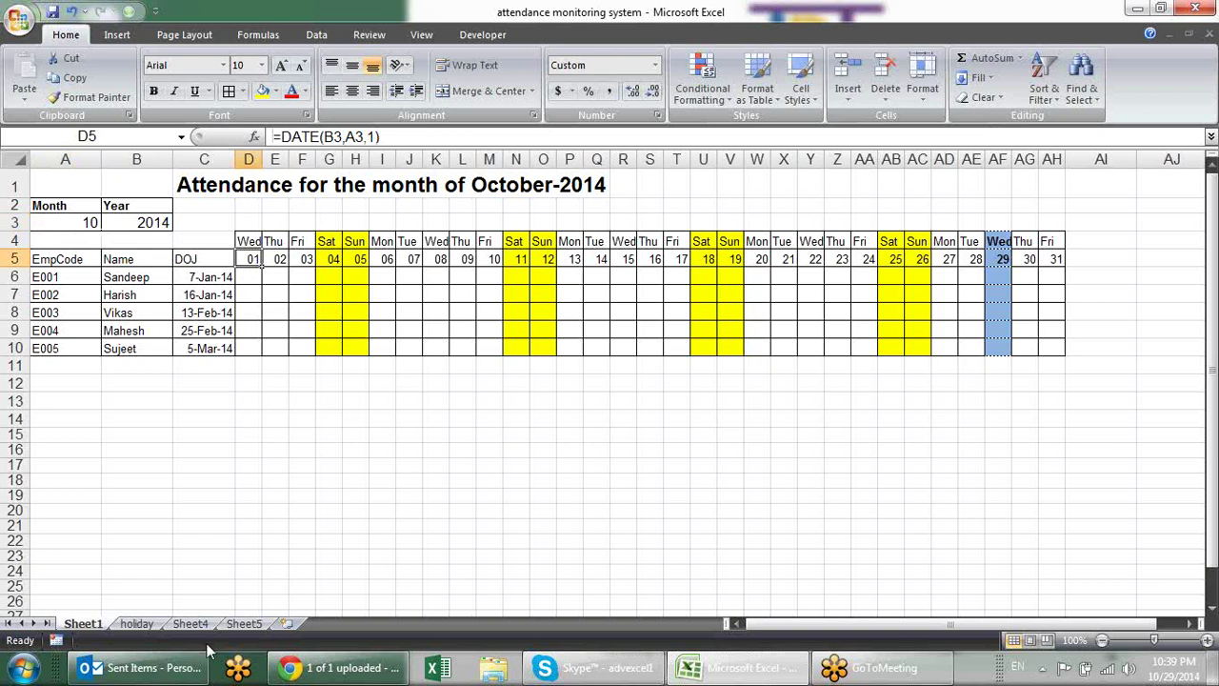
{"action": "left_click", "coordinate": [137, 623]}
{"action": "left_click", "coordinate": [96, 233]}
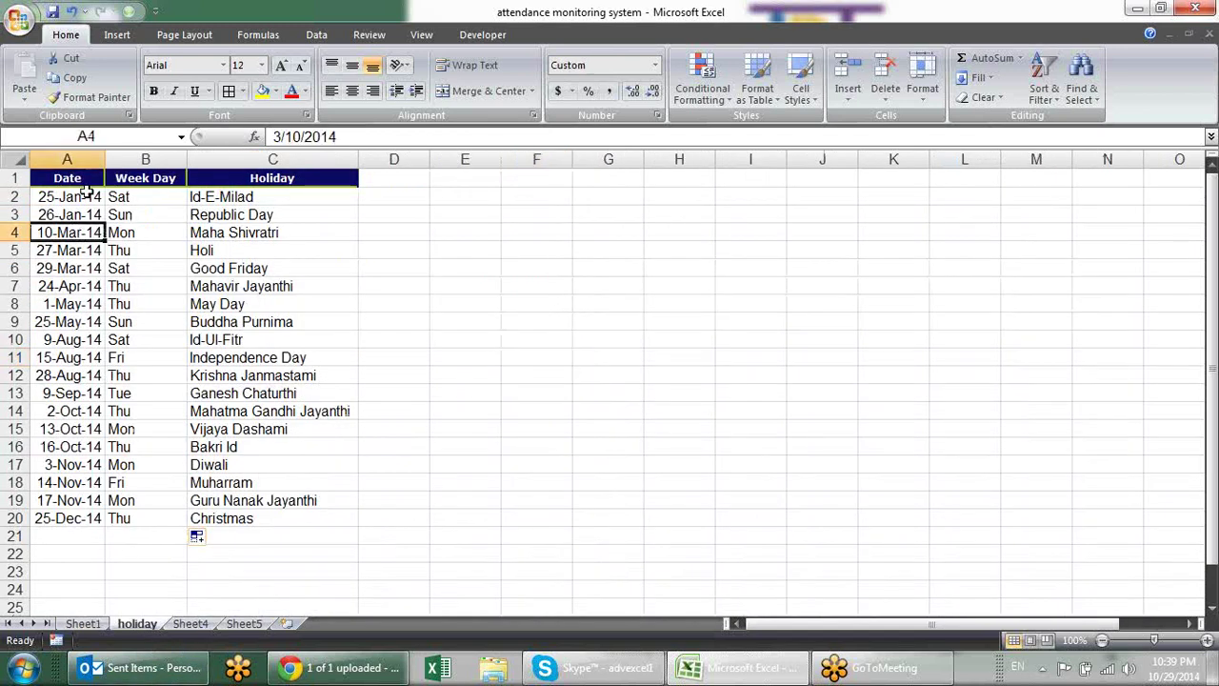
{"action": "left_click_drag", "start_coordinate": [81, 196], "coordinate": [96, 517]}
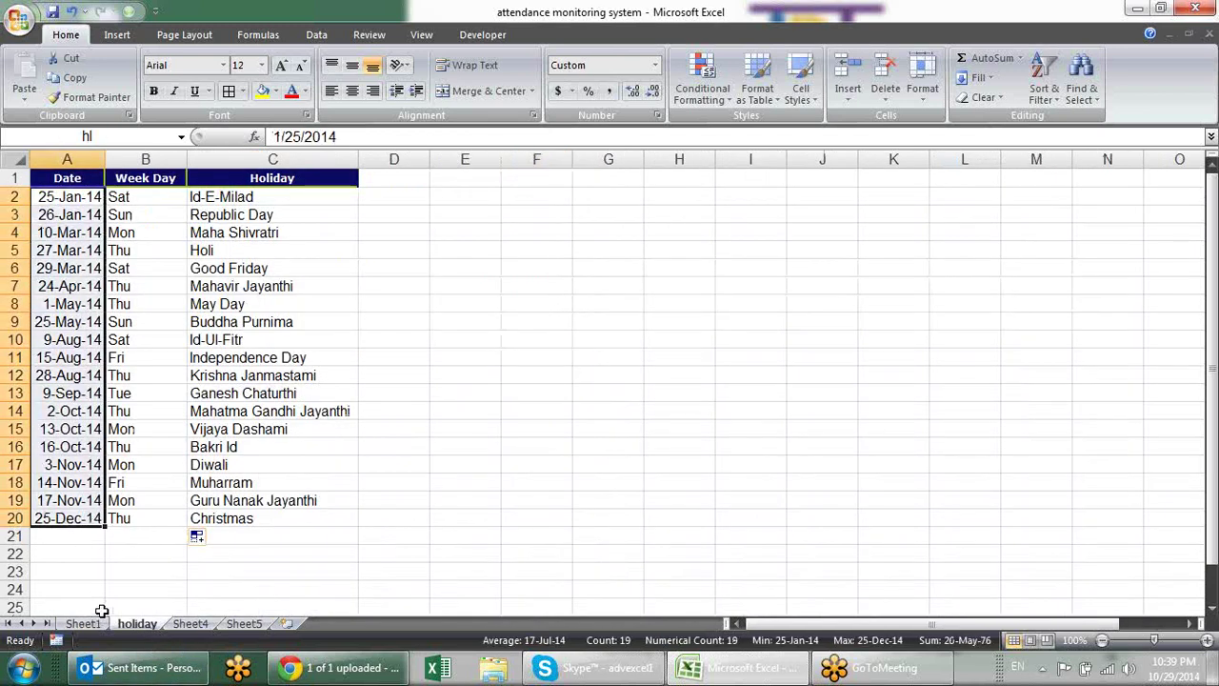
{"action": "left_click", "coordinate": [95, 623]}
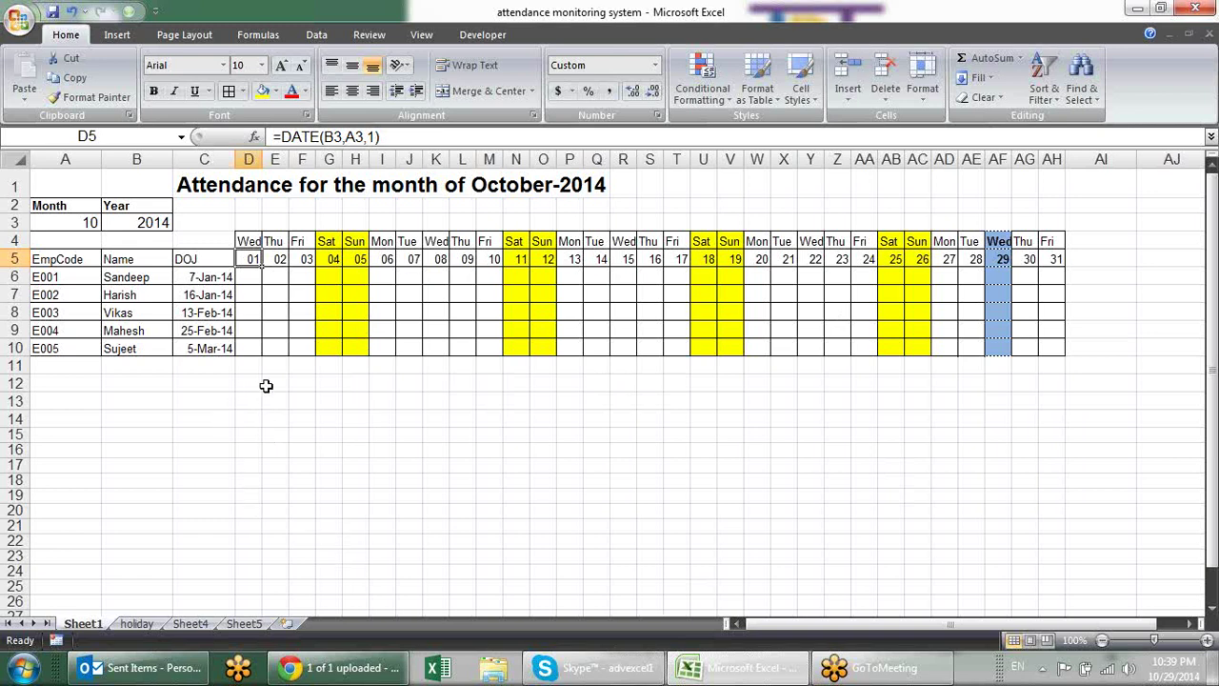
Enter a first COUNTIF(hl,D5) holiday test formula in B12.
{"action": "left_click", "coordinate": [139, 392]}
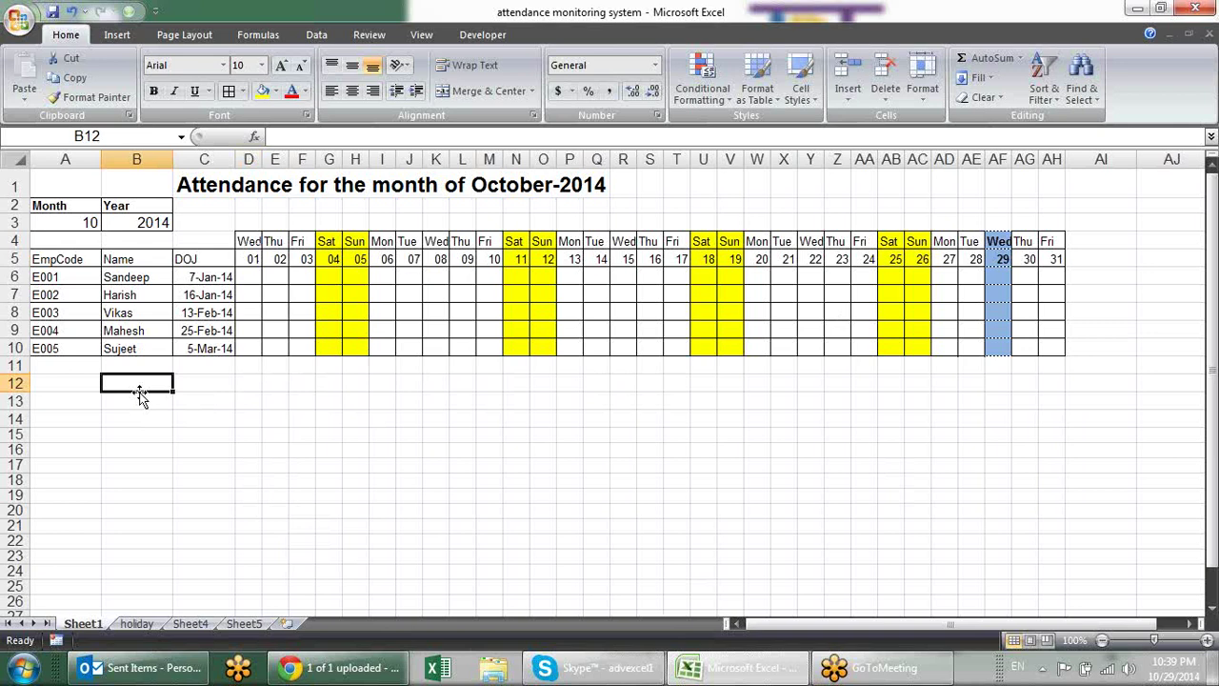
{"action": "type", "text": "="}
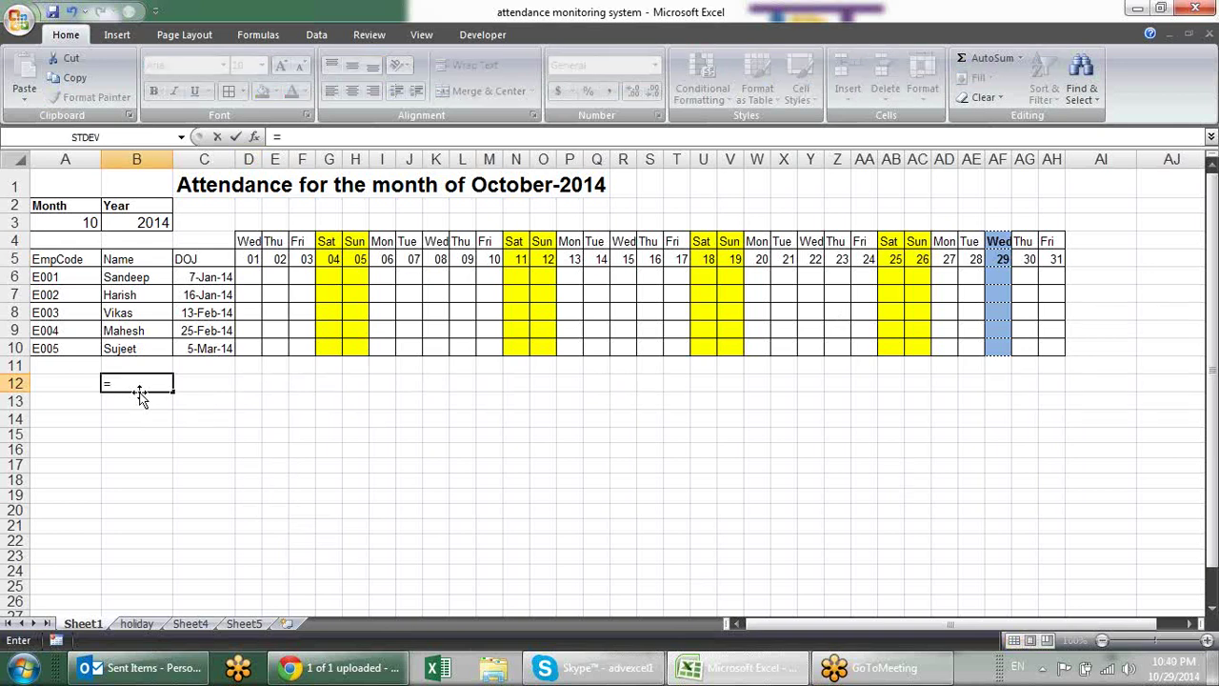
{"action": "type", "text": "if"}
{"action": "key", "text": "BackSpace"}
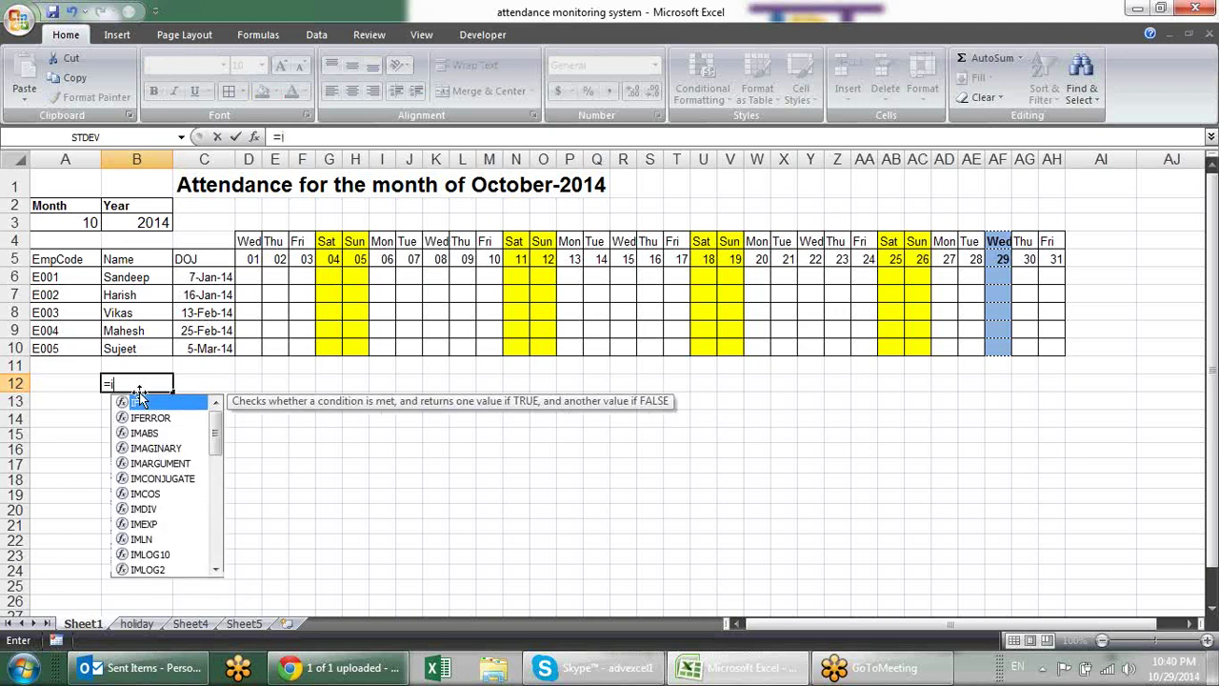
{"action": "key", "text": "BackSpace"}
{"action": "type", "text": "cou"}
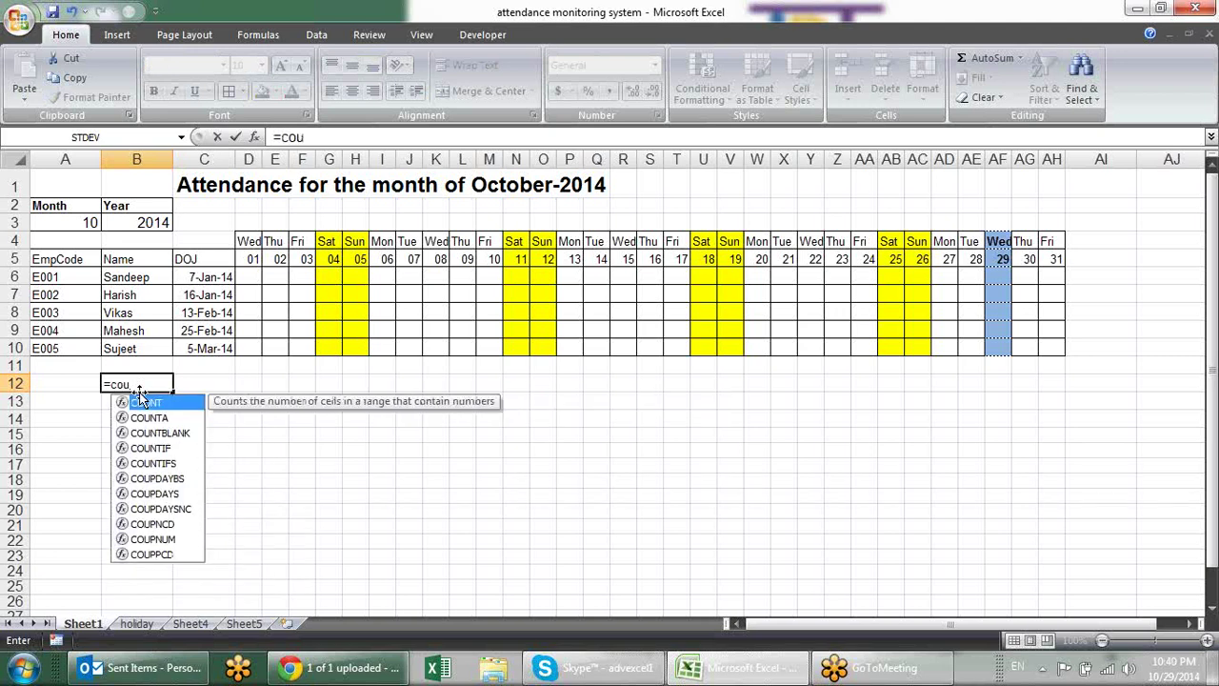
{"action": "key", "text": "Down"}
{"action": "key", "text": "Down"}
{"action": "key", "text": "Down"}
{"action": "key", "text": "Tab"}
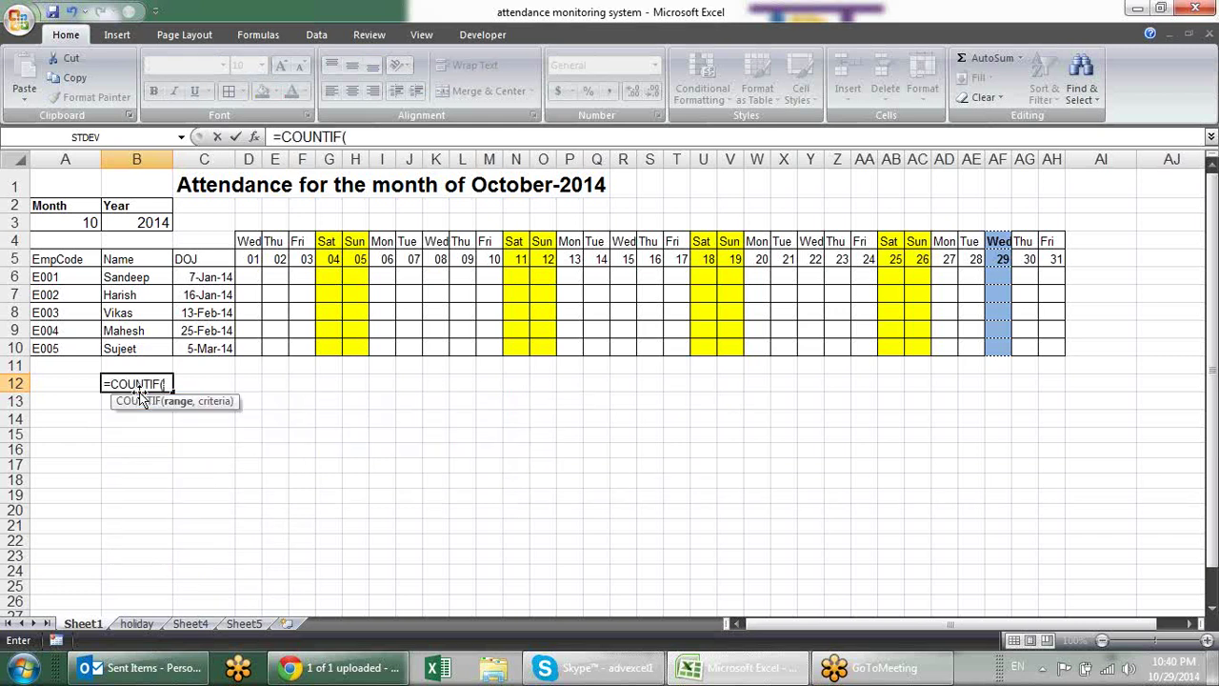
{"action": "type", "text": "hl"}
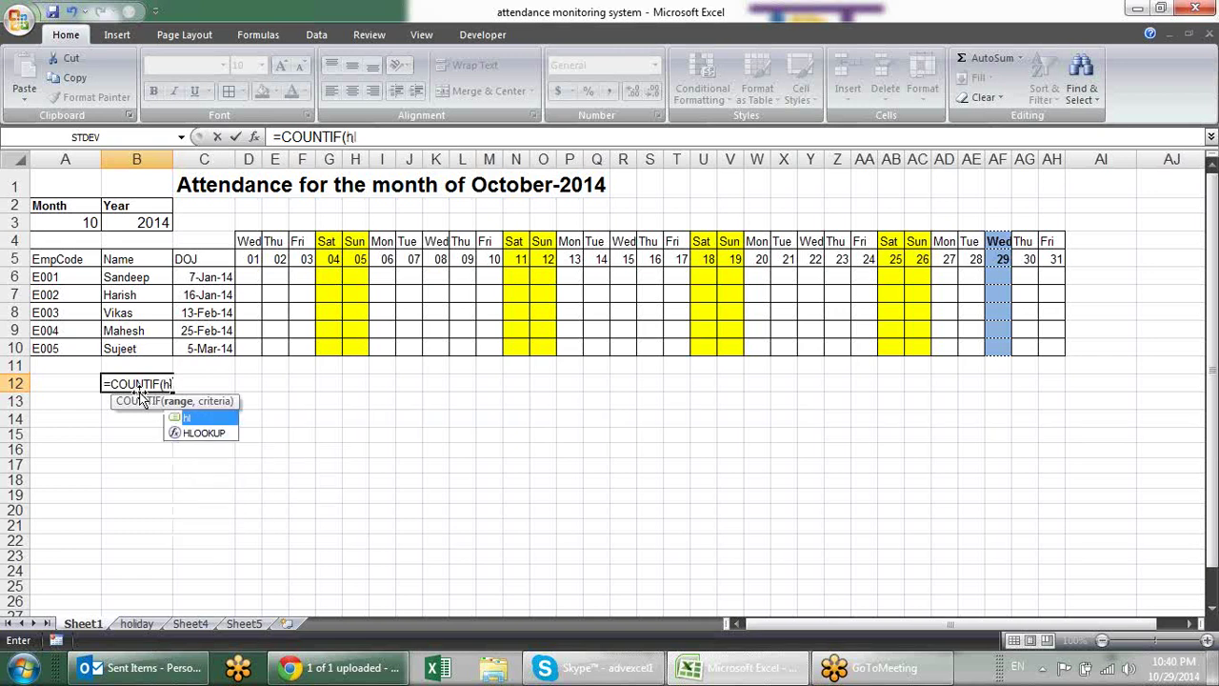
{"action": "type", "text": ","}
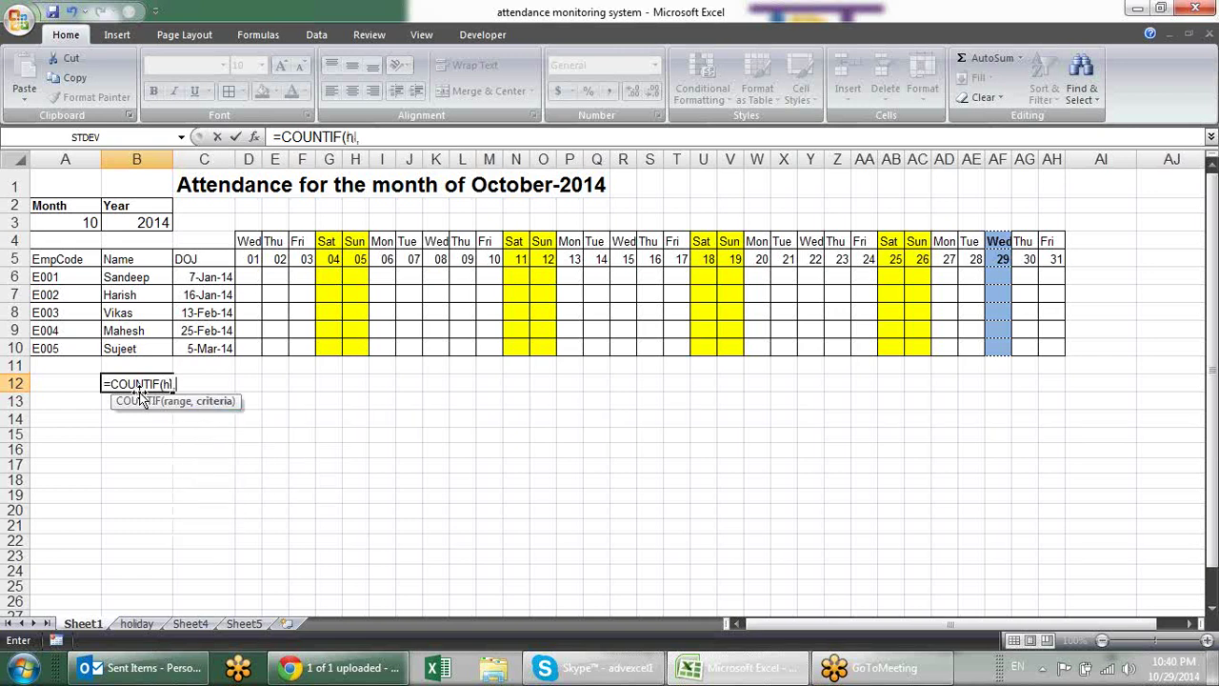
{"action": "left_click", "coordinate": [248, 258]}
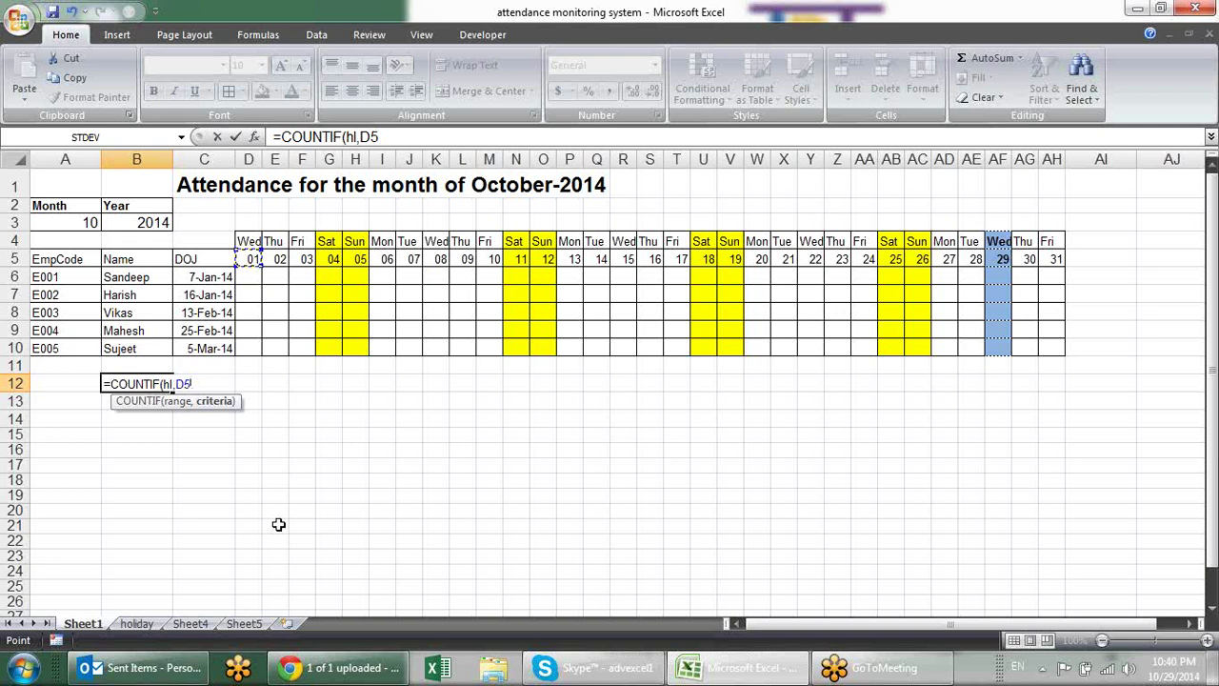
{"action": "key", "text": "End"}
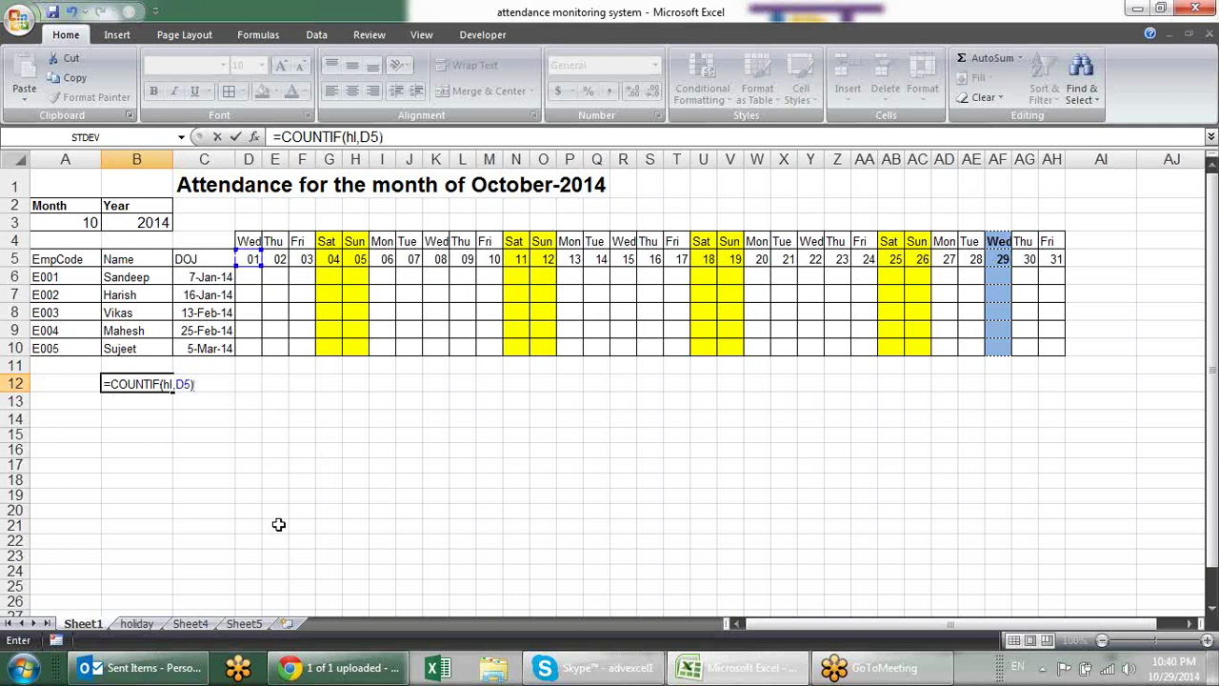
{"action": "type", "text": ">"}
{"action": "key", "text": "Return"}
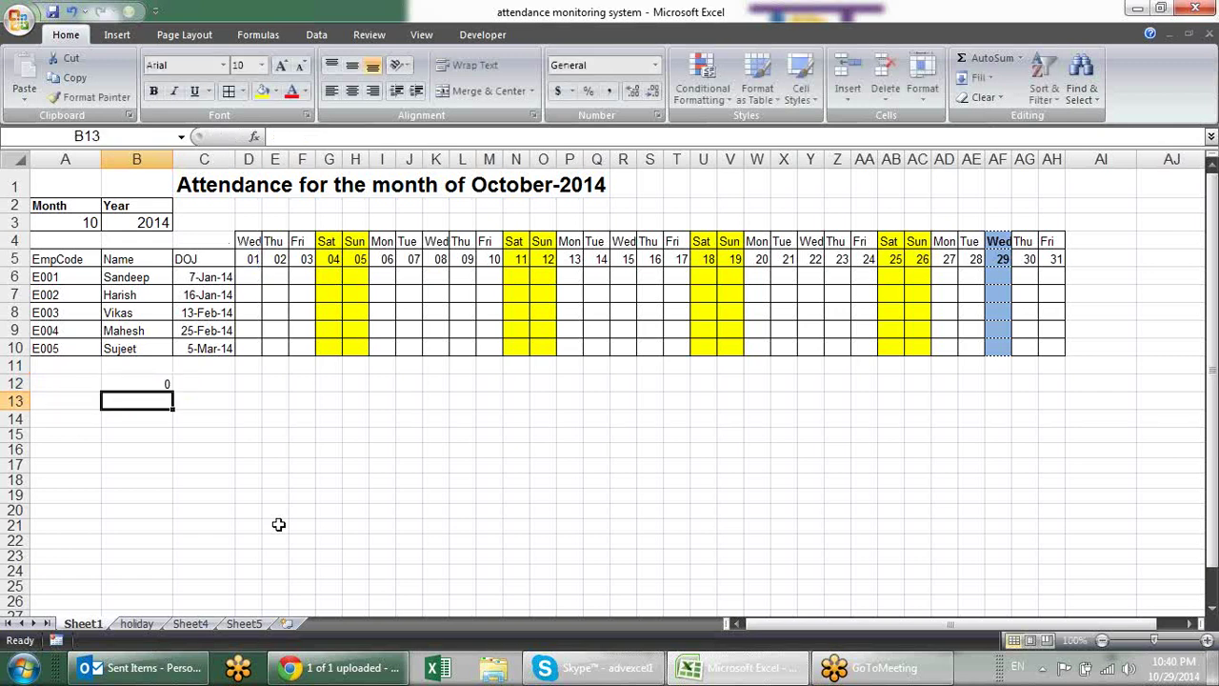
Try E5 as the criteria, then finalize B12 as =COUNTIF(hl,D5)>0, showing FALSE.
{"action": "key", "text": "Up"}
{"action": "key", "text": "F2"}
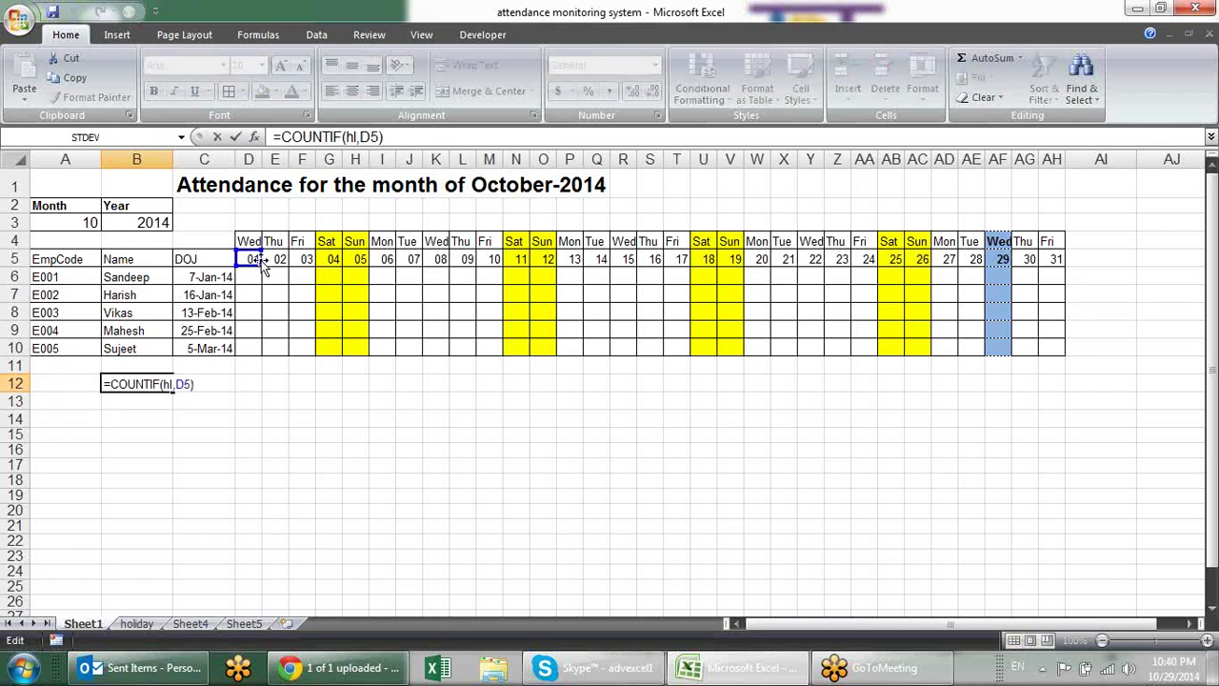
{"action": "left_click_drag", "start_coordinate": [262, 262], "coordinate": [285, 265]}
{"action": "key", "text": "Return"}
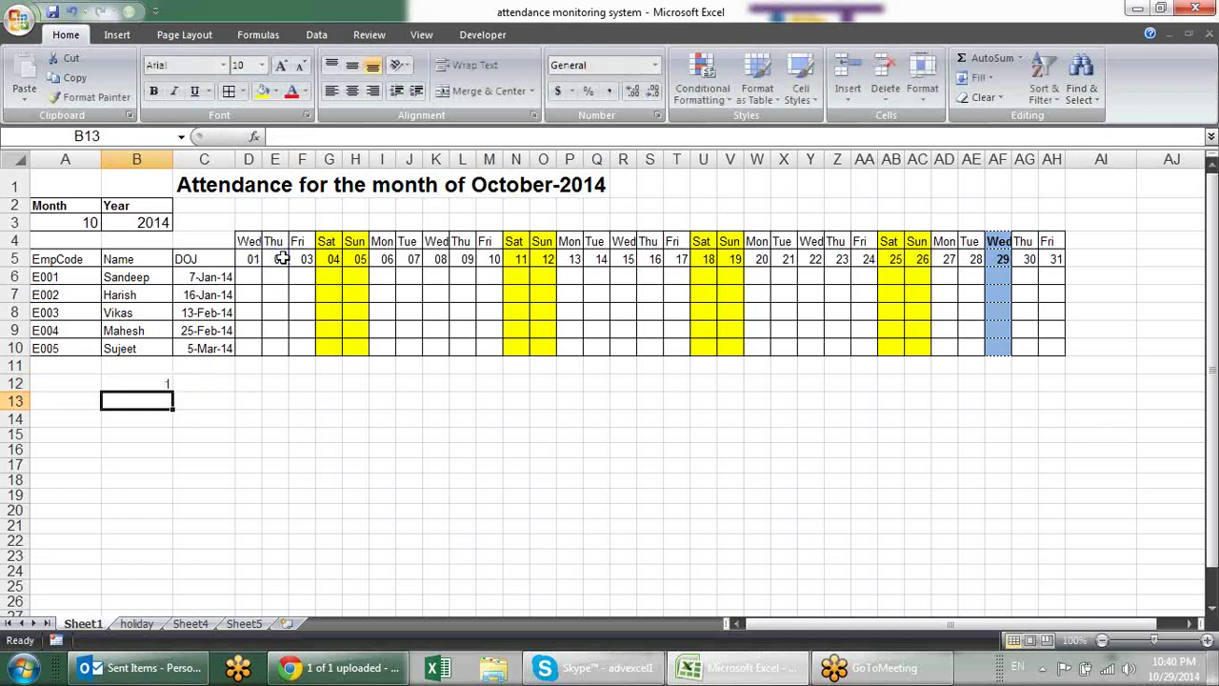
{"action": "key", "text": "Up"}
{"action": "key", "text": "F2"}
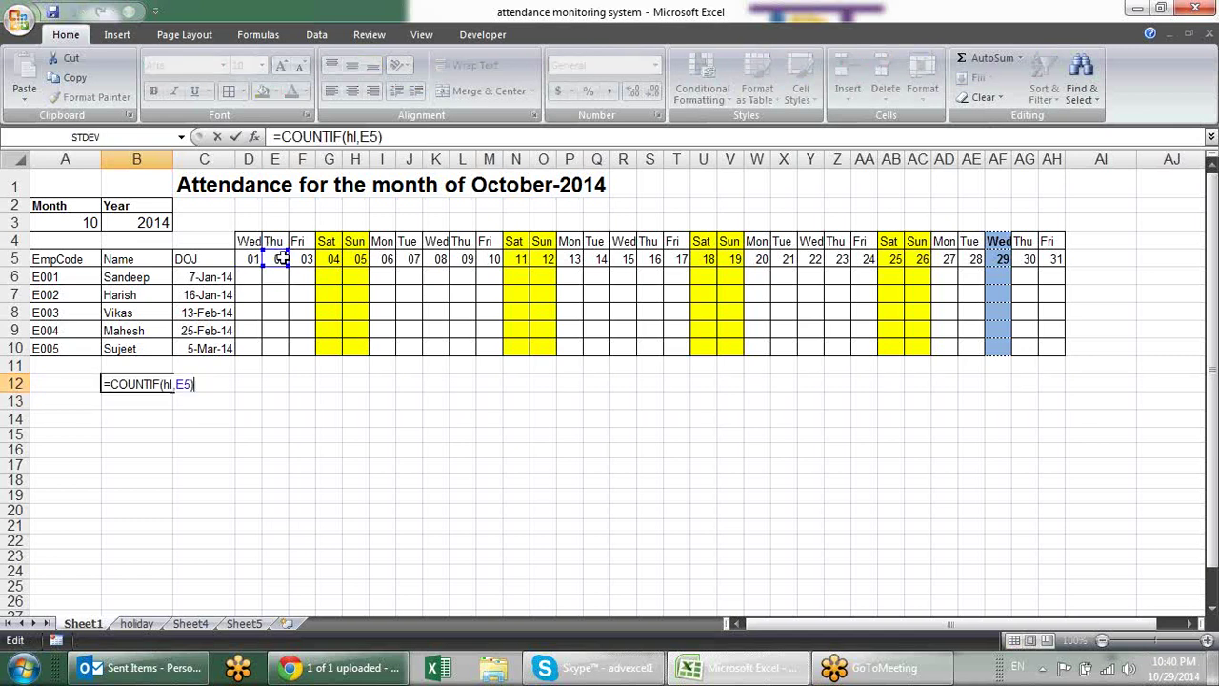
{"action": "left_click_drag", "start_coordinate": [281, 259], "coordinate": [253, 261]}
{"action": "type", "text": "0"}
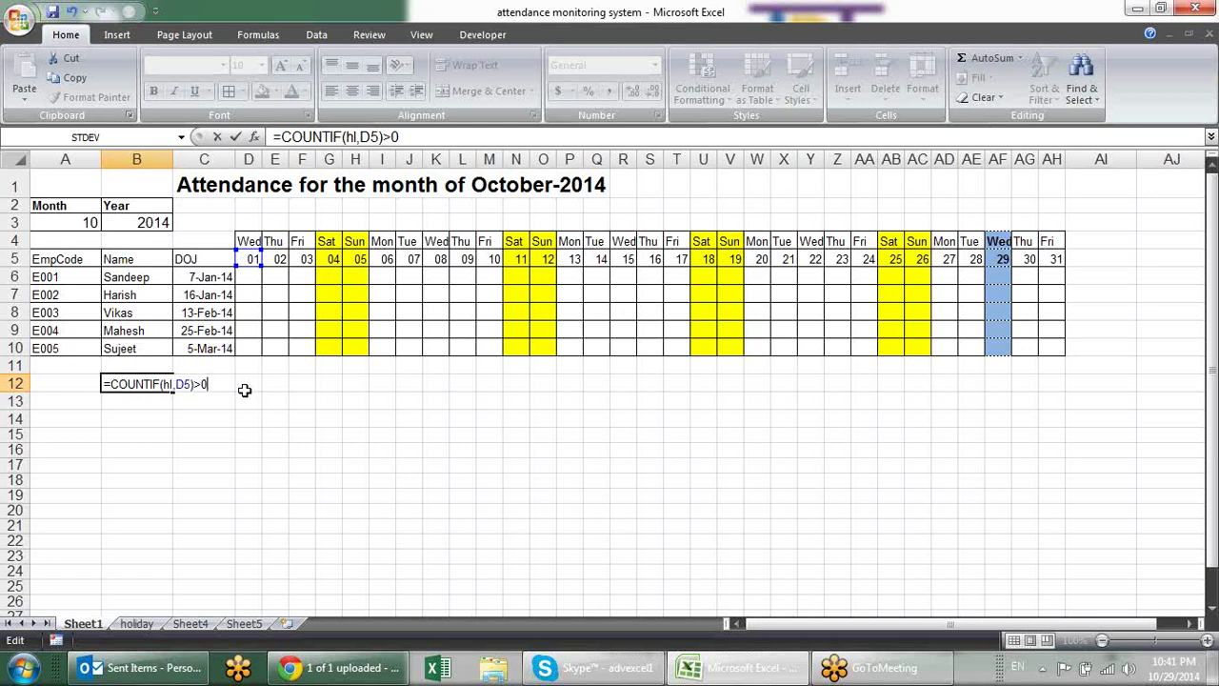
{"action": "key", "text": "Return"}
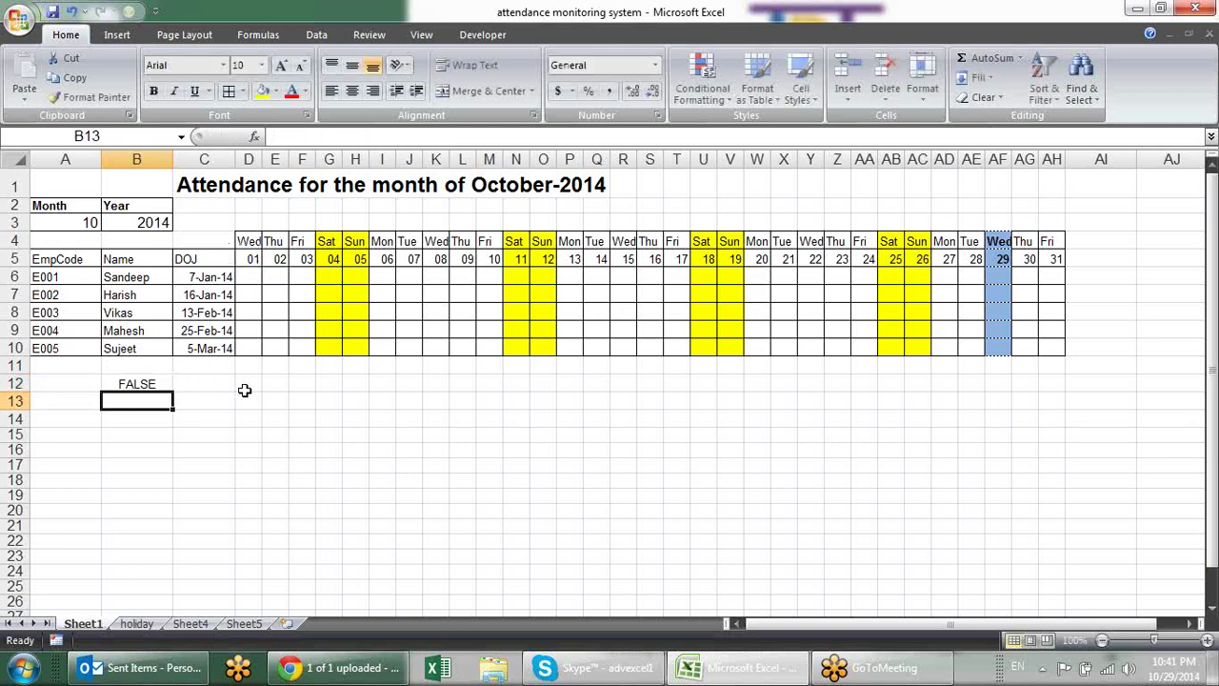
{"action": "left_click", "coordinate": [158, 382]}
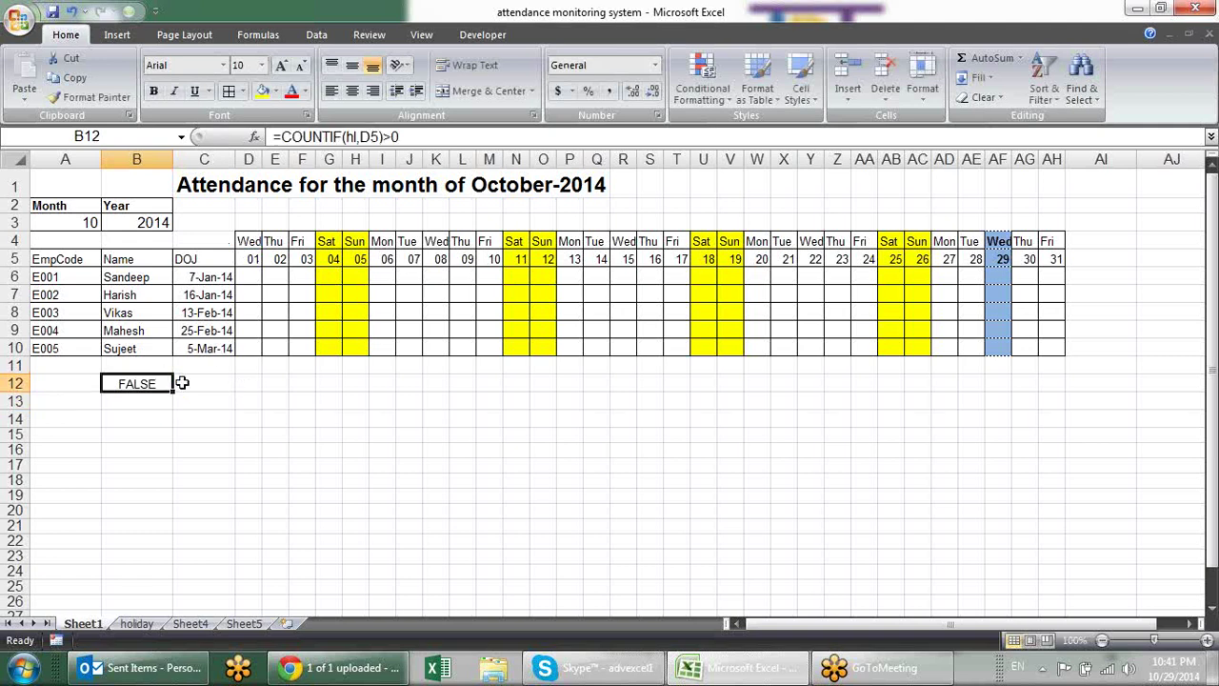
Lock the date row in B12's test formula to read =COUNTIF(hl,D$5)>0.
{"action": "key", "text": "F2"}
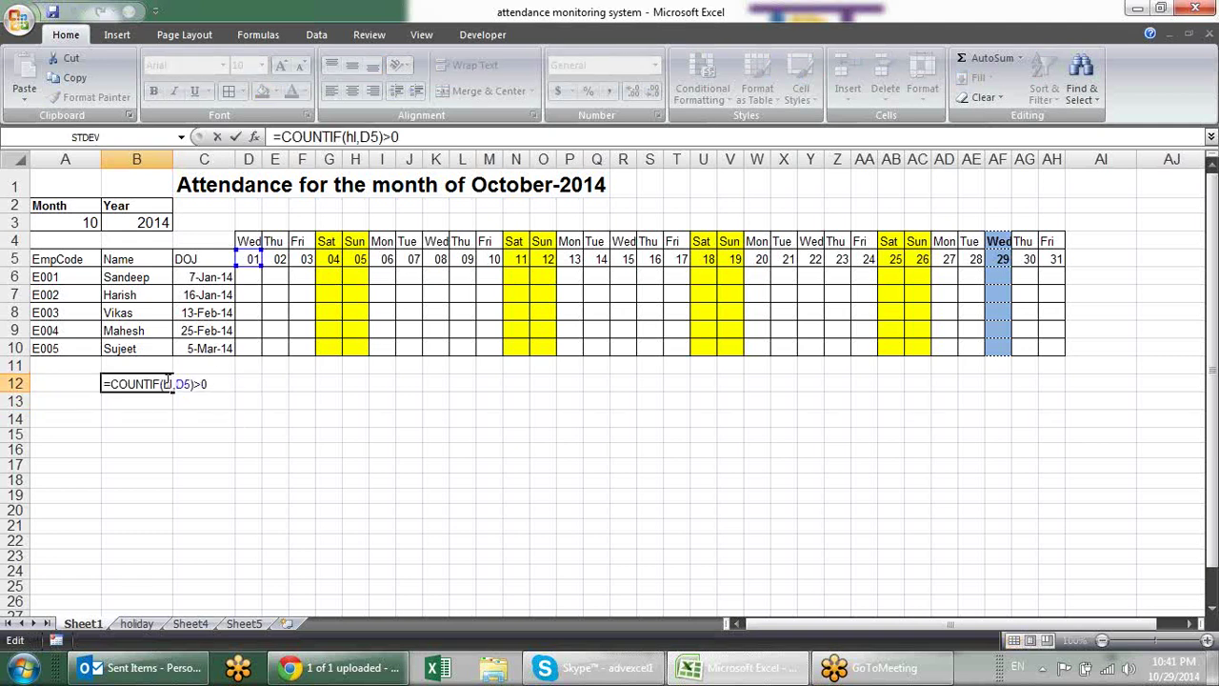
{"action": "left_click", "coordinate": [168, 384]}
{"action": "double_click", "coordinate": [167, 384]}
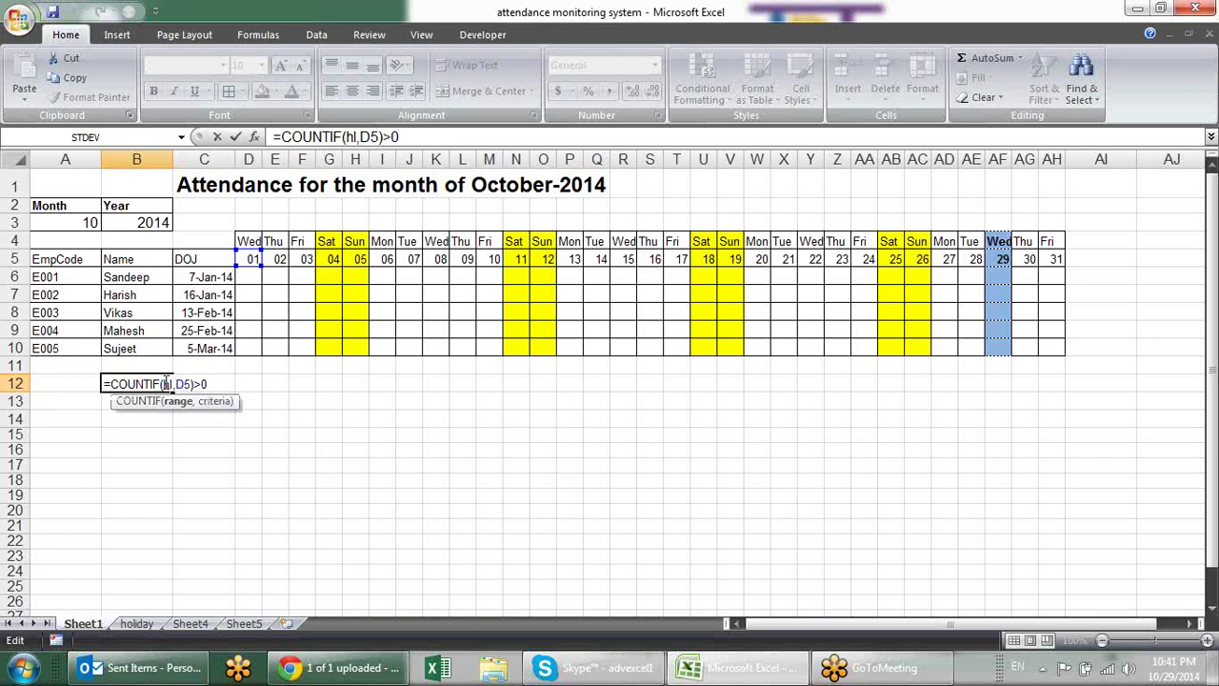
{"action": "double_click", "coordinate": [183, 383]}
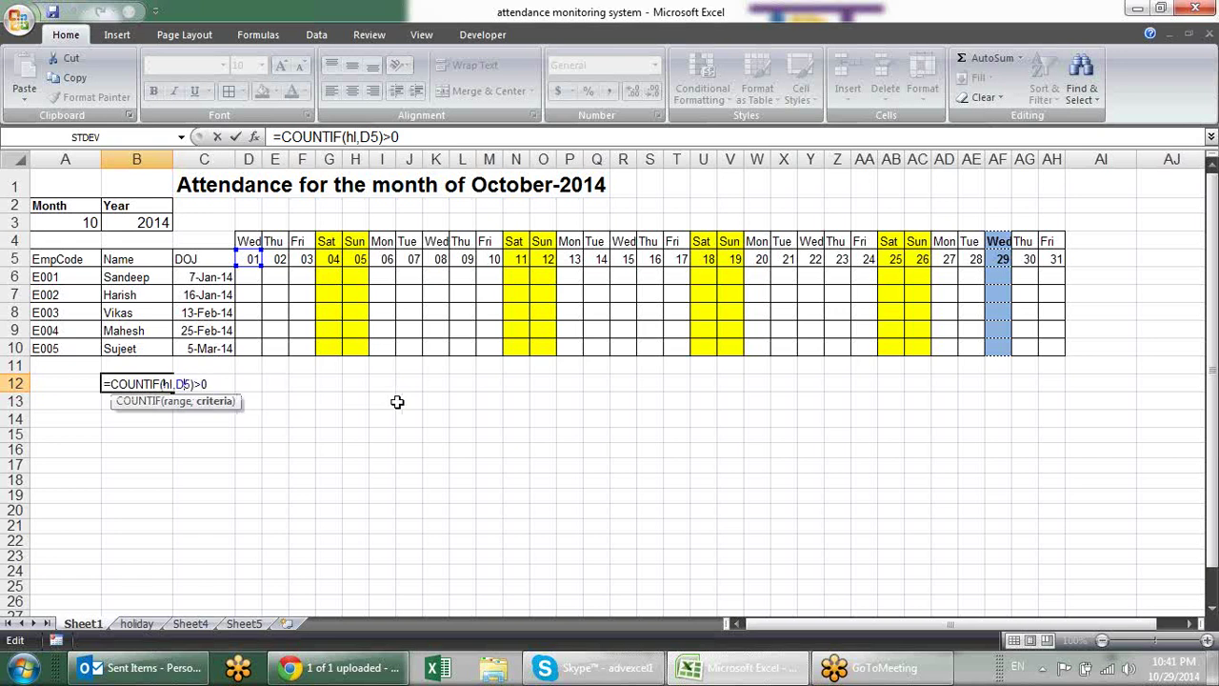
{"action": "key", "text": "F4"}
{"action": "key", "text": "F4"}
{"action": "key", "text": "Return"}
Select the full B12 formula text, cancel the edit, and move to D5.
{"action": "left_click", "coordinate": [152, 381]}
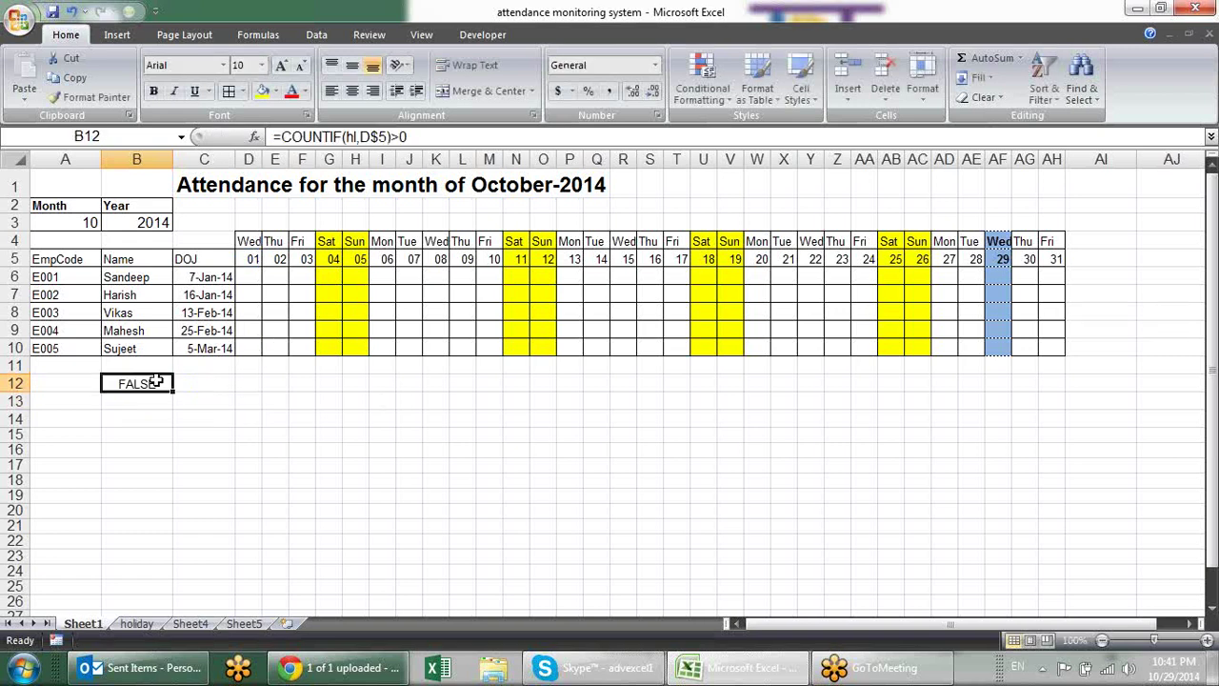
{"action": "left_click_drag", "start_coordinate": [419, 137], "coordinate": [272, 137]}
{"action": "key", "text": "ctrl+c"}
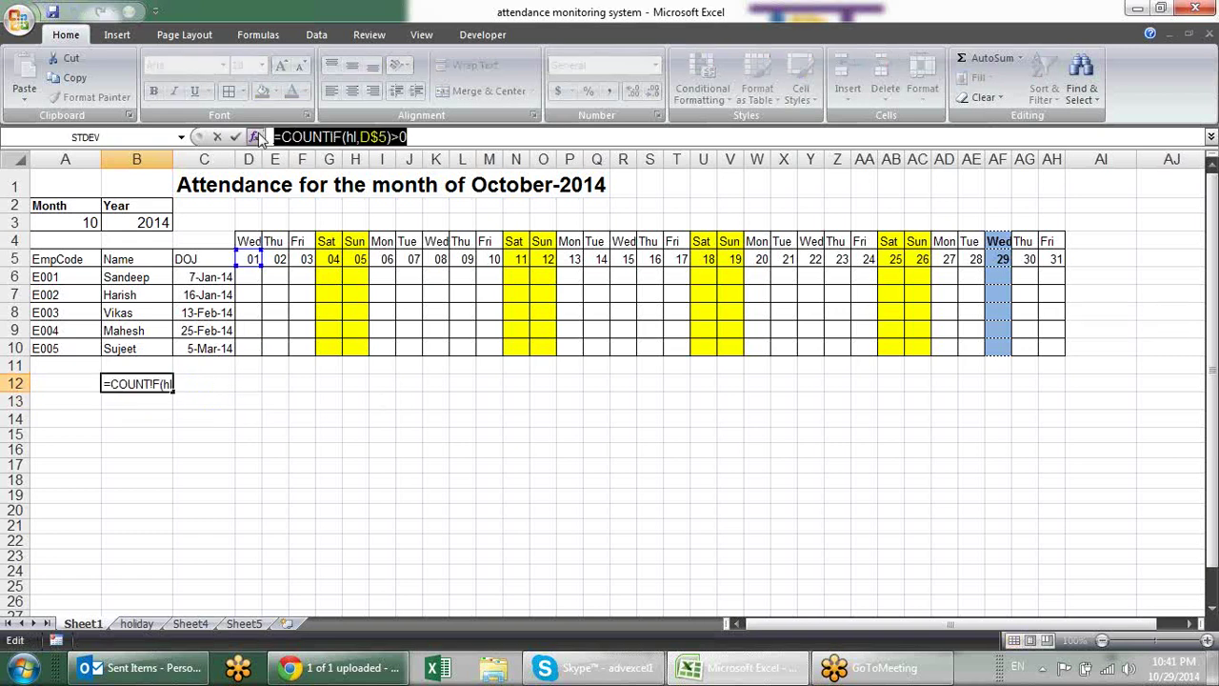
{"action": "key", "text": "Escape"}
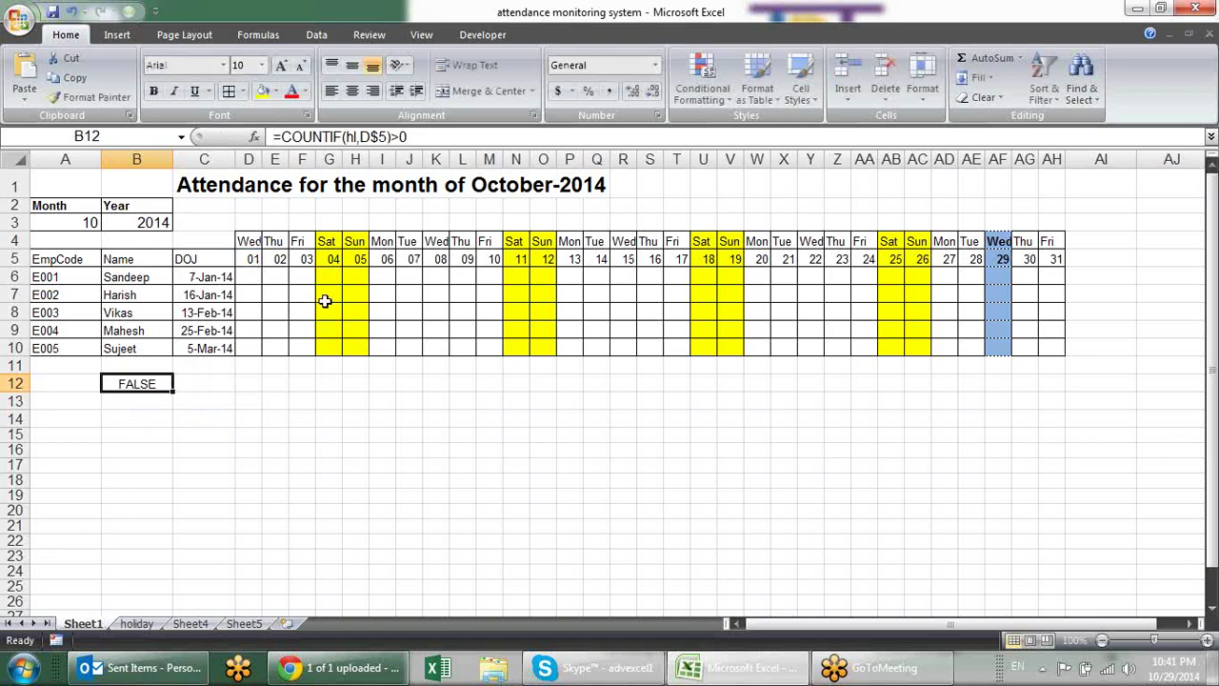
{"action": "left_click", "coordinate": [252, 259]}
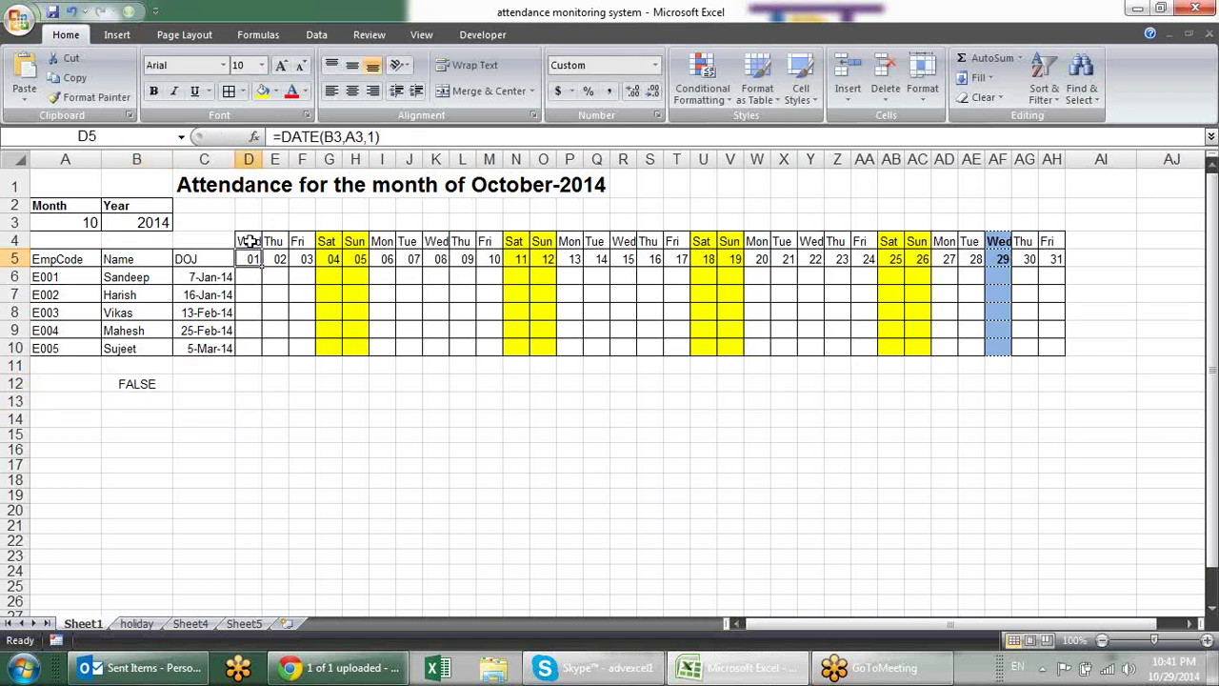
Start a formula-based conditional rule on D4 using =COUNTIF(hl,D$5)>0.
{"action": "left_click", "coordinate": [247, 240]}
{"action": "left_click", "coordinate": [705, 95]}
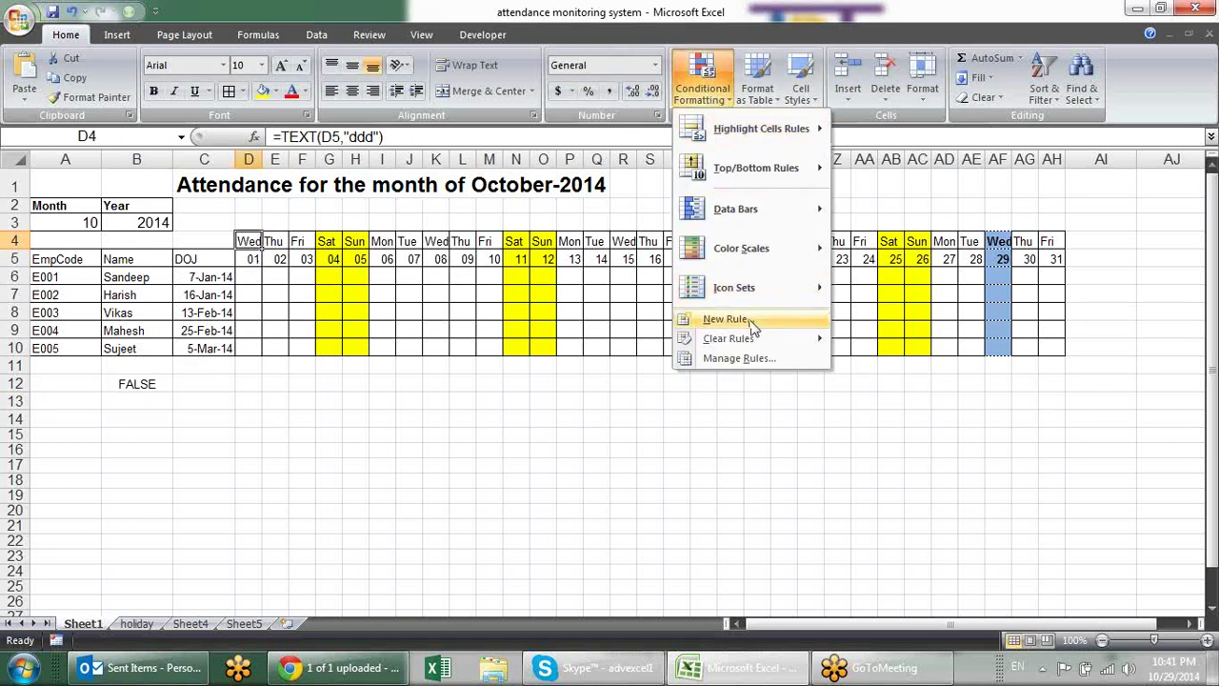
{"action": "left_click", "coordinate": [724, 318]}
{"action": "left_click", "coordinate": [587, 344]}
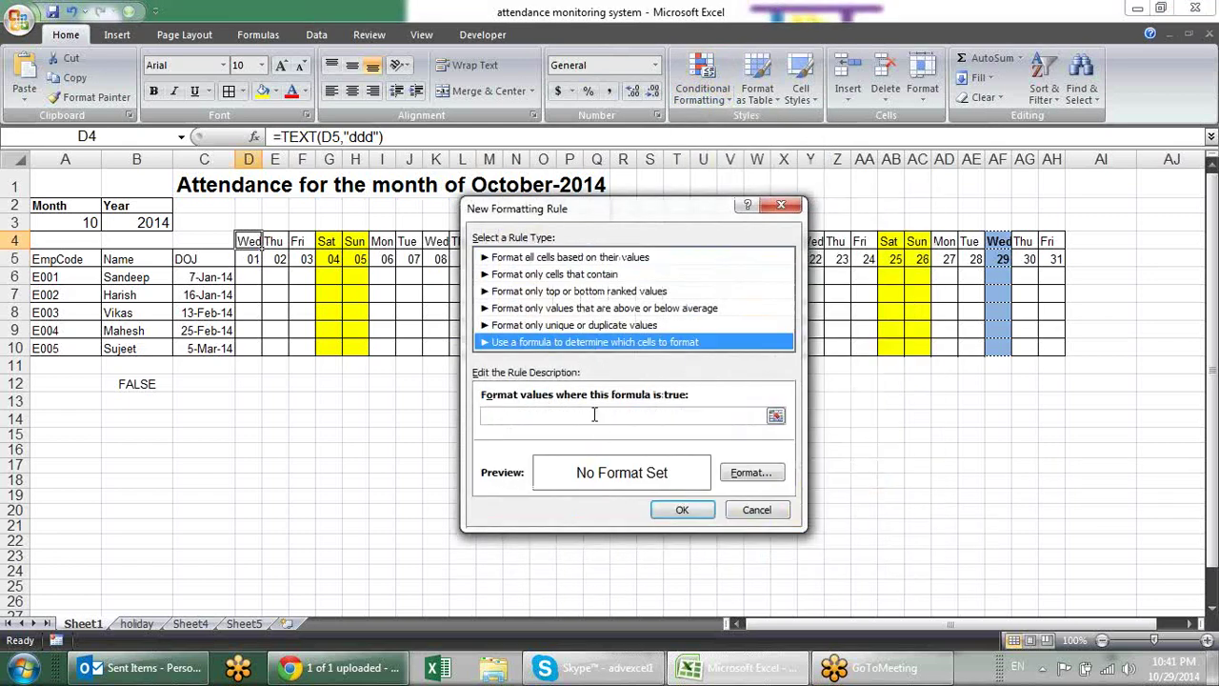
{"action": "left_click", "coordinate": [592, 416]}
{"action": "key", "text": "ctrl+v"}
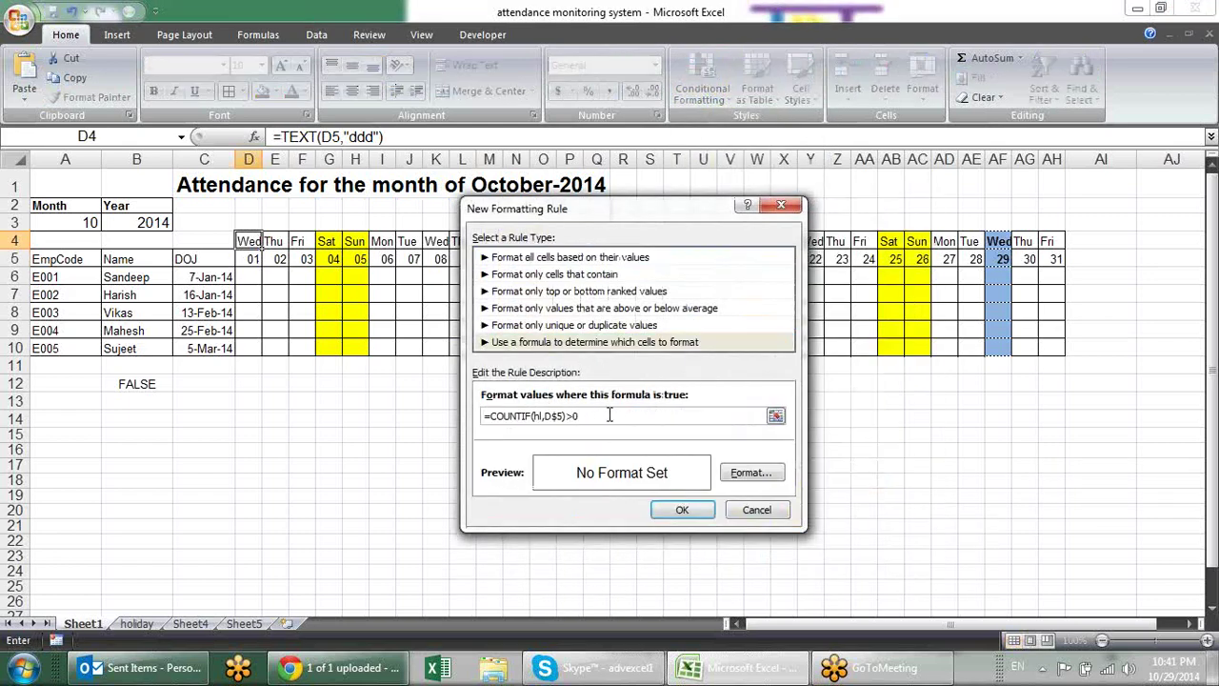
Give the holiday rule an orange fill, save it, and pick up D4's formatting.
{"action": "left_click", "coordinate": [747, 473]}
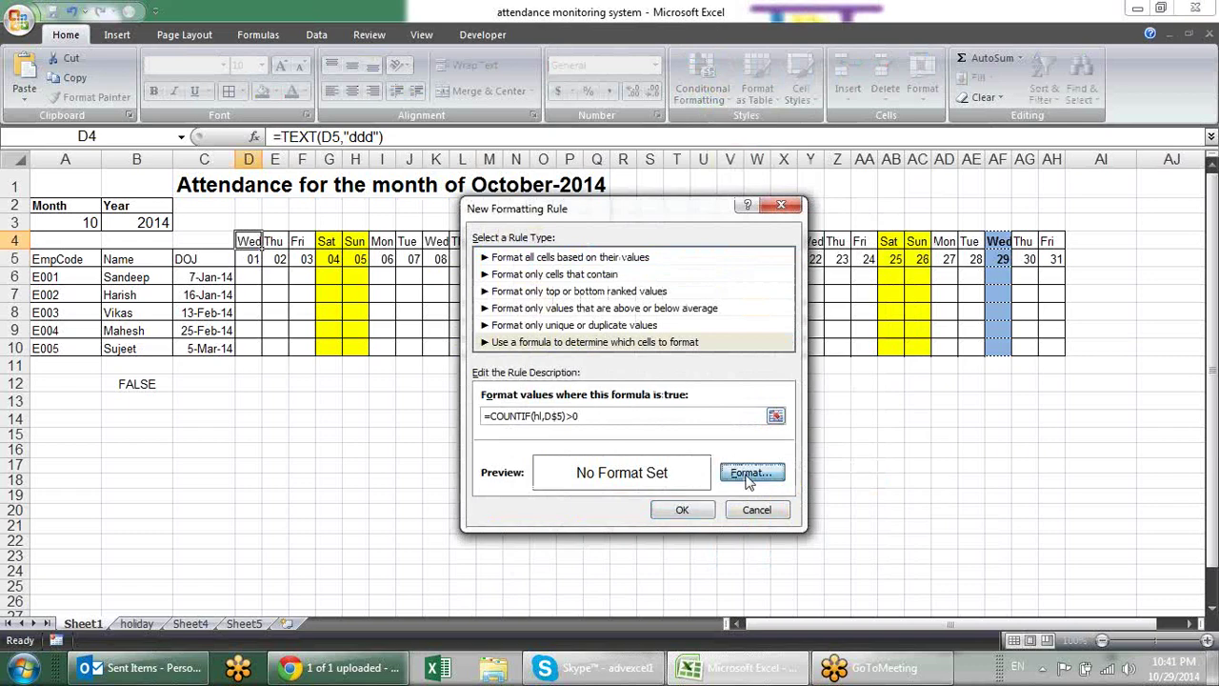
{"action": "left_click", "coordinate": [633, 196]}
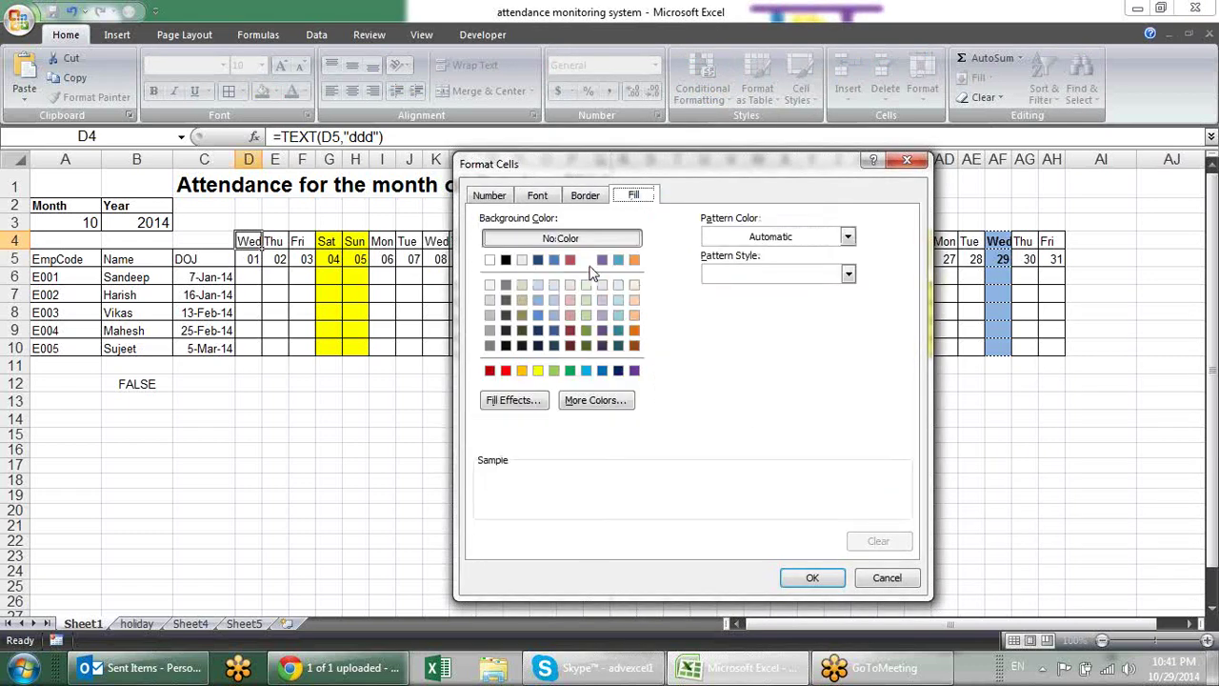
{"action": "left_click", "coordinate": [520, 370]}
{"action": "left_click", "coordinate": [807, 580]}
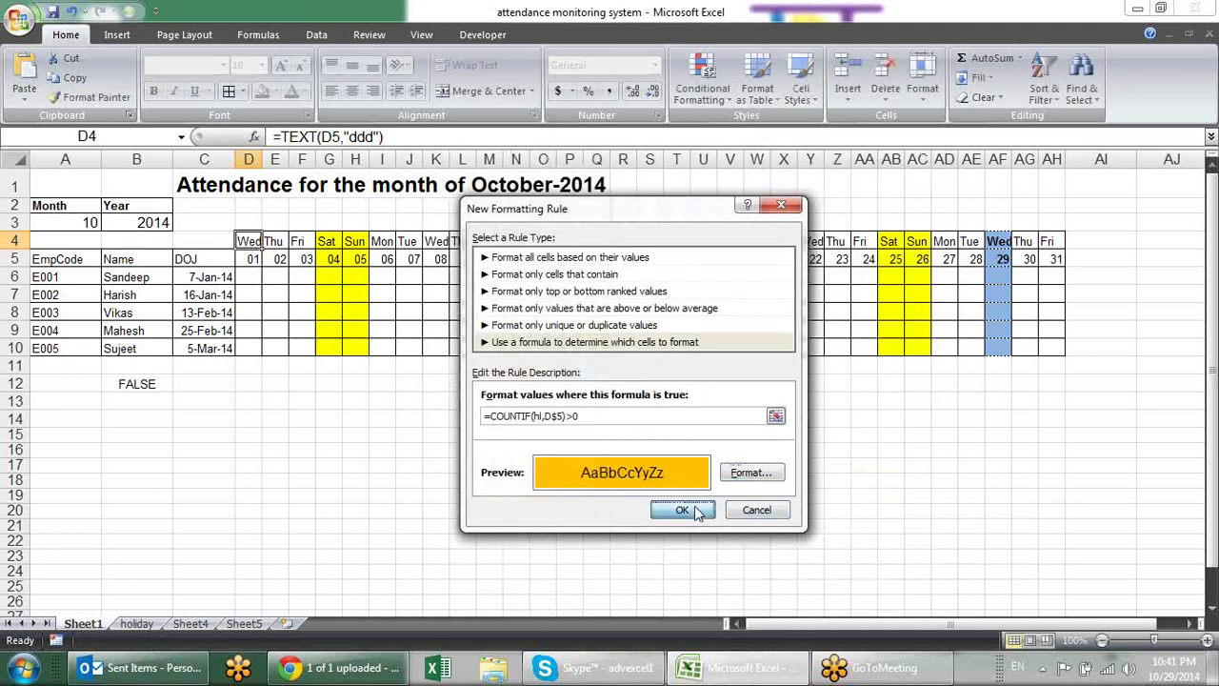
{"action": "left_click", "coordinate": [682, 510]}
{"action": "left_click", "coordinate": [91, 96]}
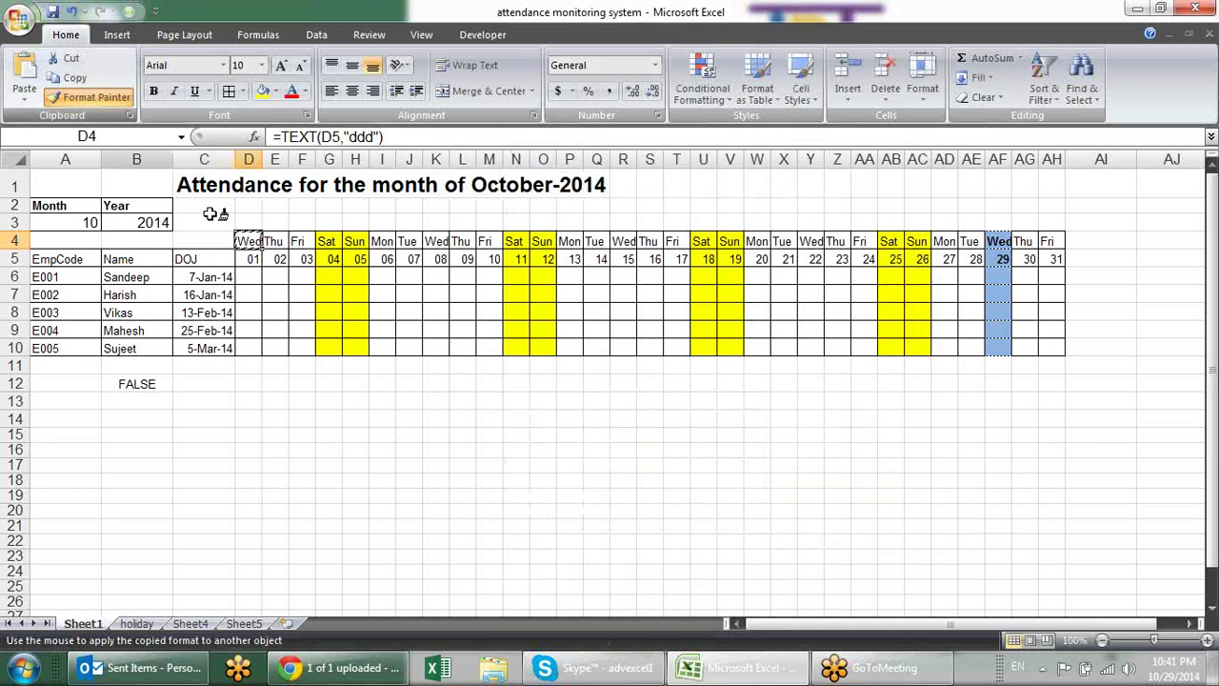
Paint D4's holiday rule across D4:AH10 and give the D5:AH5 dates a custom day format.
{"action": "mouse_move", "coordinate": [248, 241]}
{"action": "left_mouse_down"}
{"action": "mouse_move", "coordinate": [1011, 358]}
{"action": "mouse_move", "coordinate": [1055, 348]}
{"action": "left_mouse_up"}
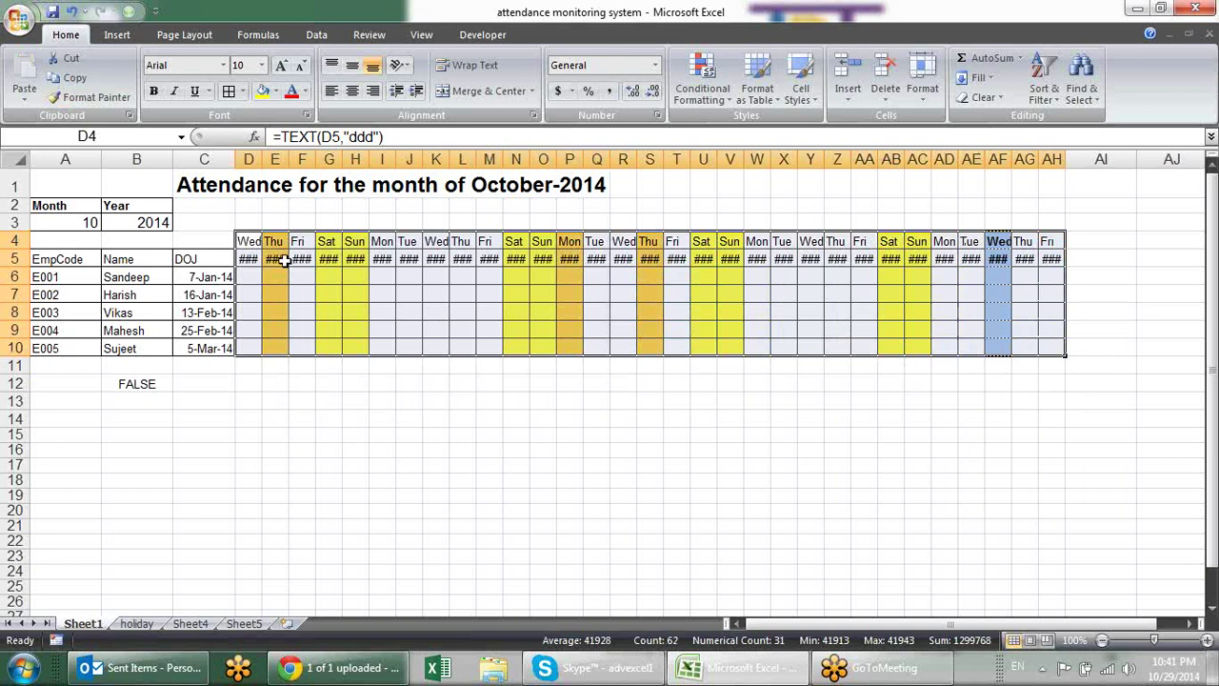
{"action": "left_click_drag", "start_coordinate": [243, 259], "coordinate": [1049, 260]}
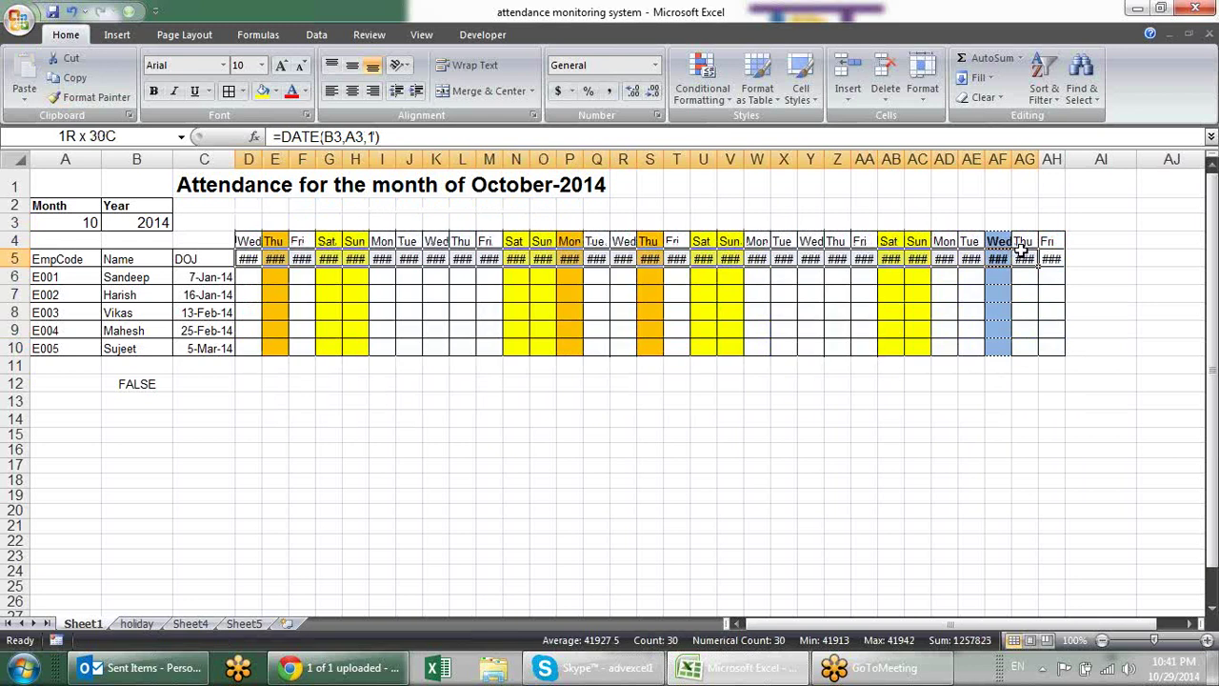
{"action": "key", "text": "ctrl+1"}
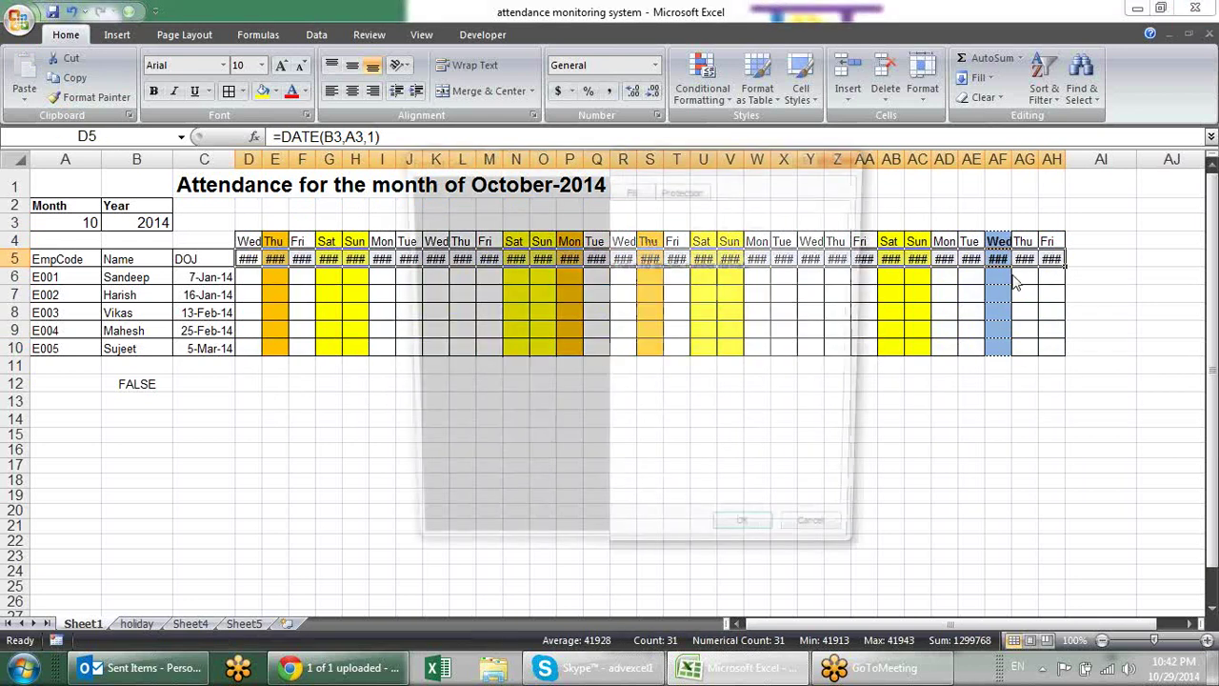
{"action": "left_click", "coordinate": [483, 345]}
{"action": "left_click", "coordinate": [484, 356]}
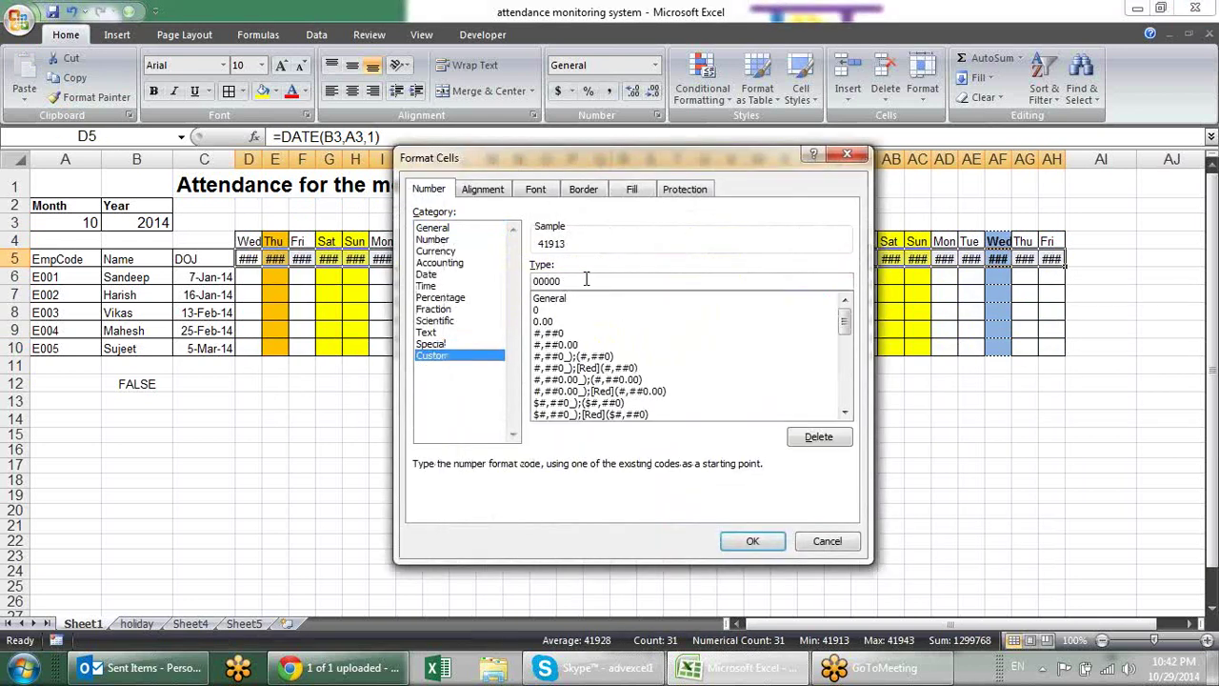
{"action": "type", "text": "ddd"}
{"action": "key", "text": "Return"}
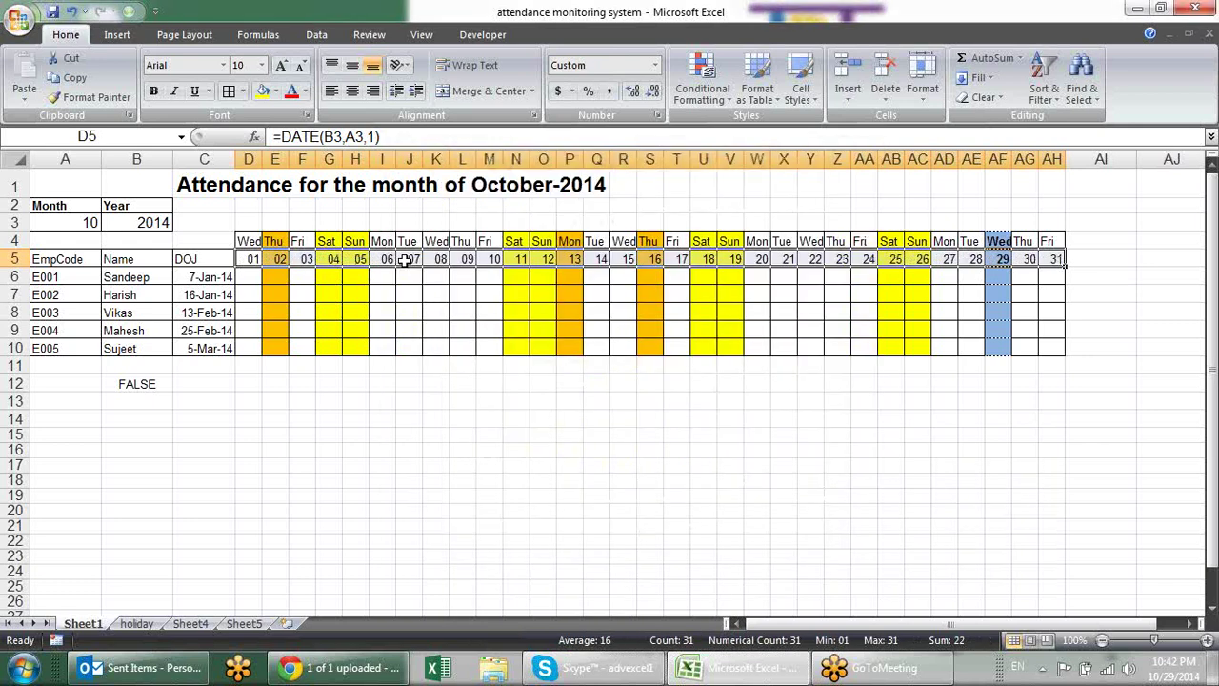
Check the 13 and 16 October holiday columns now shaded orange.
{"action": "left_click", "coordinate": [487, 383]}
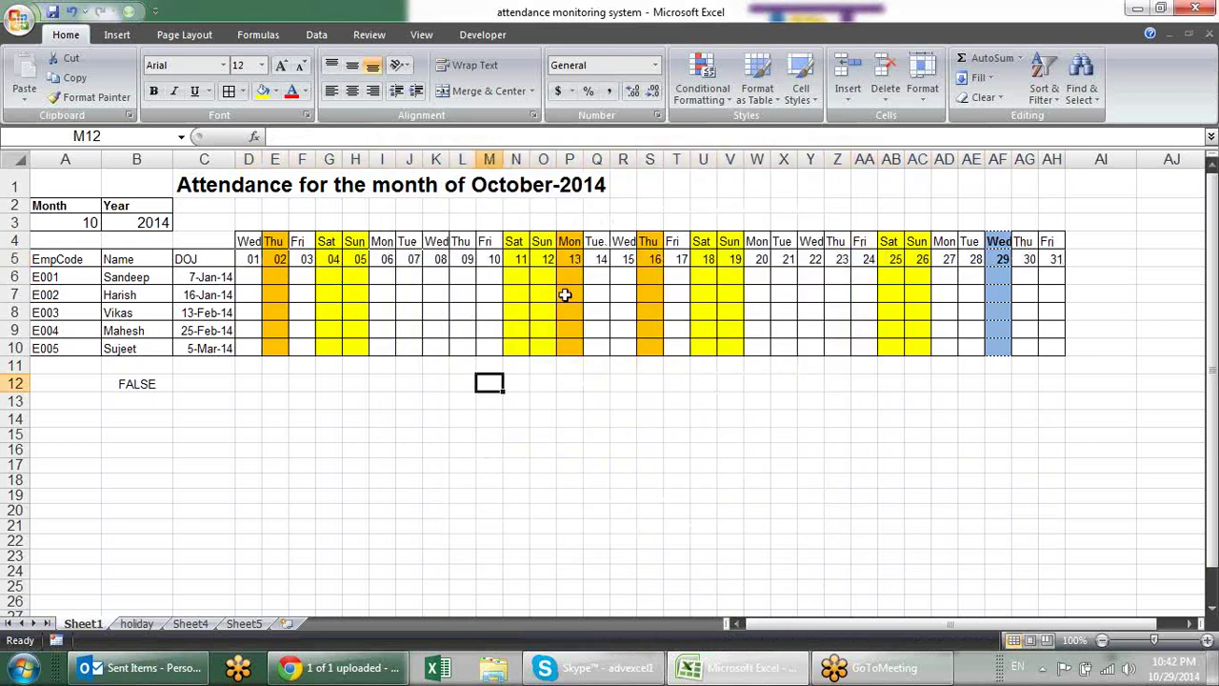
{"action": "left_click", "coordinate": [564, 295]}
{"action": "left_click", "coordinate": [655, 297]}
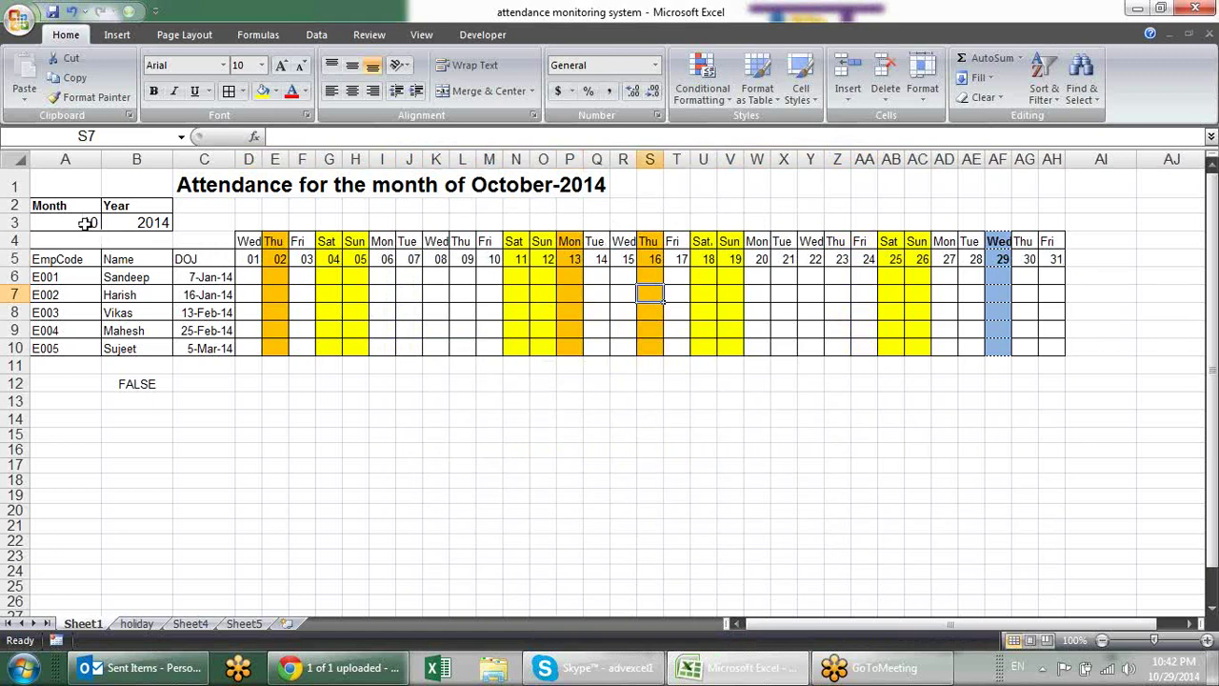
Check the 25-May-14 holiday date and its weekday on the holiday sheet.
{"action": "left_click", "coordinate": [138, 624]}
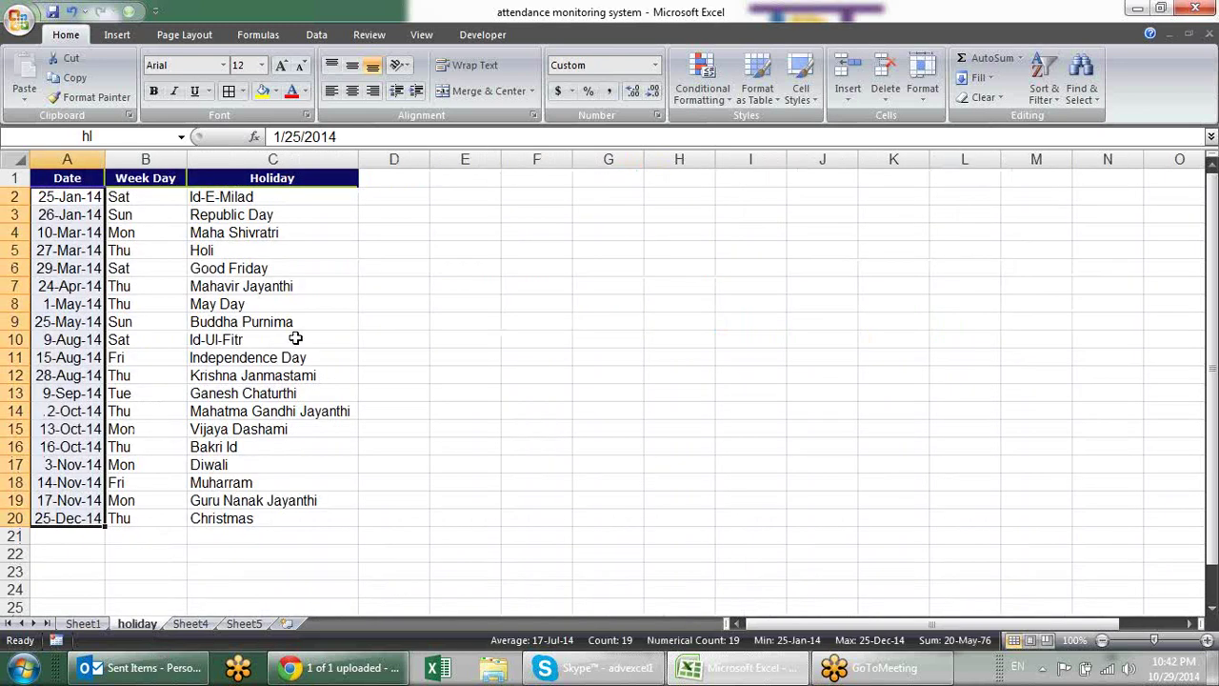
{"action": "left_click", "coordinate": [373, 334]}
{"action": "left_click", "coordinate": [91, 322]}
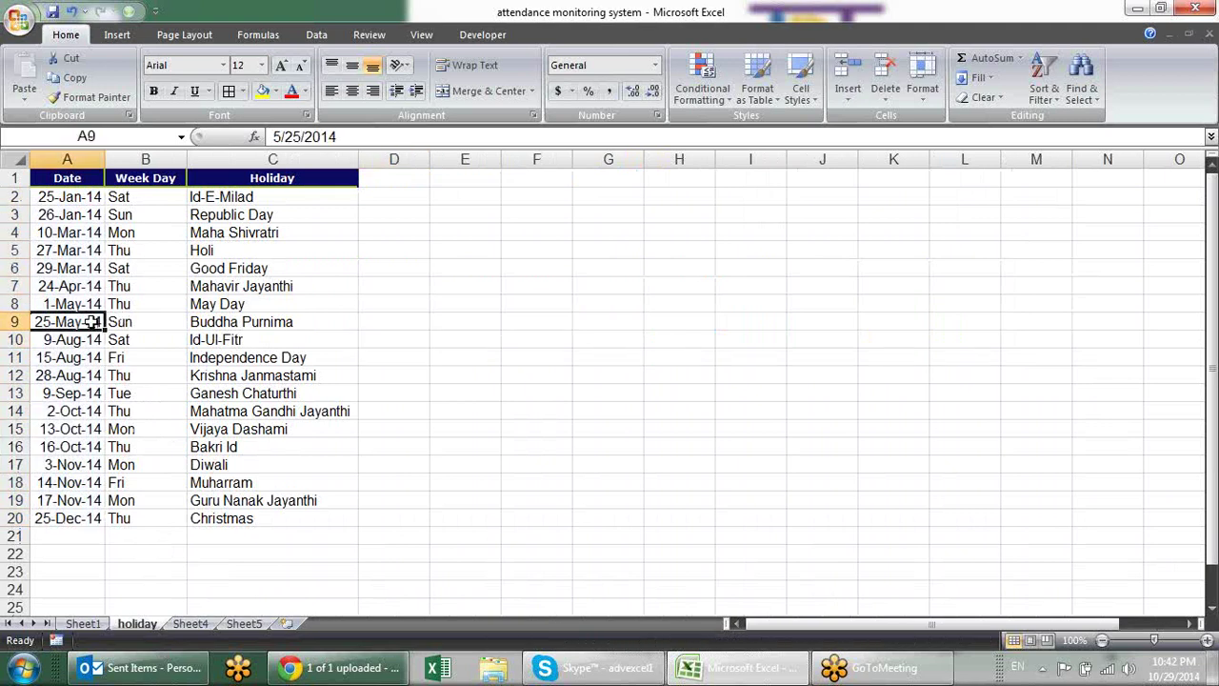
{"action": "left_click", "coordinate": [144, 327]}
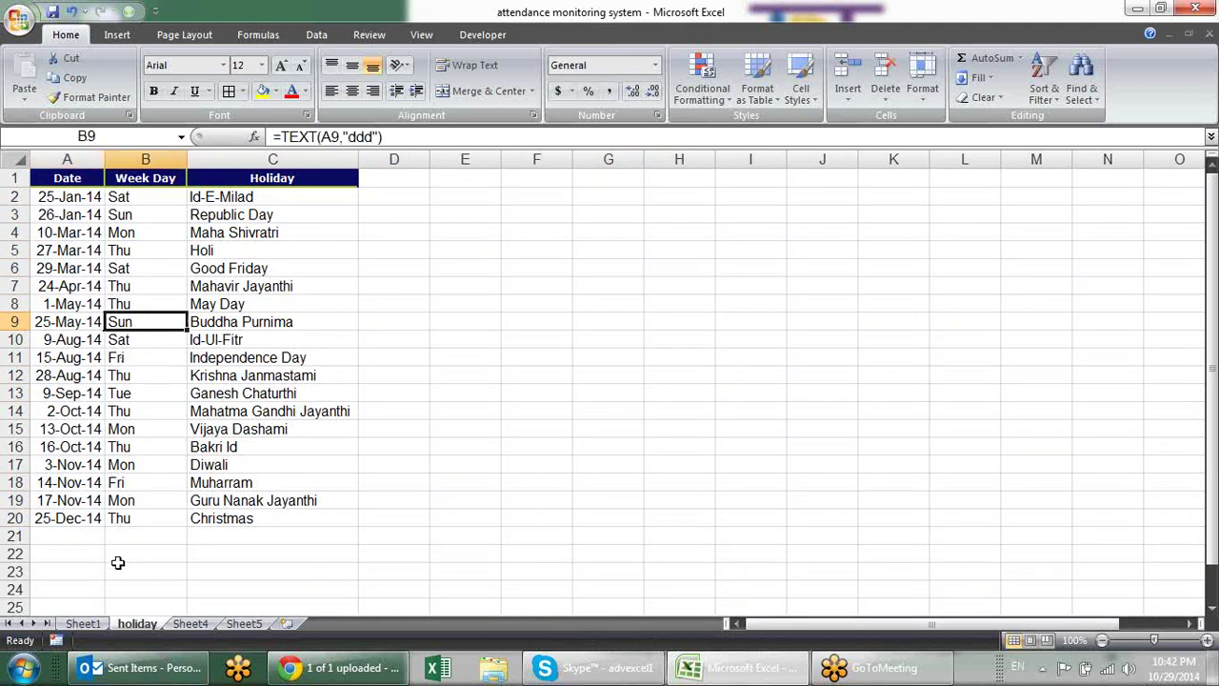
Switch Sheet1's calendar to month 5, May-2014.
{"action": "left_click", "coordinate": [83, 624]}
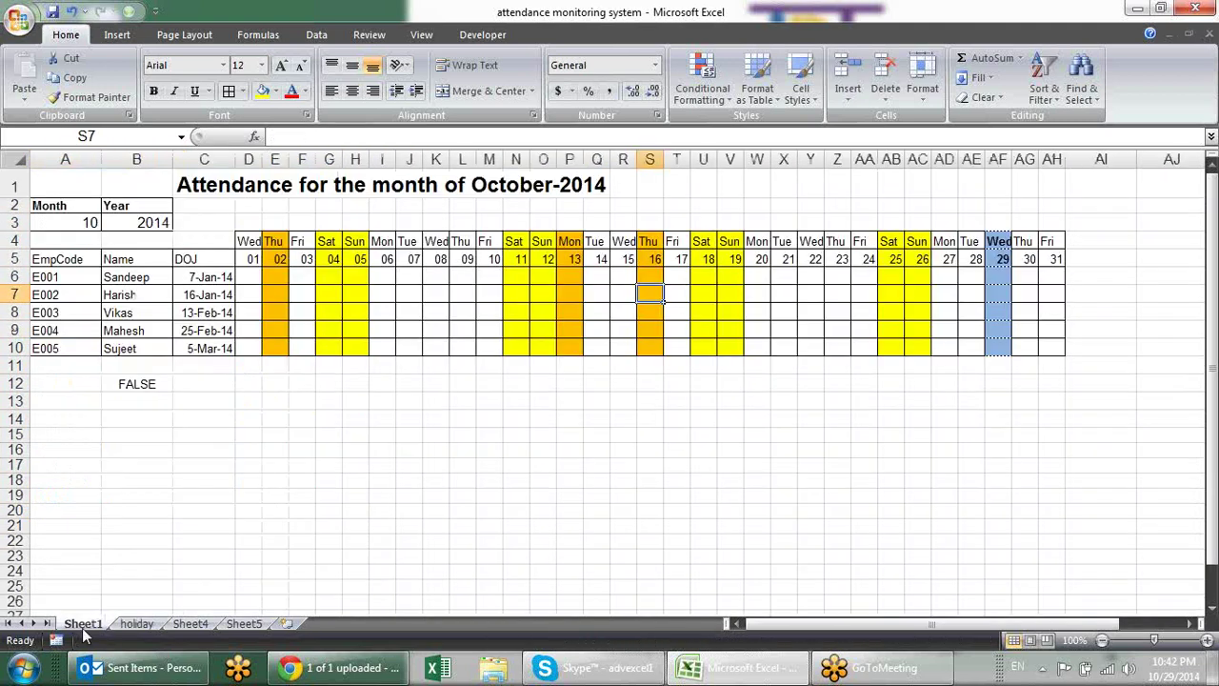
{"action": "left_click", "coordinate": [95, 221]}
{"action": "left_click", "coordinate": [110, 222]}
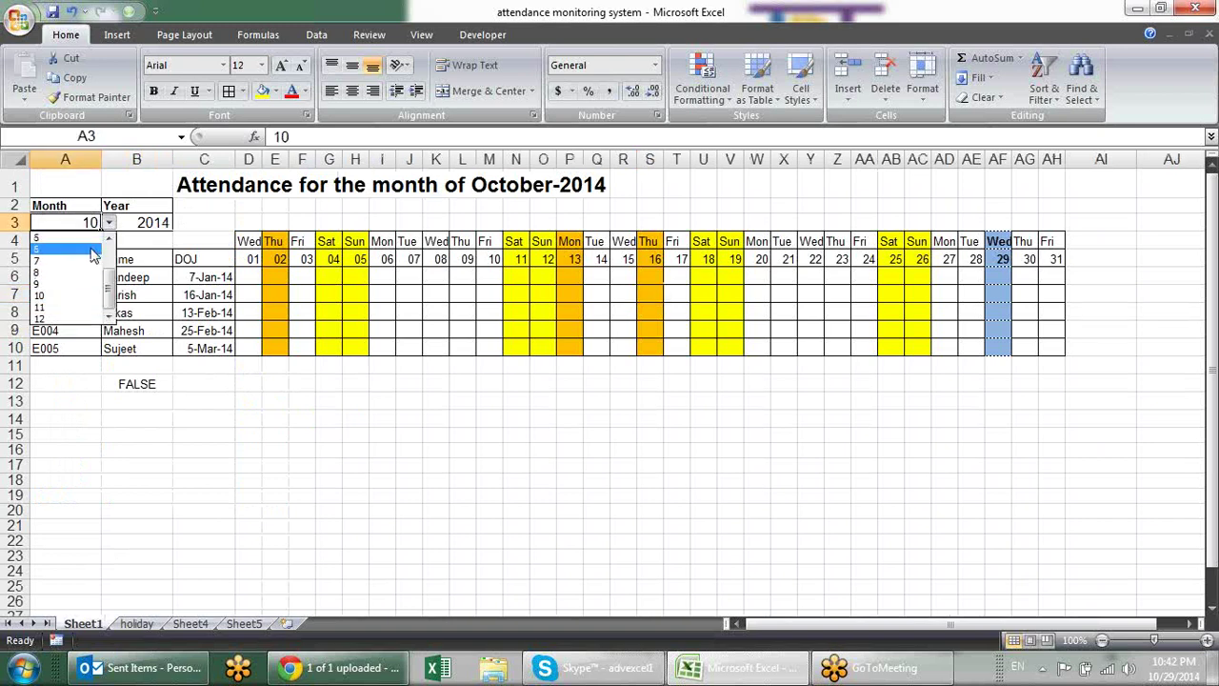
{"action": "left_click", "coordinate": [38, 237]}
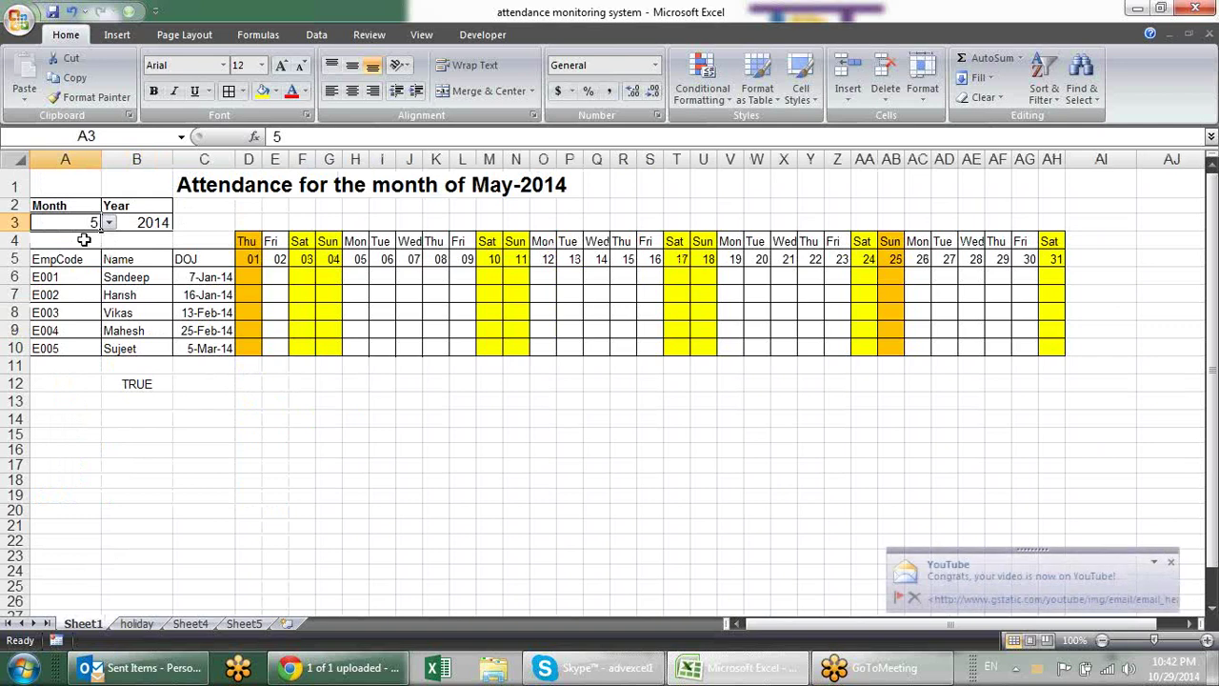
Inspect the orange 25 May holiday column AB, including E004's cell.
{"action": "left_click", "coordinate": [882, 259]}
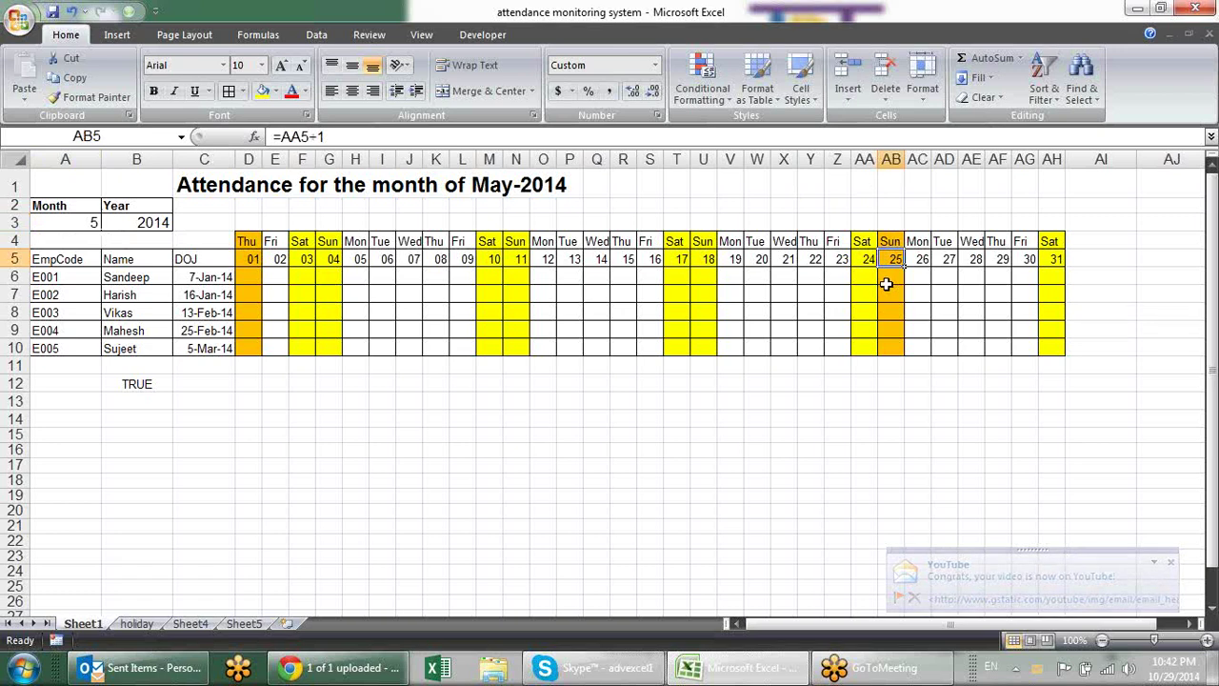
{"action": "left_click", "coordinate": [886, 278]}
{"action": "left_click", "coordinate": [893, 328]}
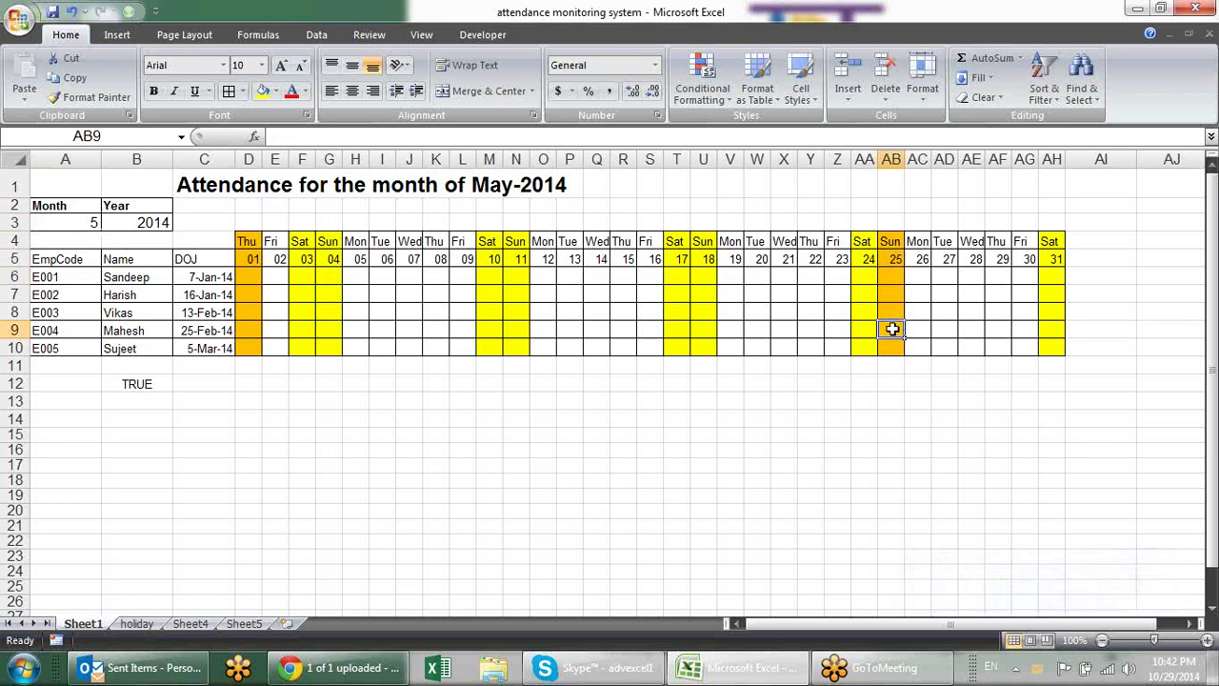
{"action": "left_click_drag", "start_coordinate": [884, 240], "coordinate": [891, 343]}
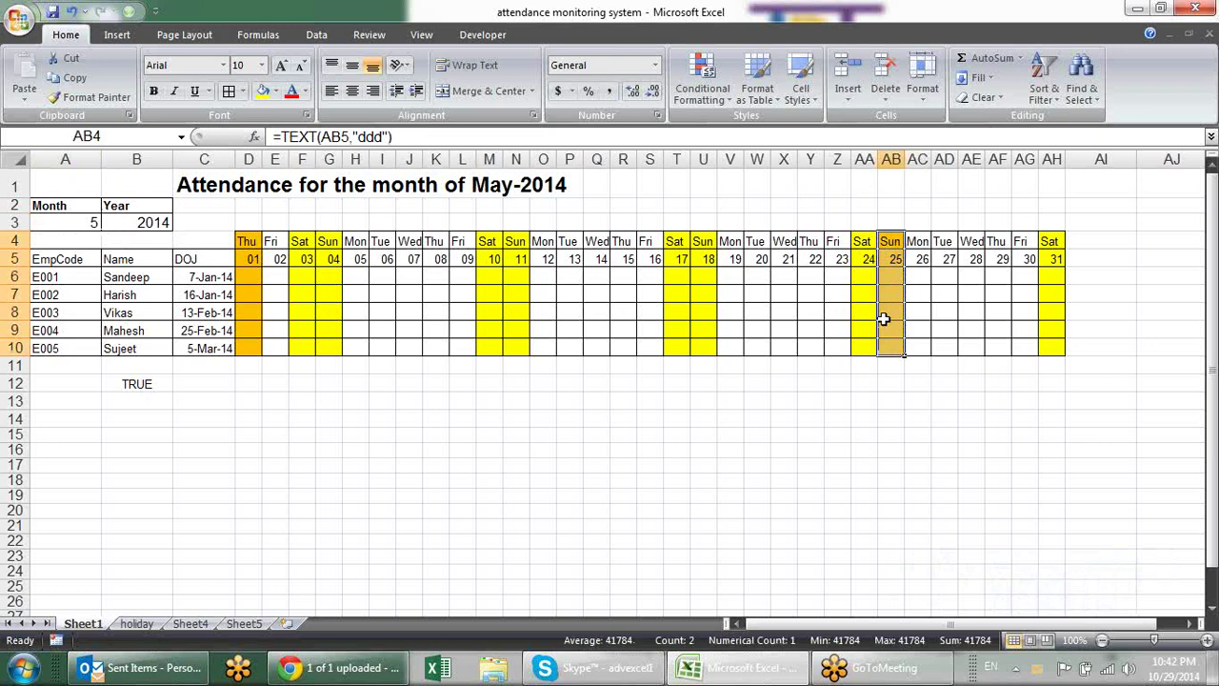
{"action": "left_click", "coordinate": [570, 278]}
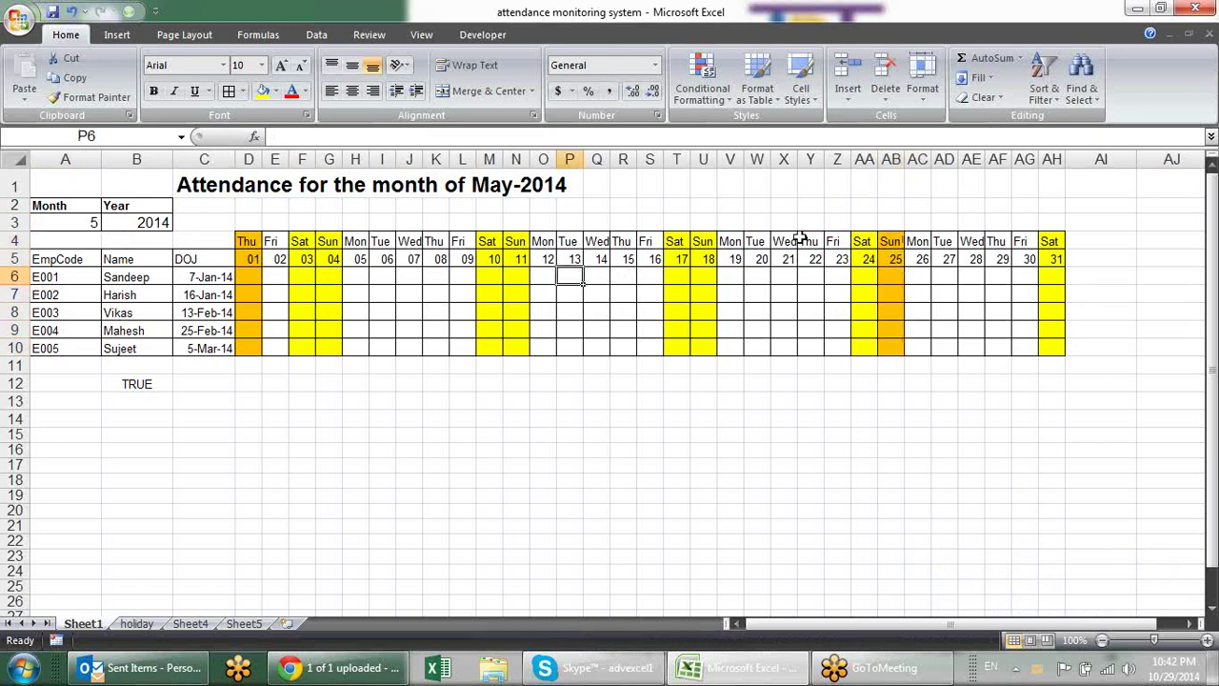
{"action": "left_click", "coordinate": [729, 101]}
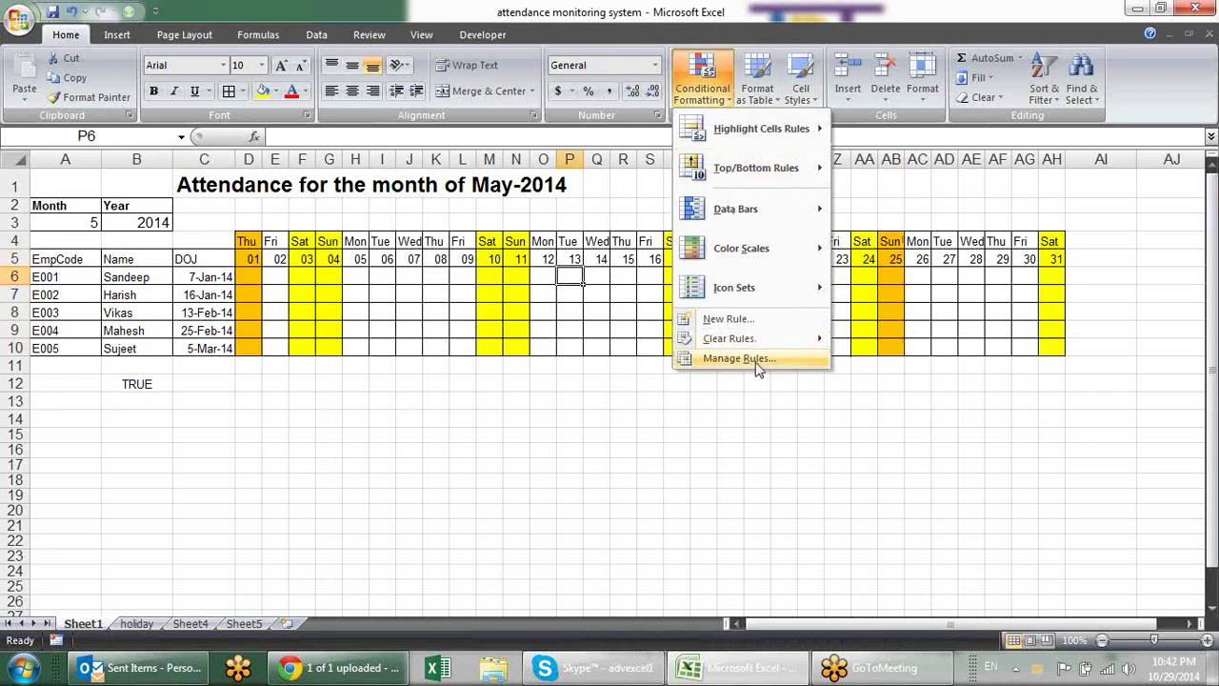
{"action": "left_click", "coordinate": [740, 358]}
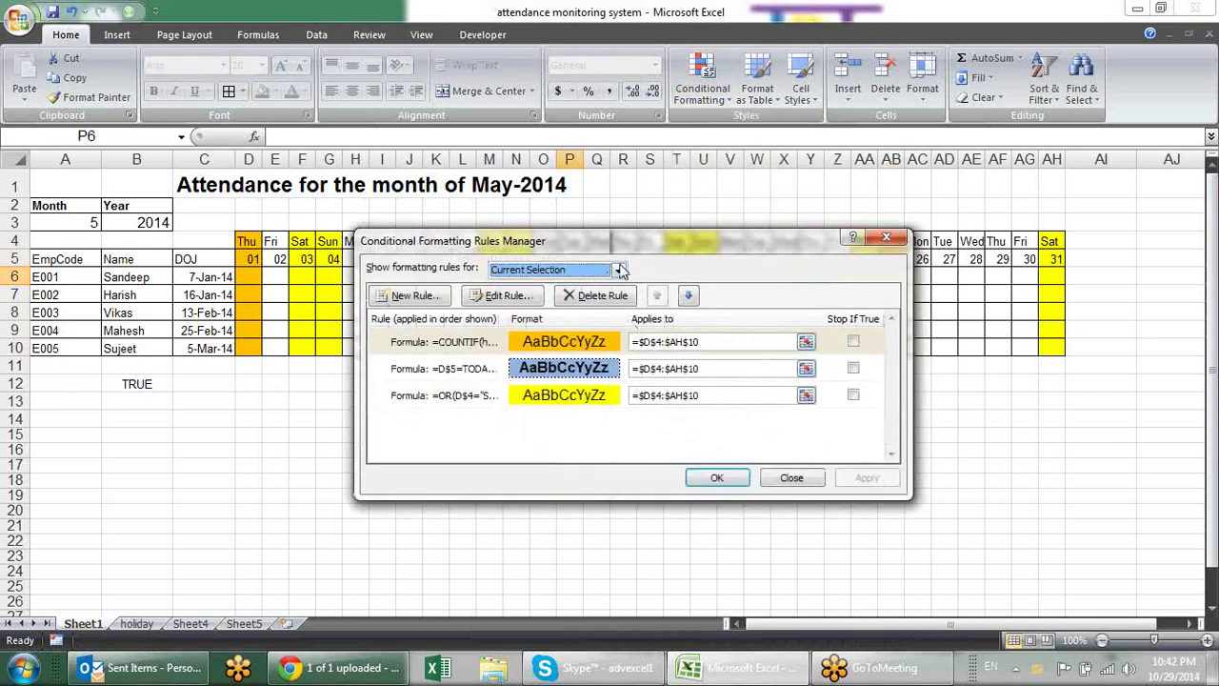
{"action": "left_click", "coordinate": [618, 269]}
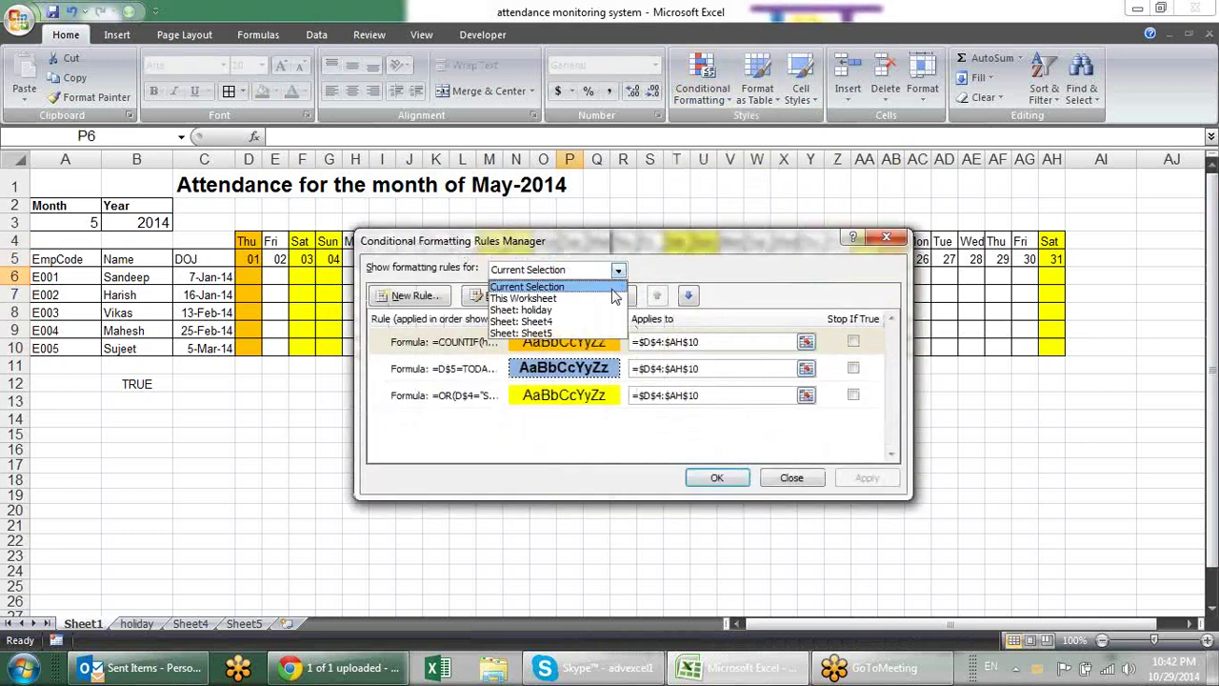
{"action": "left_click", "coordinate": [617, 298]}
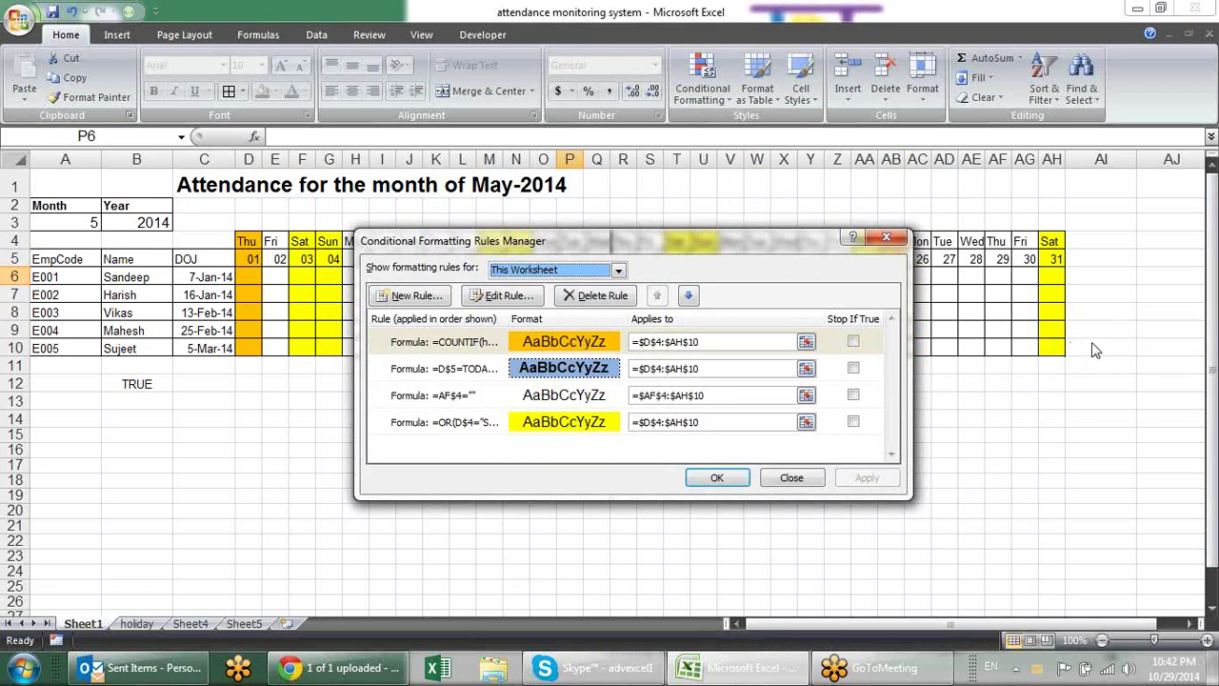
{"action": "left_click", "coordinate": [540, 342]}
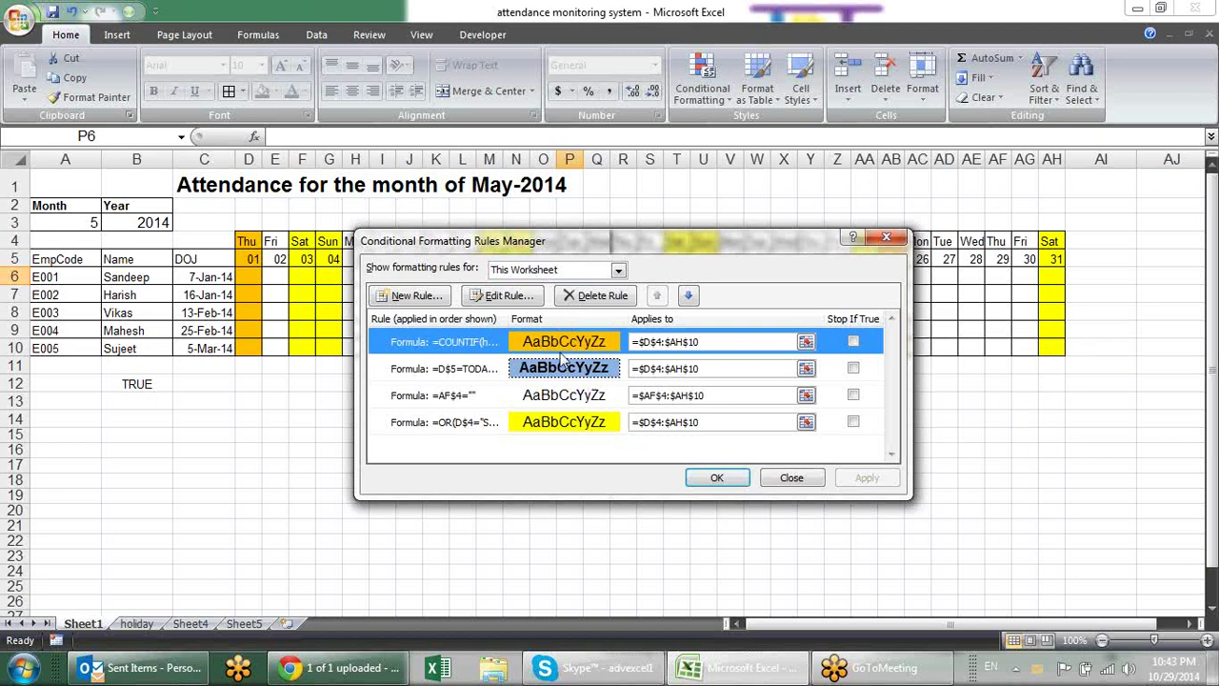
{"action": "left_click", "coordinate": [485, 422]}
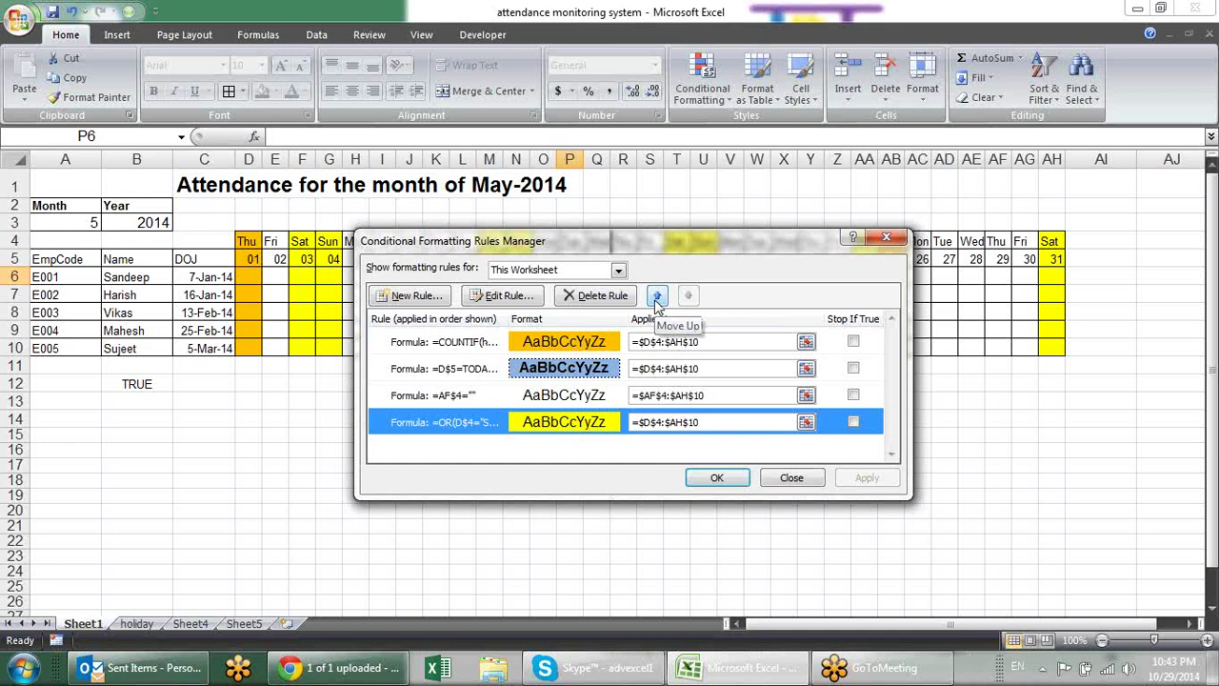
{"action": "left_click", "coordinate": [490, 343]}
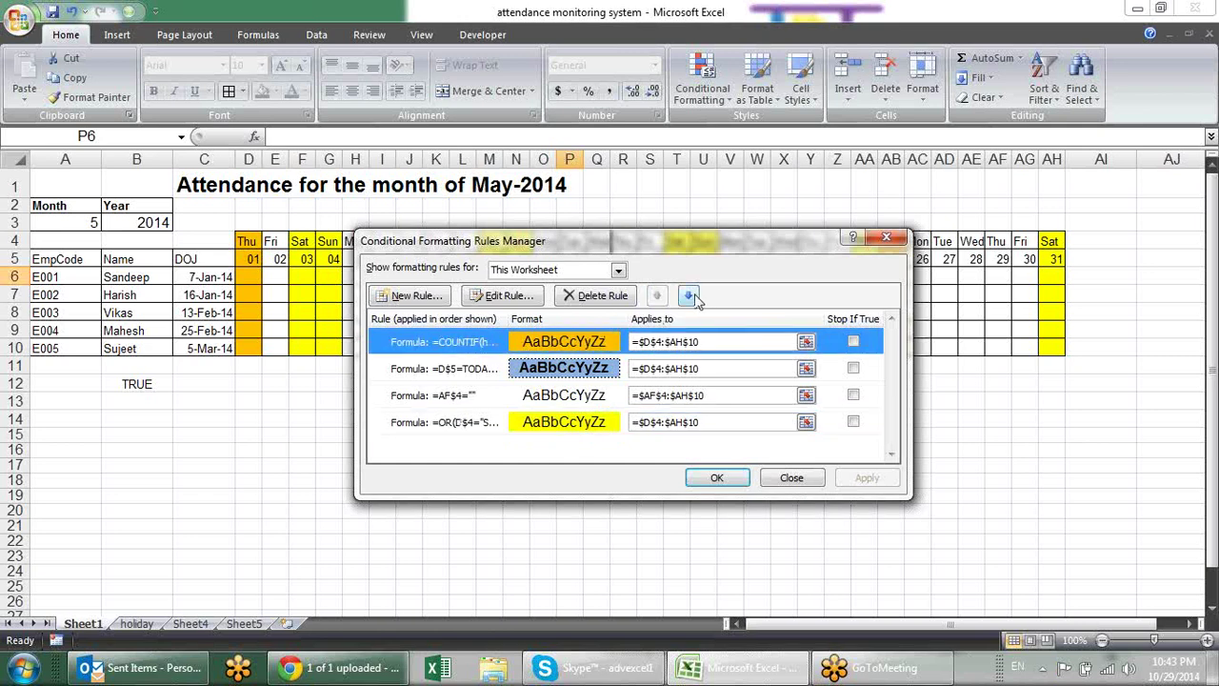
{"action": "left_click", "coordinate": [557, 377]}
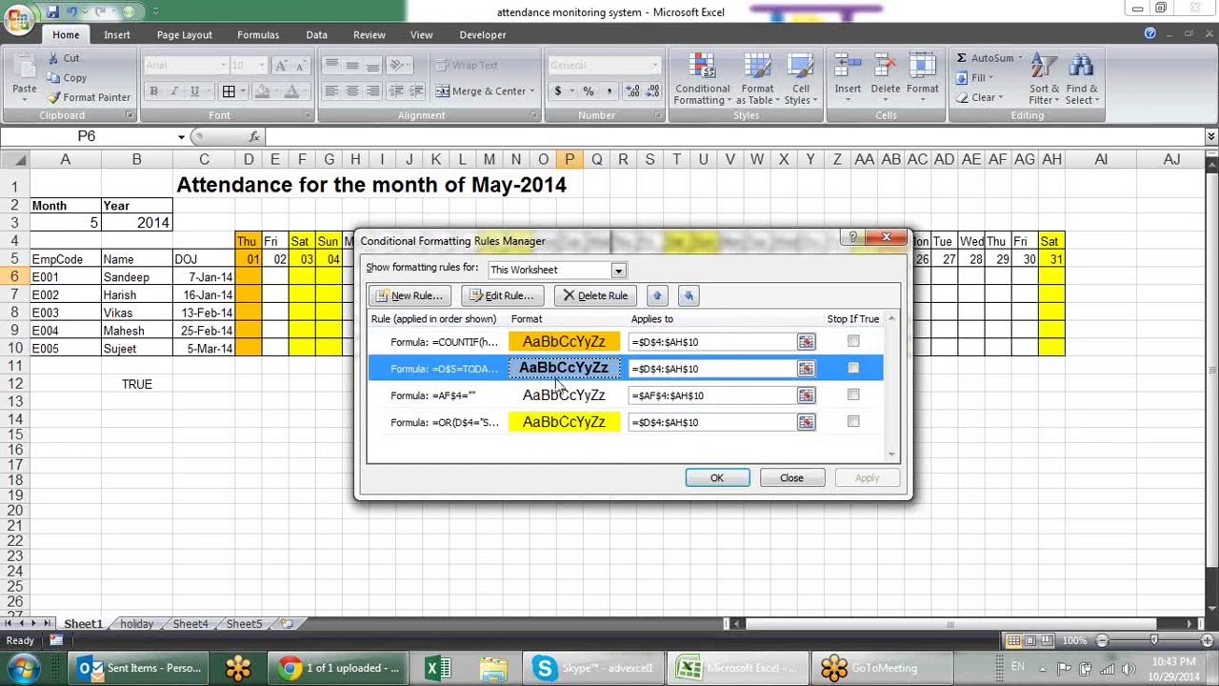
{"action": "left_click", "coordinate": [502, 427]}
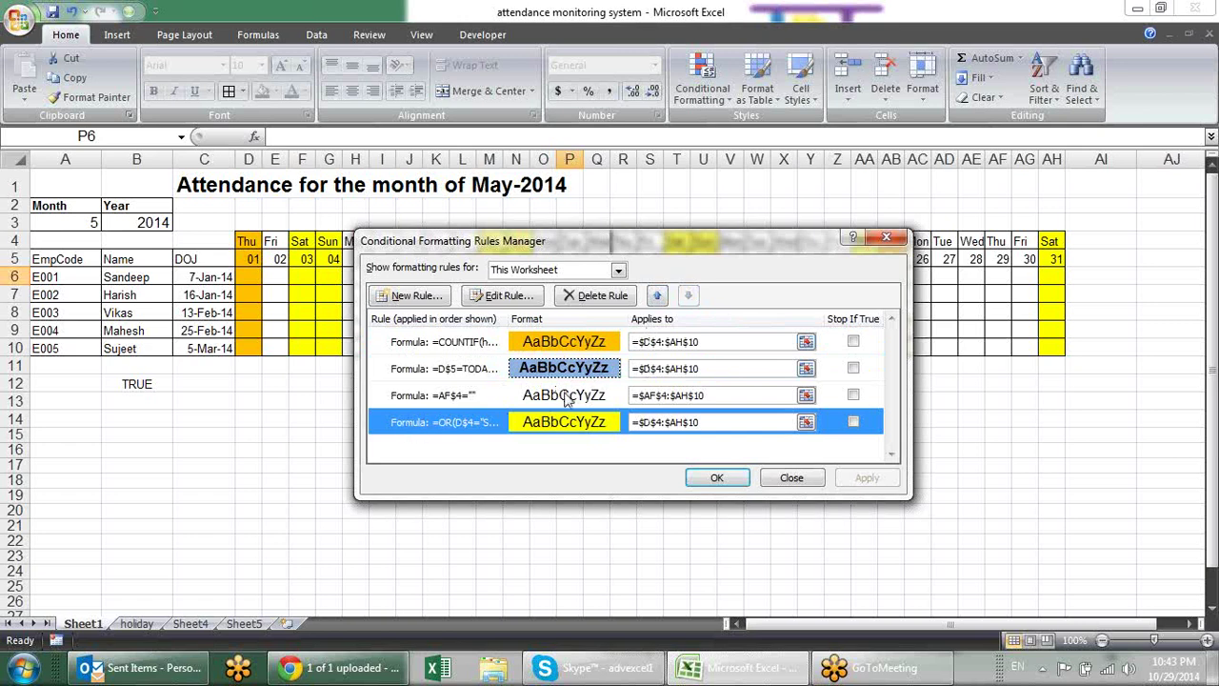
Move the weekend OR rule to the top of the conditional formatting order.
{"action": "left_click", "coordinate": [655, 296]}
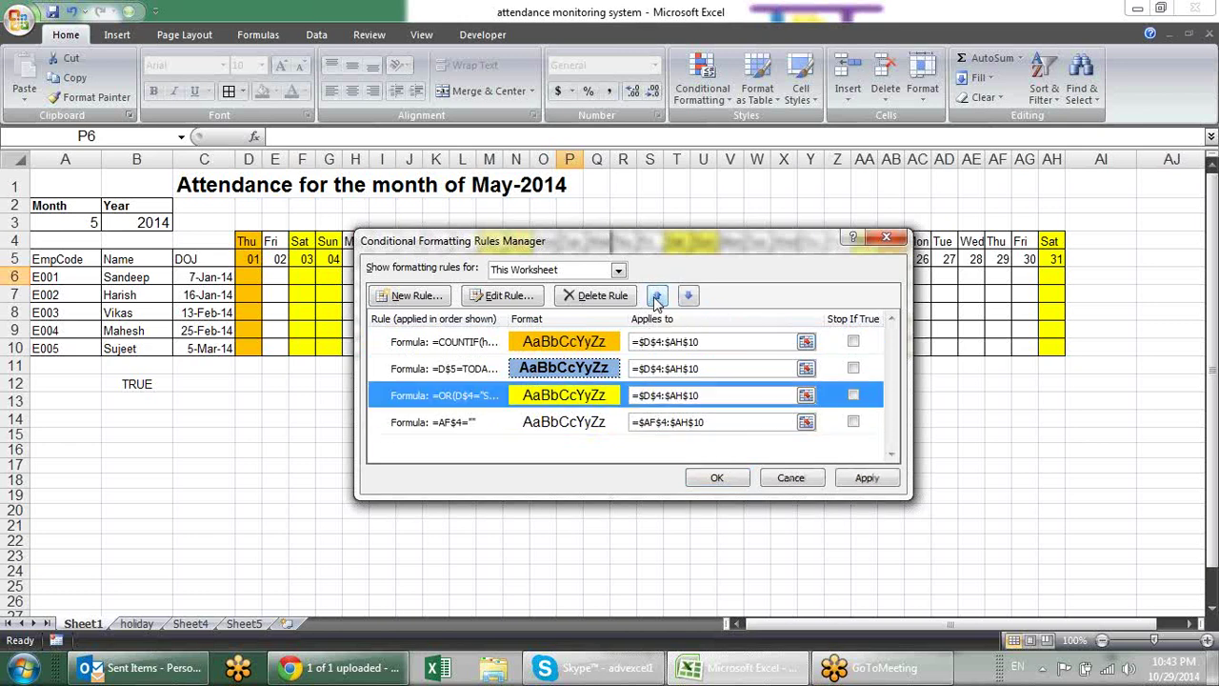
{"action": "left_click", "coordinate": [655, 296]}
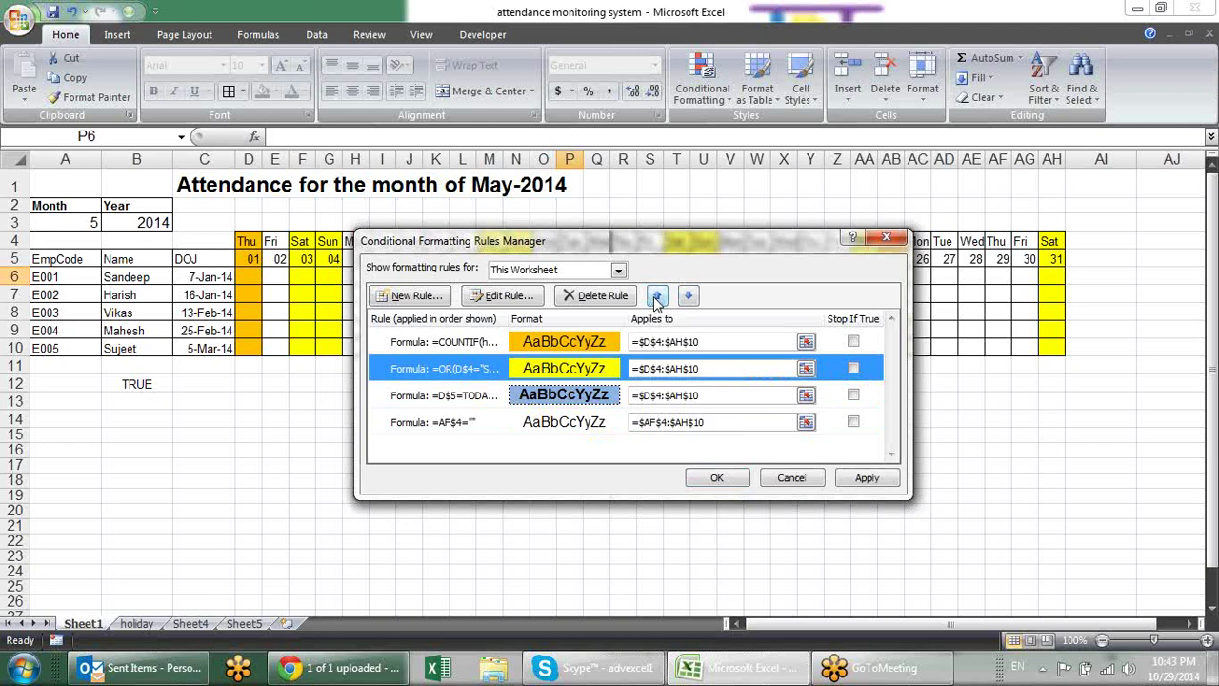
{"action": "left_click", "coordinate": [655, 296]}
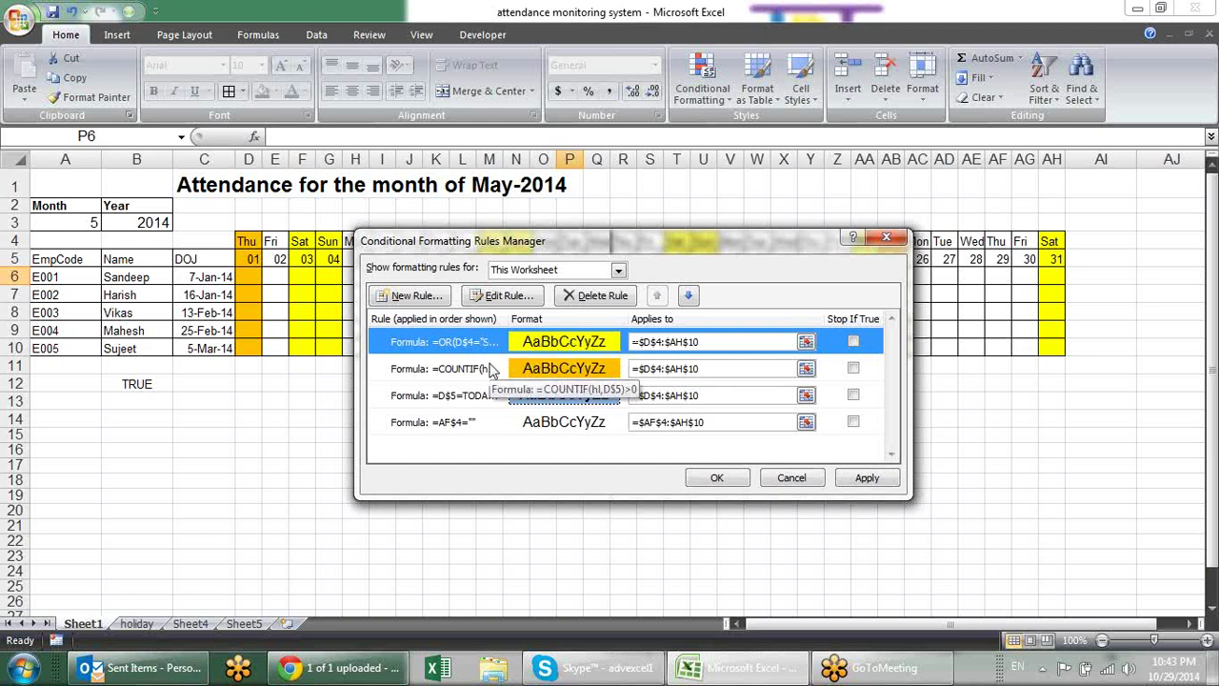
Review the OR, COUNTIF holiday and TODAY-based rules, then apply and close the manager.
{"action": "left_click", "coordinate": [550, 371]}
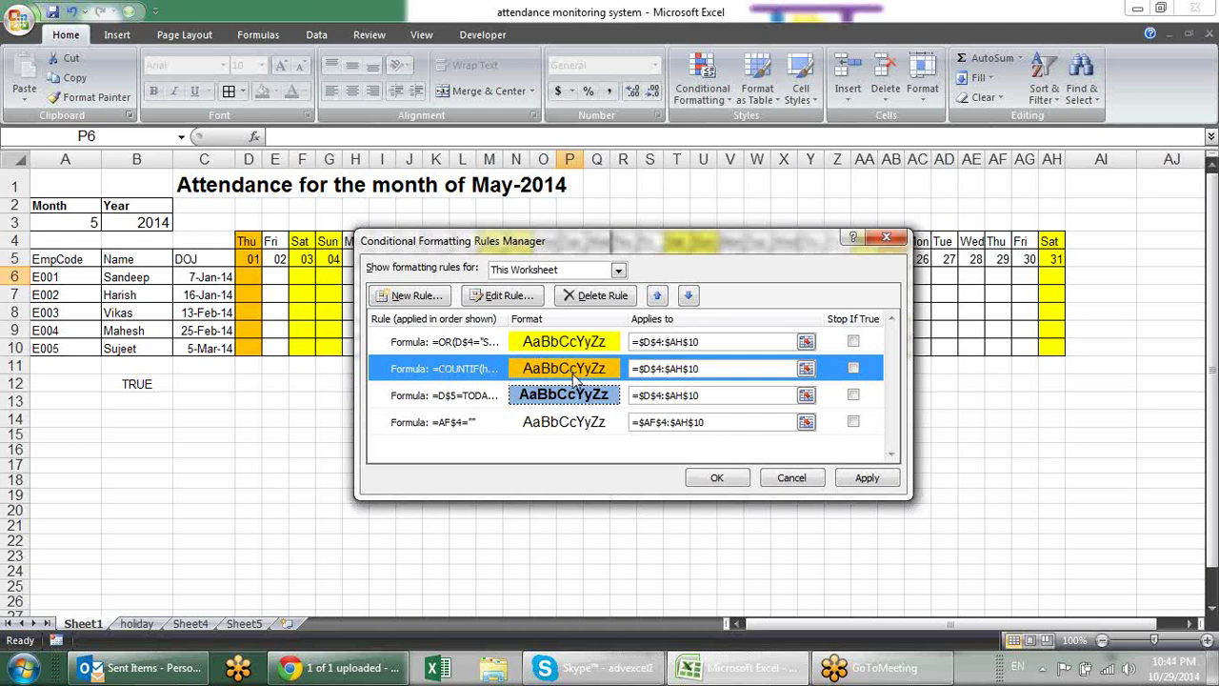
{"action": "left_click", "coordinate": [479, 348]}
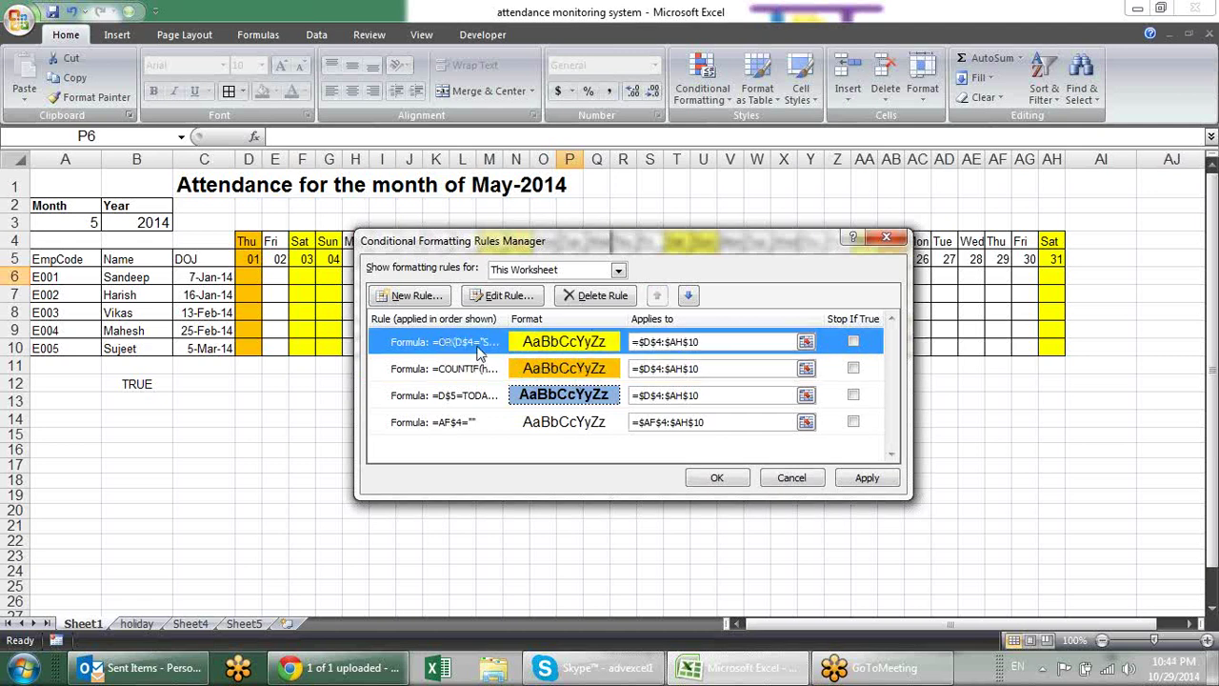
{"action": "left_click", "coordinate": [524, 371]}
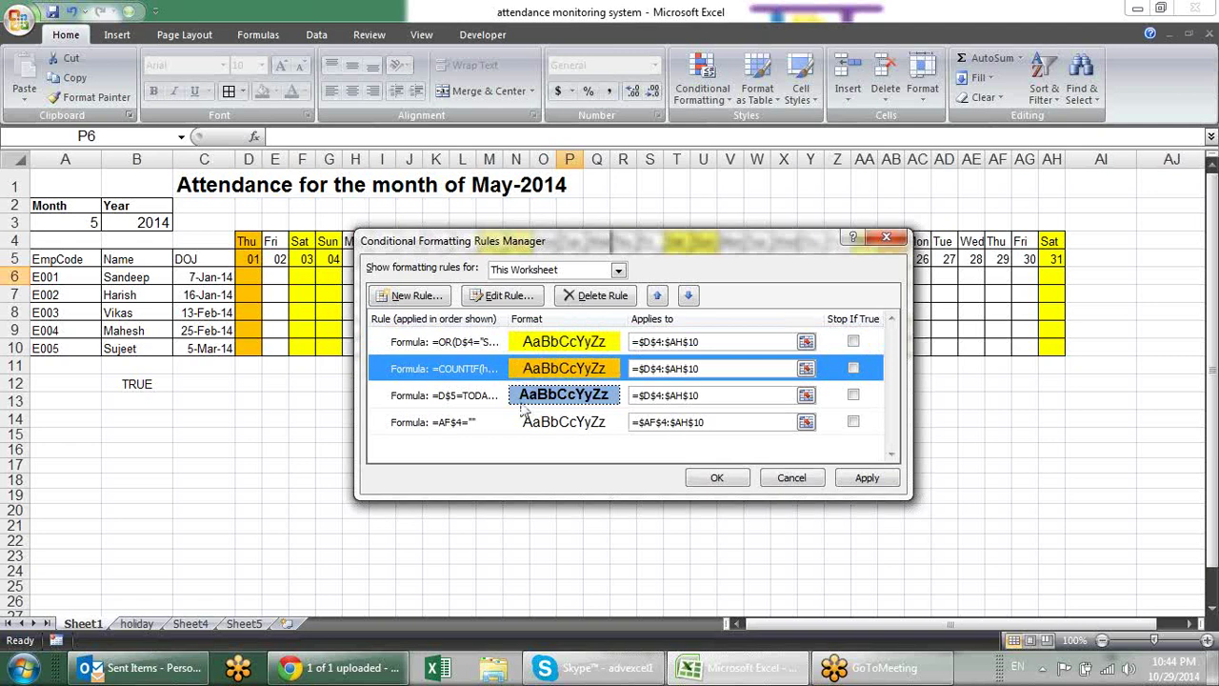
{"action": "left_click", "coordinate": [528, 400]}
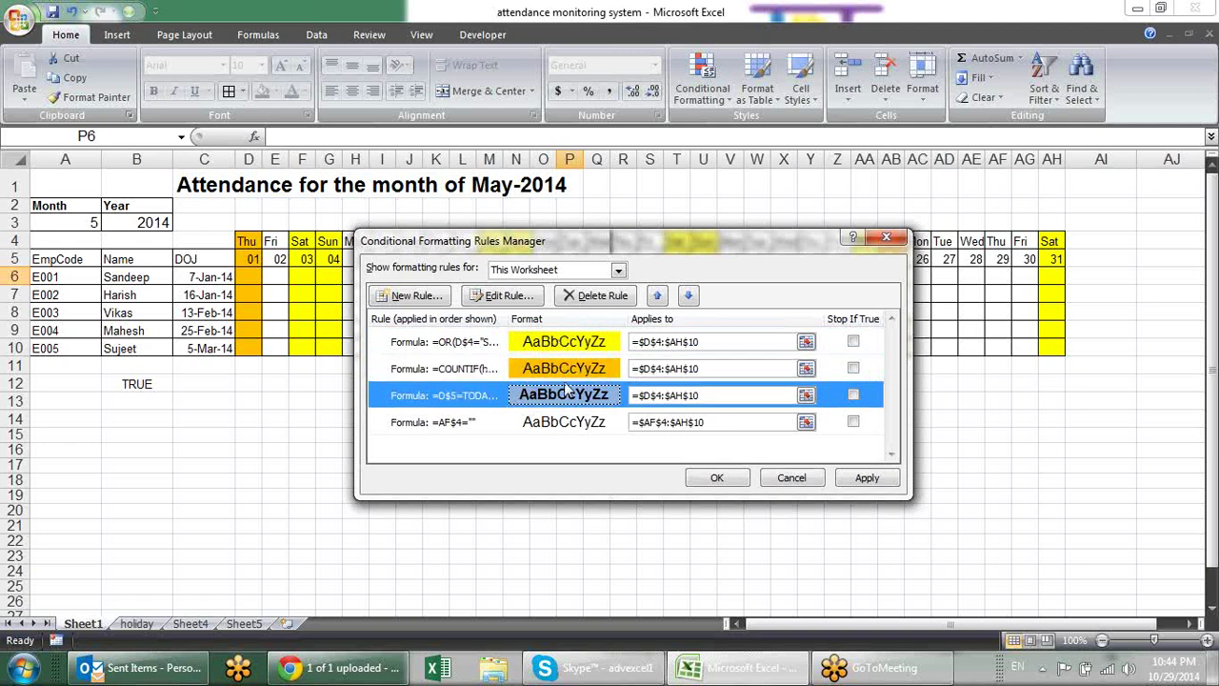
{"action": "left_click", "coordinate": [866, 478]}
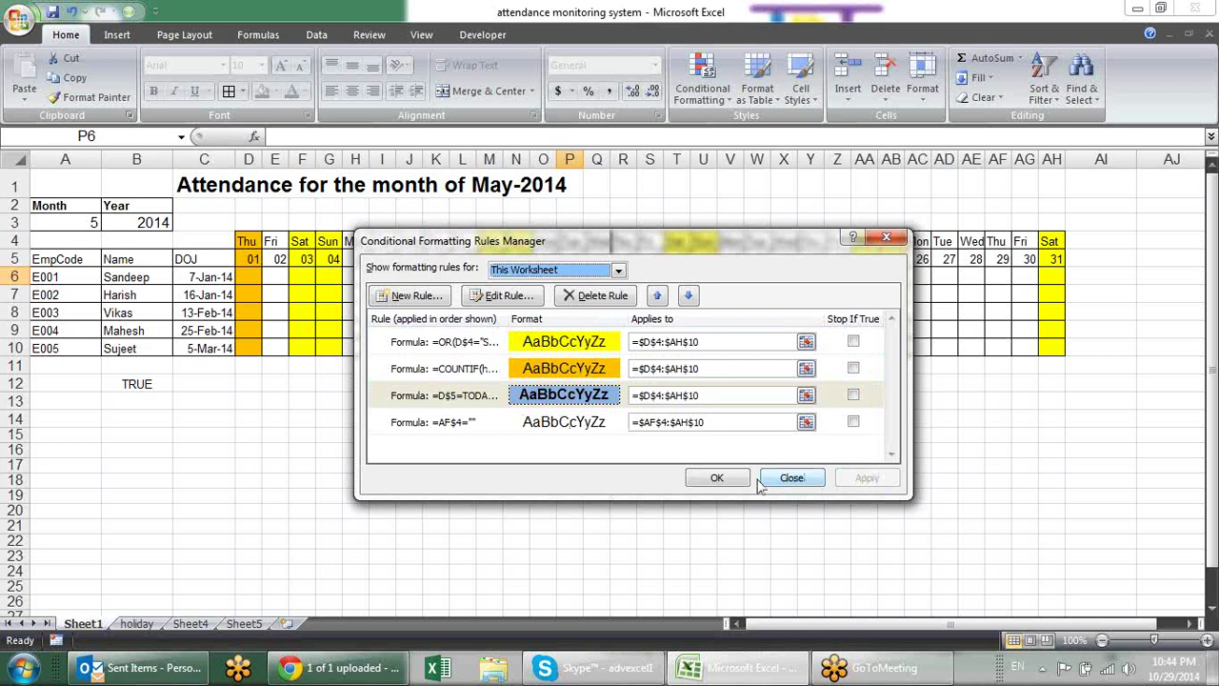
{"action": "left_click", "coordinate": [717, 477]}
{"action": "left_click", "coordinate": [700, 416]}
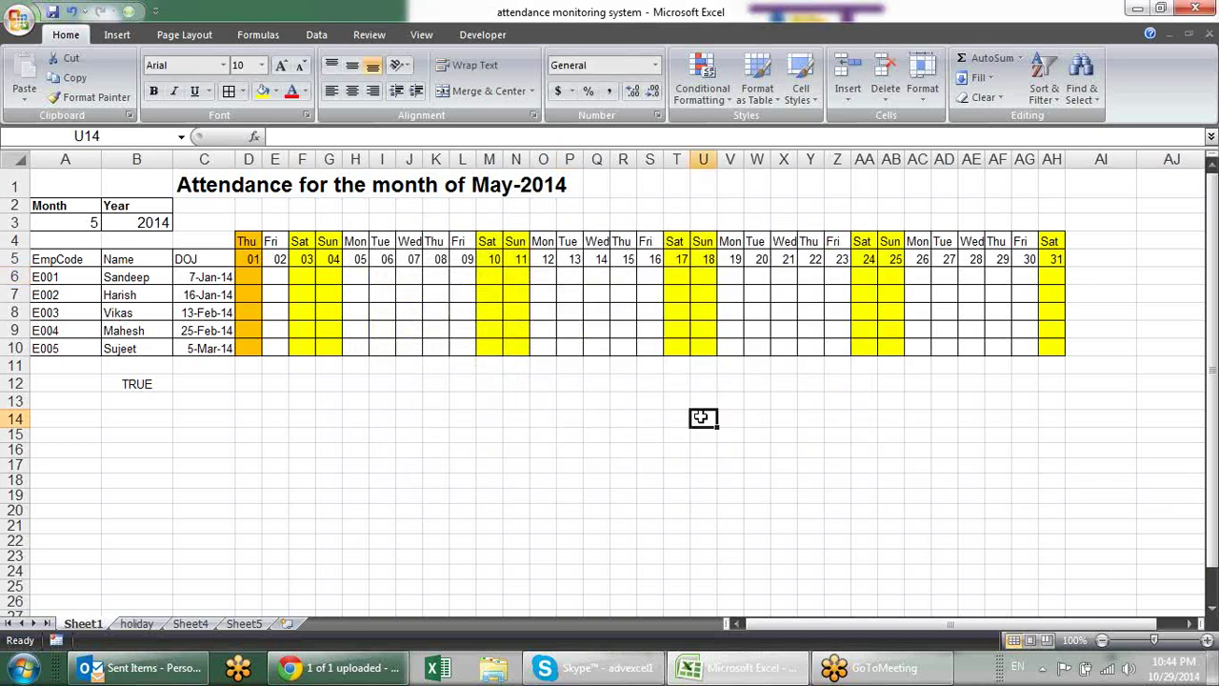
Clear the TRUE test formula from B12.
{"action": "left_click", "coordinate": [891, 277]}
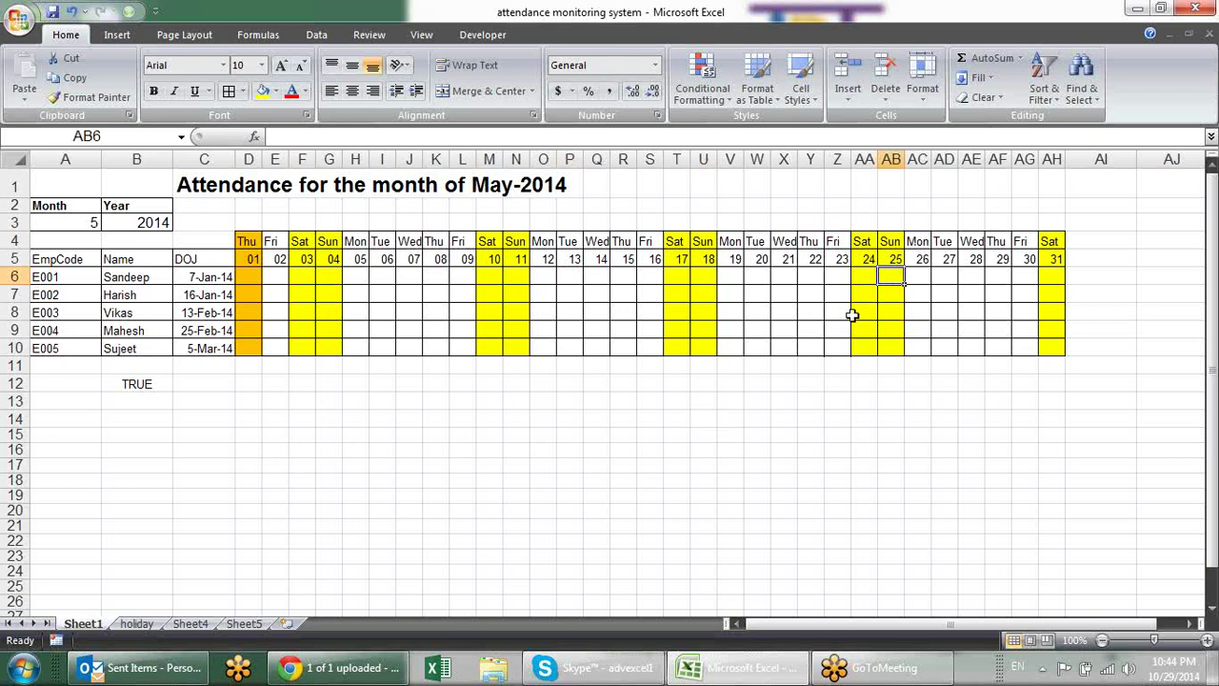
{"action": "left_click", "coordinate": [150, 384]}
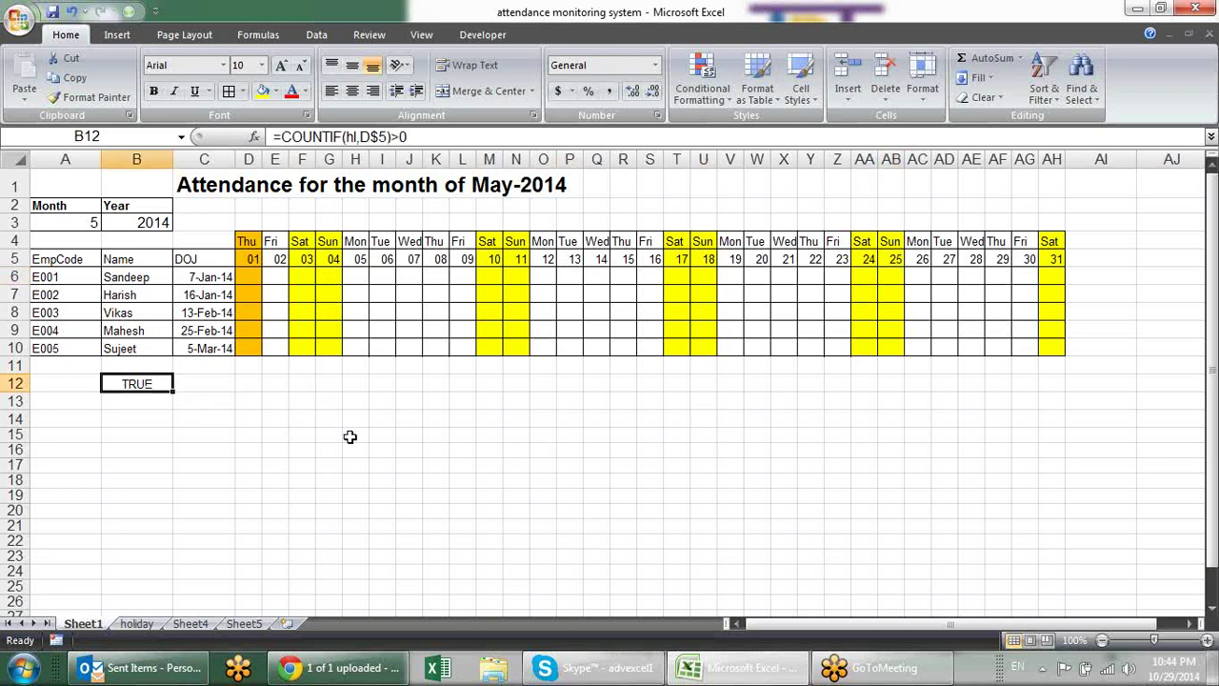
{"action": "key", "text": "Delete"}
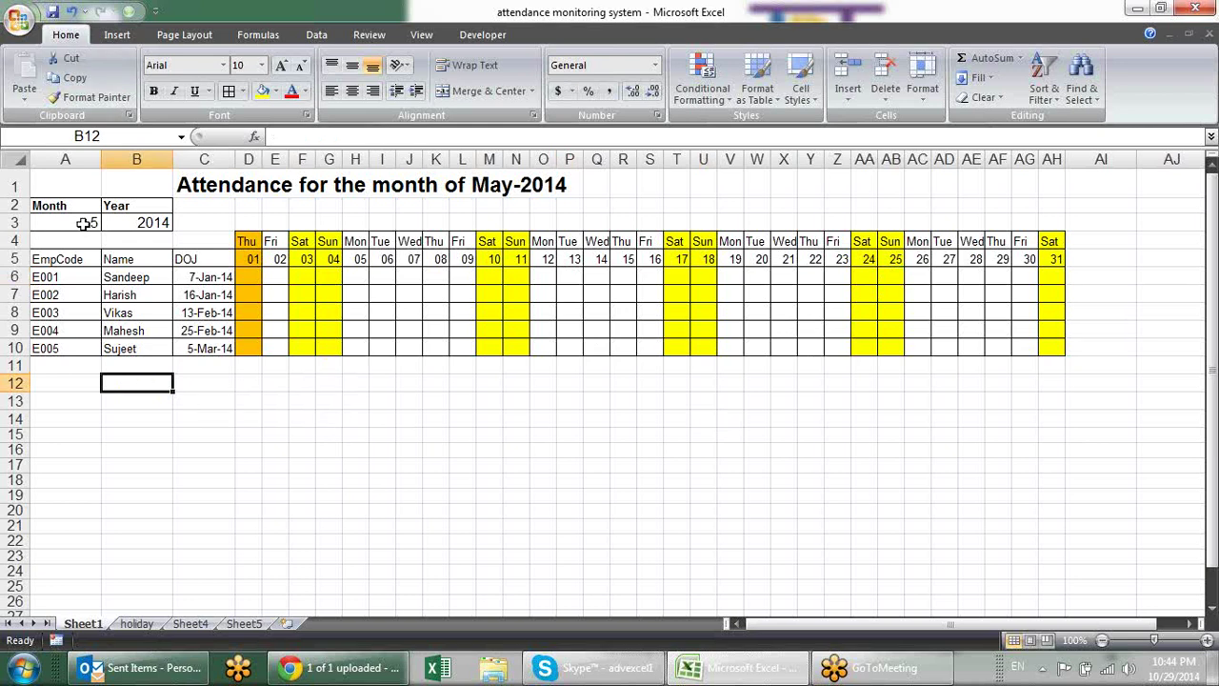
Step the A3 month through 9, 10 and 11 to 12 for December-2014.
{"action": "left_click", "coordinate": [88, 224]}
{"action": "left_click", "coordinate": [109, 223]}
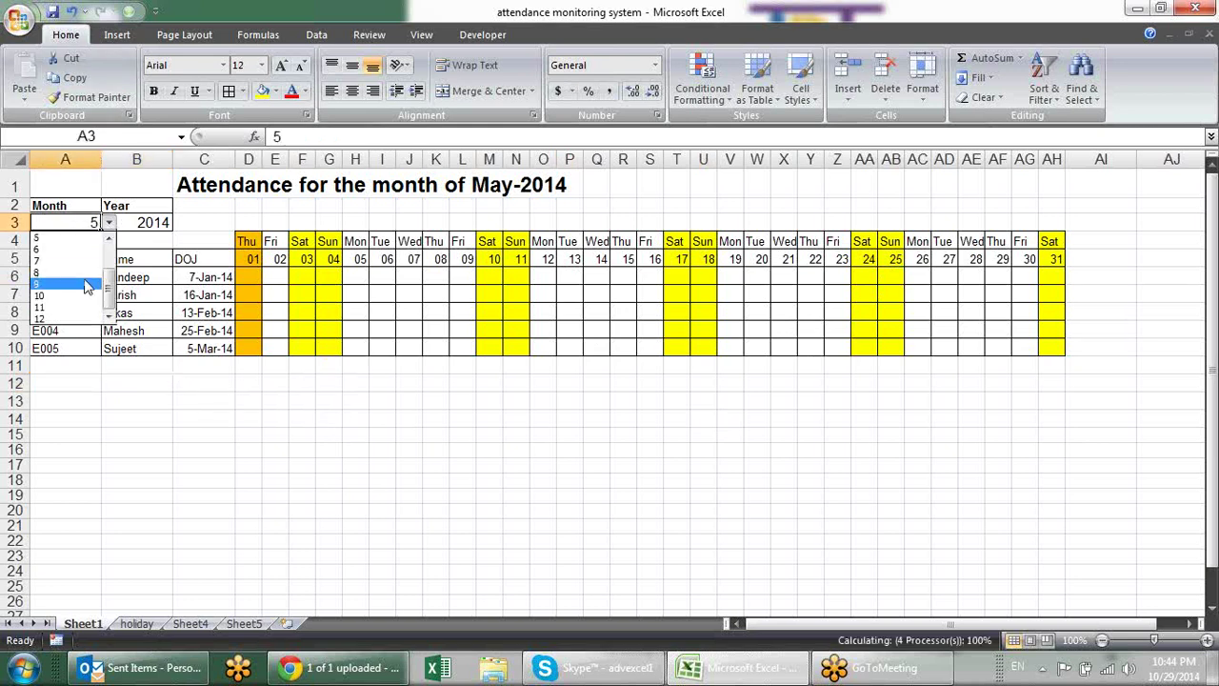
{"action": "left_click", "coordinate": [71, 286]}
{"action": "left_click", "coordinate": [109, 222]}
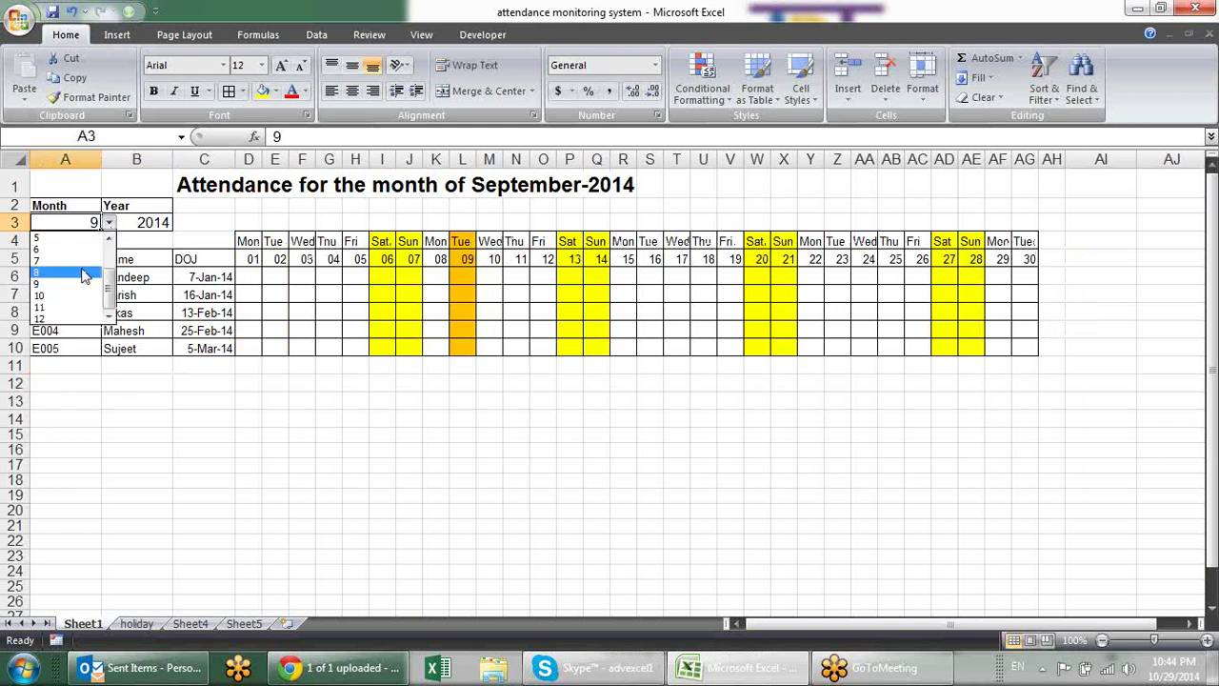
{"action": "left_click", "coordinate": [84, 298]}
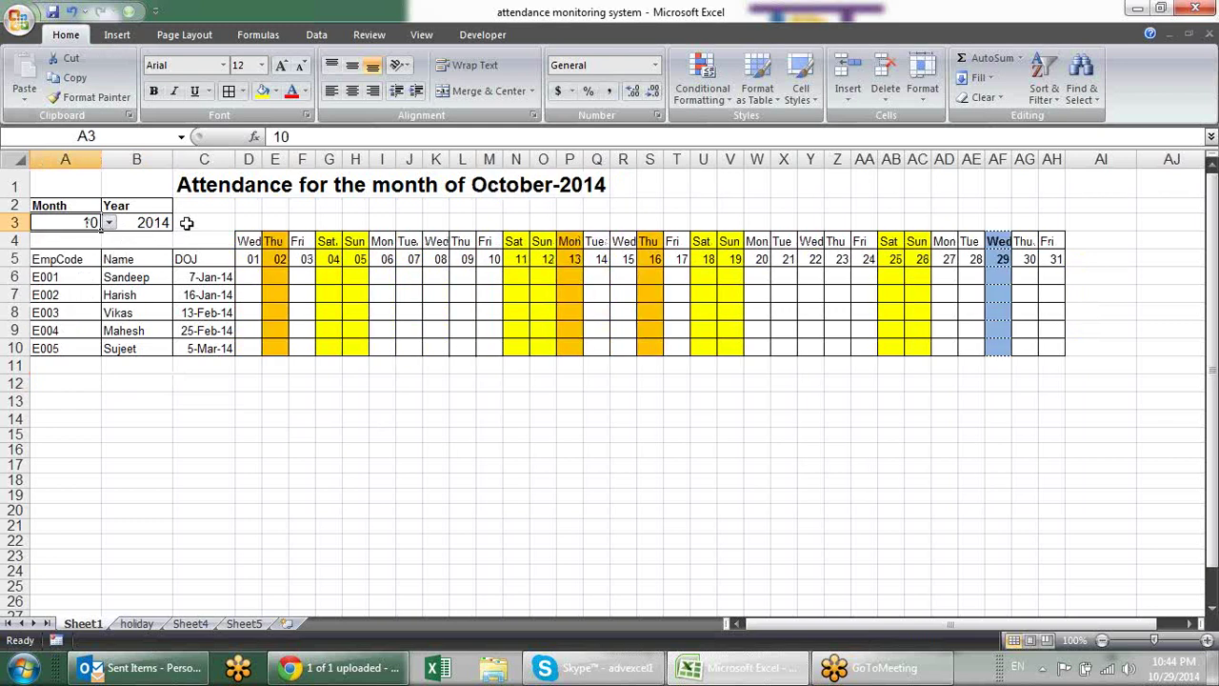
{"action": "left_click", "coordinate": [110, 223]}
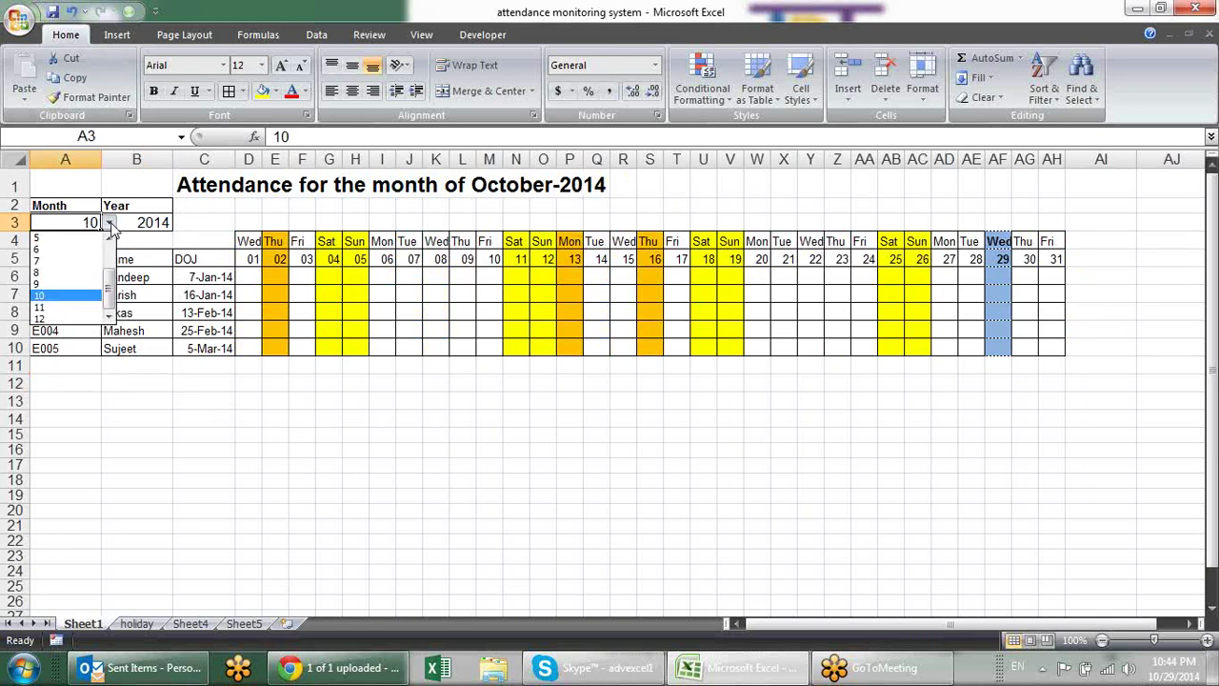
{"action": "left_click", "coordinate": [84, 307]}
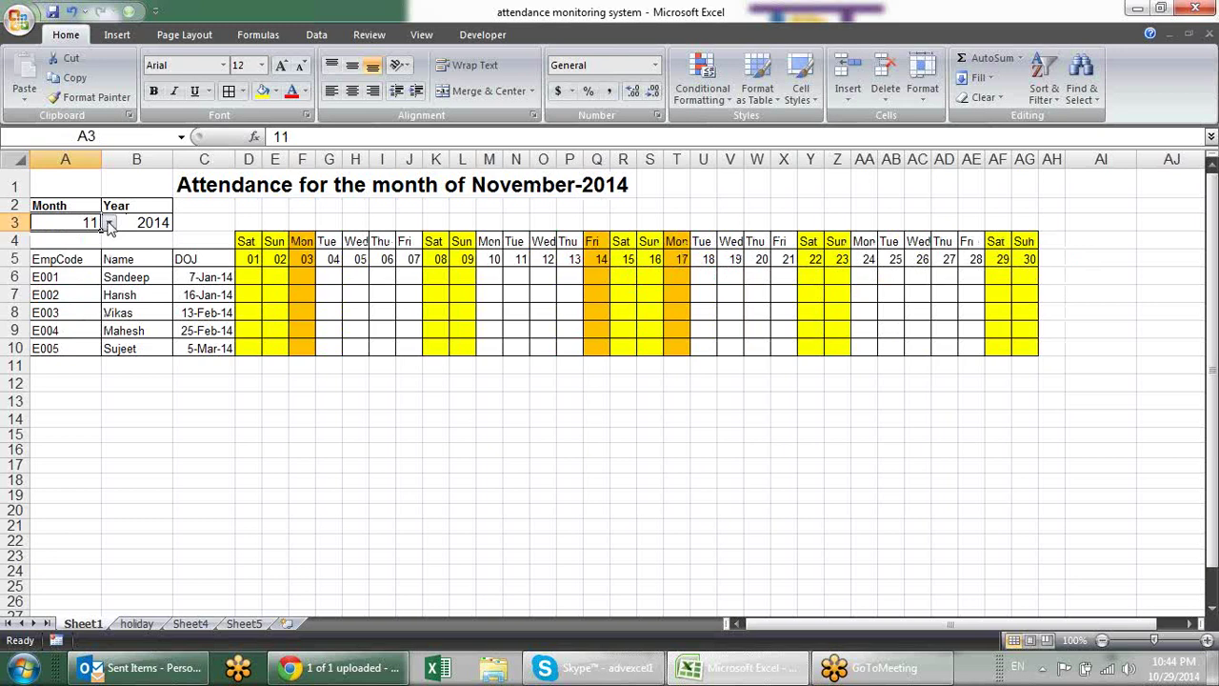
{"action": "left_click", "coordinate": [109, 223]}
{"action": "left_click", "coordinate": [91, 321]}
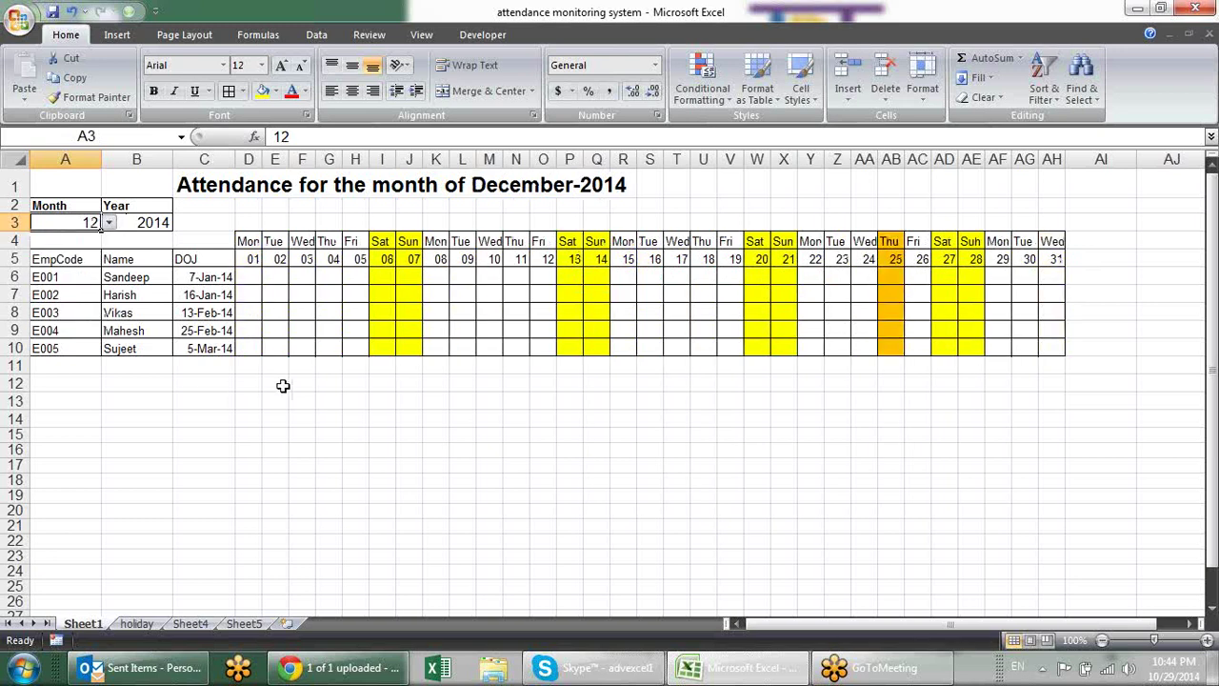
Select cell D11 below the calendar grid.
{"action": "left_click", "coordinate": [283, 384]}
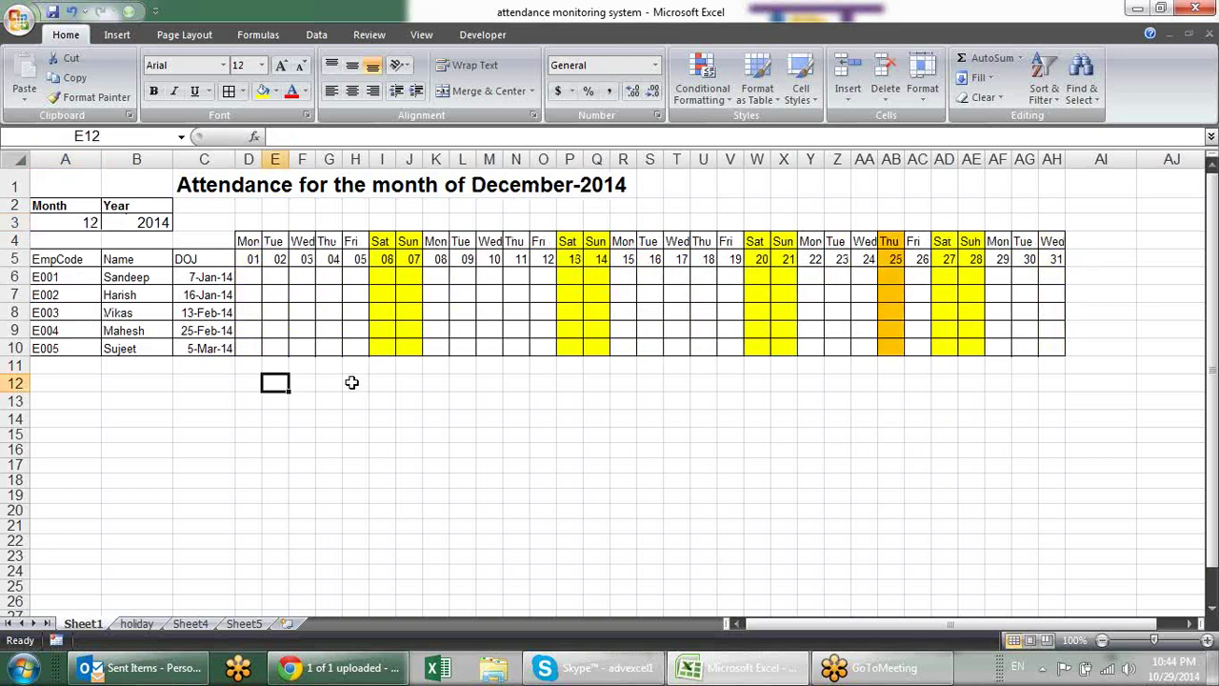
{"action": "left_click", "coordinate": [459, 399]}
{"action": "left_click", "coordinate": [280, 381]}
{"action": "left_click", "coordinate": [250, 368]}
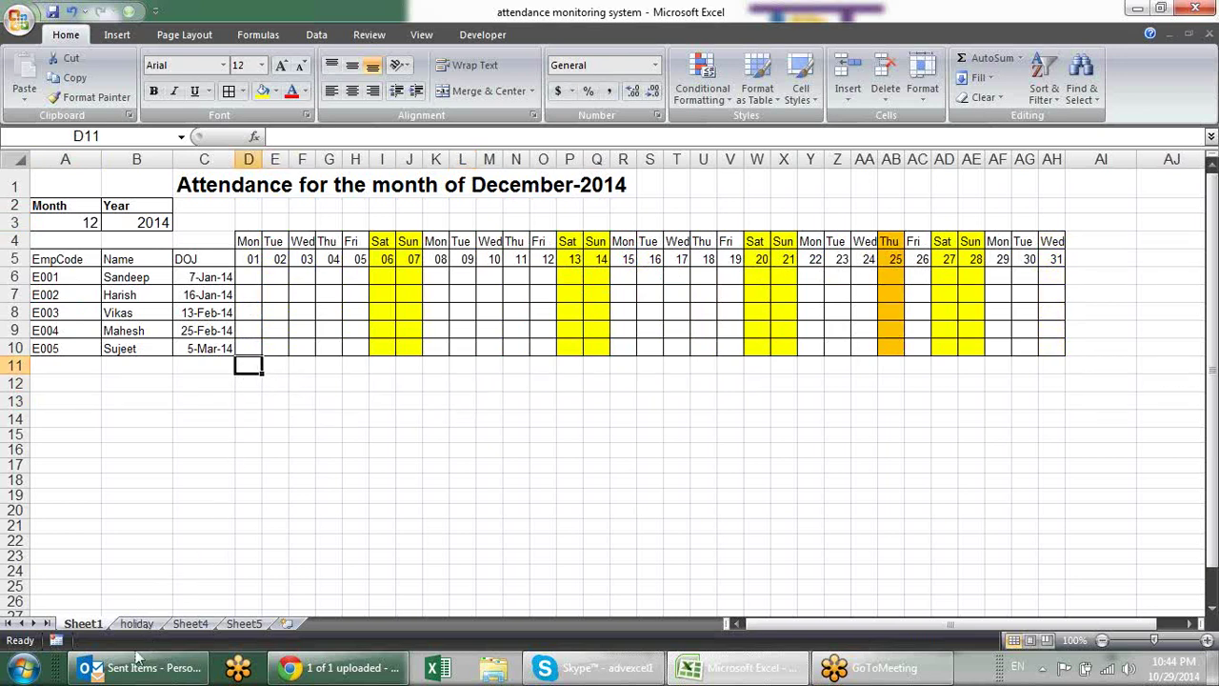
Review the D4, D5 and E5 formulas and the first employee's joining date in C6.
{"action": "left_click", "coordinate": [274, 258]}
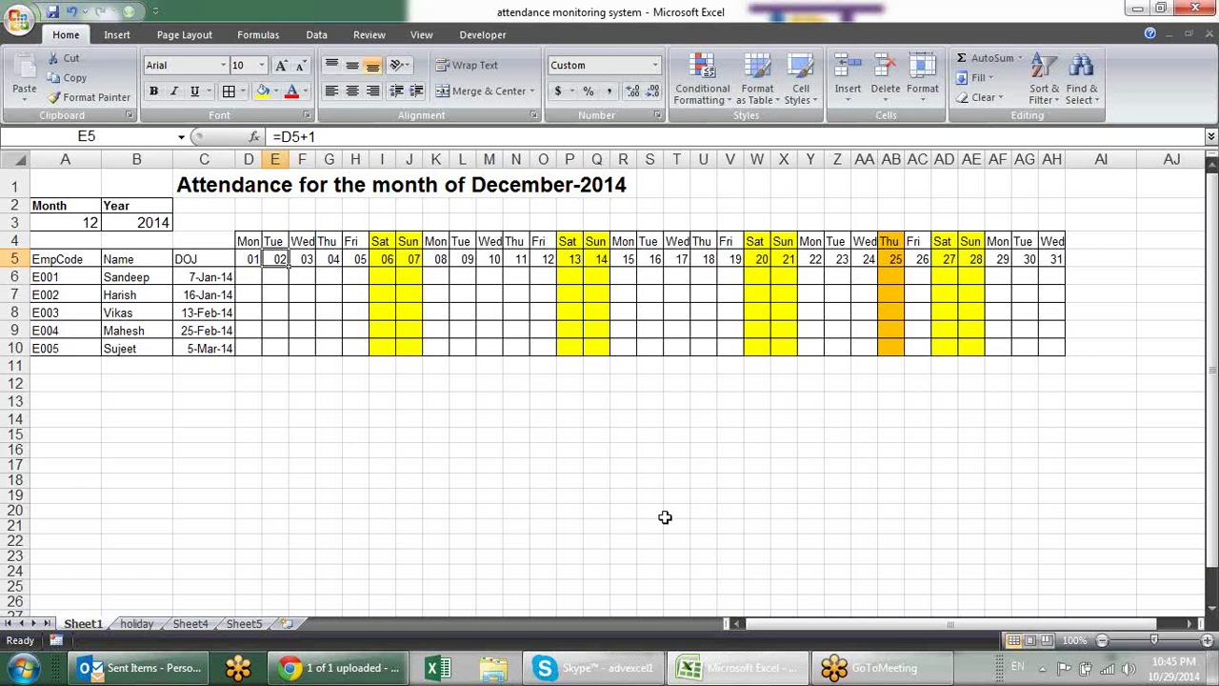
{"action": "left_click", "coordinate": [208, 277]}
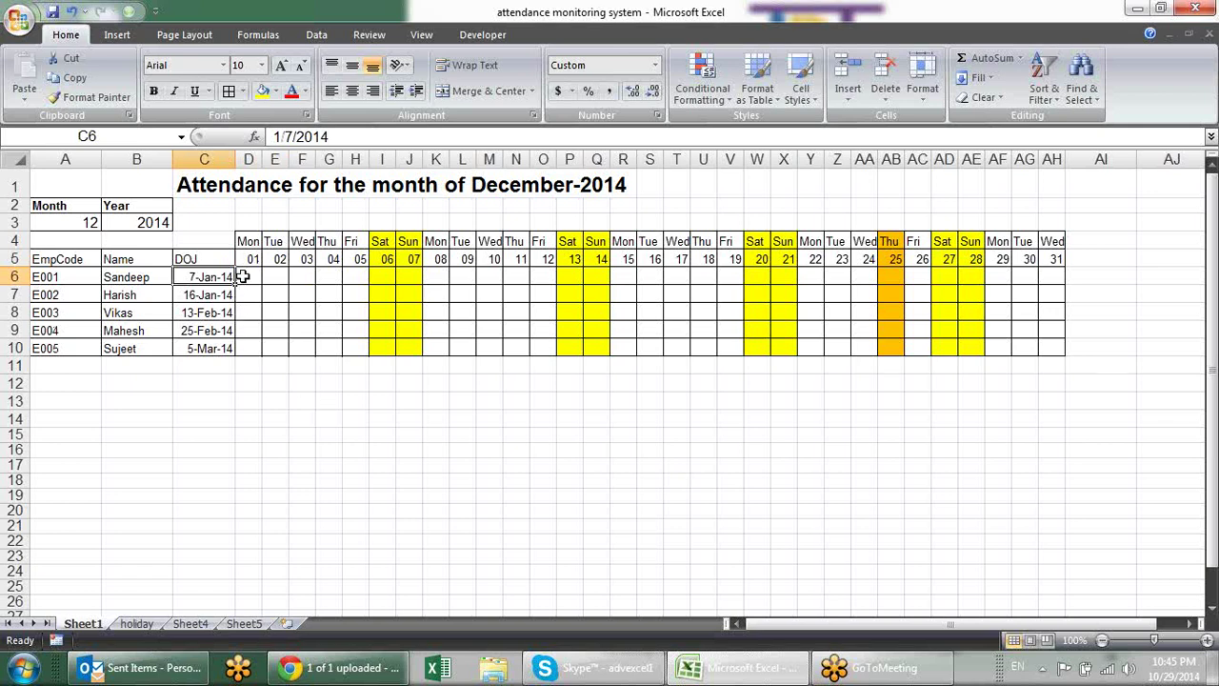
{"action": "left_click", "coordinate": [245, 276]}
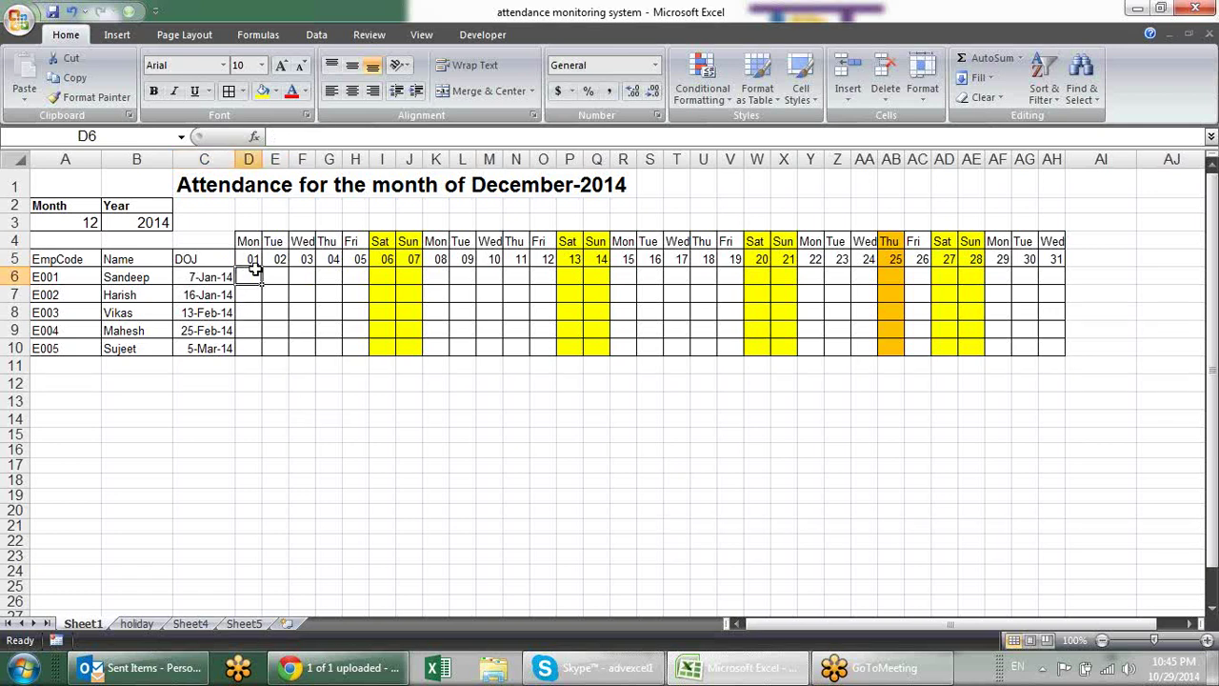
{"action": "left_click", "coordinate": [250, 259]}
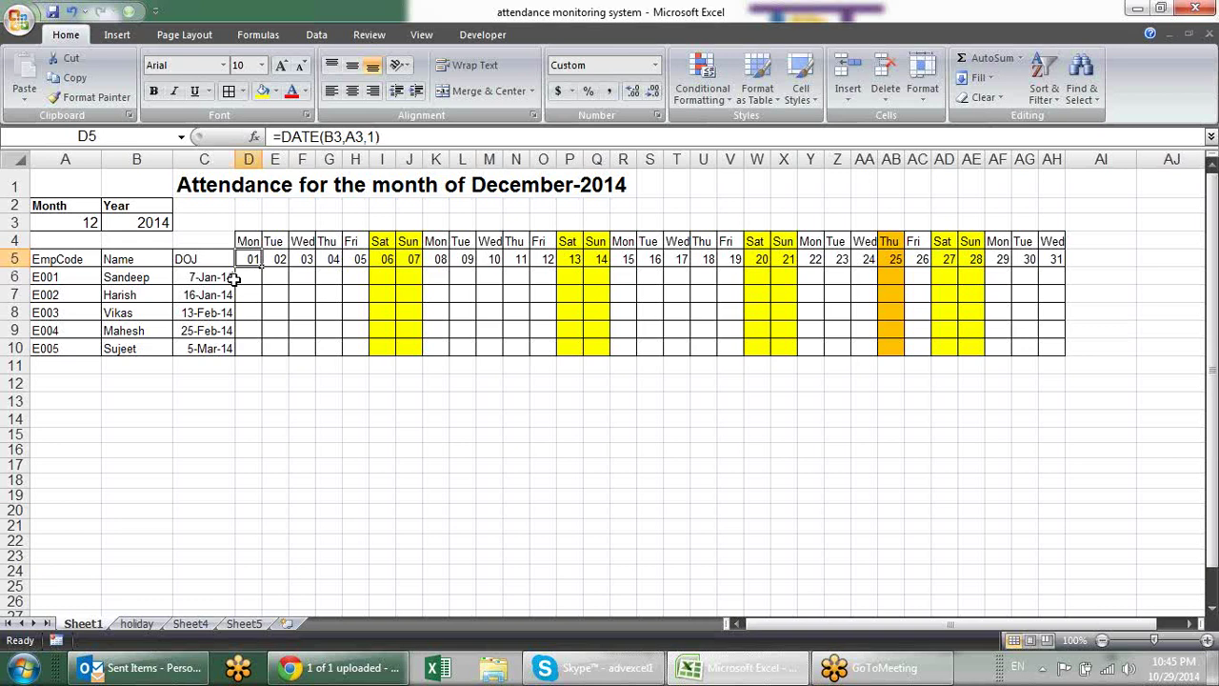
{"action": "left_click", "coordinate": [224, 277]}
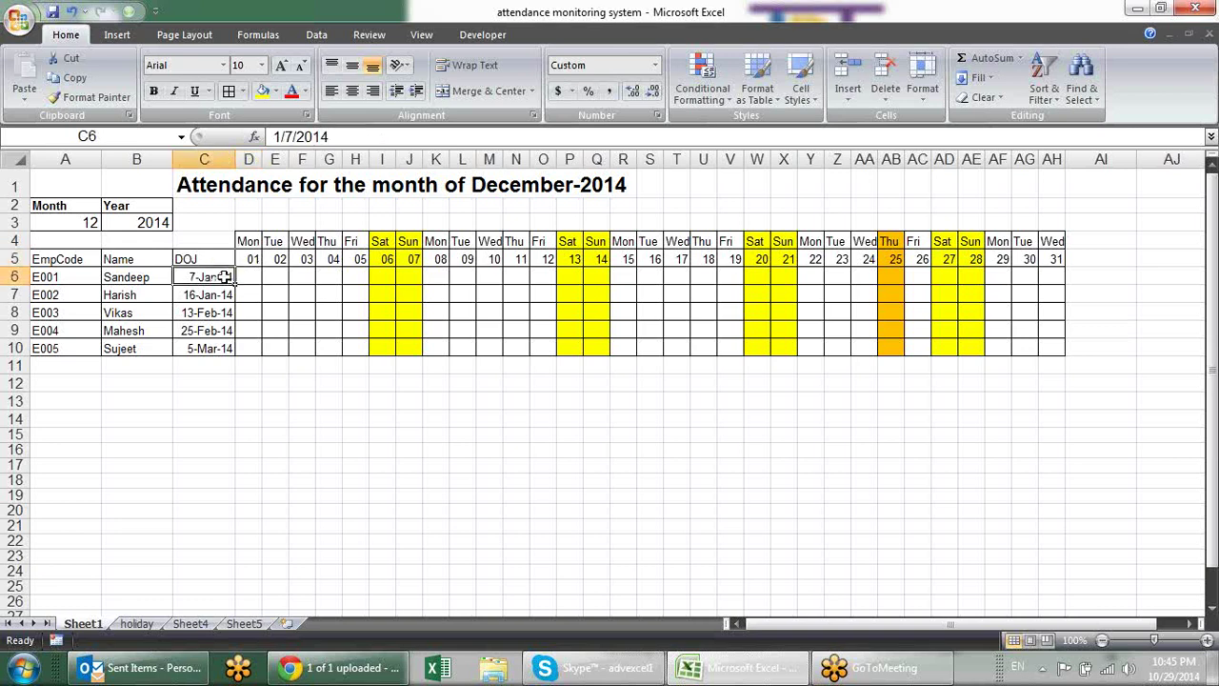
{"action": "left_click", "coordinate": [250, 244]}
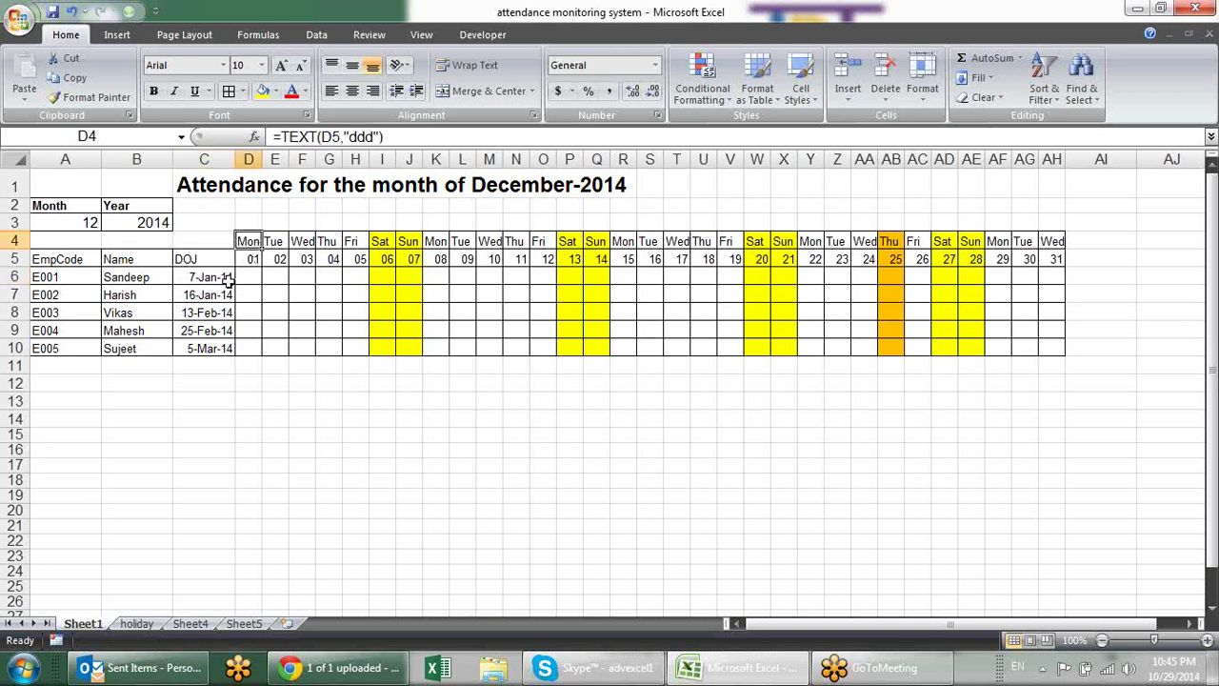
{"action": "left_click", "coordinate": [221, 278]}
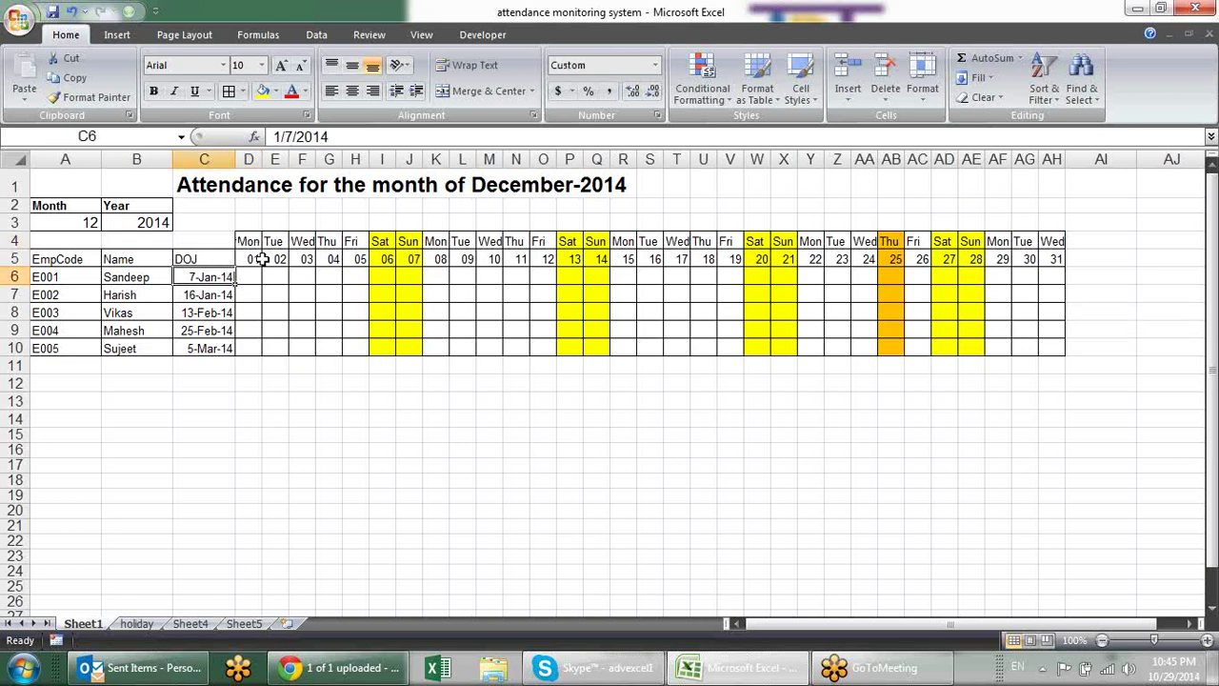
{"action": "left_click", "coordinate": [270, 259]}
{"action": "left_click", "coordinate": [231, 277]}
{"action": "left_click", "coordinate": [249, 259]}
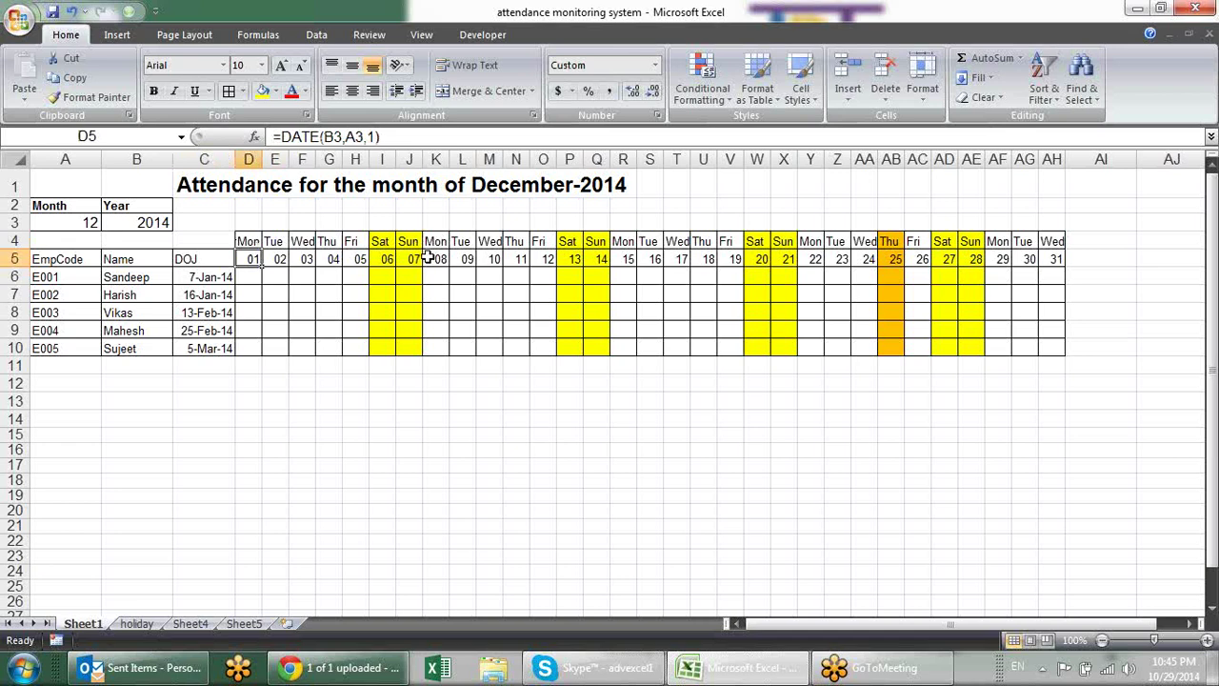
Set the A3 month to 1 to show January-2014.
{"action": "left_click", "coordinate": [57, 222]}
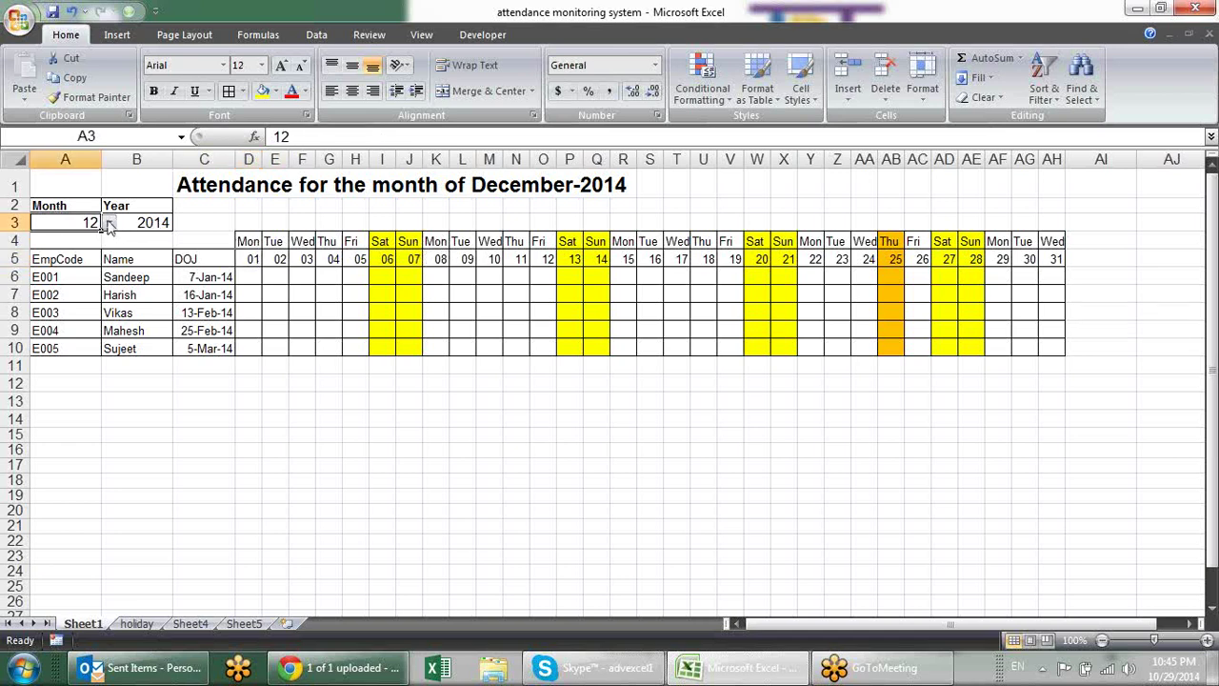
{"action": "left_click", "coordinate": [109, 222]}
{"action": "left_click_drag", "start_coordinate": [108, 286], "coordinate": [107, 224]}
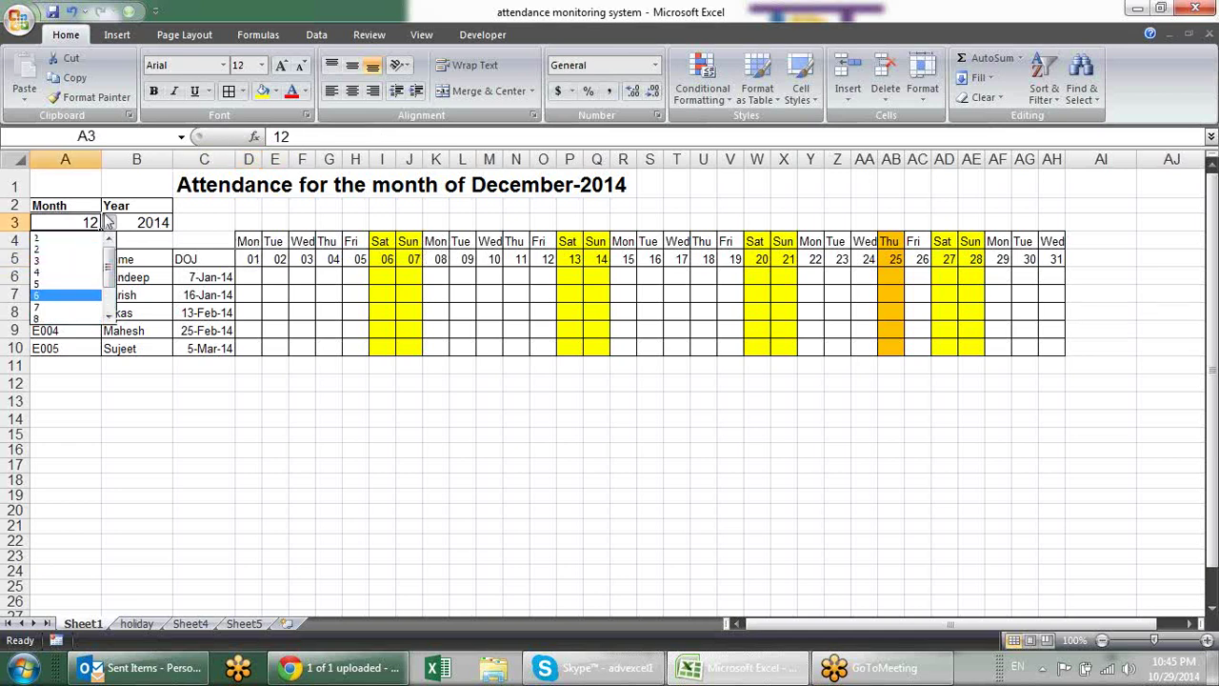
{"action": "left_click", "coordinate": [84, 238]}
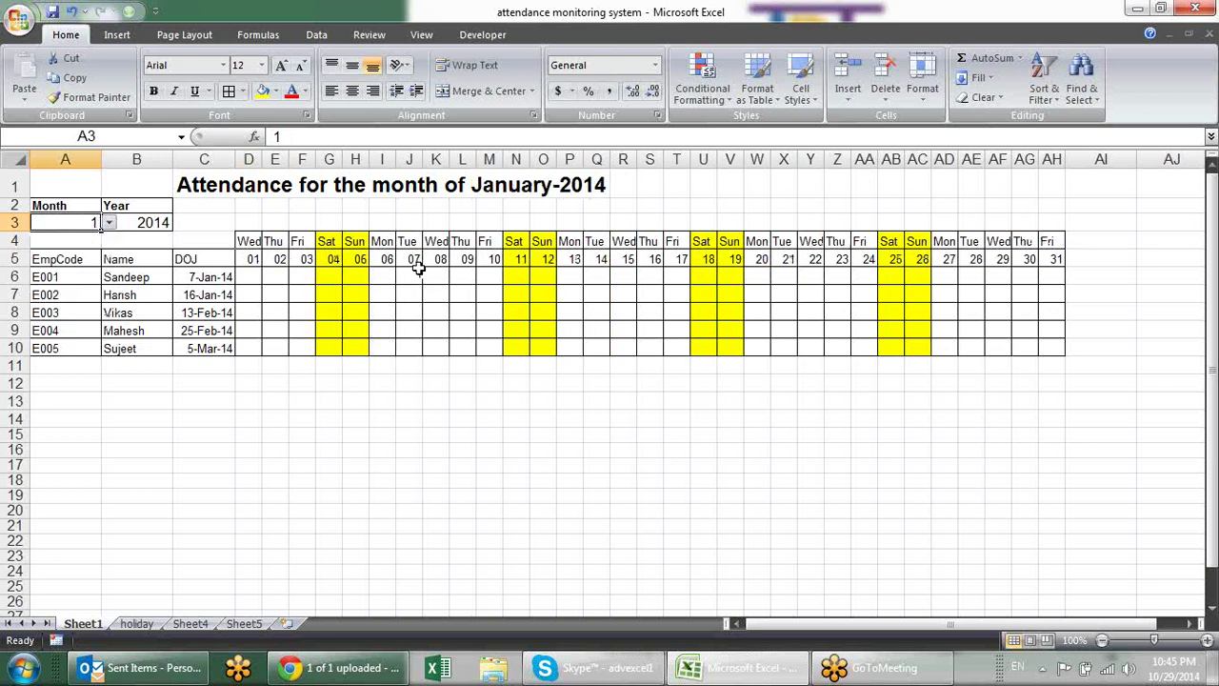
Compare the first employee's 6th and 7th cells with the joining date, then select D6.
{"action": "left_click", "coordinate": [418, 275]}
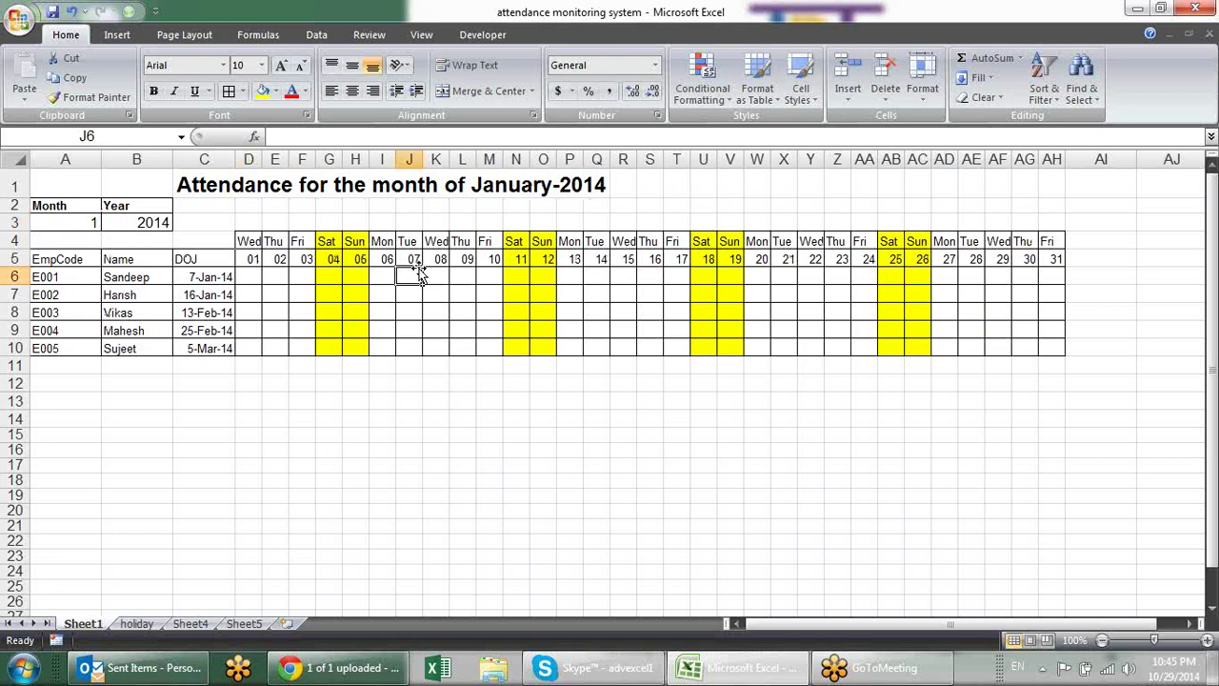
{"action": "left_click", "coordinate": [214, 276]}
{"action": "left_click", "coordinate": [381, 274]}
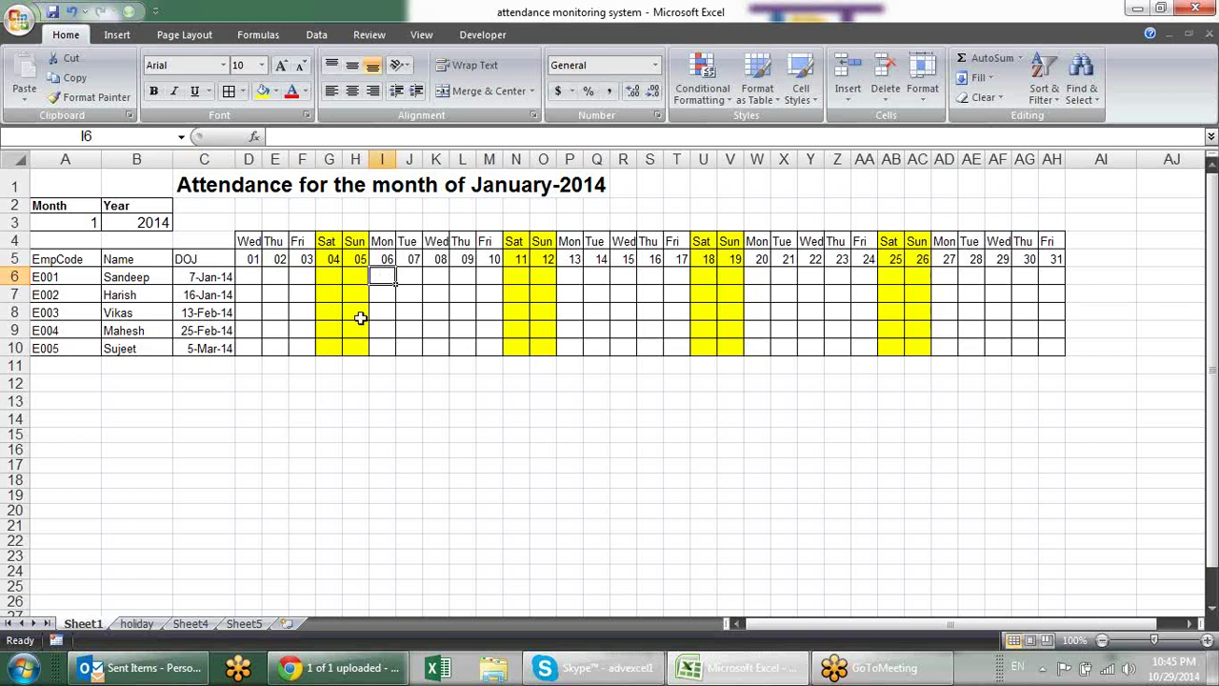
{"action": "left_click", "coordinate": [244, 276]}
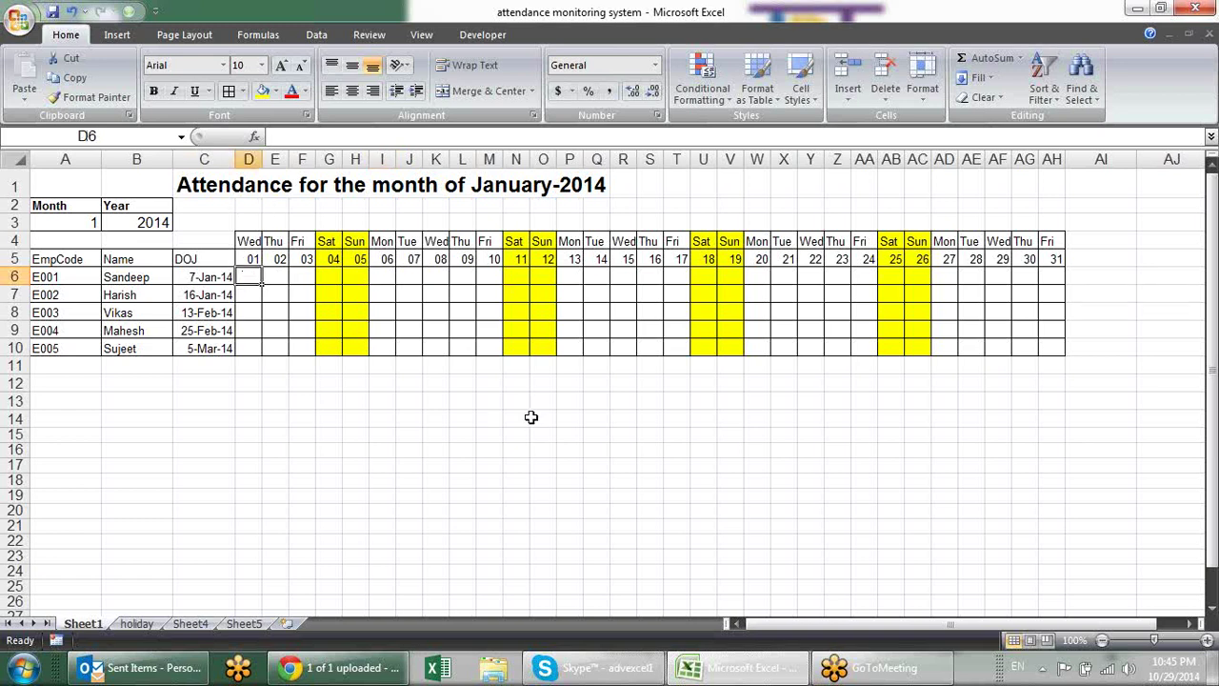
Enter =IF($C6>D$5,"","P") in D6 so days before joining stay blank.
{"action": "type", "text": "=IF("}
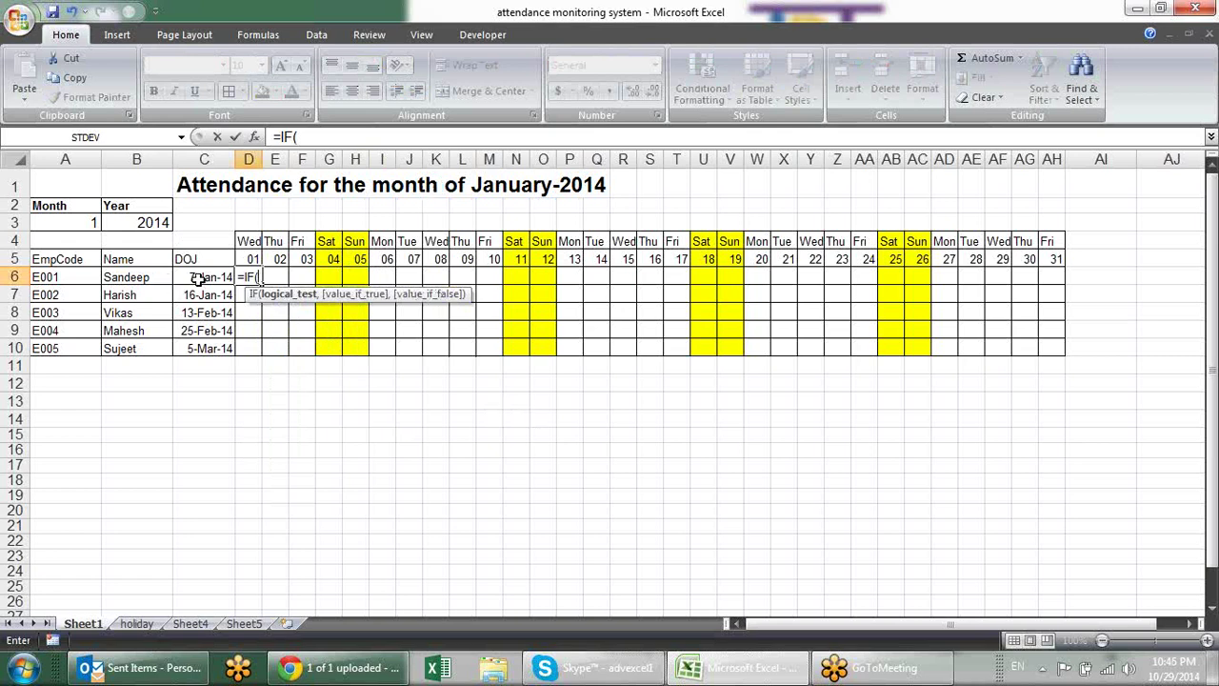
{"action": "left_click", "coordinate": [197, 277]}
{"action": "type", "text": ">"}
{"action": "left_click", "coordinate": [247, 258]}
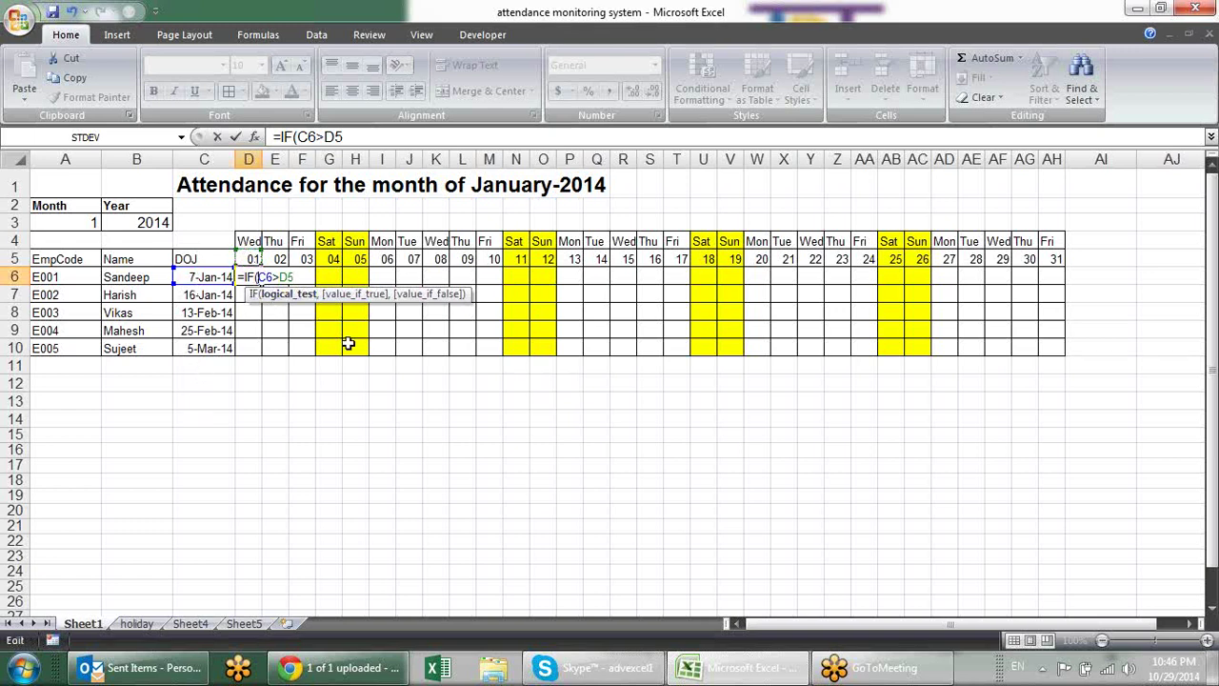
{"action": "type", "text": "$"}
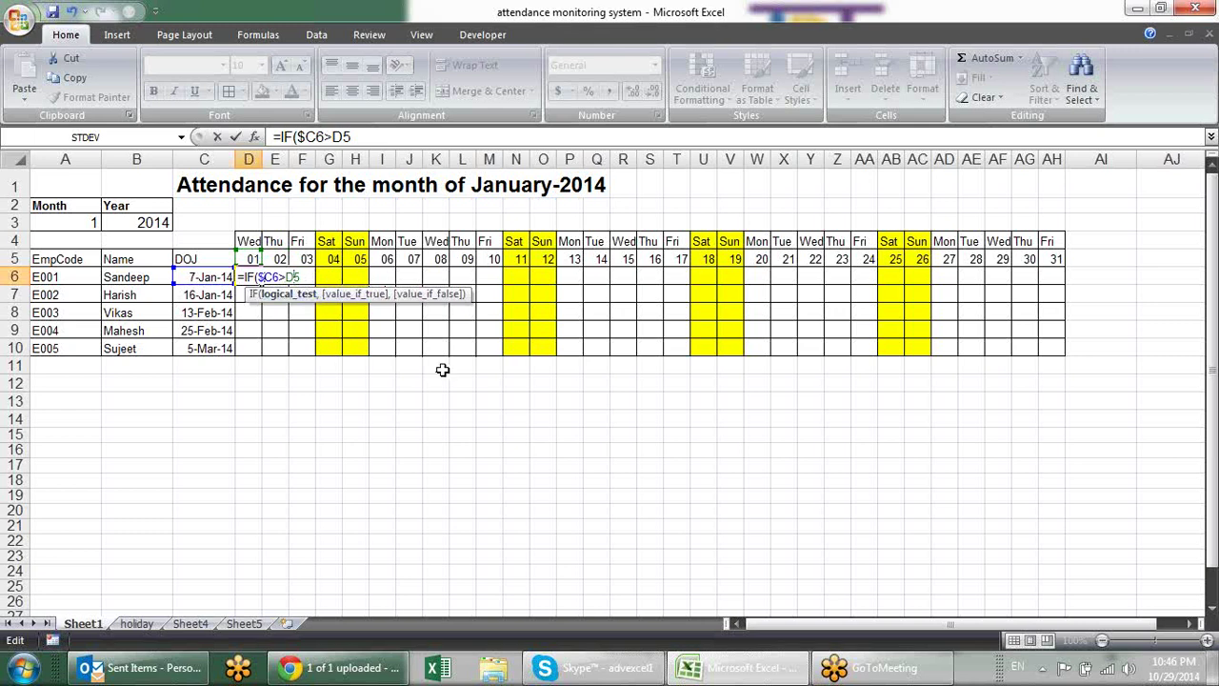
{"action": "key", "text": "F4"}
{"action": "key", "text": "F4"}
{"action": "type", "text": ","}
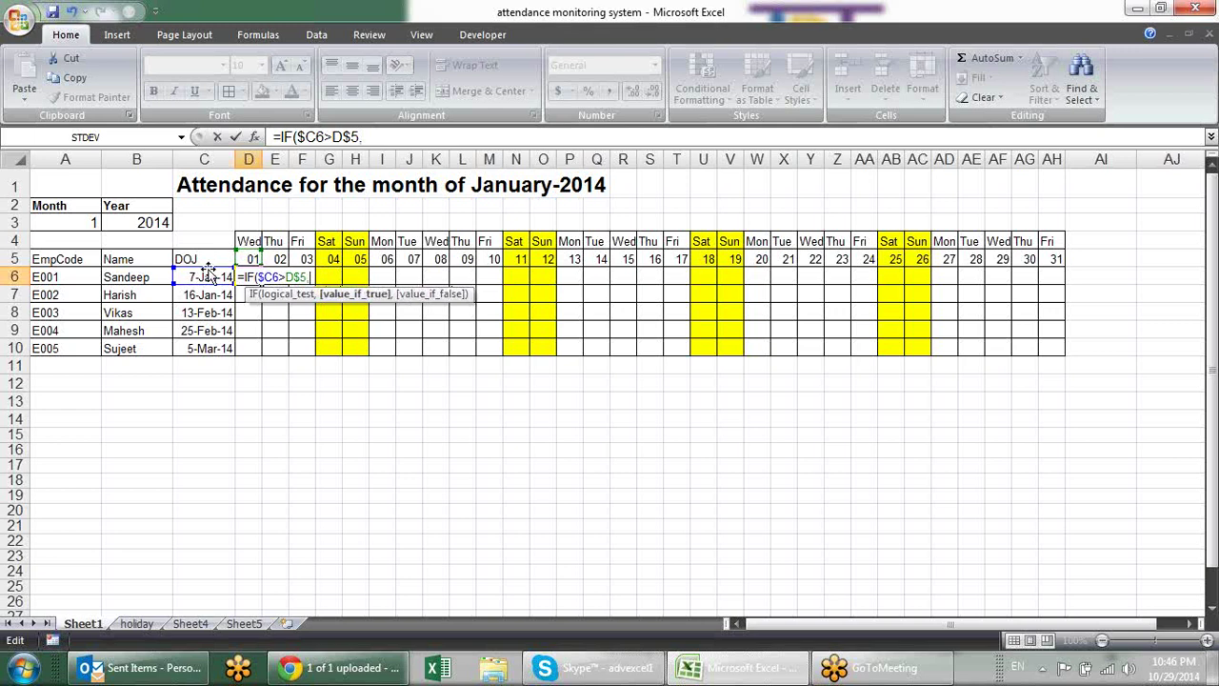
{"action": "type", "text": "\"\""}
{"action": "type", "text": ",\""}
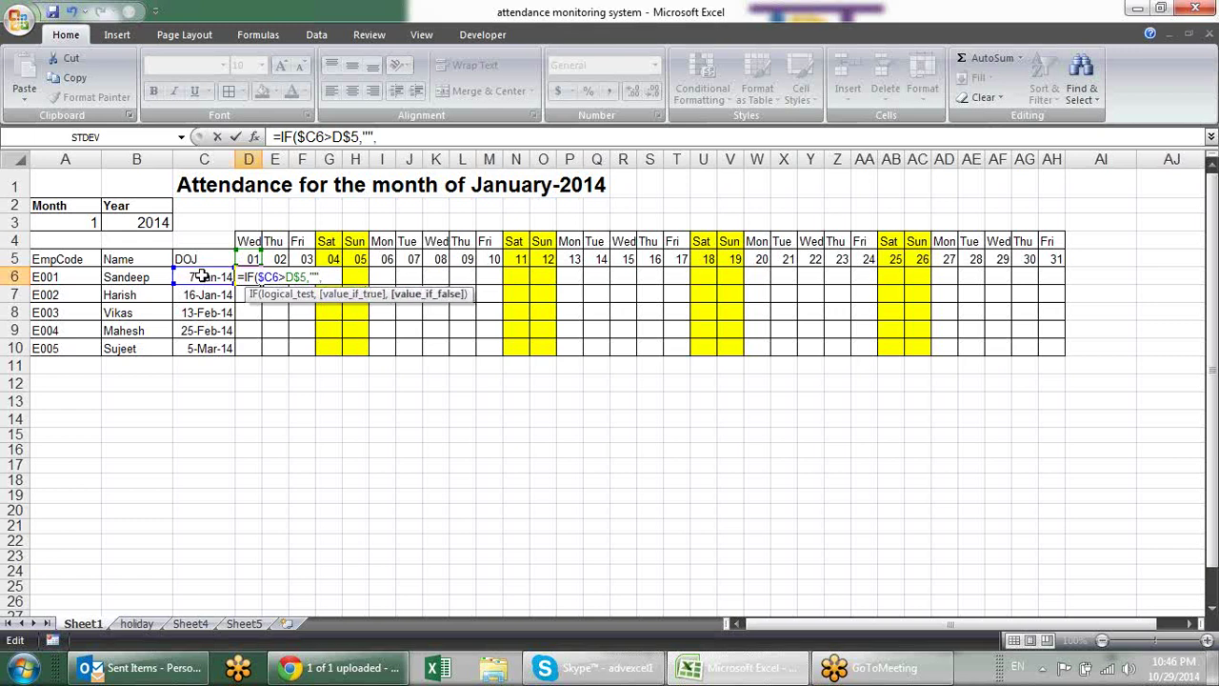
{"action": "type", "text": "P\")"}
{"action": "key", "text": "Return"}
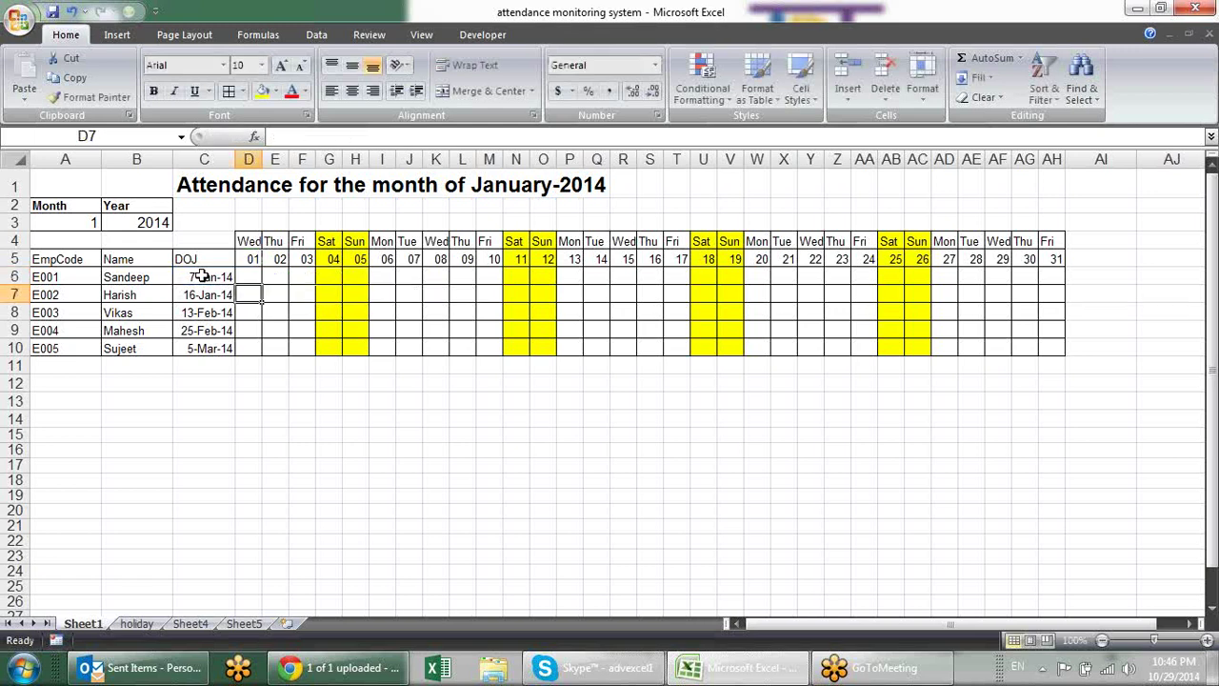
Fill D6's attendance formula across row 6 through AH6.
{"action": "left_click", "coordinate": [254, 276]}
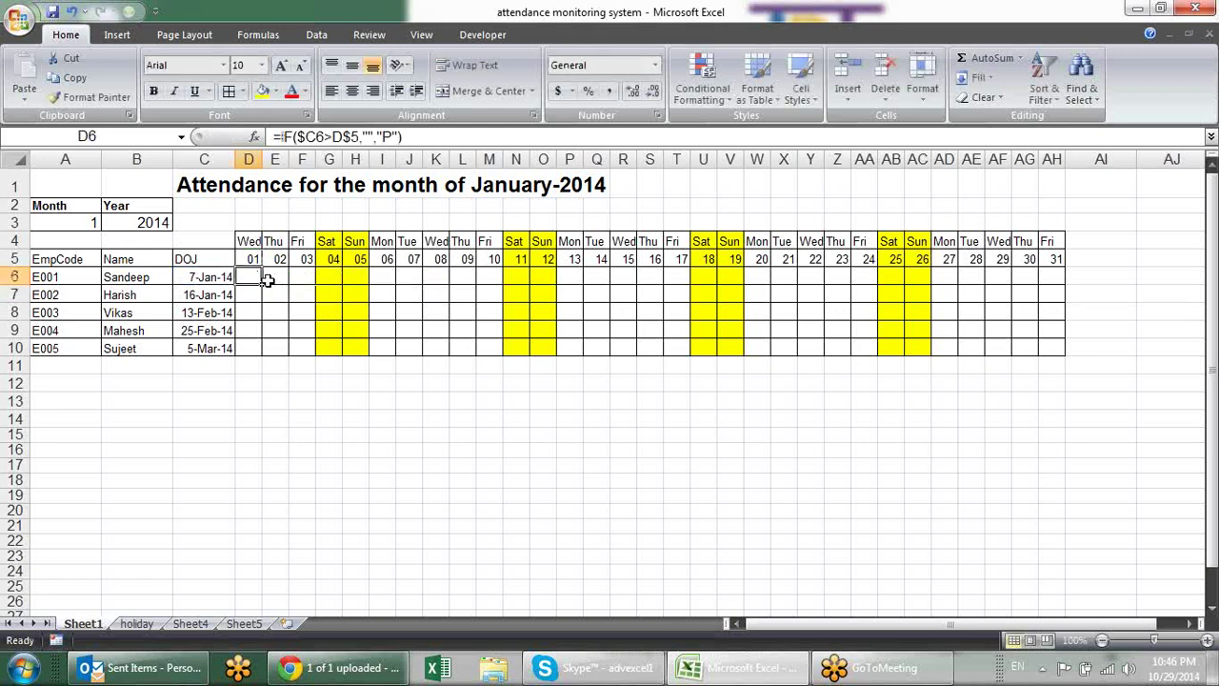
{"action": "mouse_move", "coordinate": [262, 285]}
{"action": "left_mouse_down"}
{"action": "mouse_move", "coordinate": [1088, 262]}
{"action": "mouse_move", "coordinate": [1051, 275]}
{"action": "left_mouse_up"}
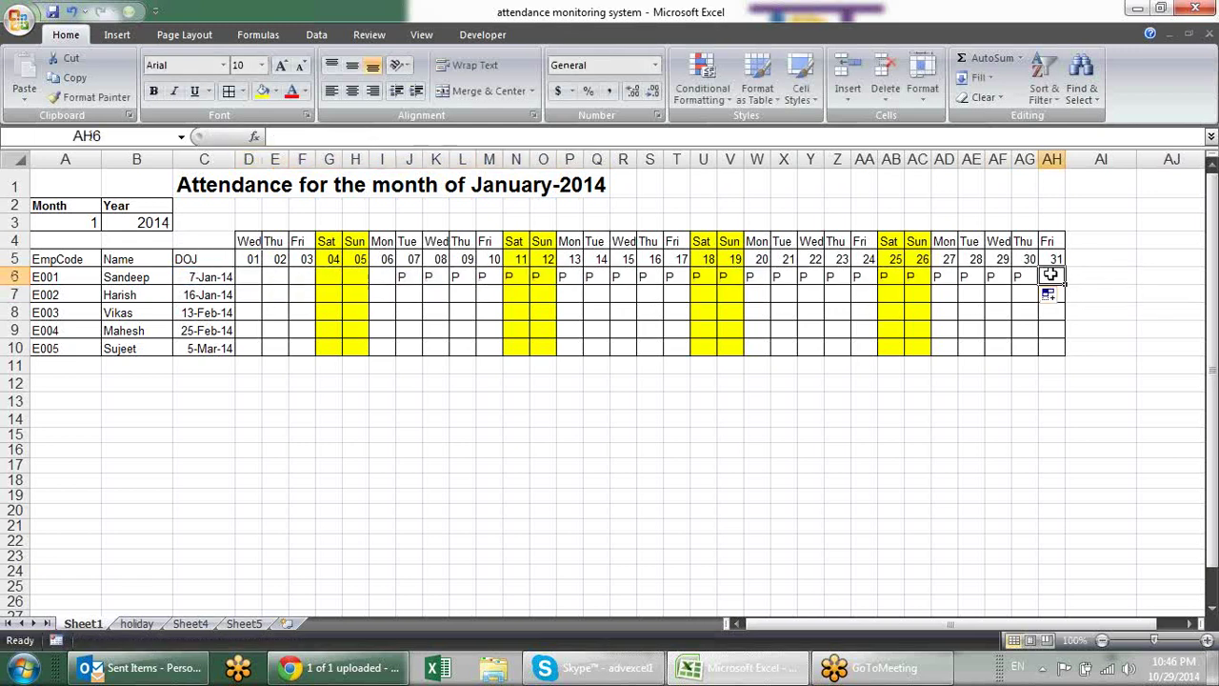
{"action": "left_click", "coordinate": [1018, 274]}
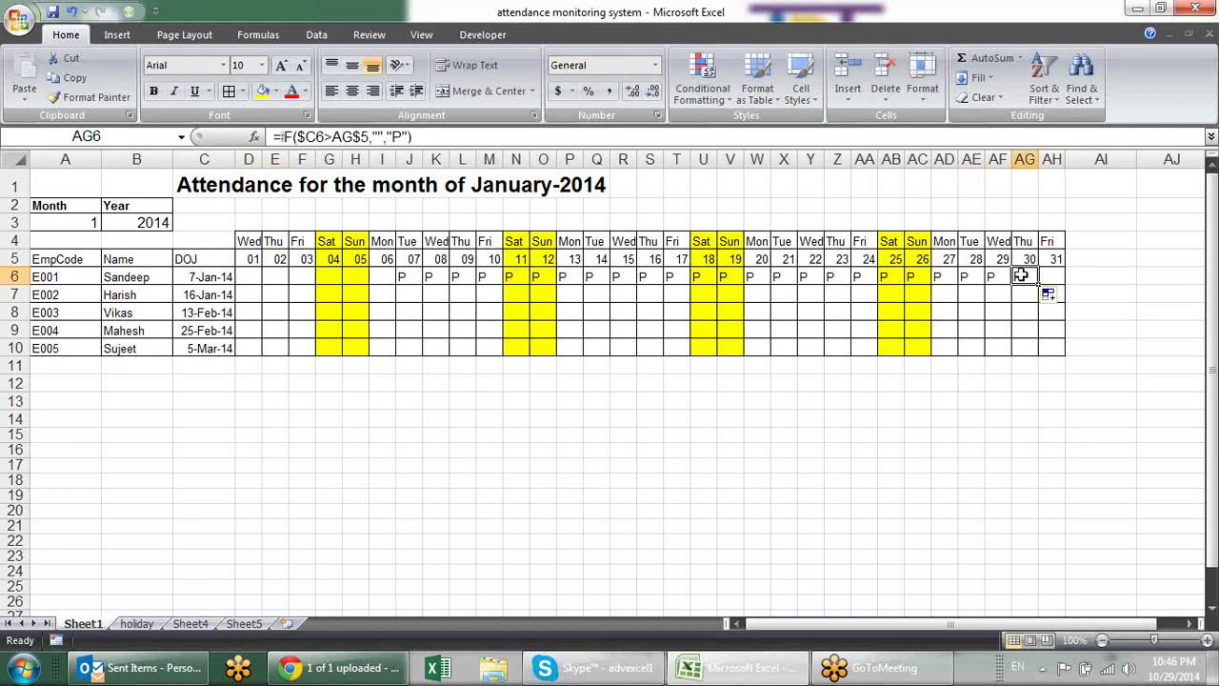
{"action": "left_click_drag", "start_coordinate": [1037, 284], "coordinate": [1055, 282]}
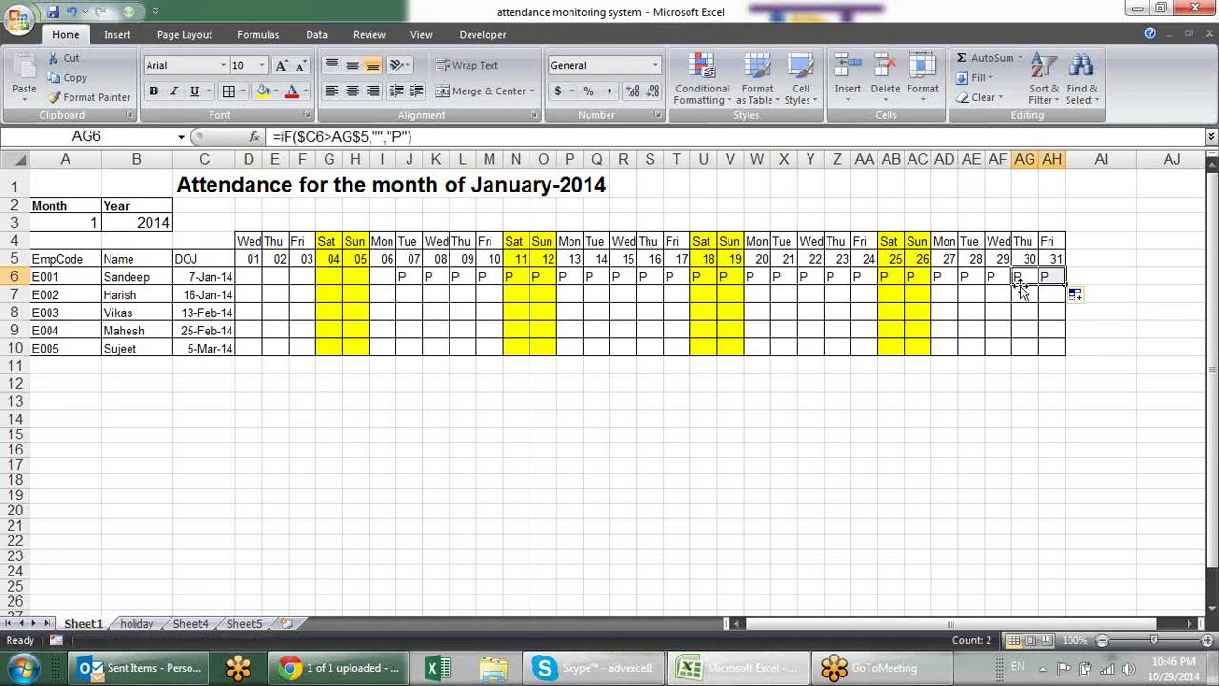
Copy the D6:AH6 formulas down to row 10 and spot-check J6, S7 and the third joining date.
{"action": "left_click_drag", "start_coordinate": [246, 278], "coordinate": [1052, 278]}
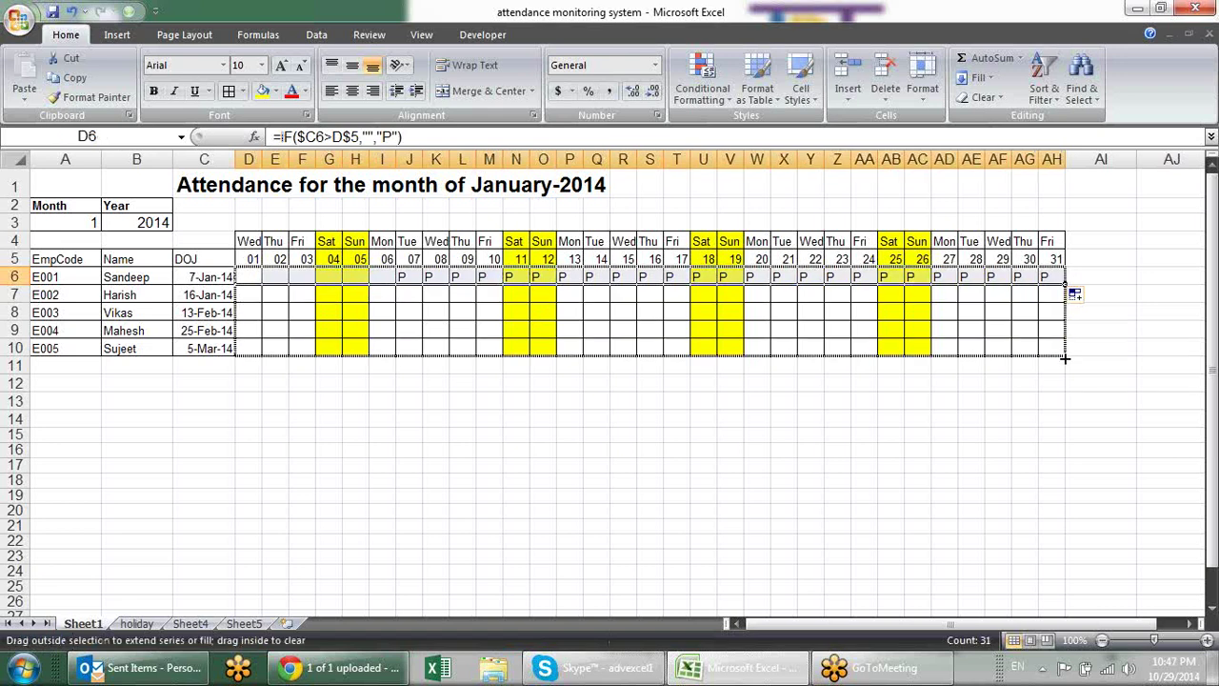
{"action": "left_click_drag", "start_coordinate": [1064, 284], "coordinate": [1067, 353]}
{"action": "left_click", "coordinate": [649, 419]}
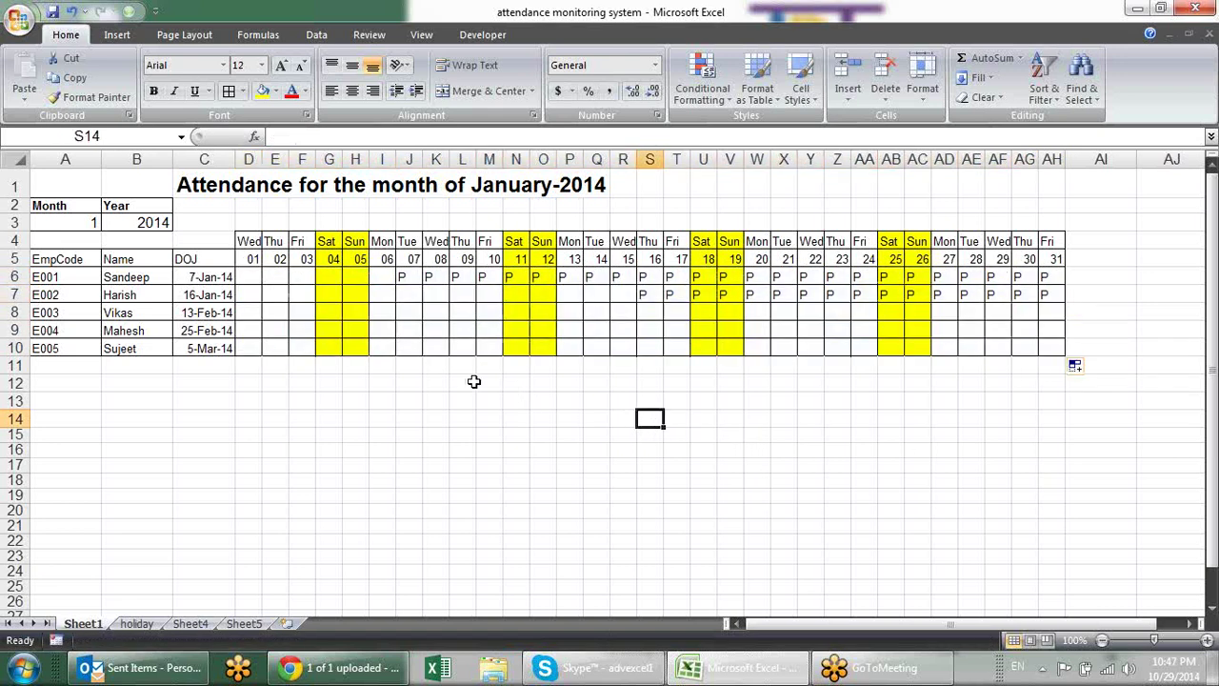
{"action": "left_click", "coordinate": [405, 277]}
{"action": "left_click", "coordinate": [645, 294]}
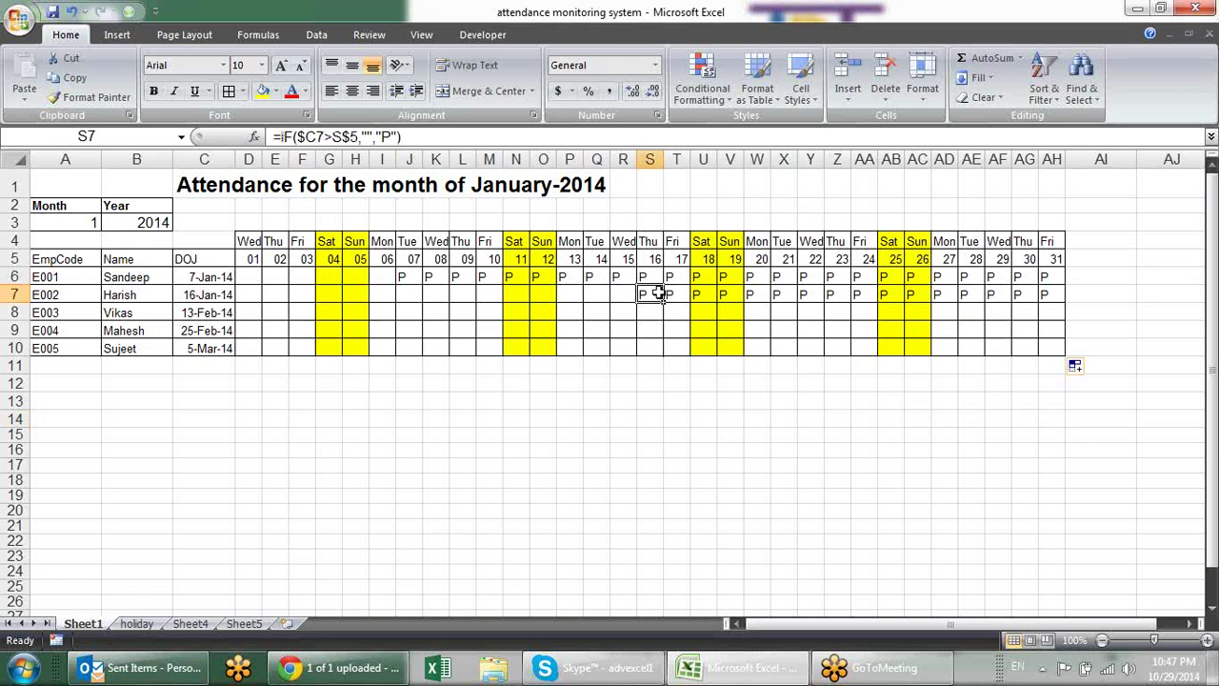
{"action": "left_click", "coordinate": [217, 314]}
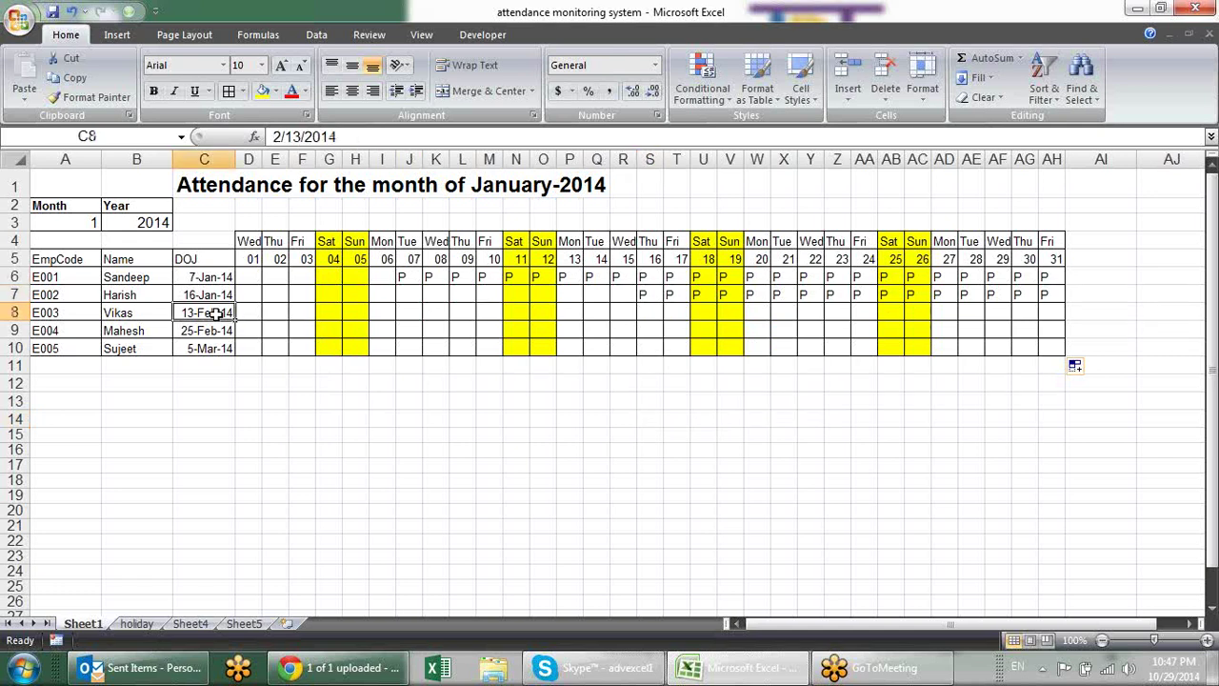
{"action": "left_click", "coordinate": [90, 216]}
Switch the month to 2 for February-2014 and check the third employee's P8.
{"action": "left_click", "coordinate": [110, 222]}
{"action": "left_click", "coordinate": [88, 251]}
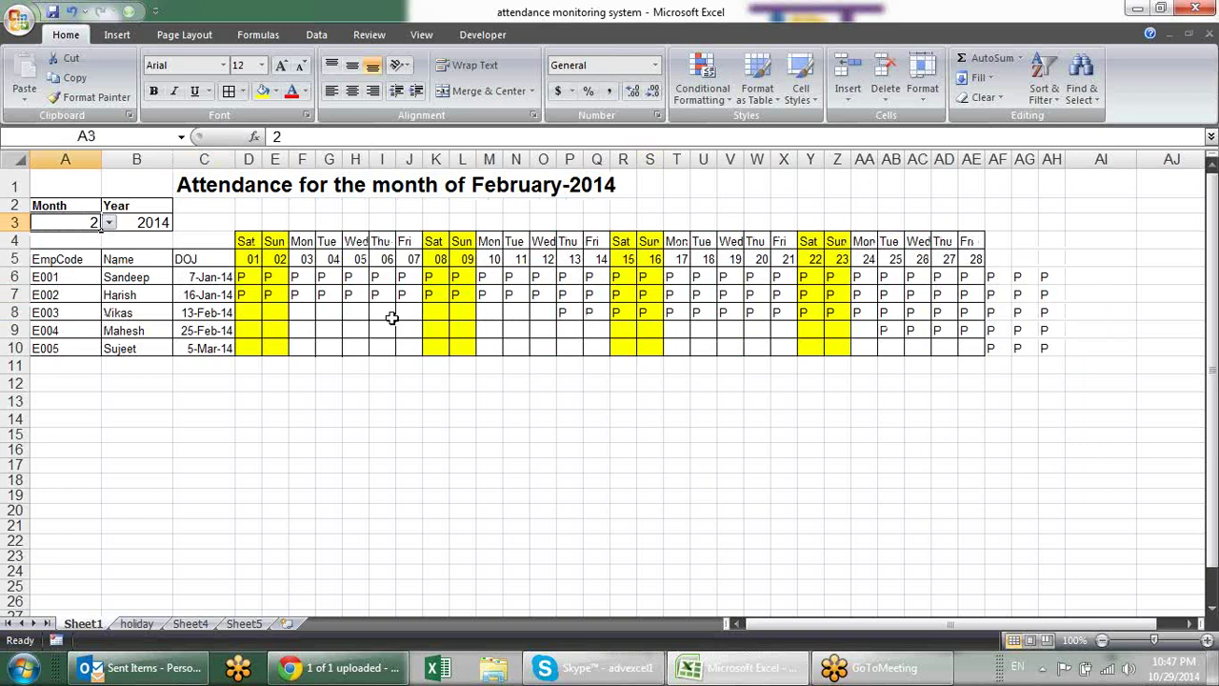
{"action": "left_click", "coordinate": [568, 311]}
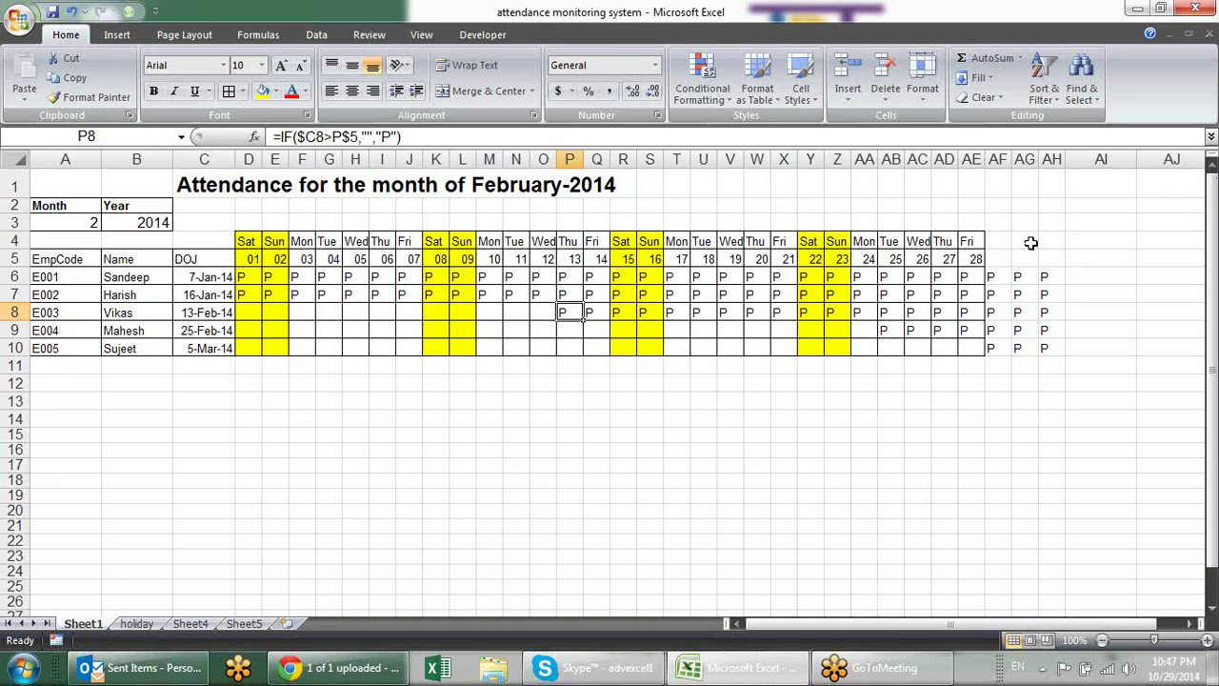
Inspect the AF and AG formulas past February's last day in rows 6–10.
{"action": "left_click", "coordinate": [992, 280]}
{"action": "left_click", "coordinate": [1026, 277]}
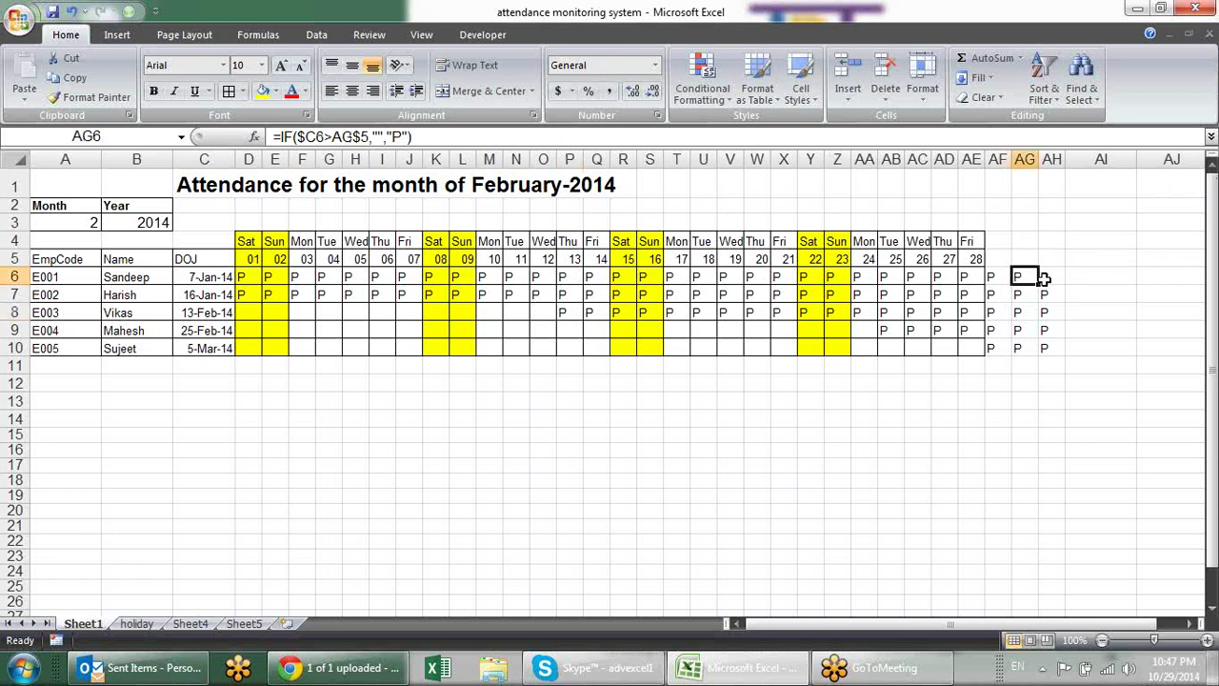
{"action": "left_click", "coordinate": [1048, 277]}
{"action": "left_click", "coordinate": [1045, 295]}
{"action": "left_click", "coordinate": [1028, 312]}
{"action": "left_click", "coordinate": [1021, 345]}
{"action": "left_click", "coordinate": [996, 348]}
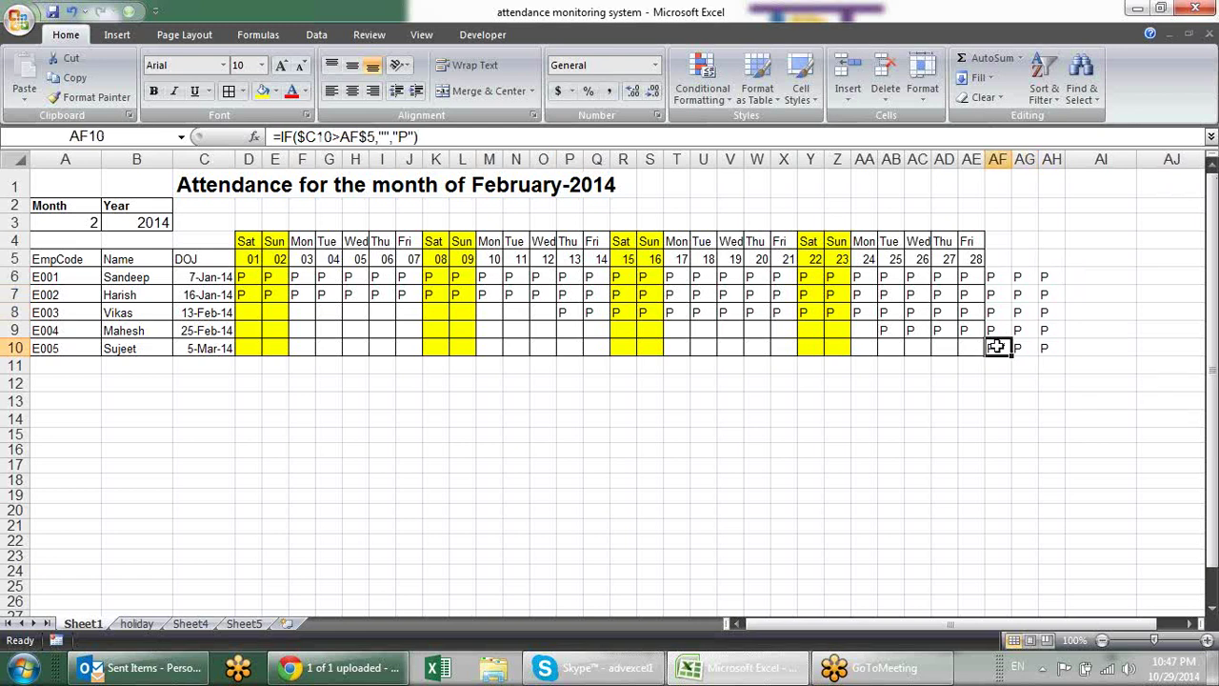
{"action": "left_click", "coordinate": [991, 280]}
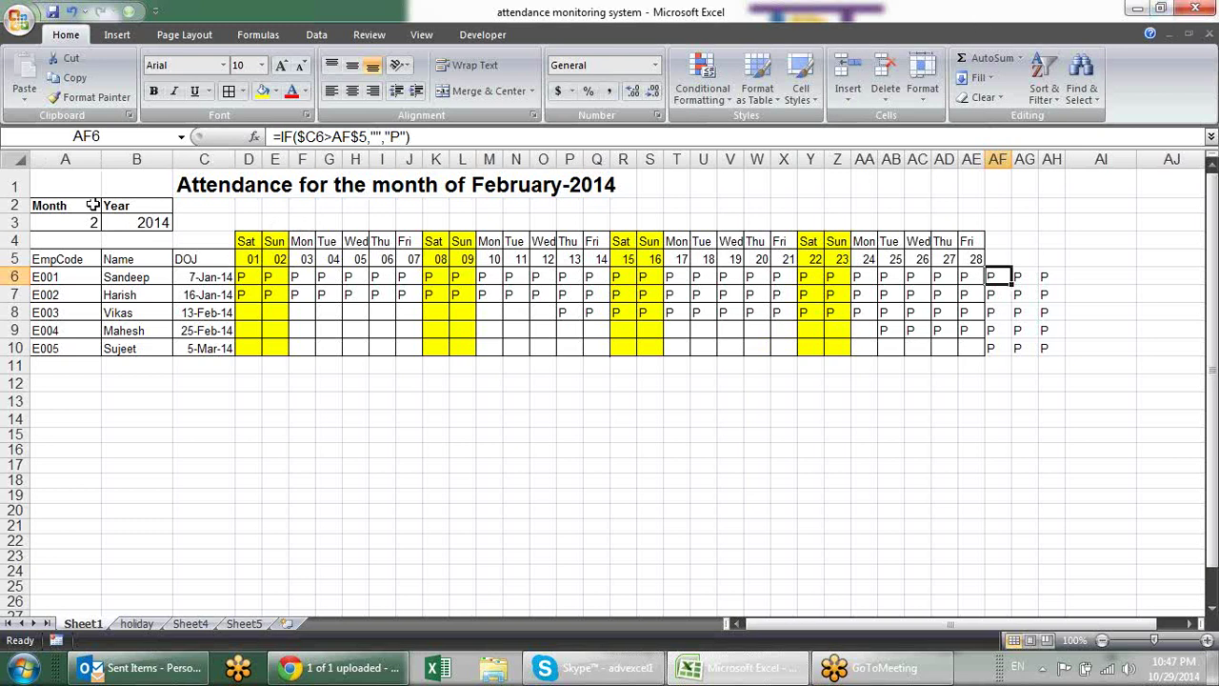
Choose month 10 to show October-2014 with P on every day.
{"action": "left_click", "coordinate": [63, 221]}
{"action": "left_click", "coordinate": [108, 222]}
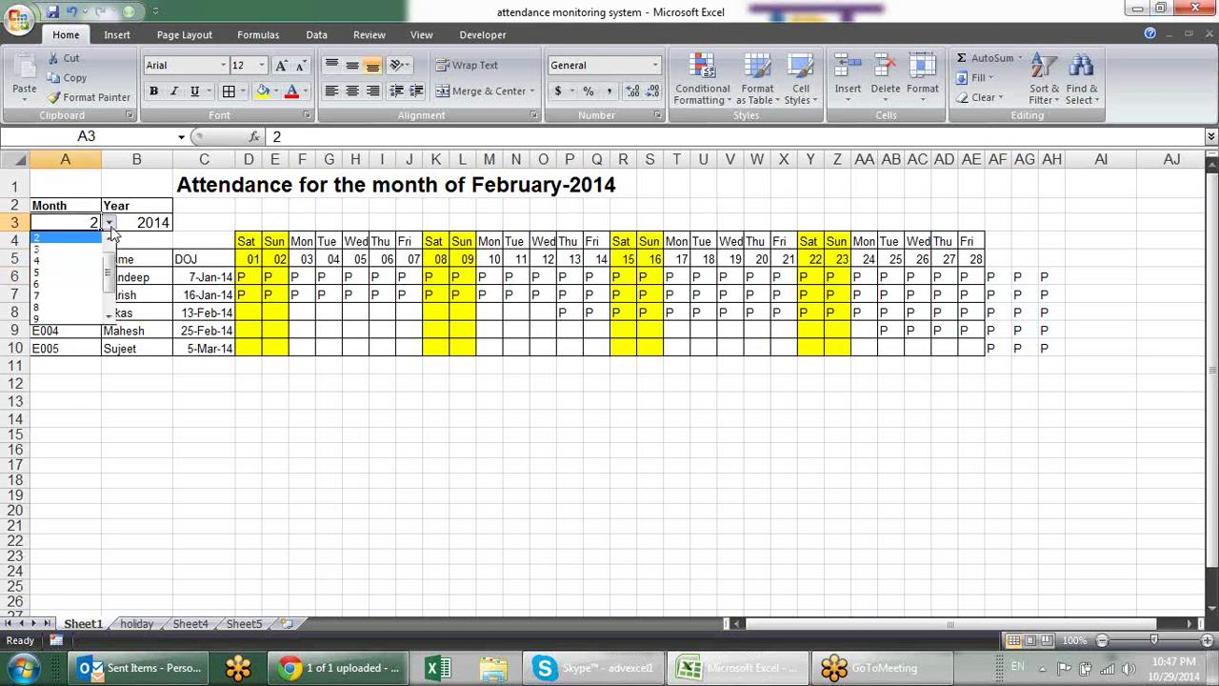
{"action": "scroll", "coordinate": [110, 278], "scroll_direction": "down", "scroll_amount": 1}
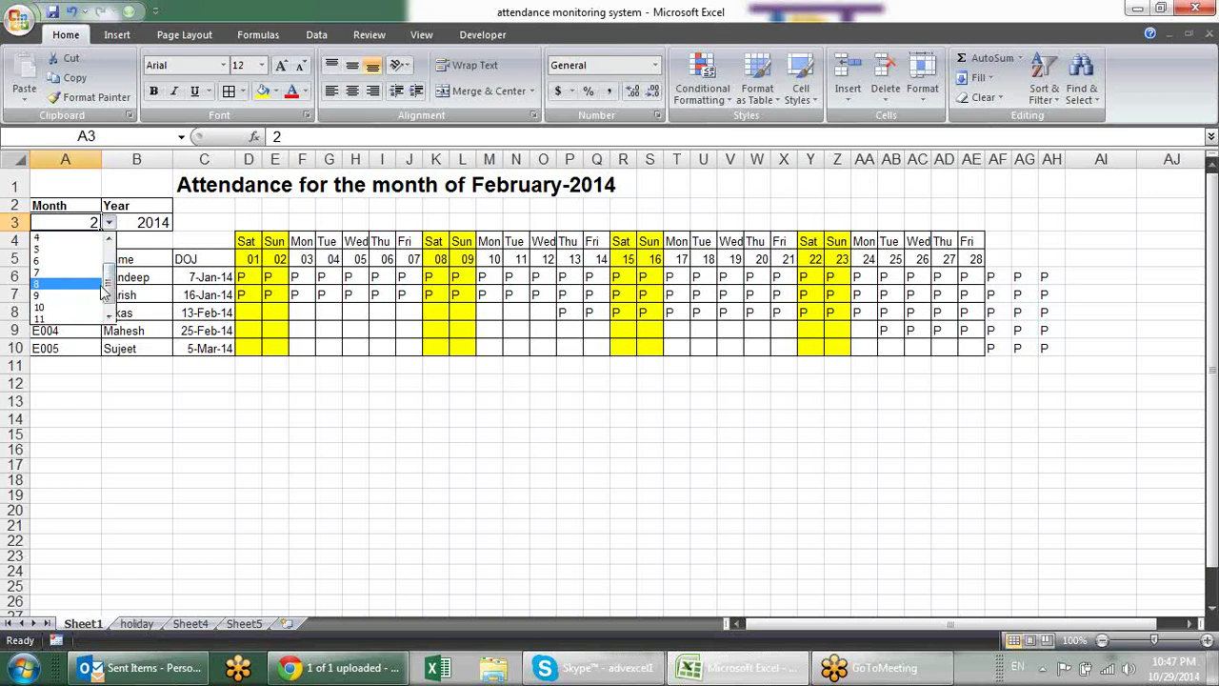
{"action": "left_click", "coordinate": [57, 311]}
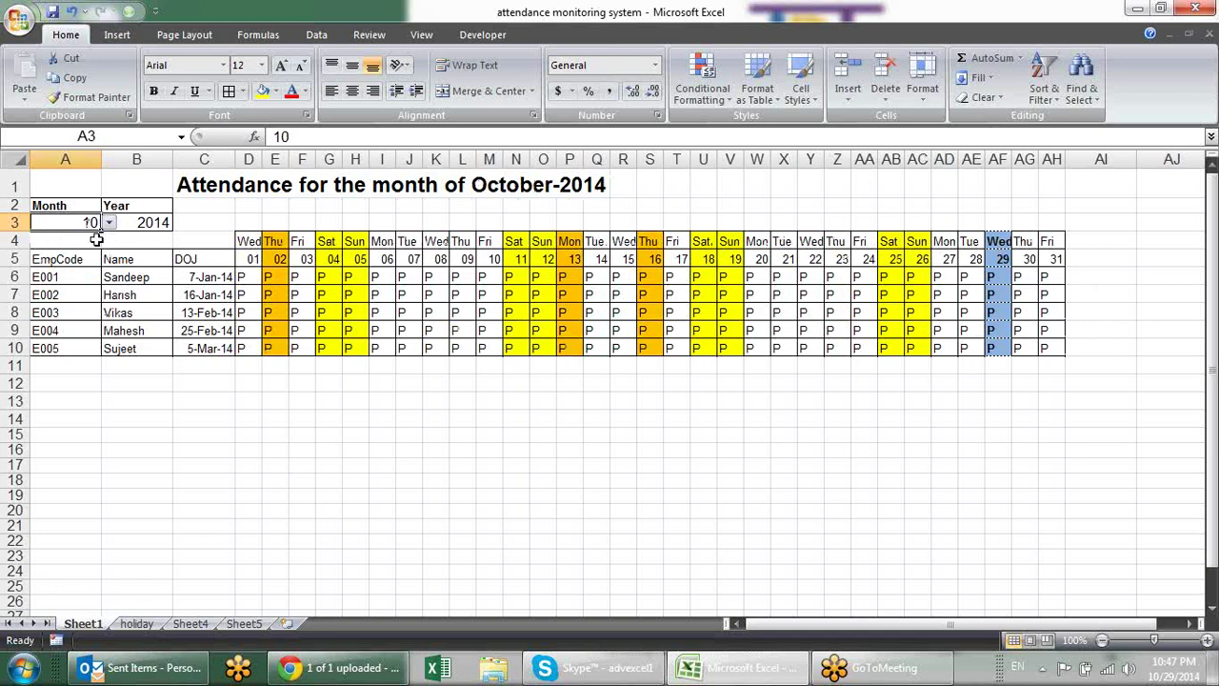
{"action": "left_click", "coordinate": [259, 277]}
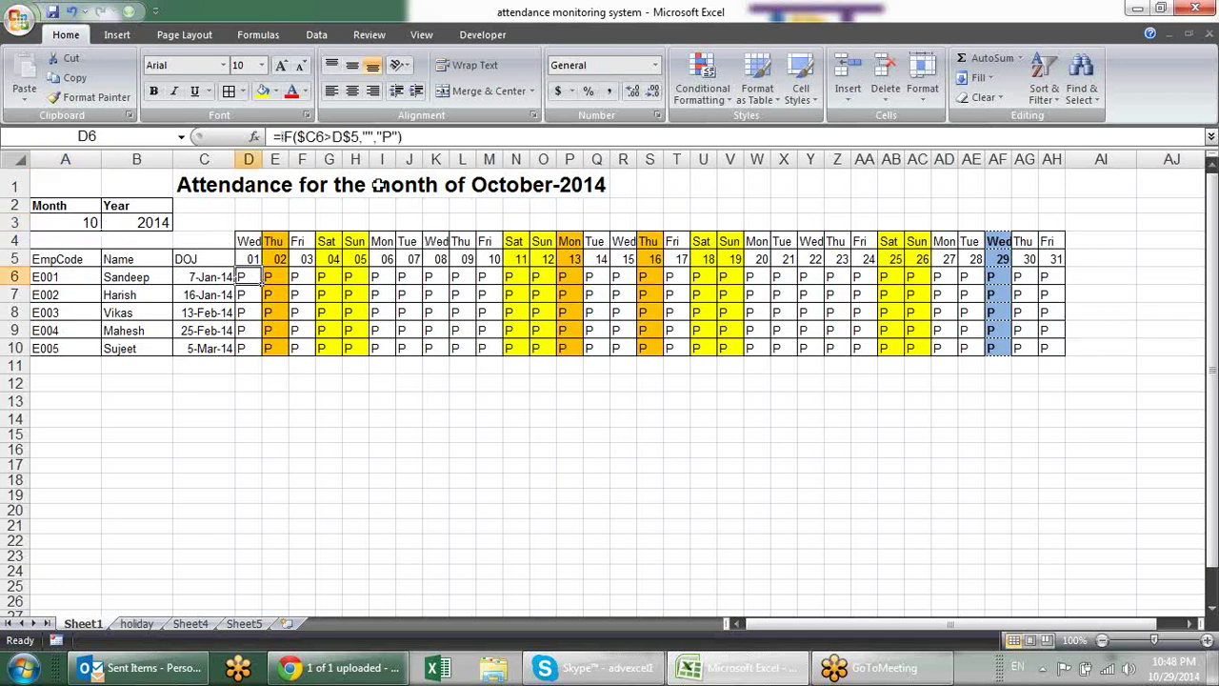
Change D6 to =IF($C6>D$5,"",IF(D5>TODAY(),"","P")) so future dates stay blank.
{"action": "left_click", "coordinate": [394, 136]}
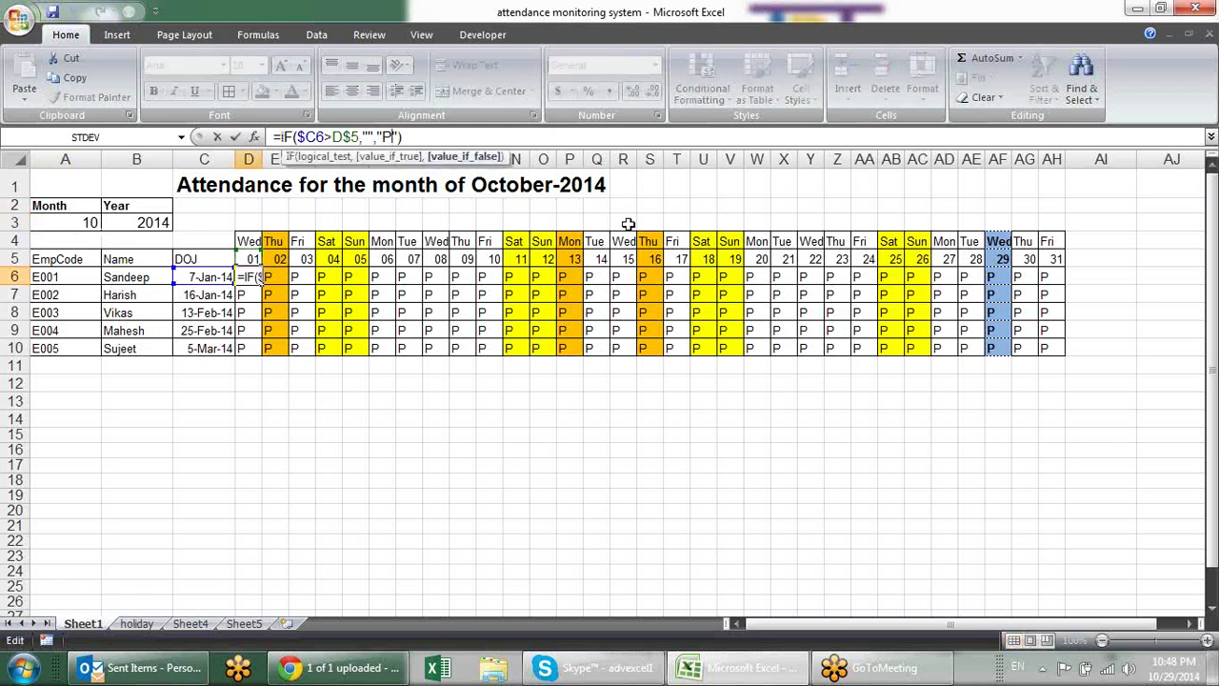
{"action": "key", "text": "Right"}
{"action": "key", "text": "BackSpace"}
{"action": "key", "text": "BackSpace"}
{"action": "key", "text": "BackSpace"}
{"action": "key", "text": "BackSpace"}
{"action": "type", "text": ",IF"}
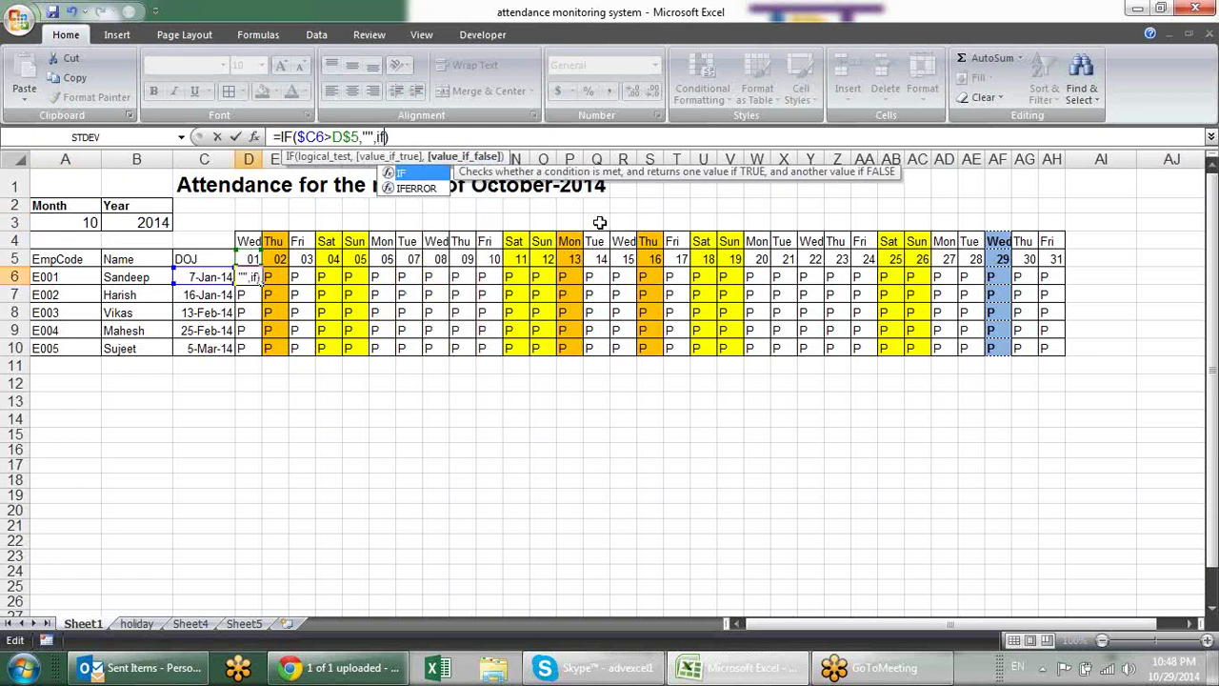
{"action": "type", "text": "("}
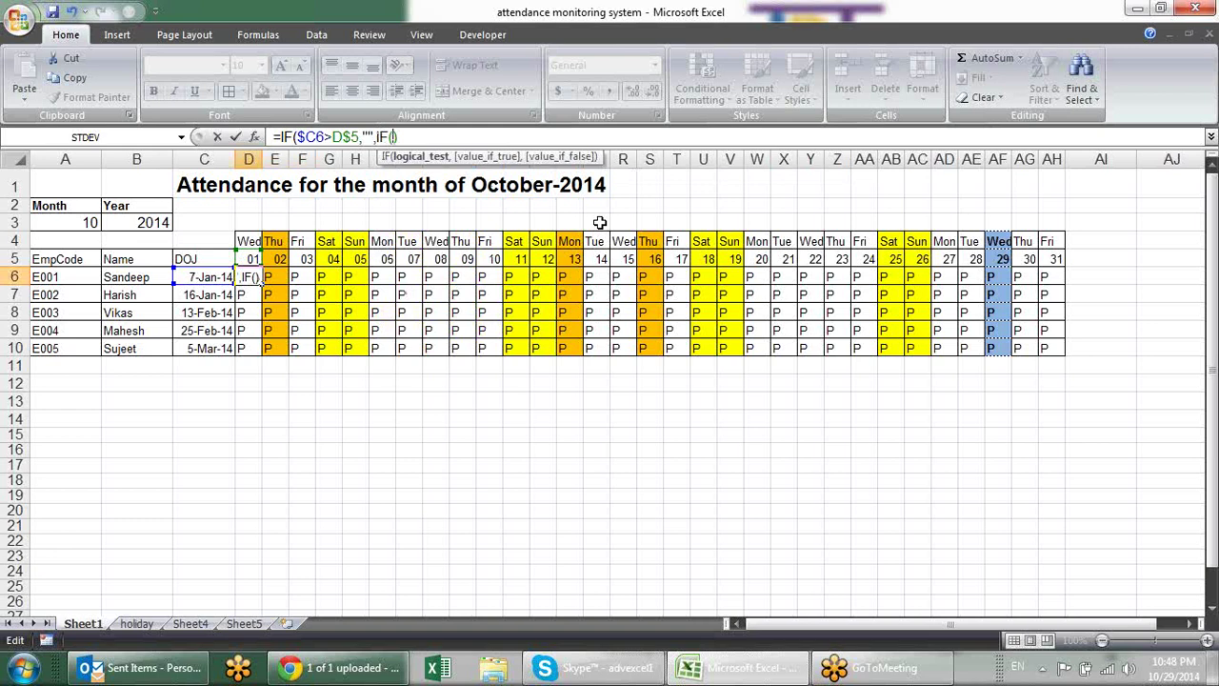
{"action": "key", "text": "Right"}
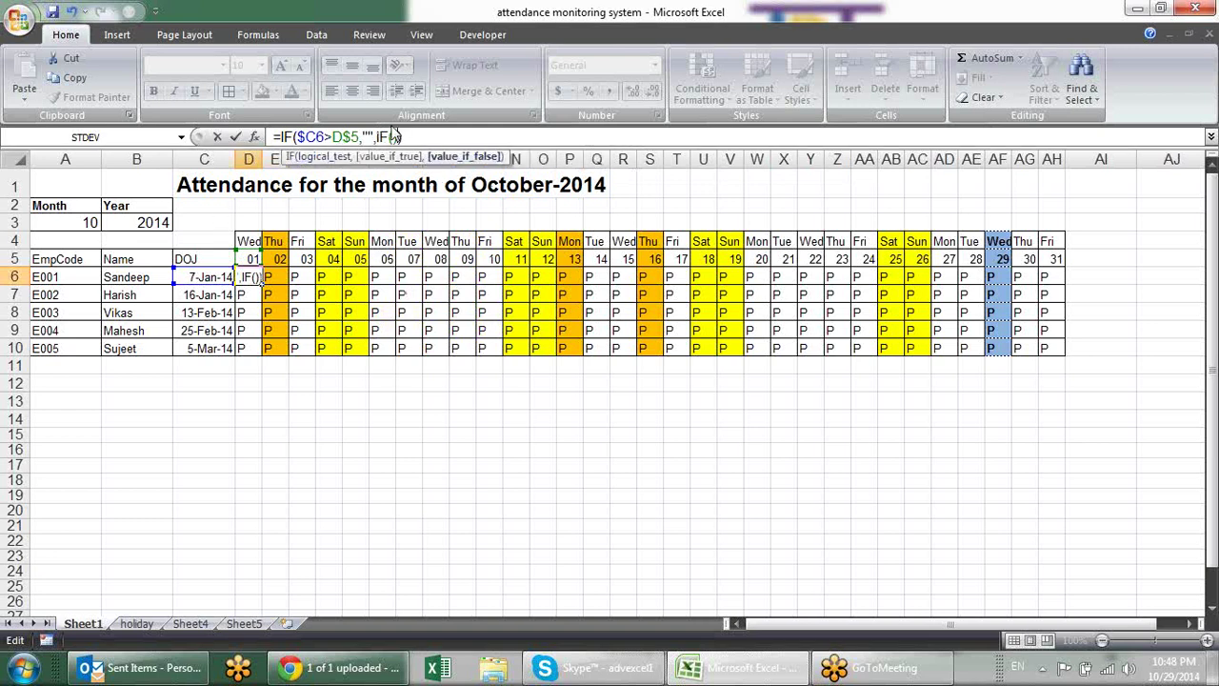
{"action": "left_click", "coordinate": [393, 137]}
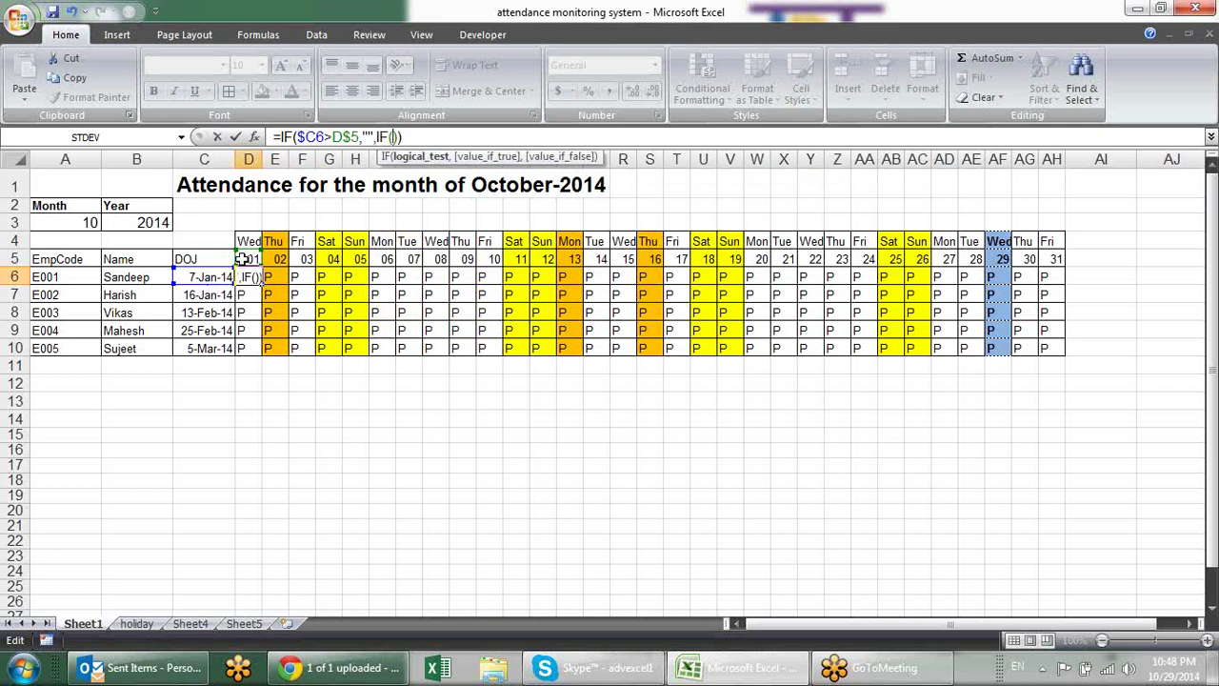
{"action": "left_click", "coordinate": [252, 258]}
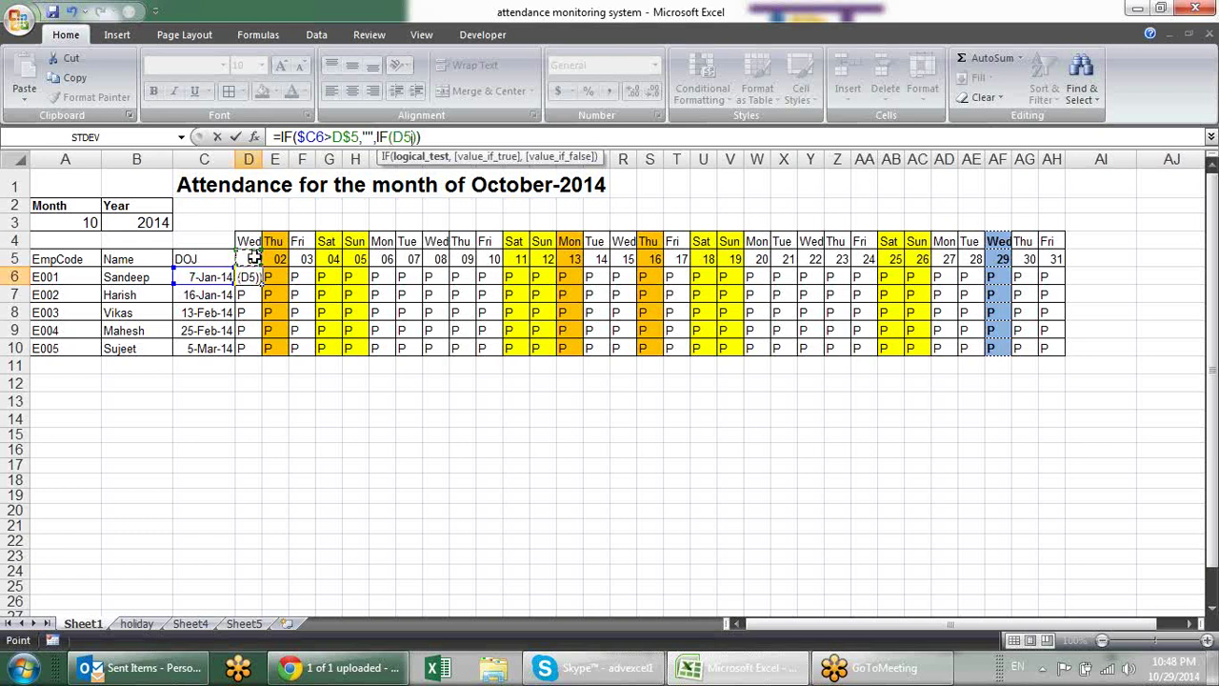
{"action": "type", "text": ">"}
{"action": "type", "text": "toda"}
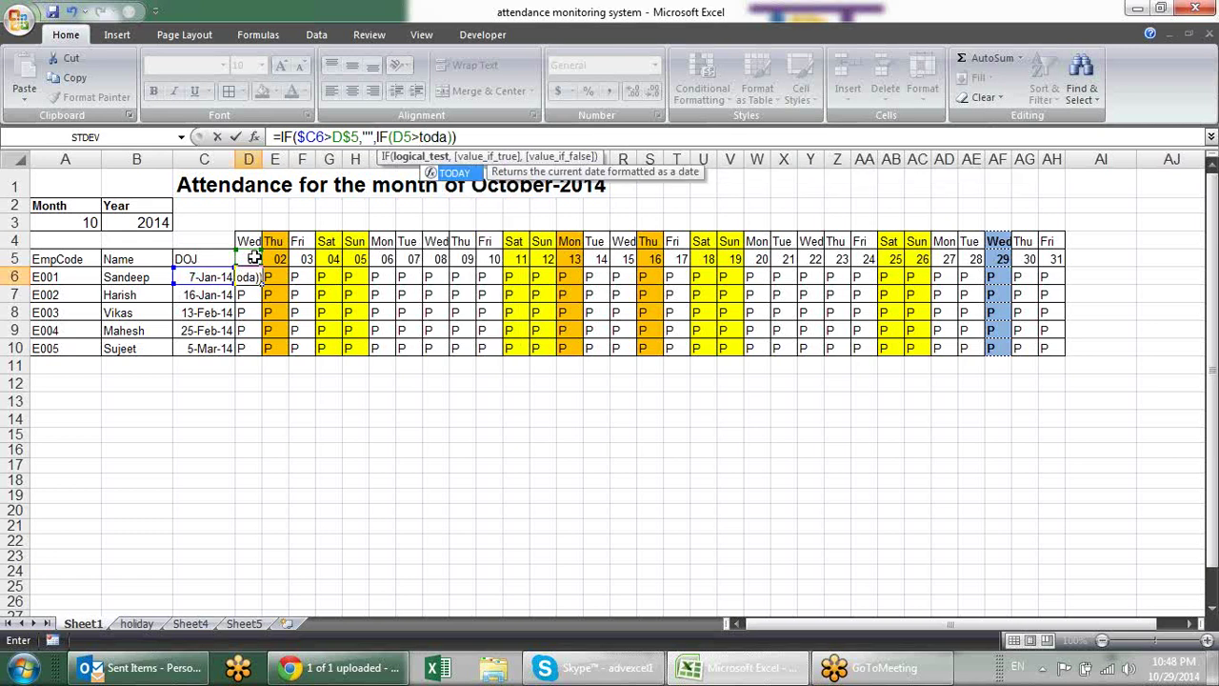
{"action": "type", "text": "y()"}
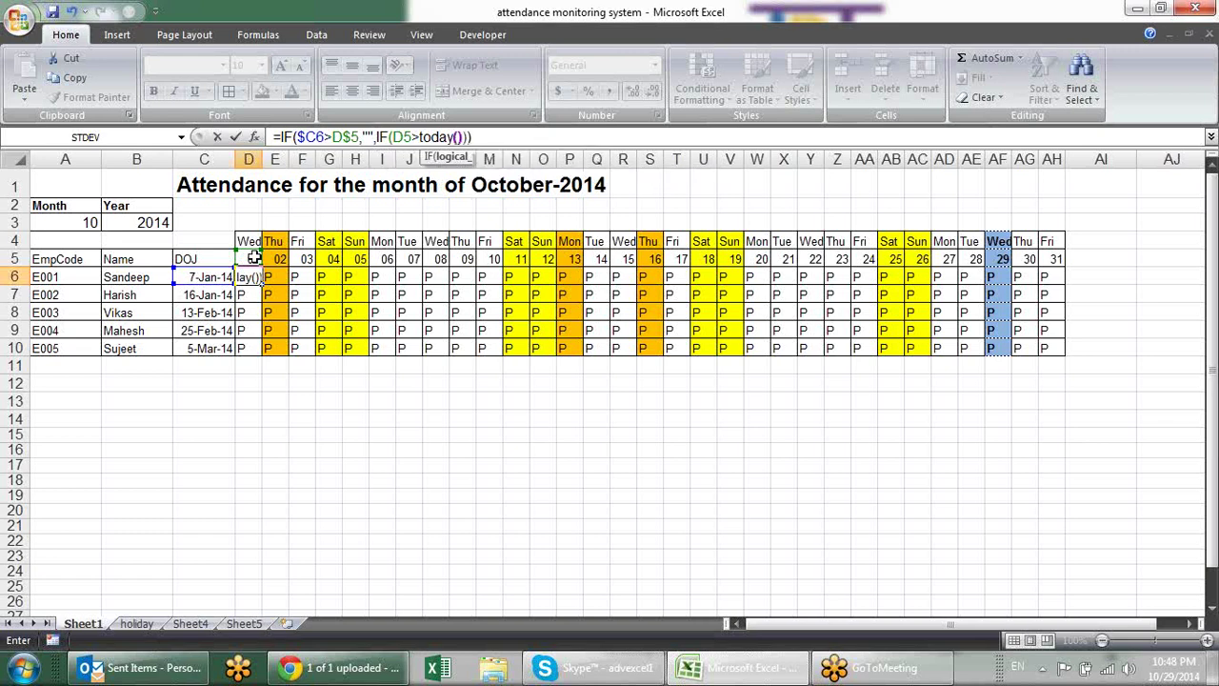
{"action": "type", "text": ",\"\""}
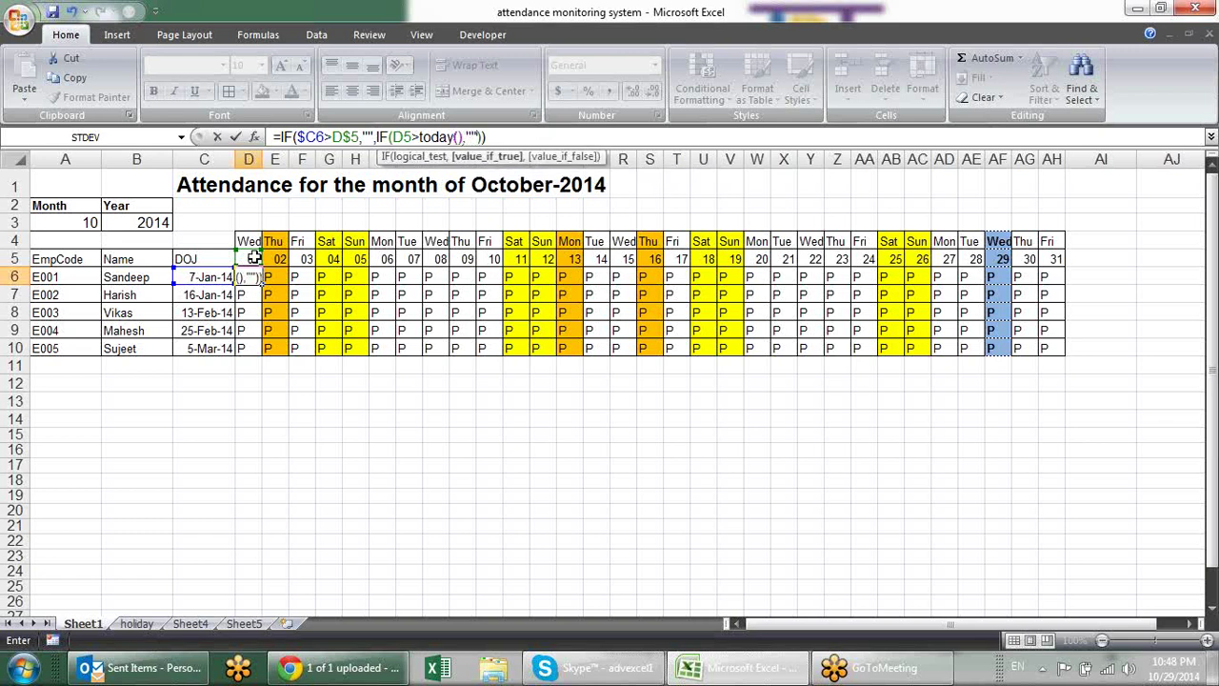
{"action": "type", "text": ","}
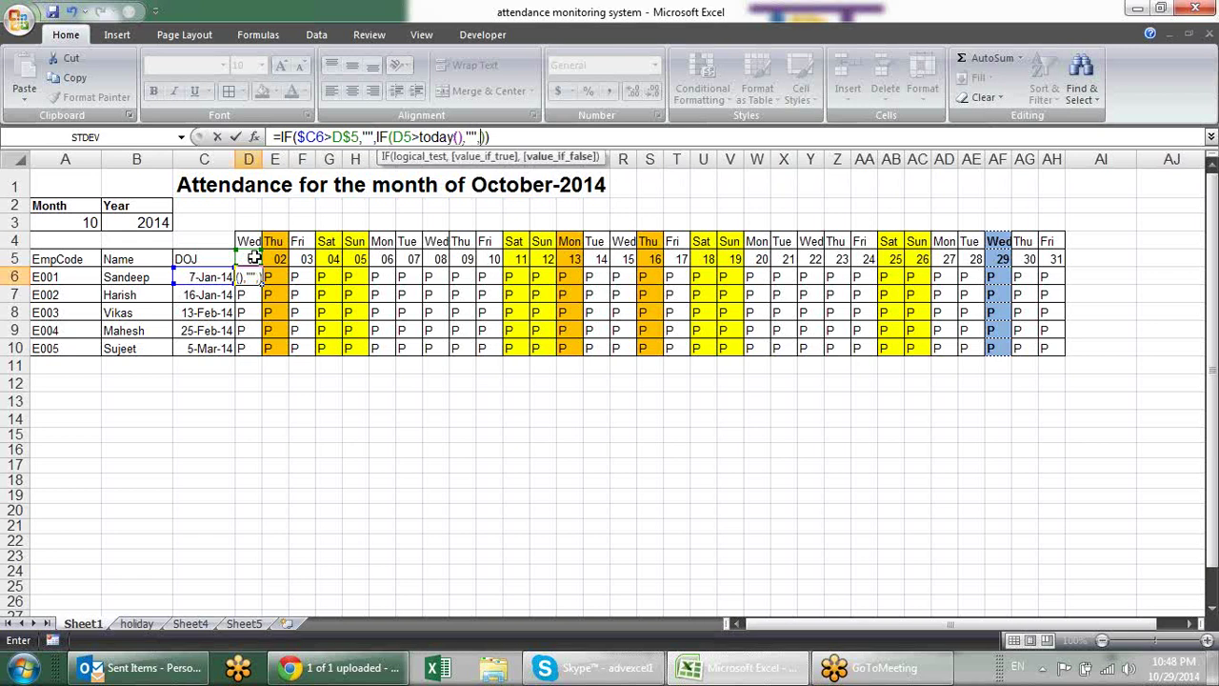
{"action": "type", "text": "\"P\""}
{"action": "key", "text": "Return"}
Fill the D6 formula across to column AH and down to row 10.
{"action": "left_click", "coordinate": [255, 275]}
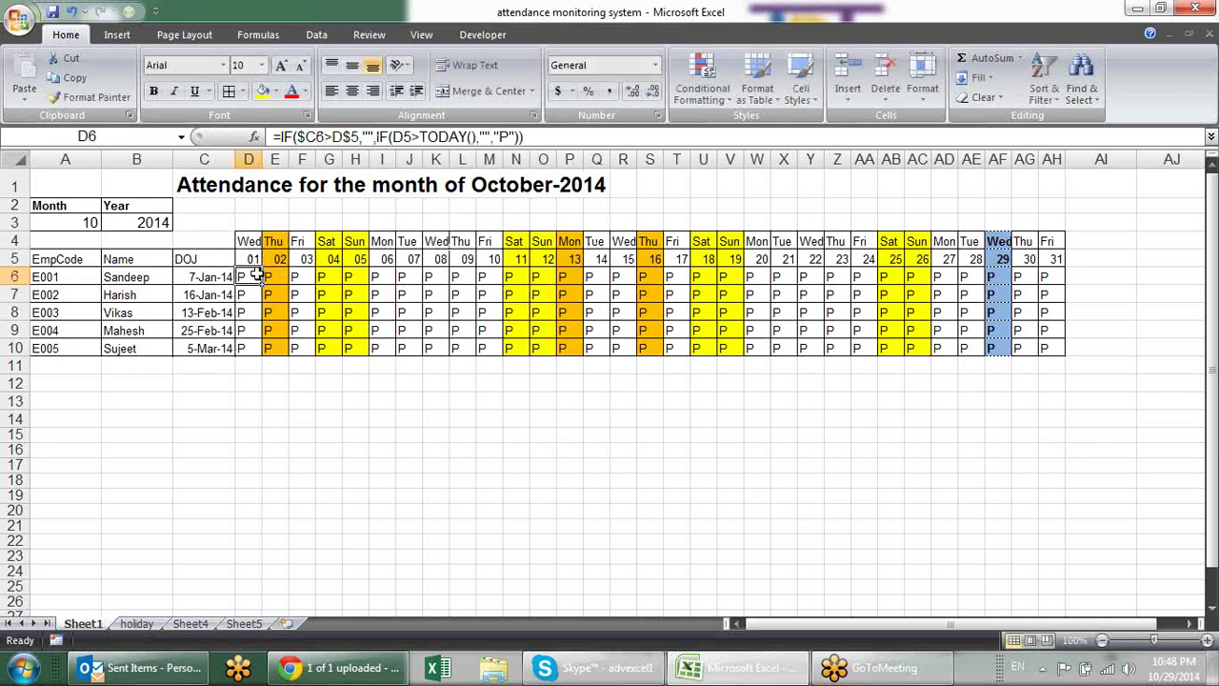
{"action": "mouse_move", "coordinate": [260, 286]}
{"action": "left_mouse_down"}
{"action": "mouse_move", "coordinate": [884, 291]}
{"action": "mouse_move", "coordinate": [1076, 278]}
{"action": "mouse_move", "coordinate": [1064, 354]}
{"action": "left_mouse_up"}
{"action": "left_click", "coordinate": [1071, 402]}
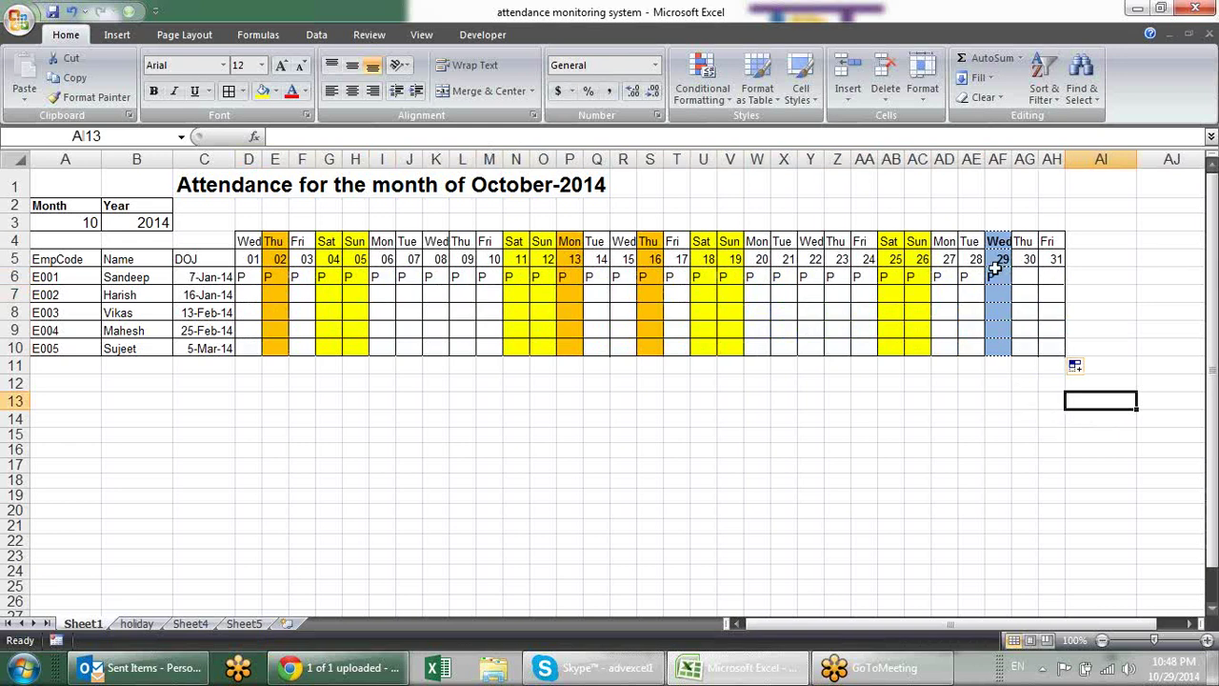
Fix the D6 formula's TODAY comparison to reference D$5 instead of D5.
{"action": "left_click", "coordinate": [995, 272]}
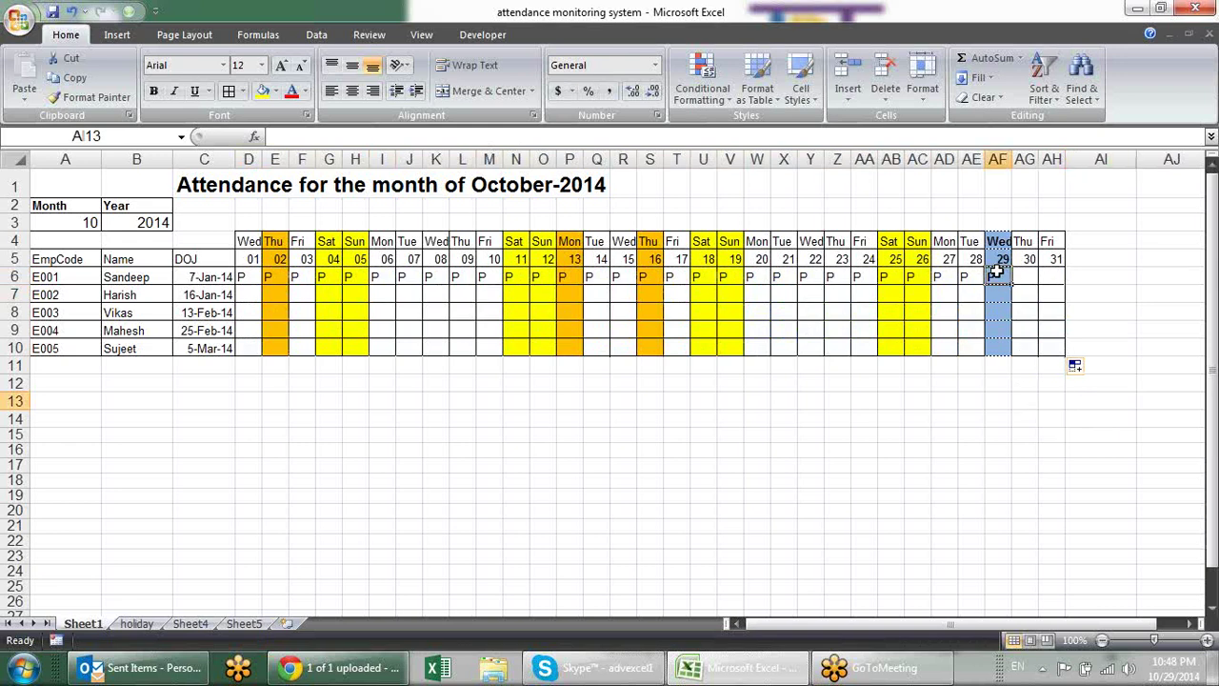
{"action": "left_click", "coordinate": [244, 277]}
{"action": "key", "text": "F2"}
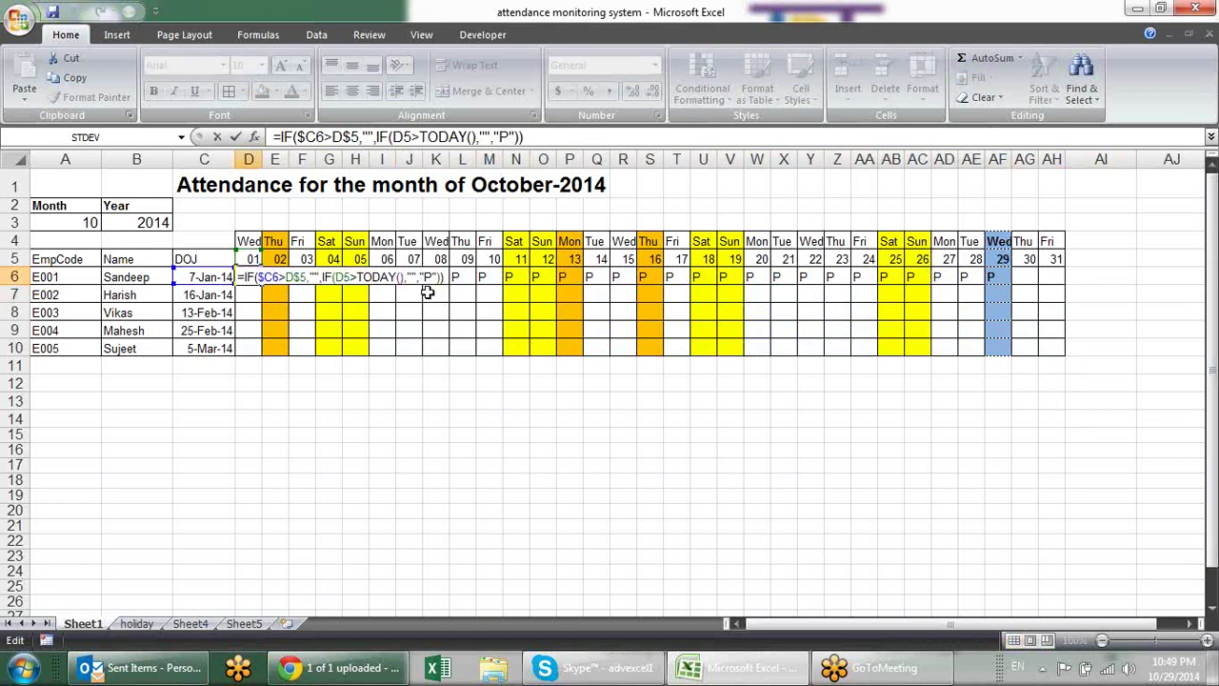
{"action": "left_click", "coordinate": [343, 276]}
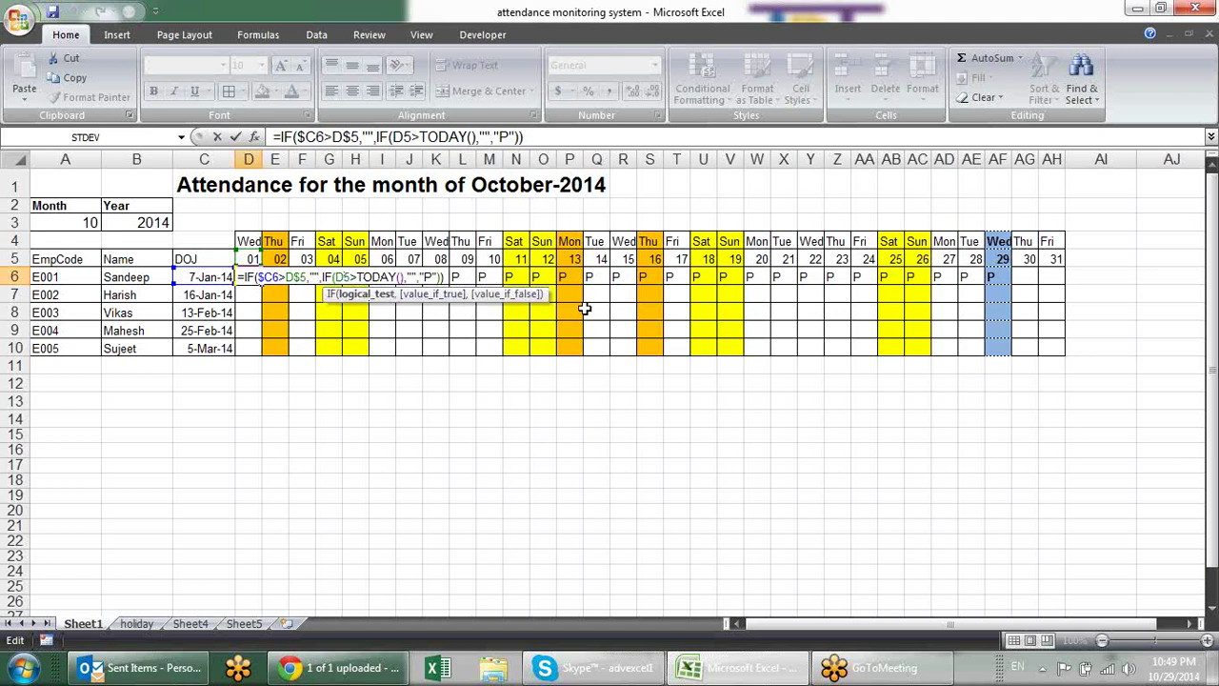
{"action": "type", "text": "$"}
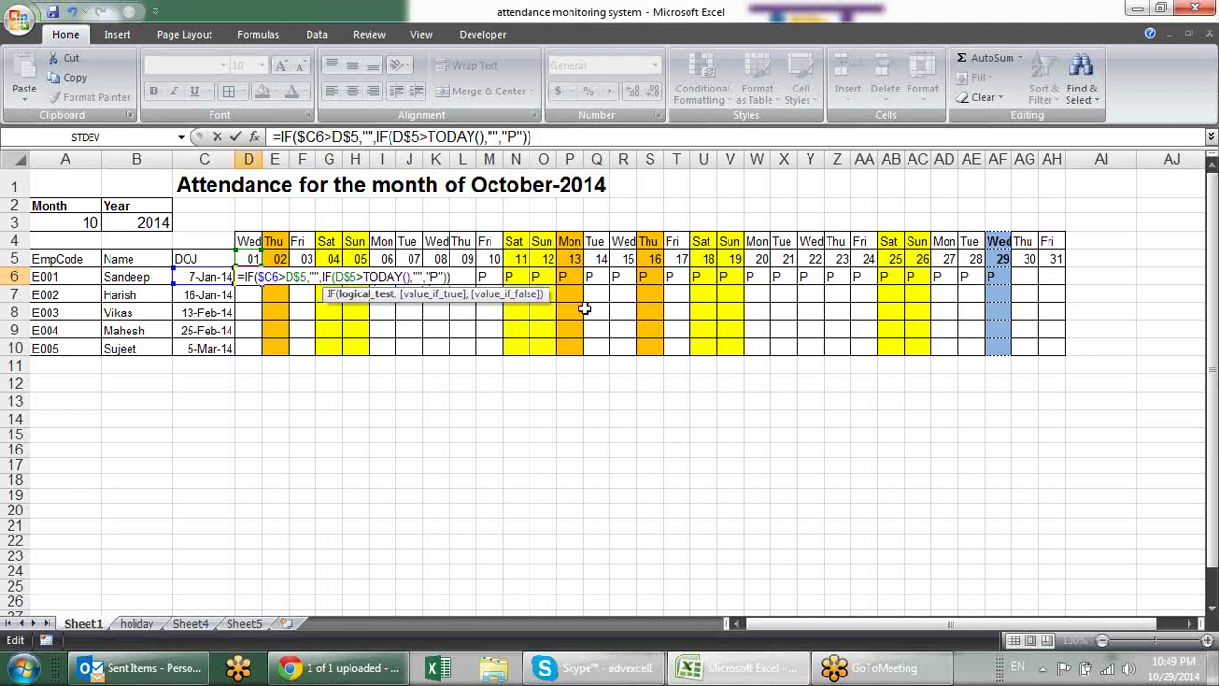
{"action": "key", "text": "Return"}
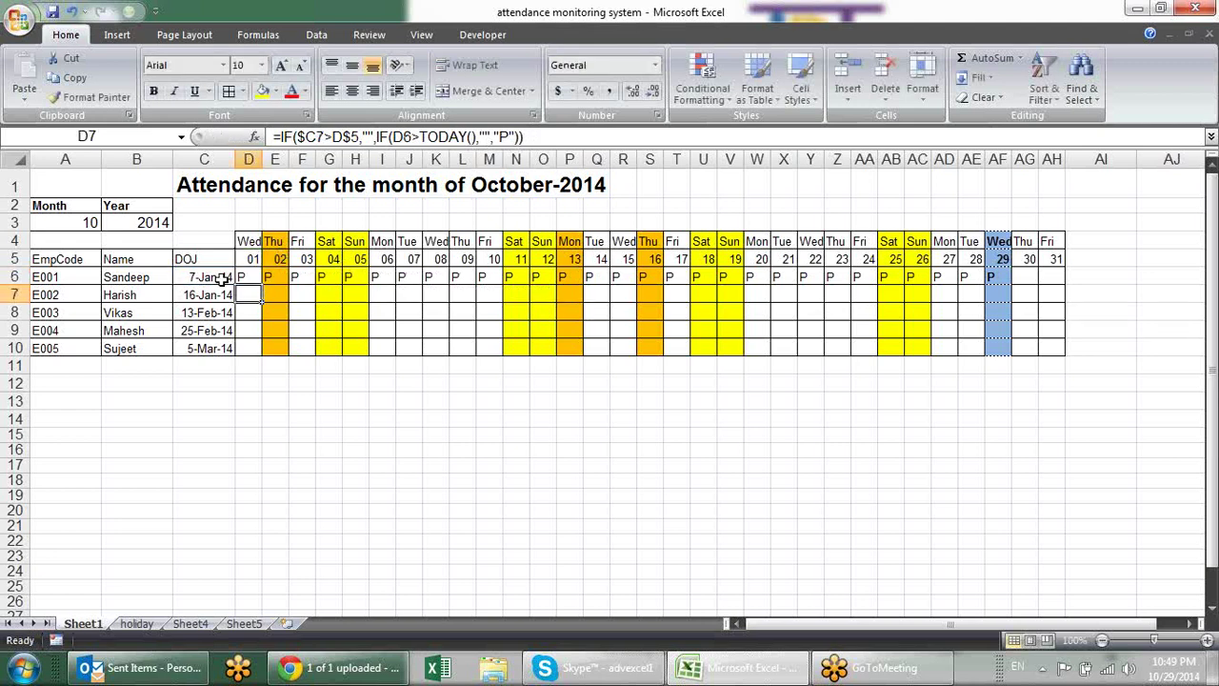
Copy the corrected D6 formula across to AH6 and down through row 10.
{"action": "left_click", "coordinate": [256, 275]}
{"action": "left_click_drag", "start_coordinate": [266, 286], "coordinate": [1058, 287]}
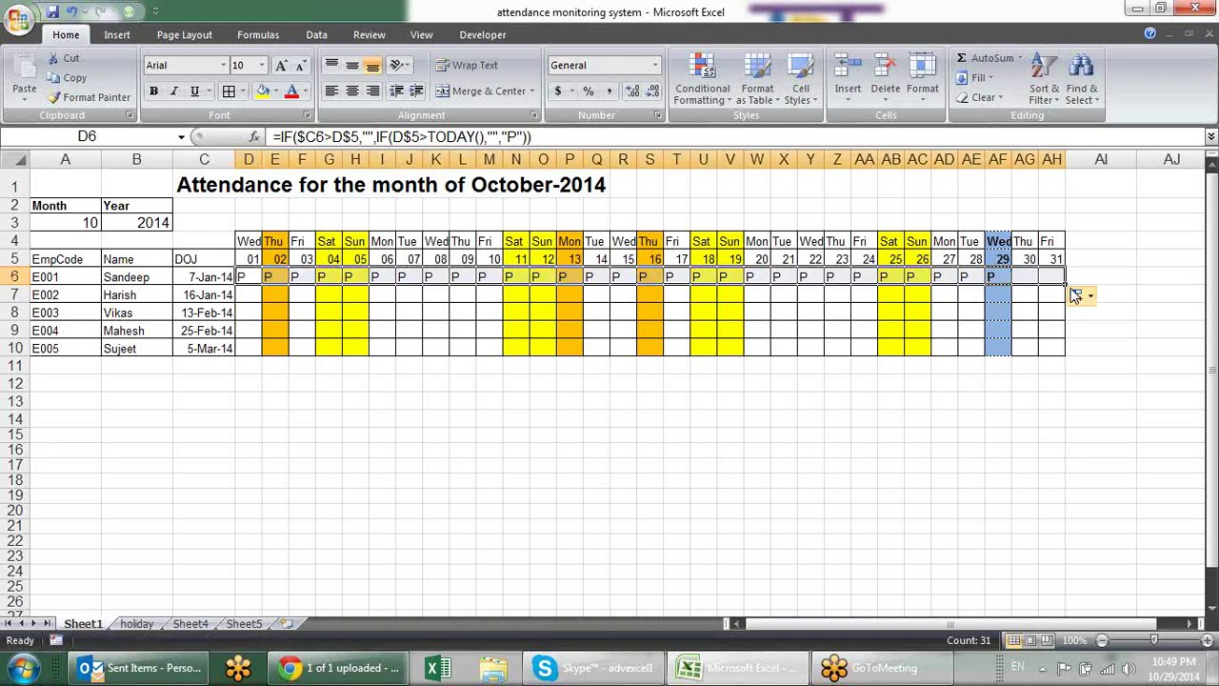
{"action": "left_click", "coordinate": [1055, 295]}
{"action": "mouse_move", "coordinate": [249, 275]}
{"action": "left_mouse_down"}
{"action": "mouse_move", "coordinate": [1070, 264]}
{"action": "mouse_move", "coordinate": [1055, 274]}
{"action": "mouse_move", "coordinate": [1067, 348]}
{"action": "left_mouse_up"}
{"action": "left_click", "coordinate": [1125, 383]}
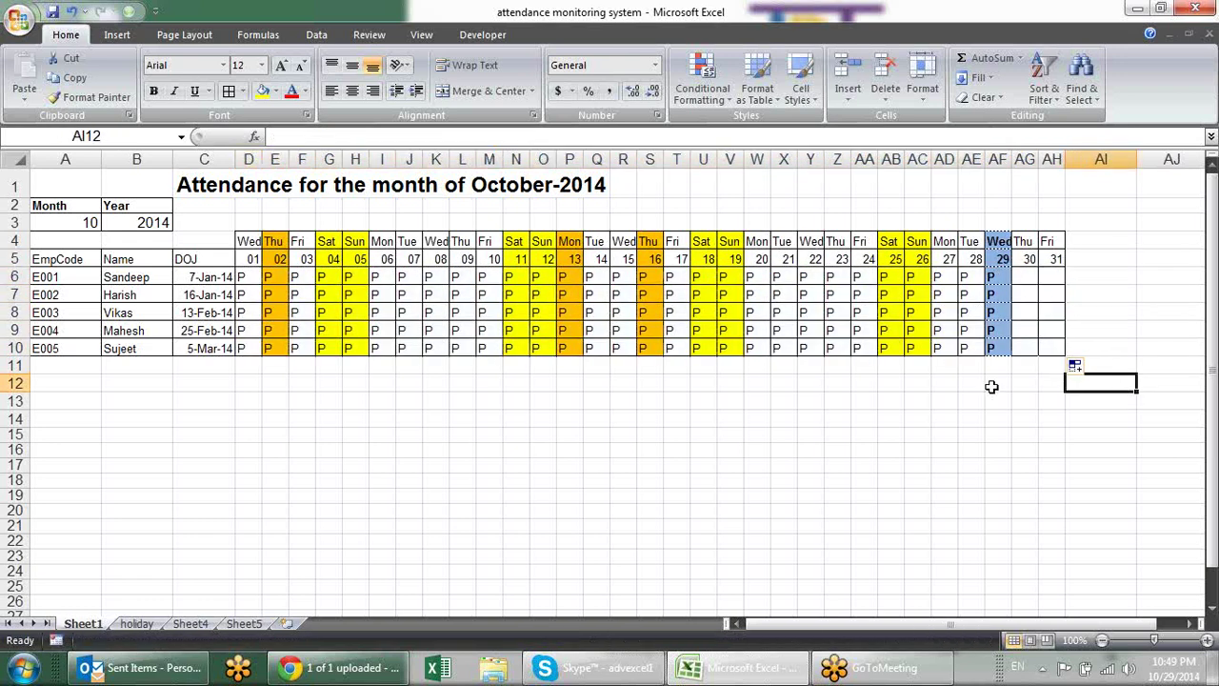
Switch the A3 month dropdown to 11, then to 3, and check H10's formula.
{"action": "left_click", "coordinate": [86, 223]}
{"action": "left_click", "coordinate": [108, 223]}
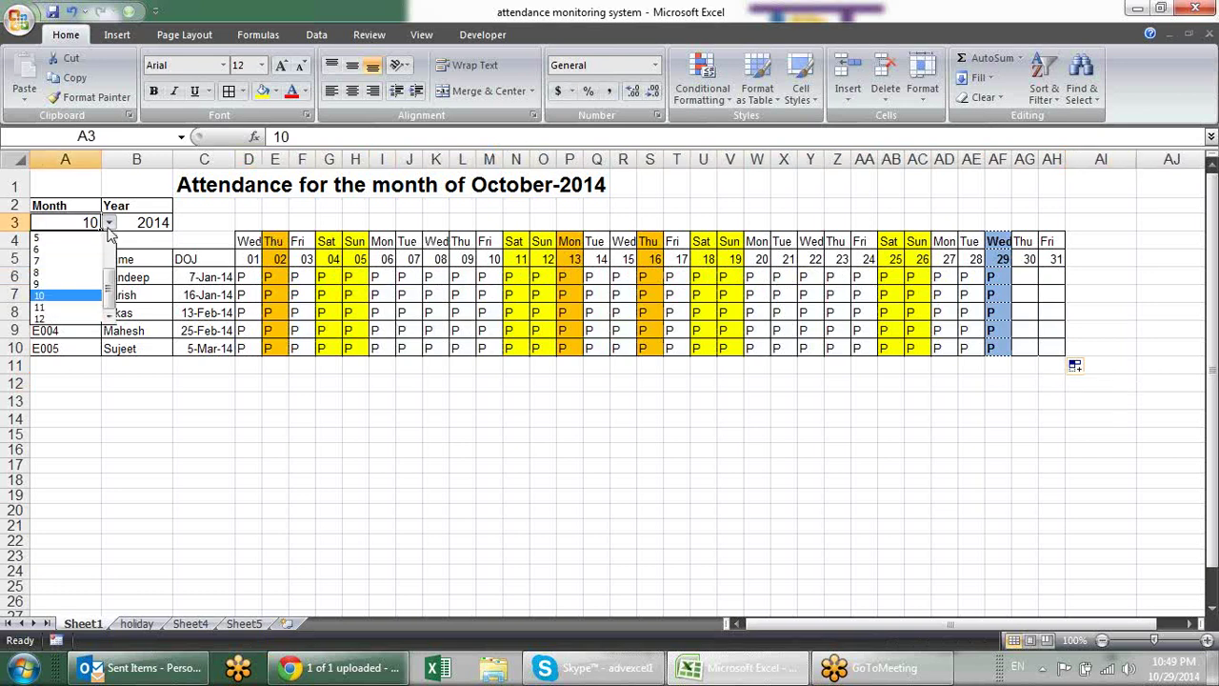
{"action": "left_click", "coordinate": [71, 308]}
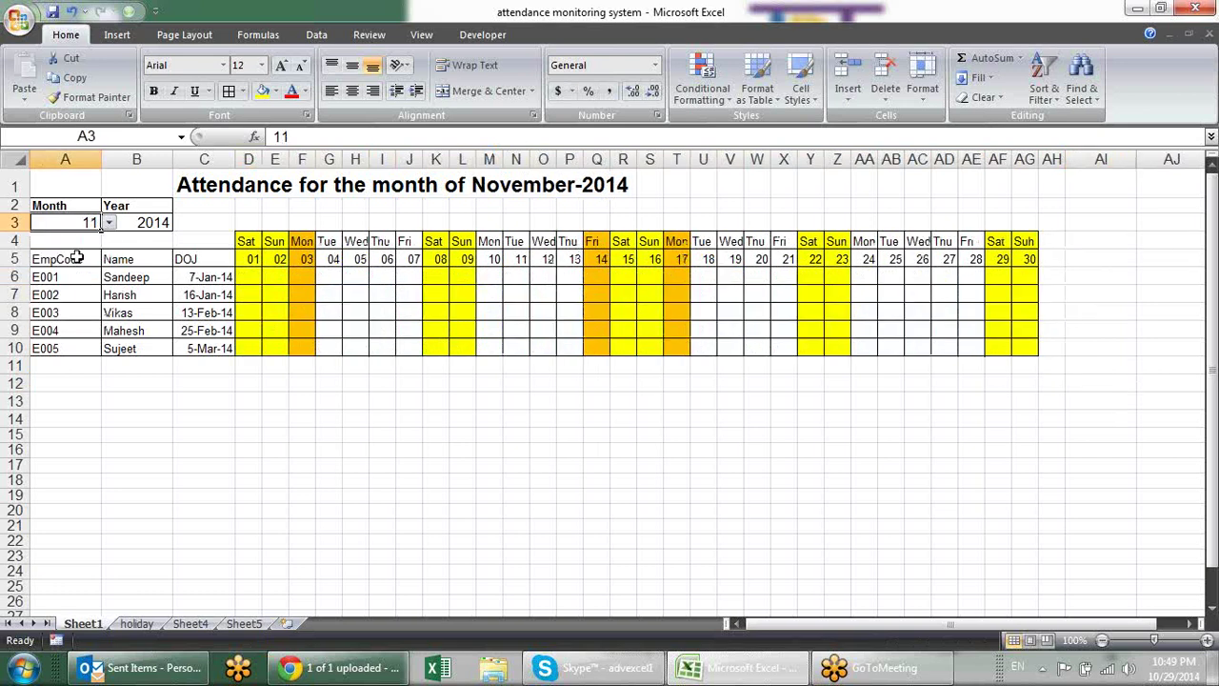
{"action": "left_click", "coordinate": [109, 222]}
{"action": "left_click_drag", "start_coordinate": [111, 278], "coordinate": [111, 255]}
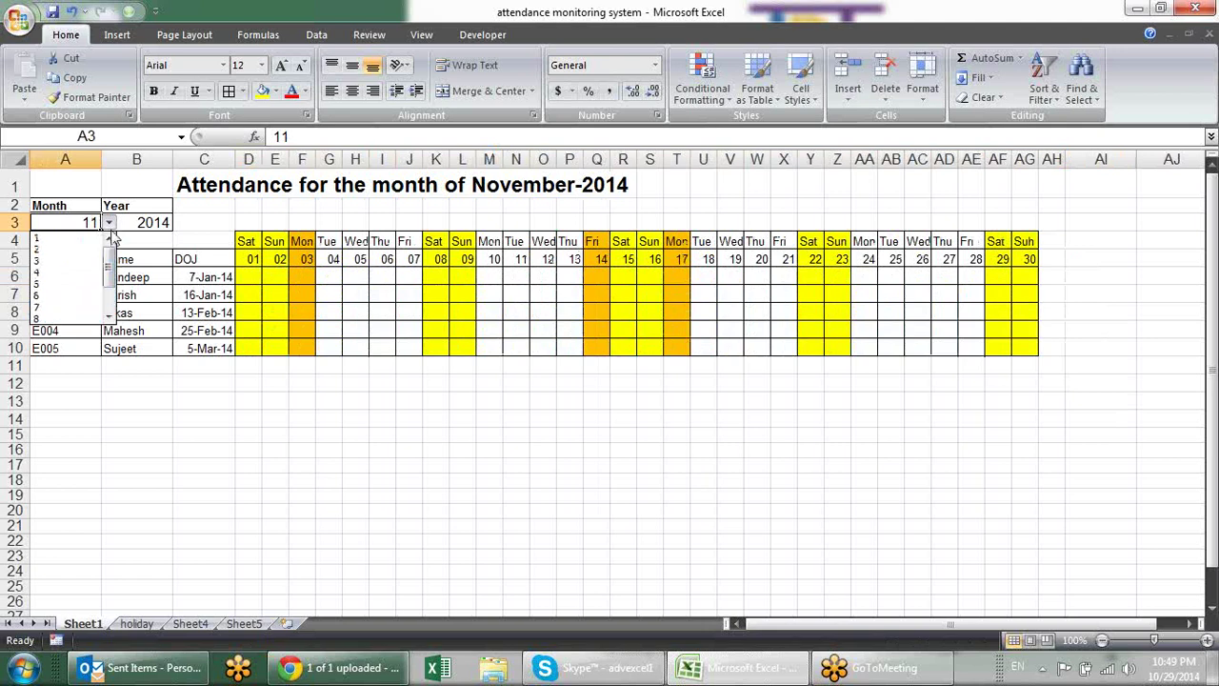
{"action": "left_click", "coordinate": [57, 239]}
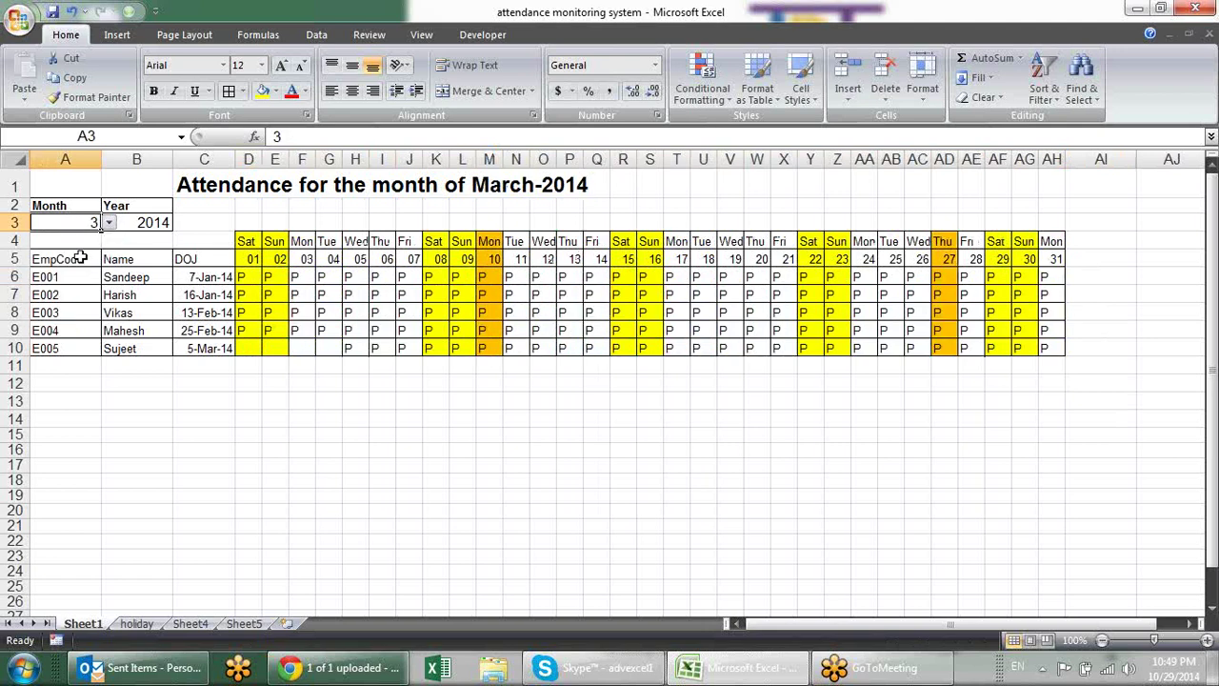
{"action": "left_click", "coordinate": [353, 345]}
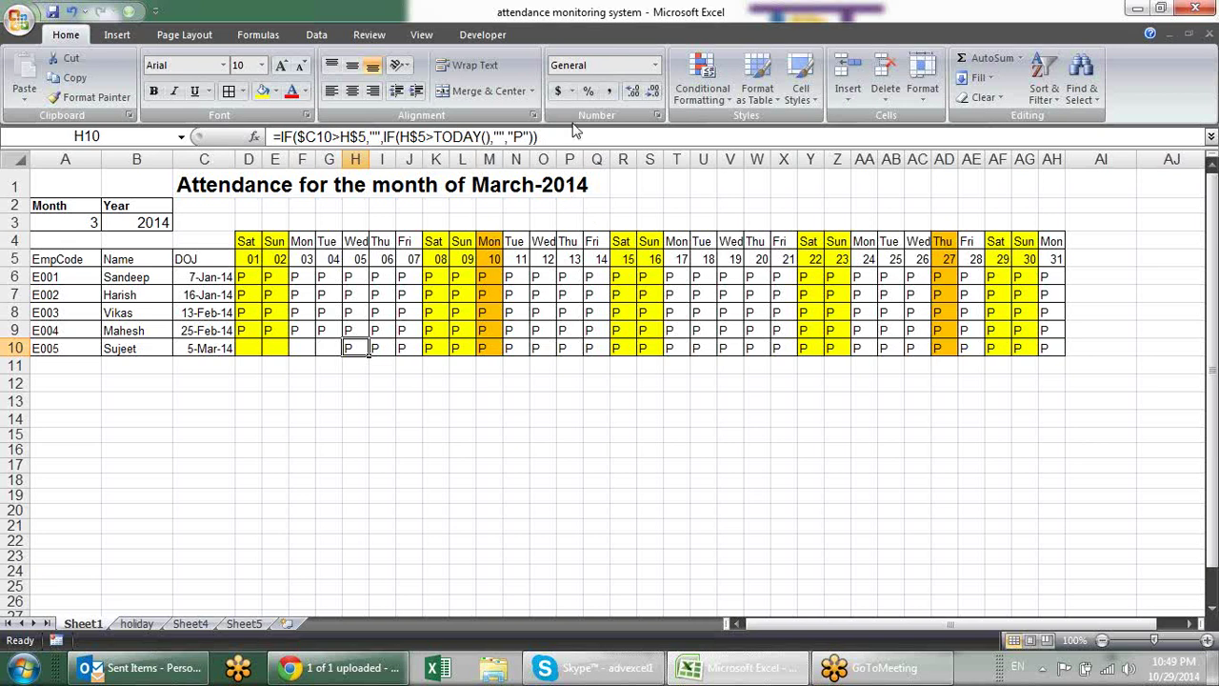
In D6's formula, replace the final "P" with a new IF(OR()) shell.
{"action": "left_click", "coordinate": [248, 277]}
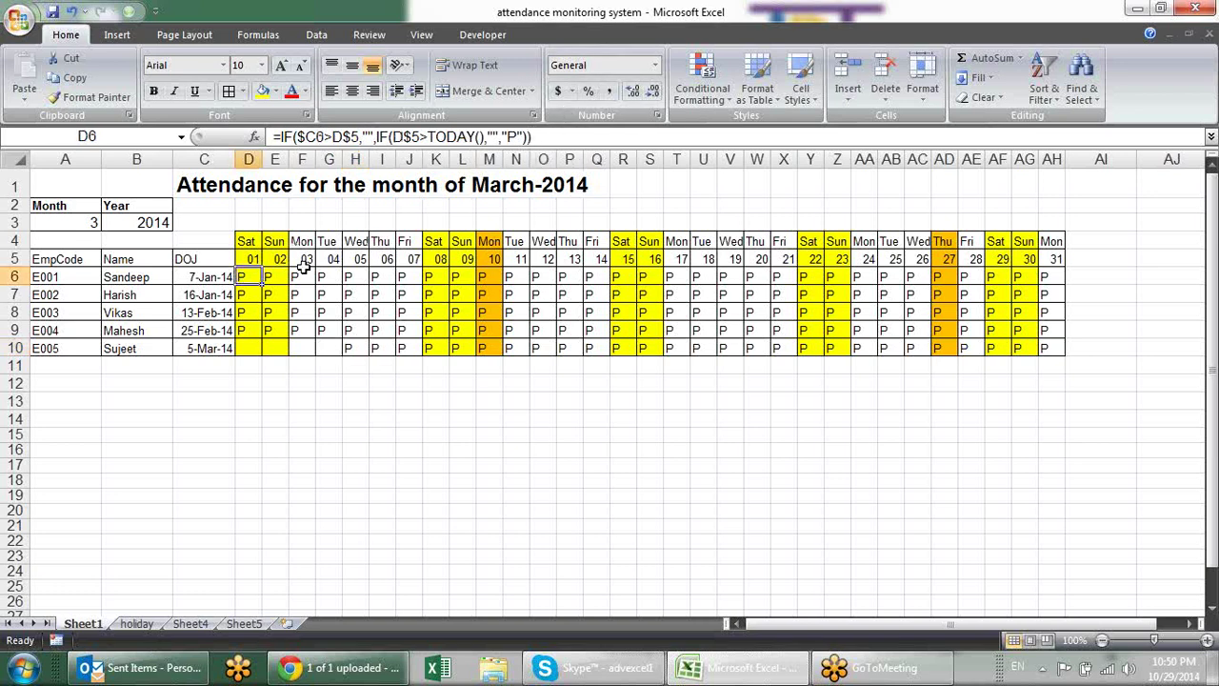
{"action": "left_click", "coordinate": [527, 137]}
{"action": "key", "text": "BackSpace"}
{"action": "key", "text": "BackSpace"}
{"action": "key", "text": "BackSpace"}
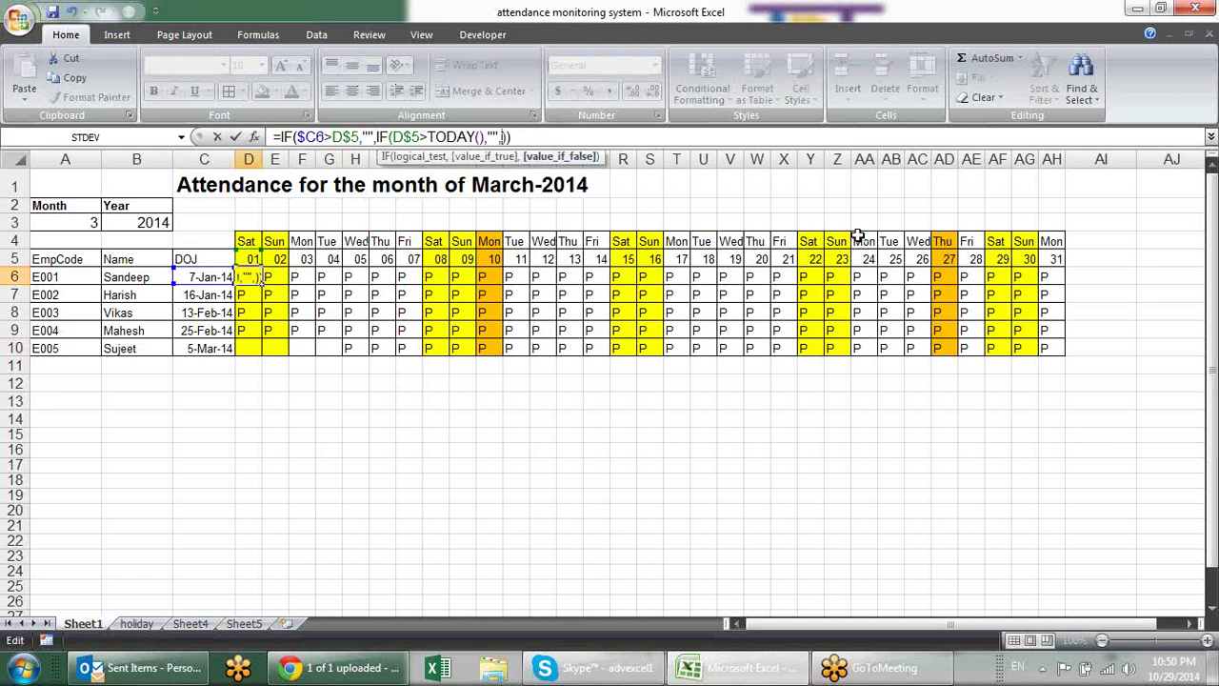
{"action": "type", "text": "iIF("}
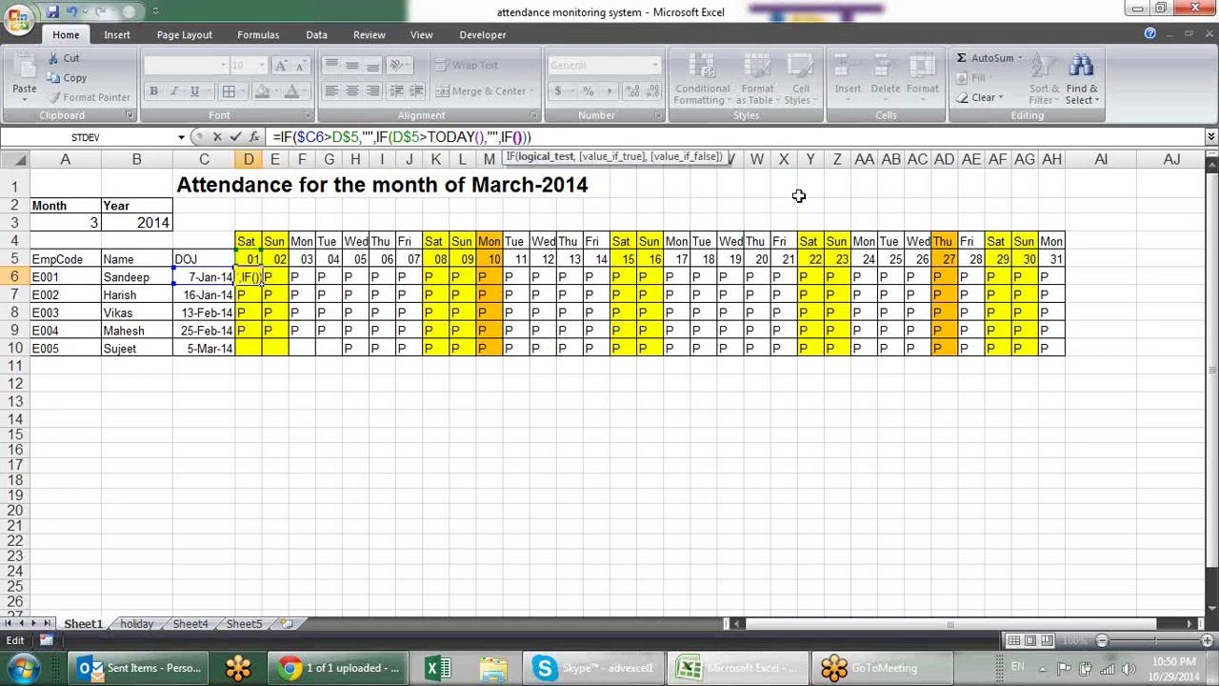
{"action": "left_click", "coordinate": [523, 138]}
{"action": "left_click", "coordinate": [517, 137]}
{"action": "type", "text": "OR("}
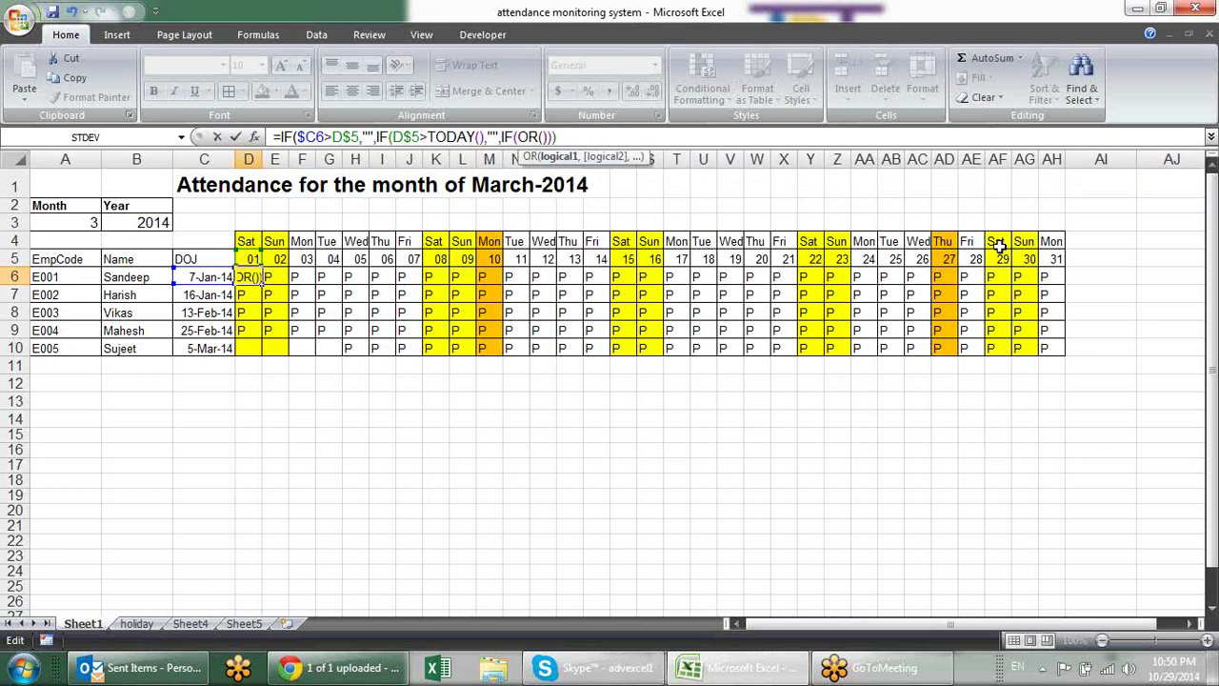
{"action": "type", "text": ")"}
Fill the OR test with D4="Sat" and D4="Sun" and commit, which triggers a formula error.
{"action": "left_click", "coordinate": [545, 136]}
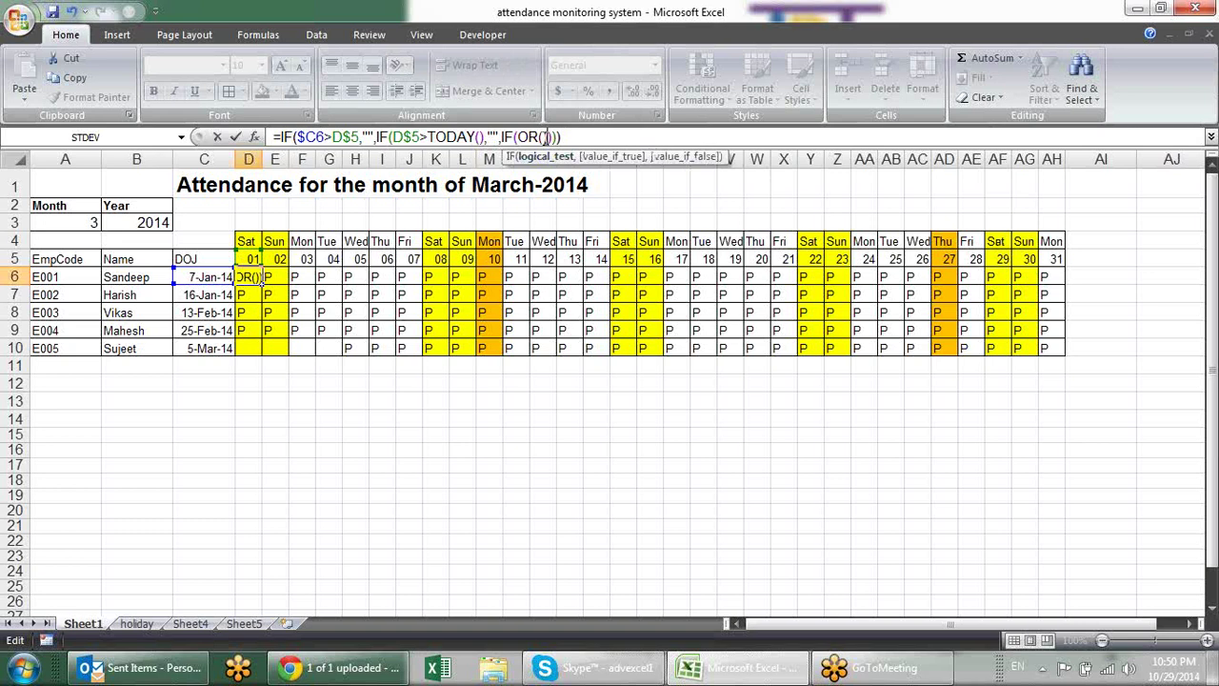
{"action": "left_click", "coordinate": [546, 136]}
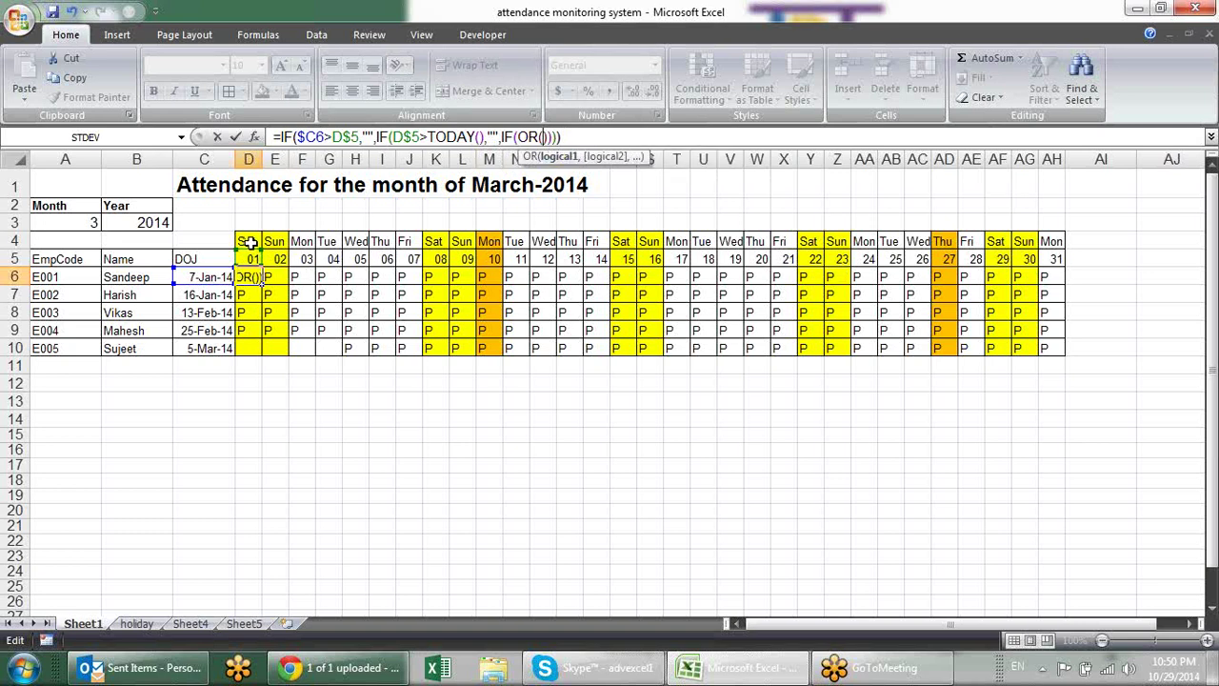
{"action": "left_click", "coordinate": [250, 242]}
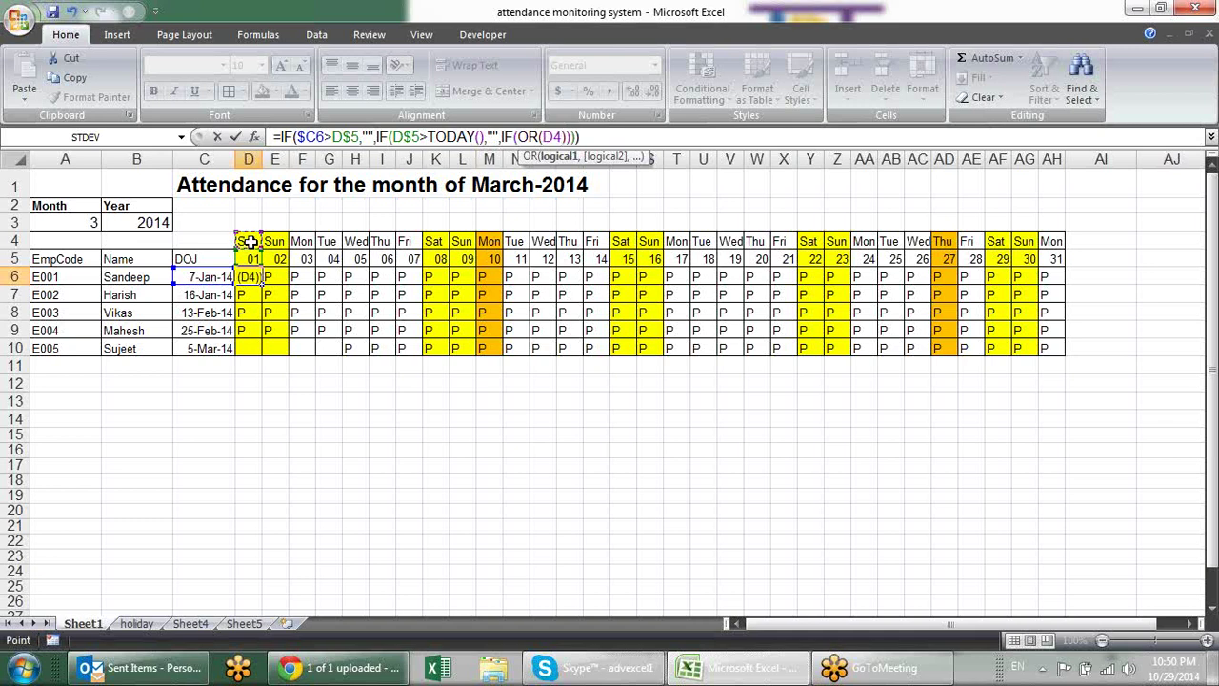
{"action": "type", "text": "=\"Sat\","}
{"action": "left_click", "coordinate": [250, 240]}
{"action": "type", "text": "="}
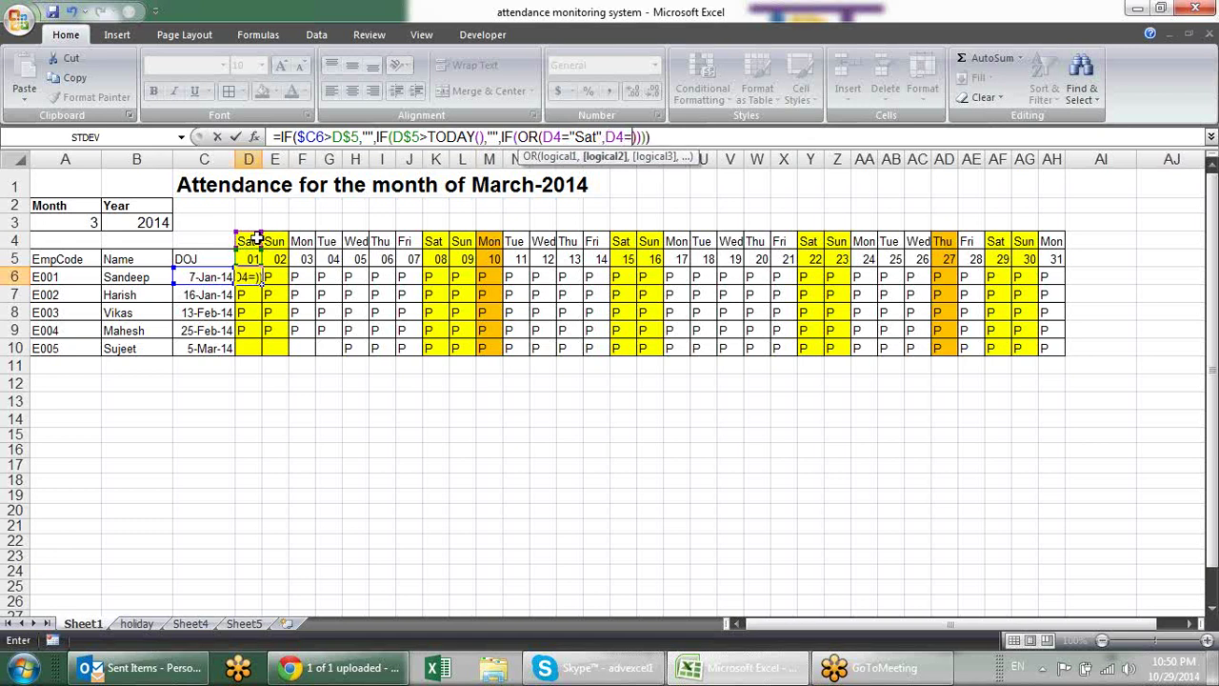
{"action": "type", "text": "\"Sun\""}
{"action": "key", "text": "Return"}
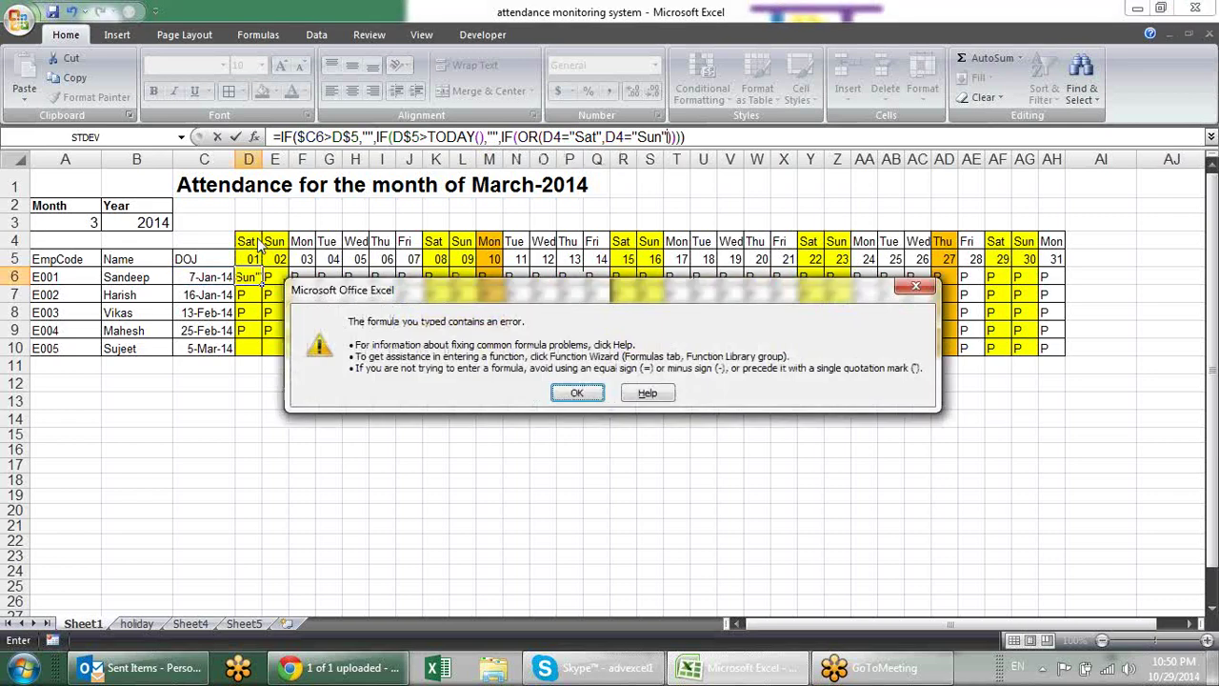
Fix D6's formula by anchoring both references as D$4 and returning "W/o" for weekends, else "P".
{"action": "key", "text": "Return"}
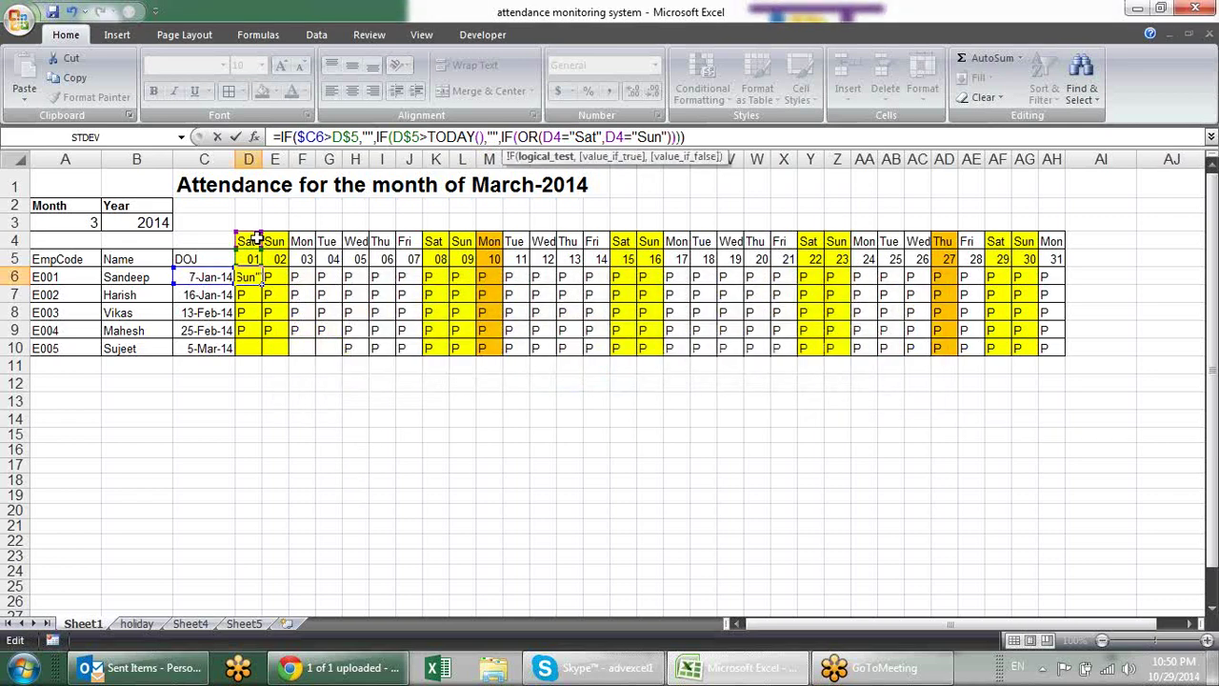
{"action": "type", "text": ","}
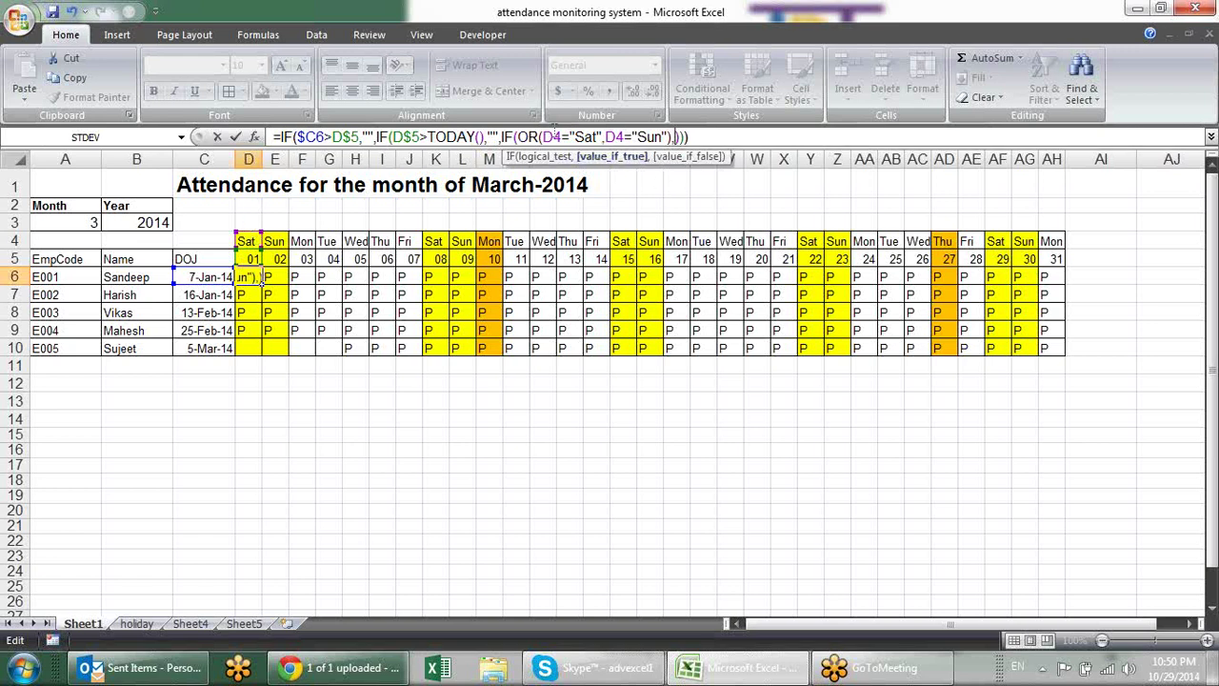
{"action": "left_click", "coordinate": [555, 136]}
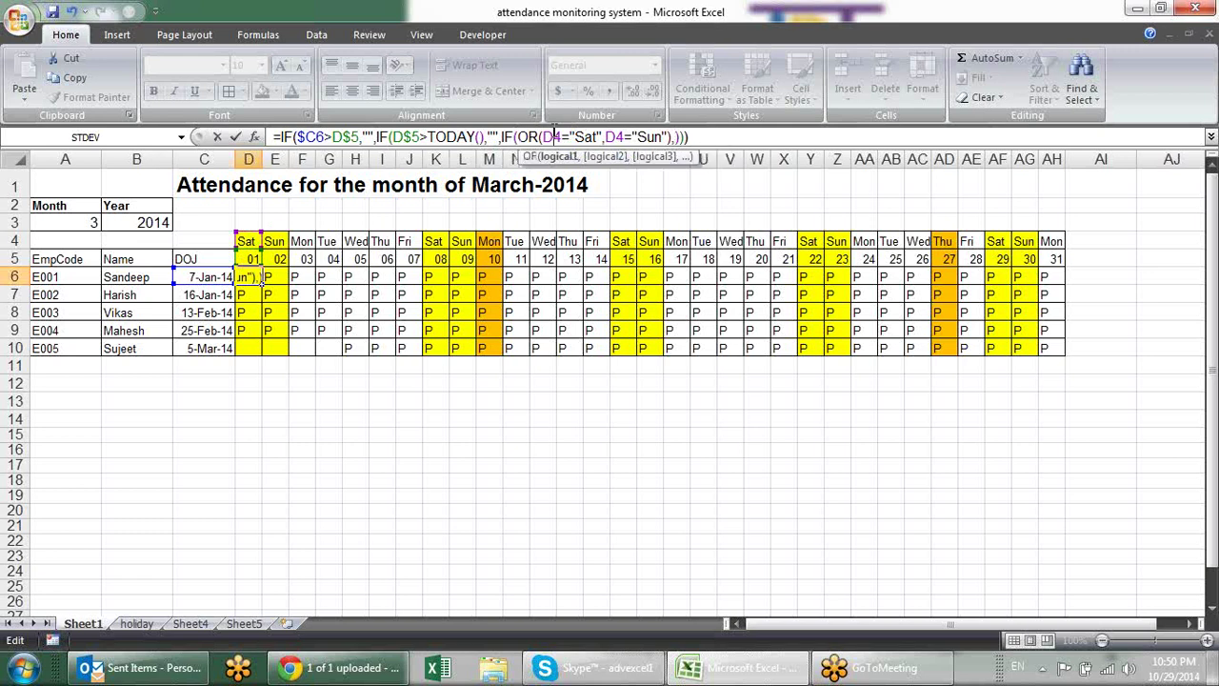
{"action": "type", "text": "$"}
{"action": "key", "text": "Right"}
{"action": "key", "text": "Right"}
{"action": "key", "text": "Right"}
{"action": "key", "text": "Right"}
{"action": "key", "text": "Right"}
{"action": "key", "text": "Right"}
{"action": "key", "text": "Right"}
{"action": "key", "text": "Right"}
{"action": "key", "text": "Right"}
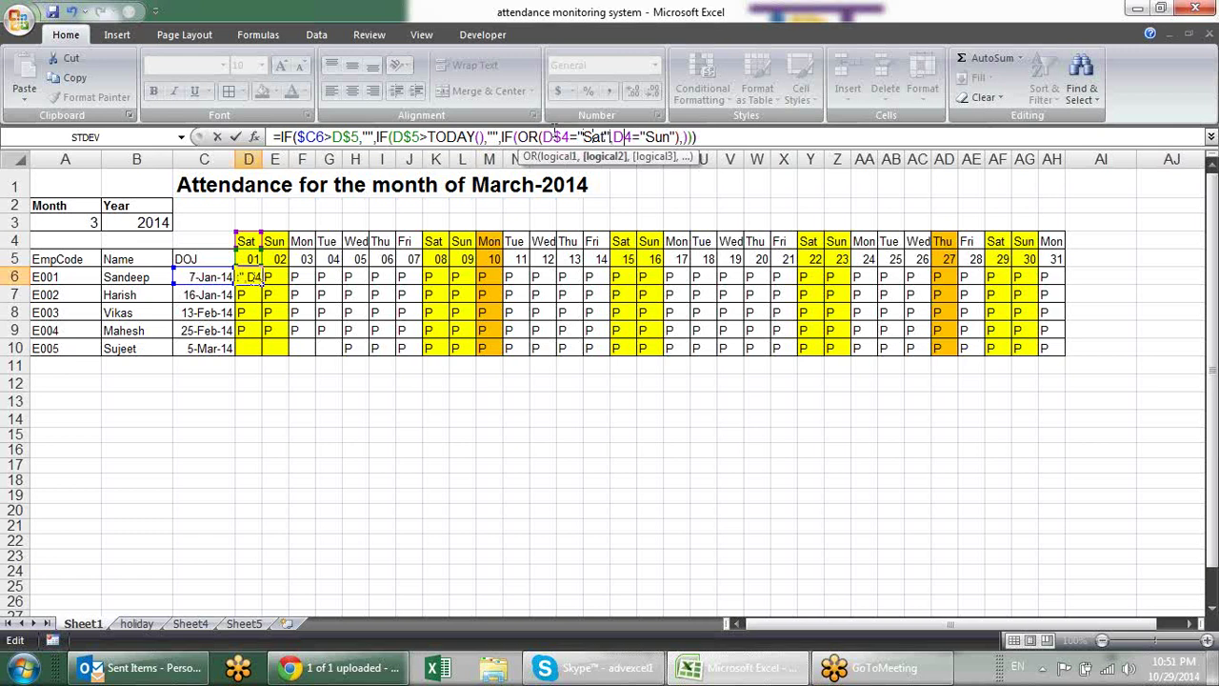
{"action": "type", "text": "$"}
{"action": "key", "text": "Right"}
{"action": "key", "text": "Right"}
{"action": "key", "text": "Right"}
{"action": "key", "text": "Right"}
{"action": "key", "text": "Right"}
{"action": "key", "text": "Right"}
{"action": "key", "text": "Right"}
{"action": "key", "text": "Right"}
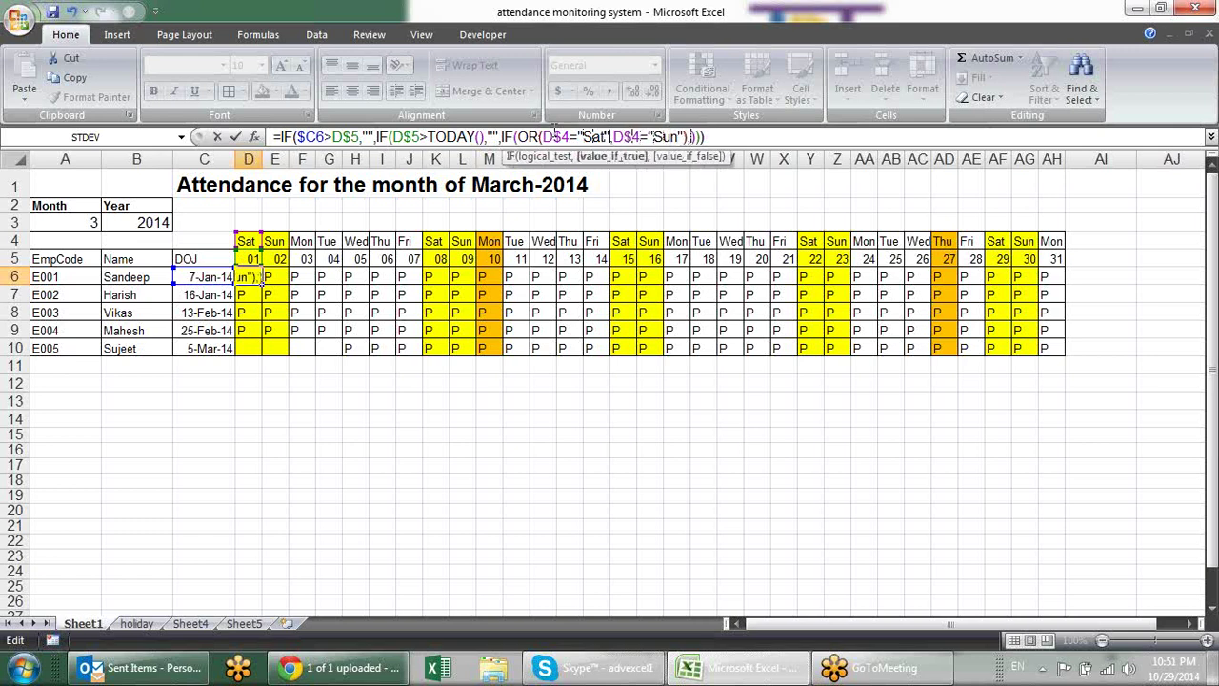
{"action": "type", "text": "\"W\""}
{"action": "type", "text": "\""}
{"action": "type", "text": "o\""}
{"action": "type", "text": ",\"P\""}
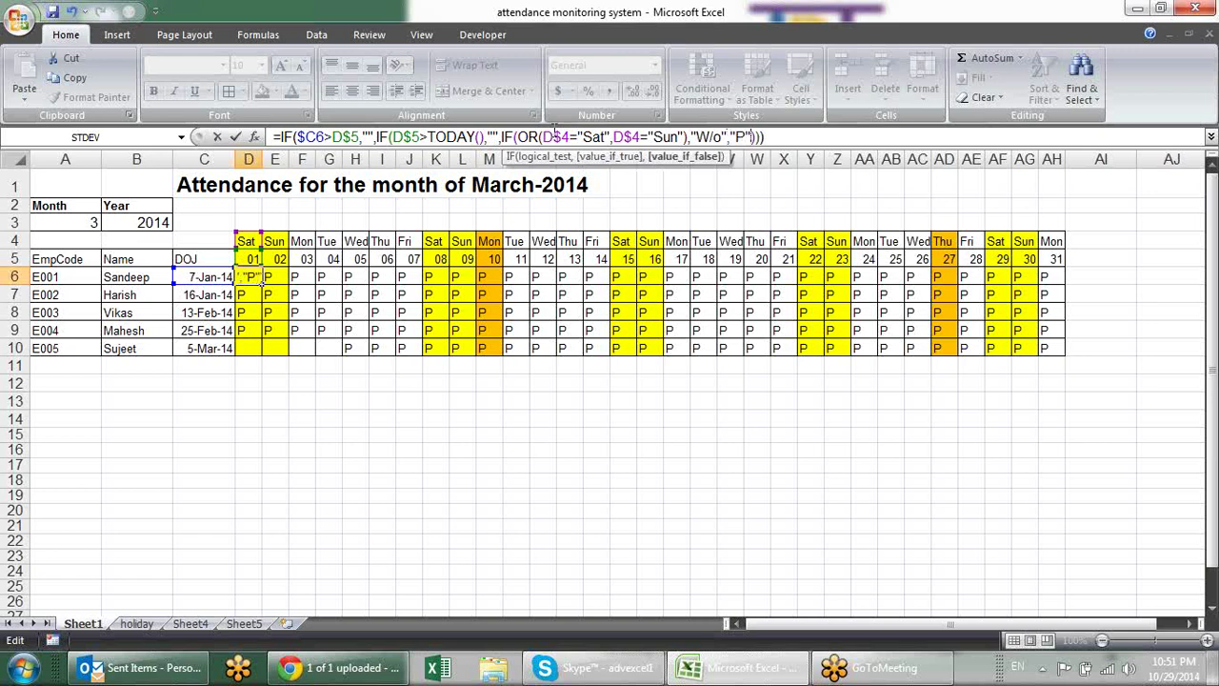
{"action": "key", "text": "Return"}
{"action": "left_click", "coordinate": [247, 276]}
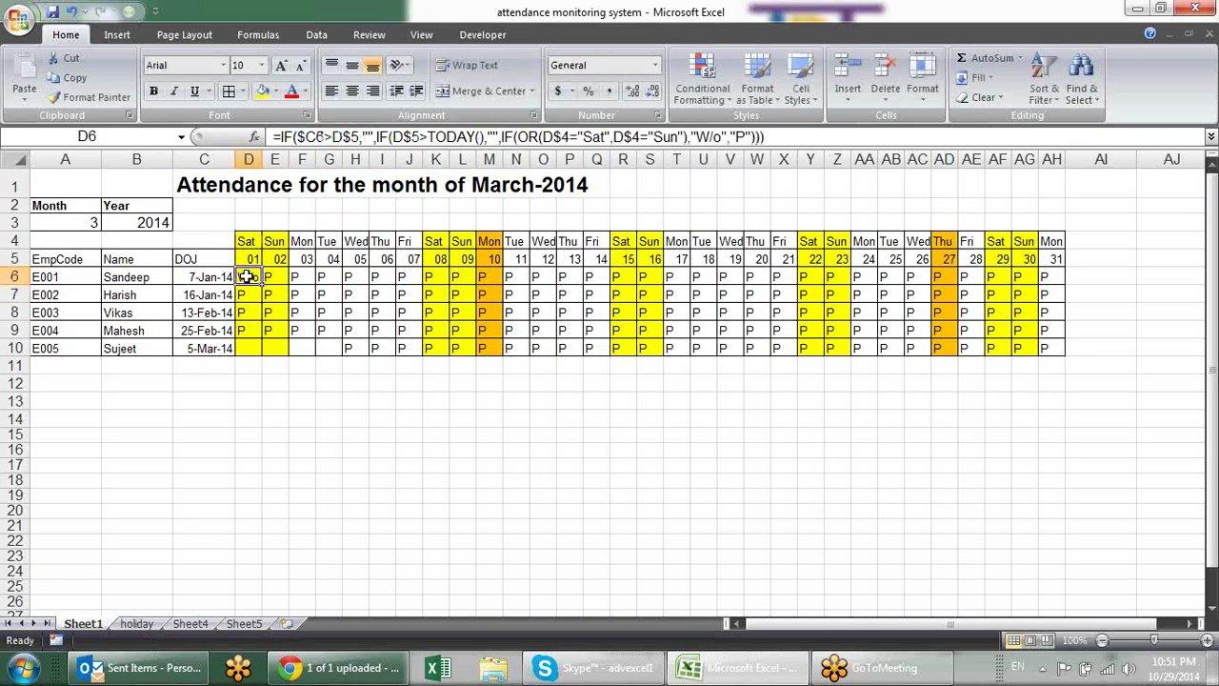
Fill D6's weekend formula across the grid D6:AH10.
{"action": "mouse_move", "coordinate": [261, 285]}
{"action": "left_mouse_down"}
{"action": "mouse_move", "coordinate": [1051, 276]}
{"action": "mouse_move", "coordinate": [1067, 352]}
{"action": "left_mouse_up"}
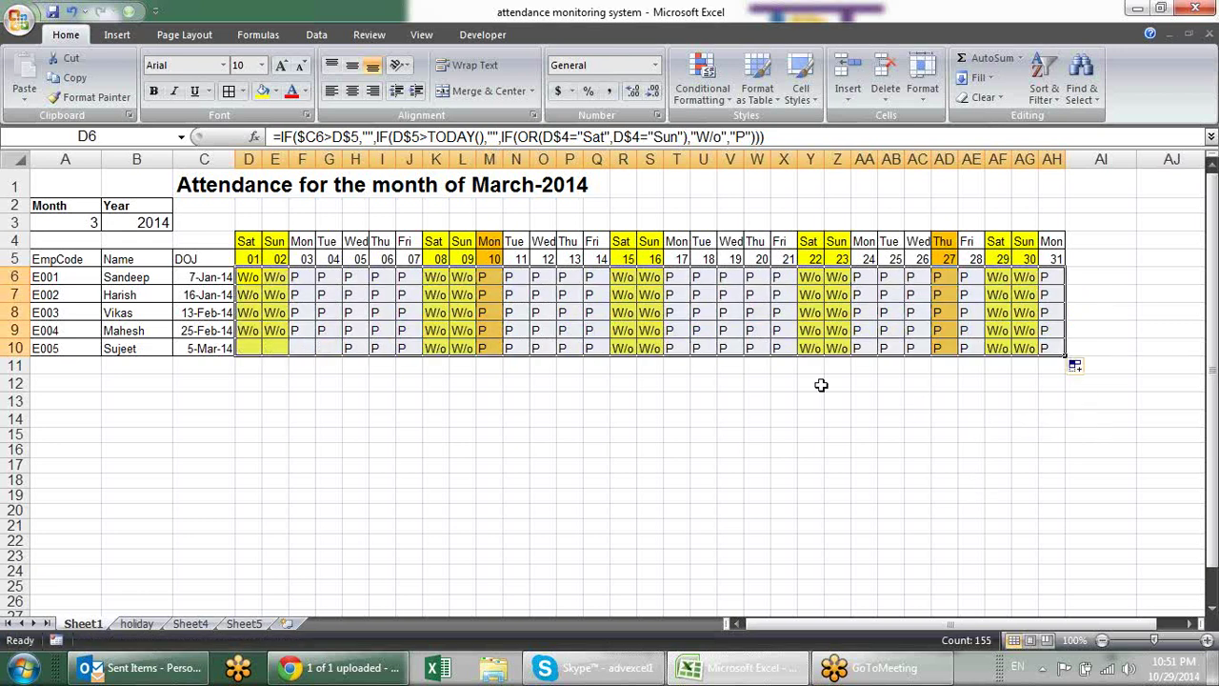
{"action": "left_click", "coordinate": [407, 300]}
{"action": "left_click", "coordinate": [257, 277]}
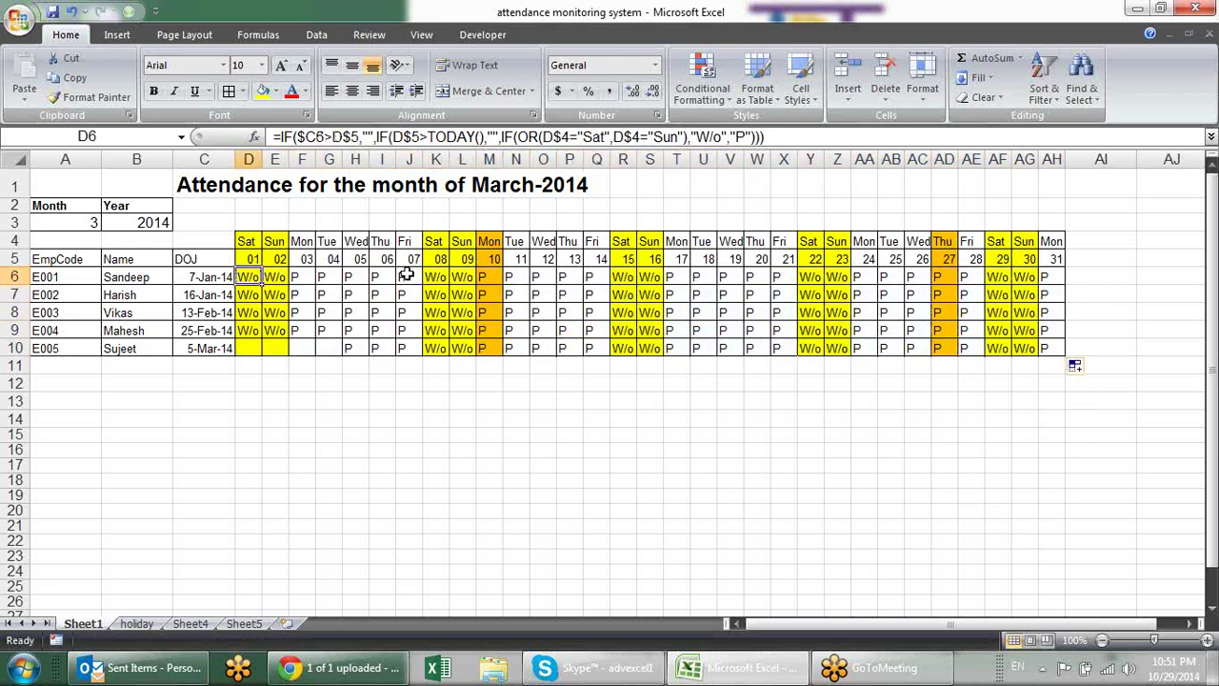
Check the copied formulas in column M (M6, M7), then go back to D6's formula.
{"action": "left_click", "coordinate": [488, 276]}
{"action": "left_click", "coordinate": [486, 297]}
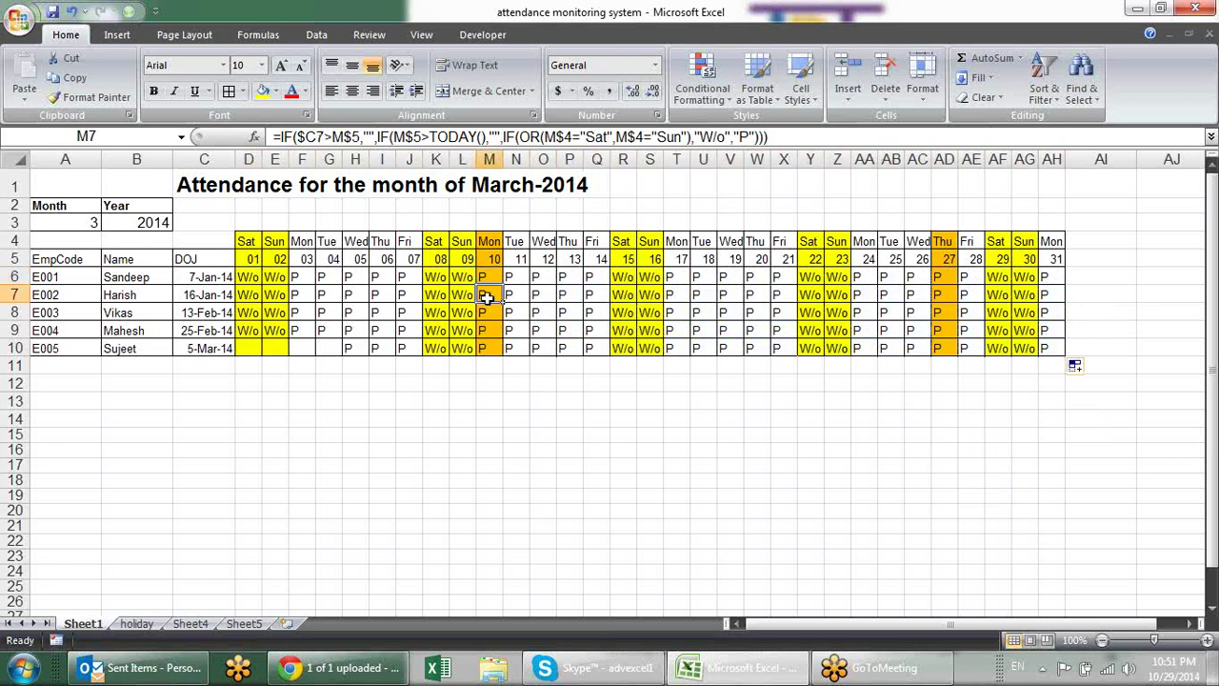
{"action": "left_click", "coordinate": [485, 328]}
{"action": "left_click", "coordinate": [485, 277]}
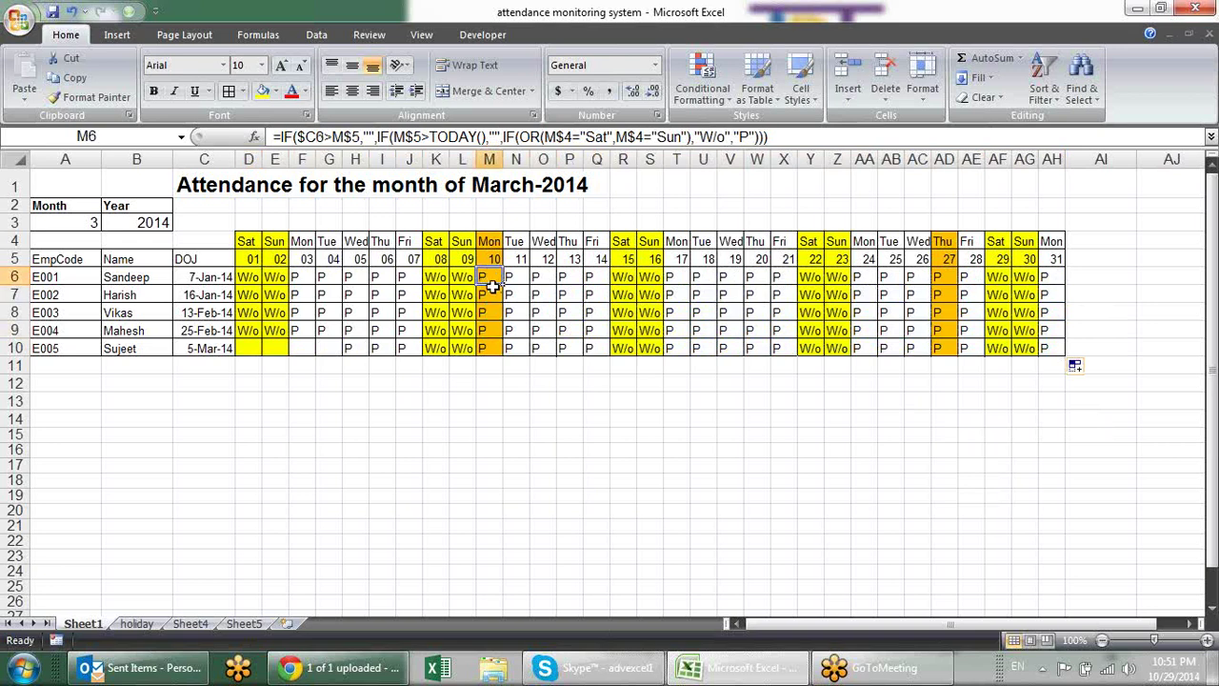
{"action": "left_click", "coordinate": [489, 292]}
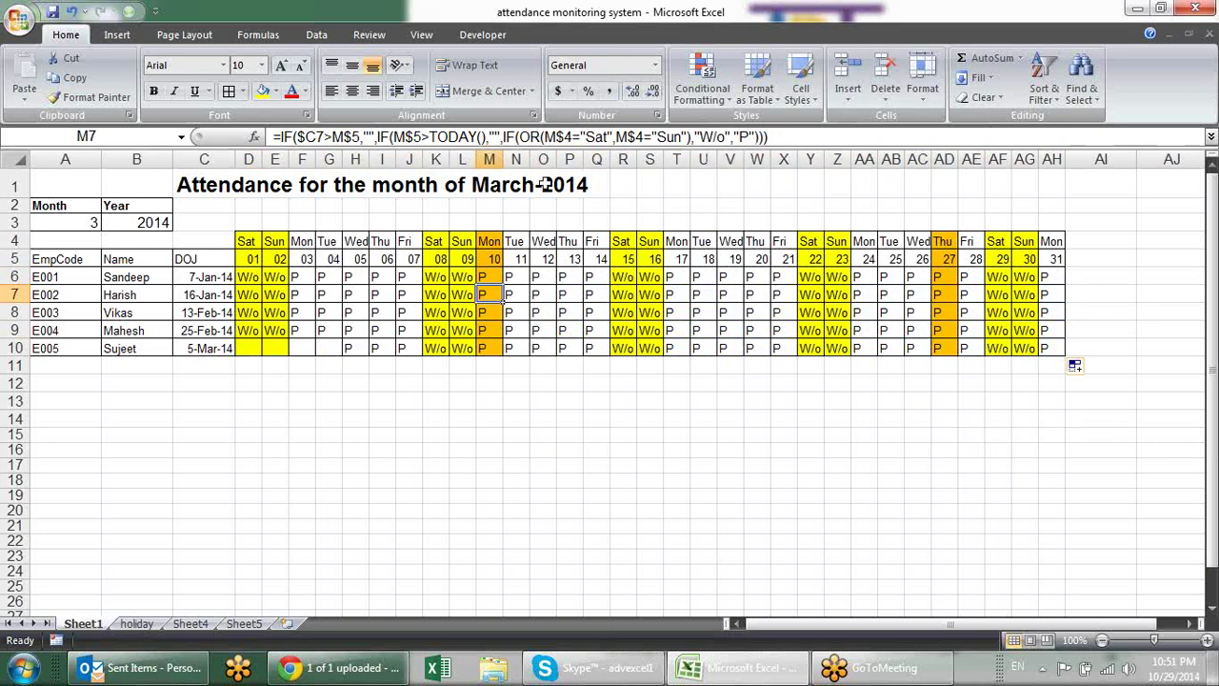
{"action": "left_click", "coordinate": [251, 275]}
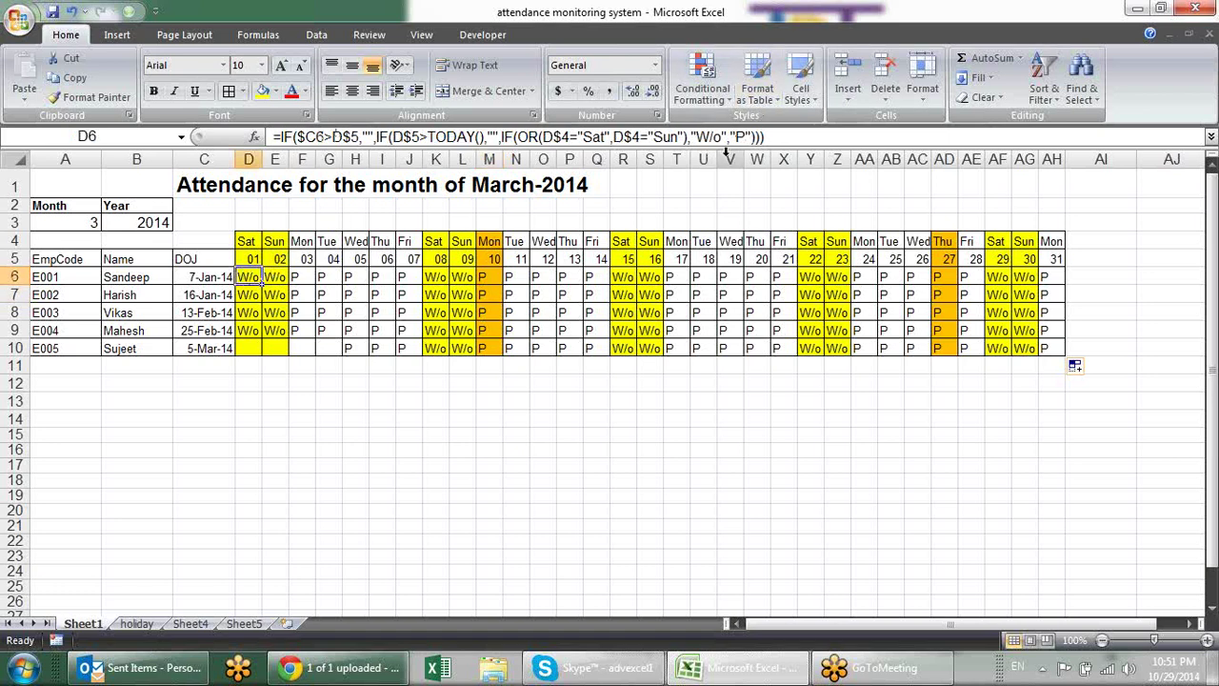
{"action": "left_click", "coordinate": [752, 136]}
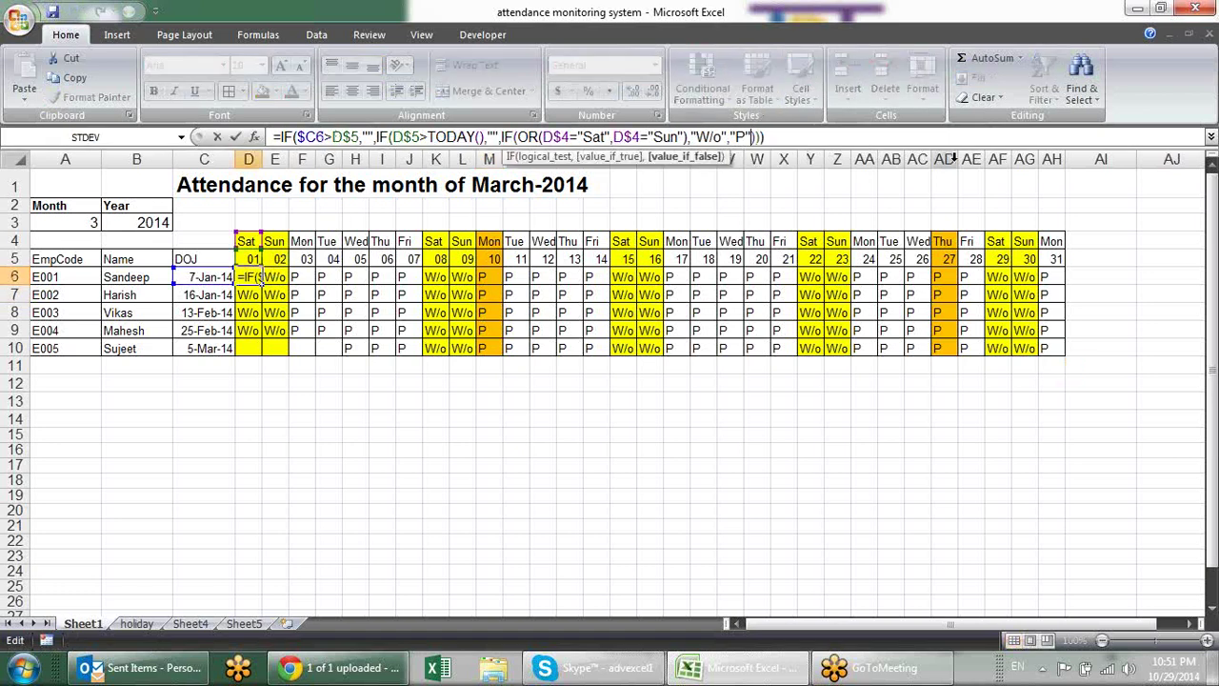
Replace D6's final "P" with an inner IF, dismissing the error from a misspelled counif.
{"action": "key", "text": "BackSpace"}
{"action": "key", "text": "BackSpace"}
{"action": "key", "text": "BackSpace"}
{"action": "type", "text": "if("}
{"action": "type", "text": ")"}
{"action": "left_click", "coordinate": [745, 139]}
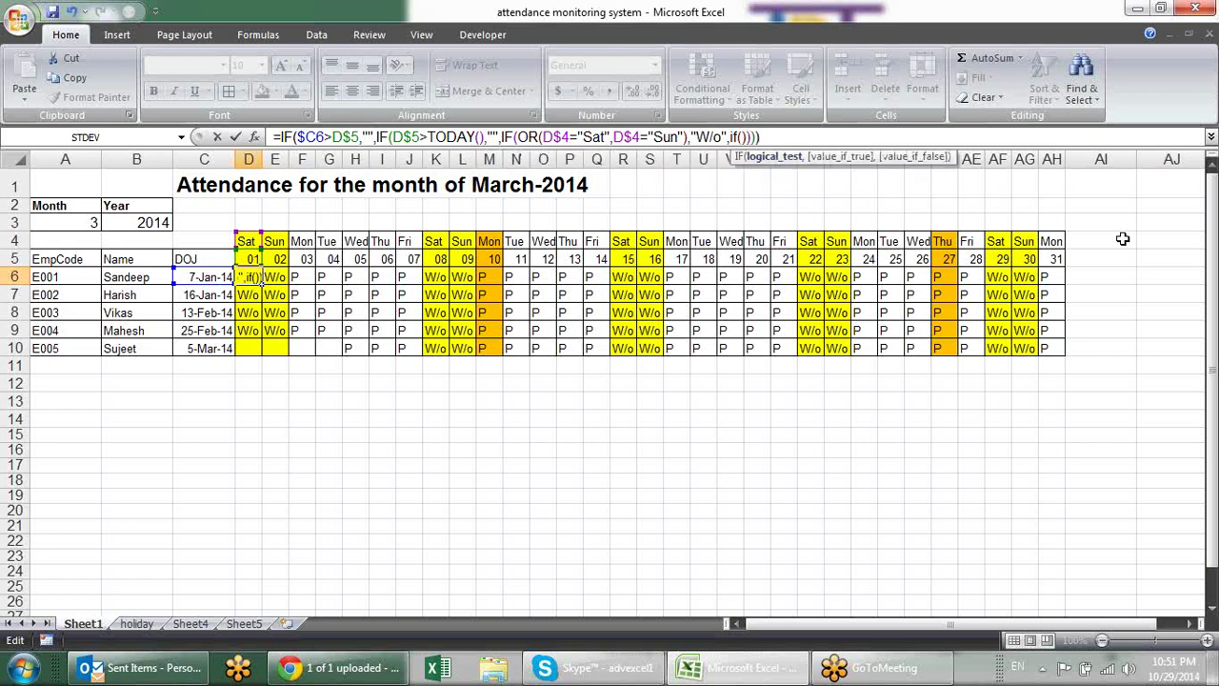
{"action": "type", "text": "cou"}
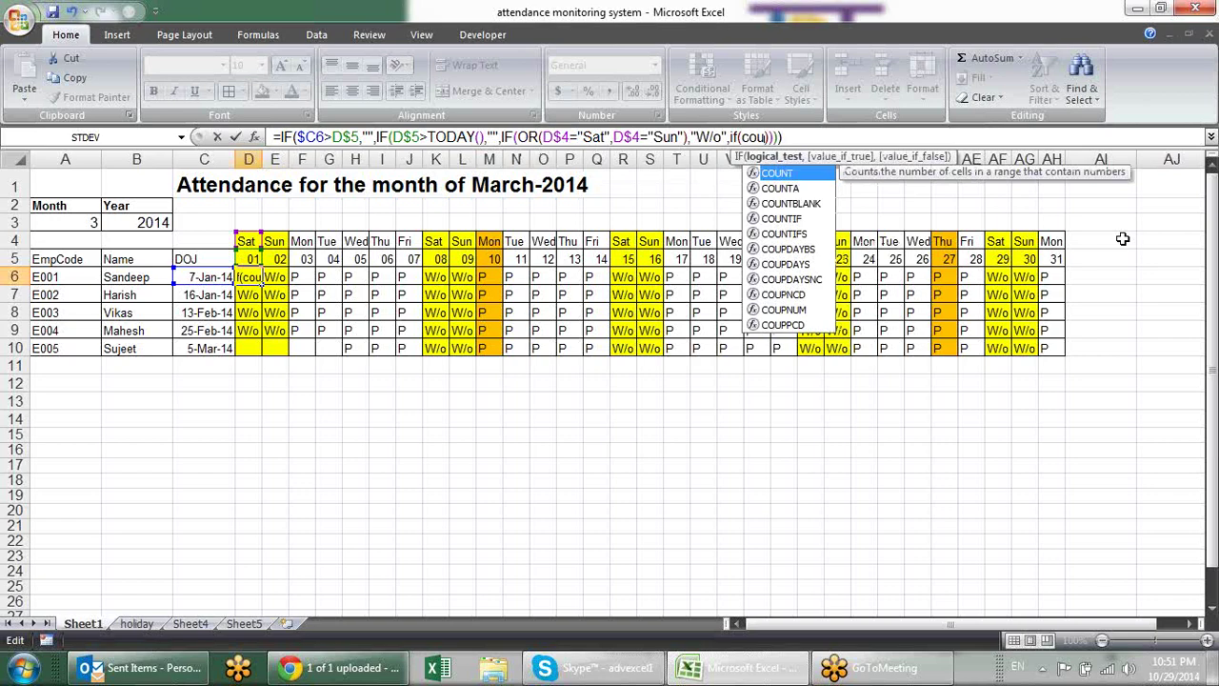
{"action": "type", "text": "nif"}
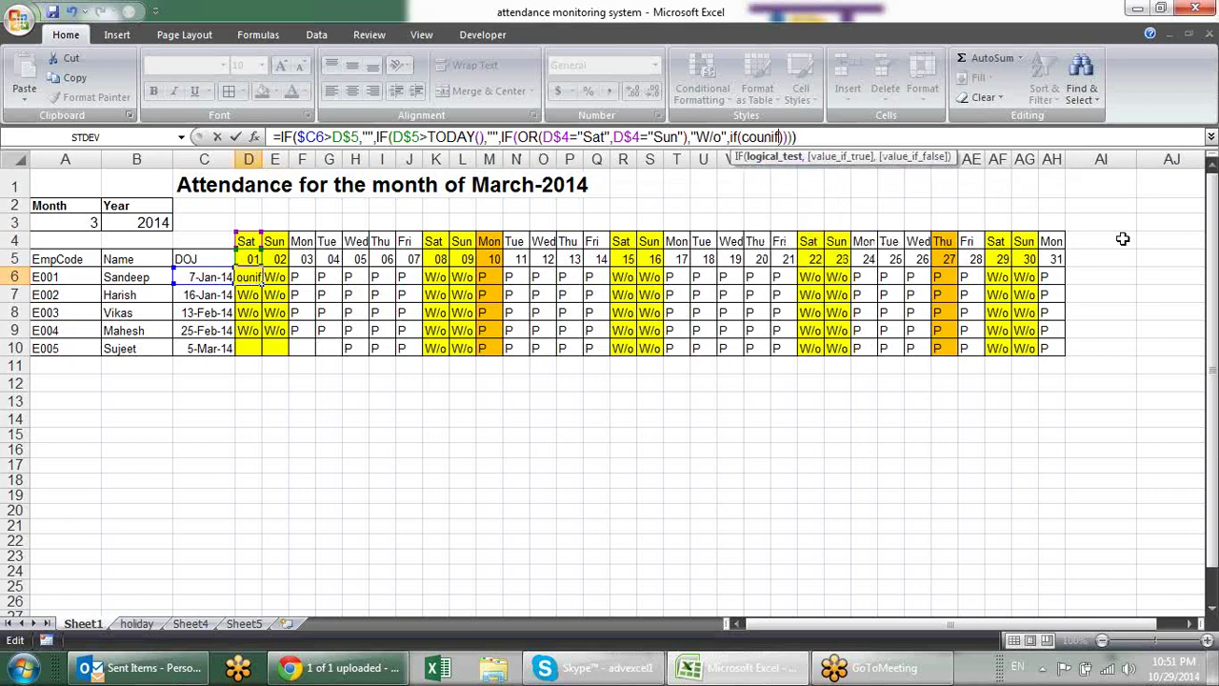
{"action": "key", "text": "Return"}
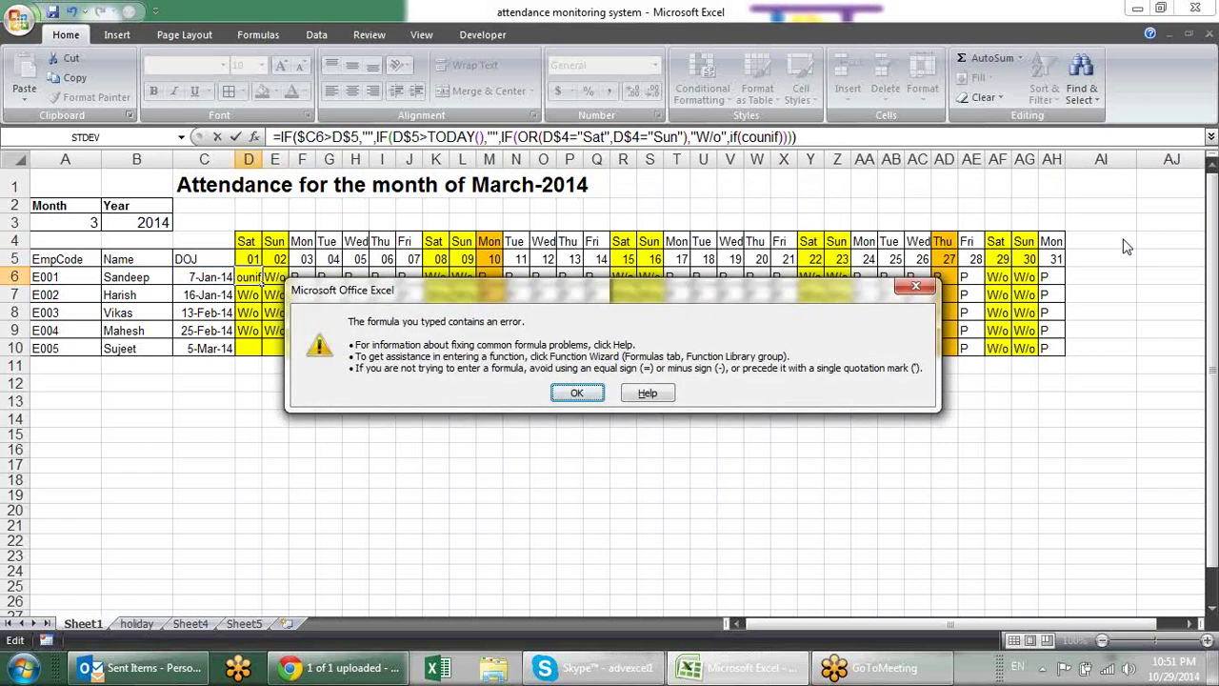
{"action": "key", "text": "Return"}
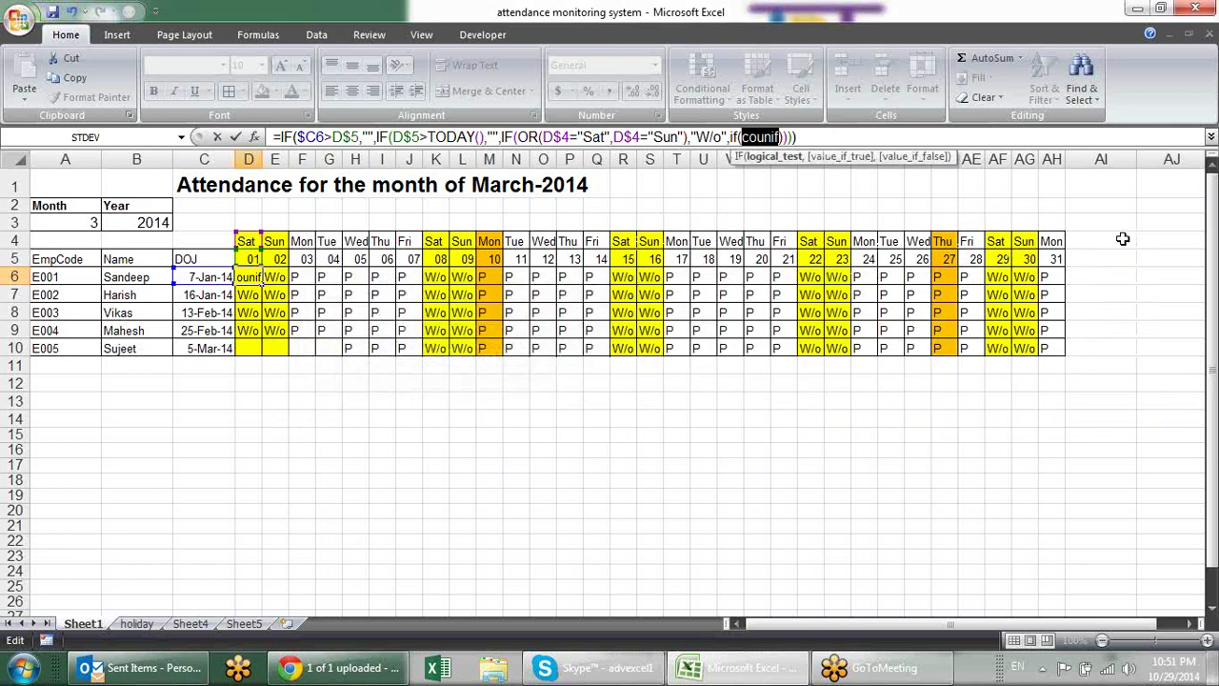
Build the test COUNTIF(hl,D$5)>0 returning "H", otherwise "P", and commit the formula.
{"action": "type", "text": "count"}
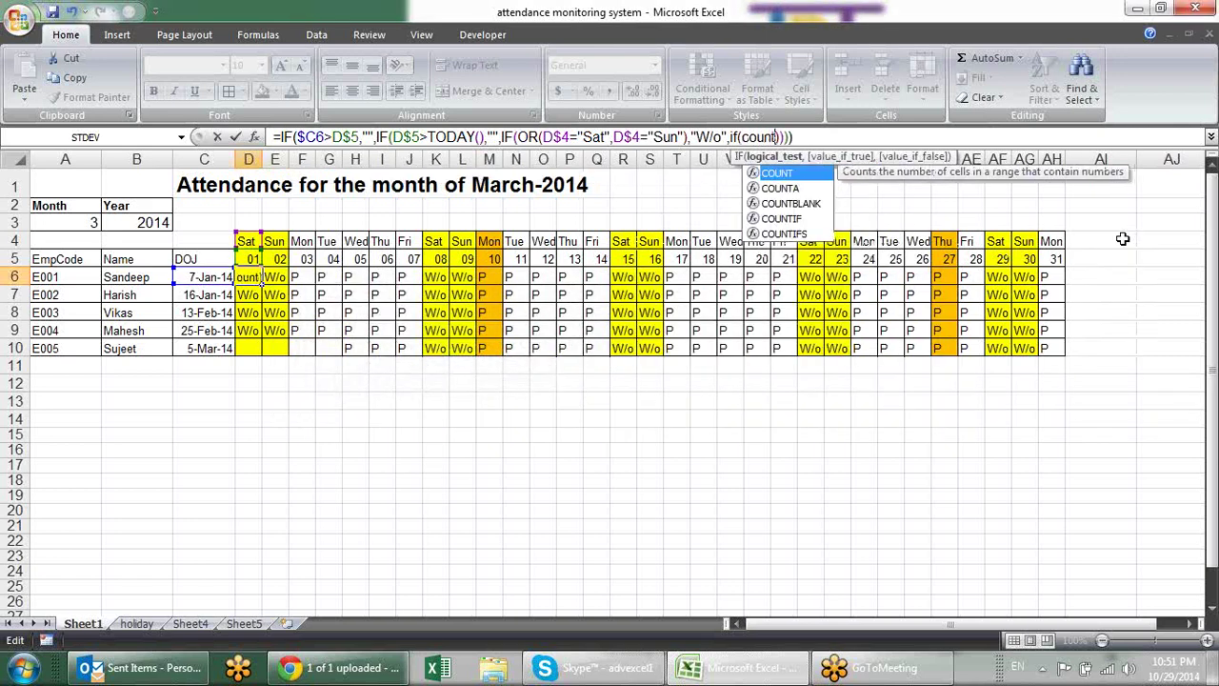
{"action": "key", "text": "Down"}
{"action": "key", "text": "Down"}
{"action": "key", "text": "Down"}
{"action": "key", "text": "Tab"}
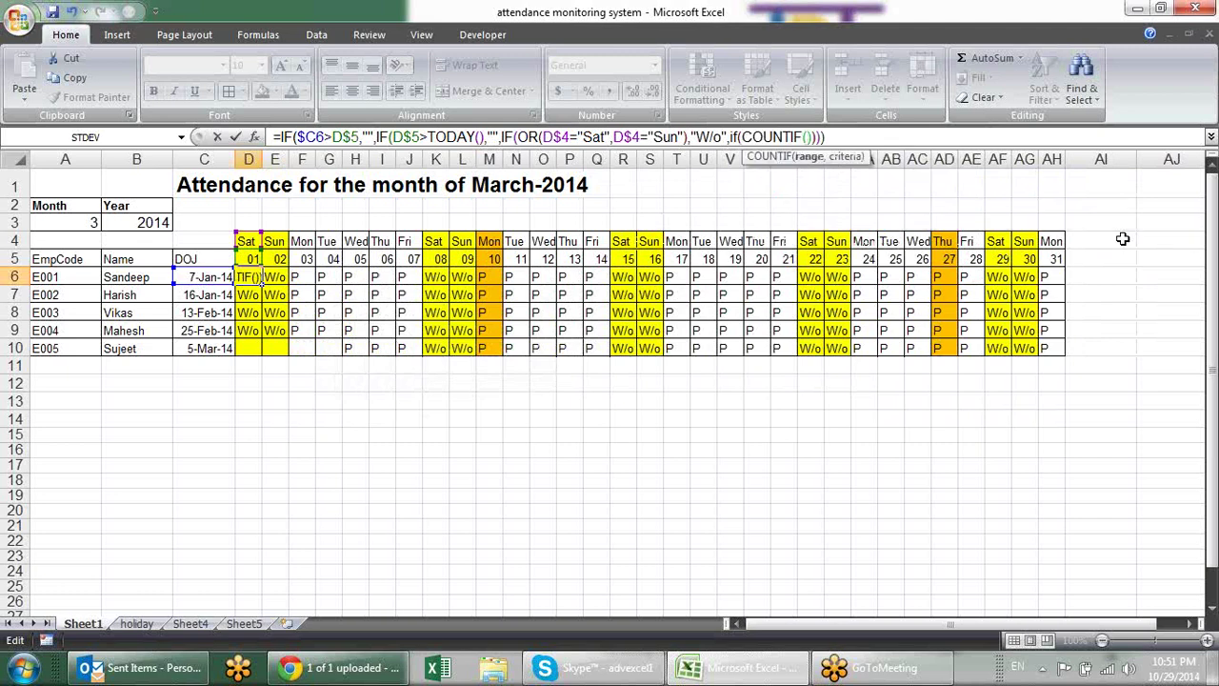
{"action": "type", "text": "hl"}
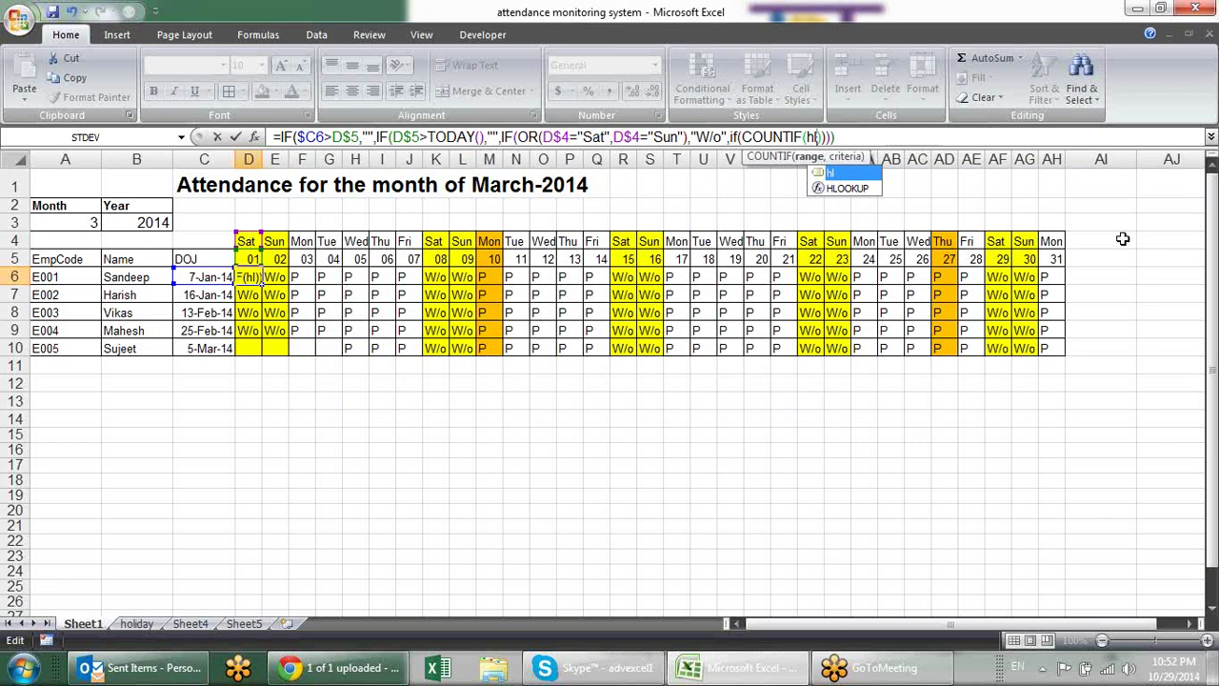
{"action": "type", "text": ","}
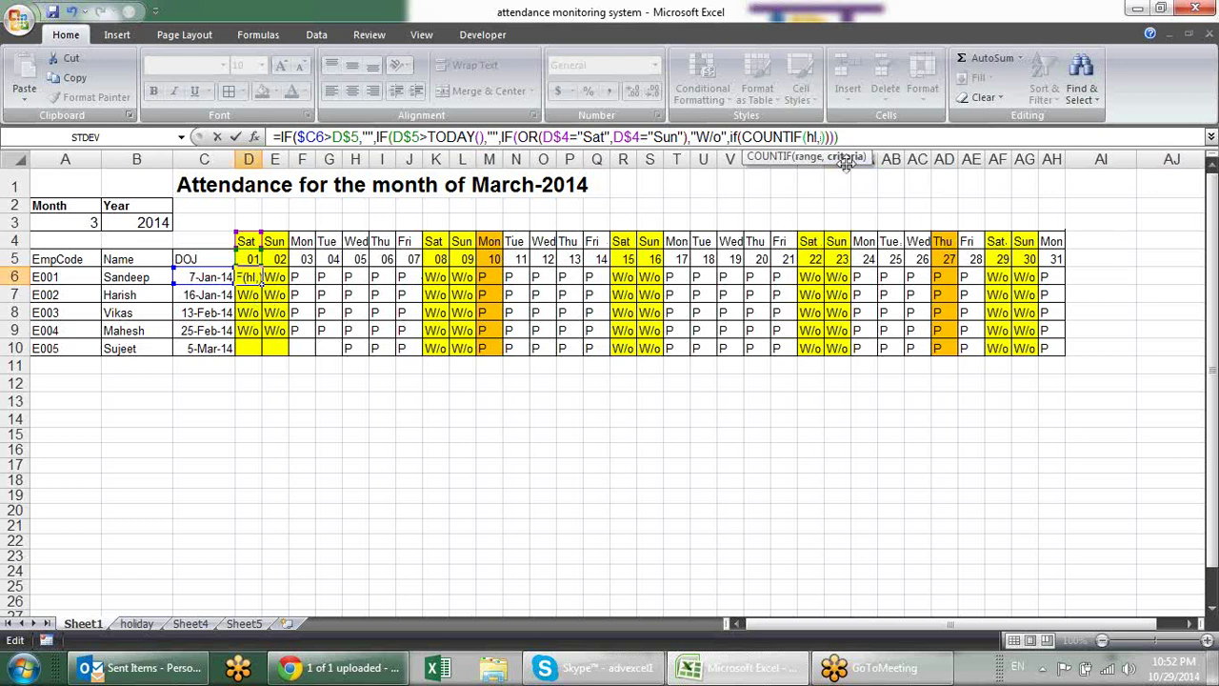
{"action": "left_click", "coordinate": [249, 258]}
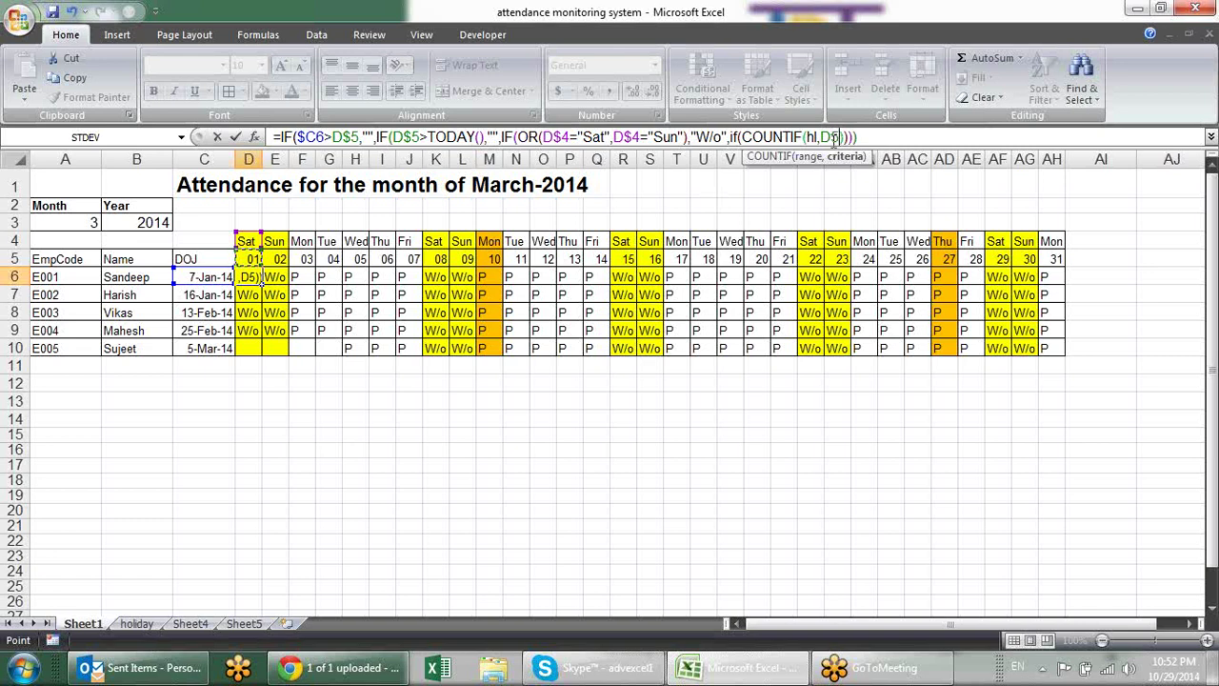
{"action": "type", "text": "$5"}
{"action": "type", "text": ")"}
{"action": "left_click", "coordinate": [852, 137]}
{"action": "type", "text": ">0"}
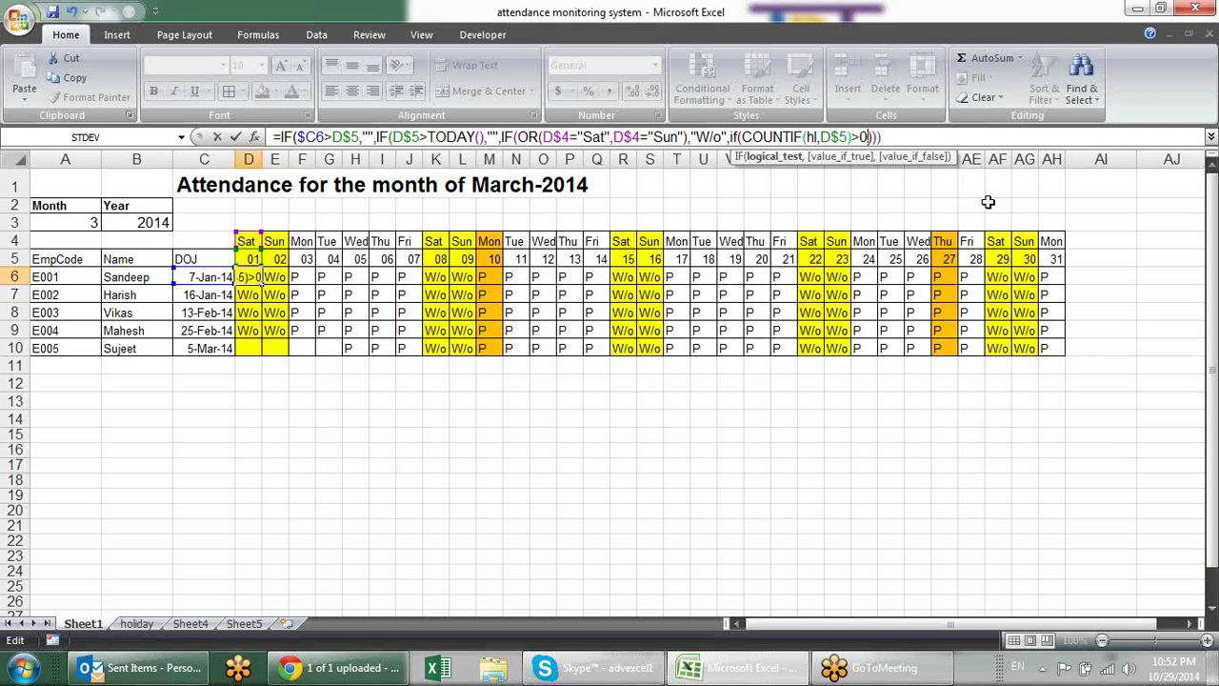
{"action": "type", "text": ",\"H\""}
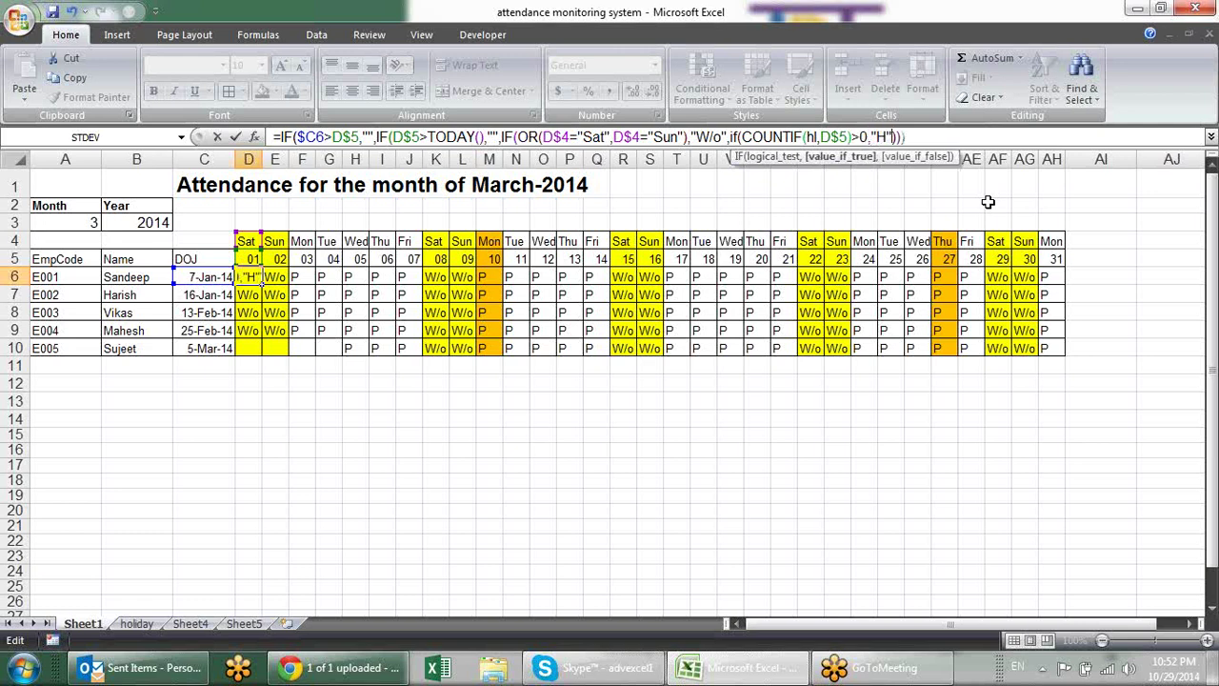
{"action": "type", "text": ",\"P\""}
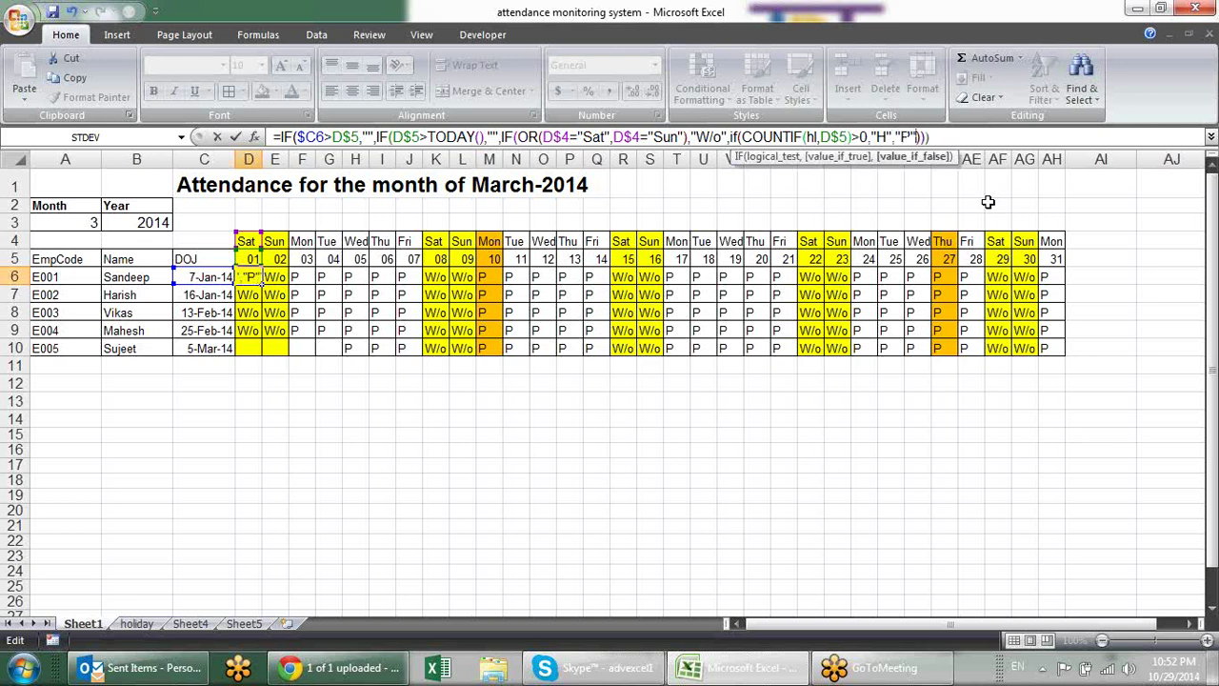
{"action": "key", "text": "Return"}
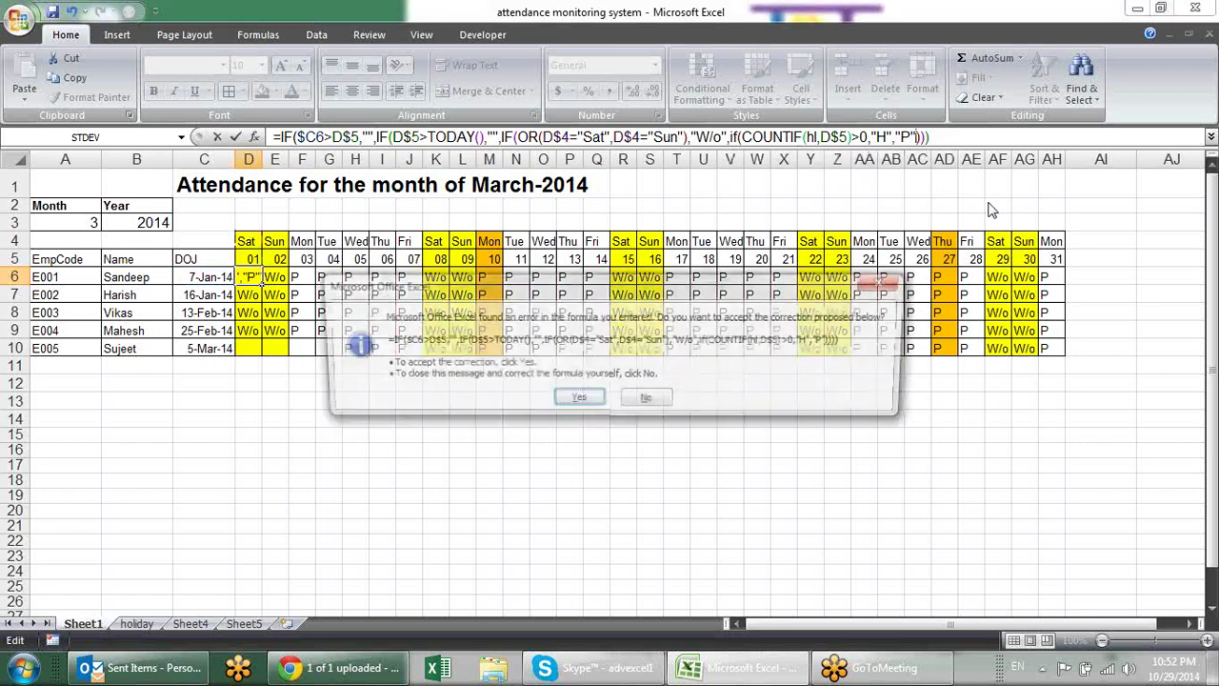
Accept the formula correction and fill D6's holiday-aware formula across D6:AH10.
{"action": "key", "text": "Return"}
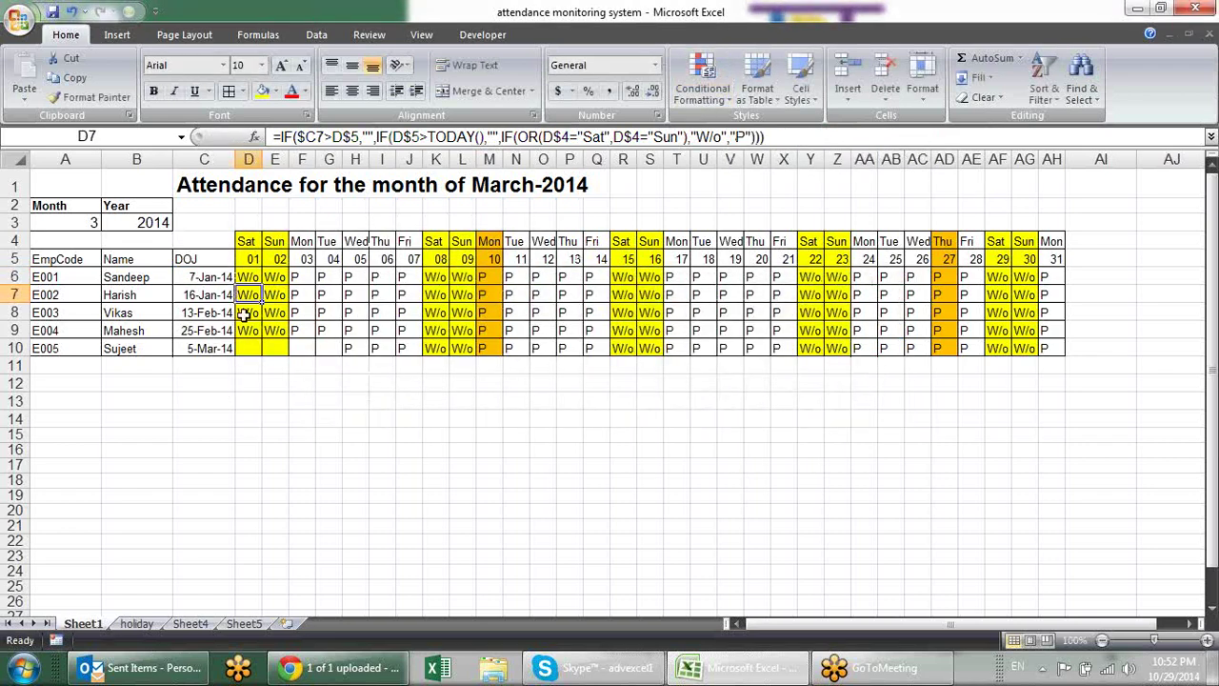
{"action": "left_click", "coordinate": [255, 278]}
{"action": "left_click_drag", "start_coordinate": [266, 285], "coordinate": [265, 284]}
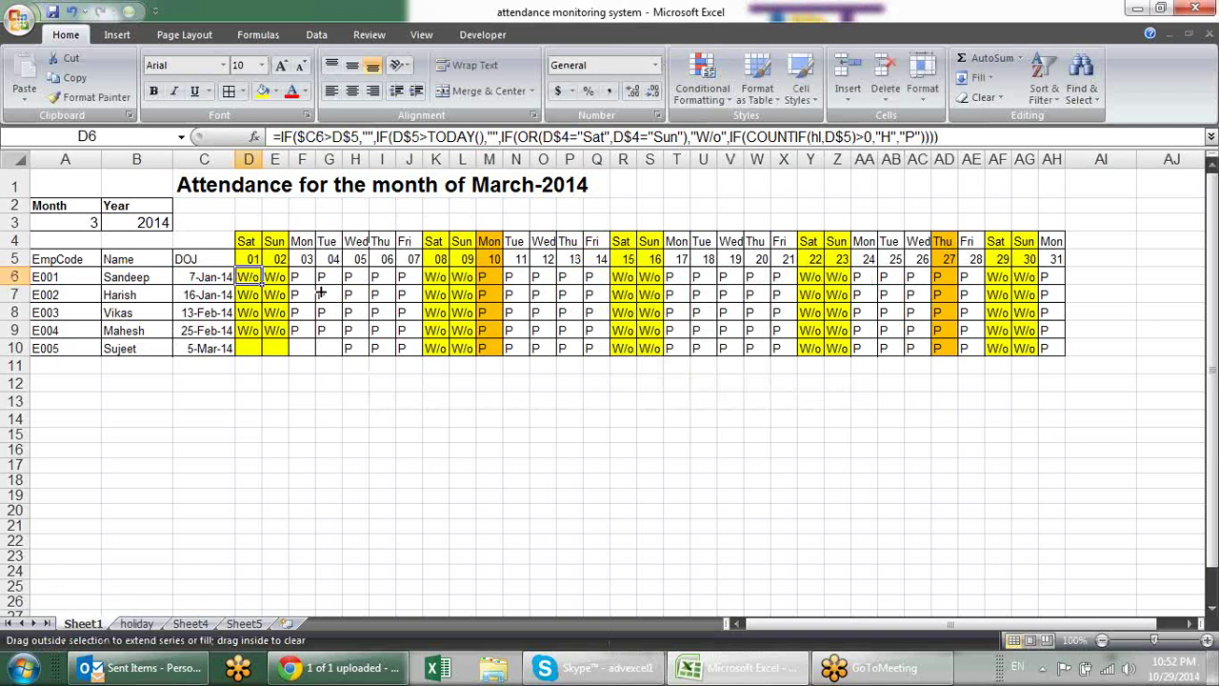
{"action": "left_click_drag", "start_coordinate": [322, 294], "coordinate": [1061, 284]}
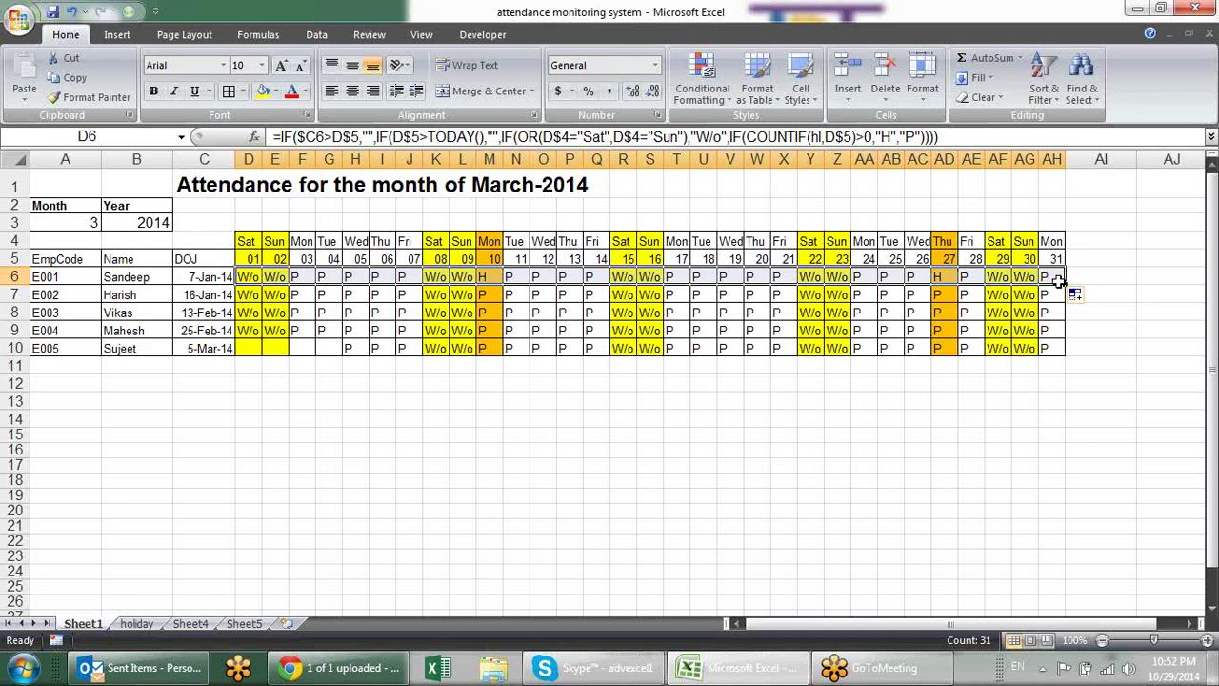
{"action": "left_click_drag", "start_coordinate": [1064, 283], "coordinate": [1066, 353]}
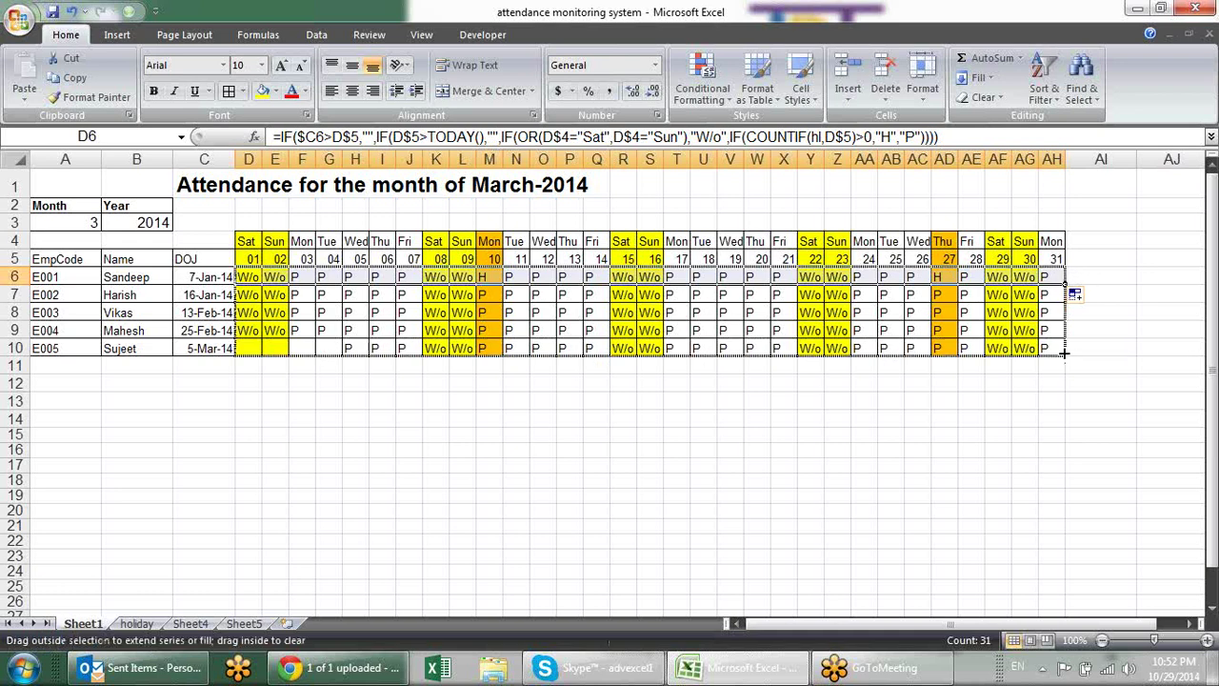
{"action": "left_click", "coordinate": [1133, 359]}
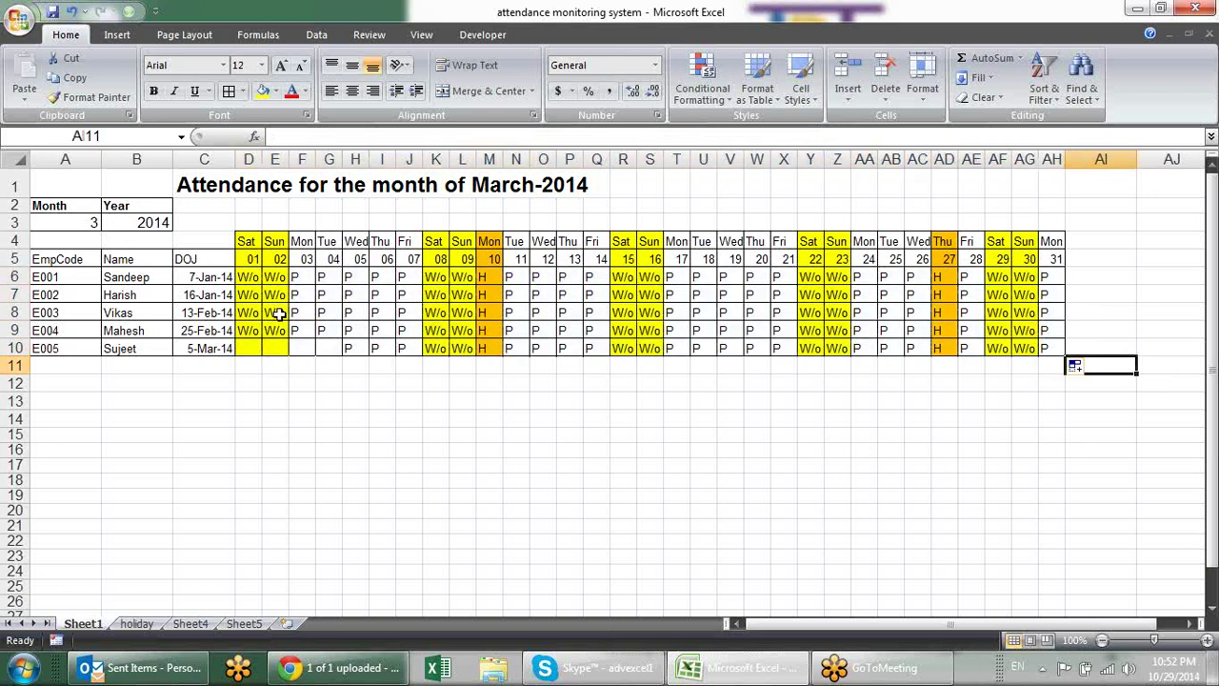
Review row 10's results, C10's joining date, and the H4, H5 and I5 date headers.
{"action": "left_click", "coordinate": [258, 348]}
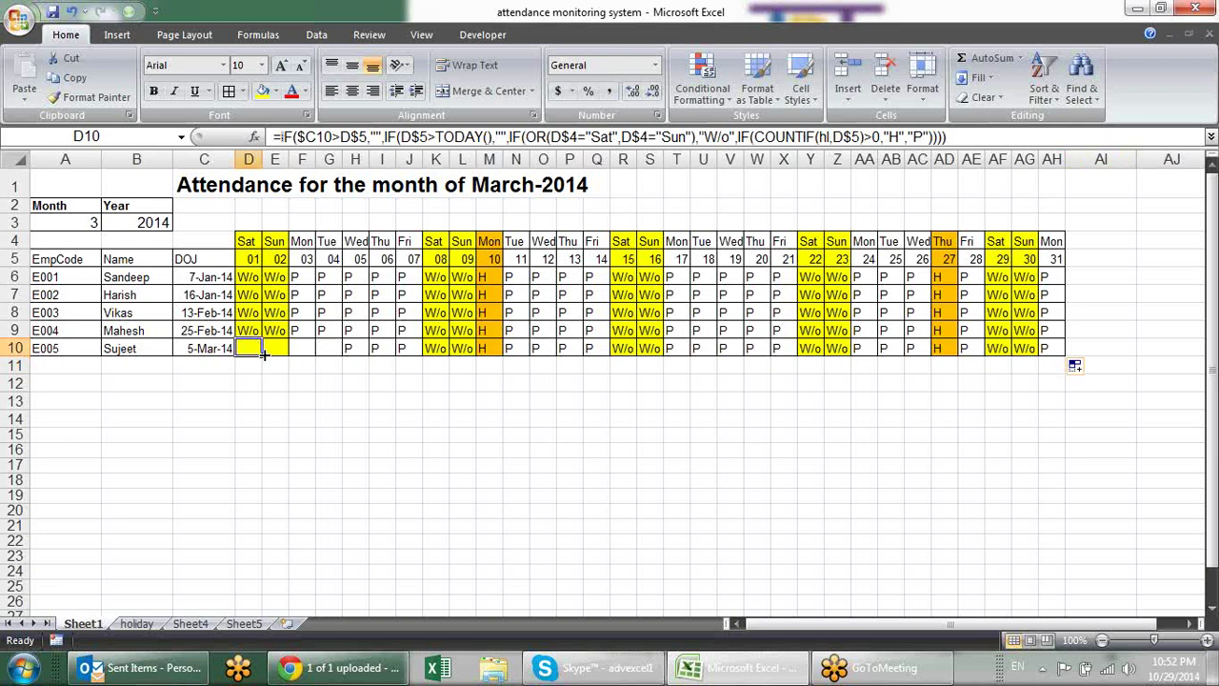
{"action": "left_click", "coordinate": [272, 348]}
{"action": "left_click", "coordinate": [301, 348]}
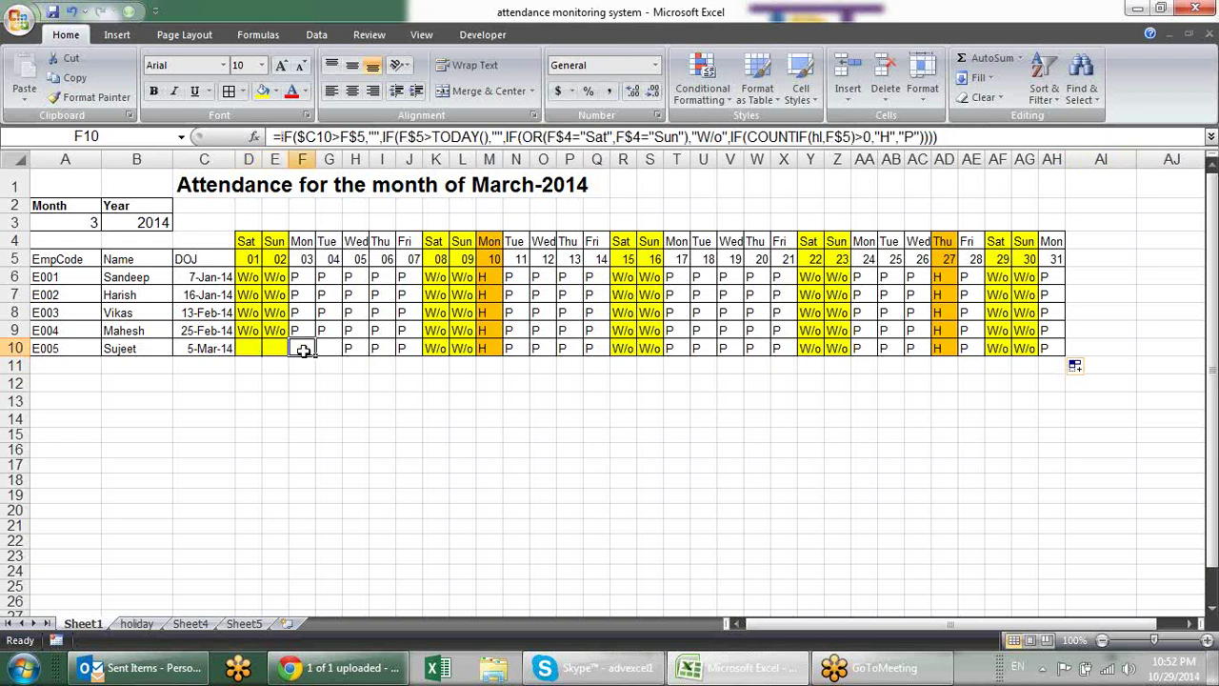
{"action": "left_click", "coordinate": [320, 348]}
{"action": "left_click", "coordinate": [267, 349]}
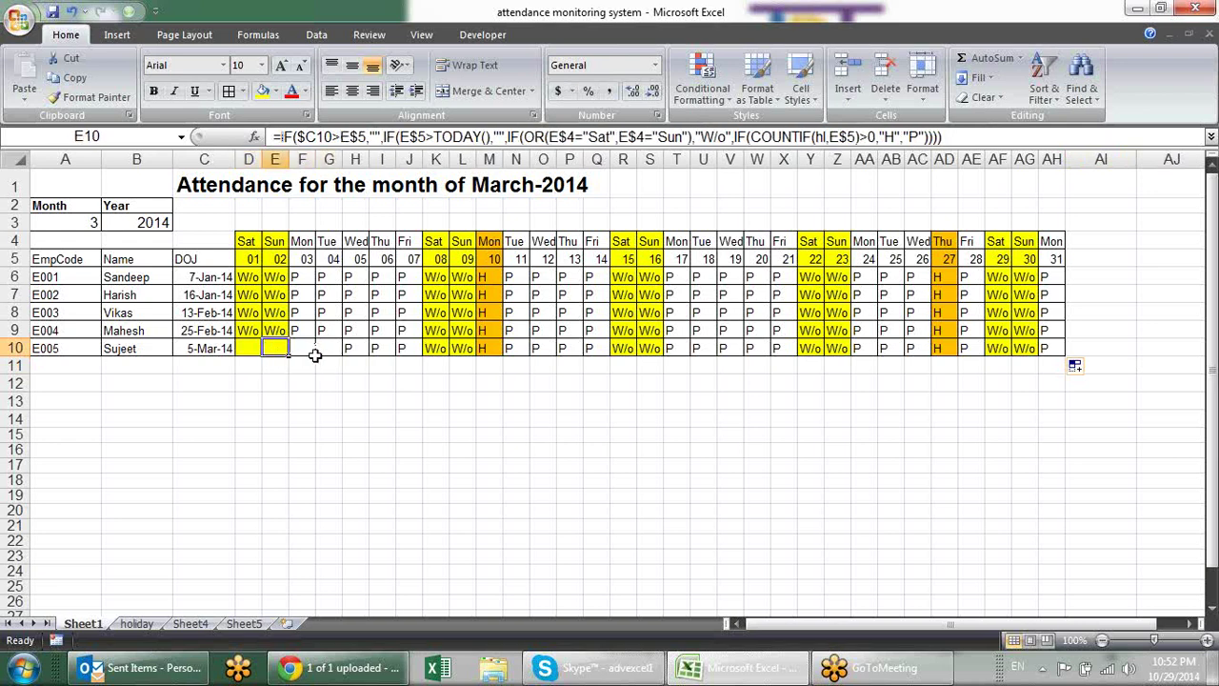
{"action": "left_click", "coordinate": [217, 350]}
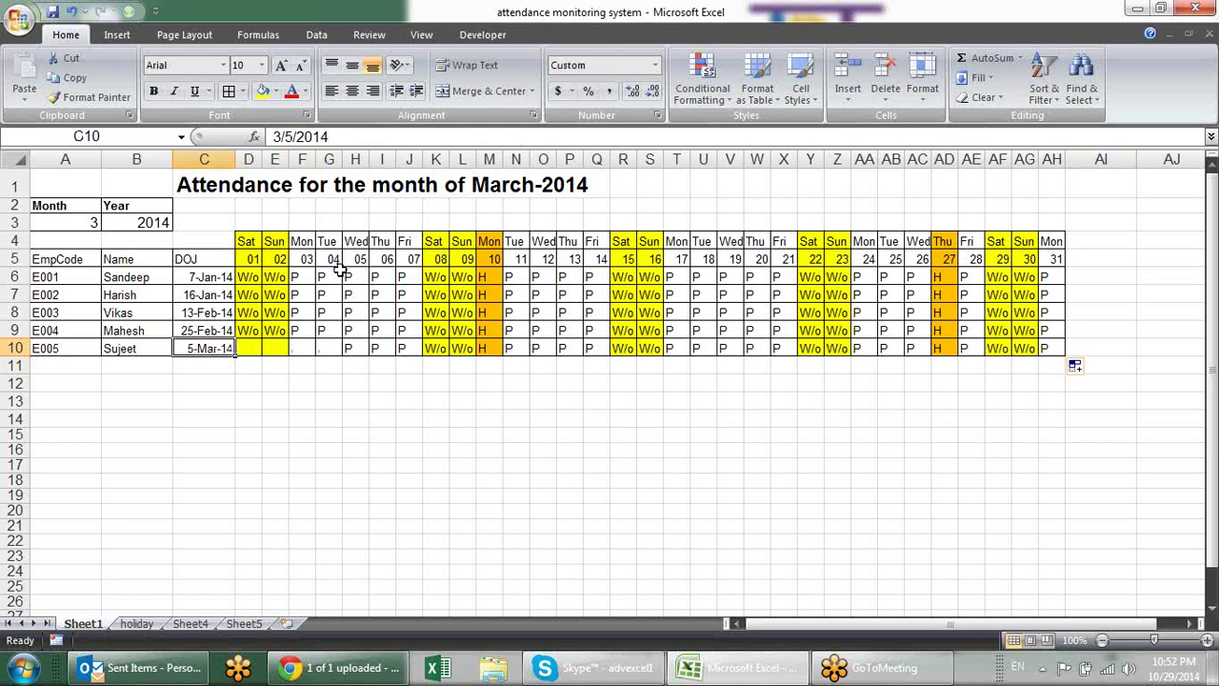
{"action": "left_click", "coordinate": [379, 258]}
{"action": "left_click", "coordinate": [361, 246]}
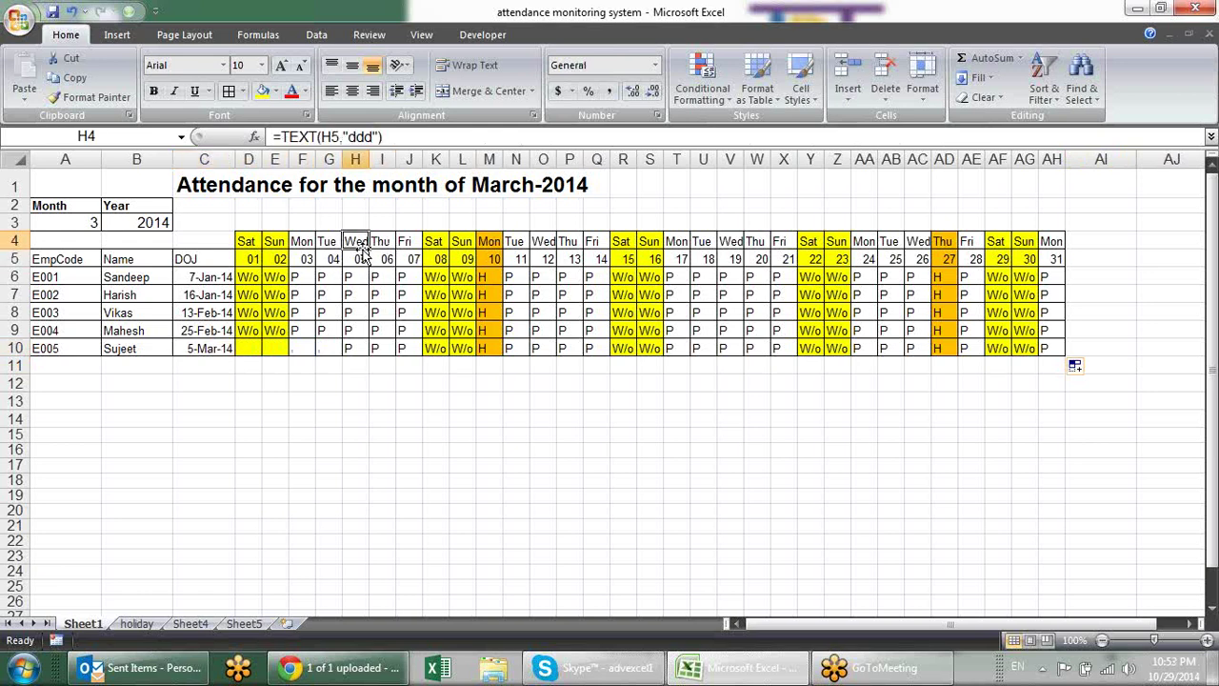
{"action": "left_click", "coordinate": [359, 259]}
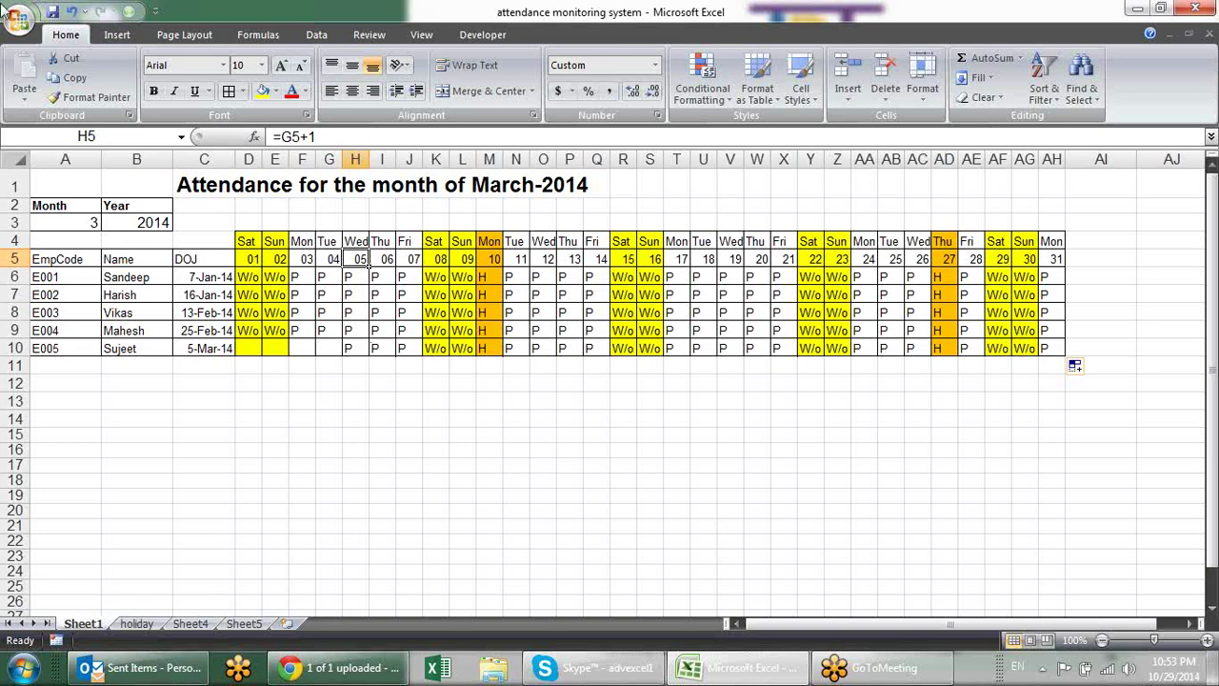
{"action": "left_click", "coordinate": [69, 222]}
{"action": "left_click", "coordinate": [109, 222]}
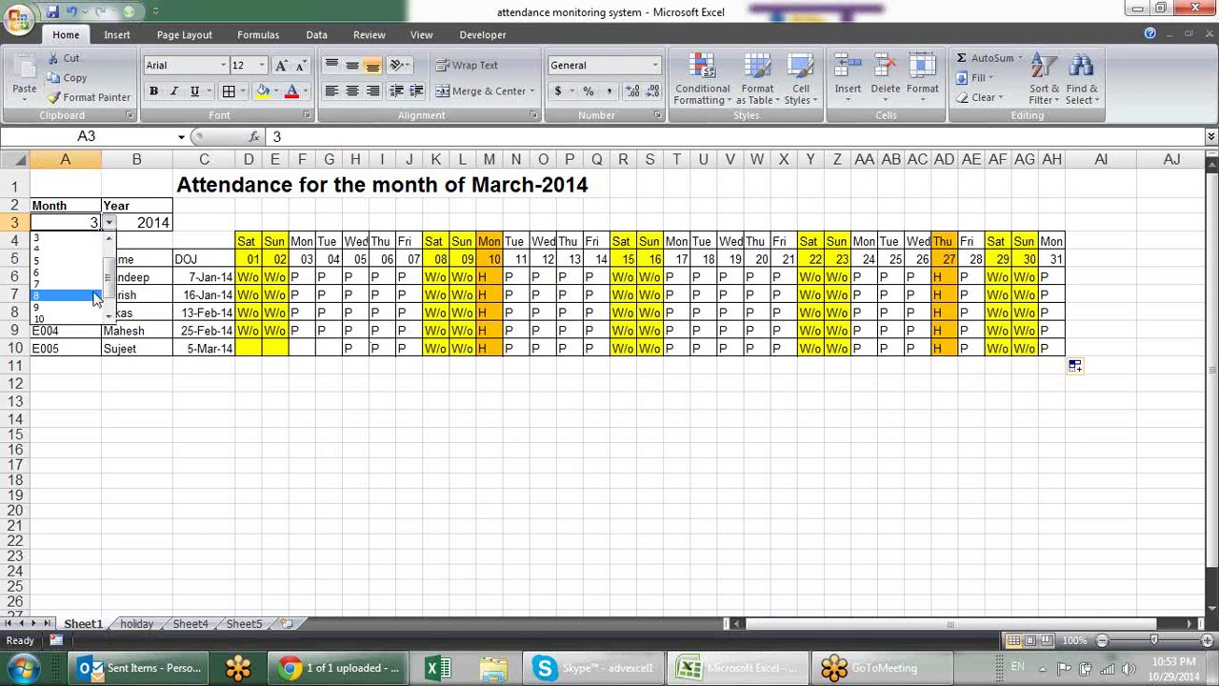
Change the A3 month to 11, then to 10 for October-2014, then view Sheet4's leave table.
{"action": "scroll", "coordinate": [112, 276], "scroll_direction": "down", "scroll_amount": 2}
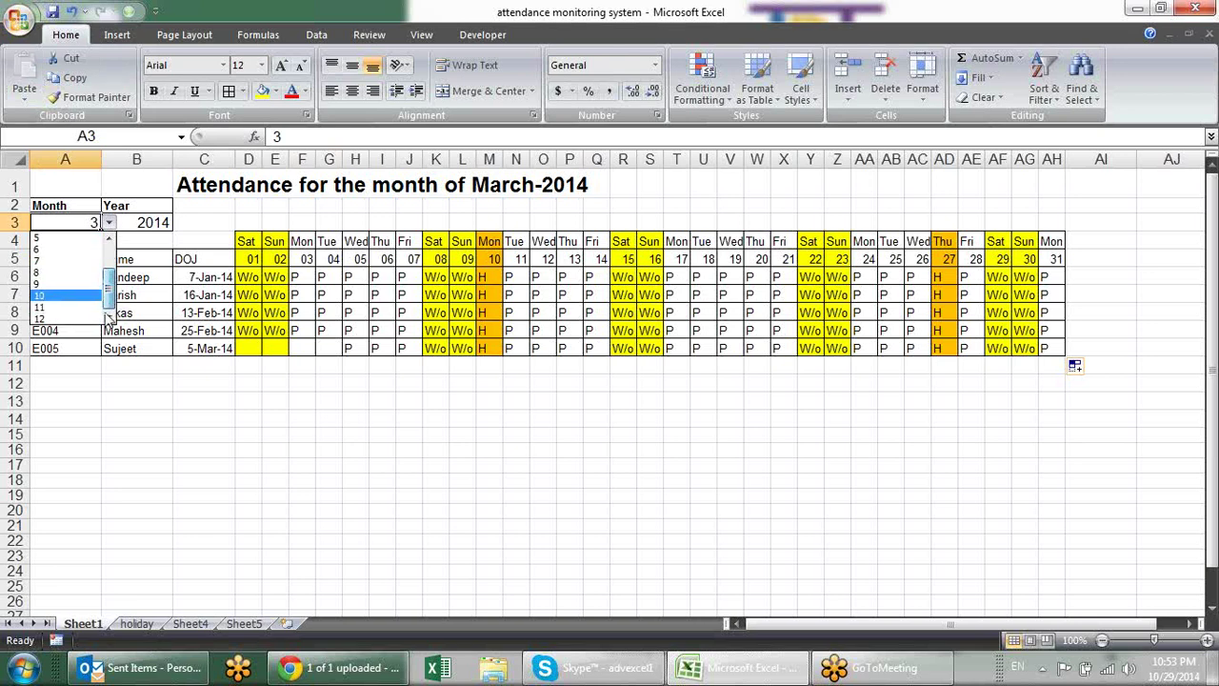
{"action": "left_click", "coordinate": [86, 305]}
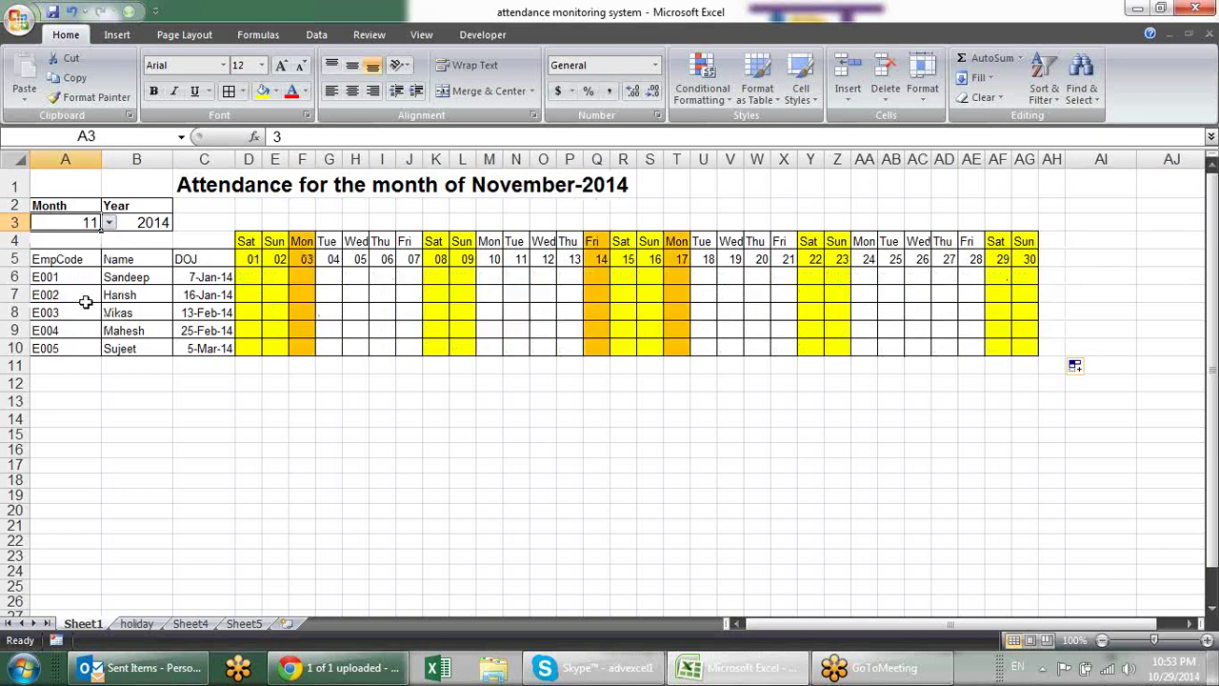
{"action": "left_click", "coordinate": [110, 222]}
{"action": "left_click", "coordinate": [77, 297]}
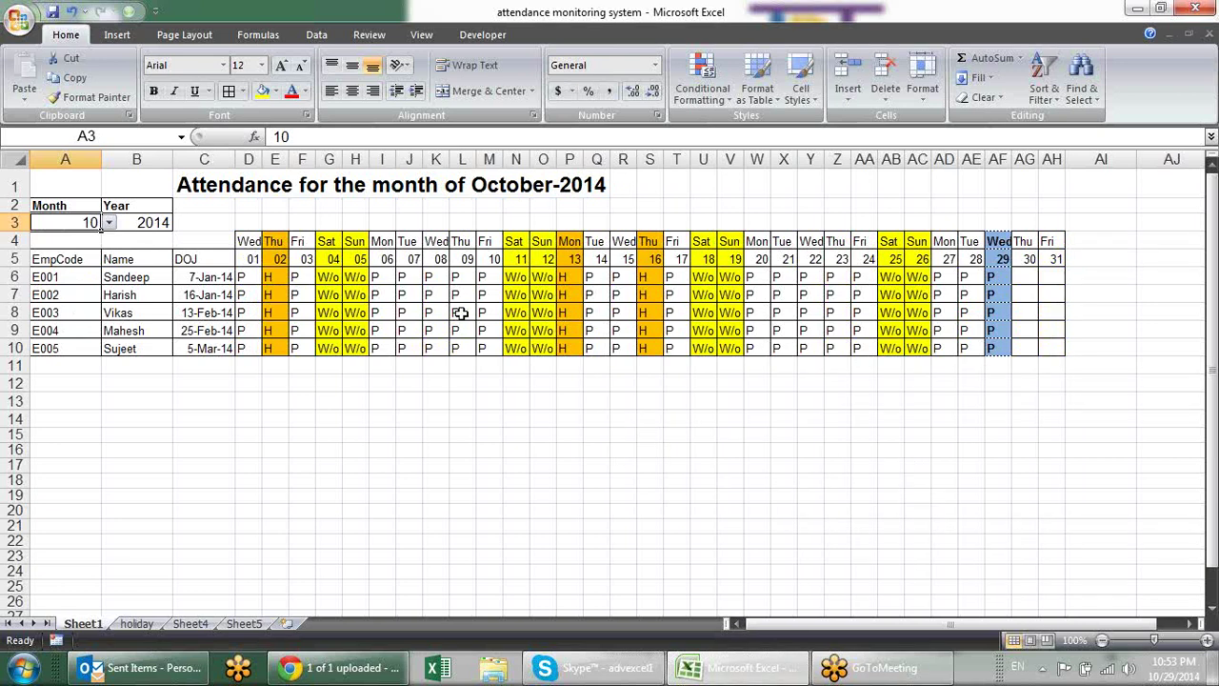
{"action": "left_click", "coordinate": [249, 277]}
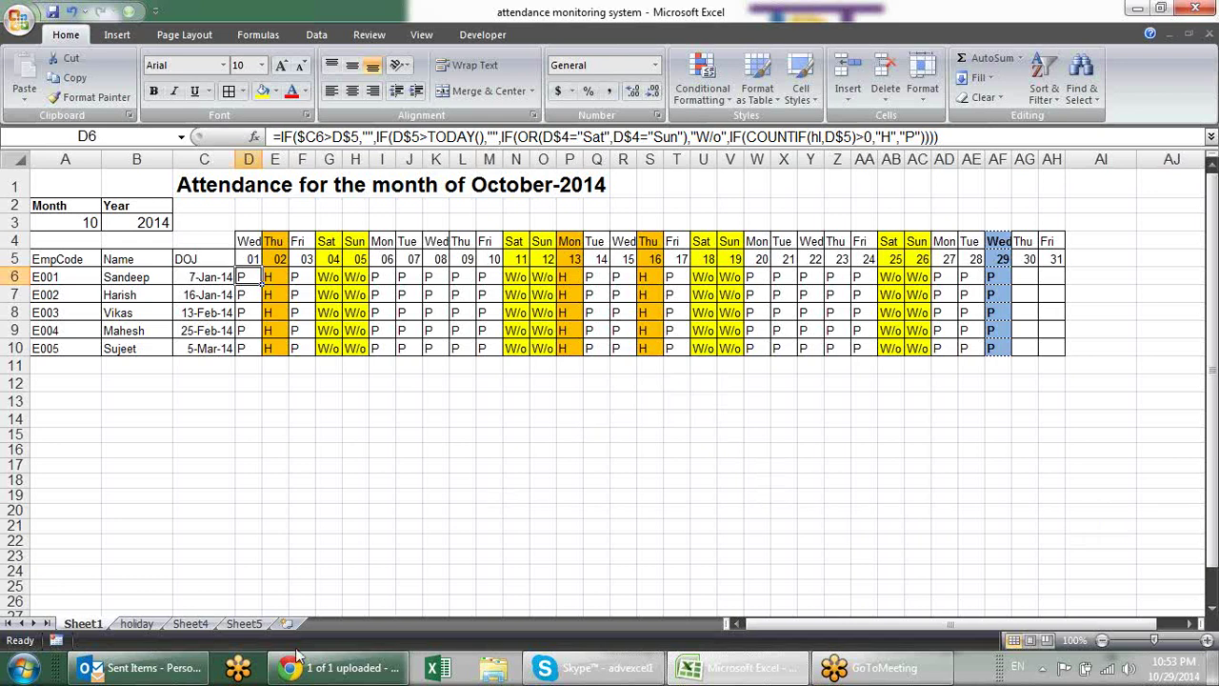
{"action": "left_click", "coordinate": [205, 623]}
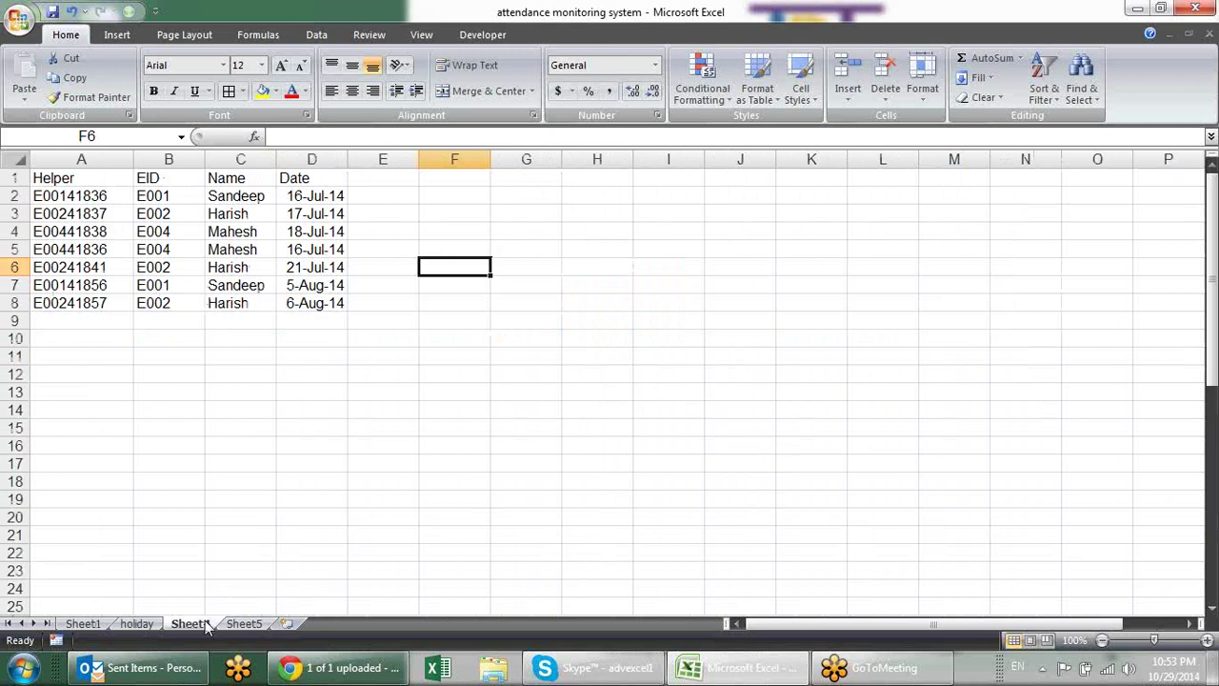
{"action": "left_click", "coordinate": [163, 193]}
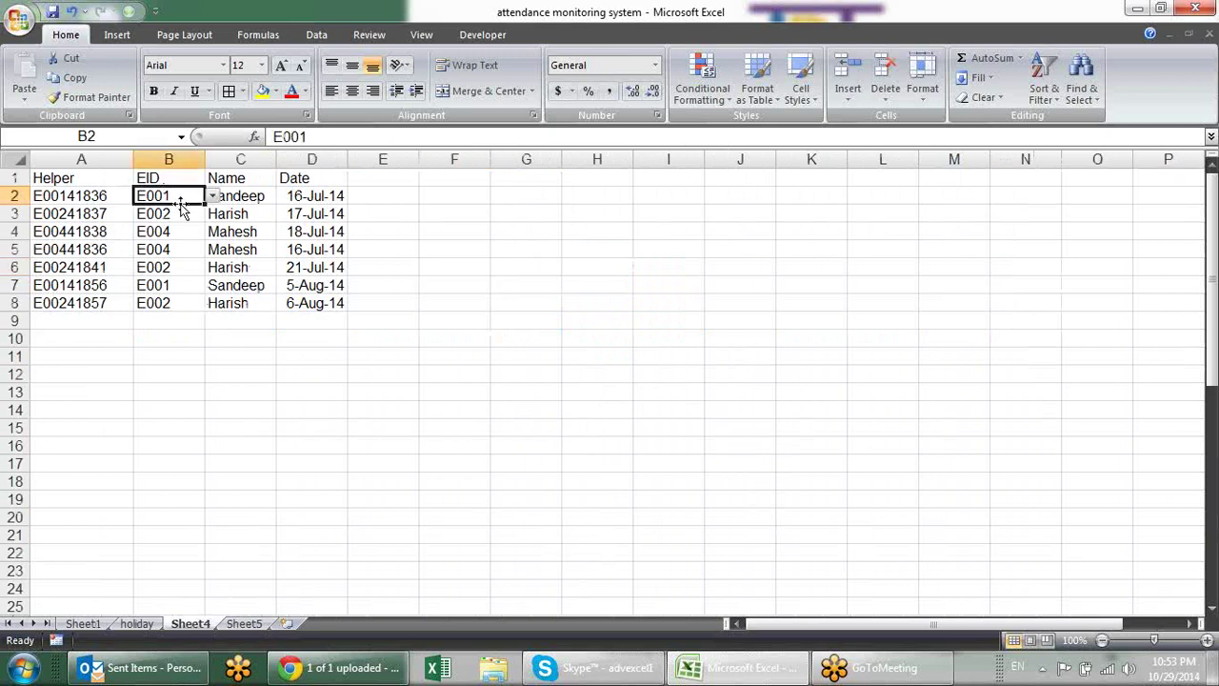
{"action": "left_click", "coordinate": [213, 196]}
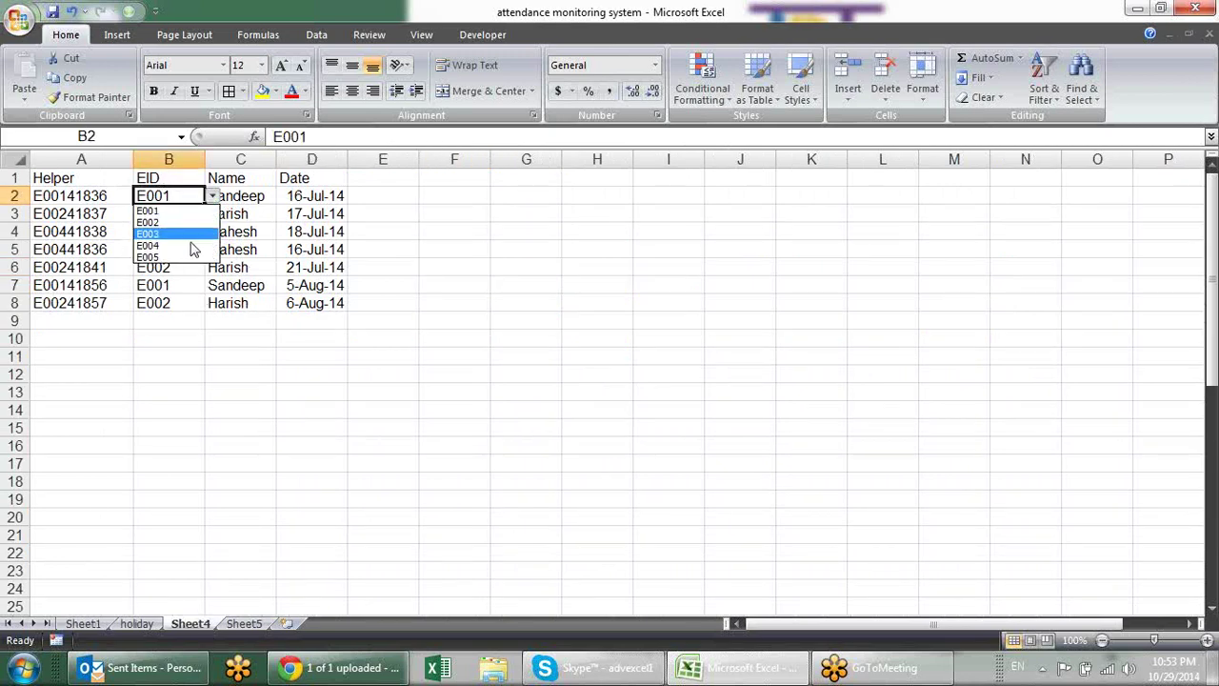
{"action": "left_click", "coordinate": [781, 330]}
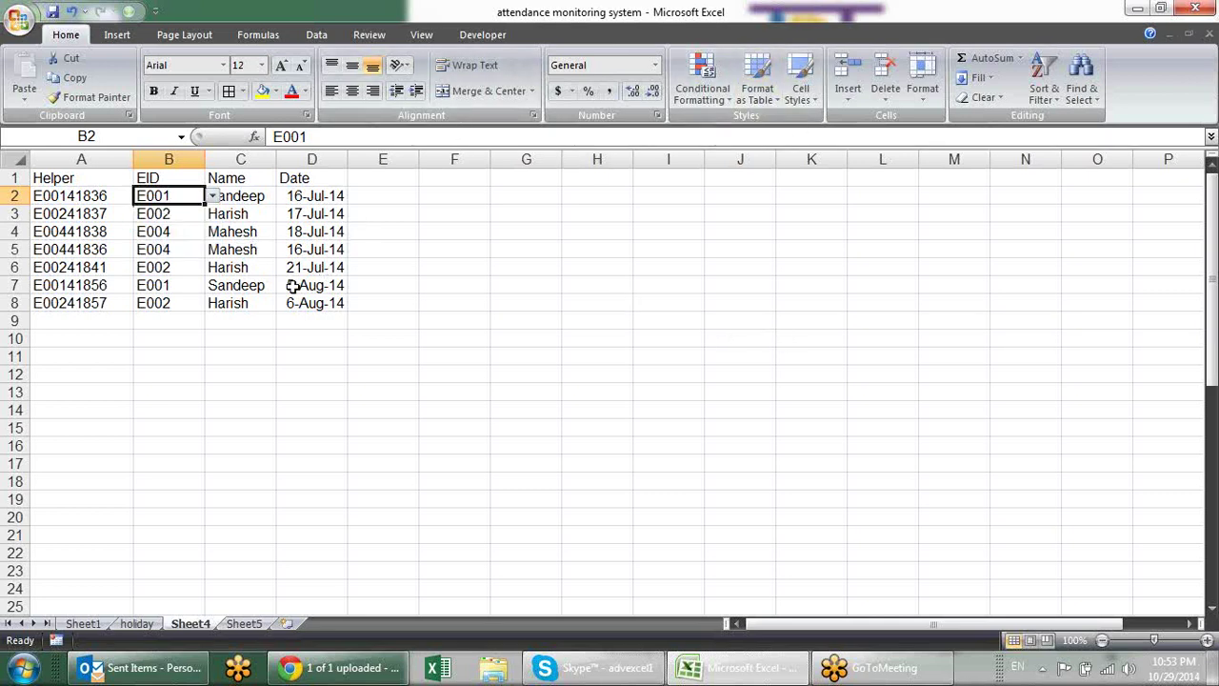
{"action": "left_click", "coordinate": [186, 321]}
{"action": "left_click", "coordinate": [212, 321]}
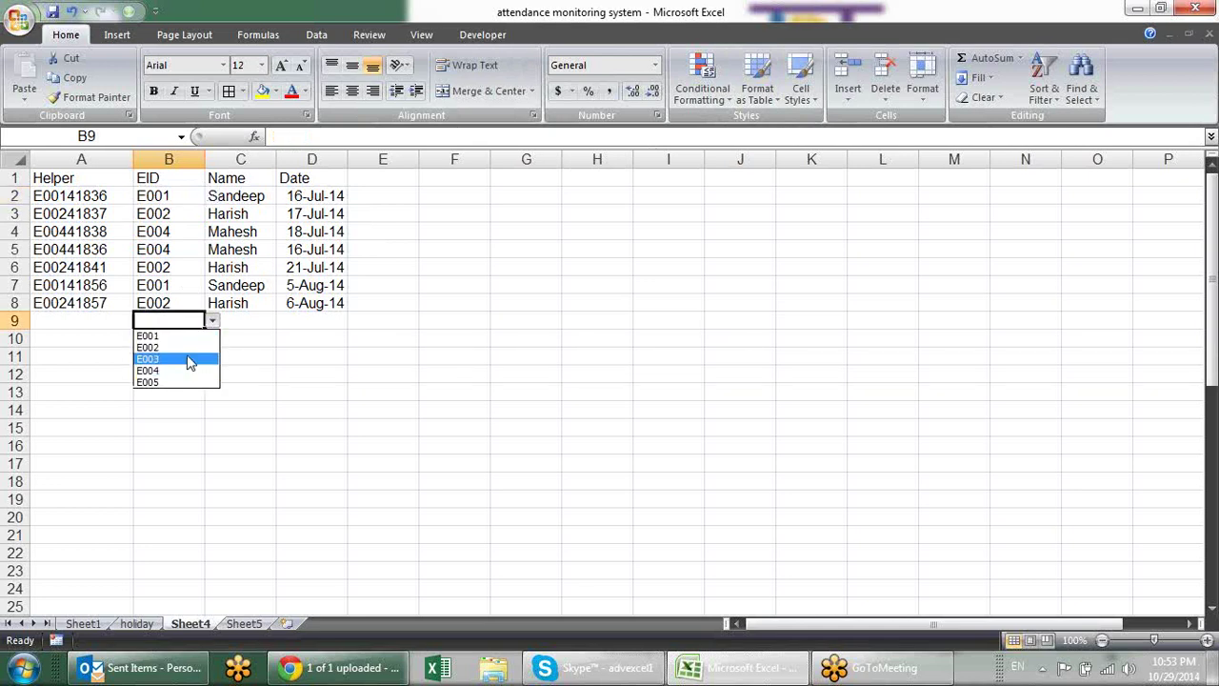
{"action": "left_click", "coordinate": [188, 359]}
{"action": "left_click", "coordinate": [253, 322]}
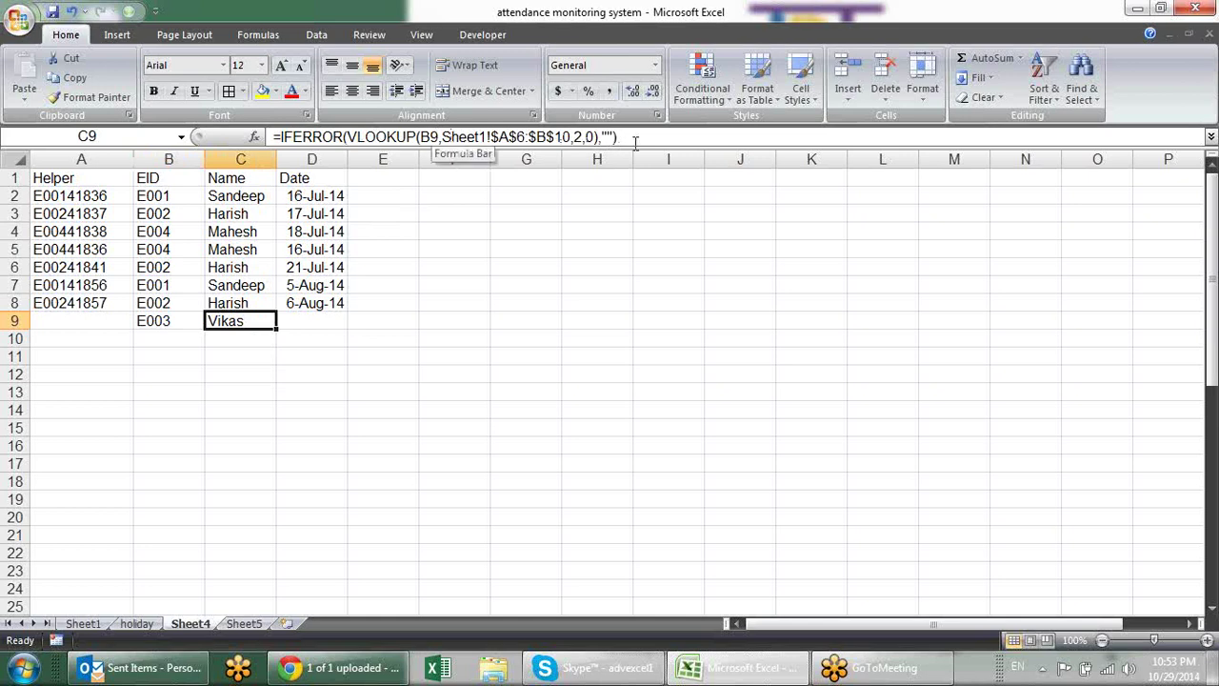
{"action": "left_click", "coordinate": [95, 321]}
{"action": "left_click", "coordinate": [101, 303]}
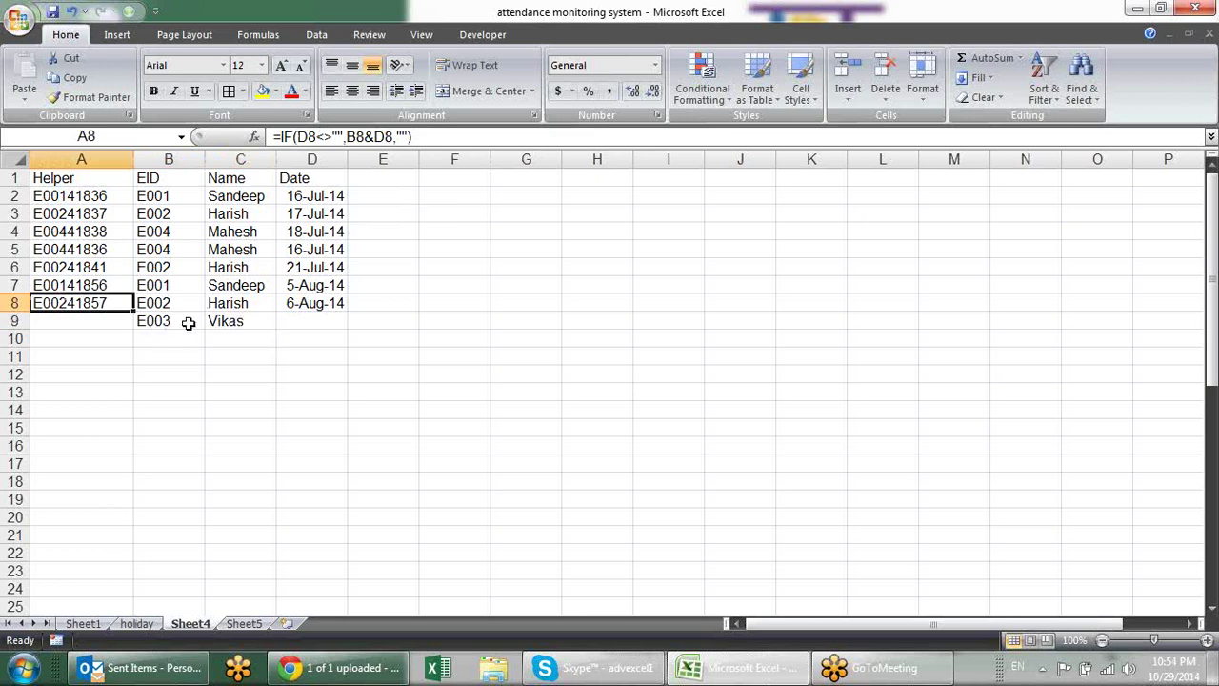
{"action": "left_click_drag", "start_coordinate": [131, 312], "coordinate": [136, 506]}
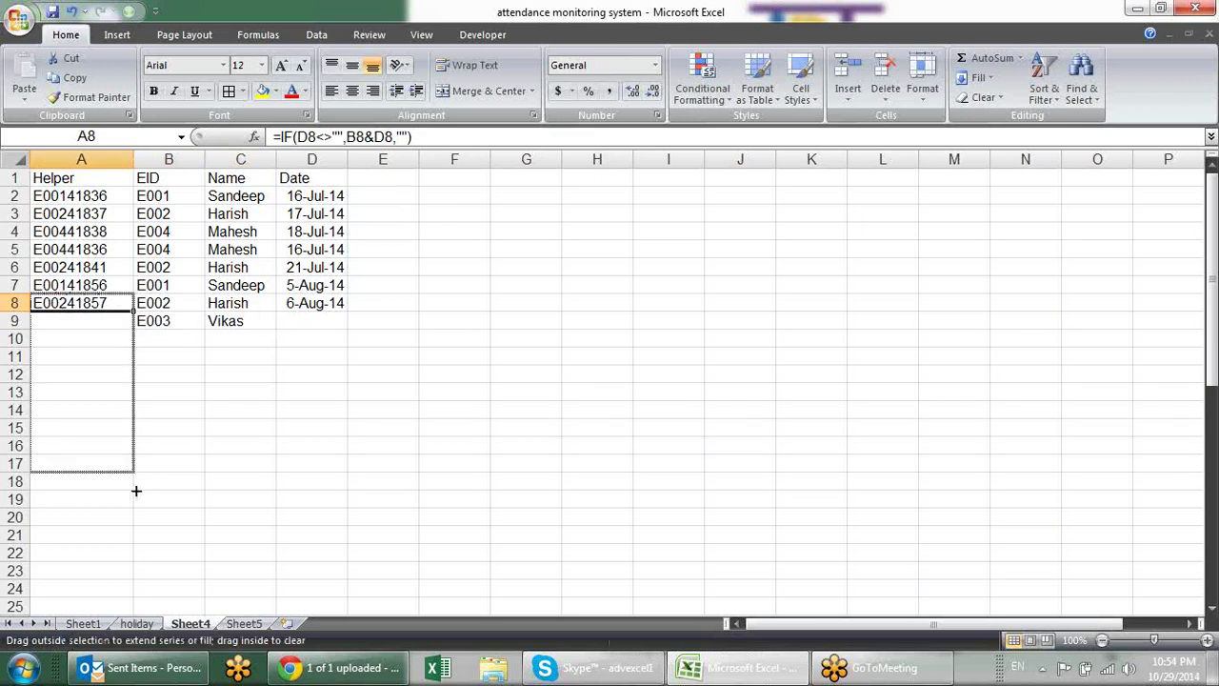
{"action": "left_click", "coordinate": [198, 408]}
{"action": "left_click", "coordinate": [102, 323]}
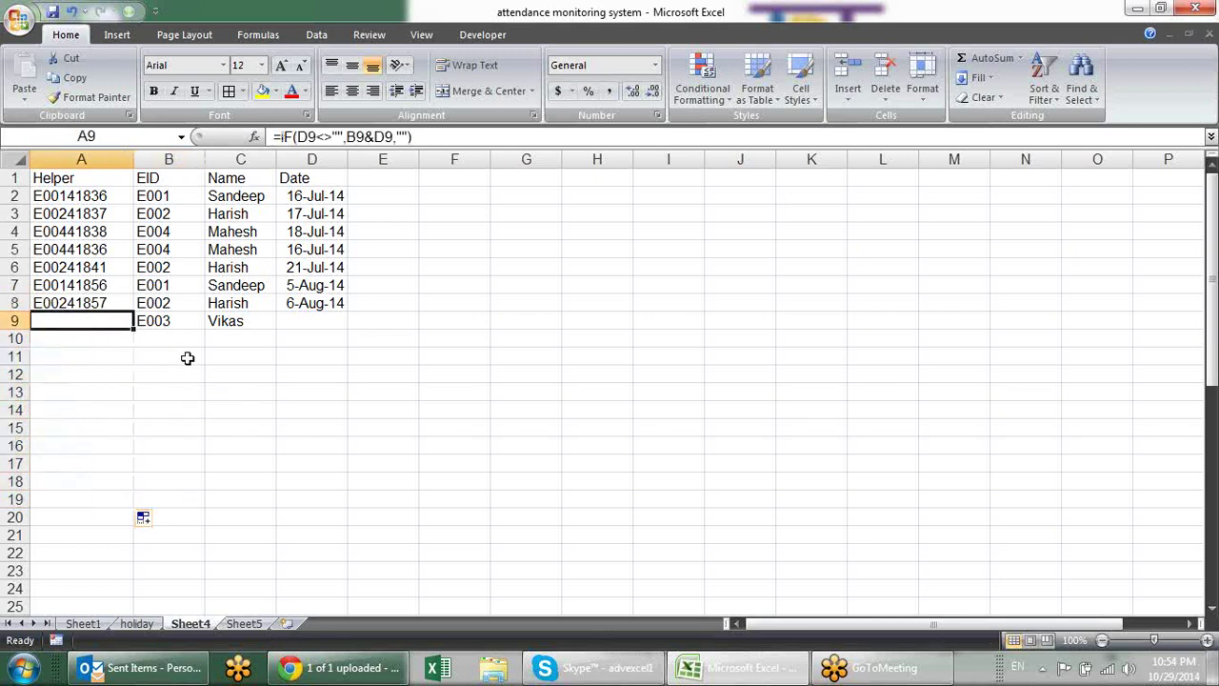
{"action": "key", "text": "Down"}
{"action": "key", "text": "Up"}
{"action": "key", "text": "F2"}
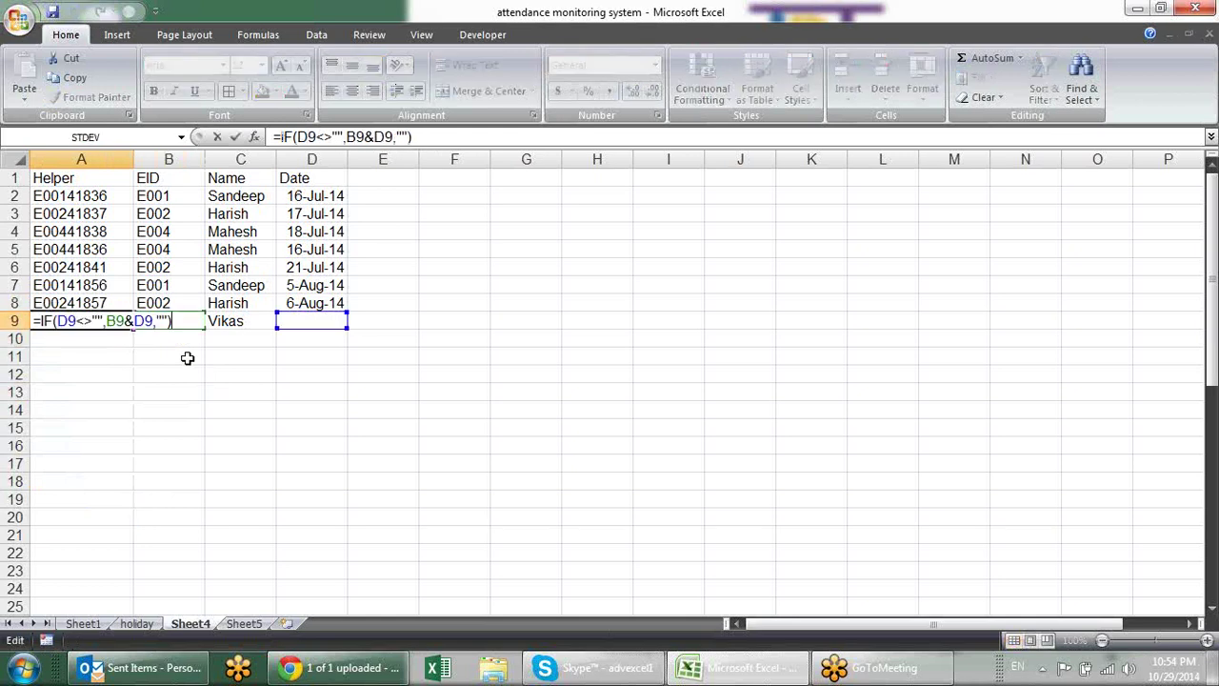
{"action": "key", "text": "Return"}
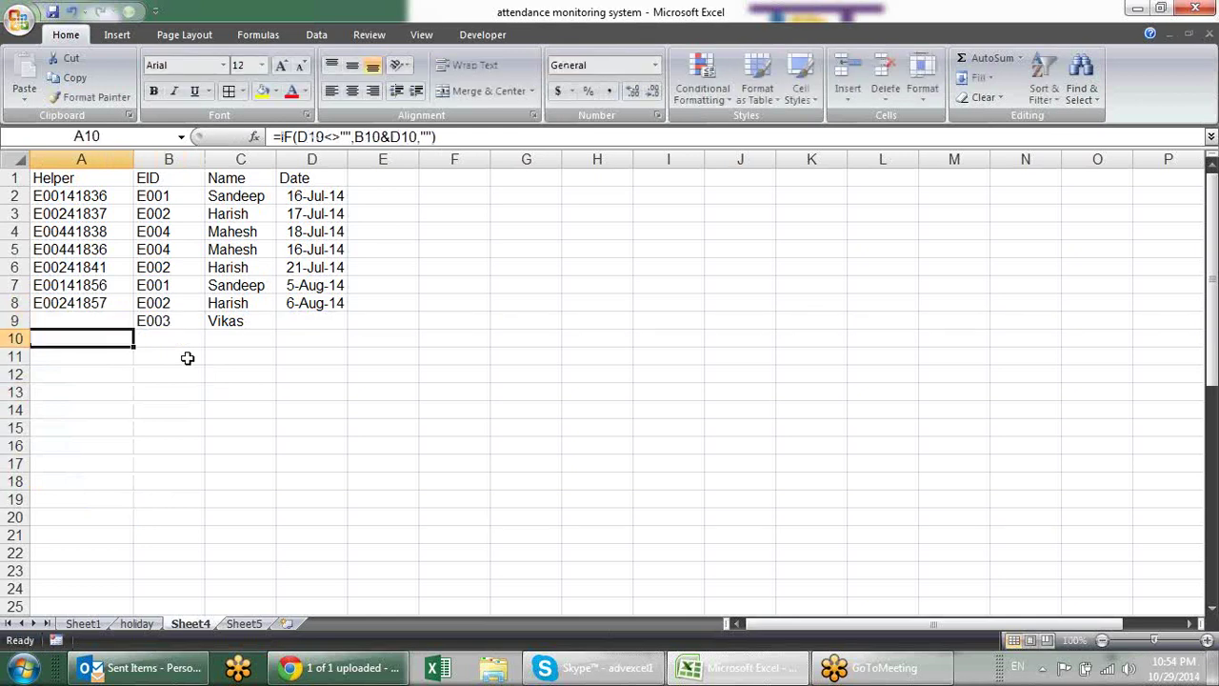
{"action": "key", "text": "Up"}
{"action": "key", "text": "Right"}
{"action": "key", "text": "Right"}
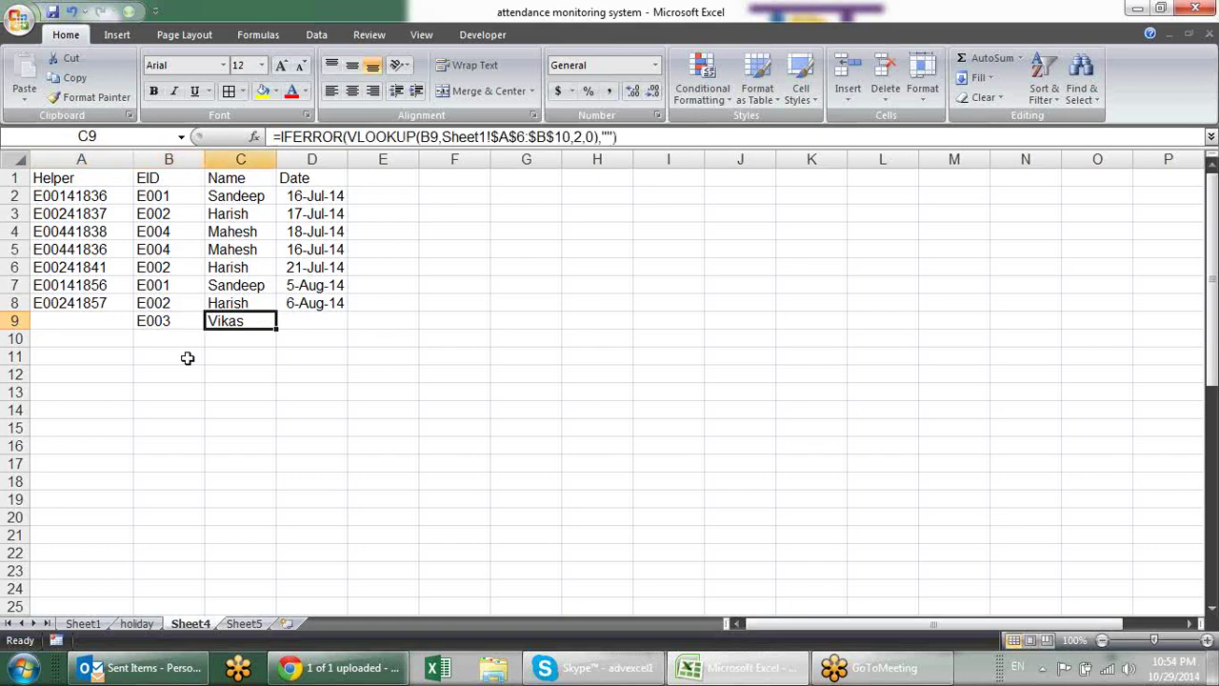
{"action": "key", "text": "Right"}
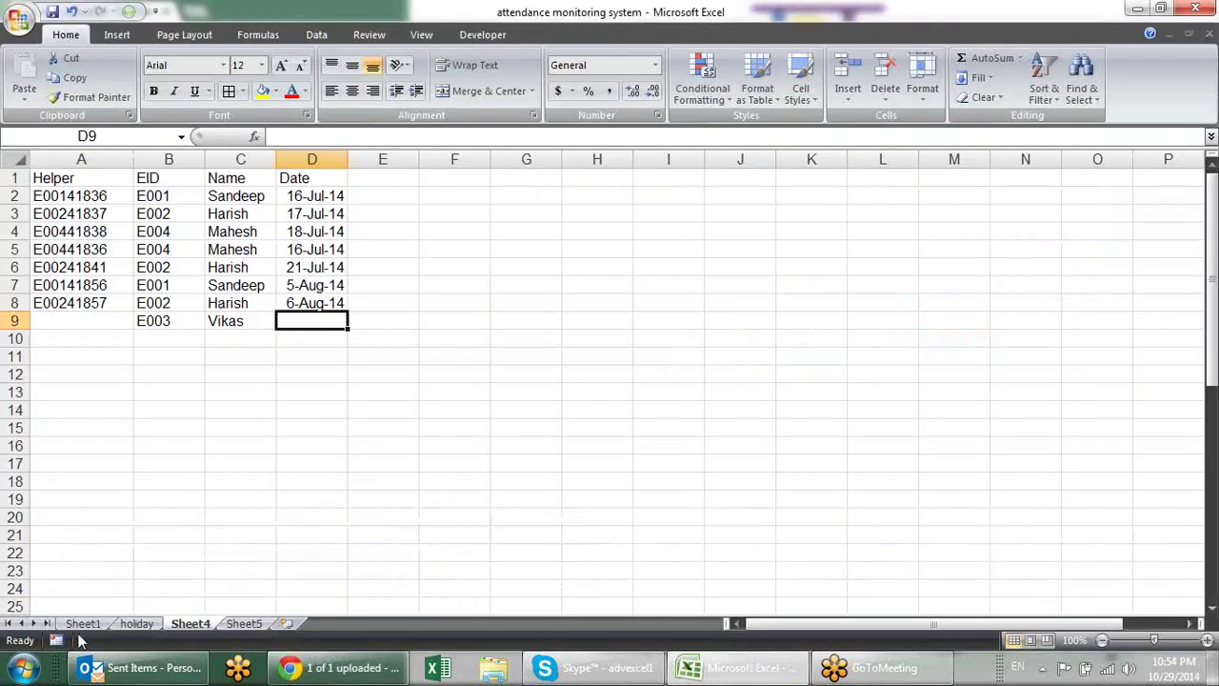
{"action": "left_click", "coordinate": [83, 622]}
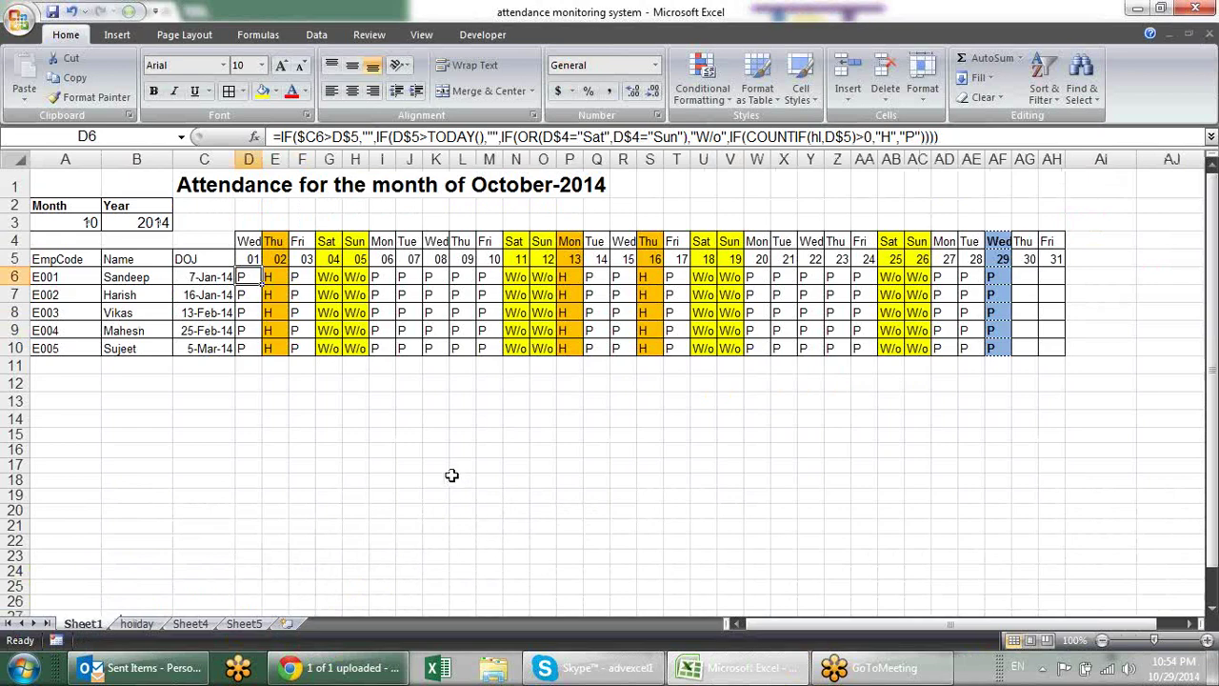
{"action": "key", "text": "alt+Tab"}
{"action": "key", "text": "alt+Tab"}
{"action": "left_click", "coordinate": [838, 311]}
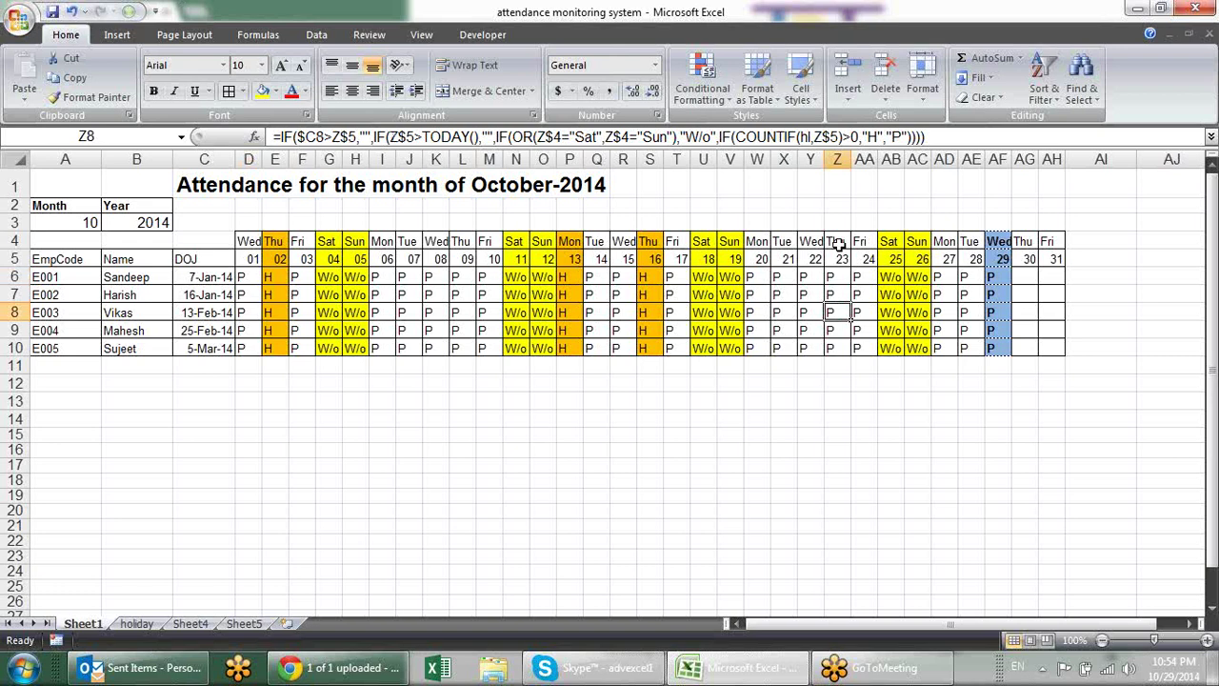
{"action": "left_click", "coordinate": [244, 623]}
{"action": "left_click", "coordinate": [190, 623]}
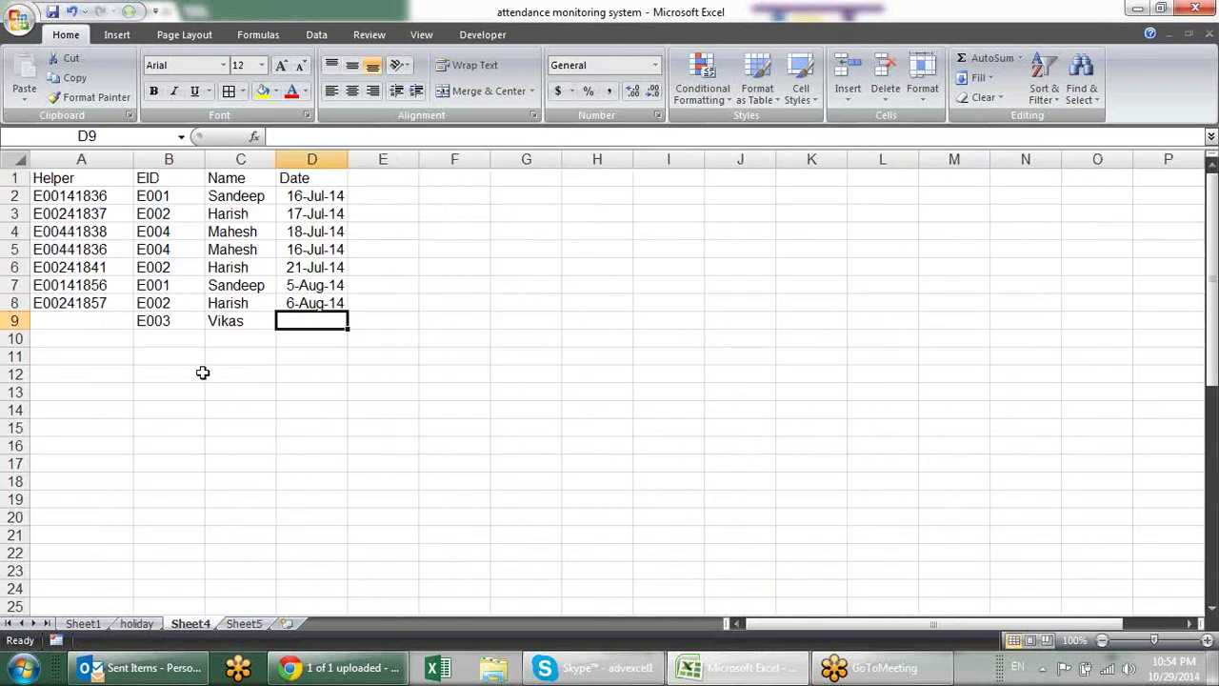
Enter leave date 23-Oct-14 in Sheet4's D9 and confirm A9's helper formula.
{"action": "type", "text": "23-"}
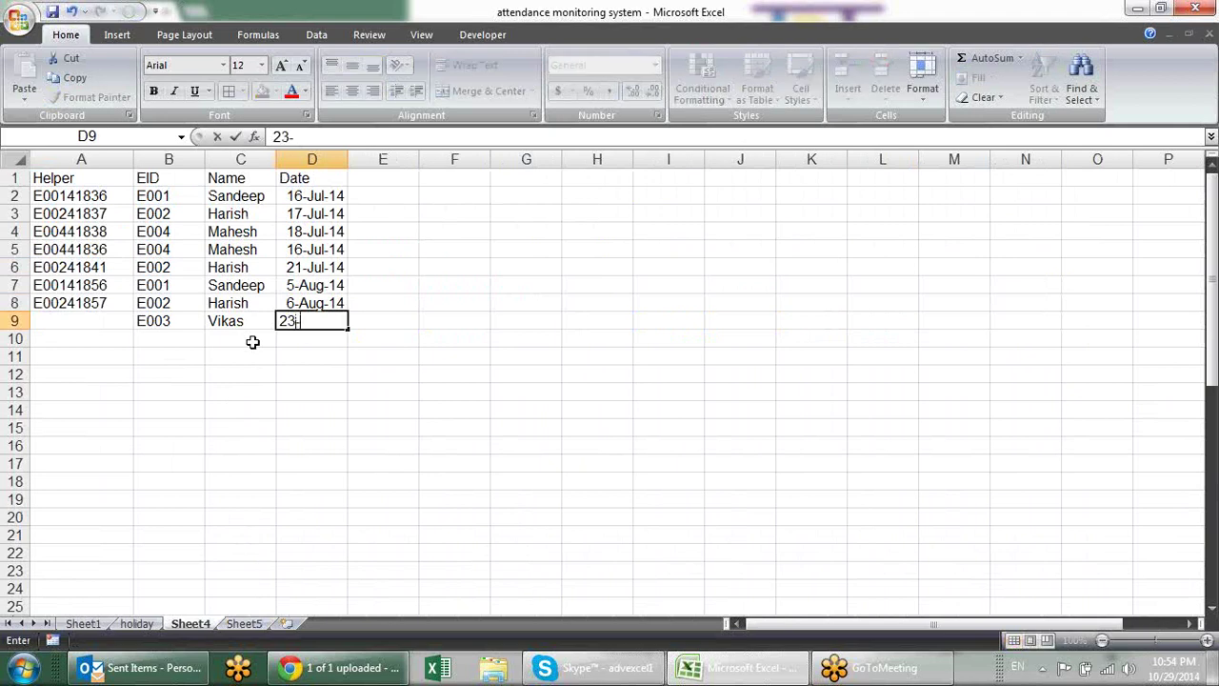
{"action": "type", "text": "Oct-14"}
{"action": "key", "text": "Return"}
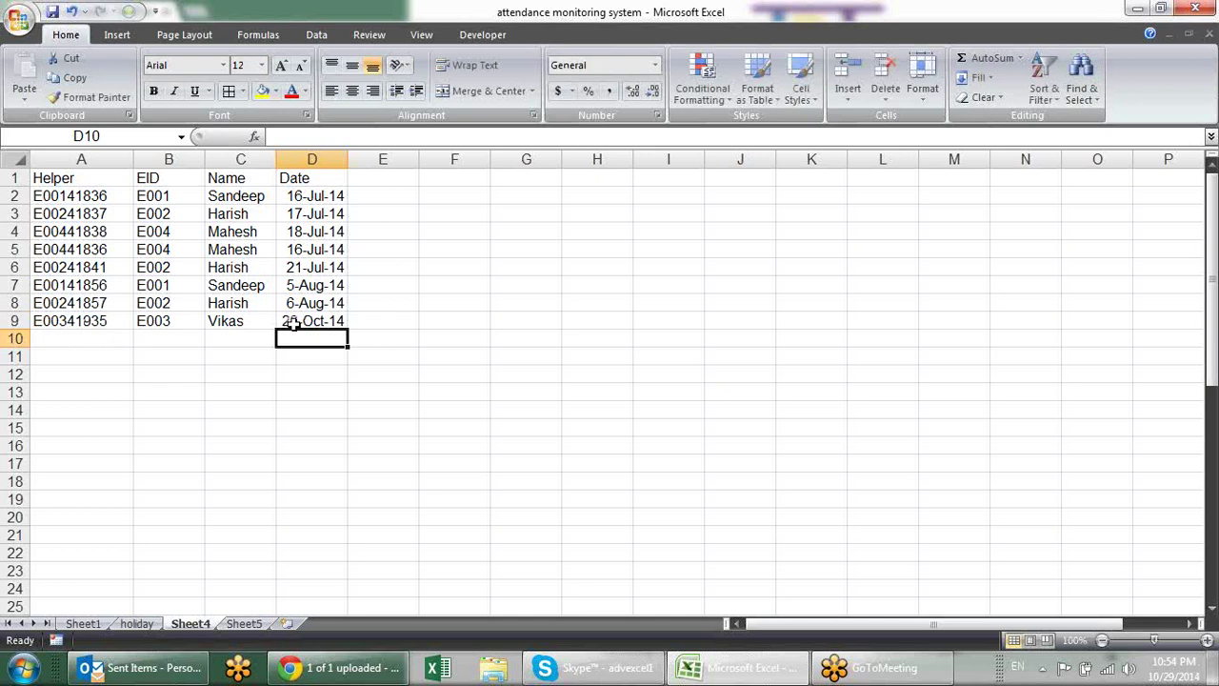
{"action": "left_click", "coordinate": [109, 320]}
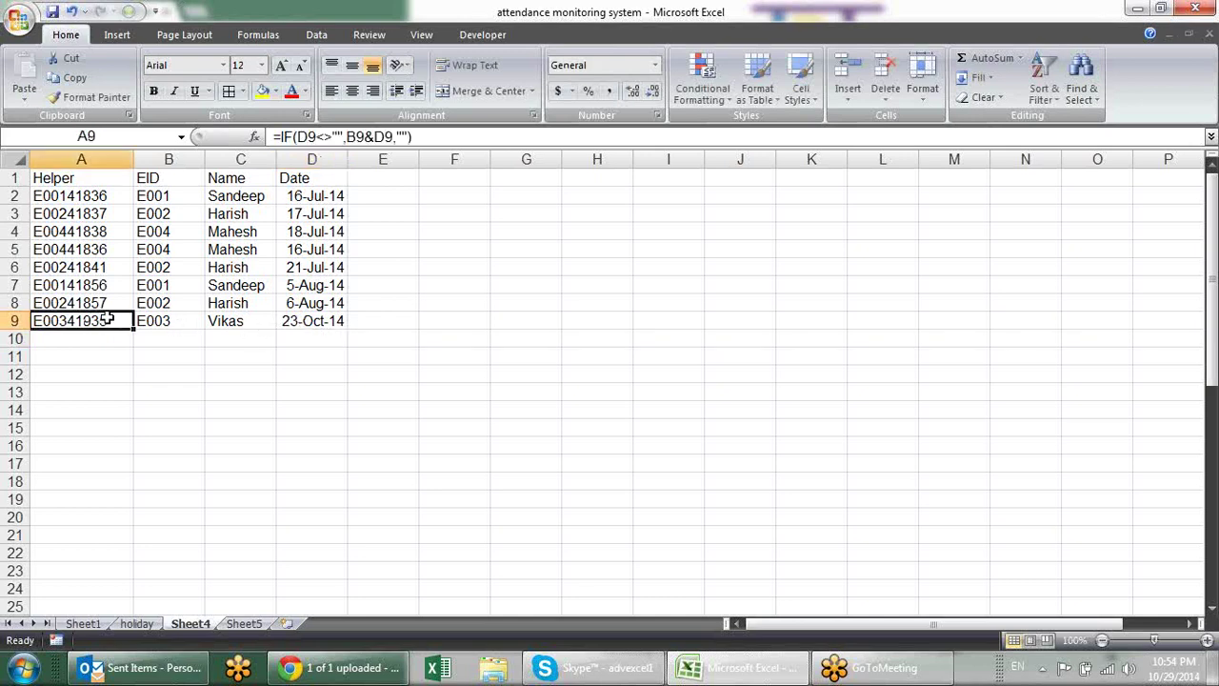
{"action": "right_click", "coordinate": [111, 159]}
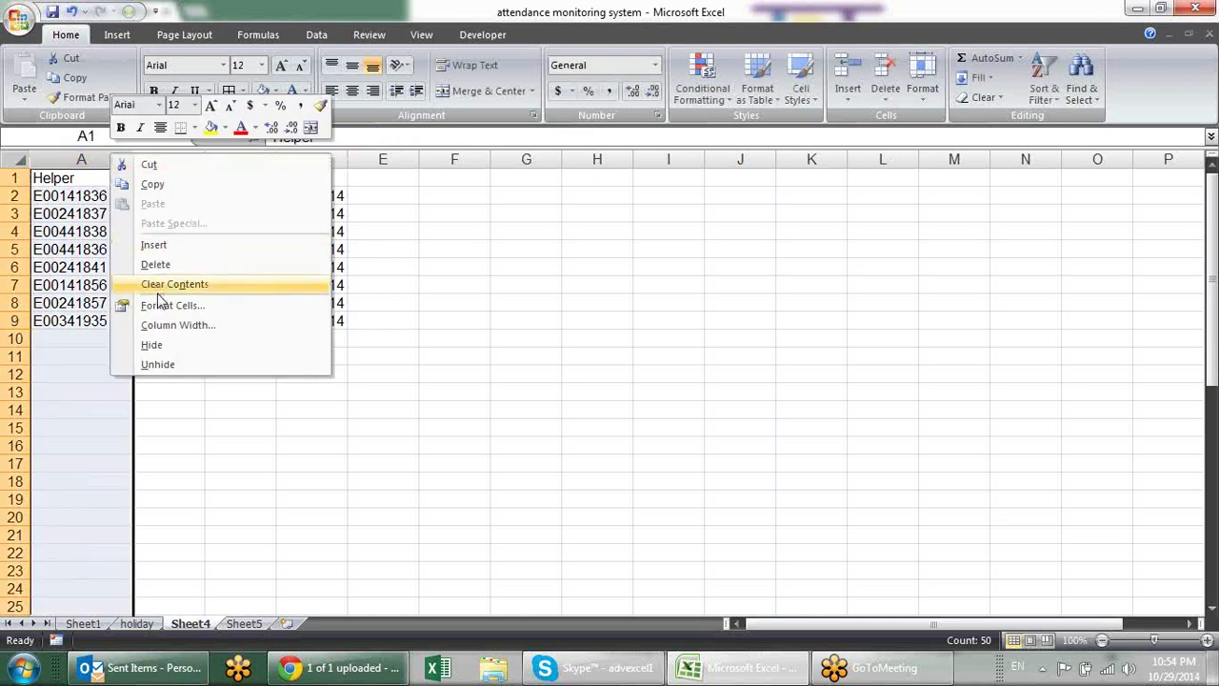
{"action": "left_click", "coordinate": [434, 339]}
{"action": "left_click", "coordinate": [105, 319]}
{"action": "double_click", "coordinate": [105, 320]}
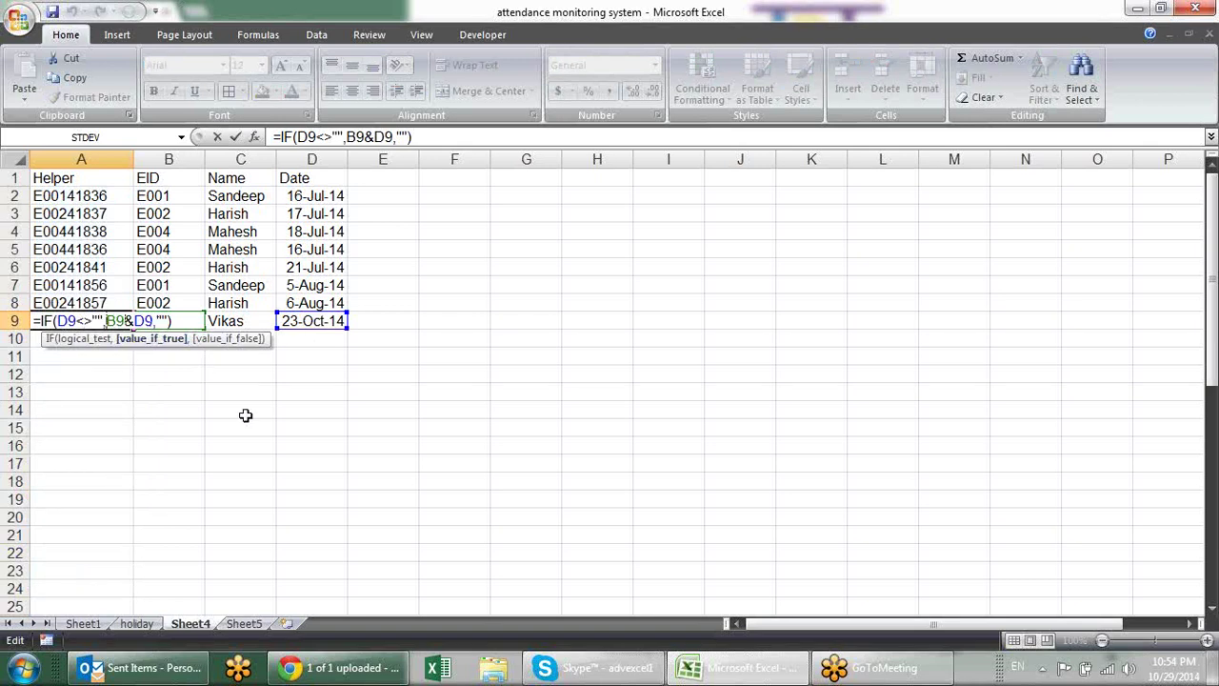
{"action": "key", "text": "Return"}
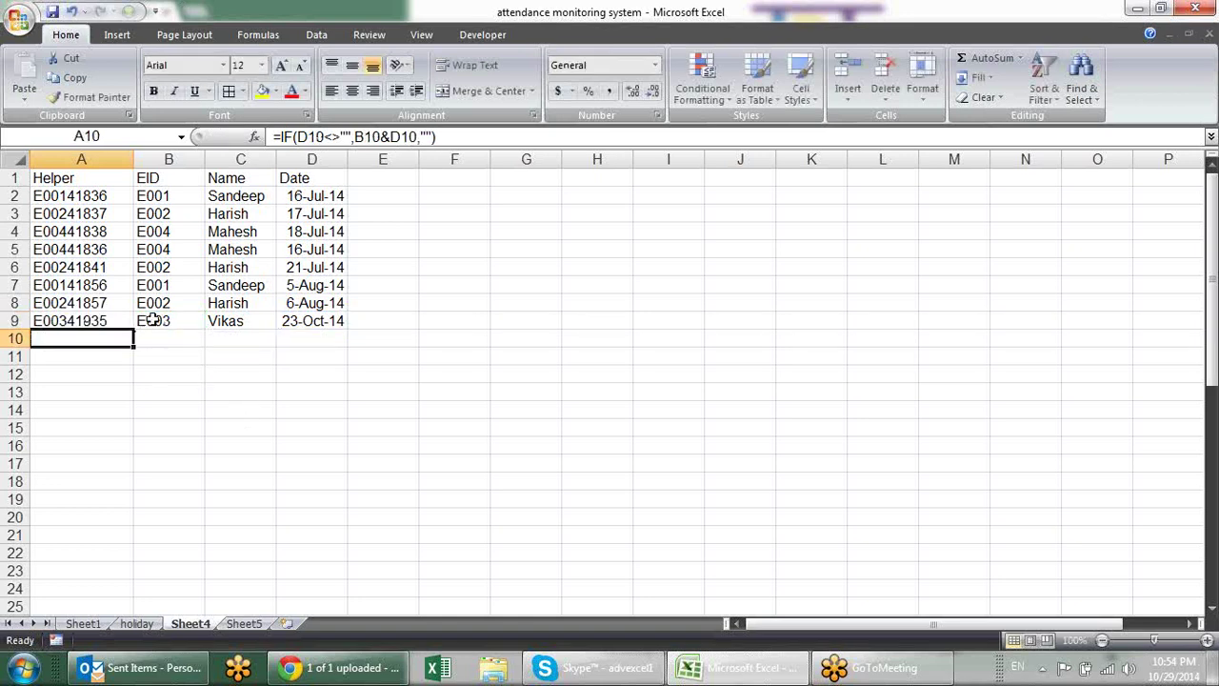
Check B9, C9's name lookup, D9's date and A9's helper key, then return to Sheet1.
{"action": "left_click", "coordinate": [155, 320]}
{"action": "left_click", "coordinate": [238, 330]}
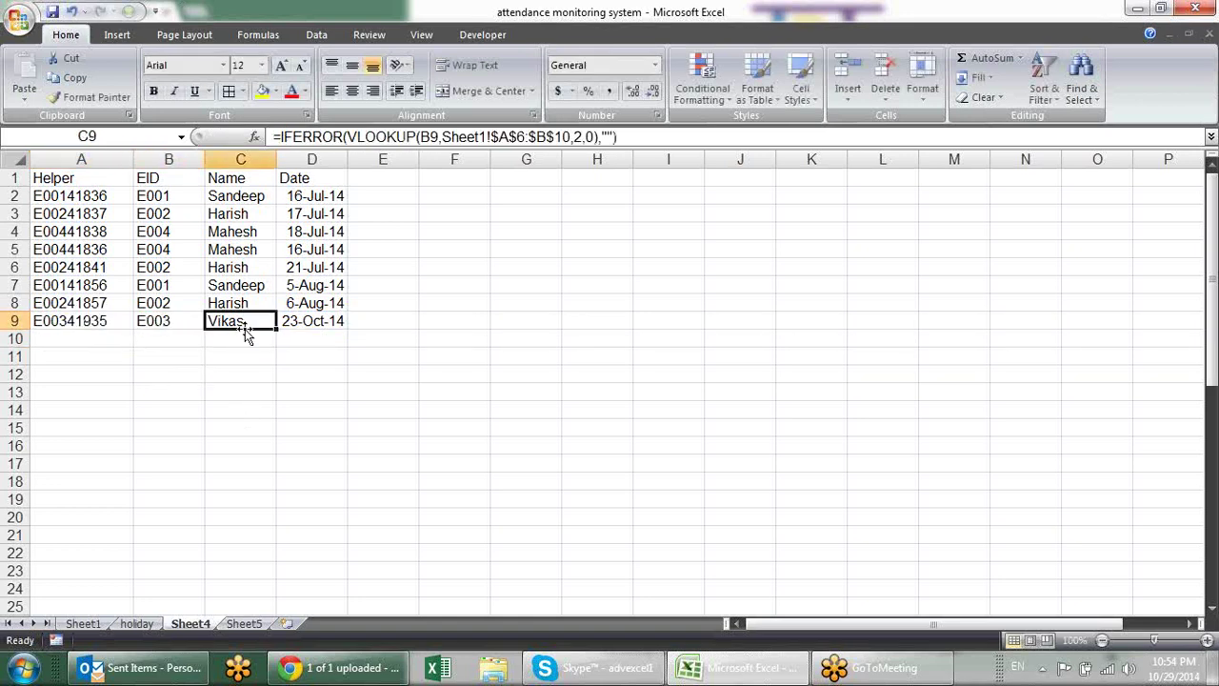
{"action": "left_click", "coordinate": [166, 321]}
{"action": "left_click", "coordinate": [335, 321]}
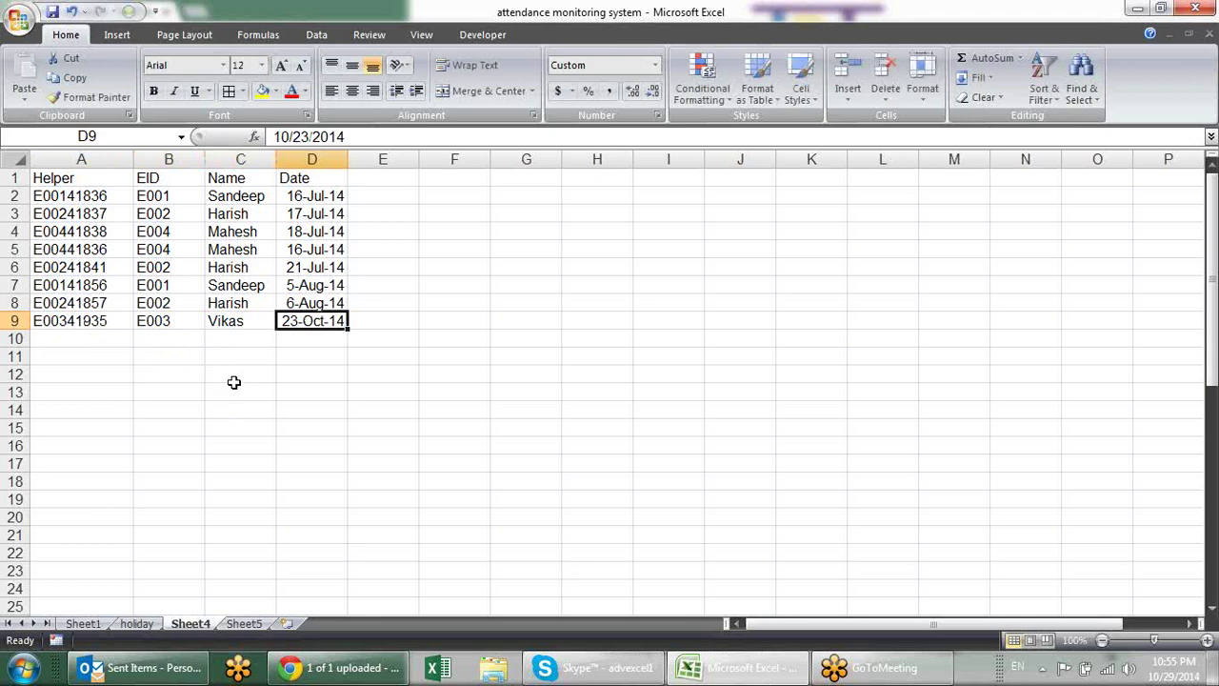
{"action": "left_click", "coordinate": [104, 325]}
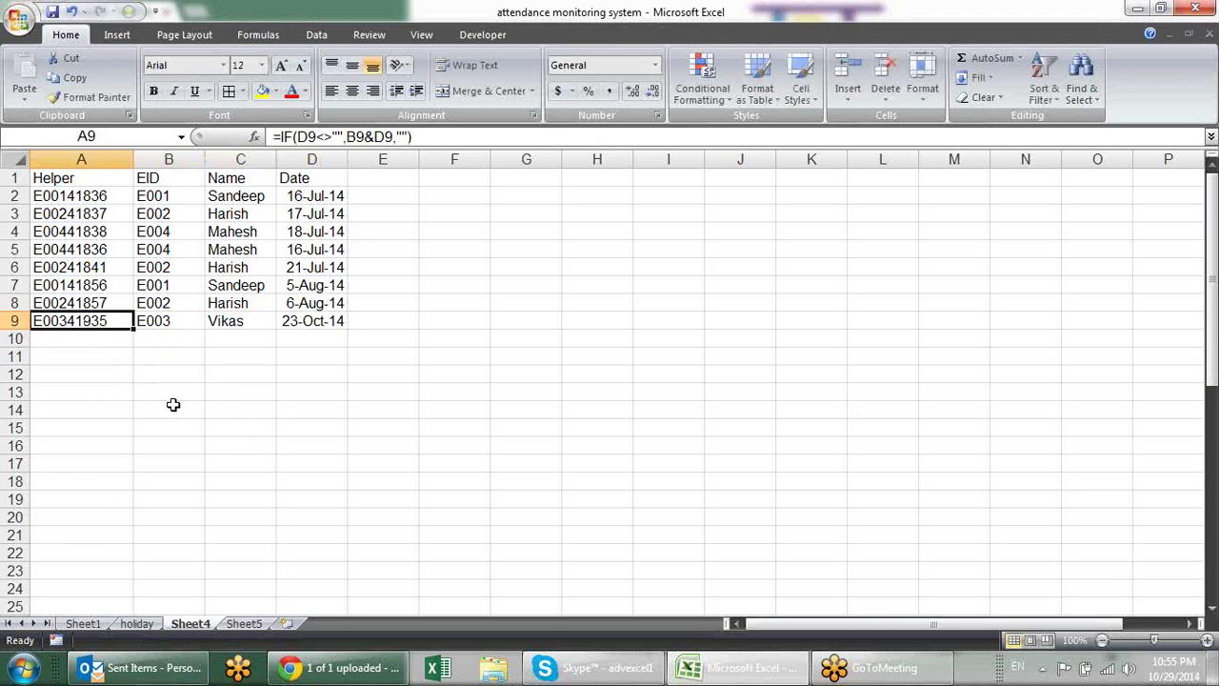
{"action": "left_click", "coordinate": [83, 623]}
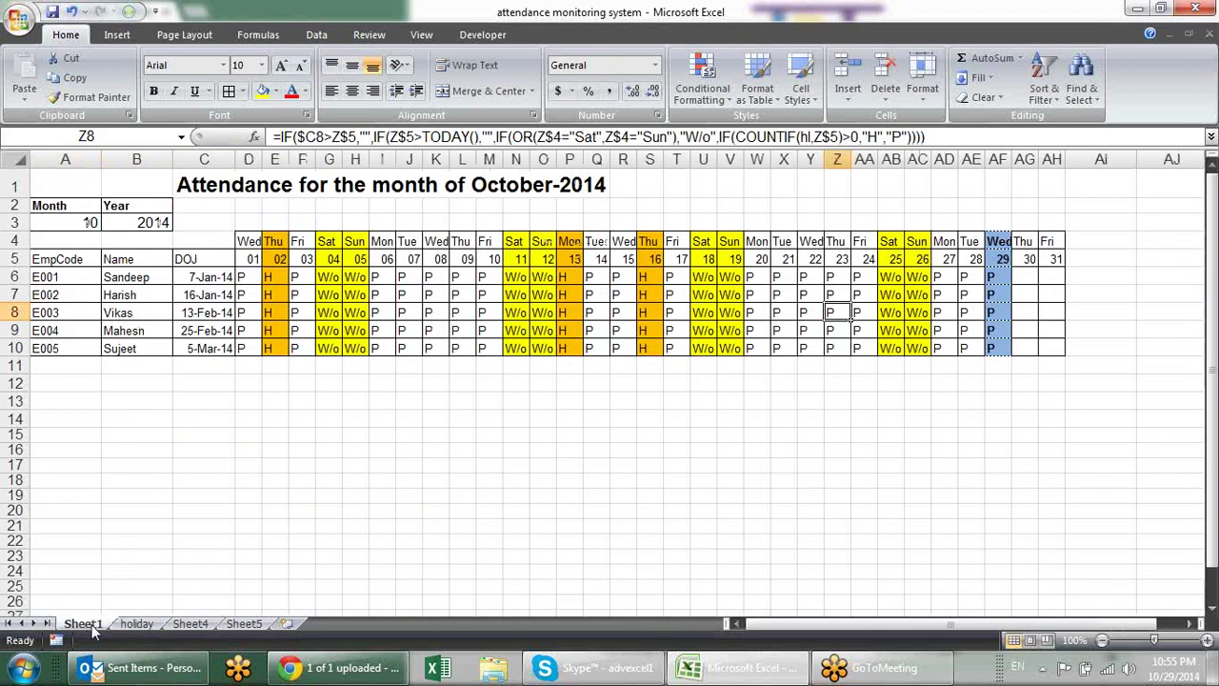
Look briefly at Sheet5, then return to Sheet1 and select D6's attendance formula.
{"action": "left_click", "coordinate": [80, 333]}
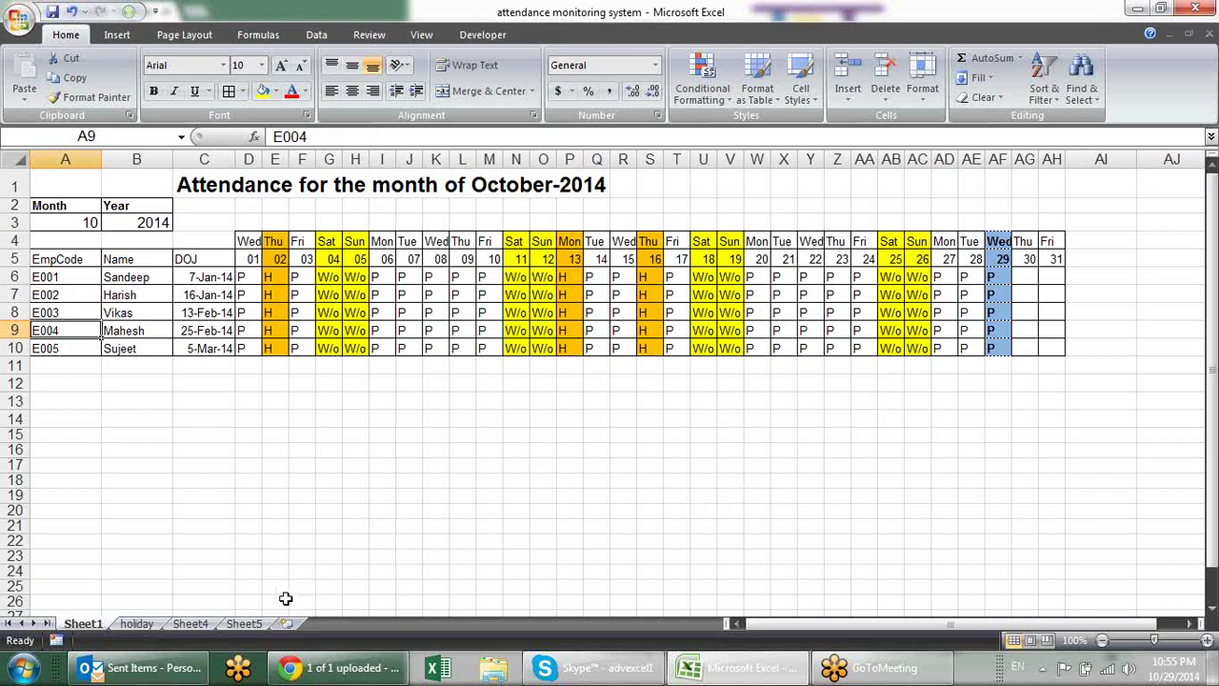
{"action": "left_click", "coordinate": [243, 623]}
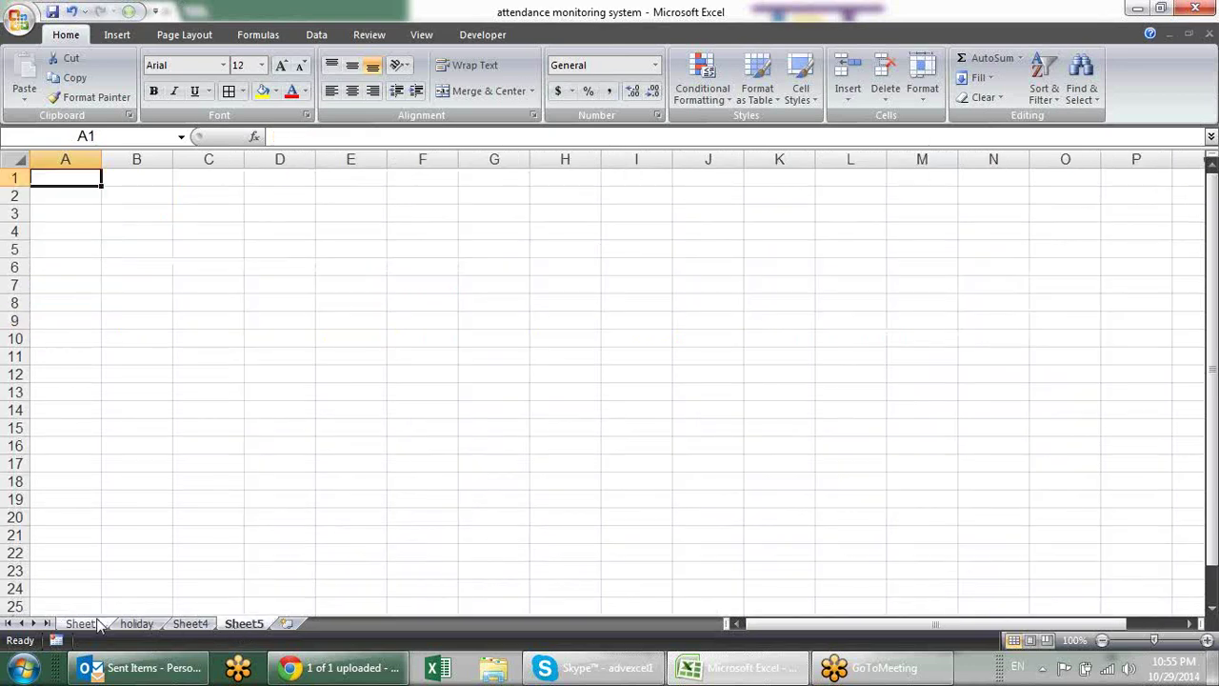
{"action": "left_click", "coordinate": [82, 622]}
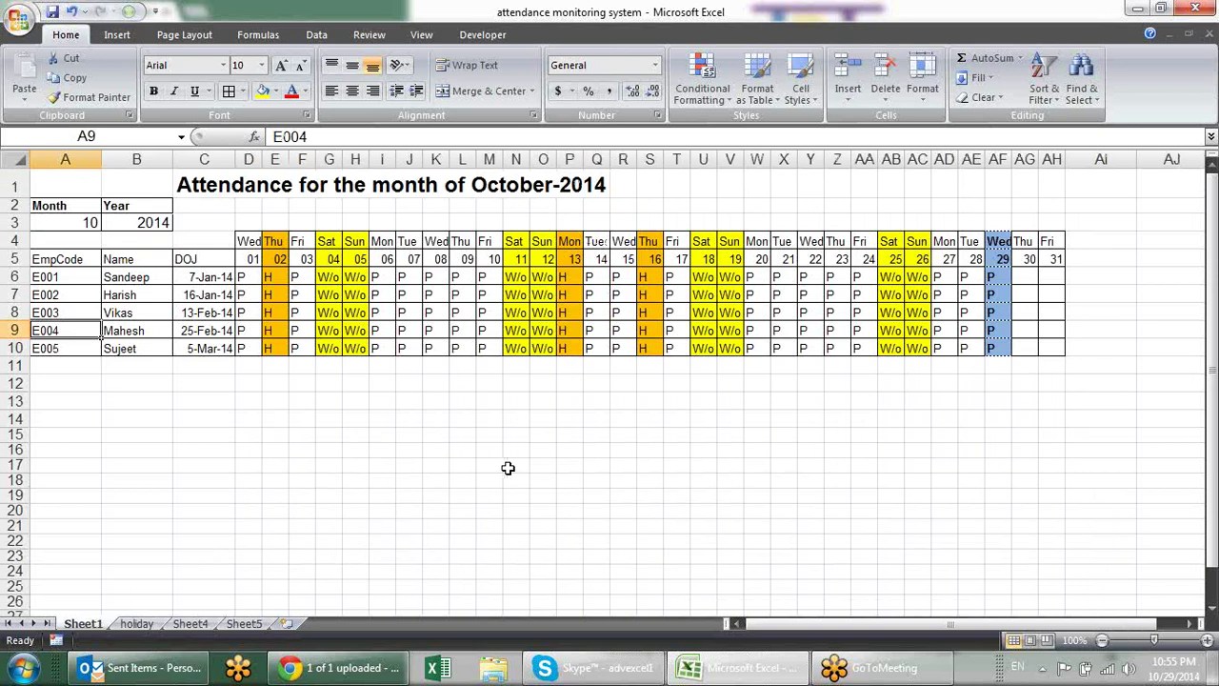
{"action": "left_click", "coordinate": [245, 276]}
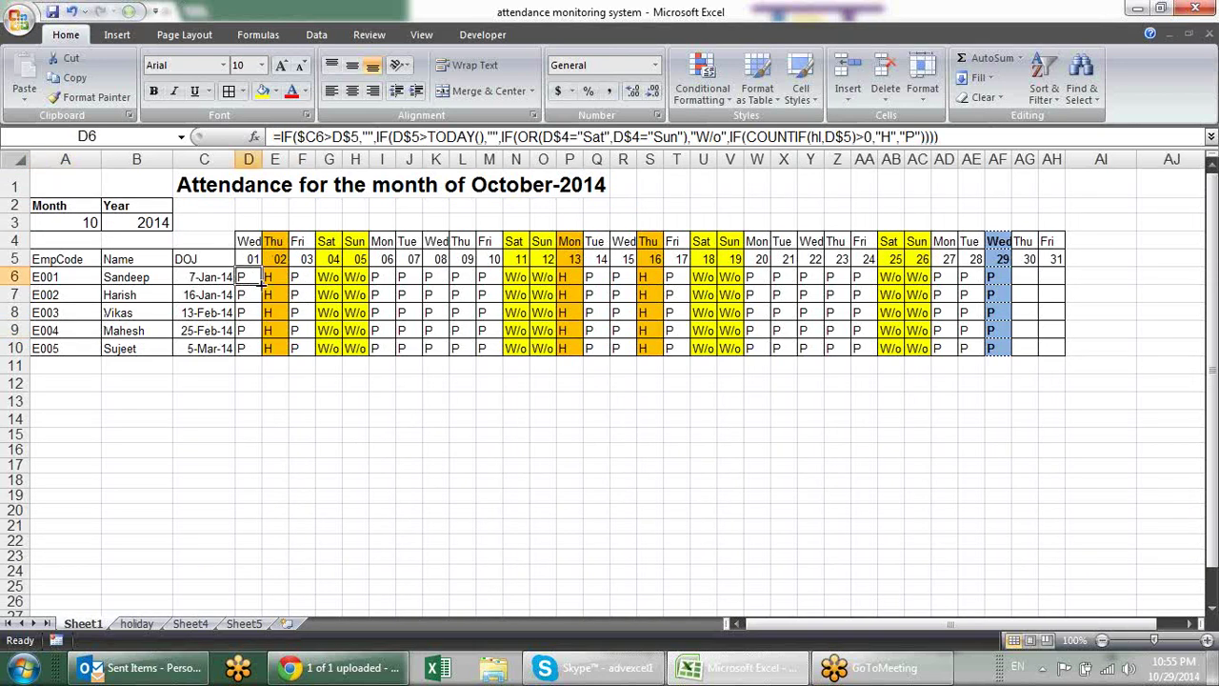
{"action": "left_click", "coordinate": [194, 382]}
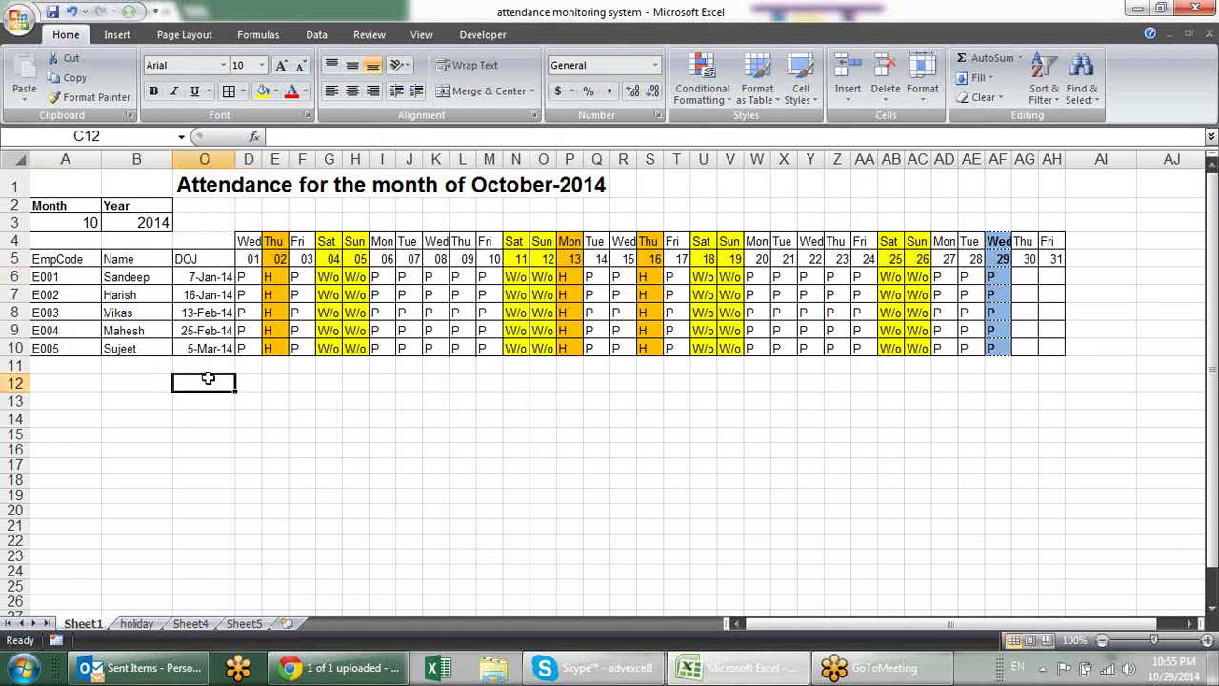
{"action": "left_click", "coordinate": [253, 276]}
Start replacing D6's final "P" with IF(, cancel the edit, and go to Sheet5.
{"action": "key", "text": "F2"}
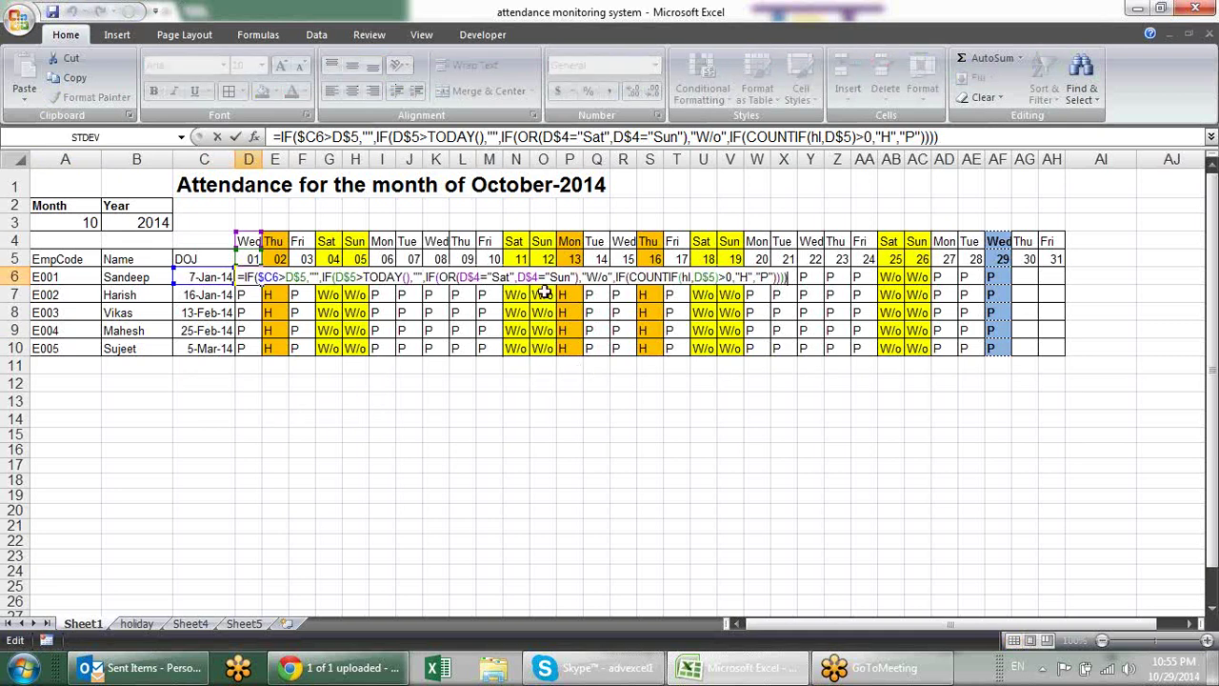
{"action": "left_click", "coordinate": [776, 275]}
{"action": "key", "text": "BackSpace"}
{"action": "key", "text": "BackSpace"}
{"action": "key", "text": "BackSpace"}
{"action": "type", "text": "IF("}
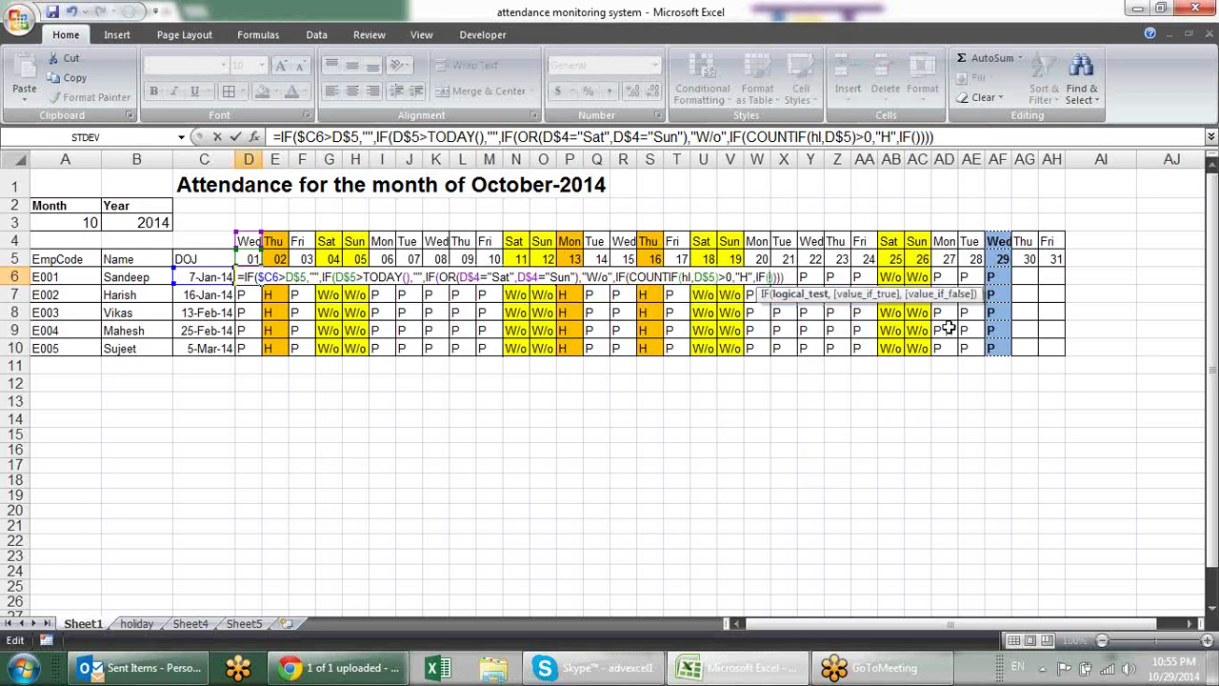
{"action": "key", "text": "Escape"}
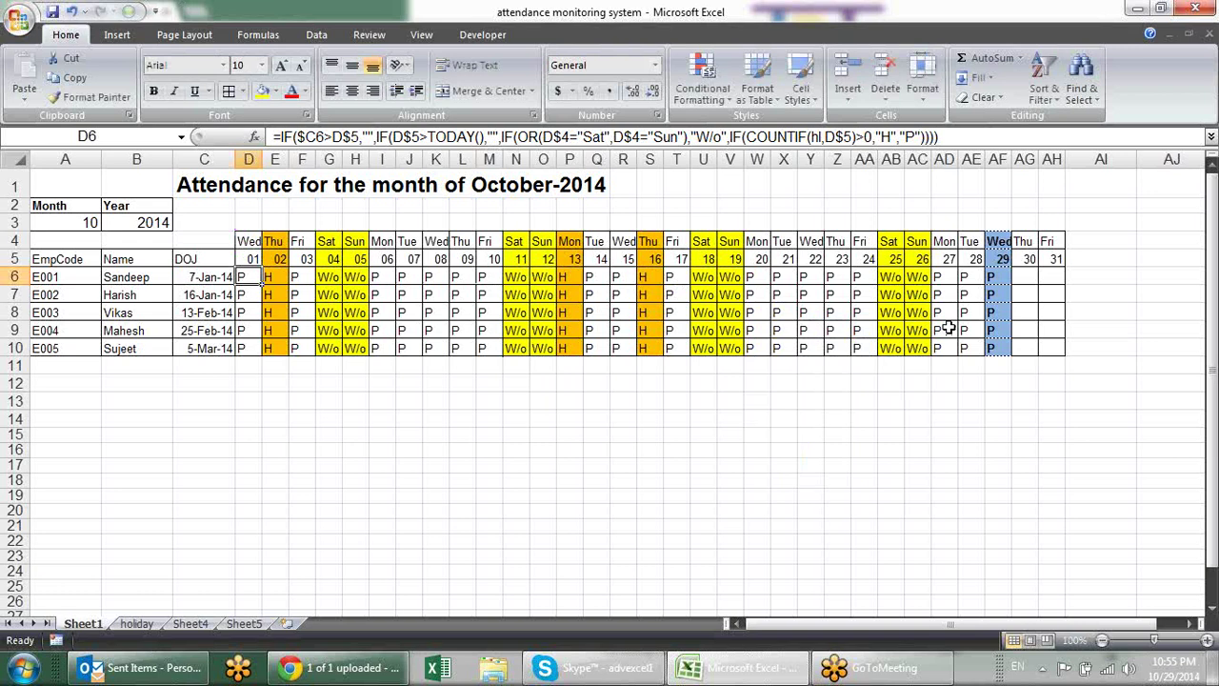
{"action": "left_click", "coordinate": [244, 624]}
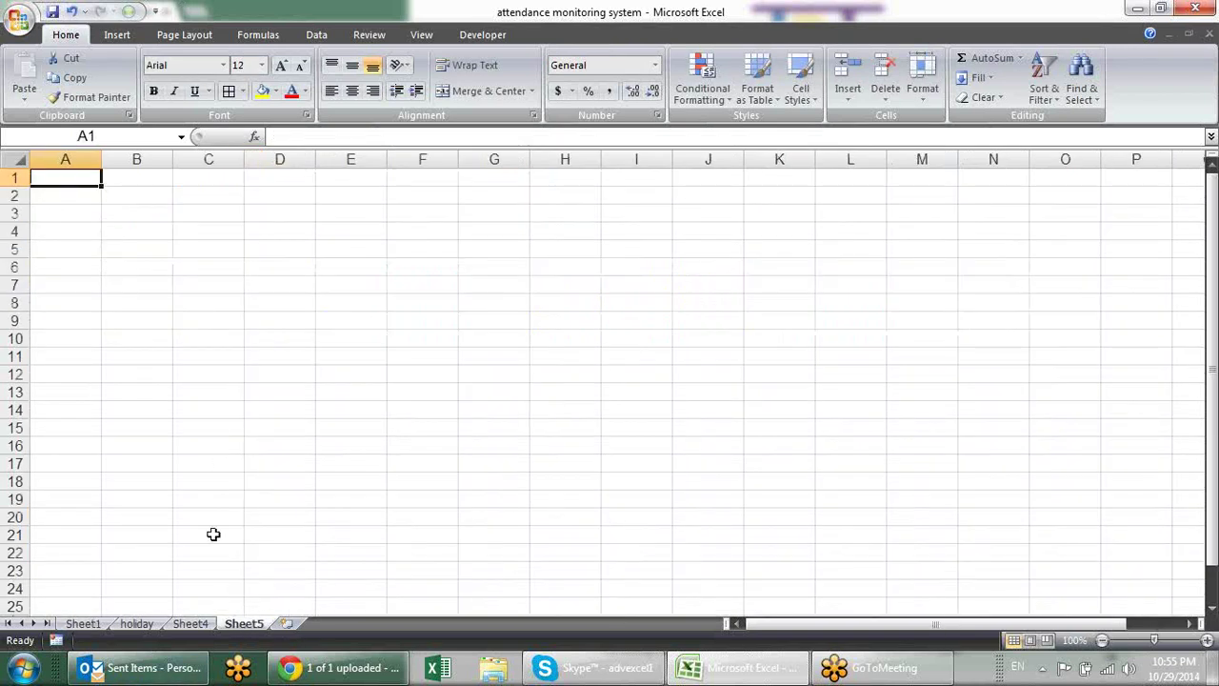
On Sheet4, select the Helper column A and name it Lvrec in the Name Box.
{"action": "left_click", "coordinate": [190, 624]}
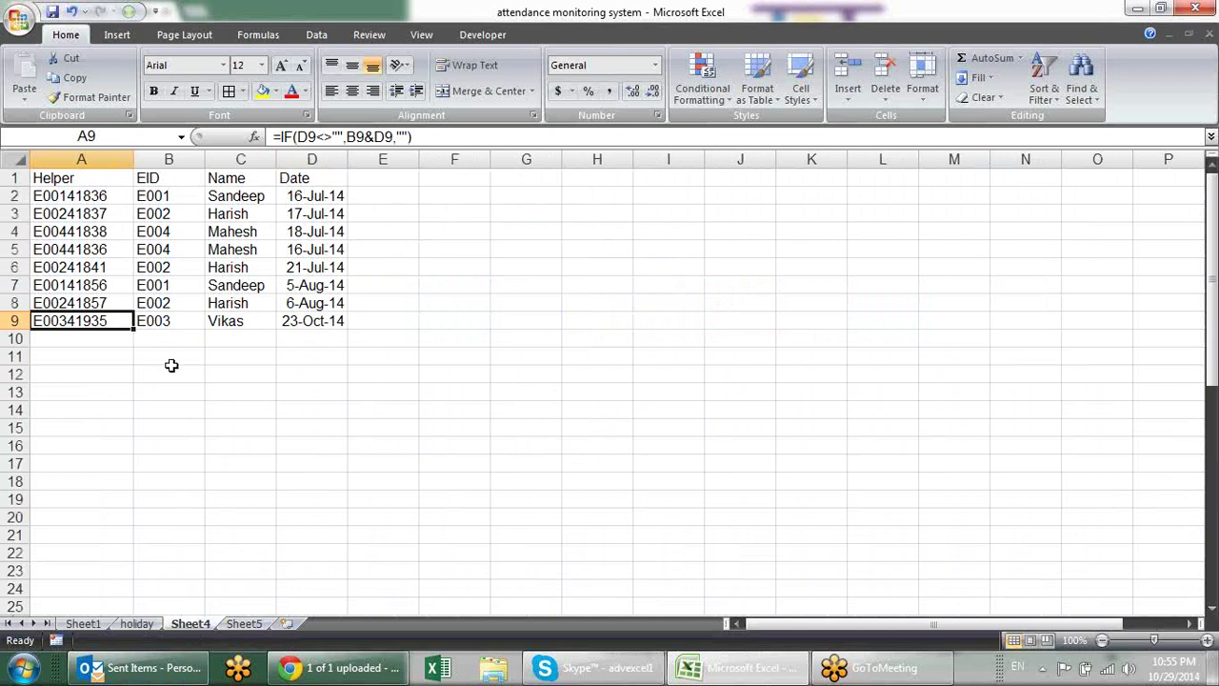
{"action": "left_click_drag", "start_coordinate": [111, 194], "coordinate": [111, 328]}
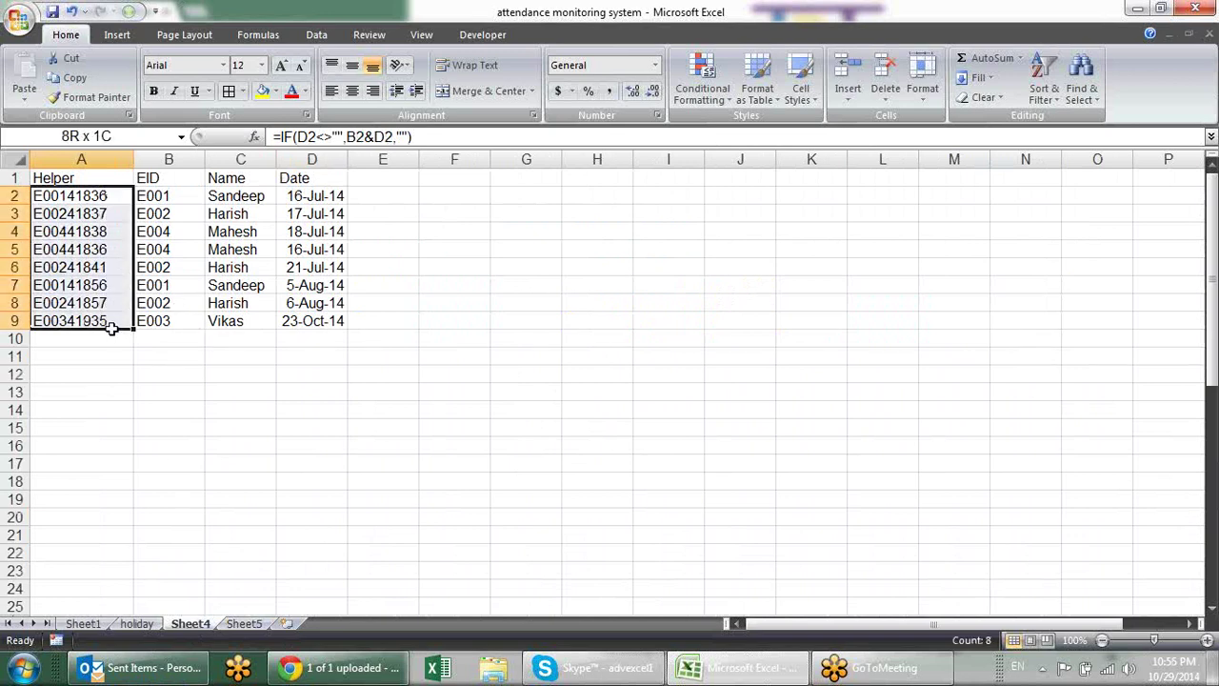
{"action": "mouse_move", "coordinate": [105, 217]}
{"action": "left_mouse_down"}
{"action": "mouse_move", "coordinate": [95, 286]}
{"action": "mouse_move", "coordinate": [115, 198]}
{"action": "left_mouse_up"}
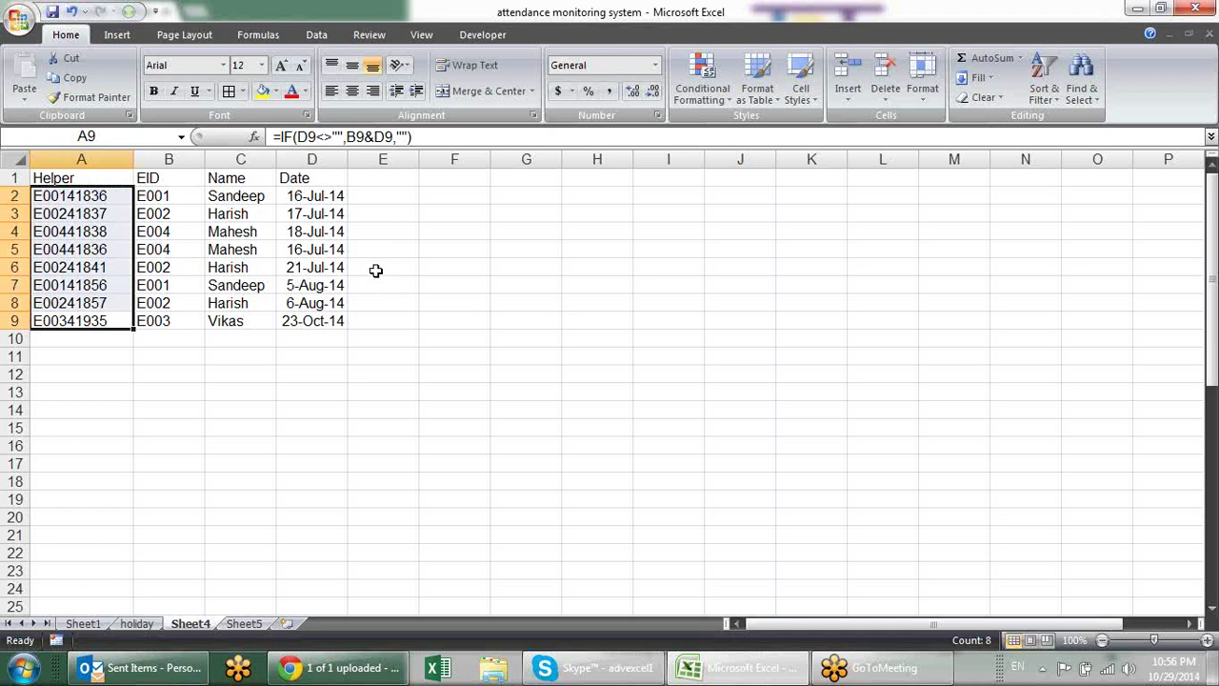
{"action": "left_click", "coordinate": [118, 155]}
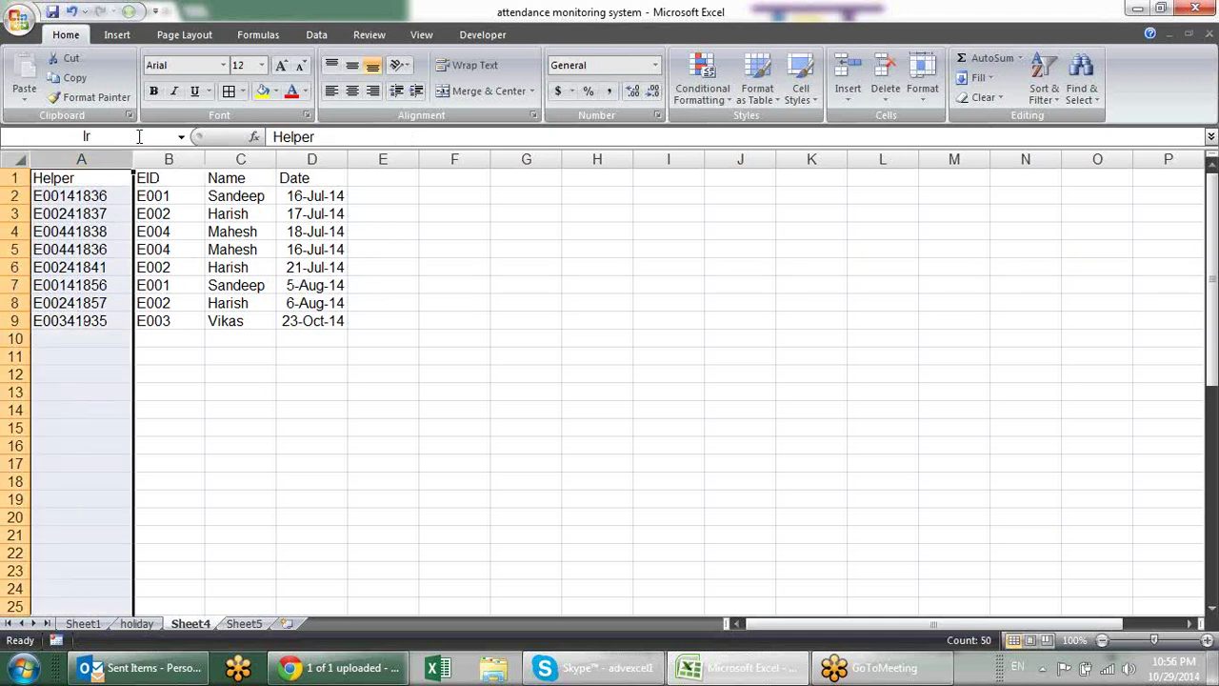
{"action": "left_click", "coordinate": [139, 136]}
{"action": "type", "text": "Lv"}
{"action": "type", "text": "rec"}
{"action": "key", "text": "Return"}
Check the helper key formulas in column A, then go back to Sheet1's attendance grid.
{"action": "left_click", "coordinate": [121, 285]}
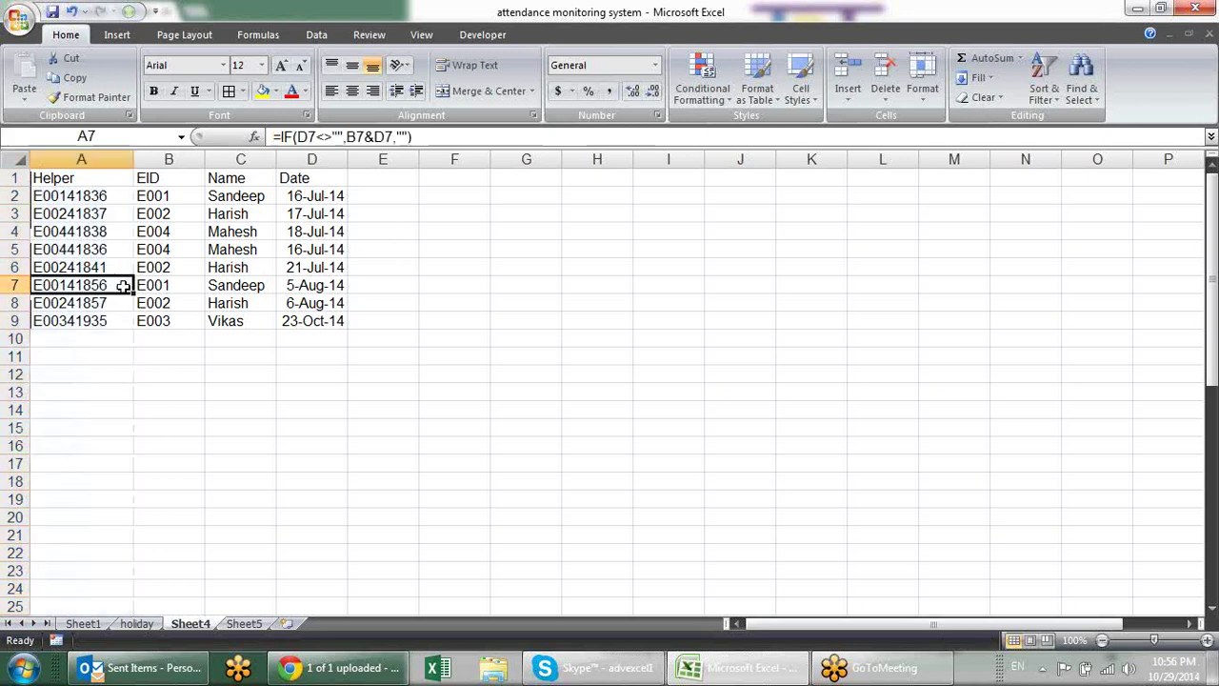
{"action": "left_click", "coordinate": [124, 323]}
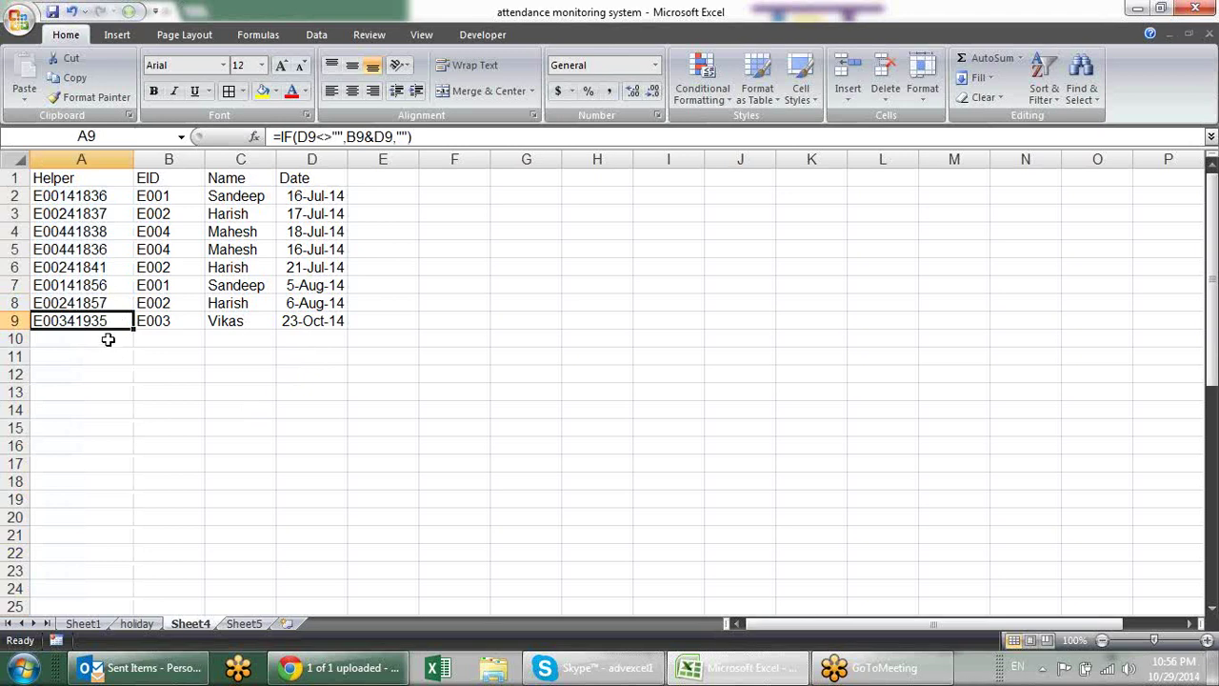
{"action": "left_click", "coordinate": [106, 339]}
{"action": "left_click", "coordinate": [104, 289]}
{"action": "left_click", "coordinate": [112, 228]}
{"action": "left_click", "coordinate": [116, 197]}
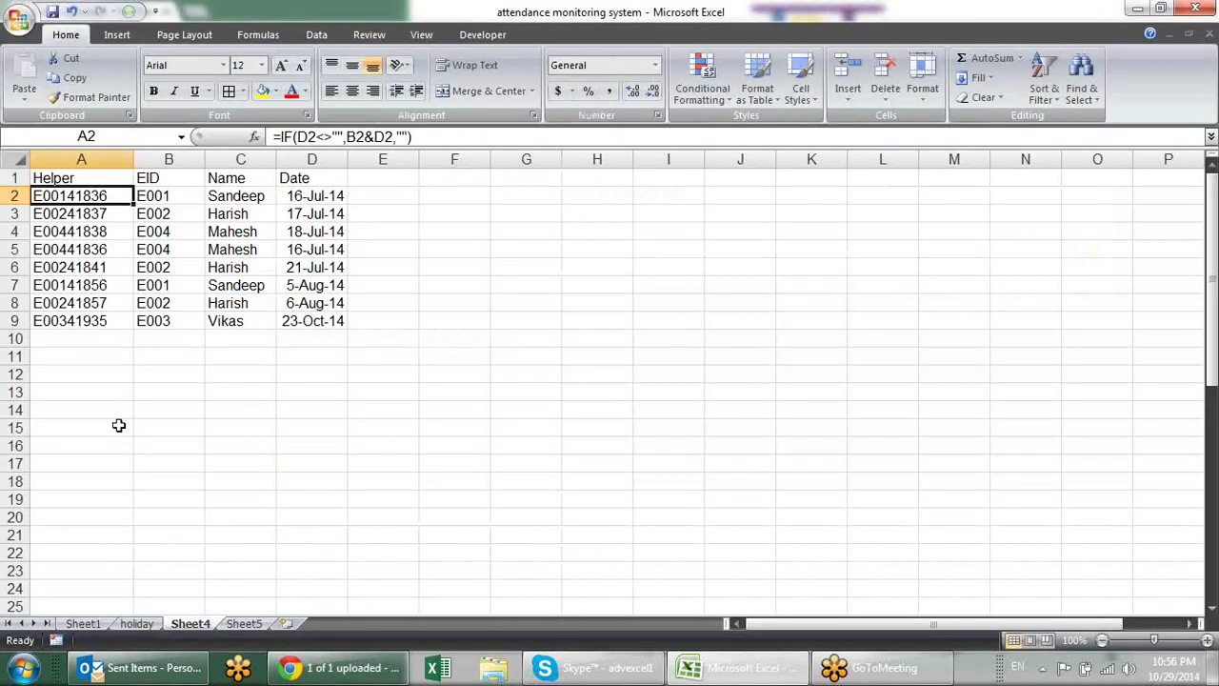
{"action": "left_click", "coordinate": [118, 624]}
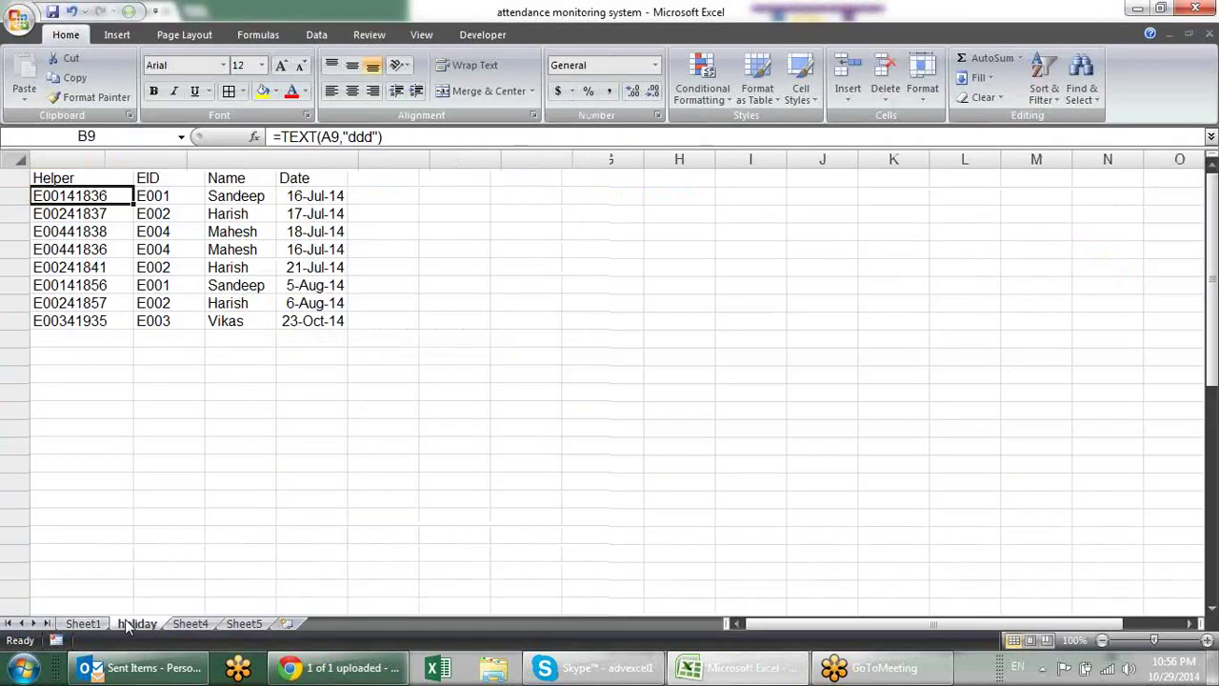
{"action": "left_click", "coordinate": [96, 626]}
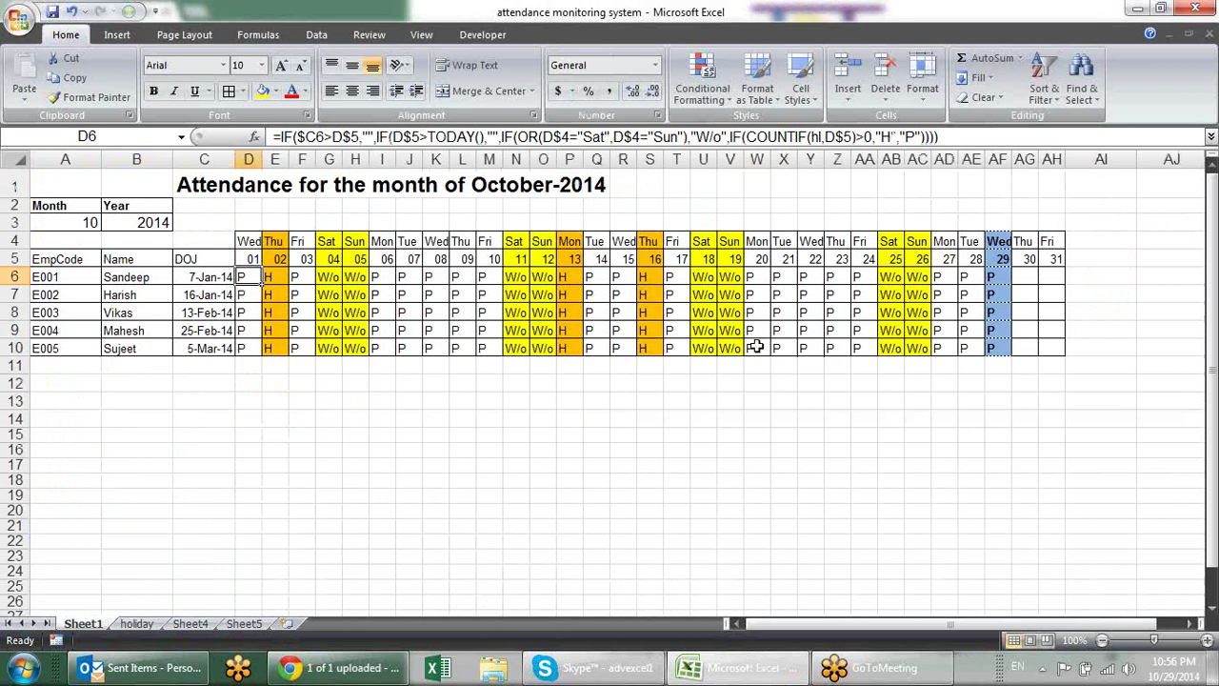
Replace the final "P" in D6's attendance formula with a new inner IF().
{"action": "left_click", "coordinate": [1031, 259]}
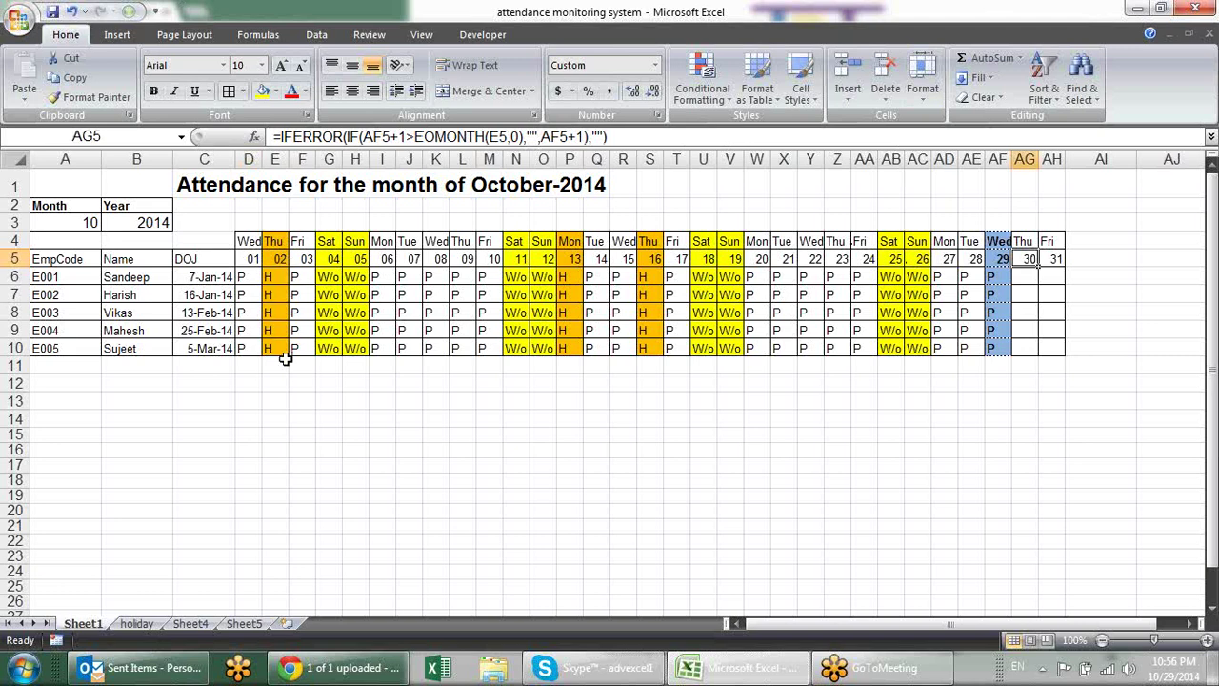
{"action": "left_click", "coordinate": [255, 275]}
{"action": "key", "text": "F2"}
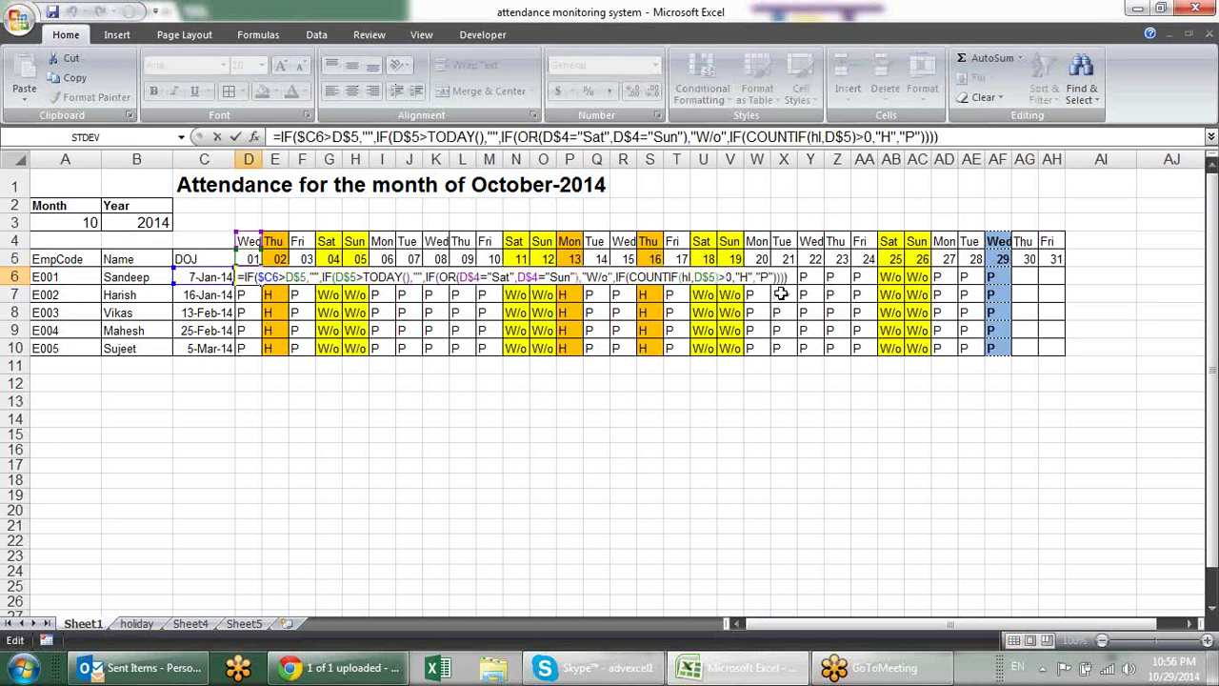
{"action": "key", "text": "BackSpace"}
{"action": "key", "text": "BackSpace"}
{"action": "key", "text": "BackSpace"}
{"action": "type", "text": "IF()"}
{"action": "key", "text": "Right"}
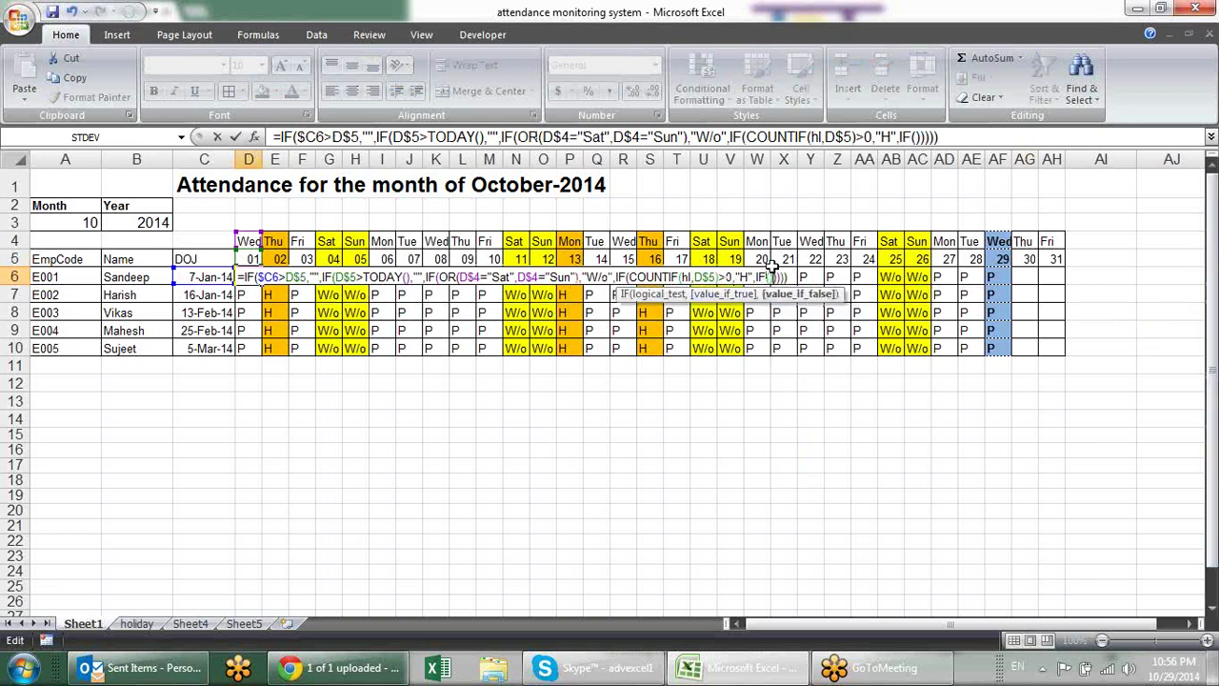
{"action": "key", "text": "Left"}
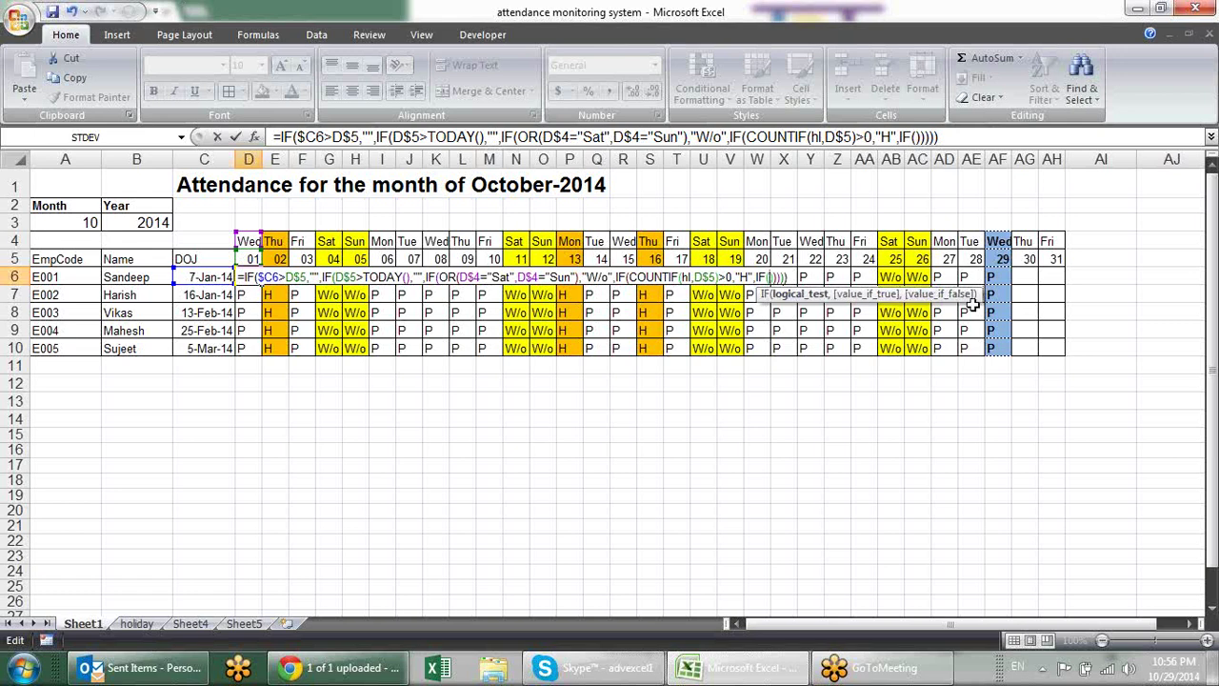
Insert COUNTIF into the inner IF with the Lvrec range as its first argument.
{"action": "type", "text": "coun"}
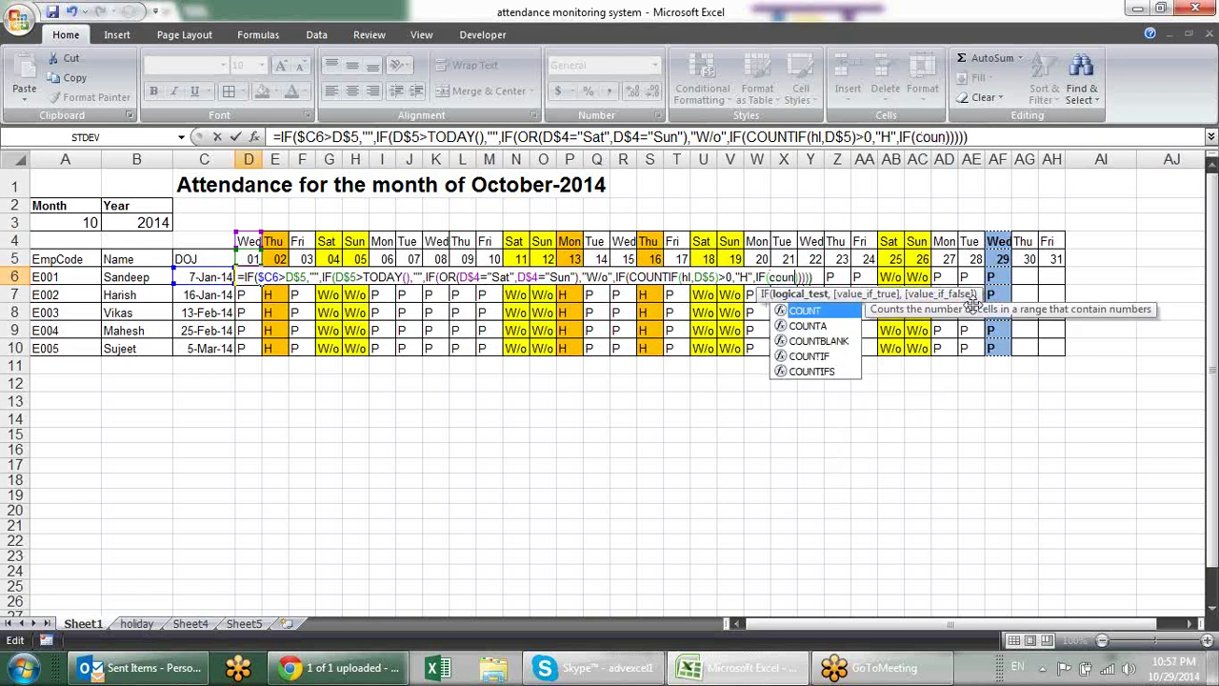
{"action": "key", "text": "Down"}
{"action": "key", "text": "Down"}
{"action": "key", "text": "Down"}
{"action": "key", "text": "Tab"}
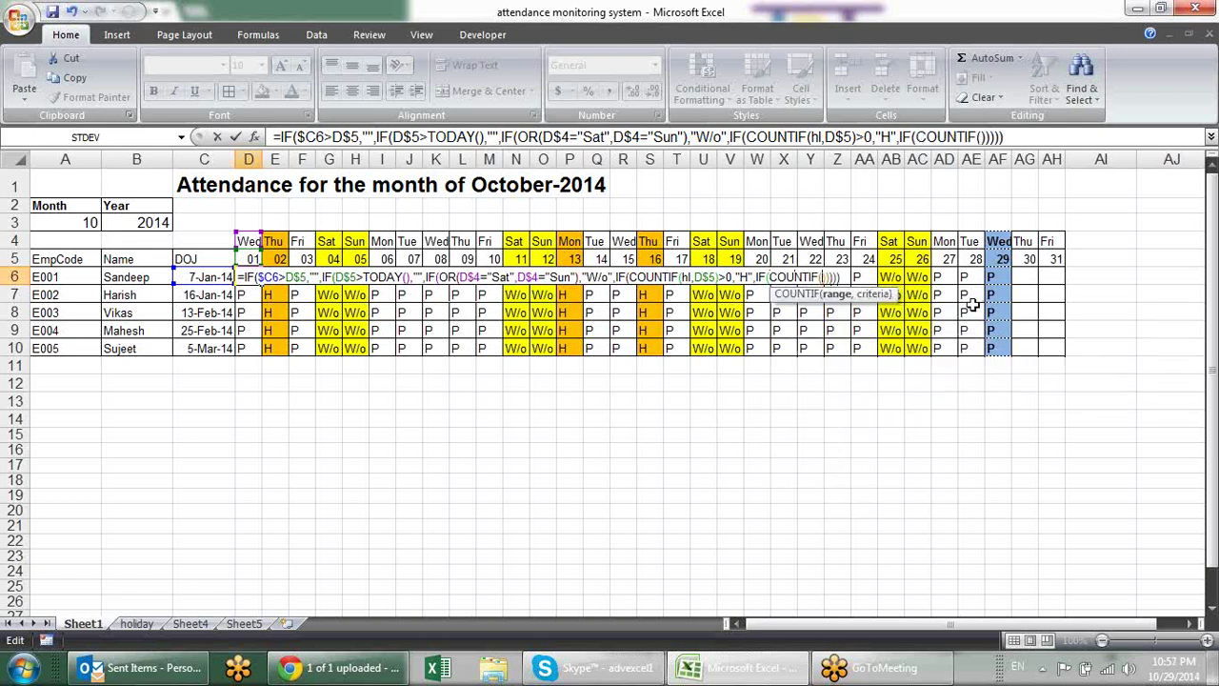
{"action": "type", "text": "lev"}
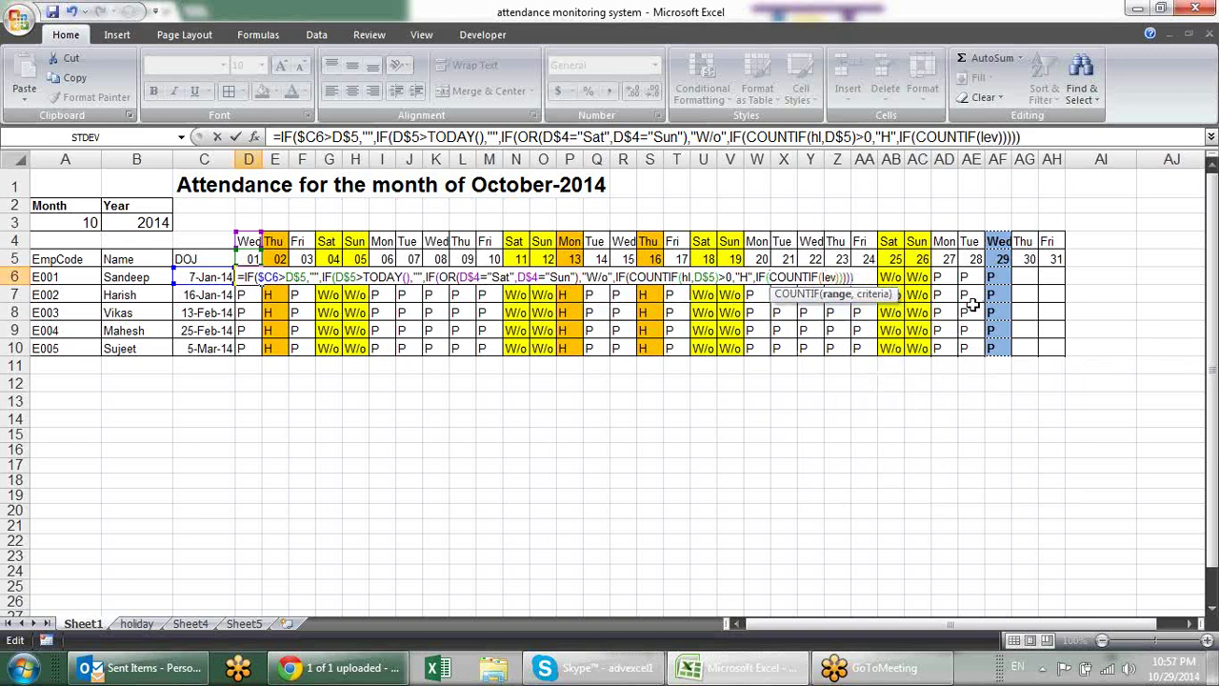
{"action": "key", "text": "BackSpace"}
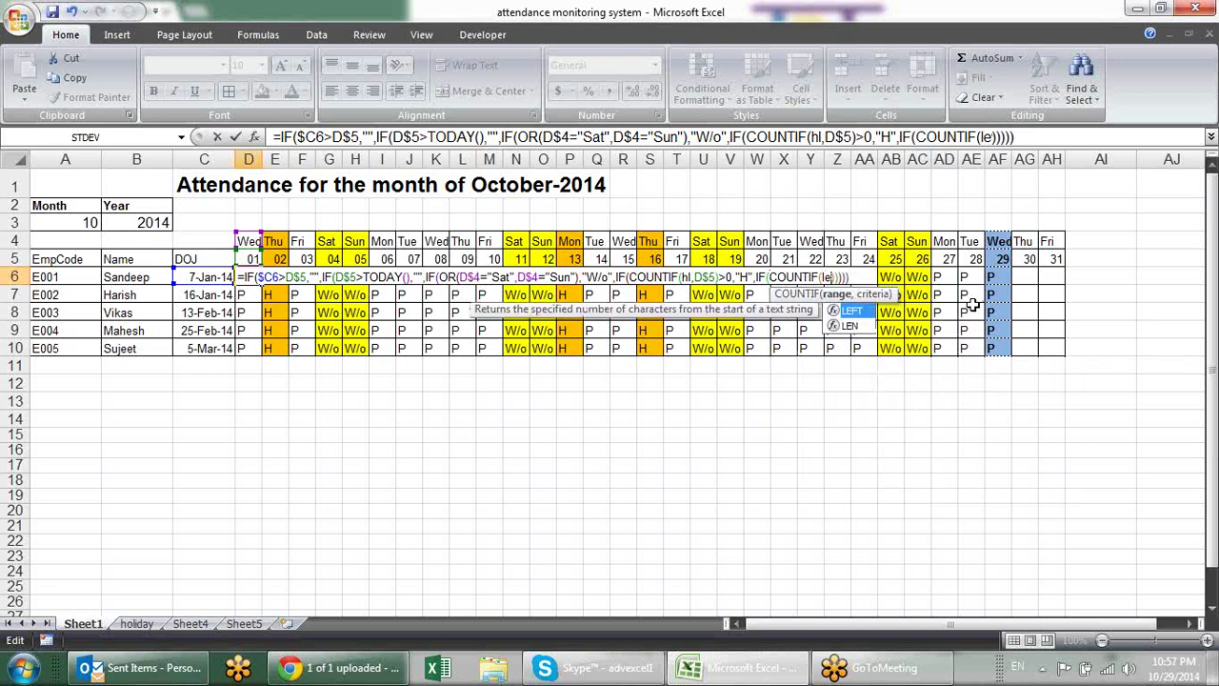
{"action": "key", "text": "BackSpace"}
{"action": "type", "text": "v"}
{"action": "key", "text": "Tab"}
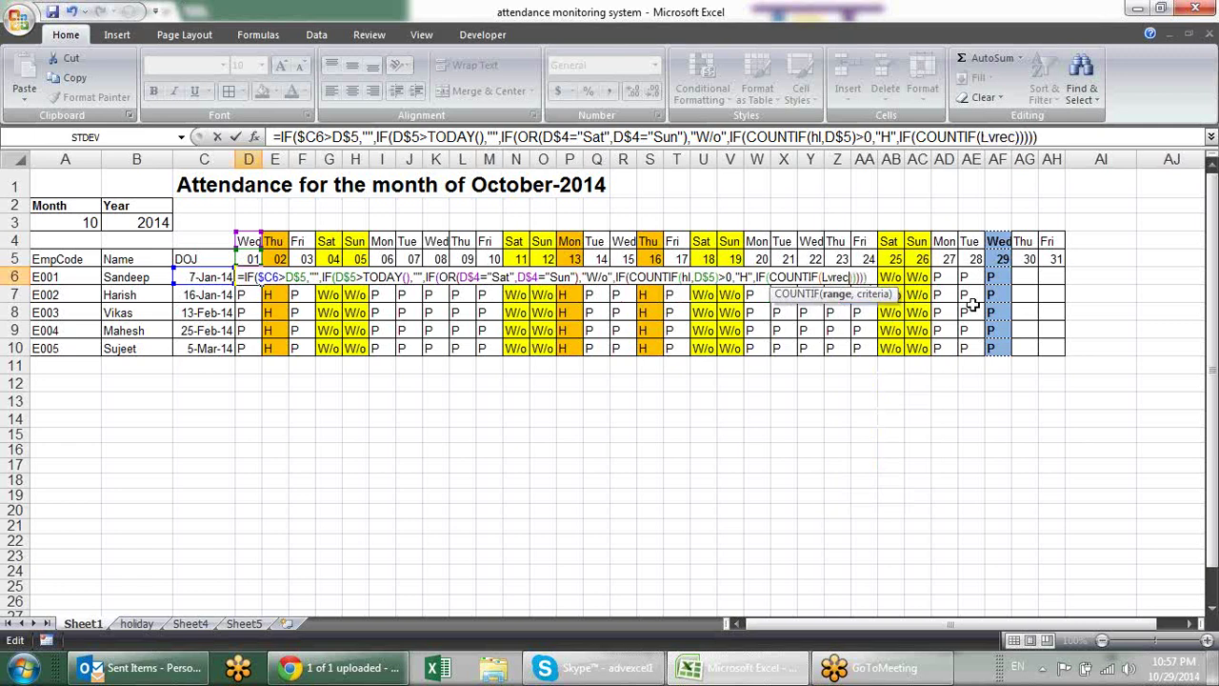
{"action": "type", "text": ","}
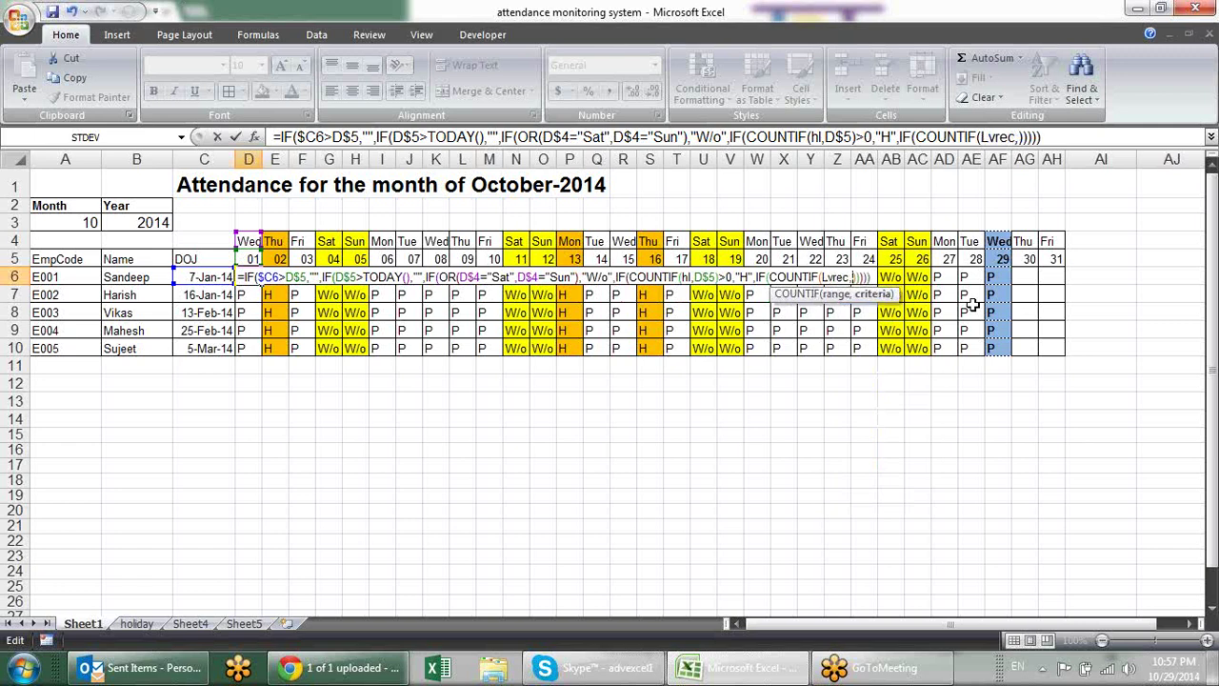
Use $A6&D$5 as the criteria, returning "L" when the count exceeds 0, else "P".
{"action": "left_click", "coordinate": [45, 277]}
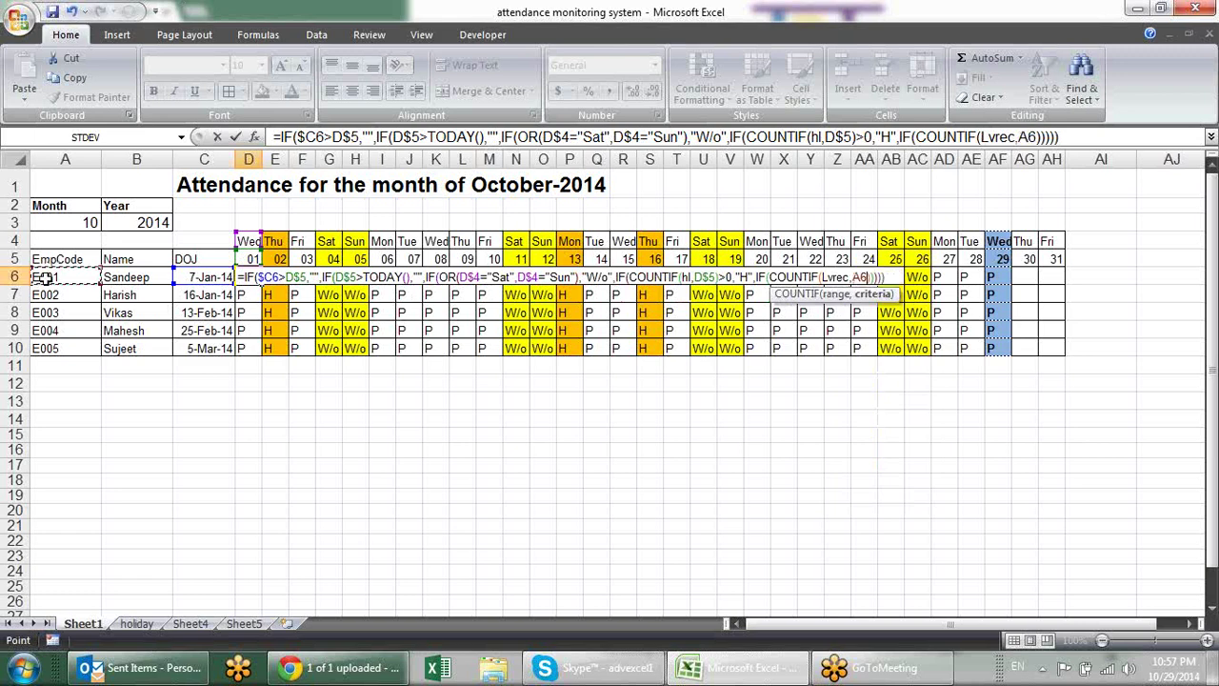
{"action": "type", "text": "&"}
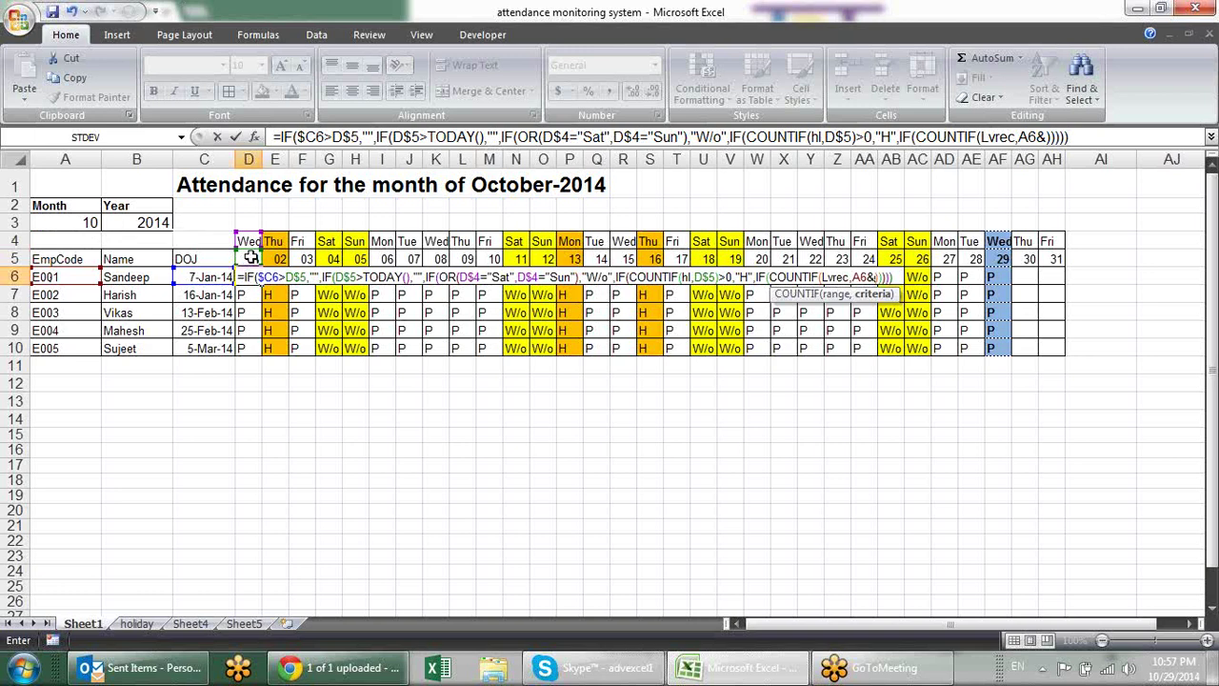
{"action": "left_click", "coordinate": [251, 258]}
{"action": "left_click", "coordinate": [852, 277]}
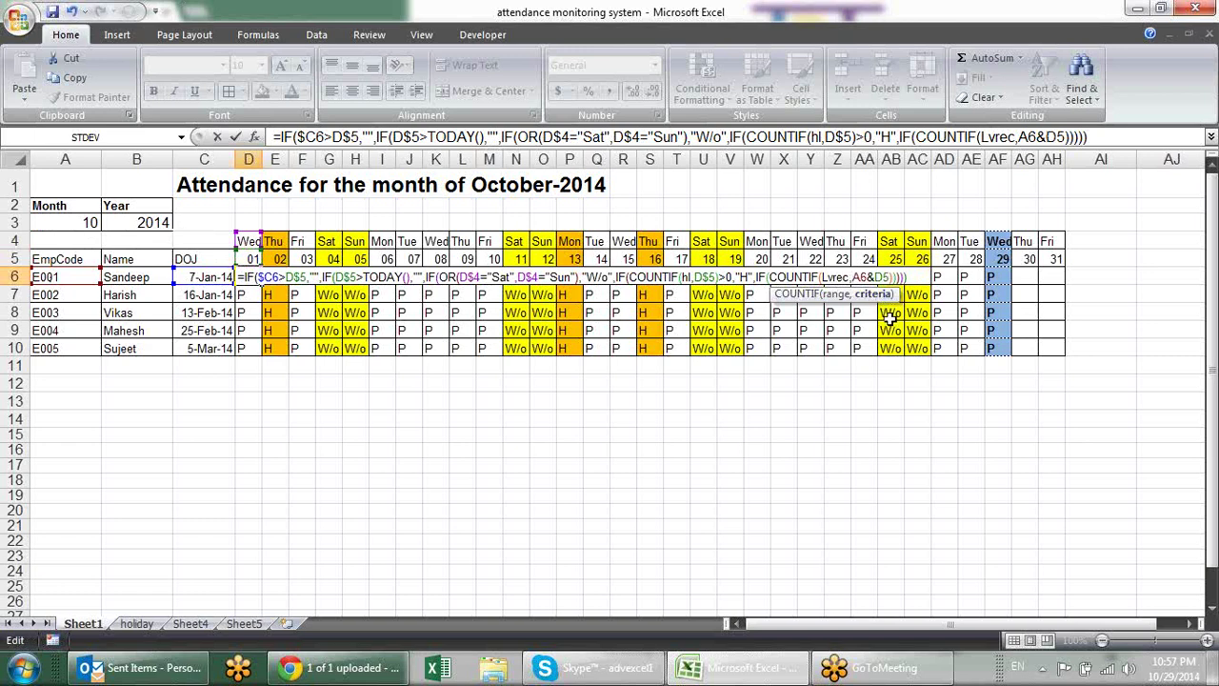
{"action": "type", "text": "$C6>D"}
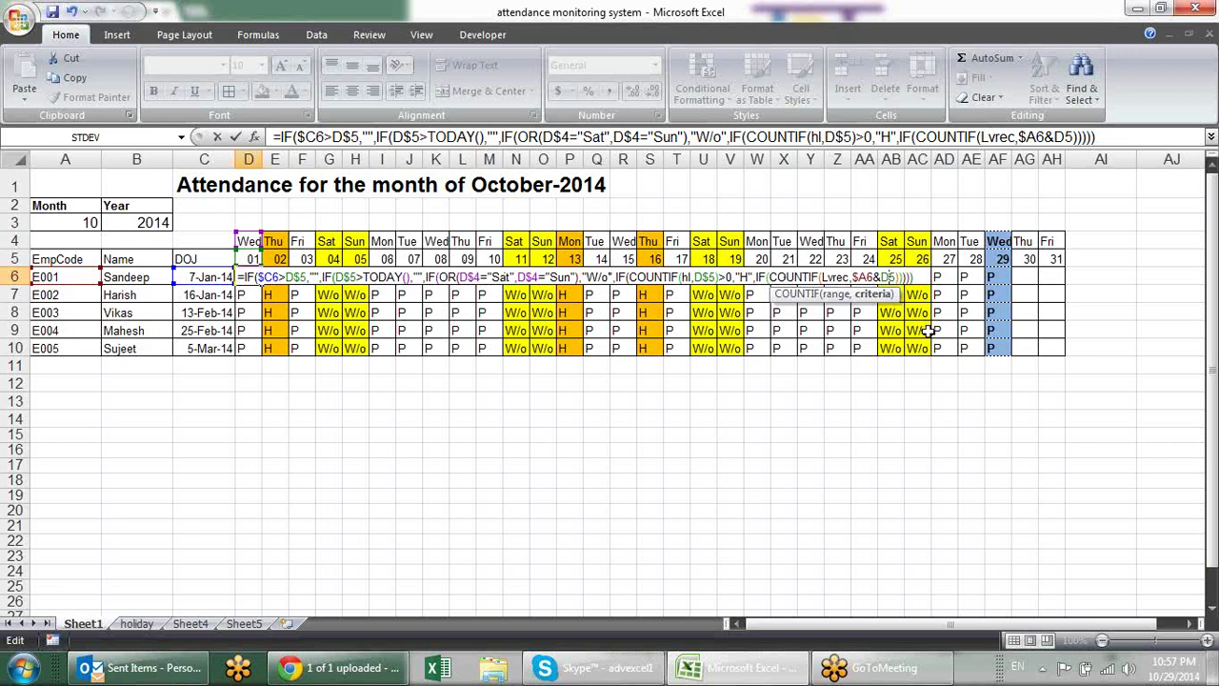
{"action": "type", "text": "$"}
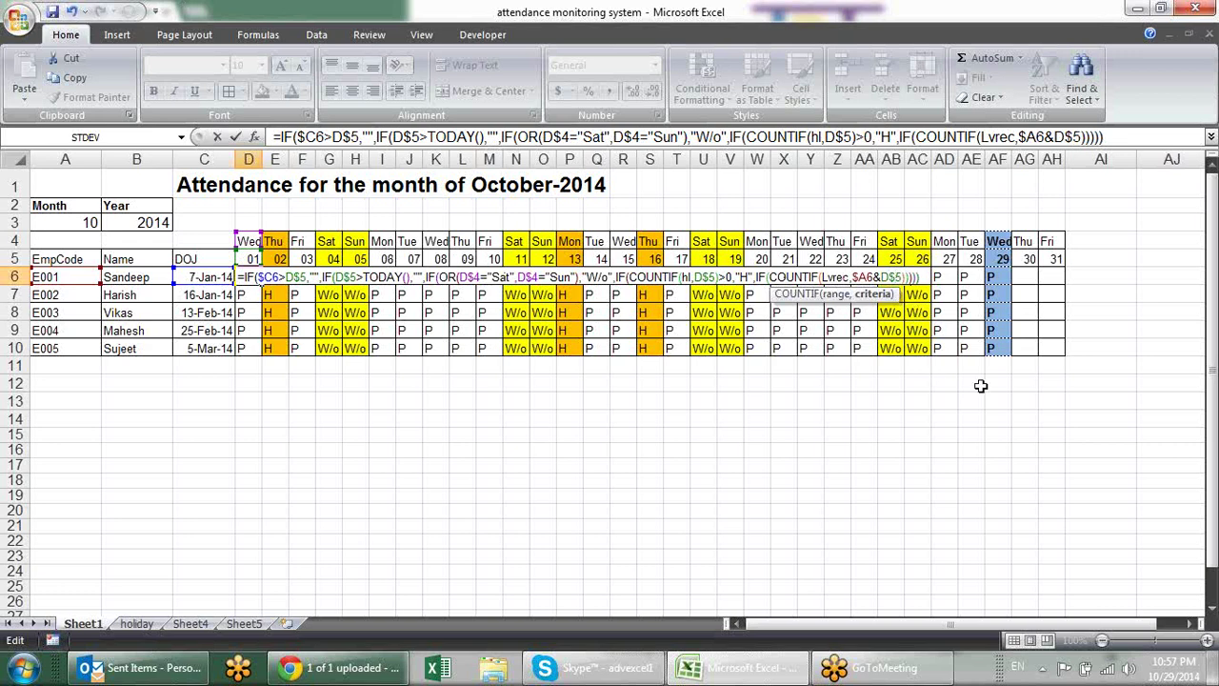
{"action": "left_click", "coordinate": [907, 277]}
{"action": "type", "text": ">"}
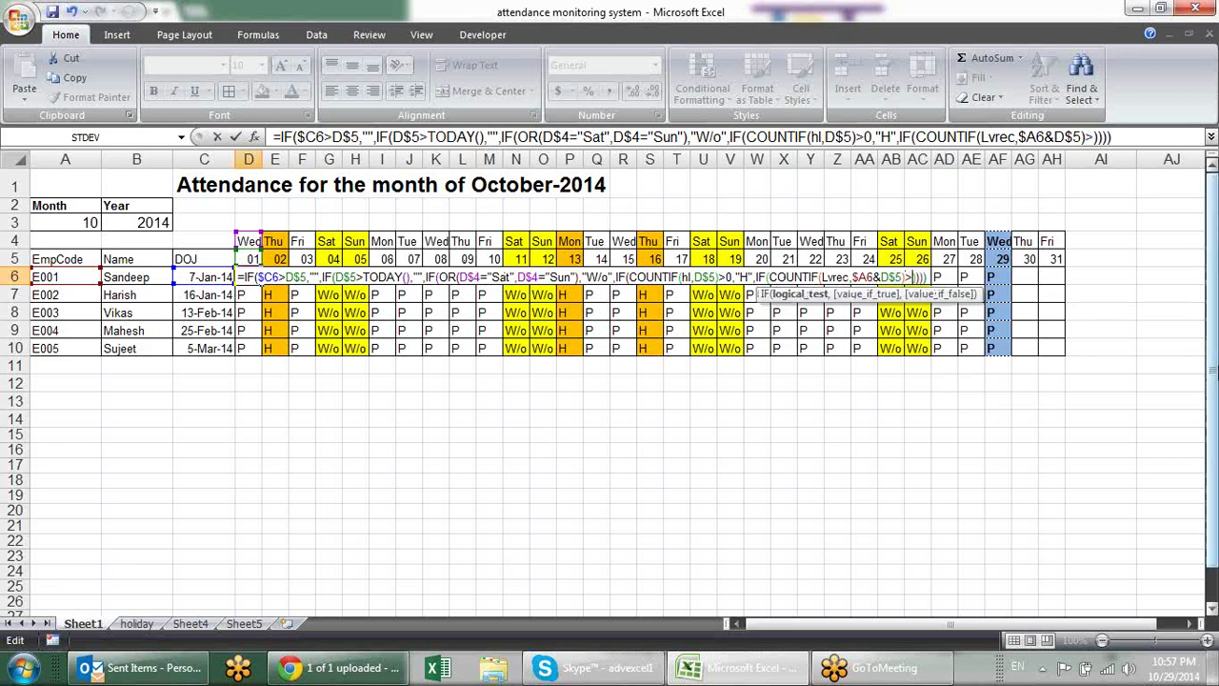
{"action": "type", "text": "0"}
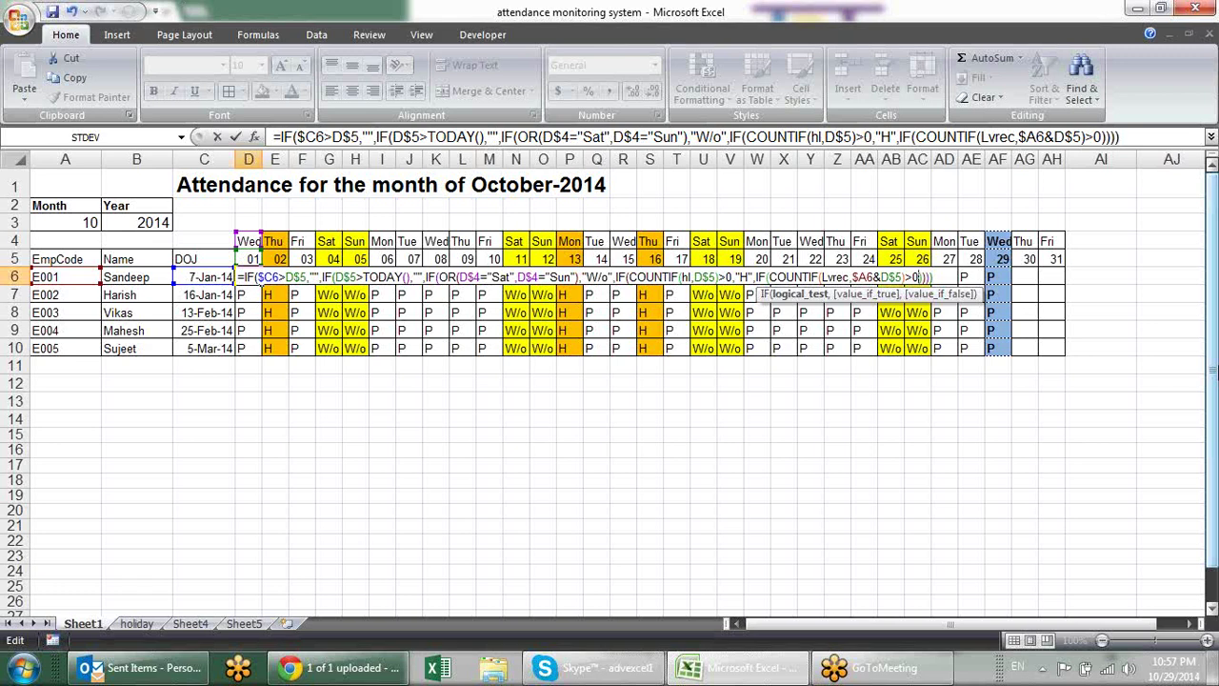
{"action": "type", "text": ","}
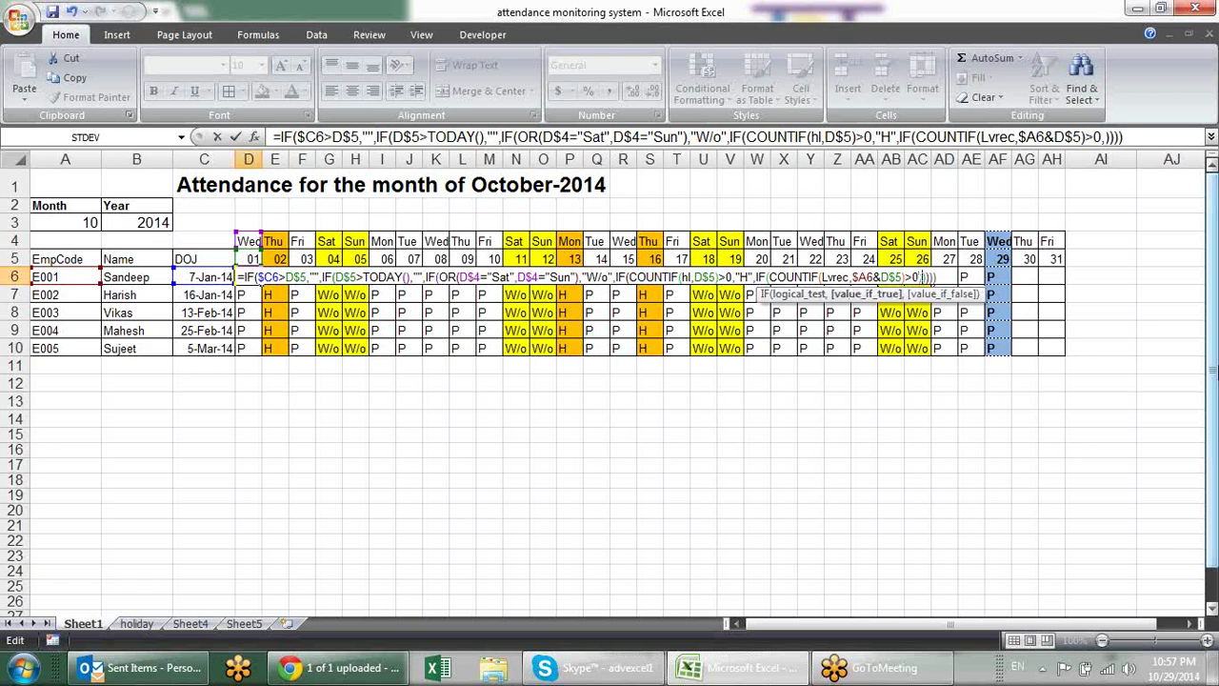
{"action": "type", "text": "\"L\",\"P\""}
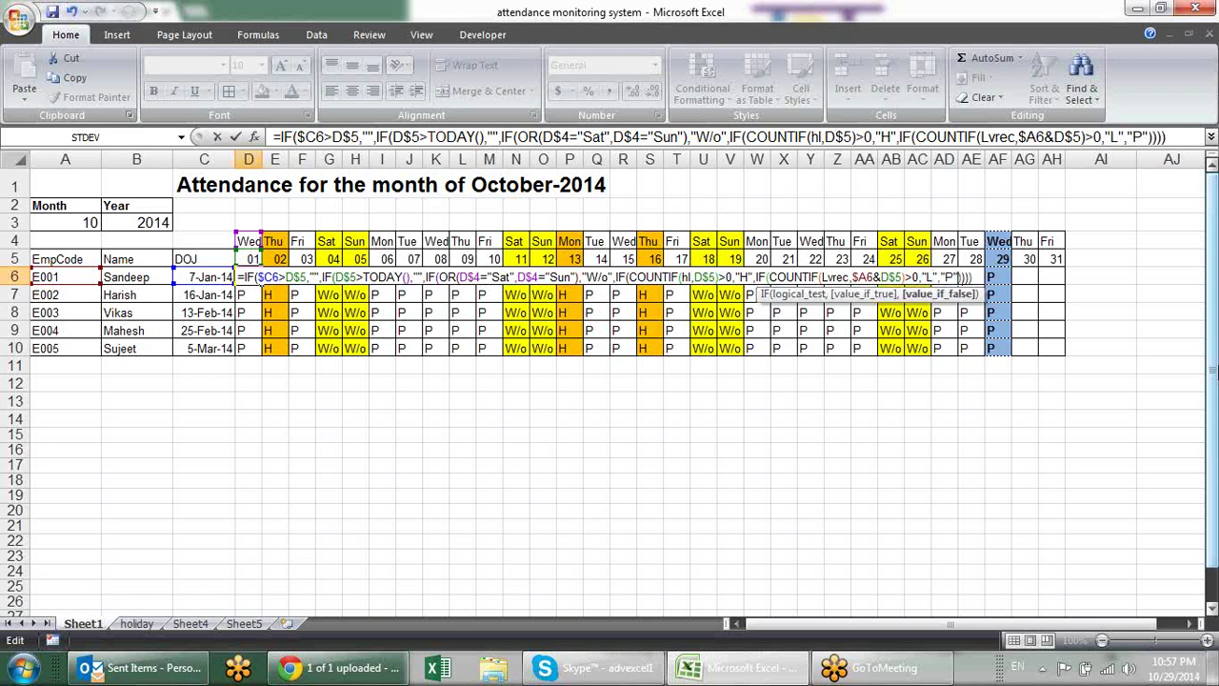
Accept the corrected formula and fill it across D6:AH10, marking 23 October as L.
{"action": "key", "text": "Return"}
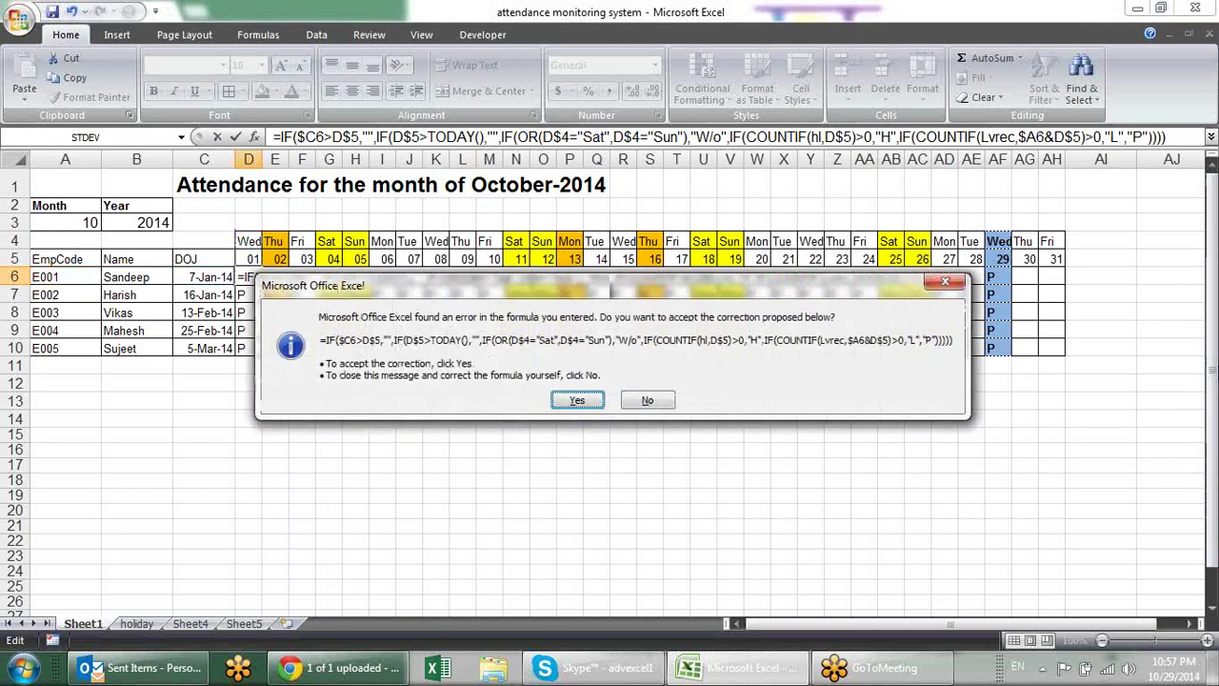
{"action": "key", "text": "Return"}
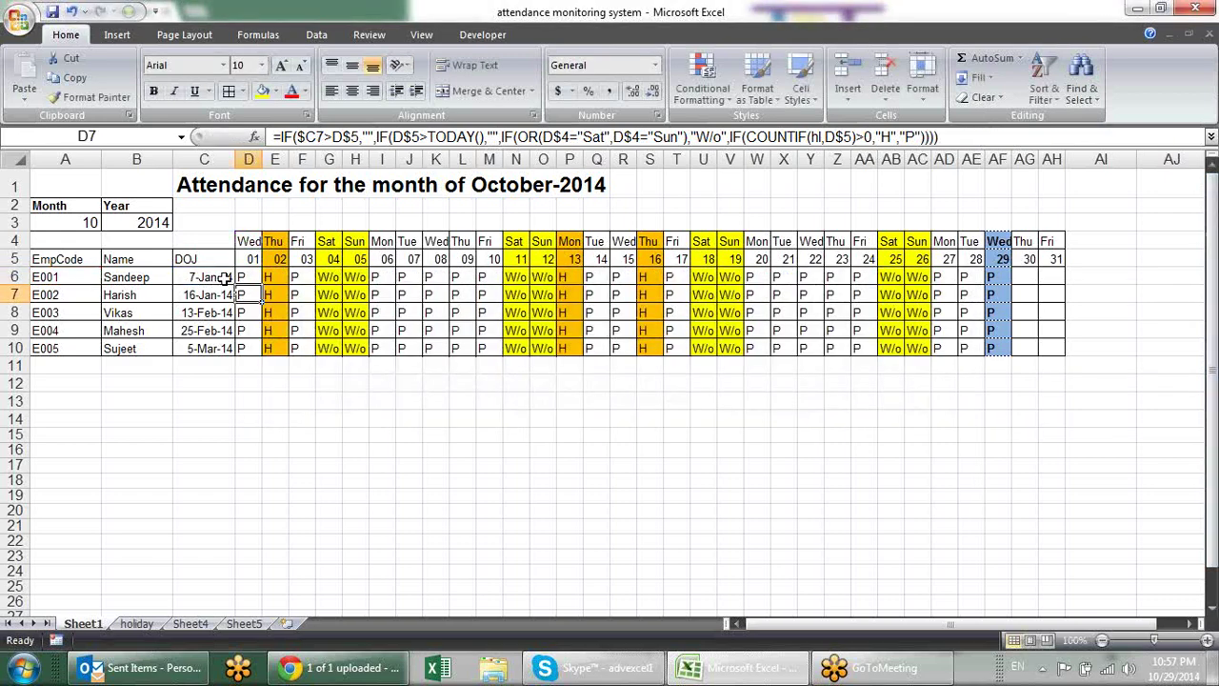
{"action": "mouse_move", "coordinate": [258, 285]}
{"action": "left_mouse_down"}
{"action": "mouse_move", "coordinate": [1064, 276]}
{"action": "mouse_move", "coordinate": [1061, 349]}
{"action": "left_mouse_up"}
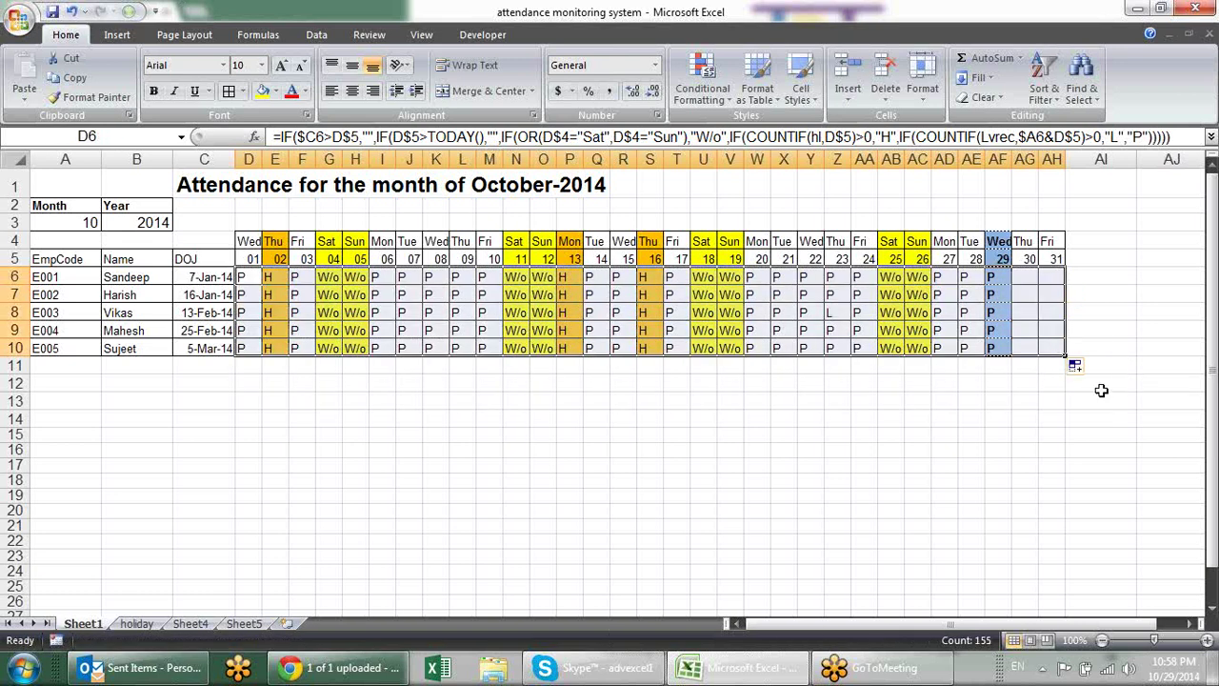
Extend the leave-aware formula through AH10 and confirm Z8 shows L for Vikas on the 23rd.
{"action": "left_click", "coordinate": [1101, 400]}
{"action": "left_click", "coordinate": [842, 314]}
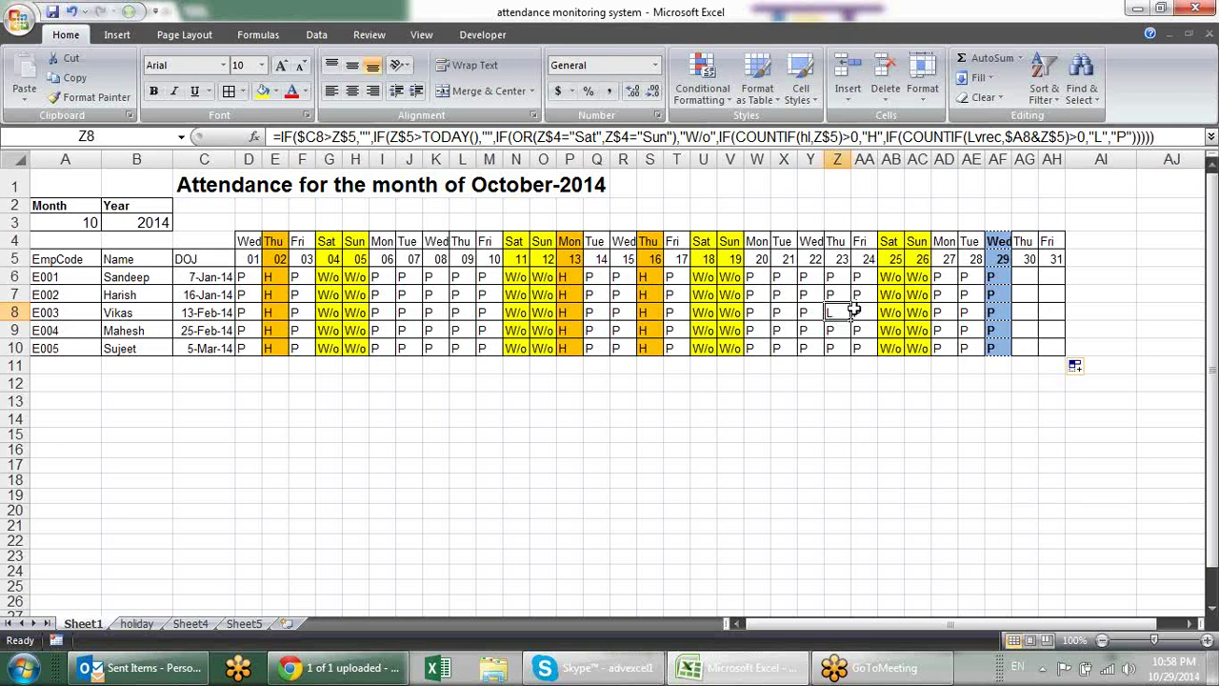
{"action": "left_click", "coordinate": [243, 276]}
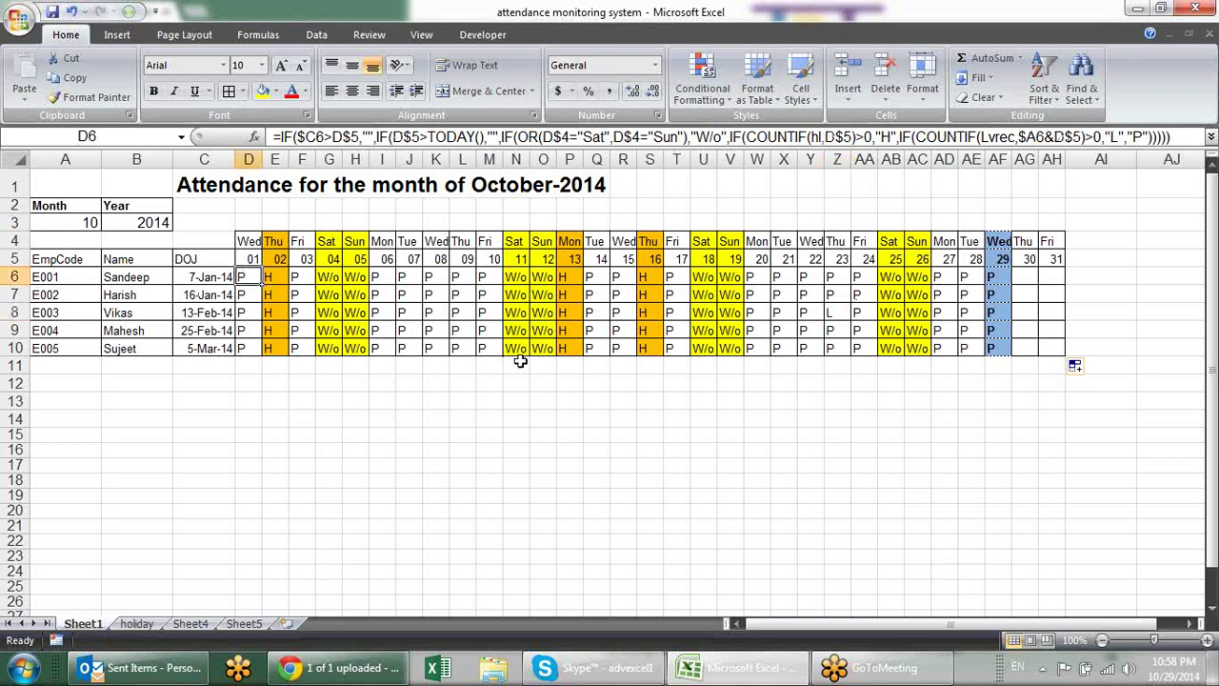
{"action": "left_click", "coordinate": [687, 99]}
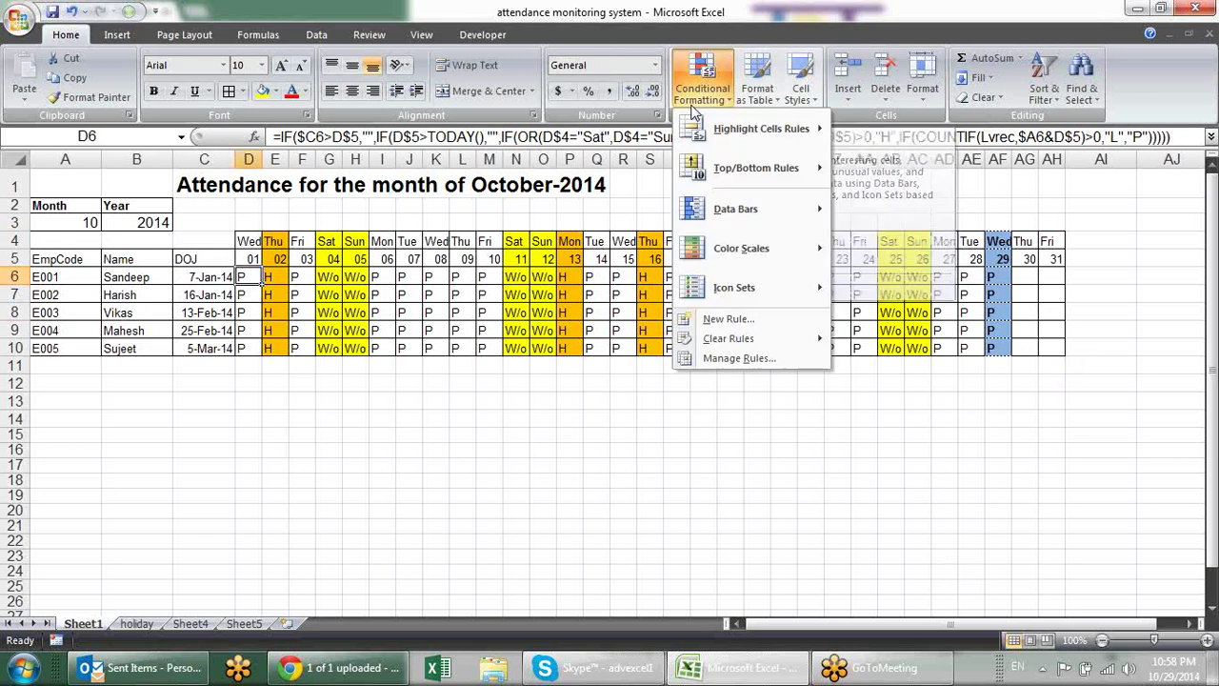
Add a formula-based conditional formatting rule to D6 with red fill and bold text.
{"action": "left_click", "coordinate": [721, 318]}
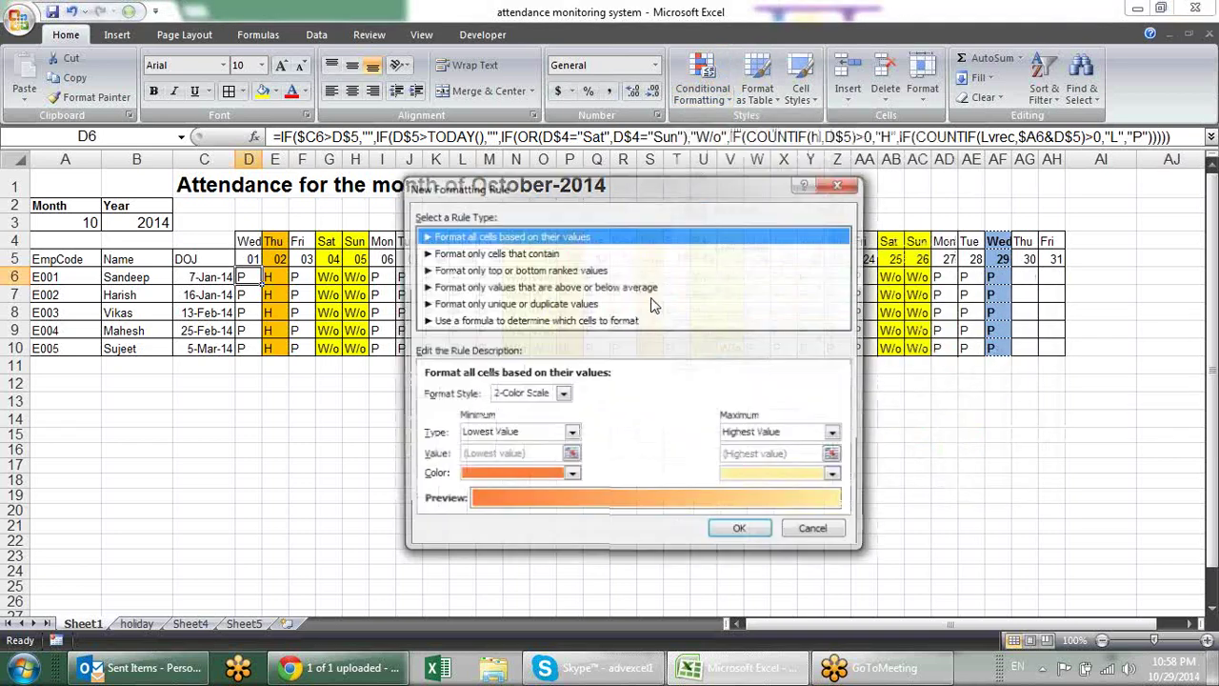
{"action": "left_click", "coordinate": [606, 321]}
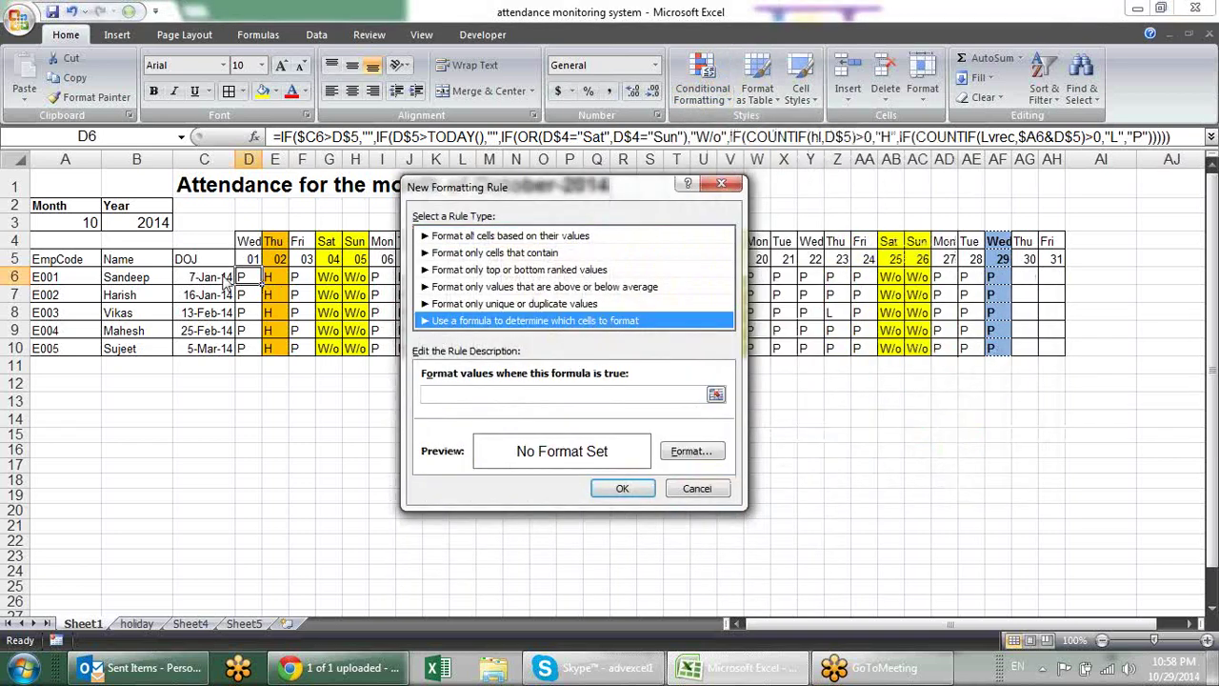
{"action": "left_click", "coordinate": [498, 398]}
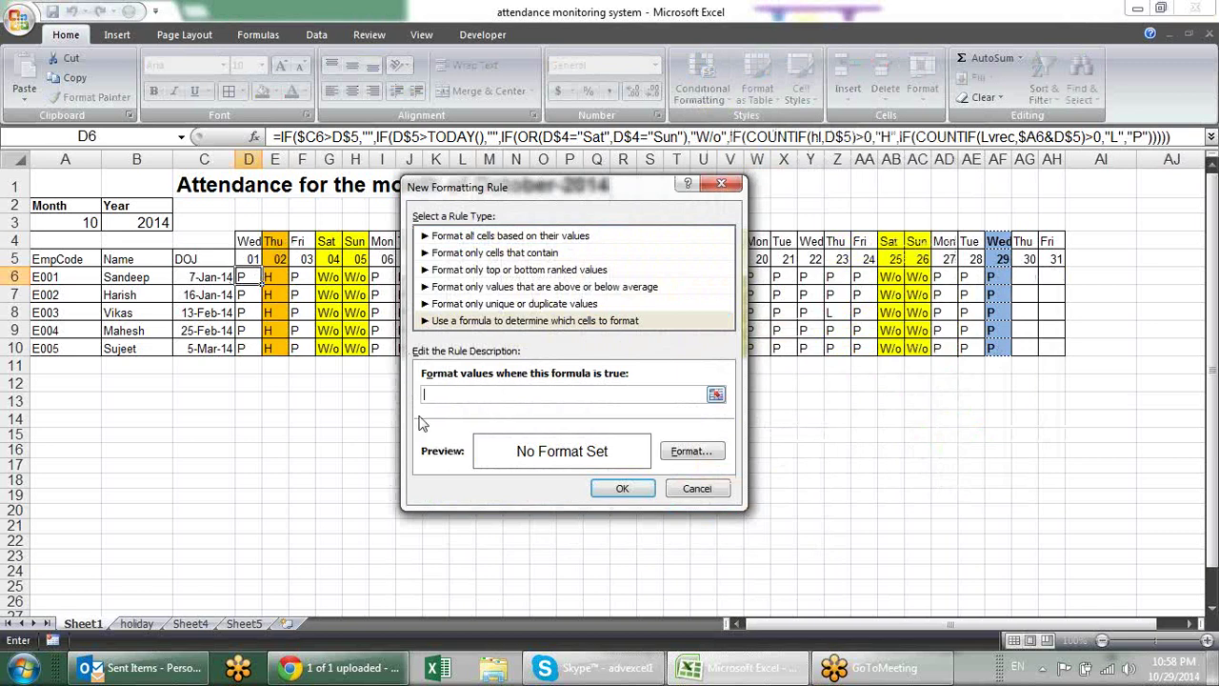
{"action": "type", "text": "=d6=\"L"}
{"action": "left_click", "coordinate": [690, 452]}
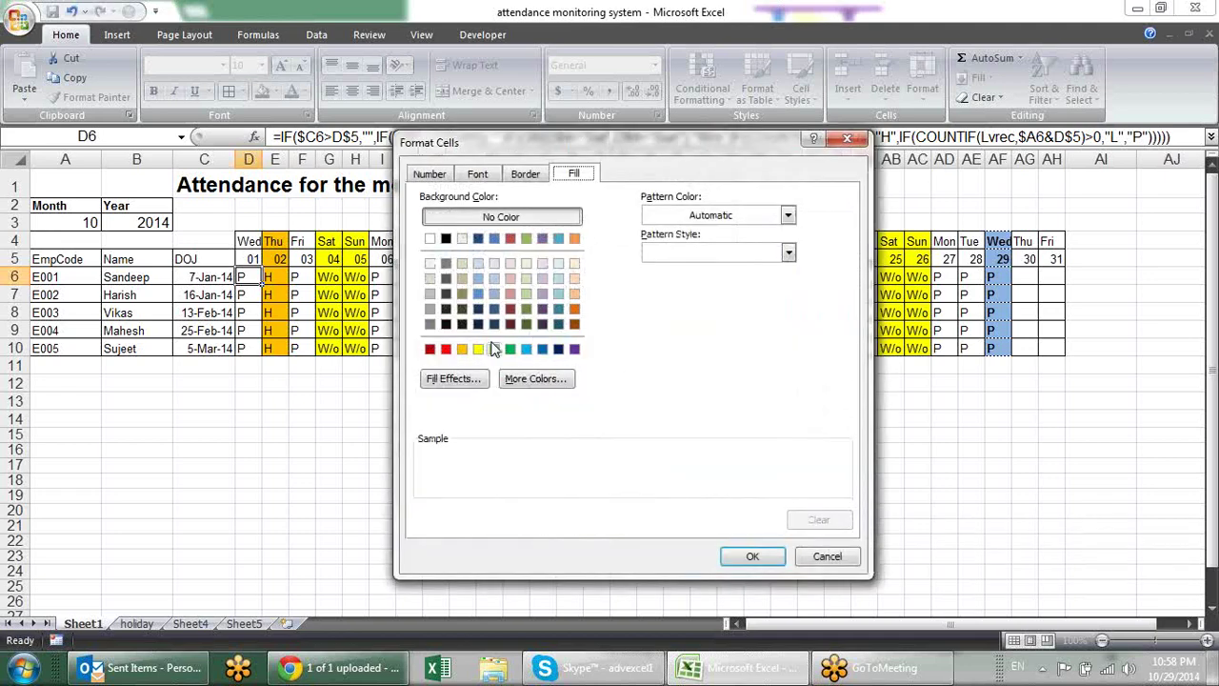
{"action": "left_click", "coordinate": [446, 348]}
{"action": "left_click", "coordinate": [479, 174]}
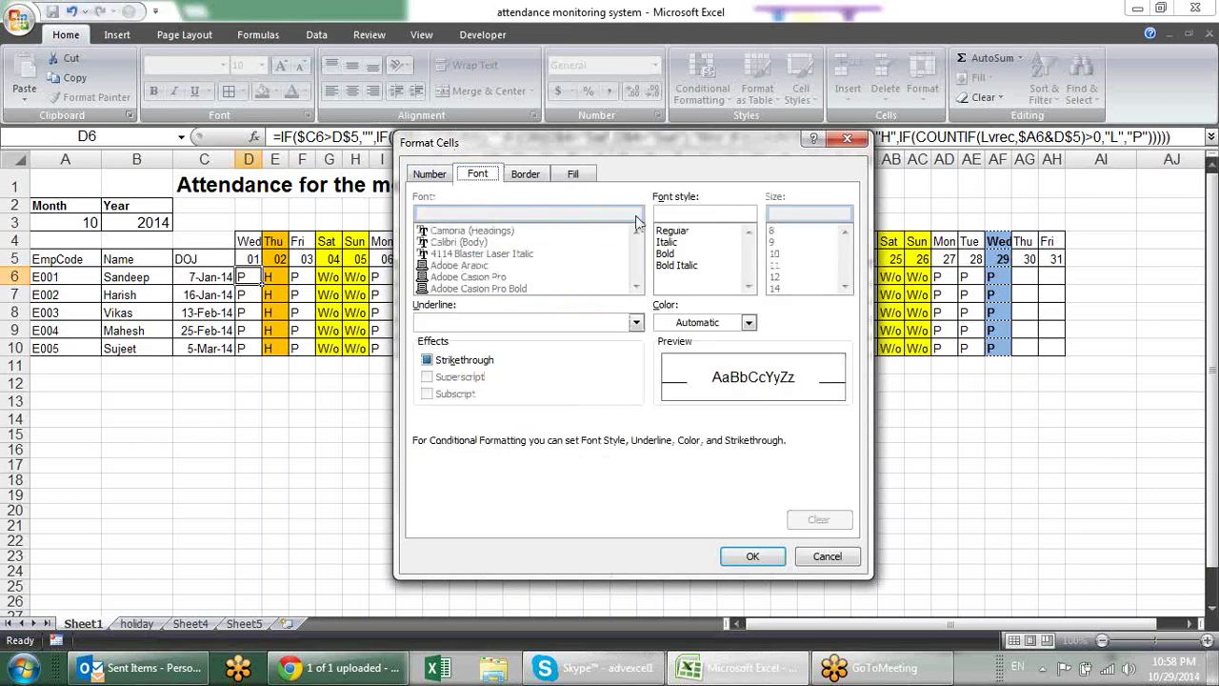
{"action": "left_click", "coordinate": [666, 253]}
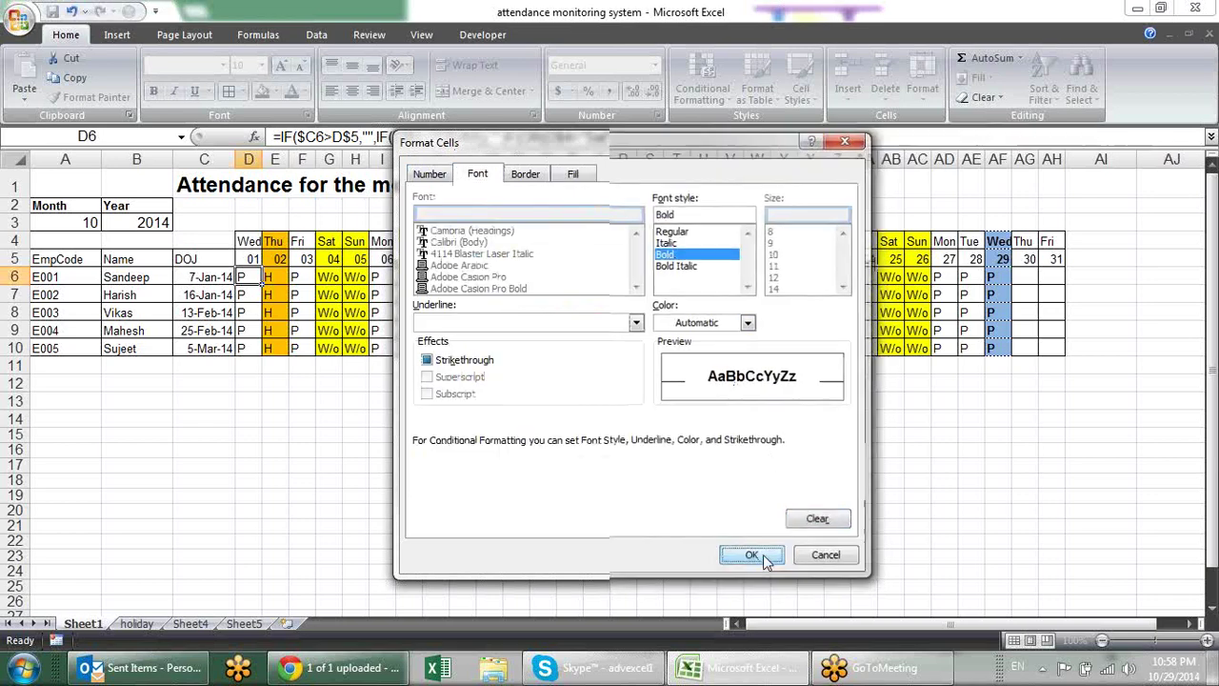
{"action": "left_click", "coordinate": [757, 556]}
{"action": "left_click", "coordinate": [624, 488]}
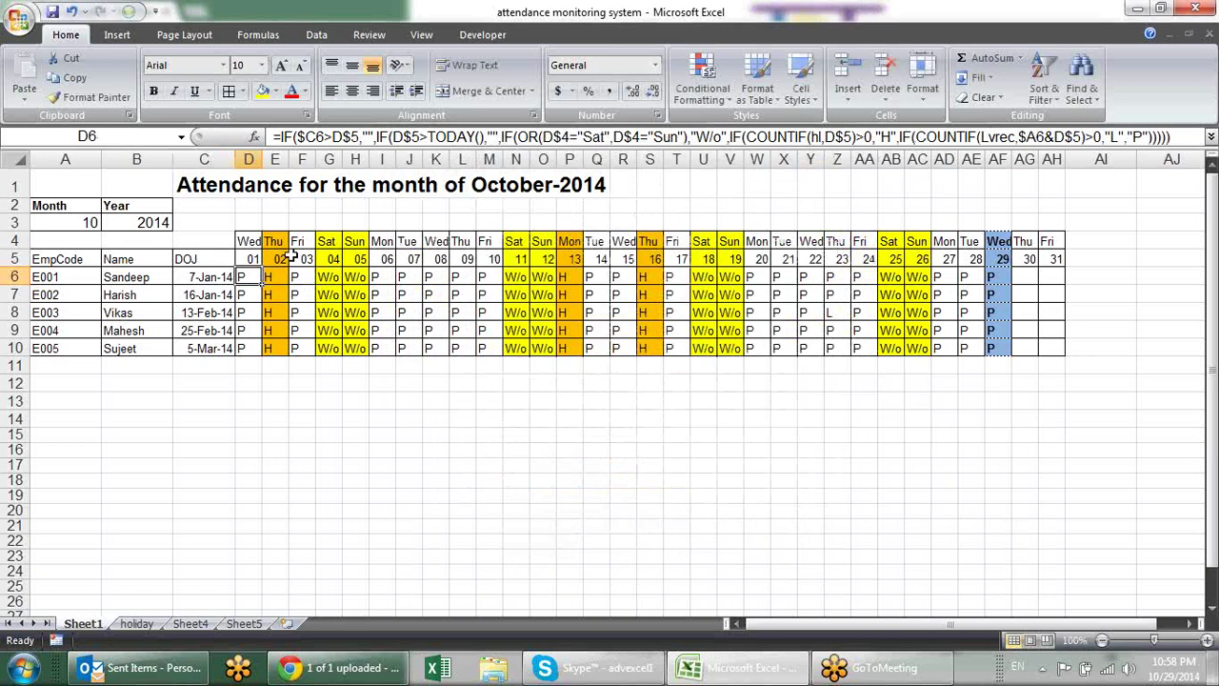
Copy D6's conditional formatting across the attendance grid D6:AH10 with Format Painter.
{"action": "left_click", "coordinate": [90, 97]}
{"action": "left_click_drag", "start_coordinate": [252, 278], "coordinate": [1065, 356]}
{"action": "left_click", "coordinate": [1049, 440]}
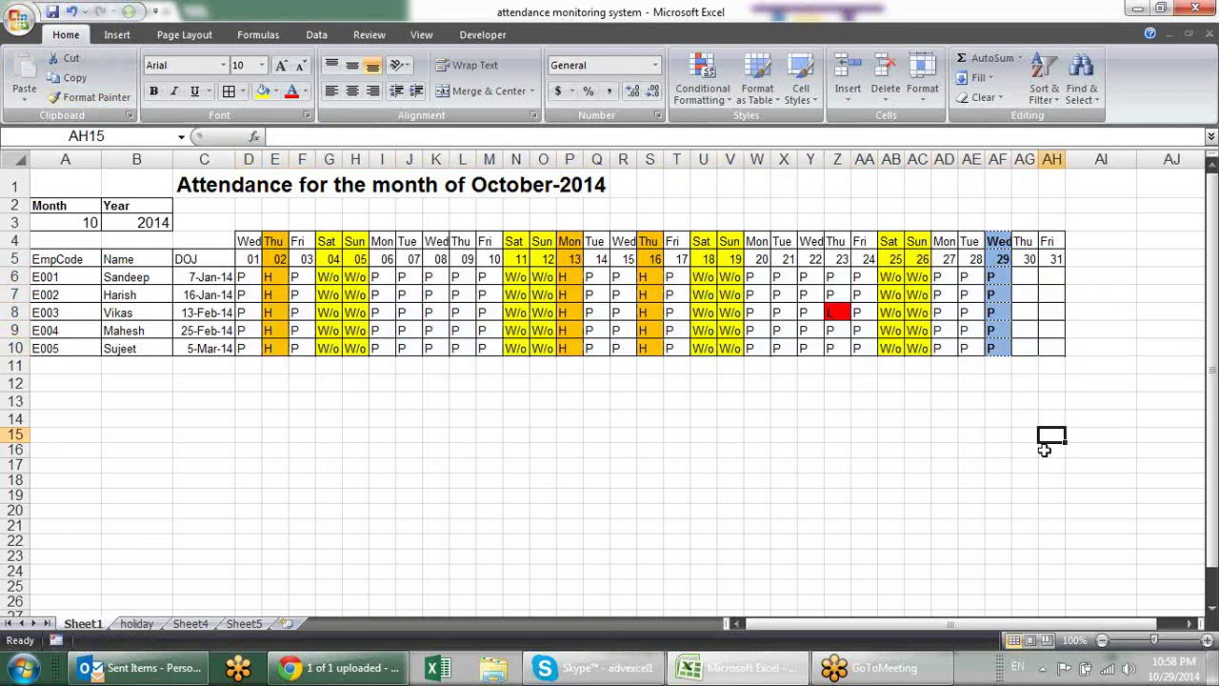
Test the A3 month dropdown with months 7 and 9, returning to 10.
{"action": "left_click", "coordinate": [685, 404]}
{"action": "left_click", "coordinate": [63, 221]}
{"action": "left_click", "coordinate": [108, 222]}
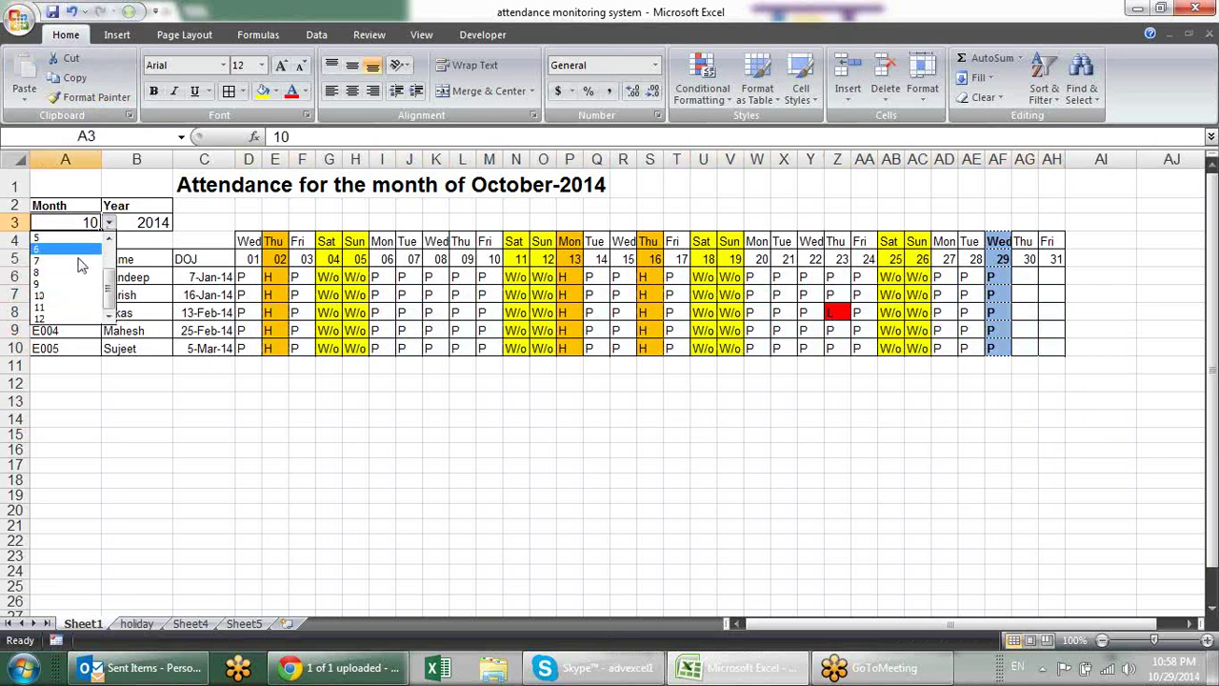
{"action": "left_click", "coordinate": [106, 241]}
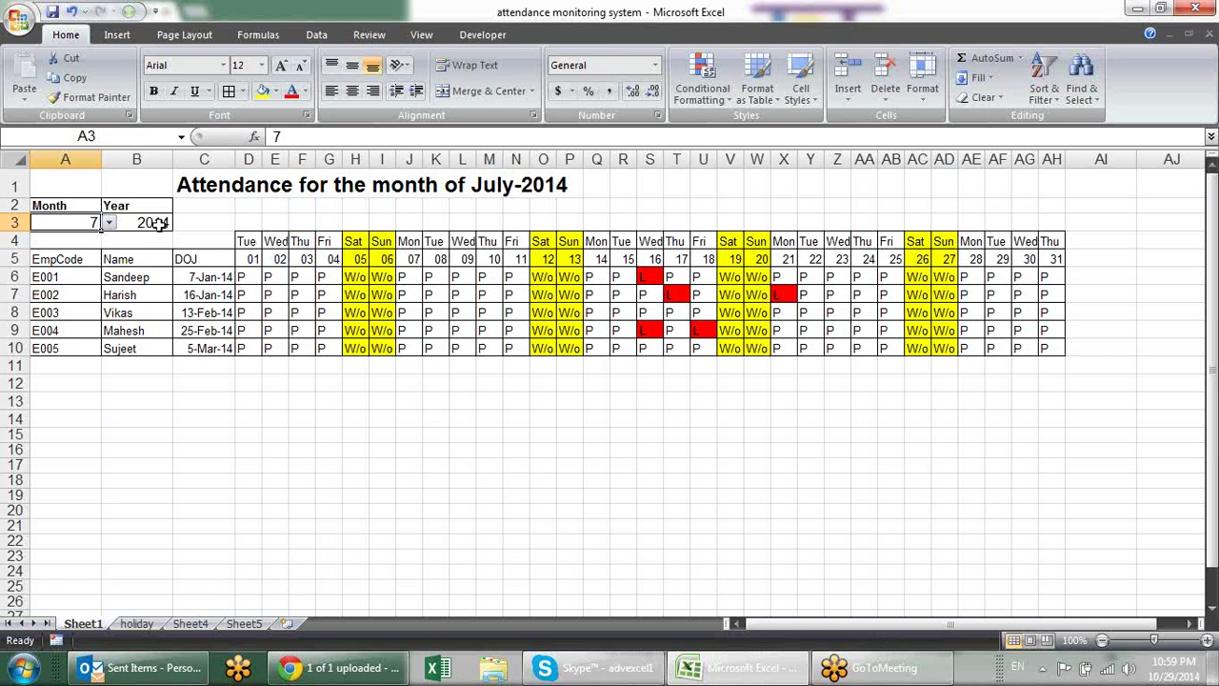
{"action": "left_click", "coordinate": [109, 223]}
{"action": "left_click", "coordinate": [68, 284]}
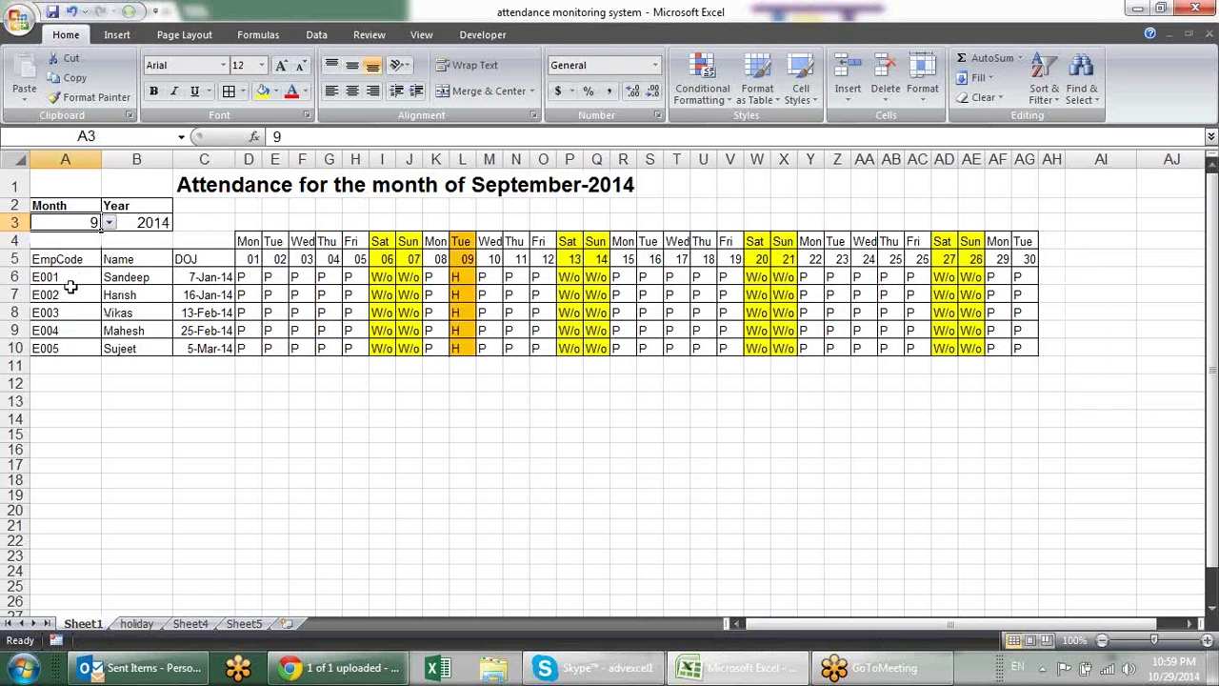
{"action": "left_click", "coordinate": [110, 223]}
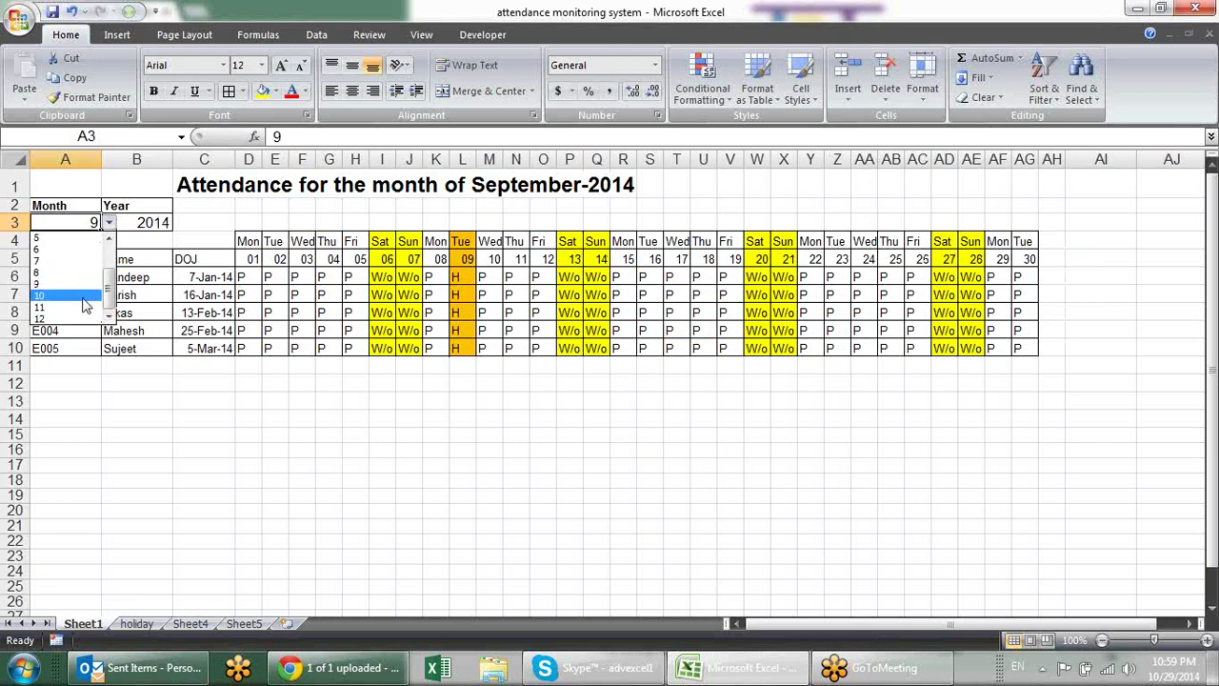
{"action": "left_click", "coordinate": [86, 301]}
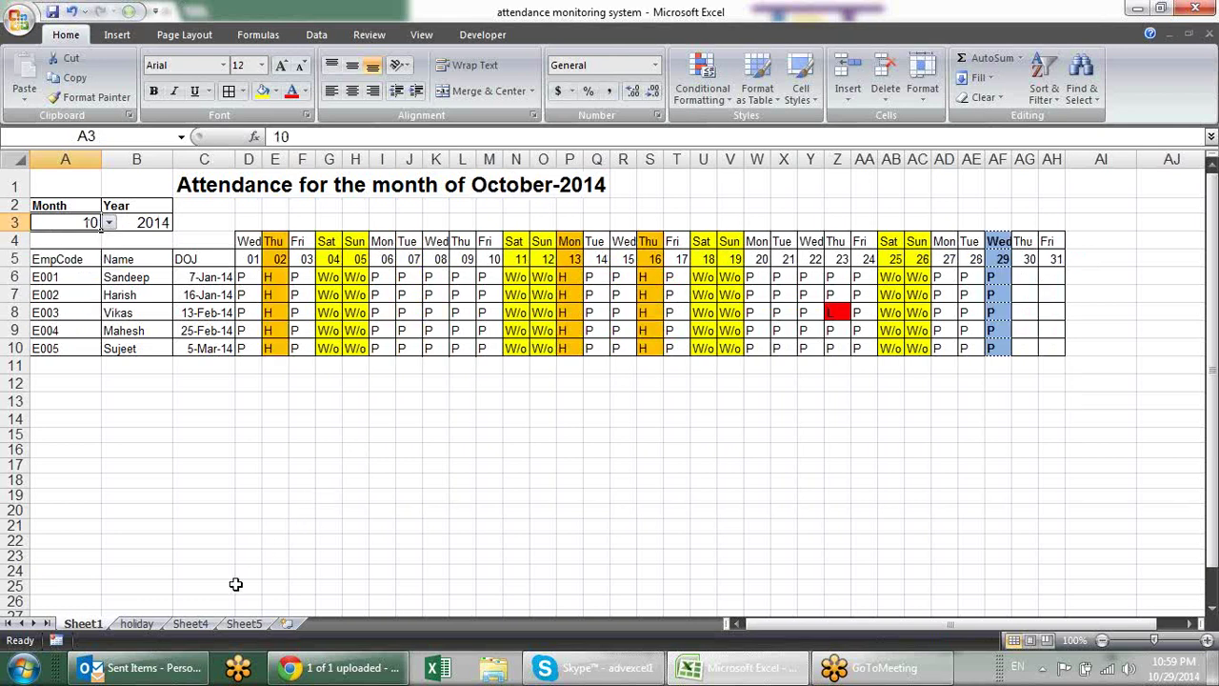
{"action": "left_click", "coordinate": [190, 624]}
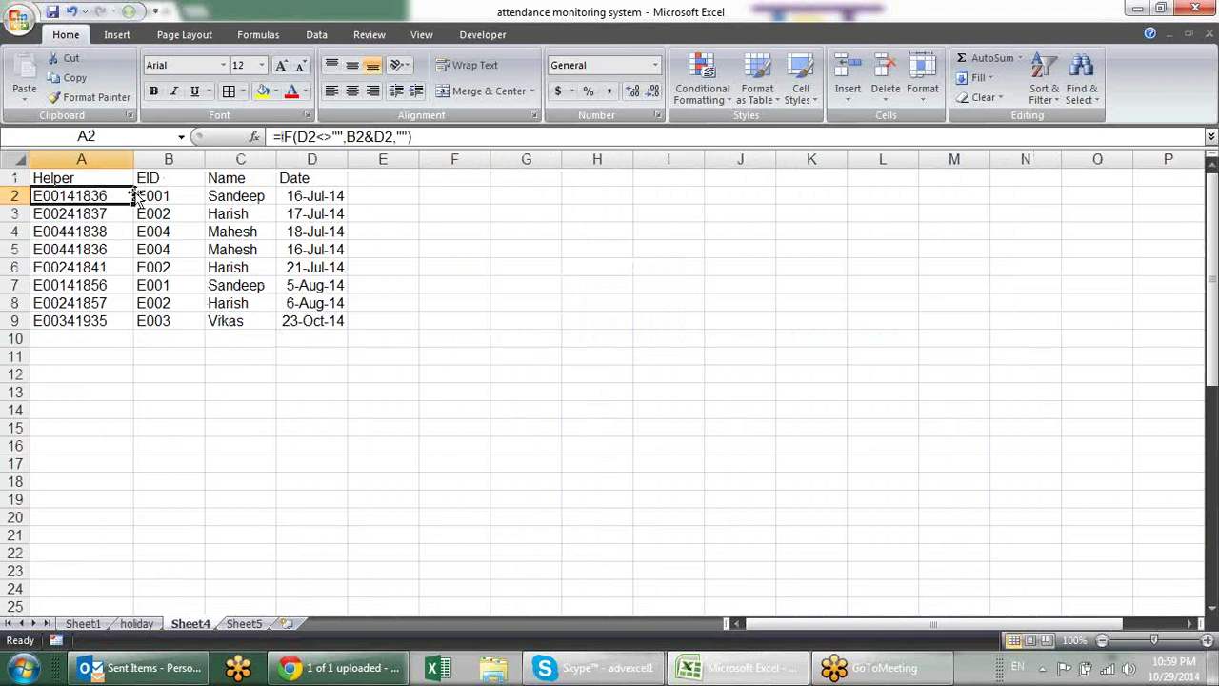
Review the leave table entries and the EID cell's current data validation settings.
{"action": "left_click", "coordinate": [315, 217]}
{"action": "left_click", "coordinate": [307, 266]}
{"action": "left_click", "coordinate": [179, 233]}
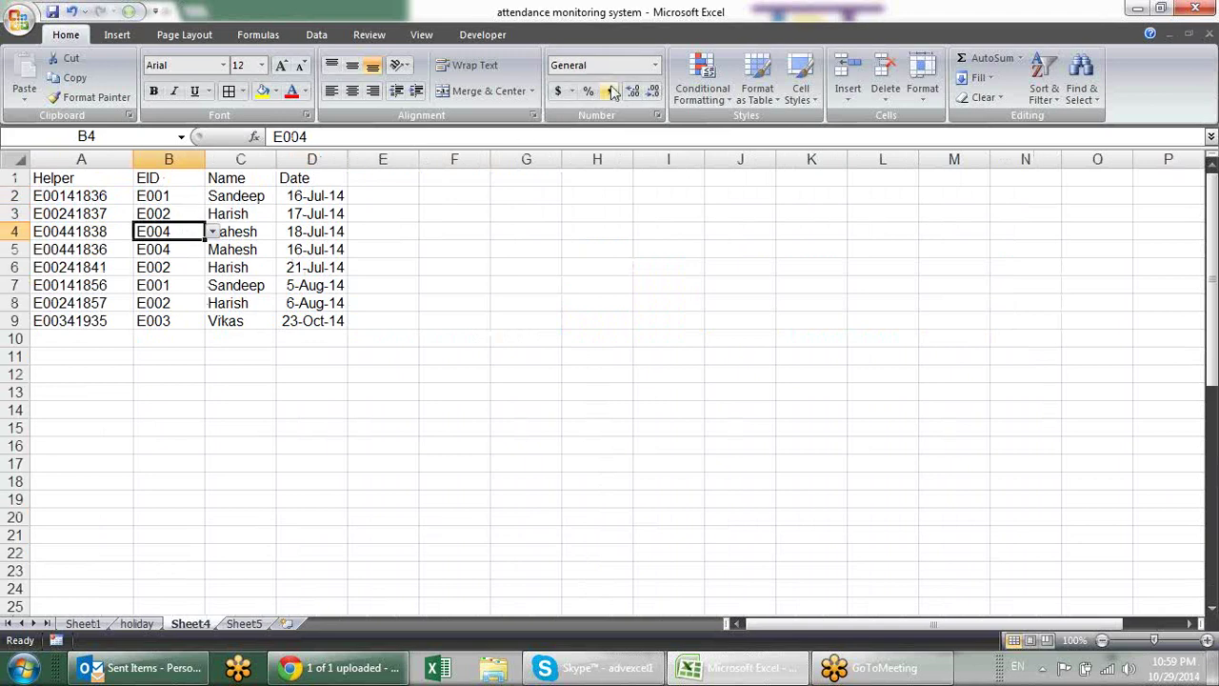
{"action": "left_click", "coordinate": [316, 34]}
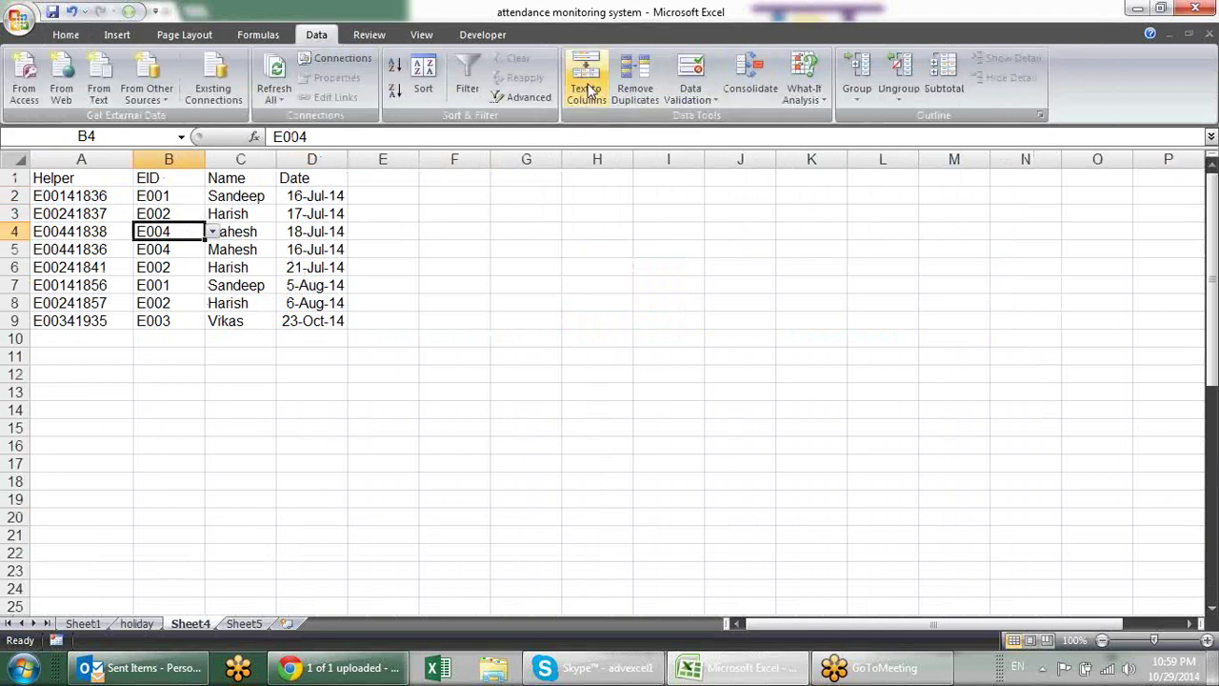
{"action": "left_click", "coordinate": [689, 72]}
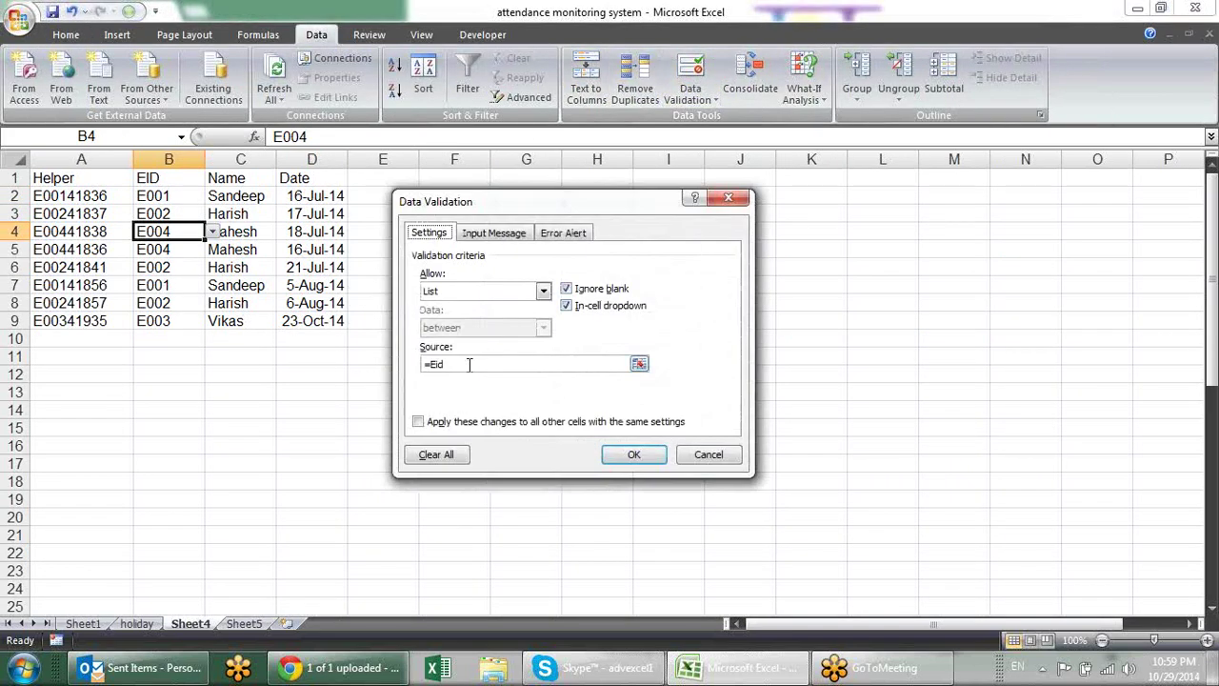
{"action": "key", "text": "Escape"}
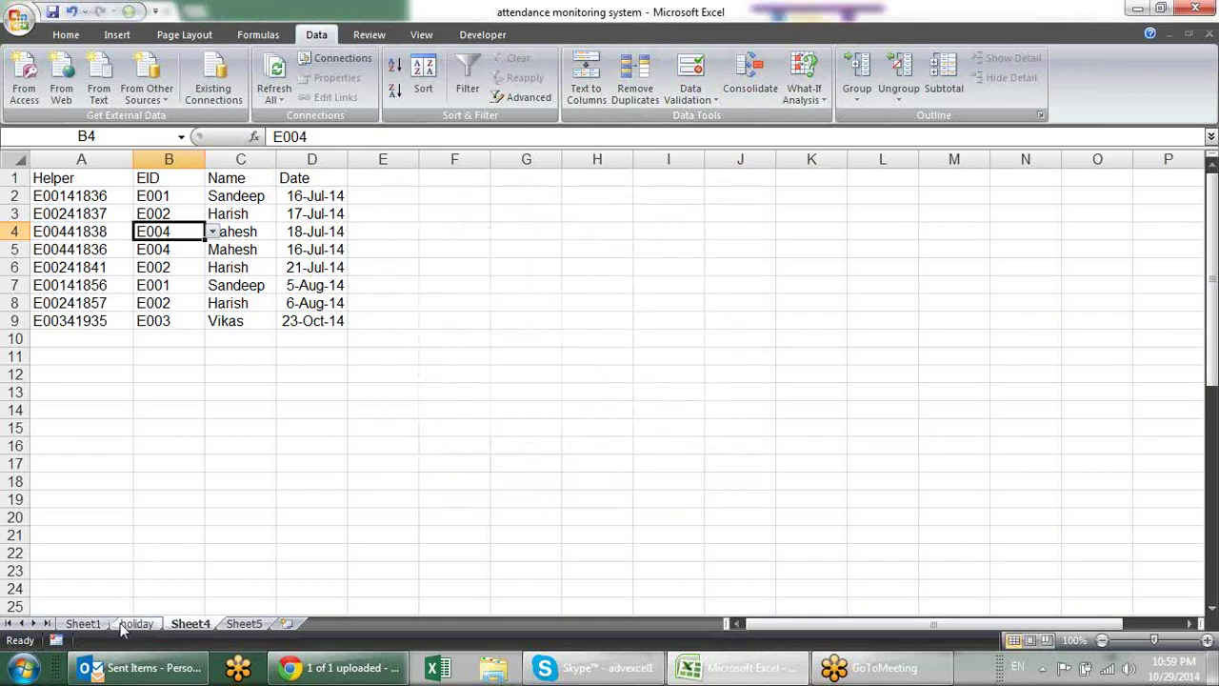
Name the Sheet1 employee code range E001–E005 'Eid'.
{"action": "left_click", "coordinate": [135, 623]}
{"action": "left_click", "coordinate": [82, 623]}
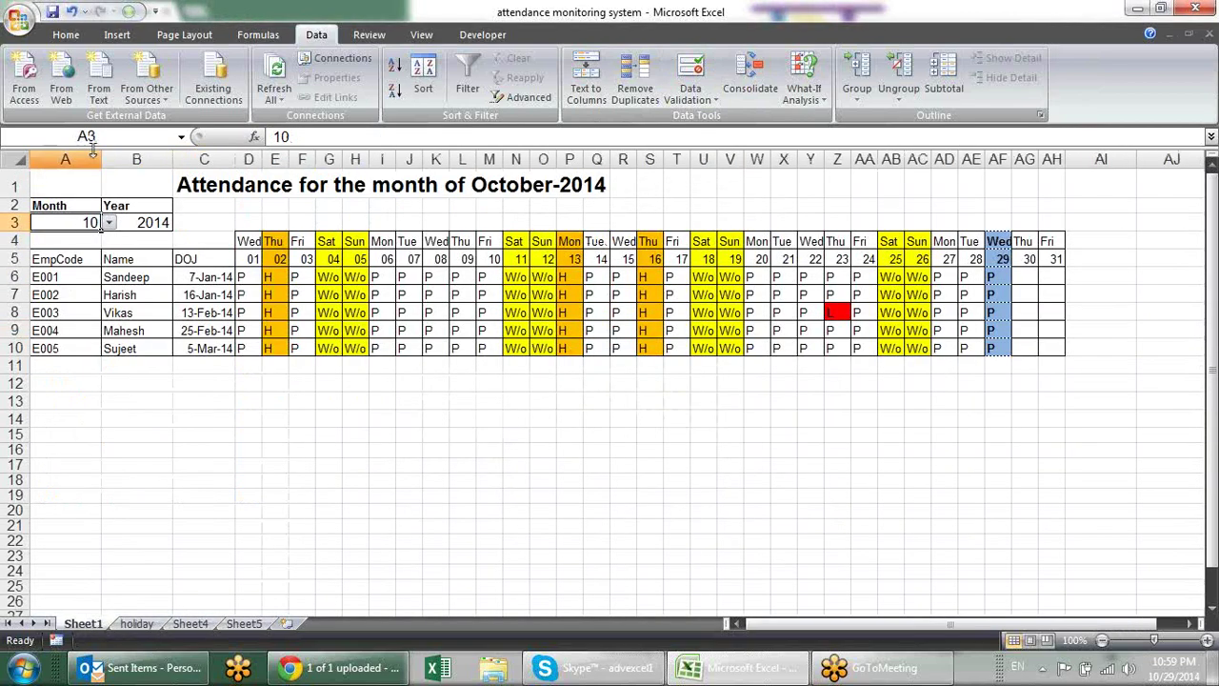
{"action": "left_click_drag", "start_coordinate": [77, 277], "coordinate": [76, 348]}
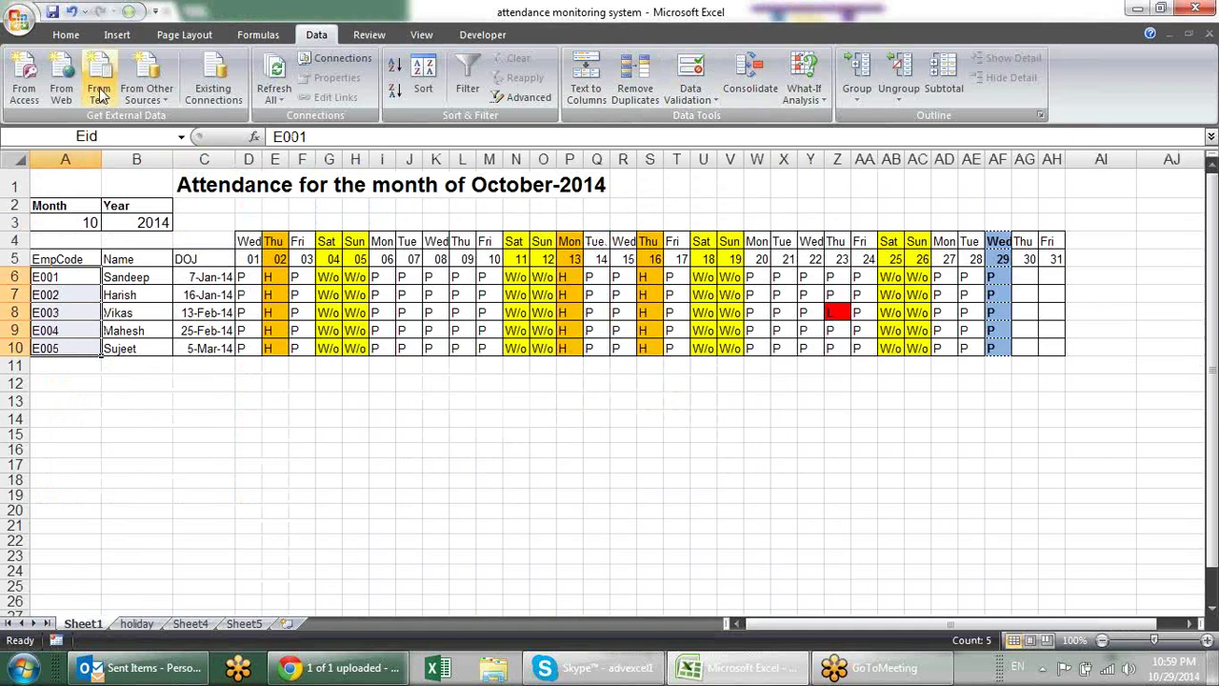
{"action": "left_click", "coordinate": [114, 137]}
{"action": "type", "text": "EID"}
{"action": "key", "text": "Return"}
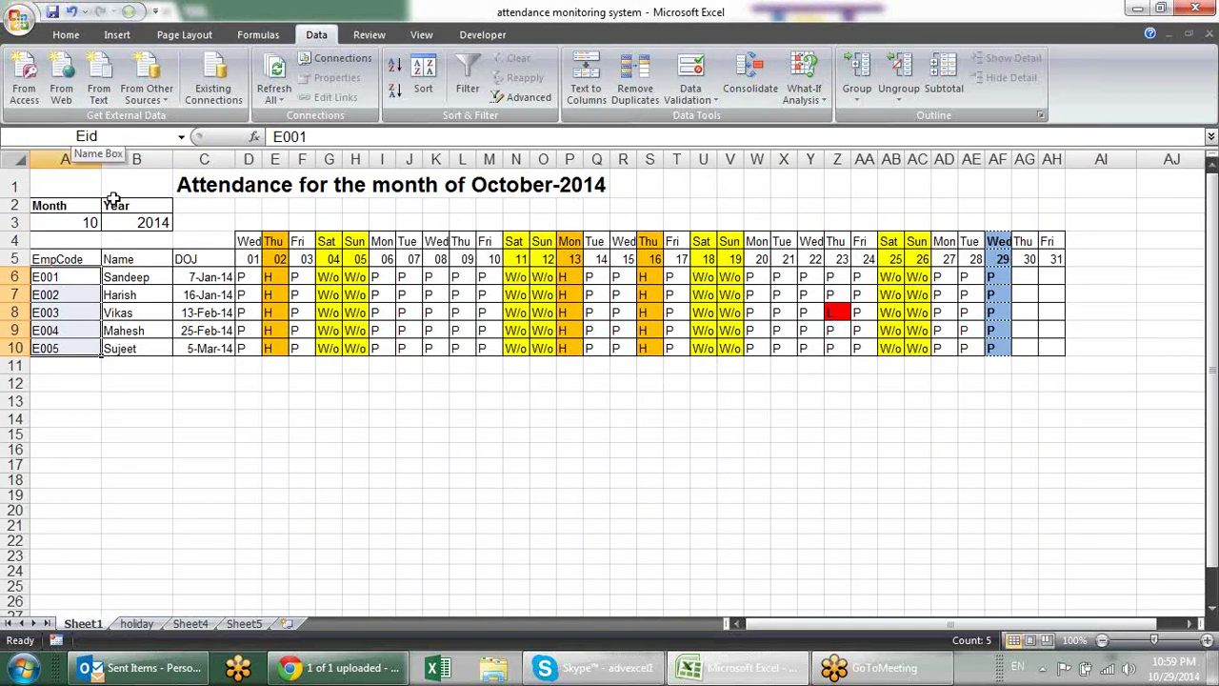
{"action": "left_click", "coordinate": [145, 430]}
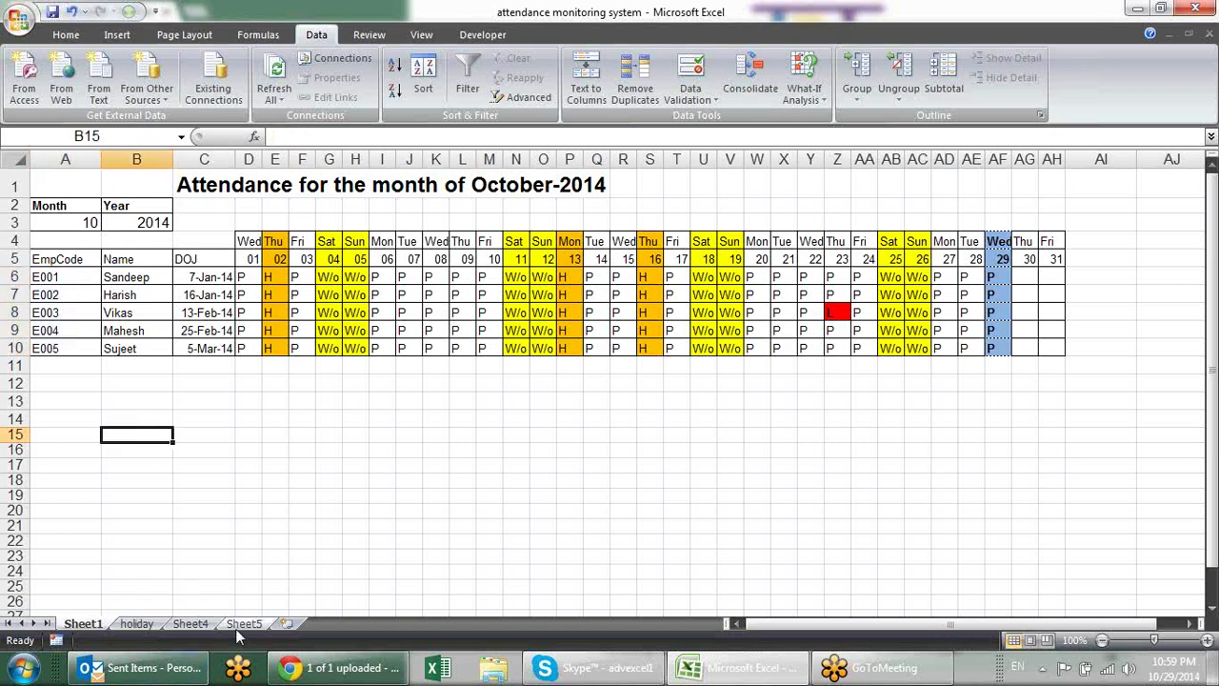
Give Sheet4's EID cells B2:B15 a list validation sourced from =Eid.
{"action": "left_click", "coordinate": [238, 624]}
{"action": "left_click", "coordinate": [195, 624]}
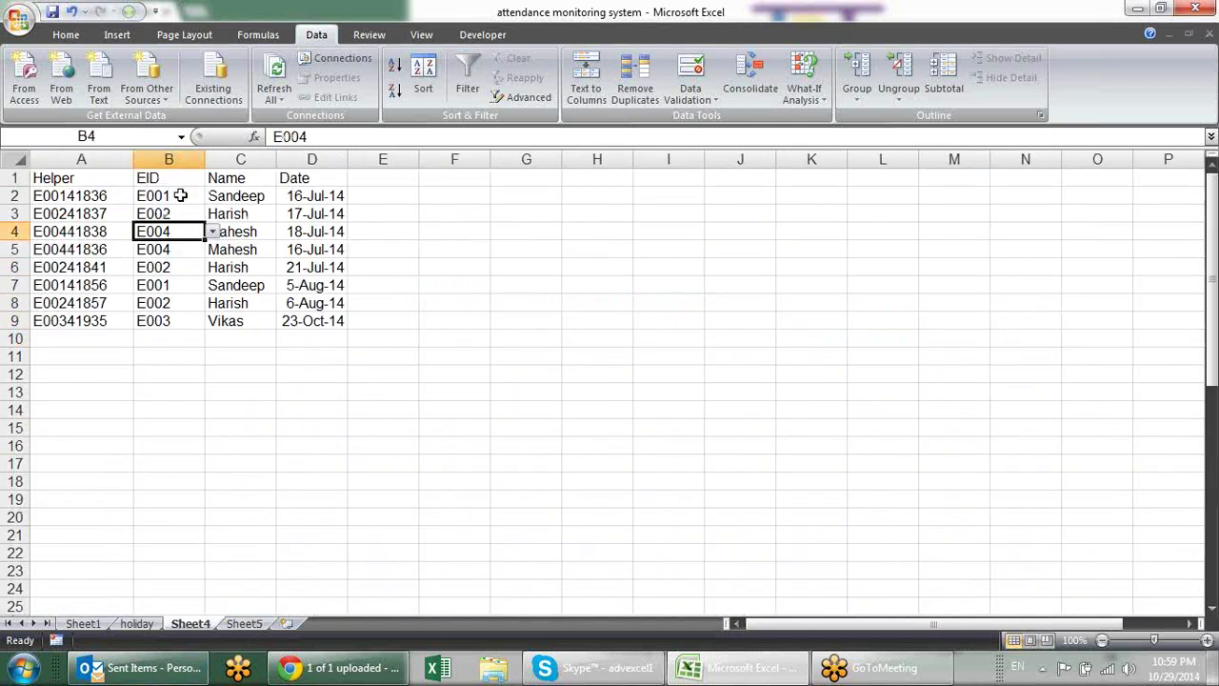
{"action": "left_click_drag", "start_coordinate": [168, 197], "coordinate": [159, 431]}
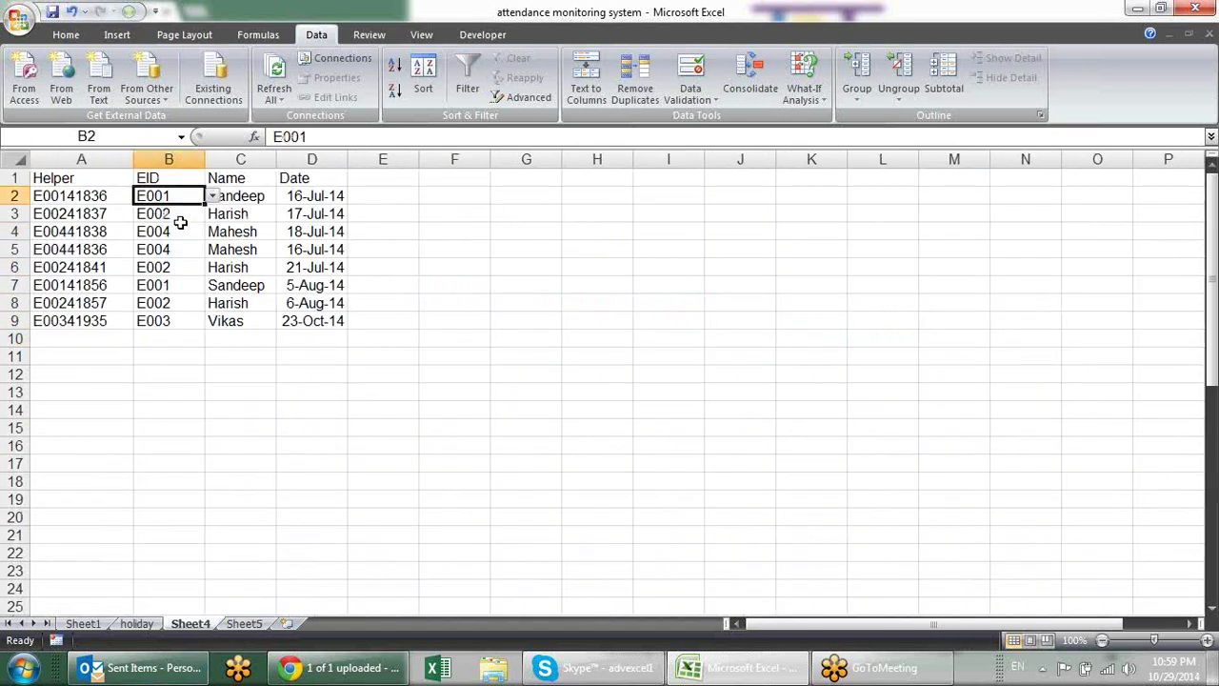
{"action": "left_click", "coordinate": [690, 72]}
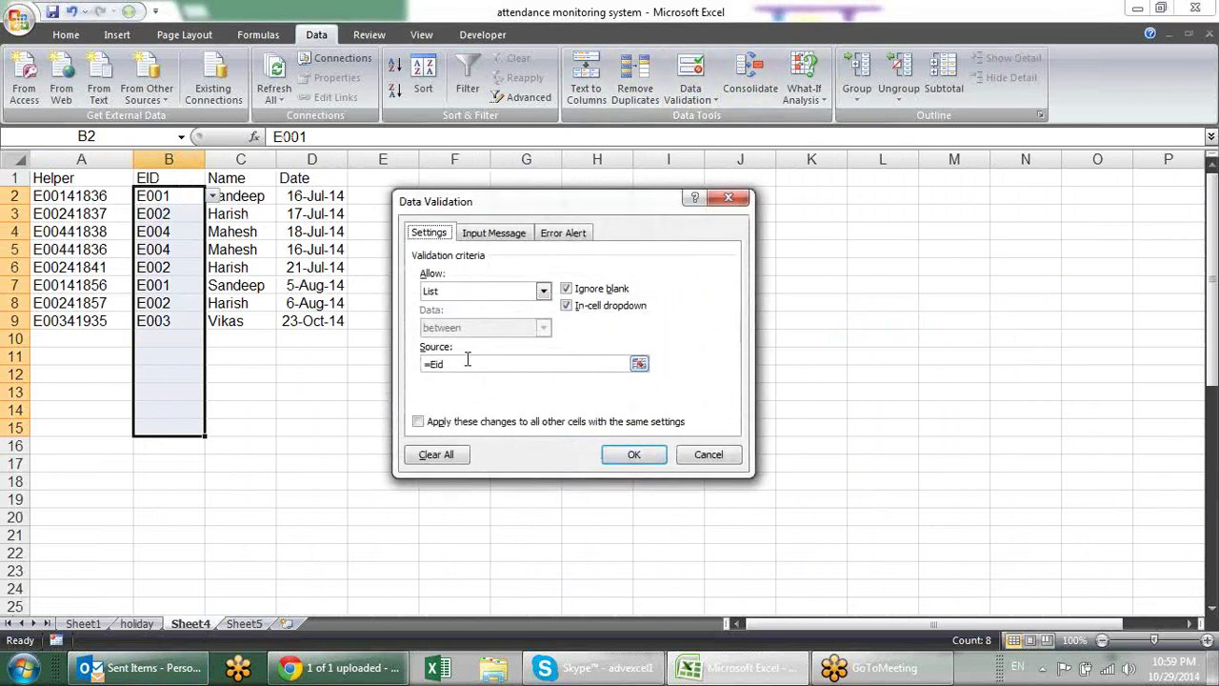
{"action": "left_click", "coordinate": [466, 360]}
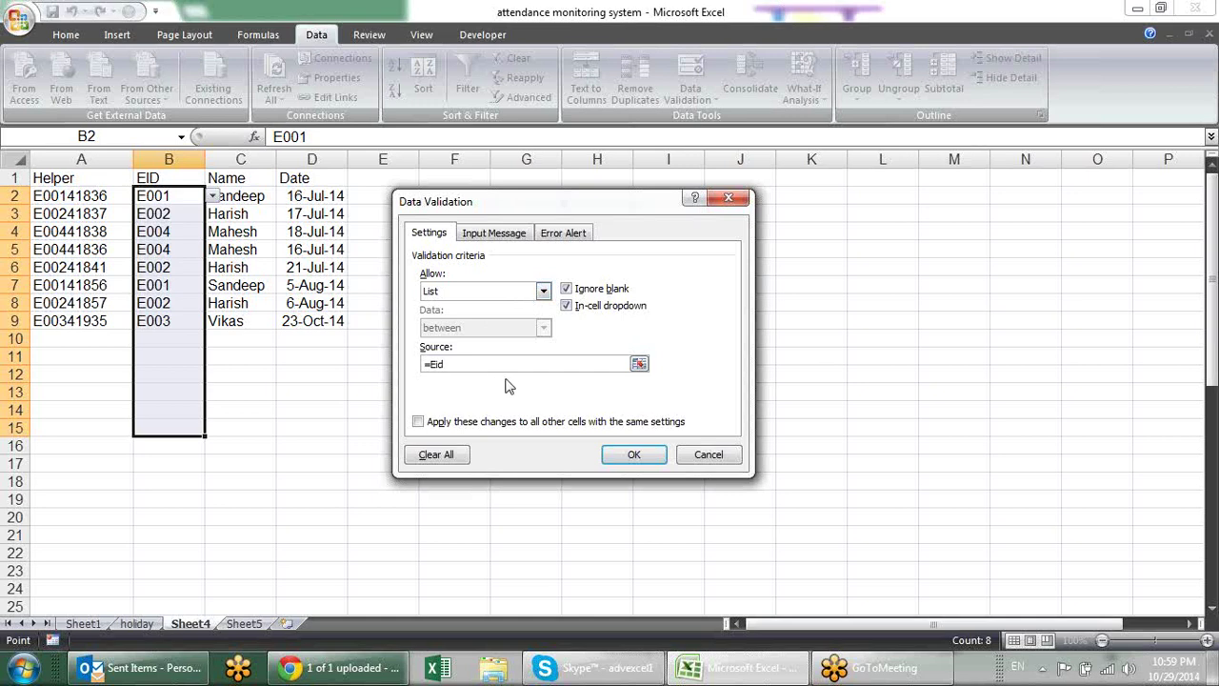
{"action": "left_click", "coordinate": [614, 451]}
{"action": "left_click", "coordinate": [266, 391]}
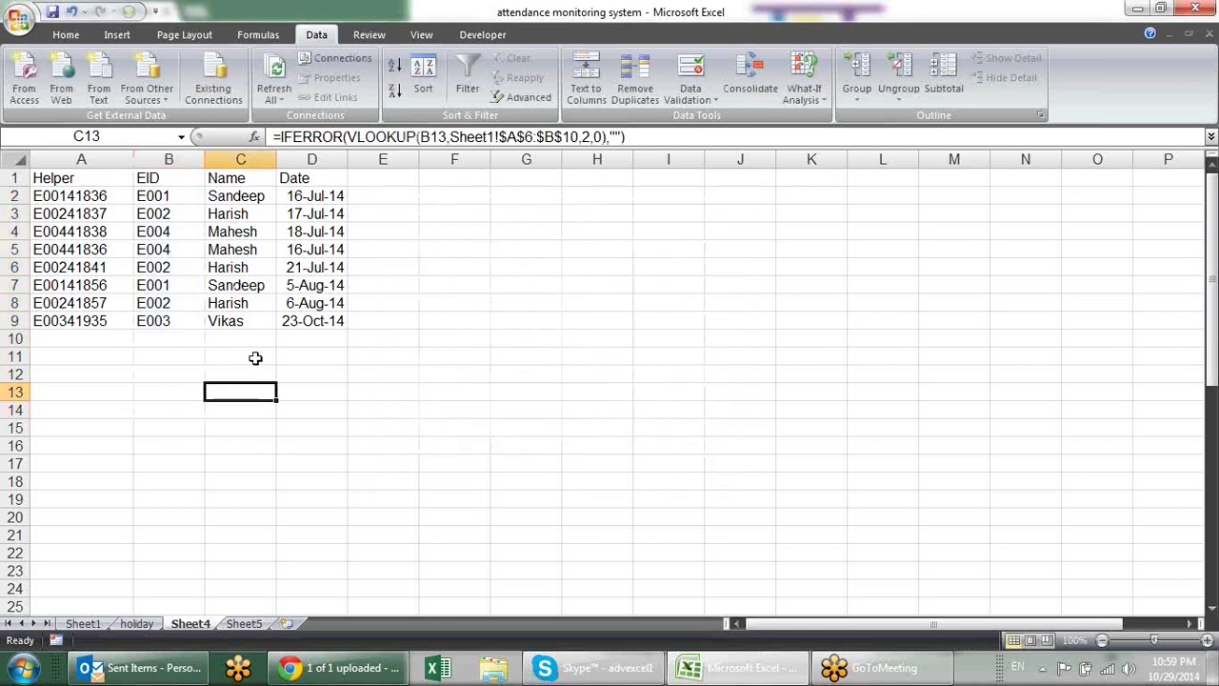
Pick employee code E002 from the dropdown in B10.
{"action": "left_click", "coordinate": [196, 335]}
{"action": "left_click", "coordinate": [246, 338]}
{"action": "left_click", "coordinate": [191, 324]}
{"action": "left_click", "coordinate": [195, 340]}
{"action": "left_click", "coordinate": [213, 340]}
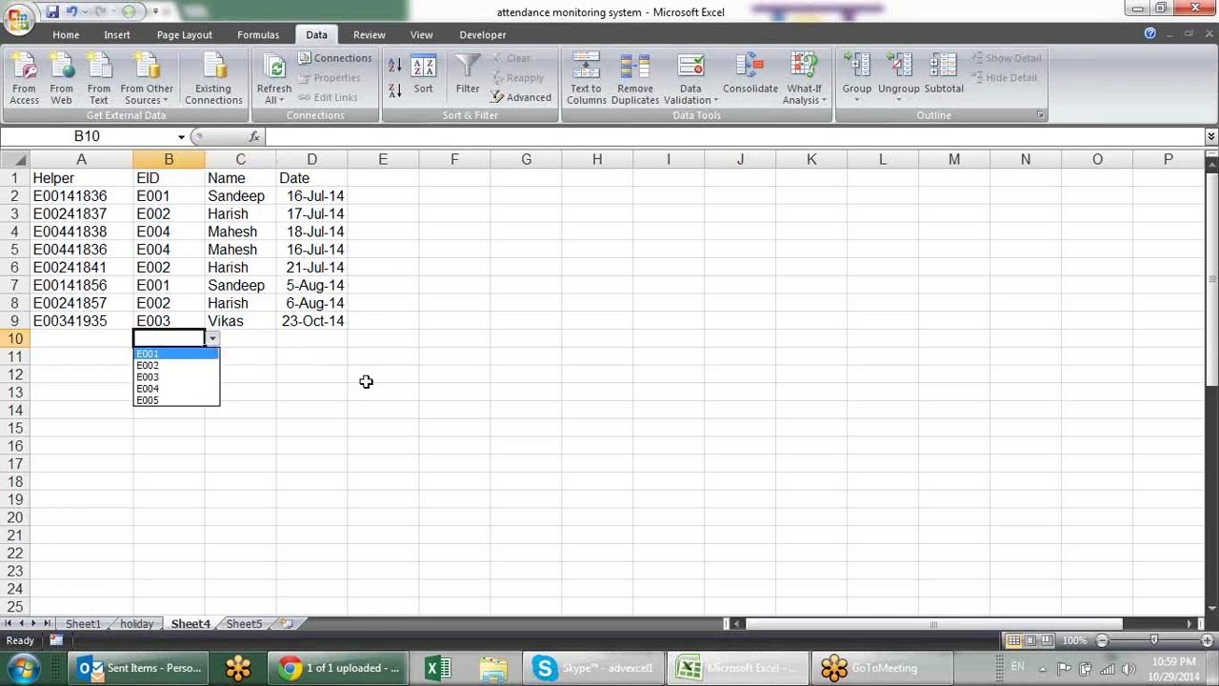
{"action": "key", "text": "Escape"}
{"action": "left_click", "coordinate": [212, 340]}
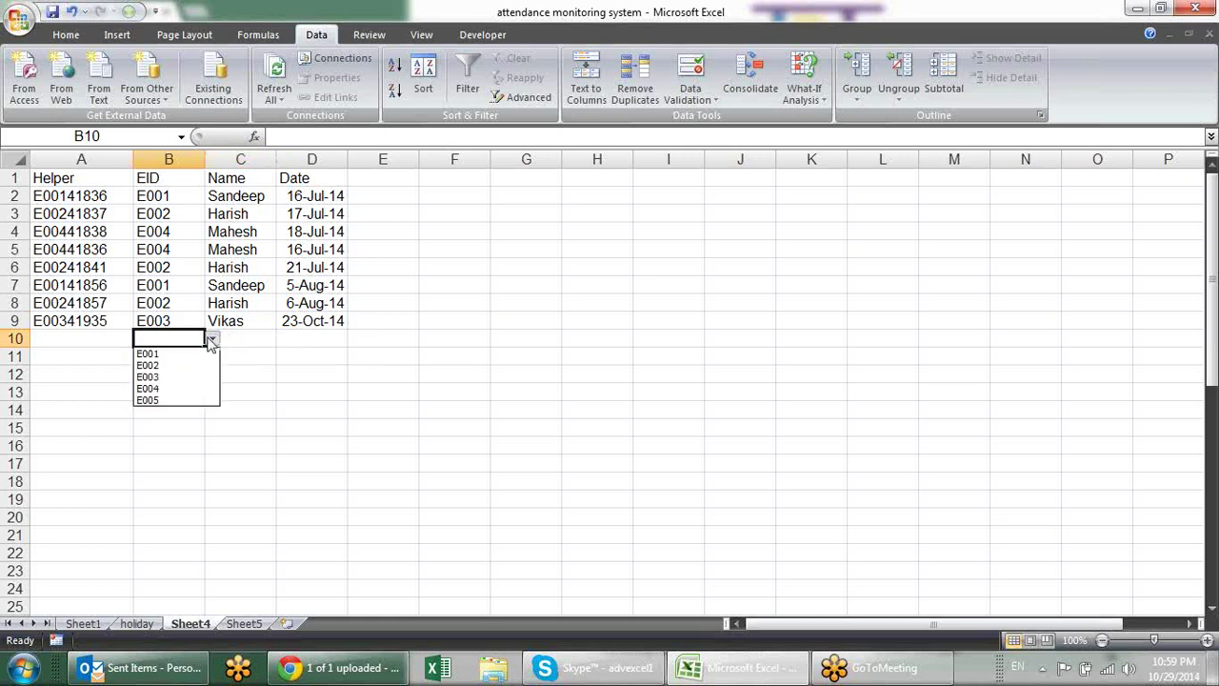
{"action": "left_click", "coordinate": [188, 367]}
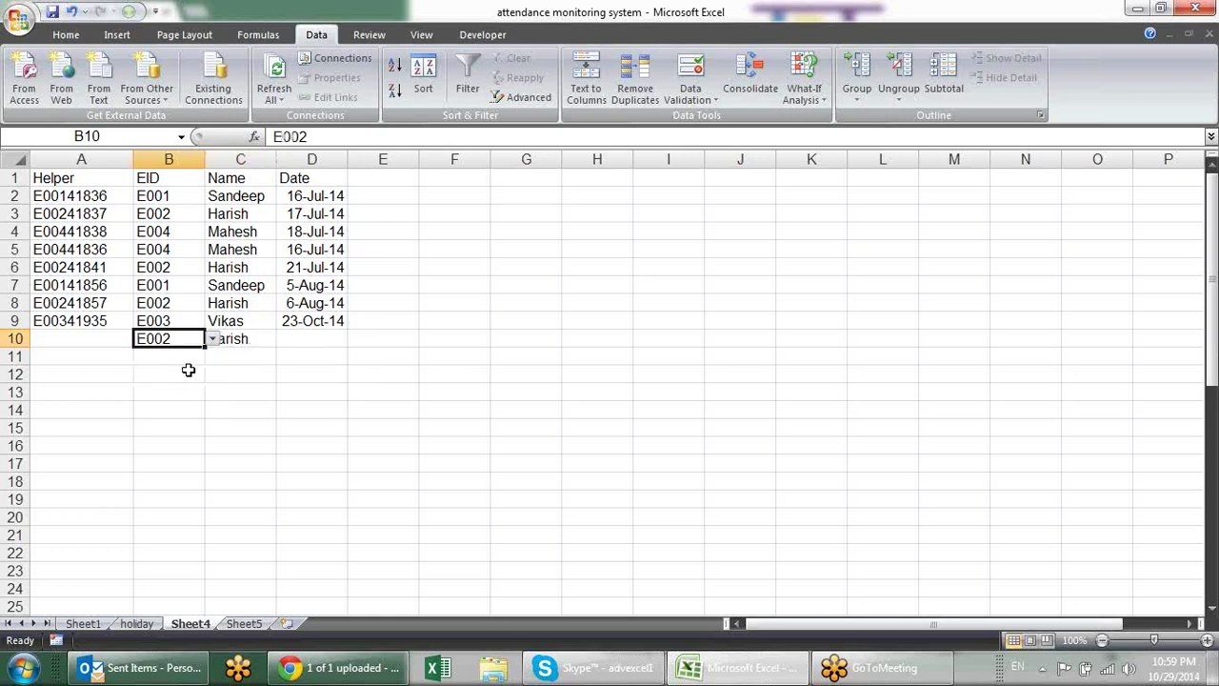
Review the IFERROR(VLOOKUP) name formulas down column C and select empty date cell D10.
{"action": "left_click", "coordinate": [264, 343]}
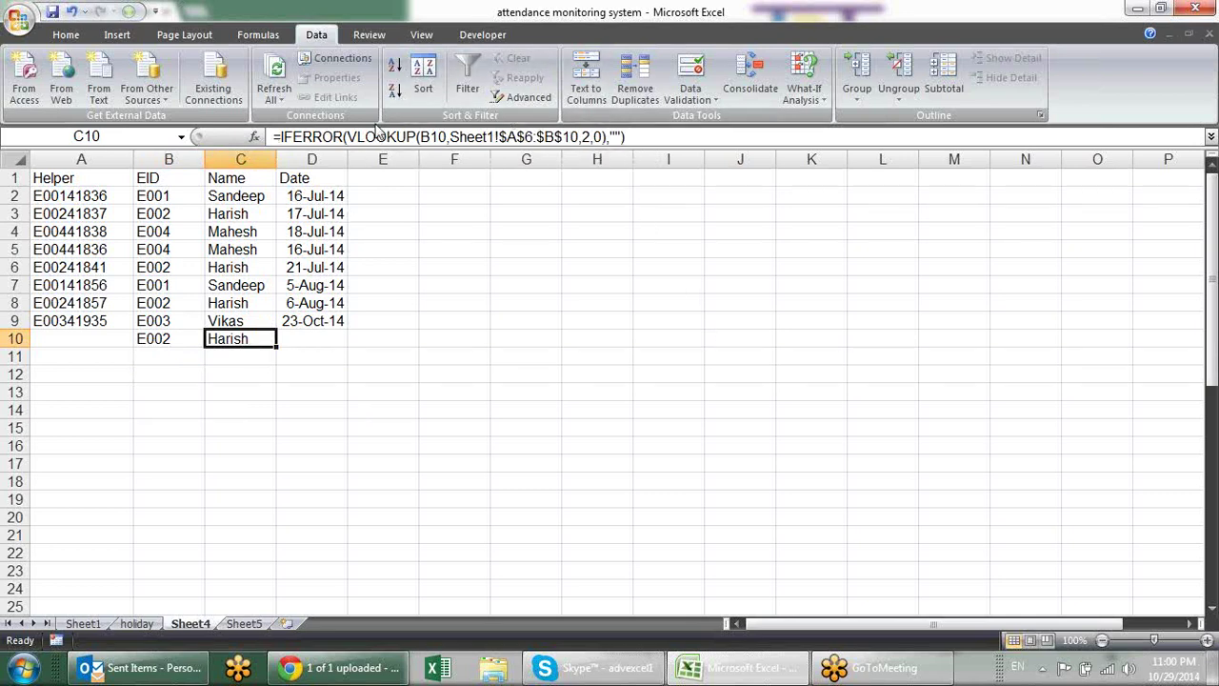
{"action": "left_click", "coordinate": [247, 357]}
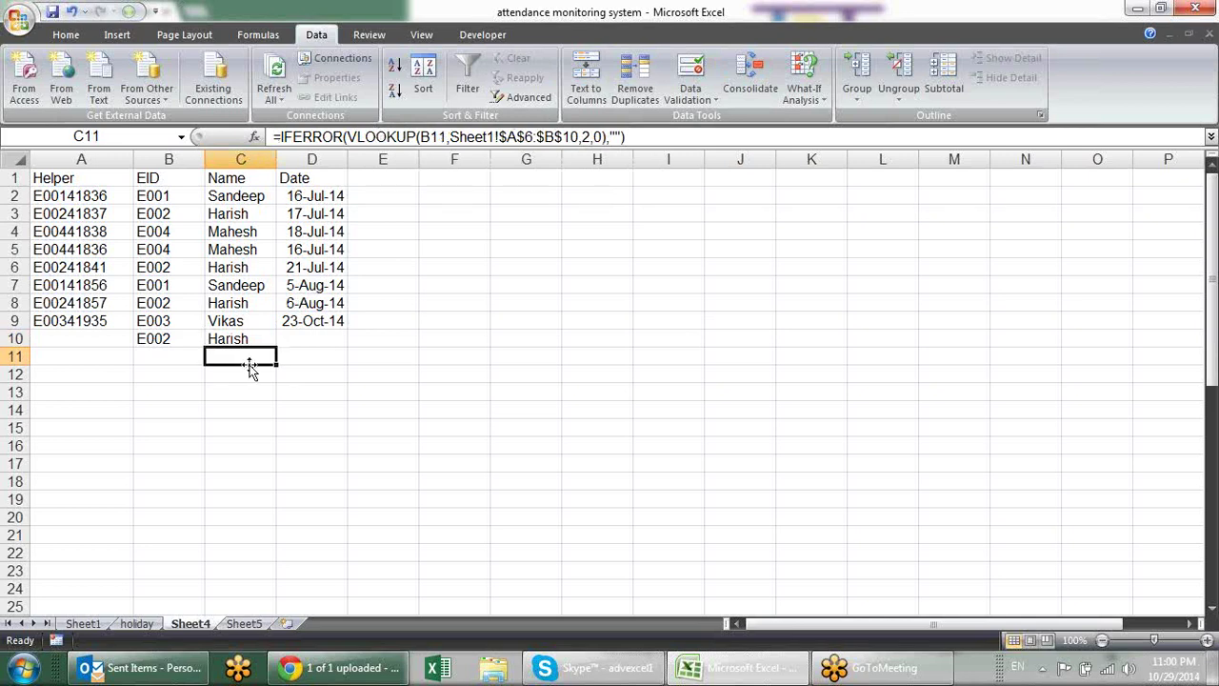
{"action": "left_click", "coordinate": [254, 427]}
{"action": "left_click", "coordinate": [251, 497]}
{"action": "left_click", "coordinate": [248, 526]}
{"action": "left_click", "coordinate": [246, 428]}
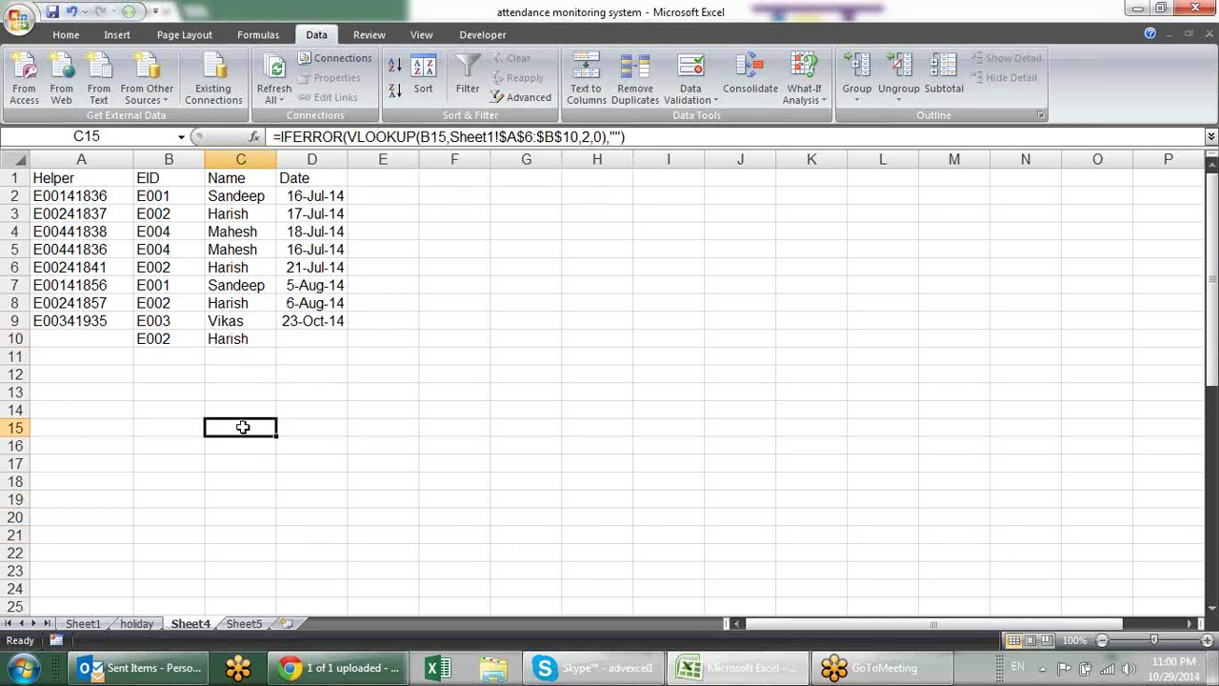
{"action": "left_click", "coordinate": [251, 374]}
{"action": "left_click", "coordinate": [255, 357]}
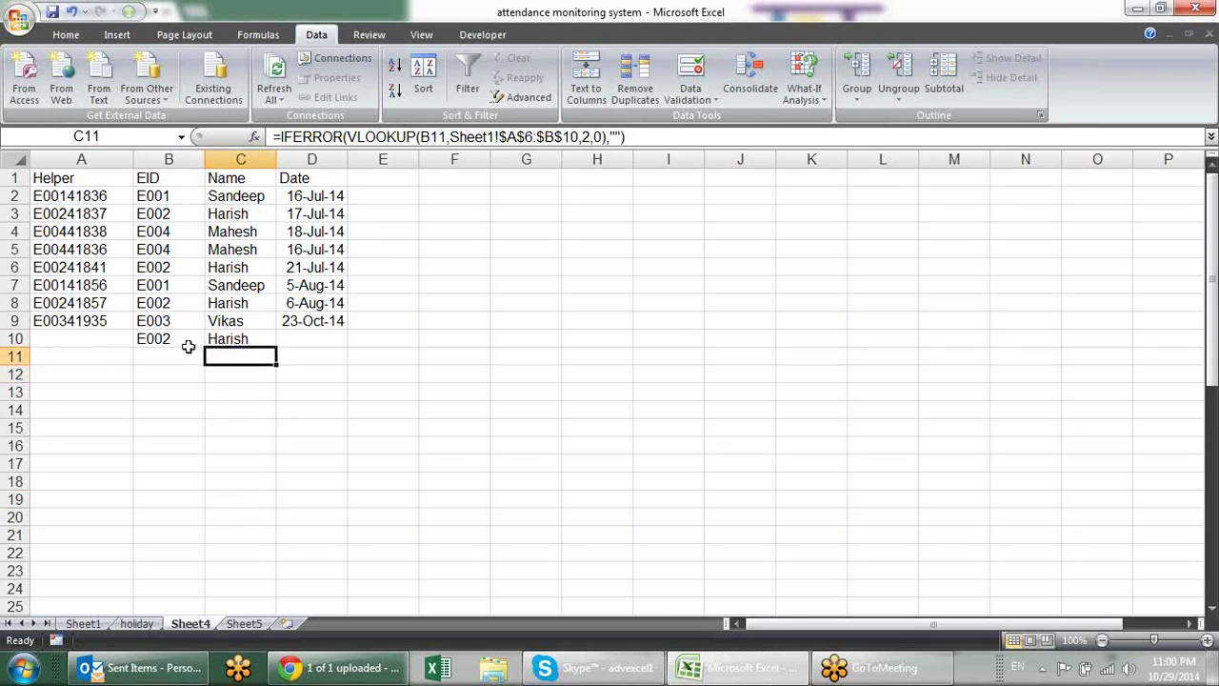
{"action": "left_click", "coordinate": [181, 351]}
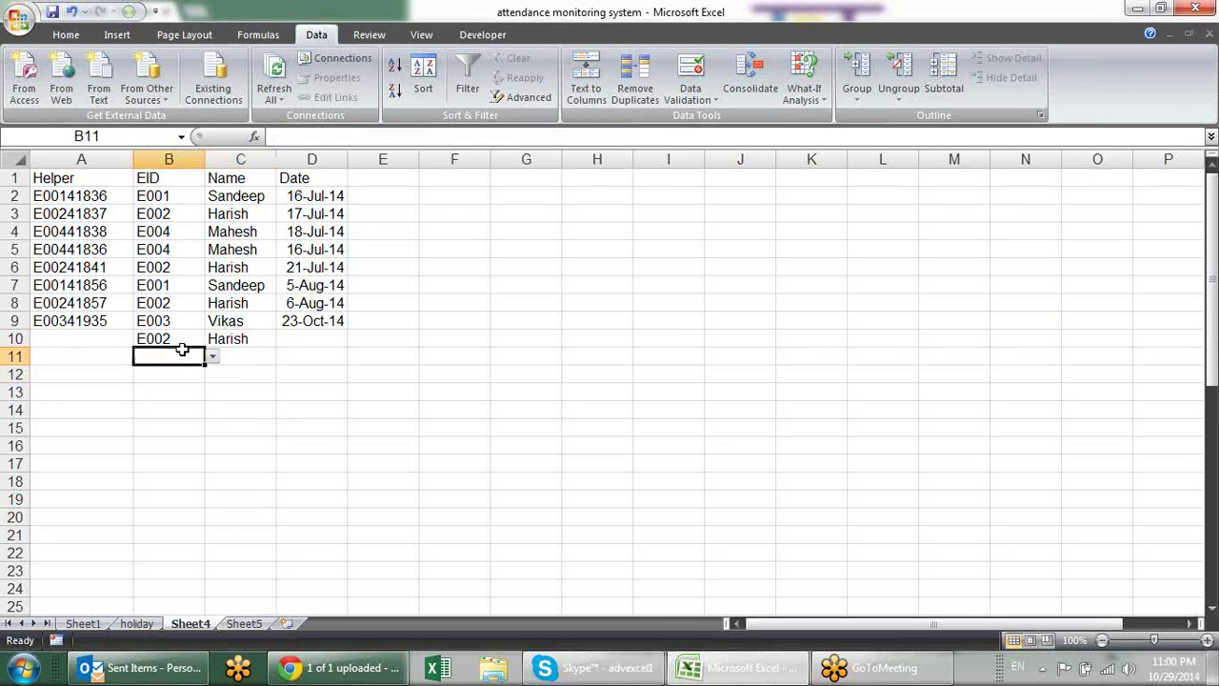
{"action": "left_click", "coordinate": [254, 351]}
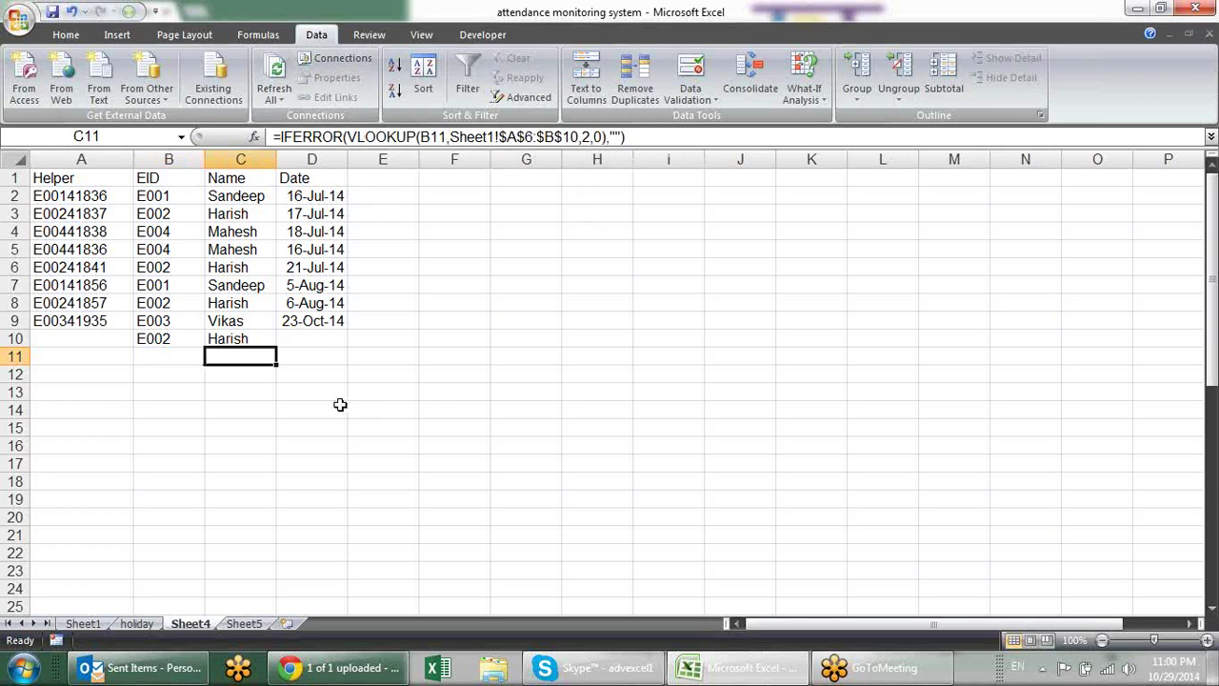
{"action": "left_click", "coordinate": [307, 339]}
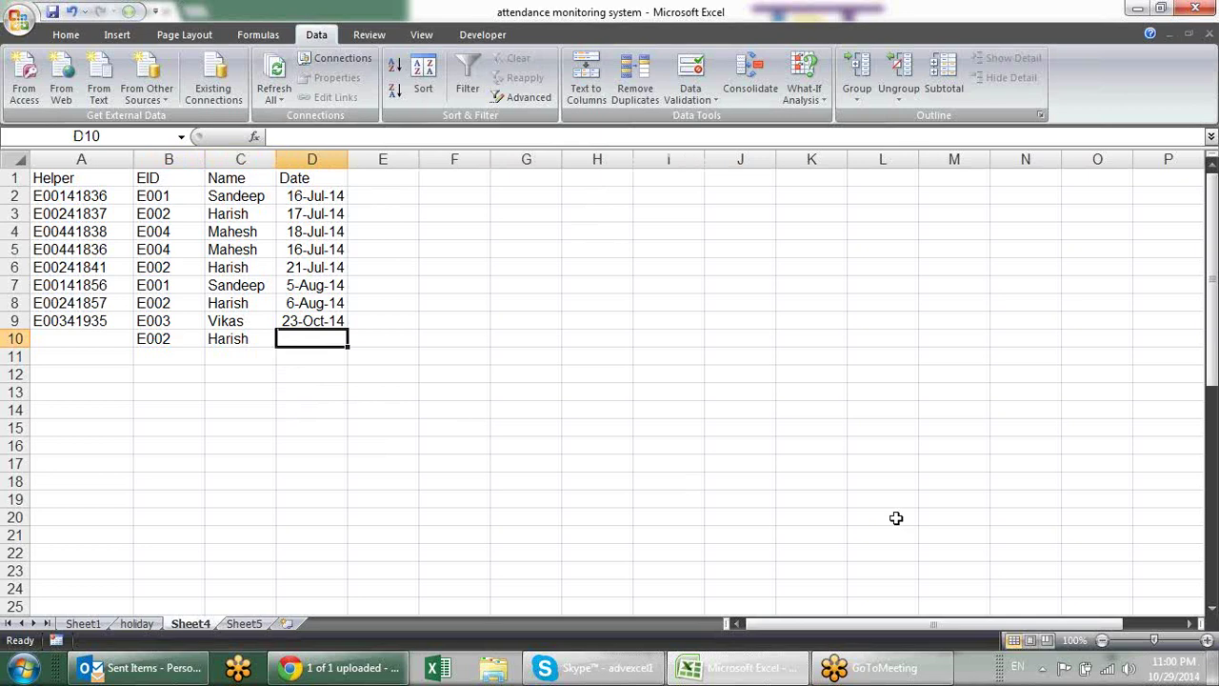
{"action": "left_click", "coordinate": [84, 623]}
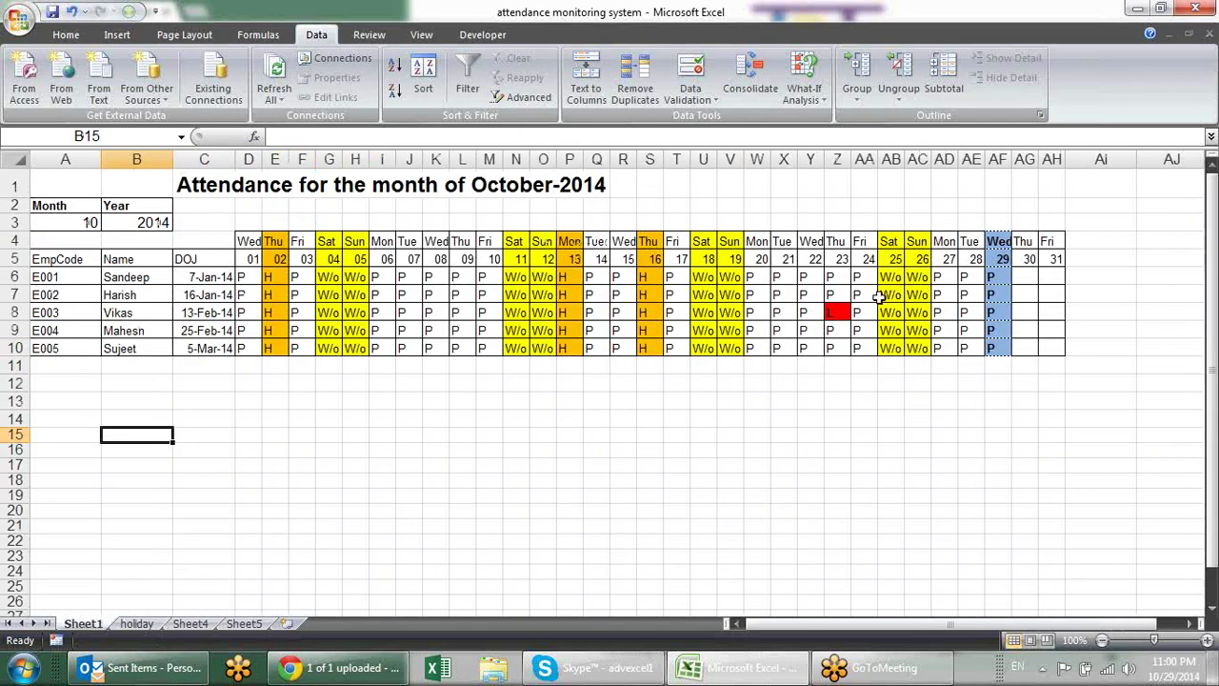
Date Harish's E002 leave row 24-Oct-14 in D10.
{"action": "left_click", "coordinate": [862, 313]}
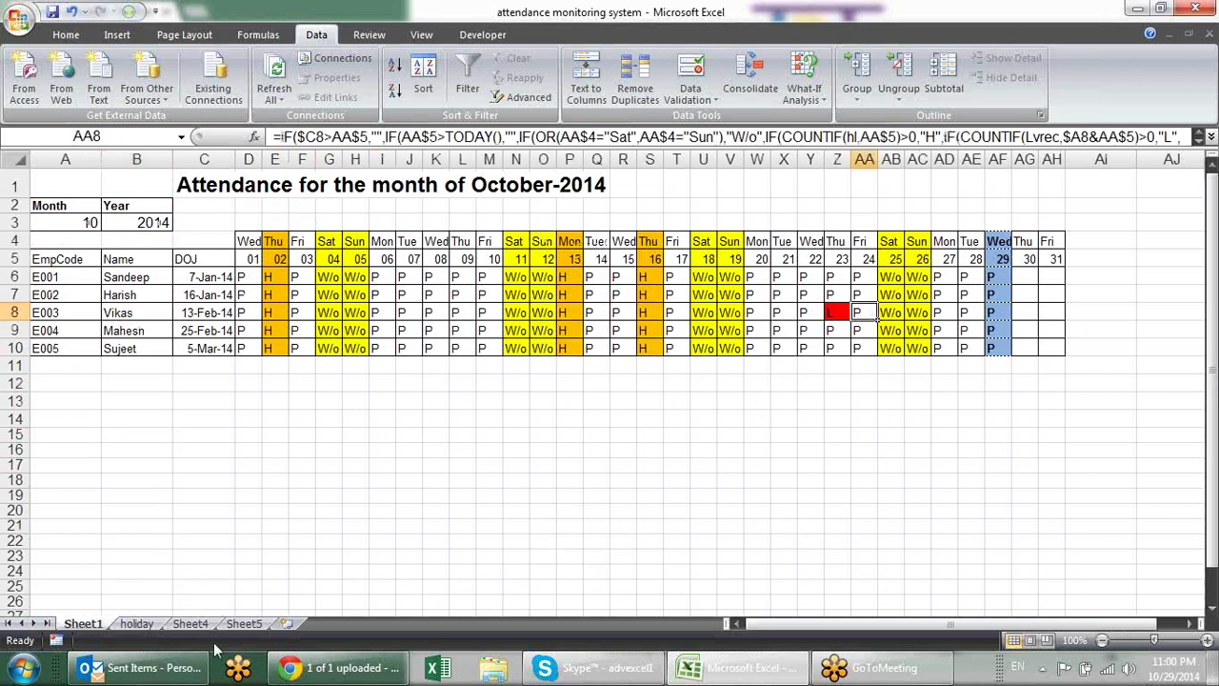
{"action": "left_click", "coordinate": [240, 623]}
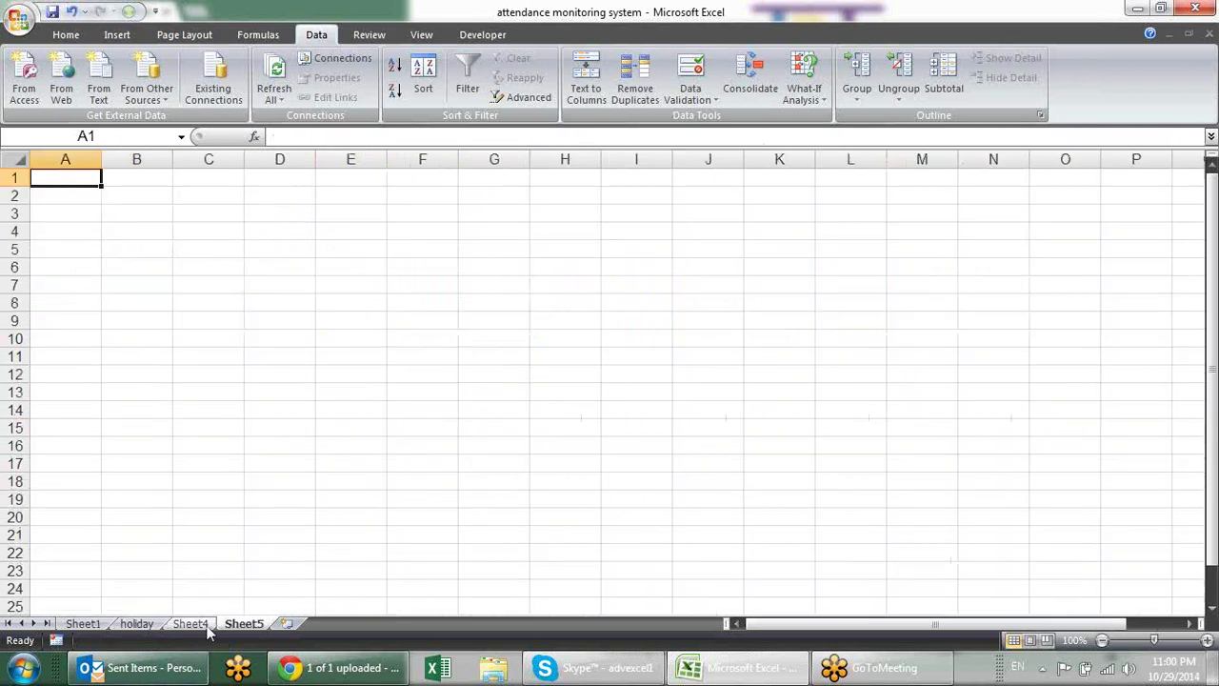
{"action": "left_click", "coordinate": [191, 624]}
{"action": "type", "text": "24"}
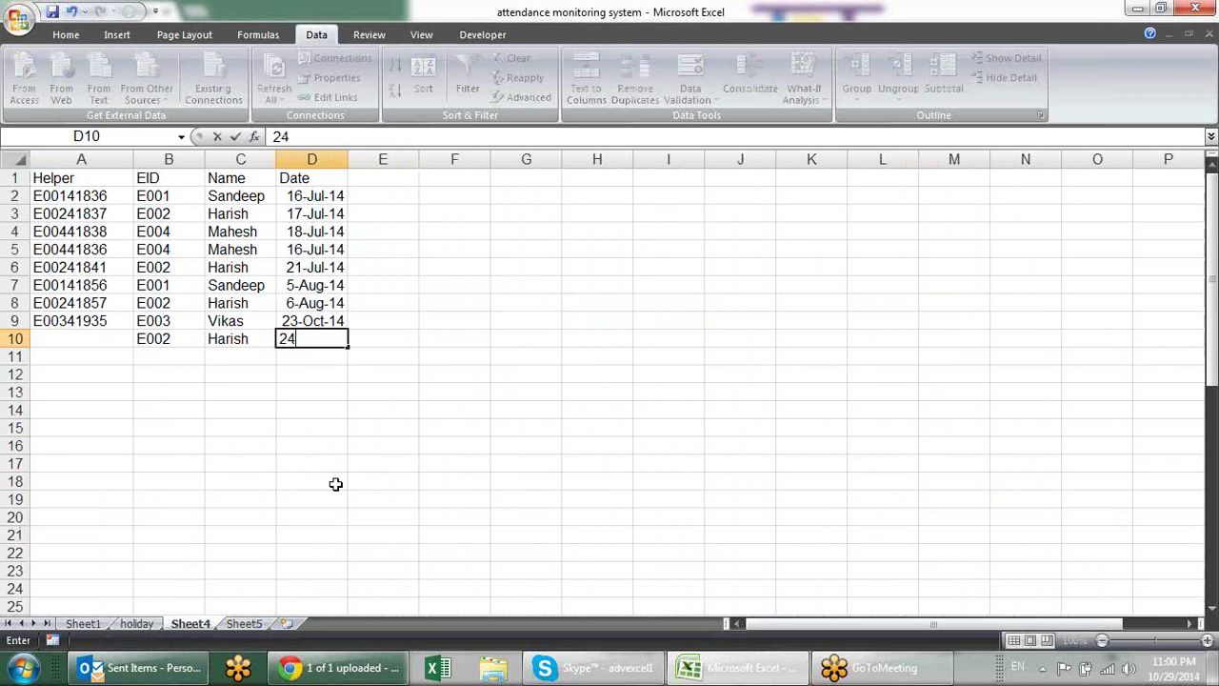
{"action": "type", "text": "-oct-14"}
{"action": "key", "text": "Return"}
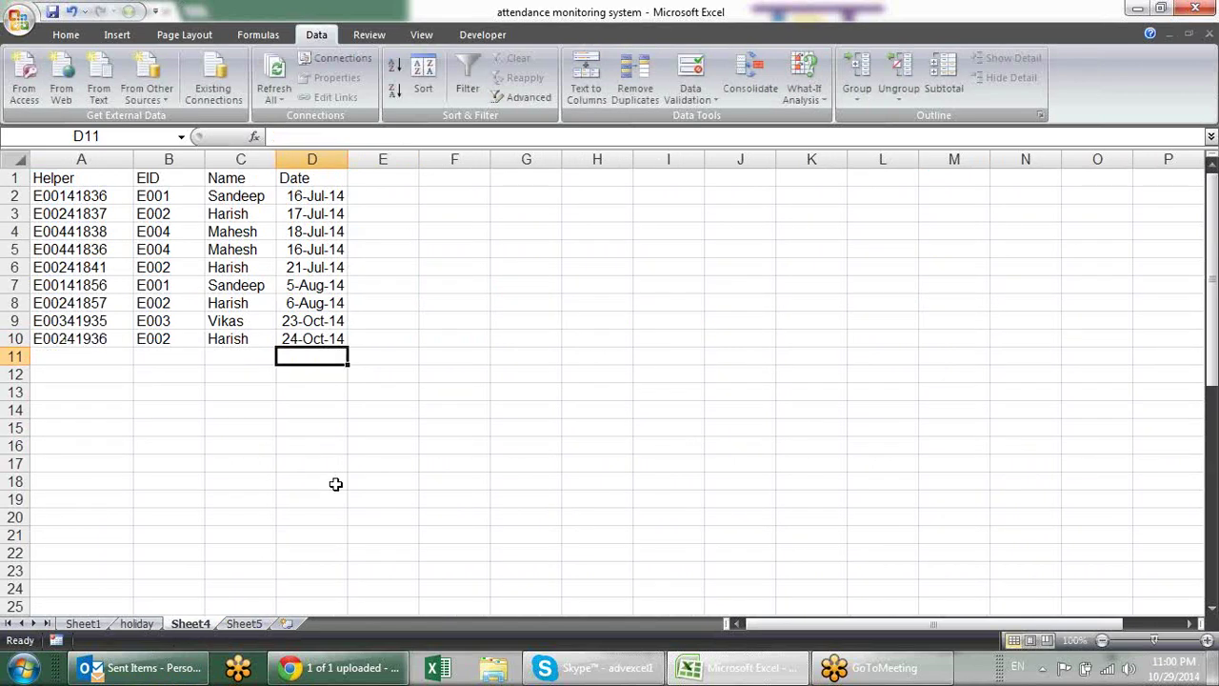
Check the helper key formulas in column A, then hide the Helper column.
{"action": "left_click", "coordinate": [122, 339]}
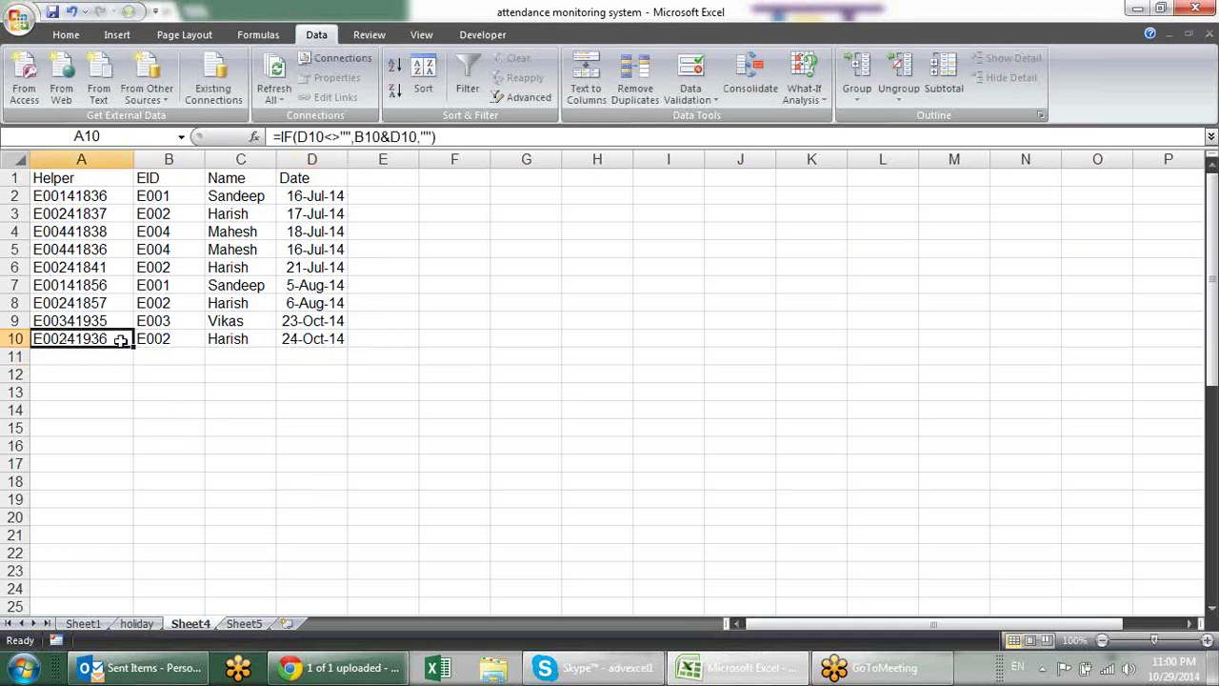
{"action": "left_click", "coordinate": [86, 375]}
{"action": "left_click", "coordinate": [65, 436]}
{"action": "left_click", "coordinate": [68, 502]}
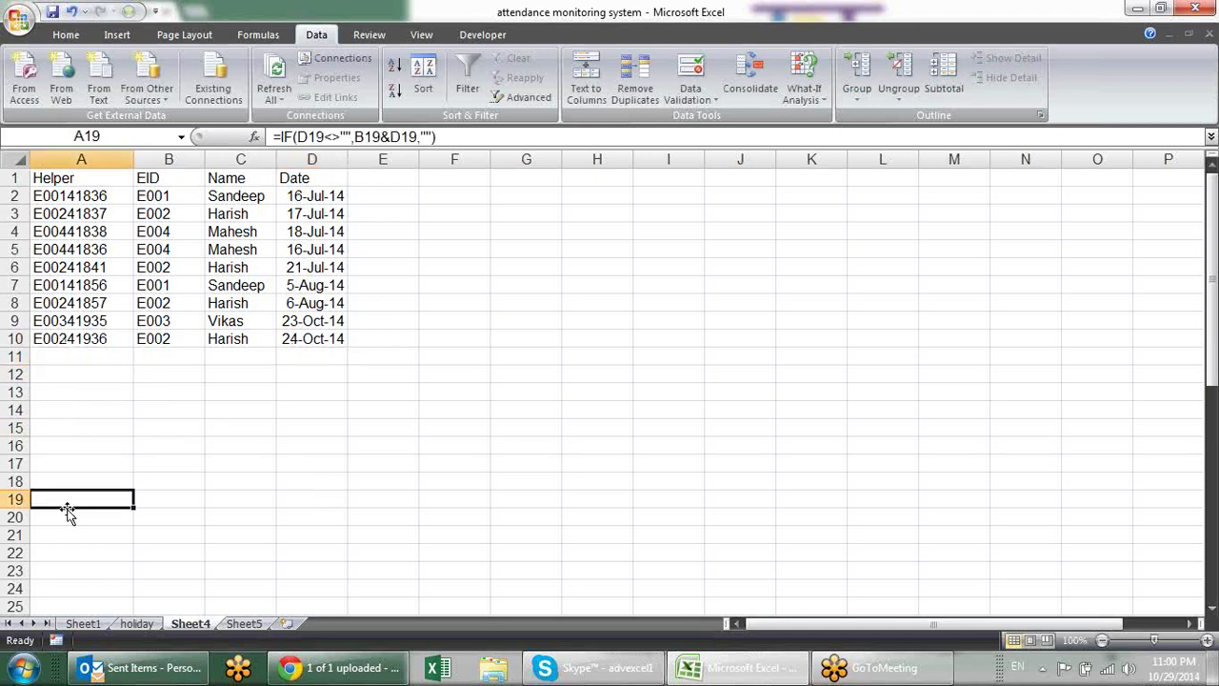
{"action": "right_click", "coordinate": [107, 159]}
{"action": "left_click", "coordinate": [176, 355]}
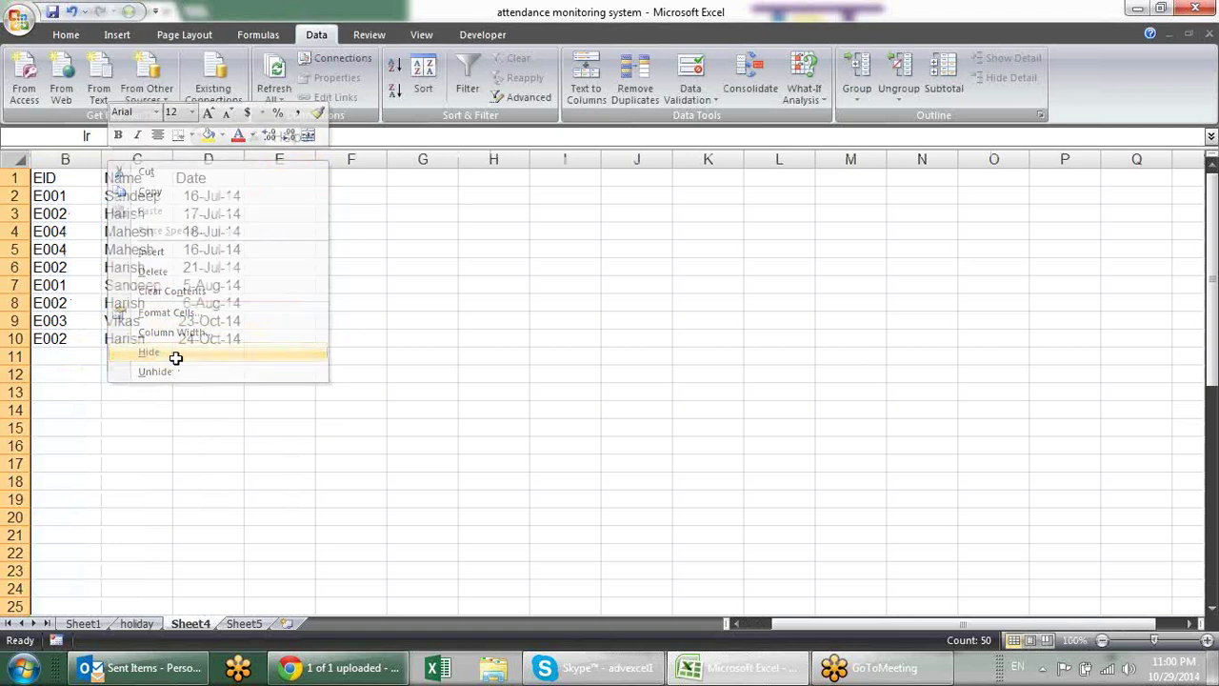
{"action": "left_click", "coordinate": [421, 373]}
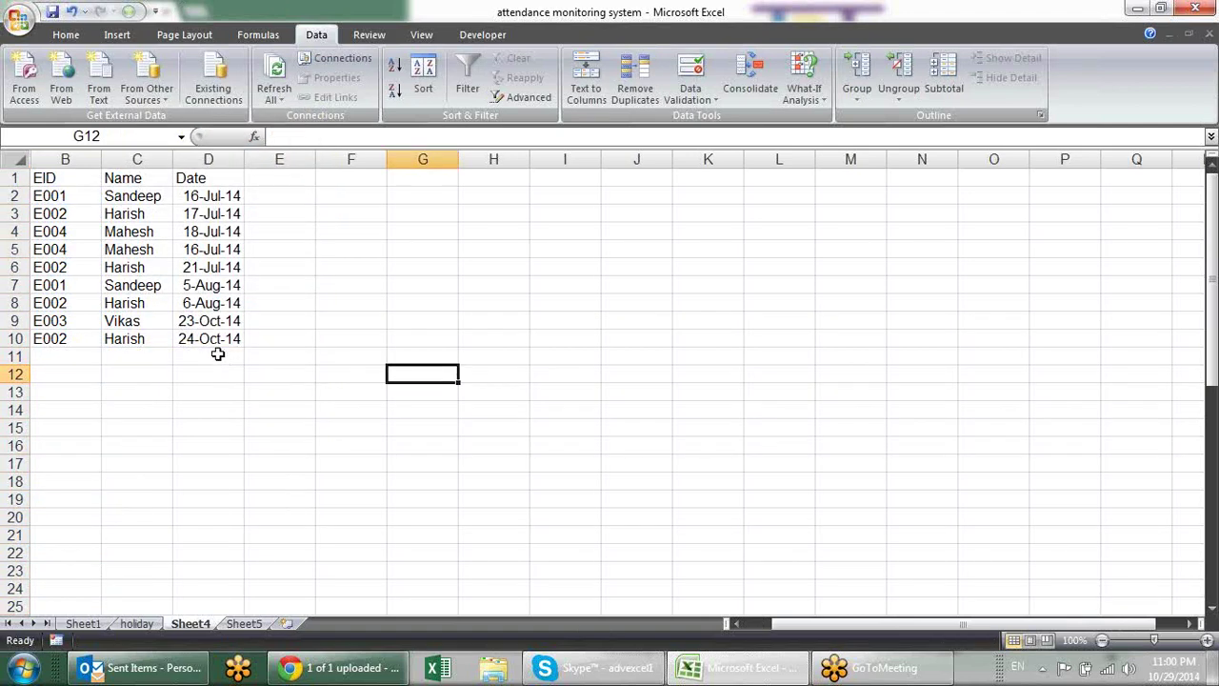
Preview the EID dropdown for the next leave row without choosing a code.
{"action": "left_click", "coordinate": [95, 355]}
{"action": "left_click", "coordinate": [109, 356]}
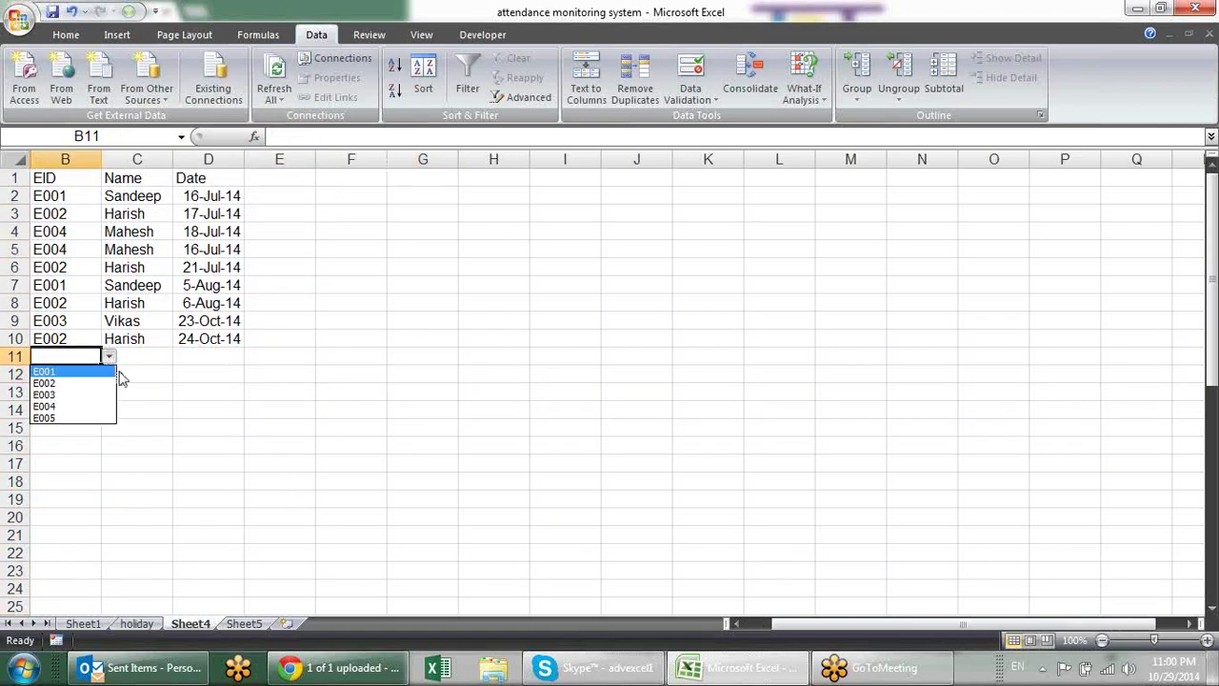
{"action": "left_click", "coordinate": [238, 347]}
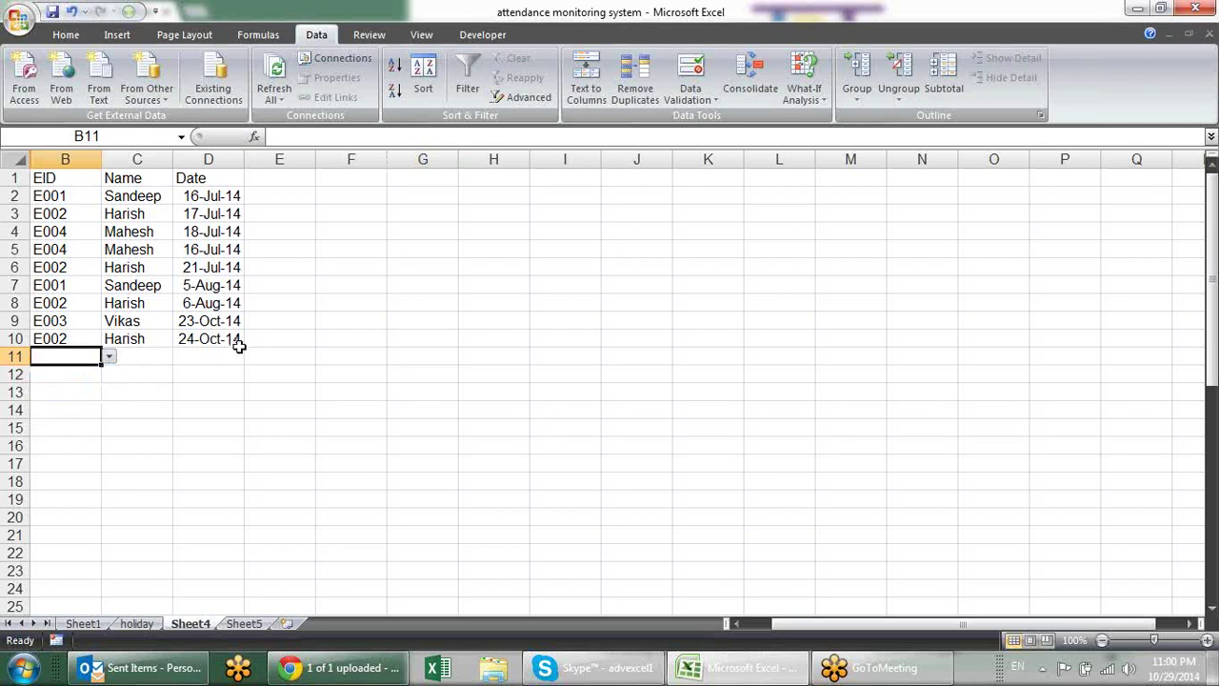
{"action": "left_click", "coordinate": [231, 354]}
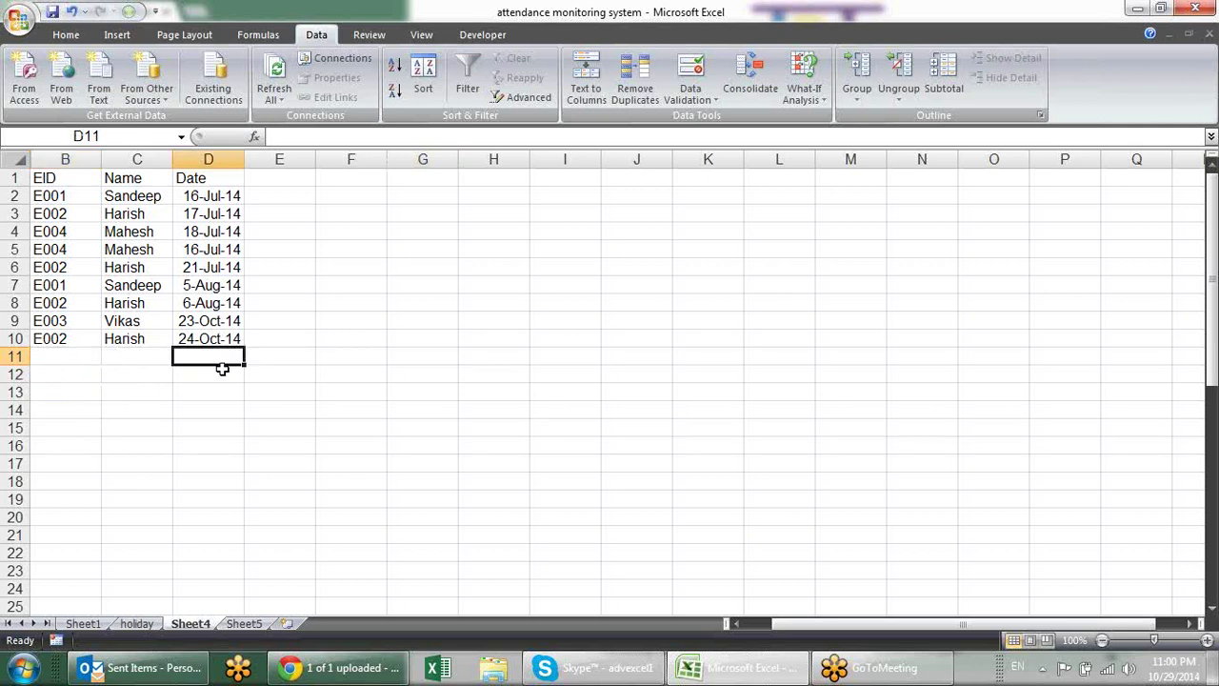
{"action": "left_click", "coordinate": [90, 624]}
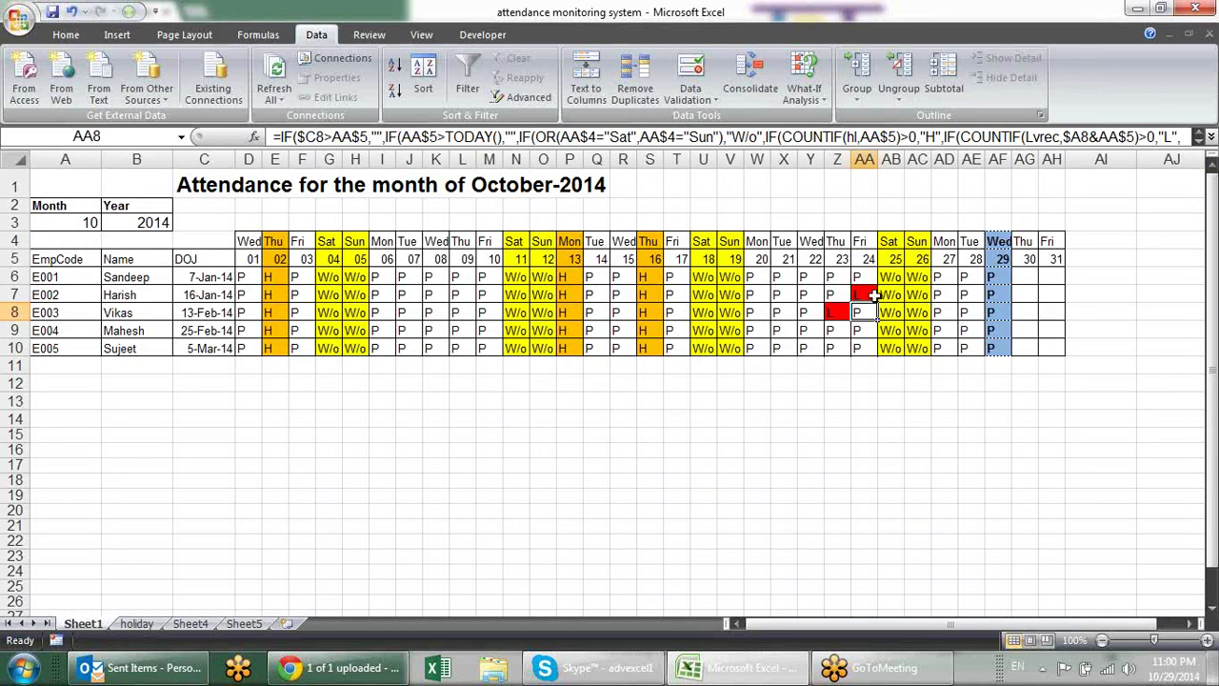
Verify AA7's nested IF returns red L for Harish on the 24th, and review the grid formulas.
{"action": "left_click", "coordinate": [872, 294]}
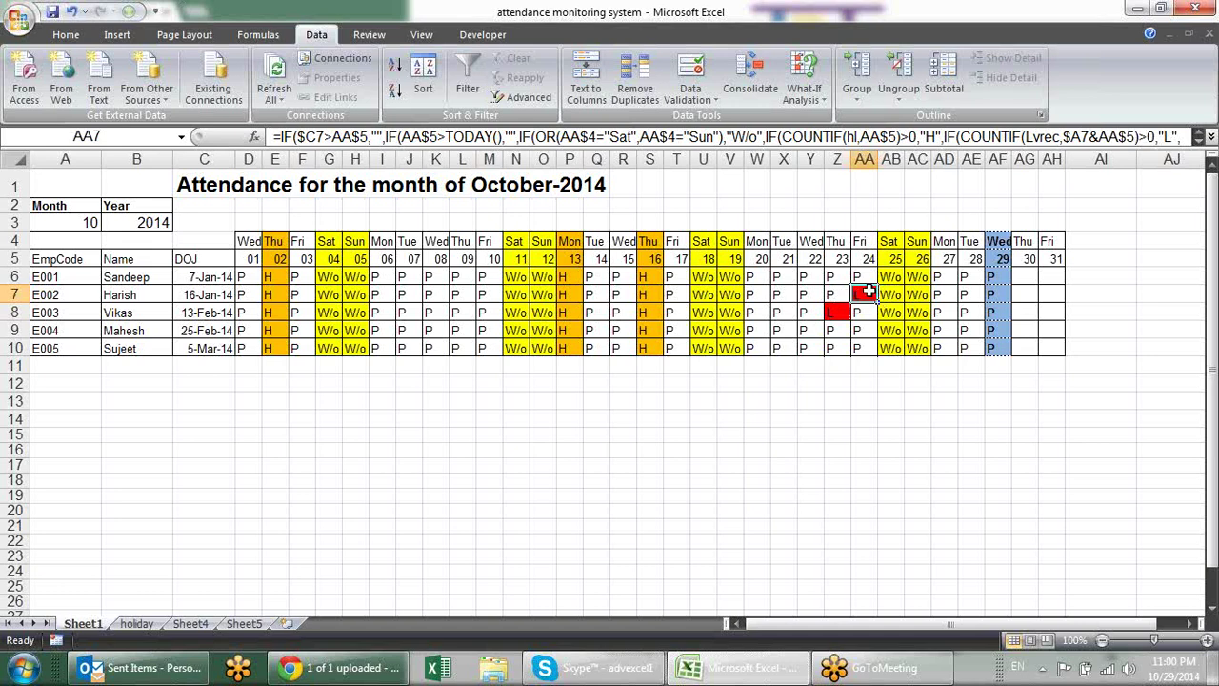
{"action": "left_click", "coordinate": [767, 431]}
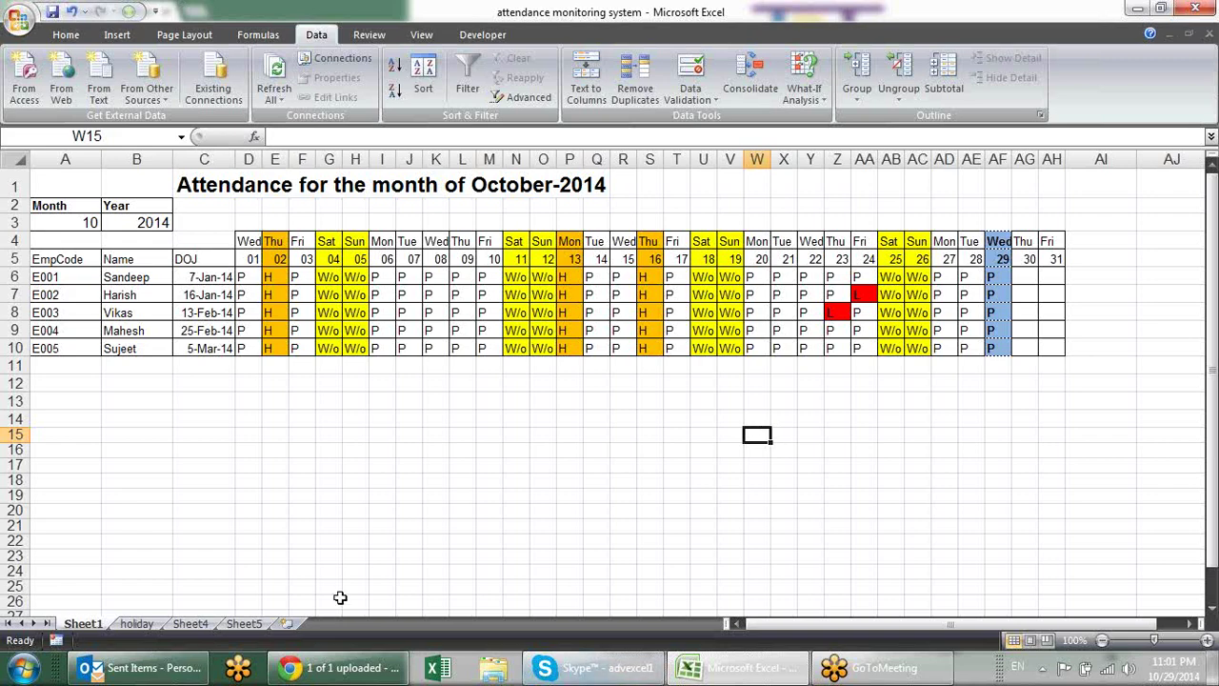
{"action": "left_click", "coordinate": [244, 623]}
{"action": "left_click", "coordinate": [190, 623]}
{"action": "left_click", "coordinate": [136, 623]}
{"action": "left_click", "coordinate": [82, 622]}
{"action": "left_click", "coordinate": [355, 331]}
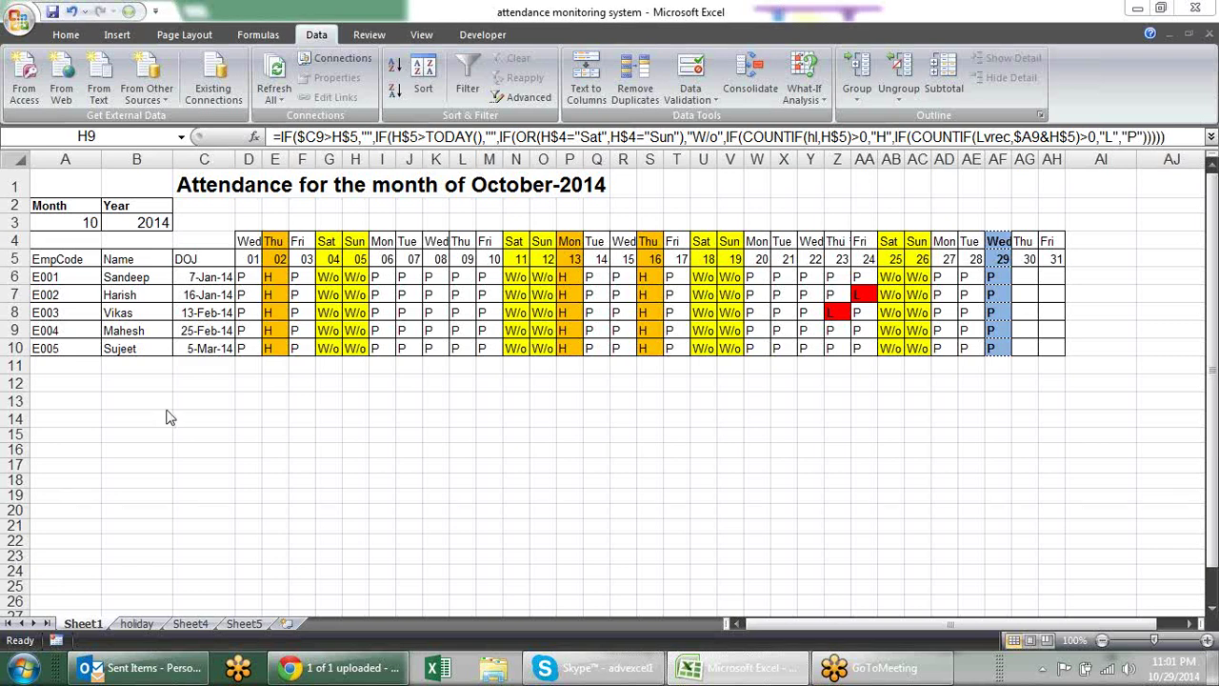
{"action": "left_click", "coordinate": [253, 259]}
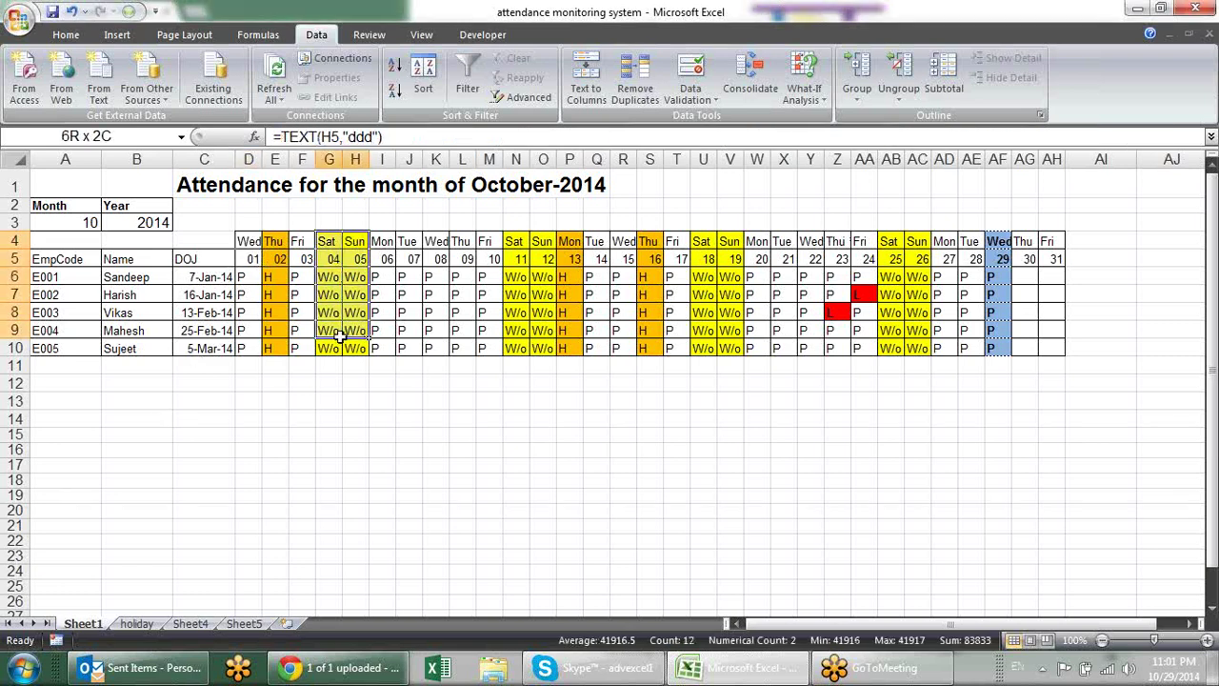
{"action": "left_click_drag", "start_coordinate": [350, 245], "coordinate": [330, 340]}
{"action": "left_click_drag", "start_coordinate": [541, 241], "coordinate": [569, 331]}
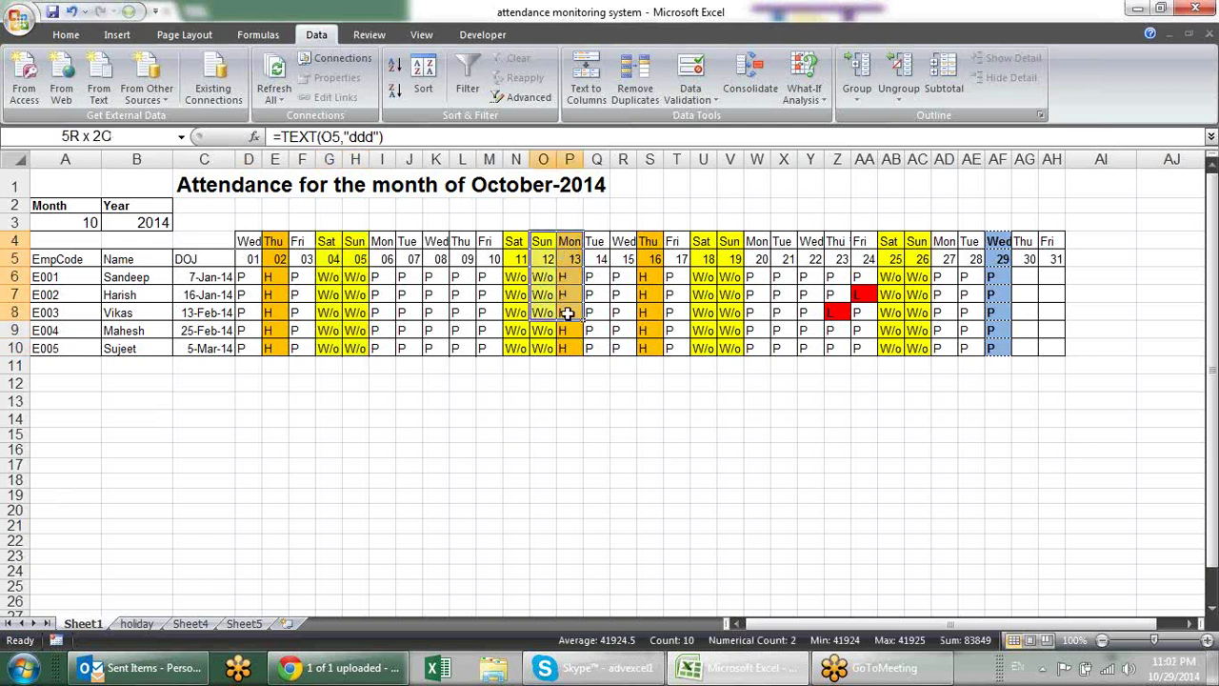
{"action": "left_click_drag", "start_coordinate": [648, 241], "coordinate": [648, 350]}
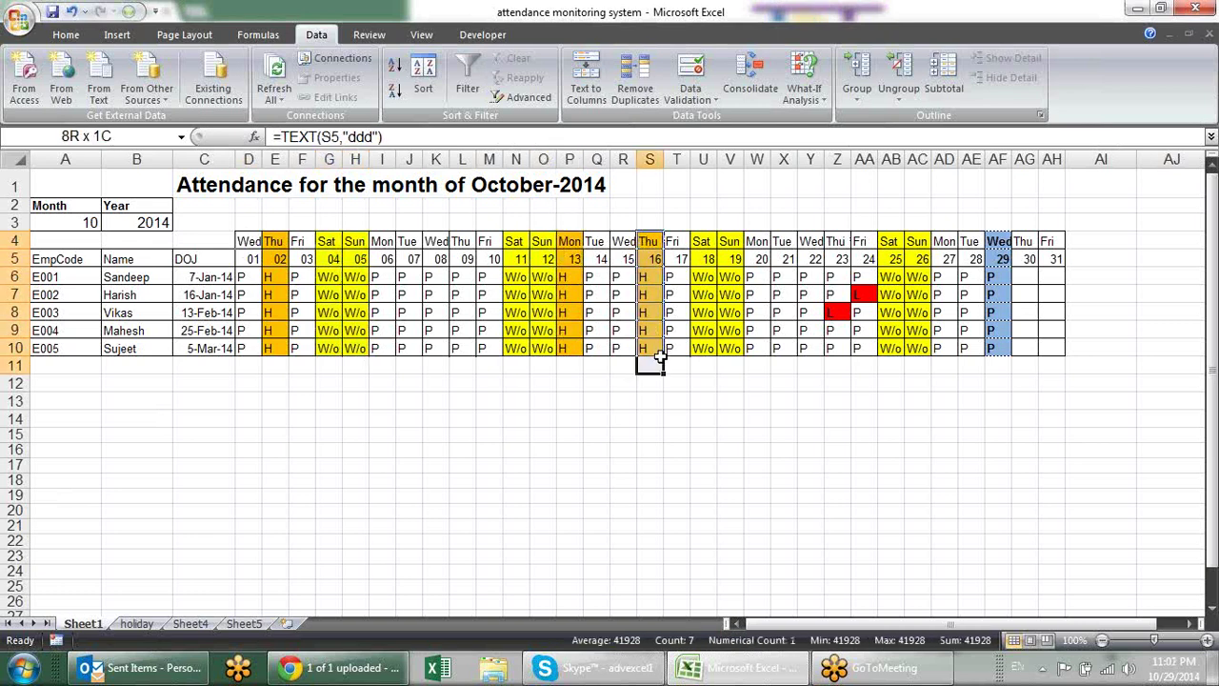
{"action": "left_click", "coordinate": [705, 242]}
{"action": "left_click_drag", "start_coordinate": [709, 246], "coordinate": [730, 346]}
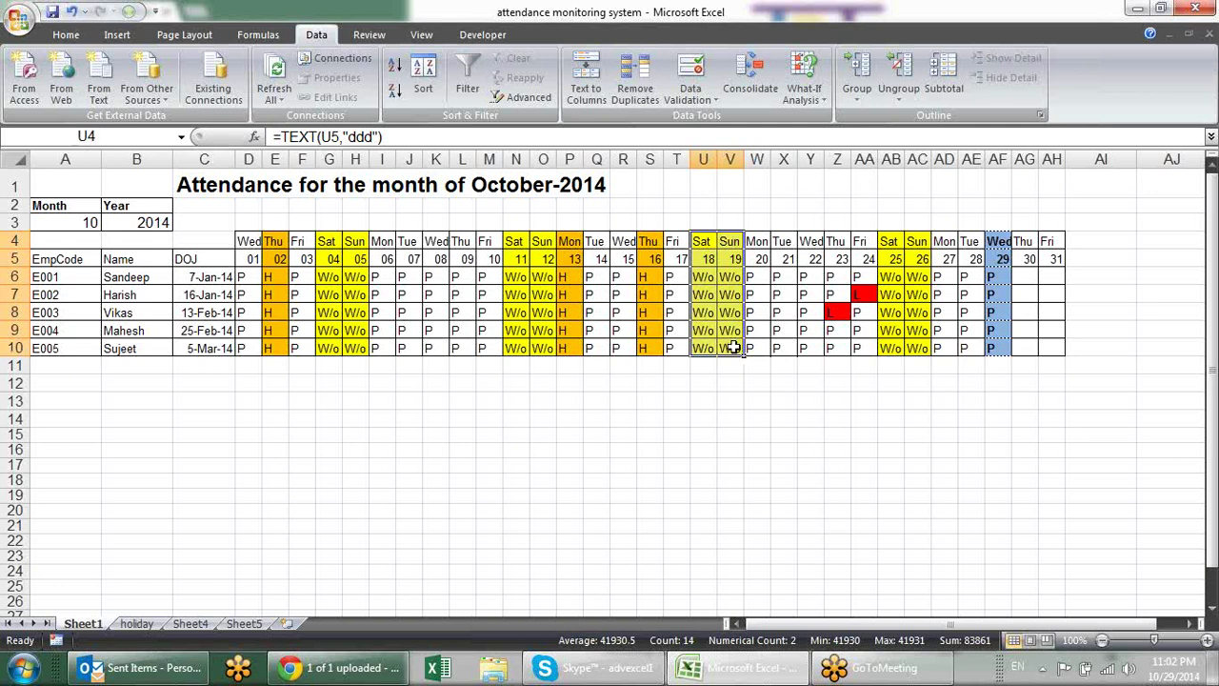
{"action": "left_click", "coordinate": [895, 242]}
{"action": "left_click_drag", "start_coordinate": [897, 242], "coordinate": [923, 348]}
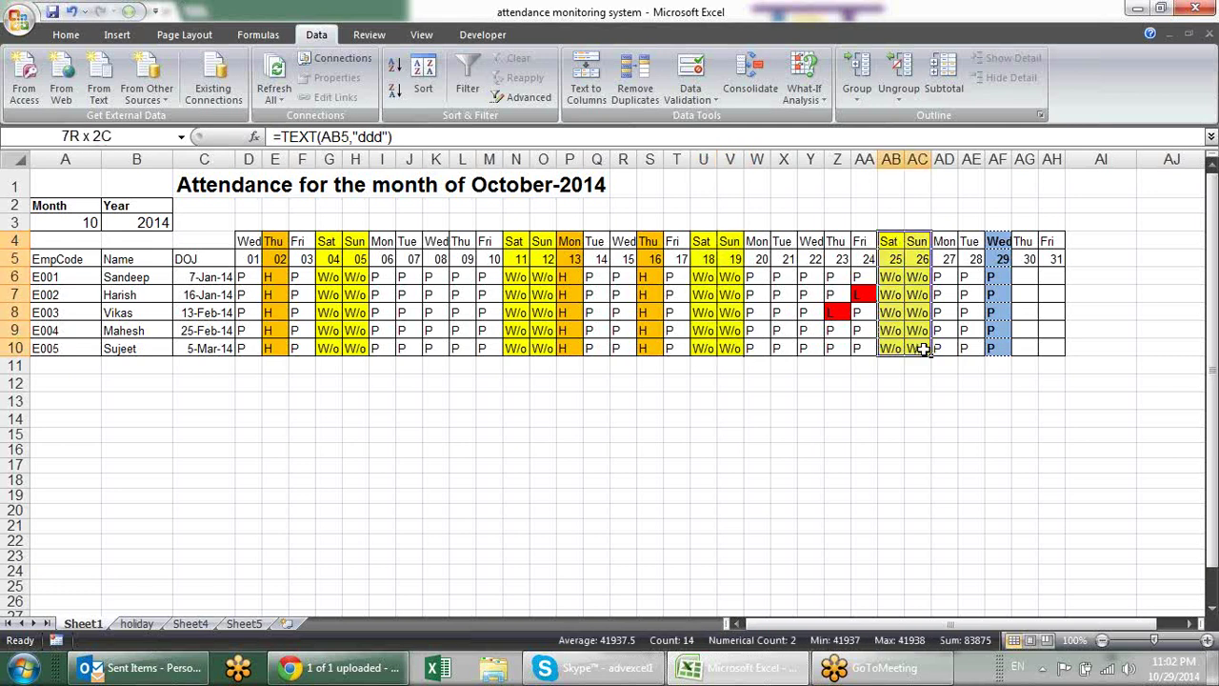
{"action": "left_click", "coordinate": [864, 291]}
{"action": "left_click", "coordinate": [848, 308]}
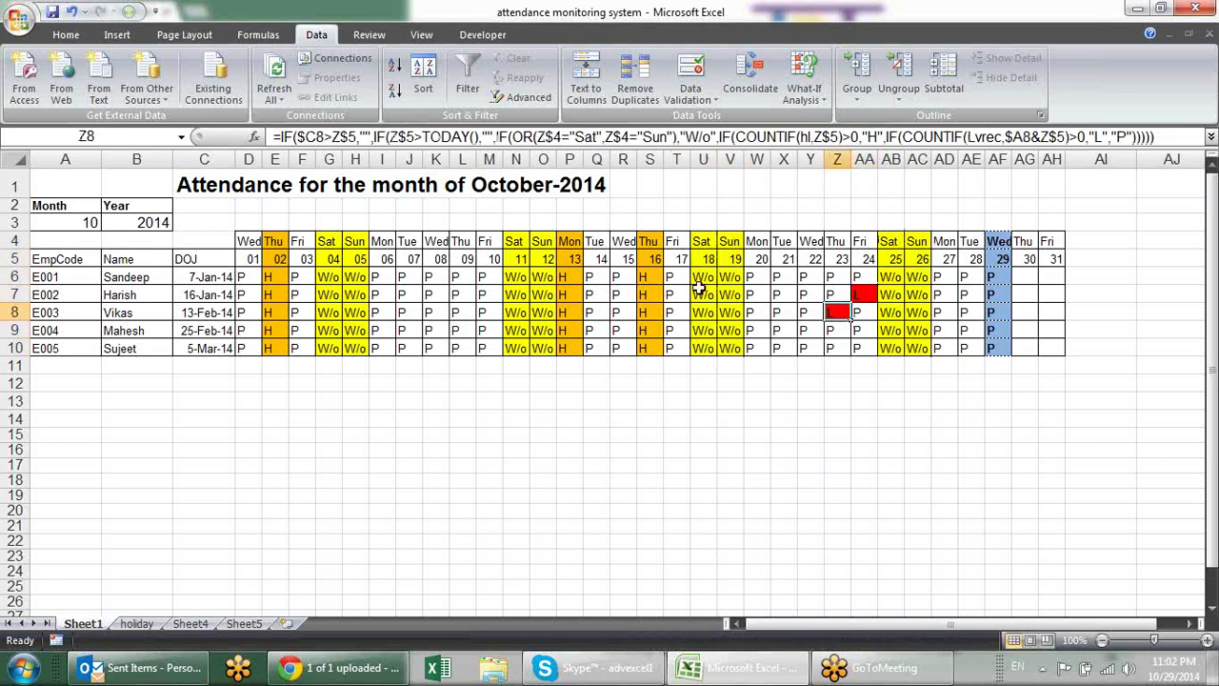
{"action": "left_click", "coordinate": [519, 258]}
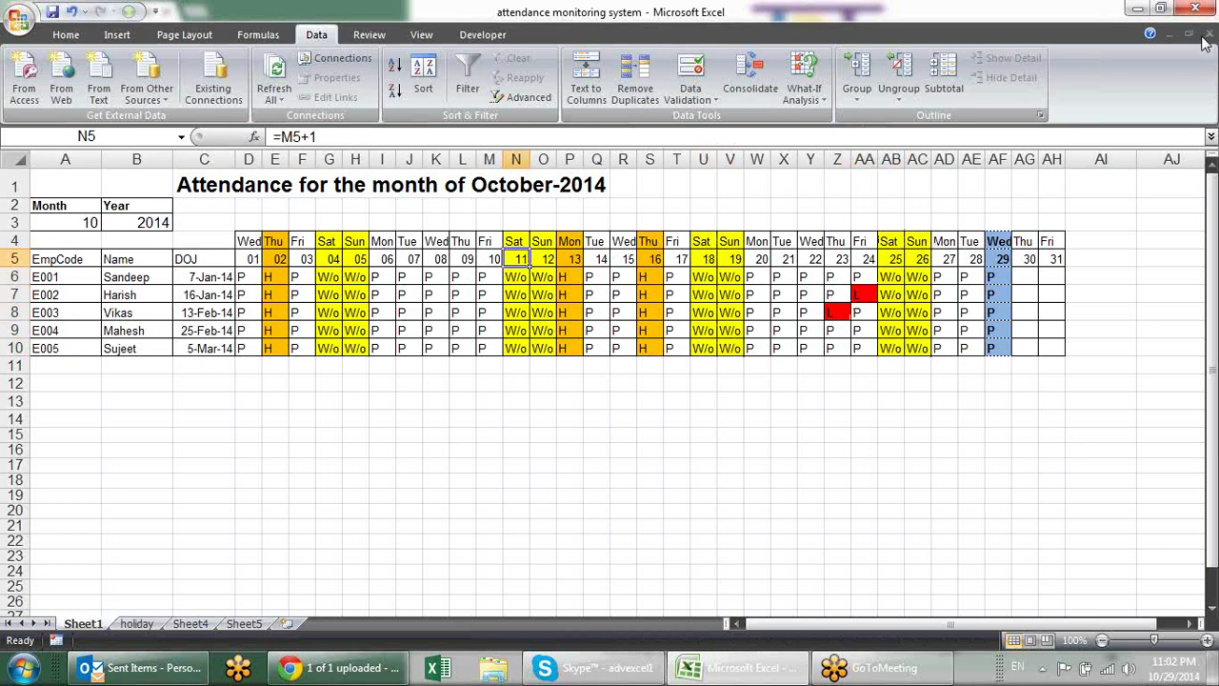
{"action": "left_click", "coordinate": [729, 203]}
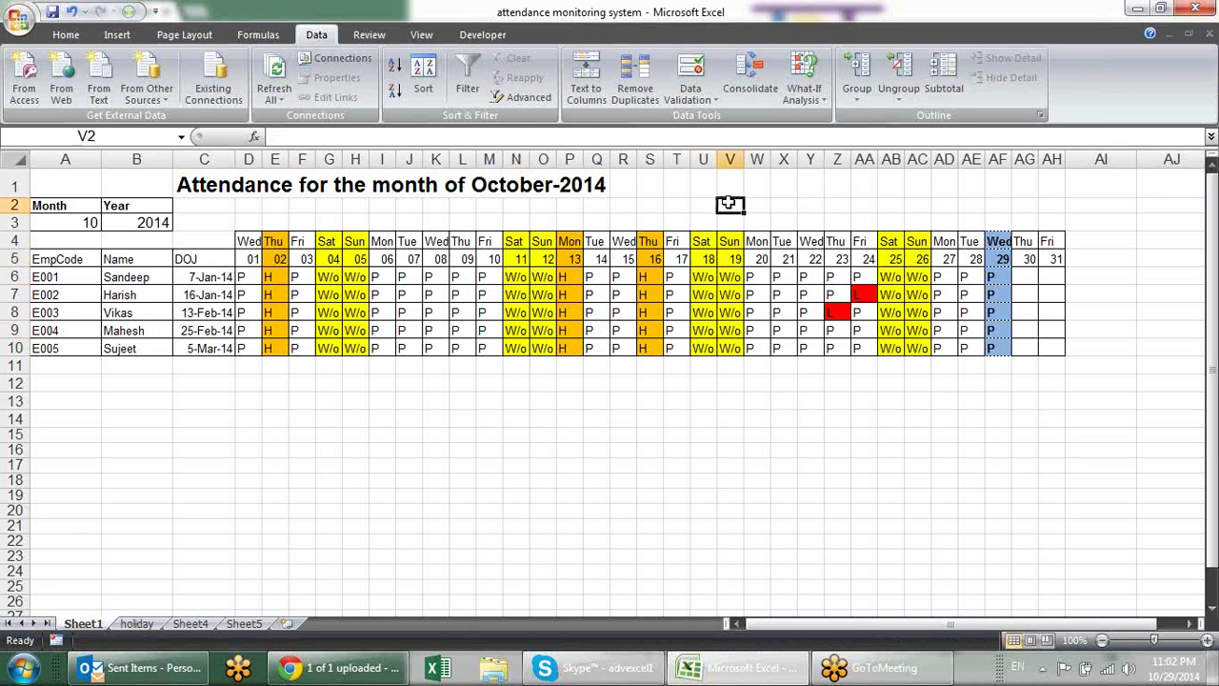